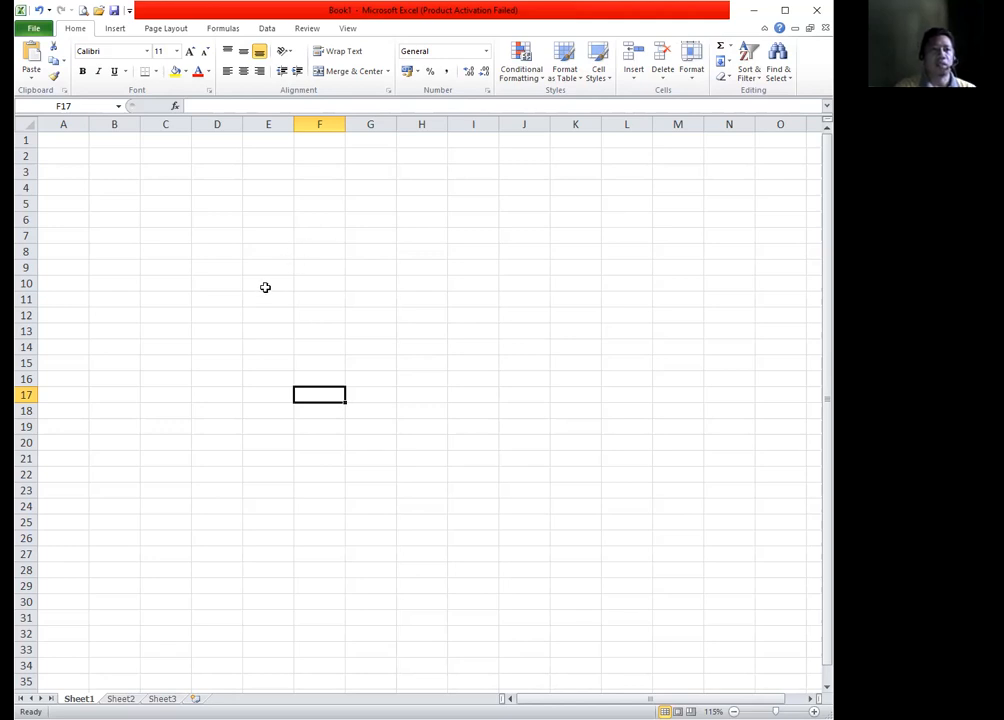
# Look through the Insert, Page Layout, Formulas, Data, Review and View command sets and return to the Home commands
pyautogui.click(116, 29)
pyautogui.click(168, 31)
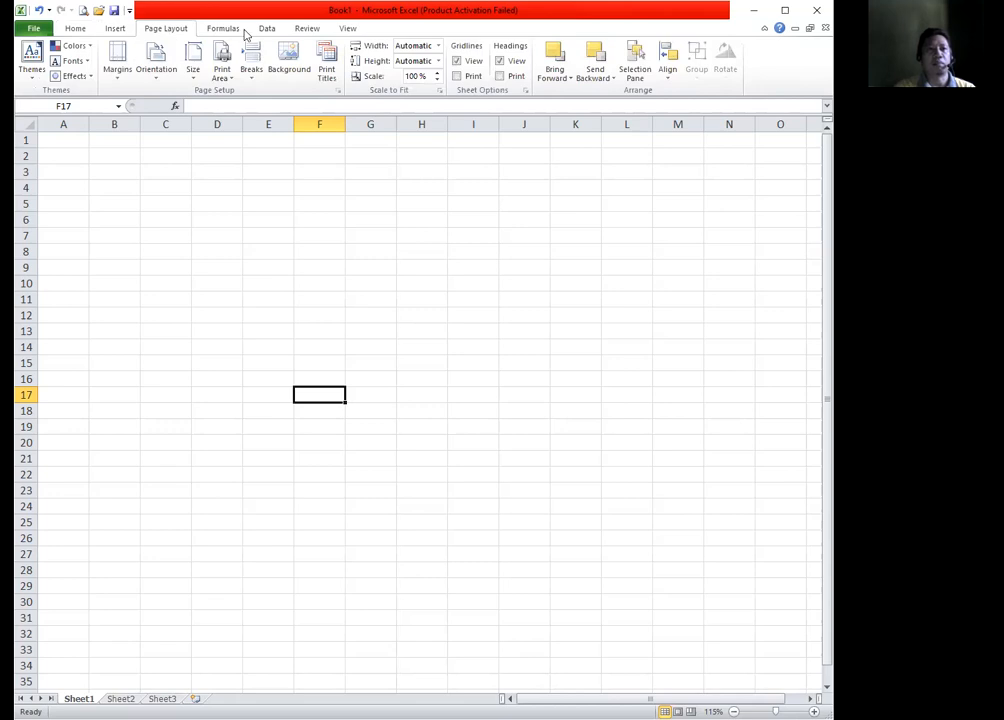
pyautogui.click(226, 29)
pyautogui.click(267, 29)
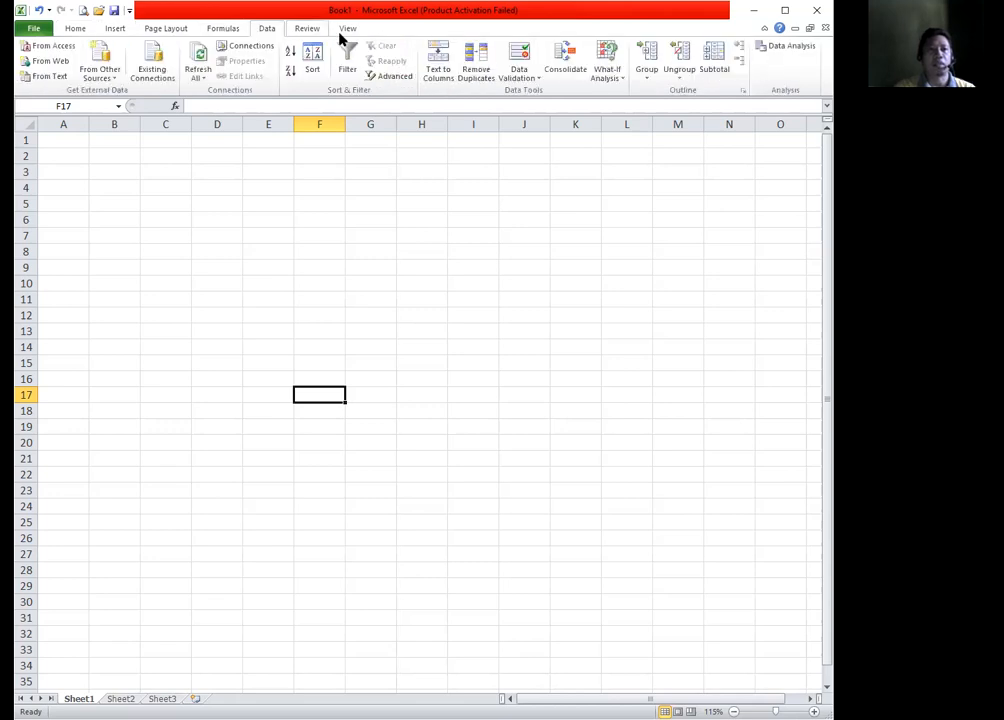
pyautogui.click(307, 29)
pyautogui.scroll(-1, 75, 37)
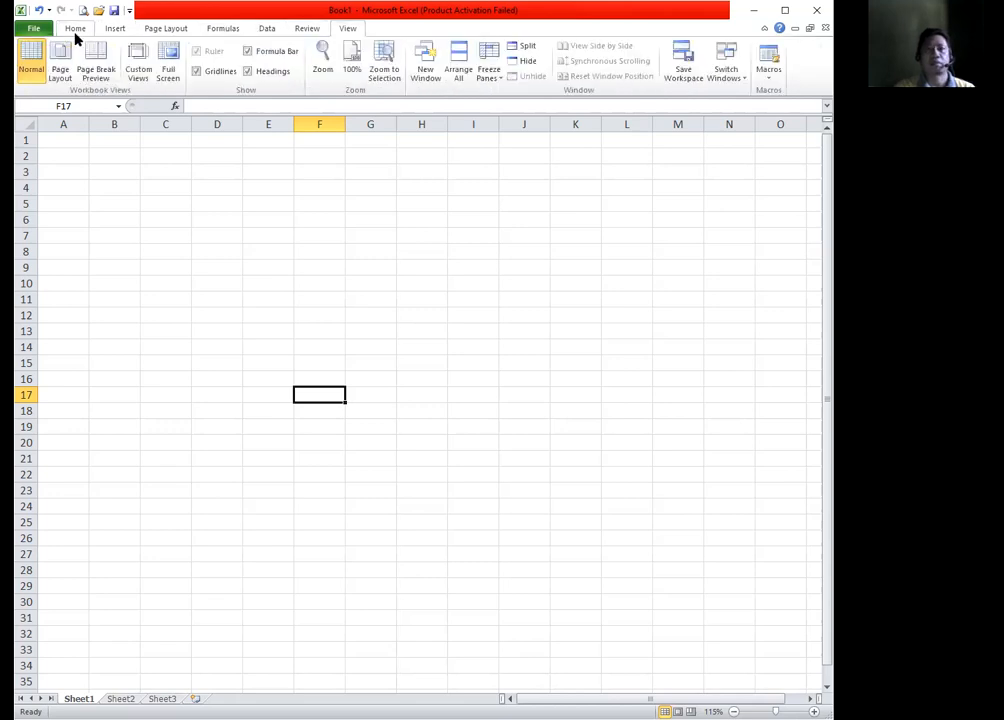
pyautogui.click(76, 34)
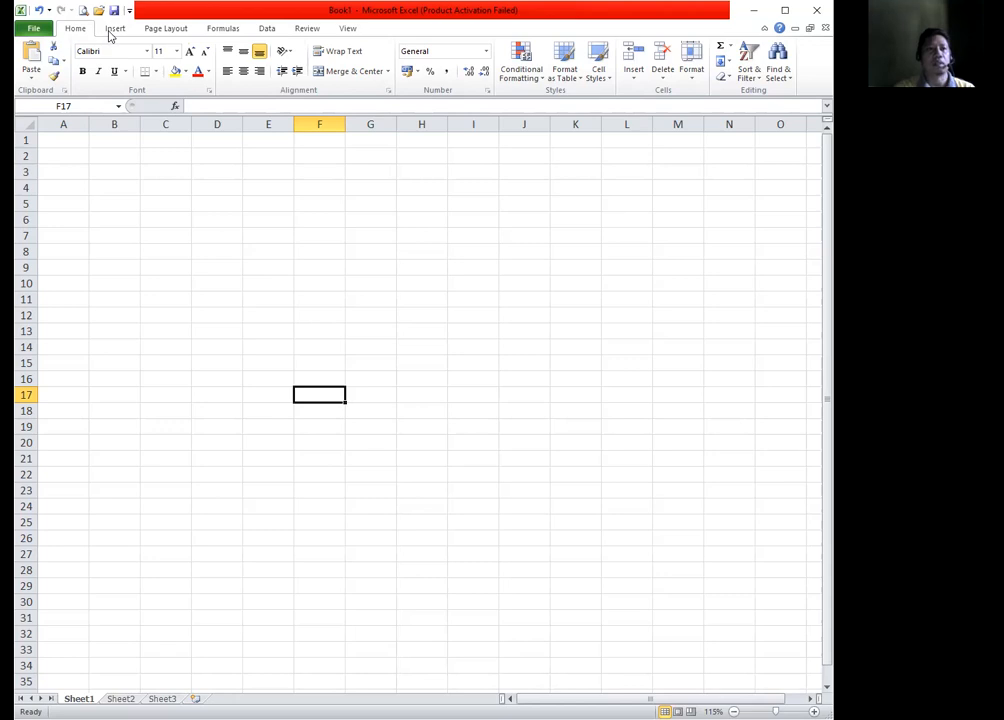
pyautogui.click(160, 33)
pyautogui.click(229, 35)
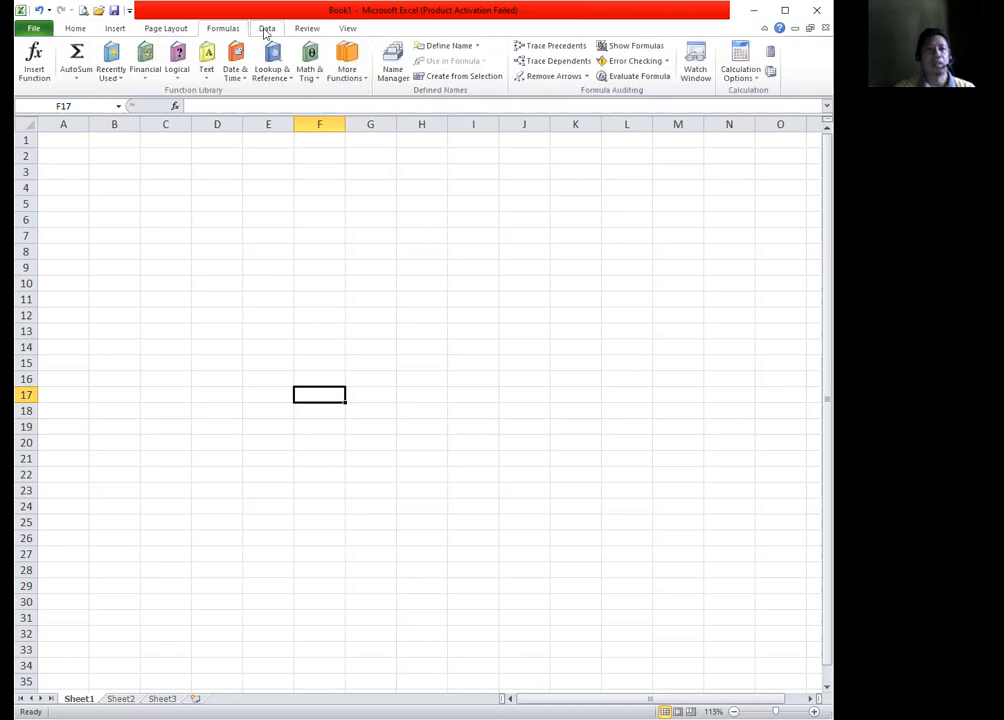
pyautogui.scroll(-1, 100, 31)
pyautogui.scroll(4, 30, 37)
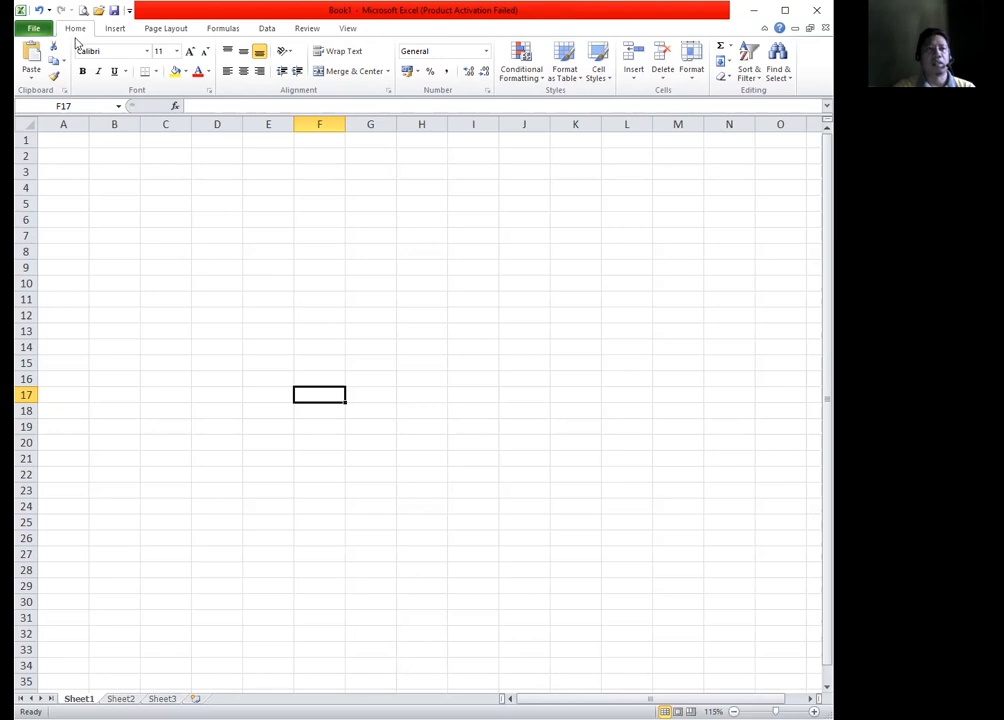
# Select entire columns B and C one after the other to show how columns are identified by letters
pyautogui.click(174, 217)
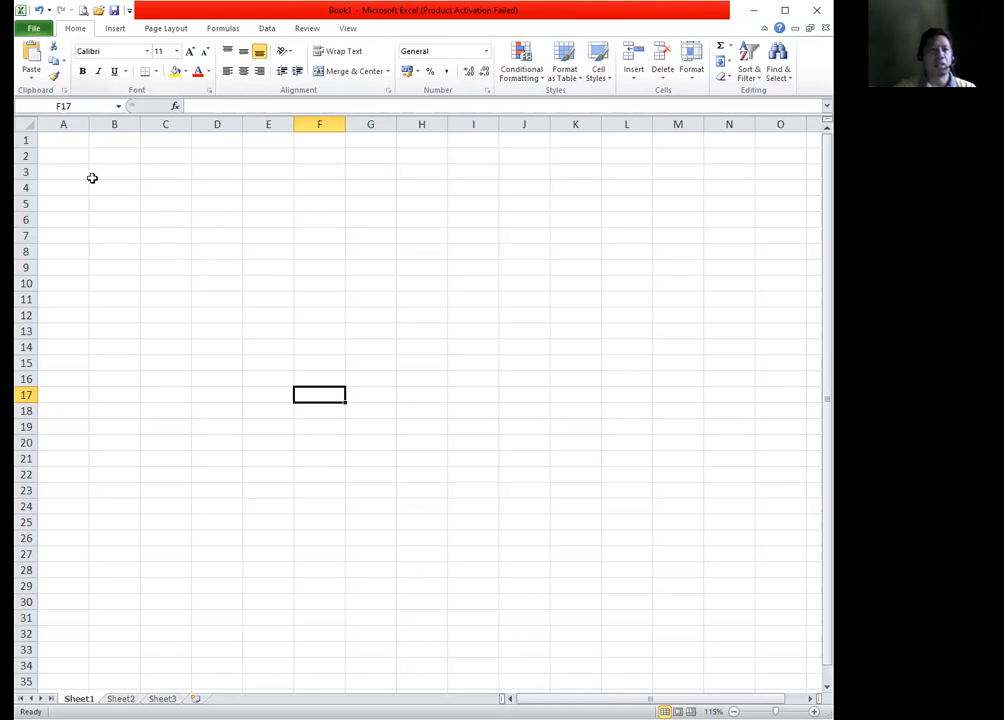
pyautogui.click(110, 123)
pyautogui.click(166, 124)
pyautogui.click(218, 124)
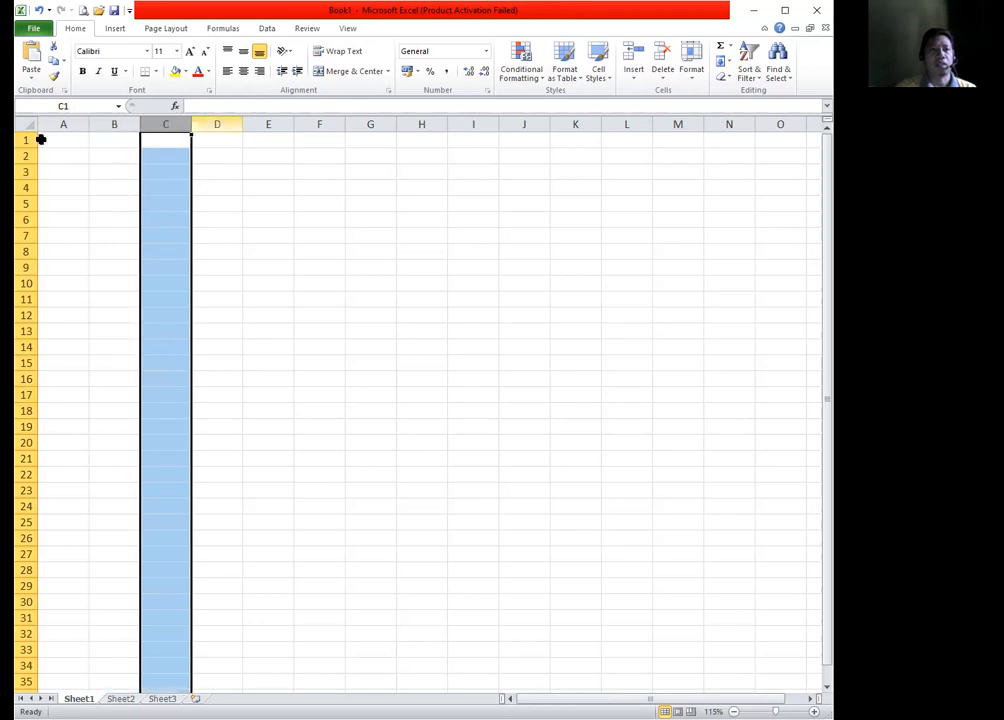
# Select entire rows 2, 3, 6, 7 and 9 in turn, ending on cell B4
pyautogui.click(25, 156)
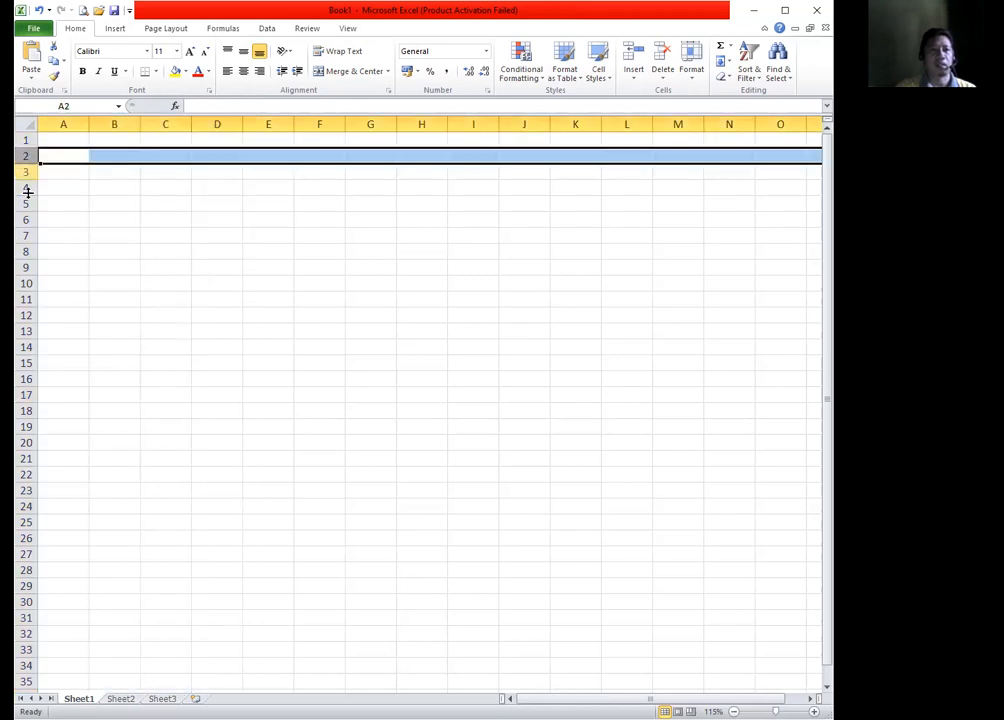
pyautogui.click(25, 172)
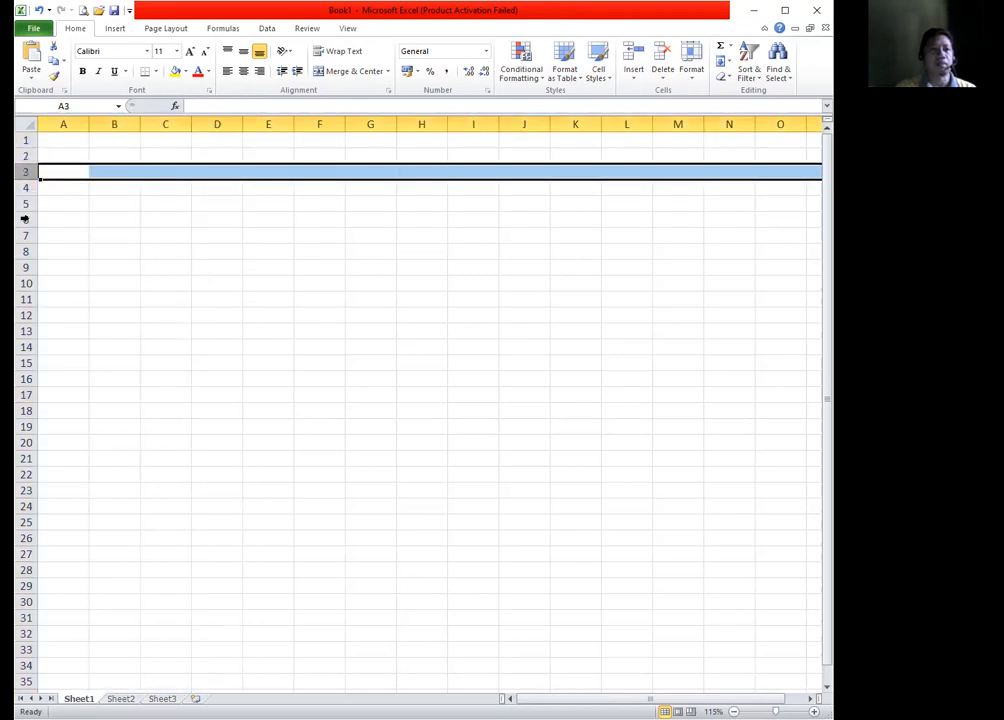
pyautogui.click(25, 220)
pyautogui.click(25, 236)
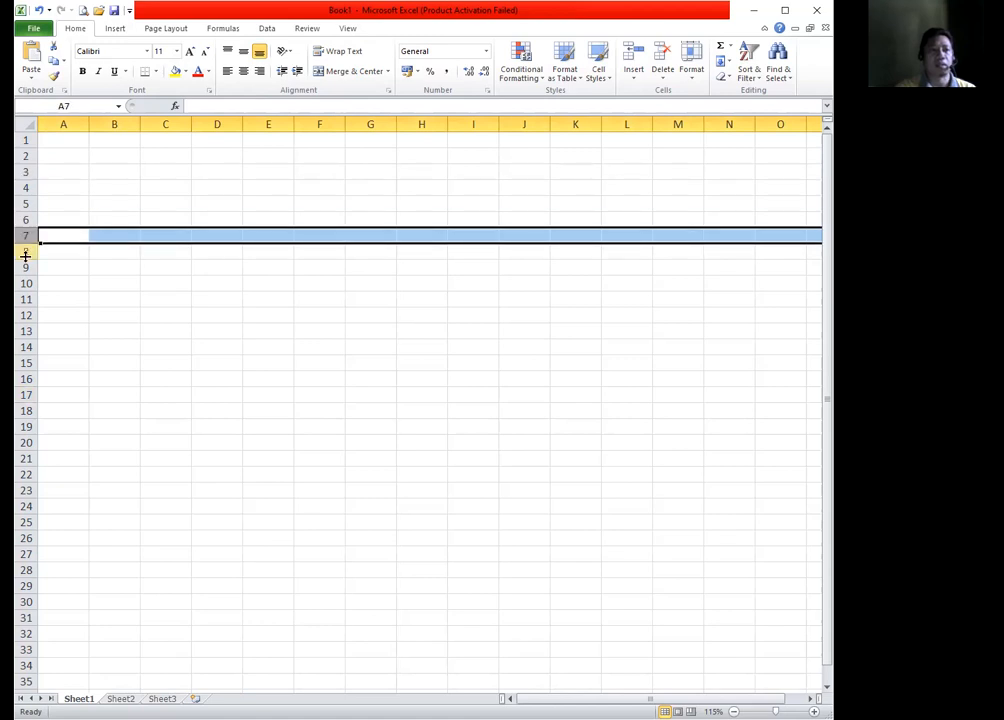
pyautogui.click(25, 267)
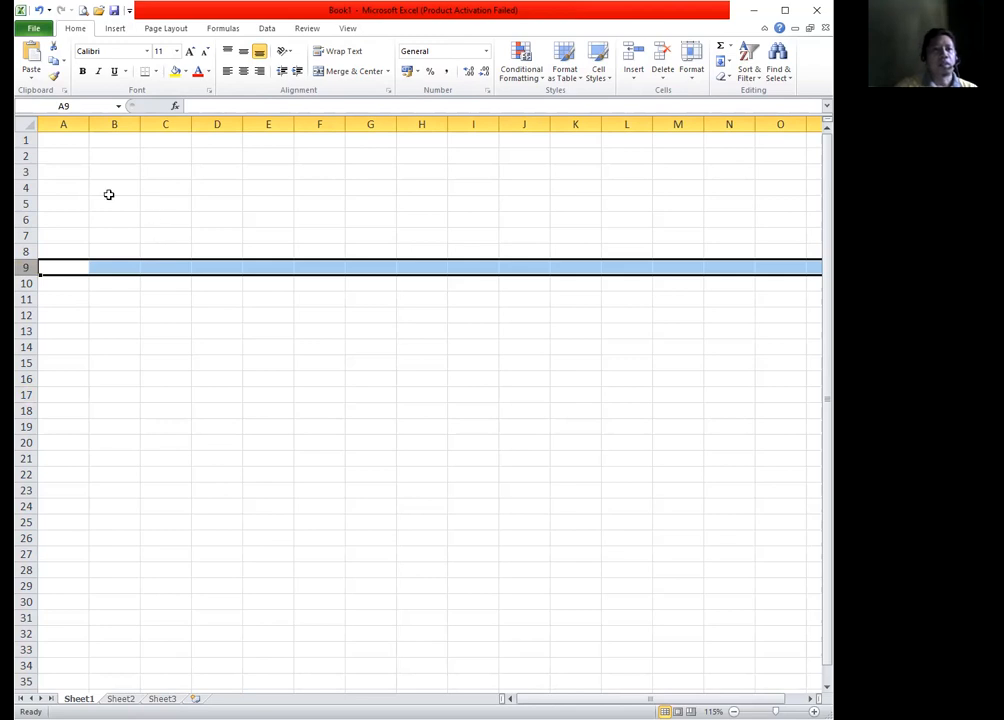
pyautogui.click(126, 187)
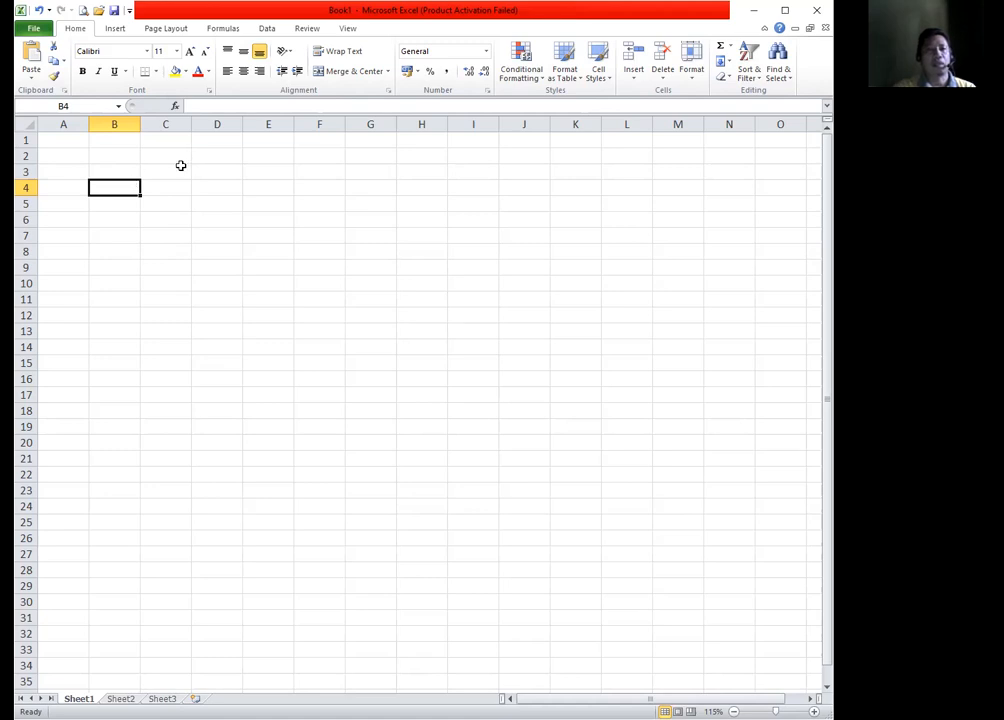
# Select entire columns A, B, C, D and E one after another
pyautogui.click(63, 123)
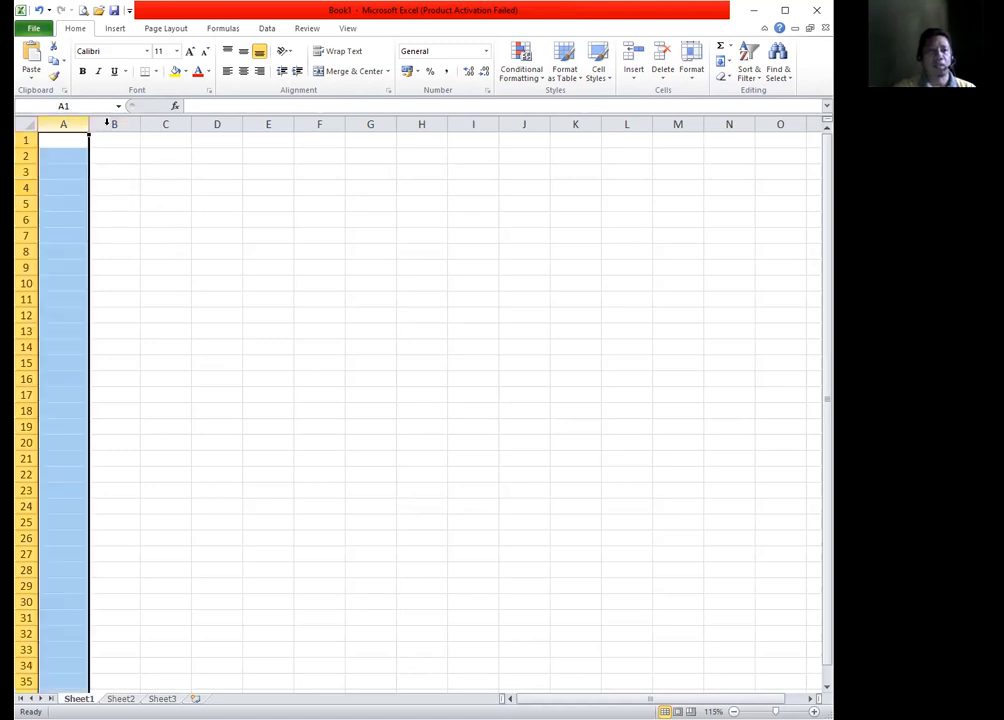
pyautogui.click(114, 123)
pyautogui.click(165, 123)
pyautogui.click(217, 123)
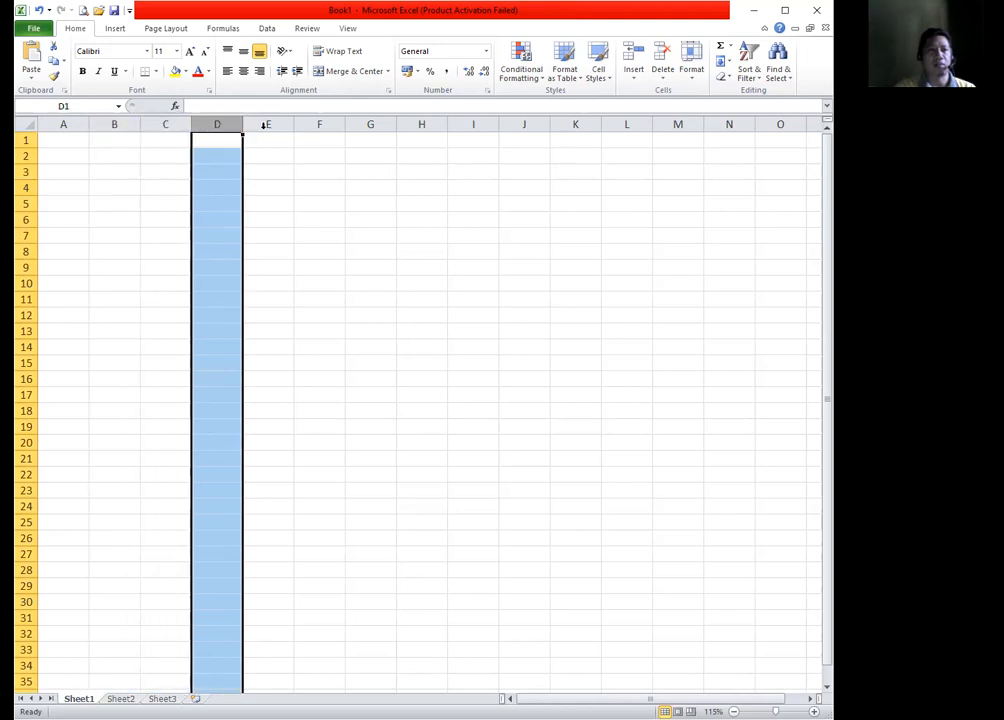
pyautogui.click(266, 123)
# Select entire rows 2, 3 and 4 in turn, followed by column A, and go to cell A1
pyautogui.click(26, 156)
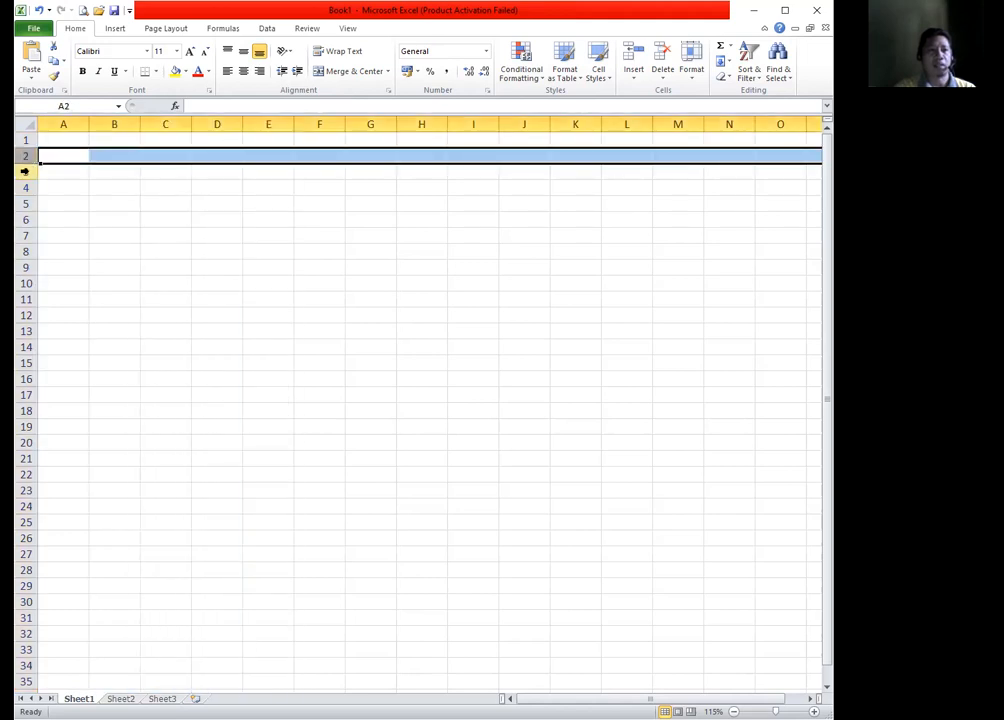
pyautogui.click(26, 172)
pyautogui.click(26, 188)
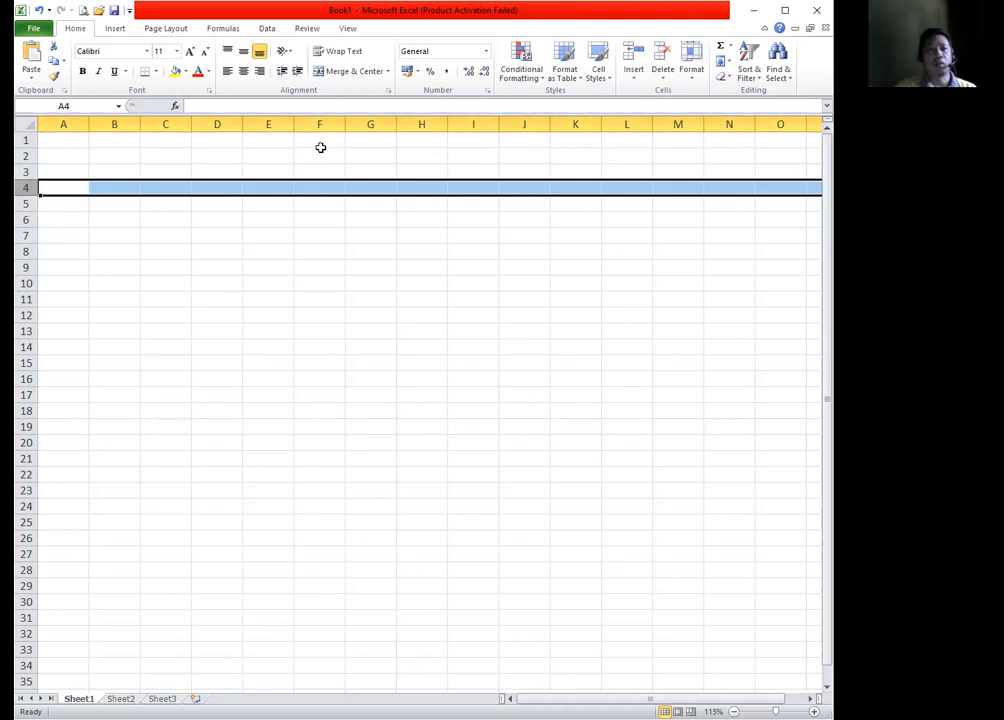
pyautogui.click(66, 124)
pyautogui.hotkey('ctrl', 'Home')
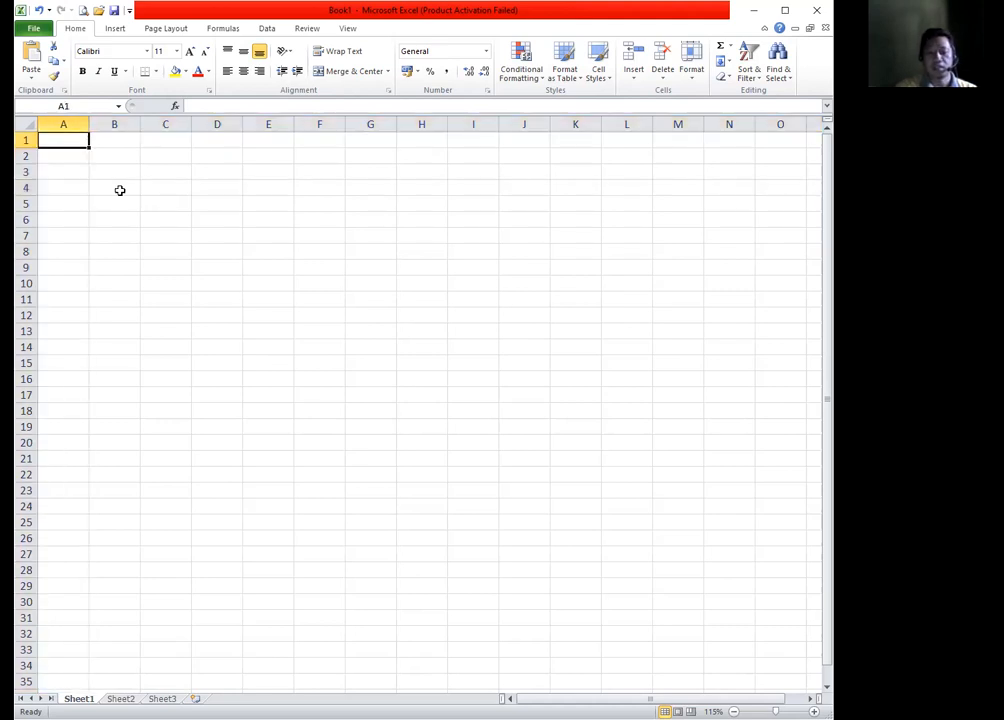
# Jump from cell A1 to the sheet's last column in row 1 and back to the first column
pyautogui.click(119, 200)
pyautogui.click(63, 143)
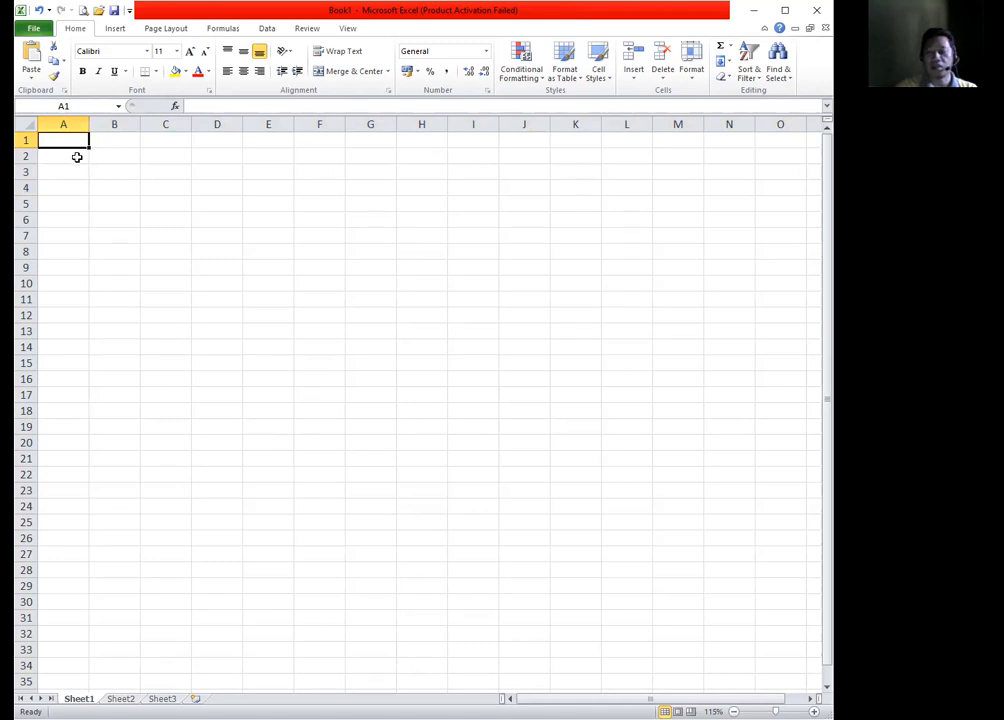
pyautogui.hotkey('ctrl', 'Right')
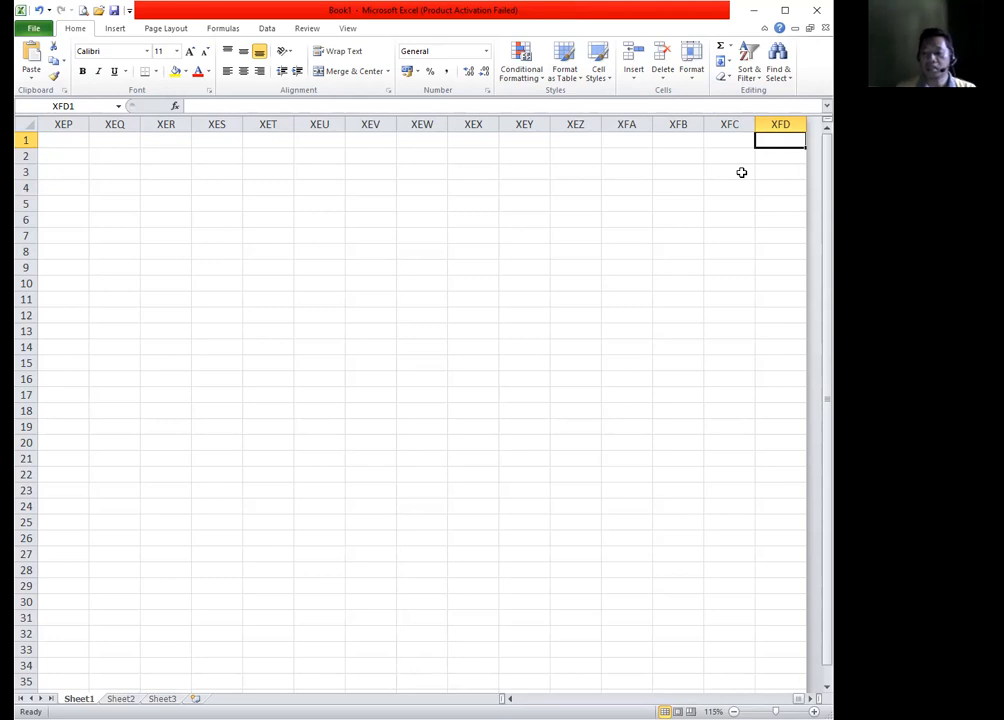
pyautogui.hotkey('ctrl', 'Left')
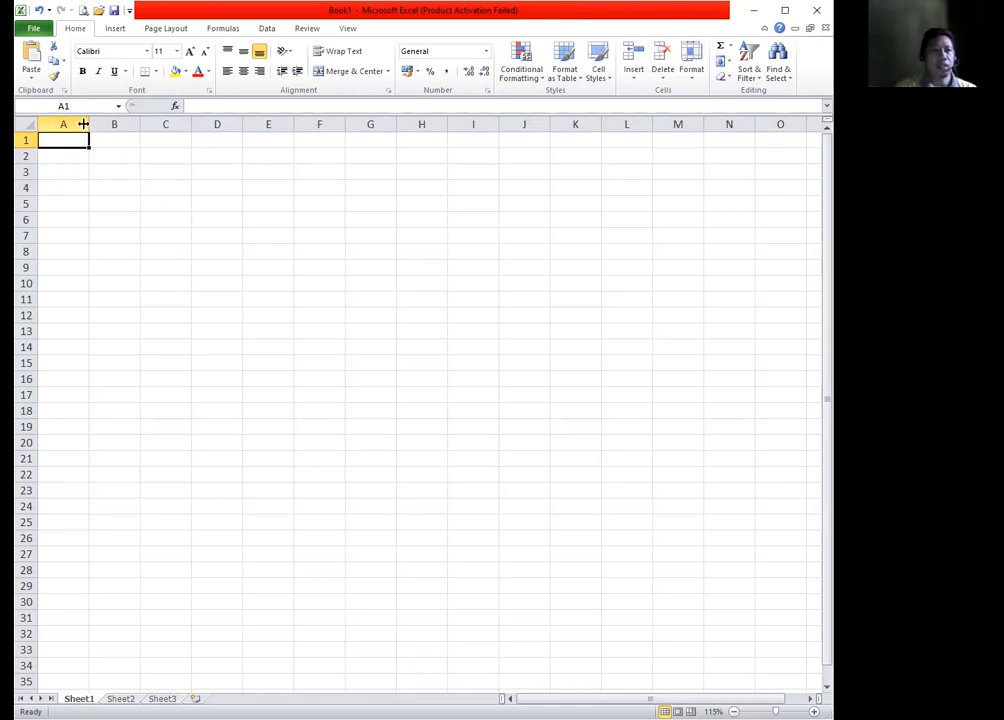
# Widen columns A through F to varying widths by moving their borders, leaving the other columns at their default width
pyautogui.moveTo(88, 124); pyautogui.dragTo(88, 124)
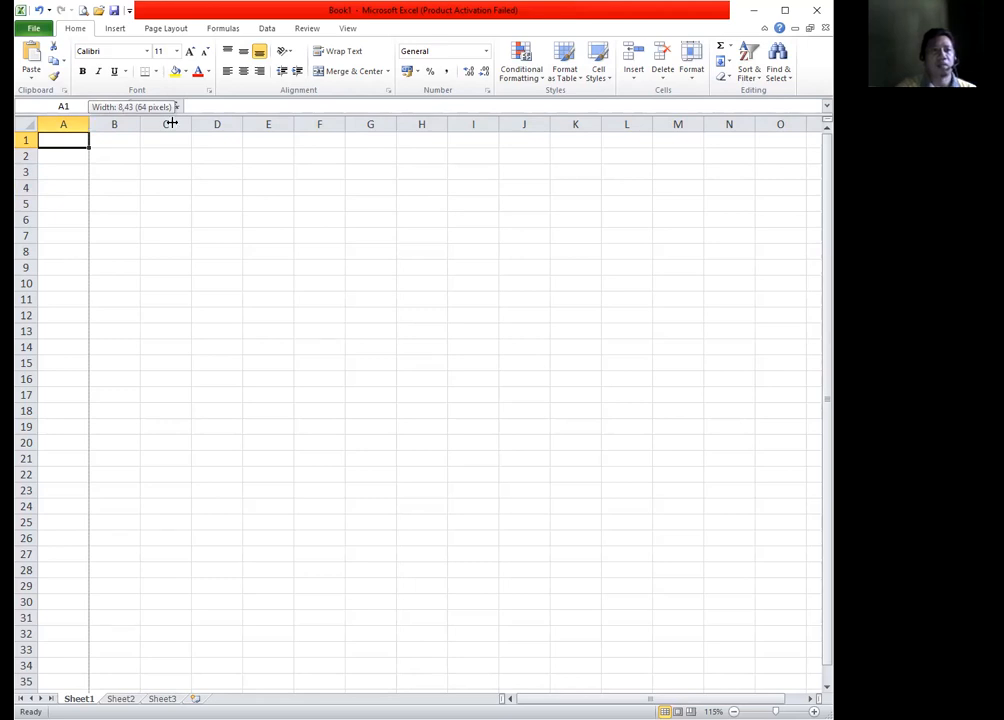
pyautogui.moveTo(439, 126); pyautogui.dragTo(528, 125)
pyautogui.moveTo(148, 124); pyautogui.dragTo(108, 124)
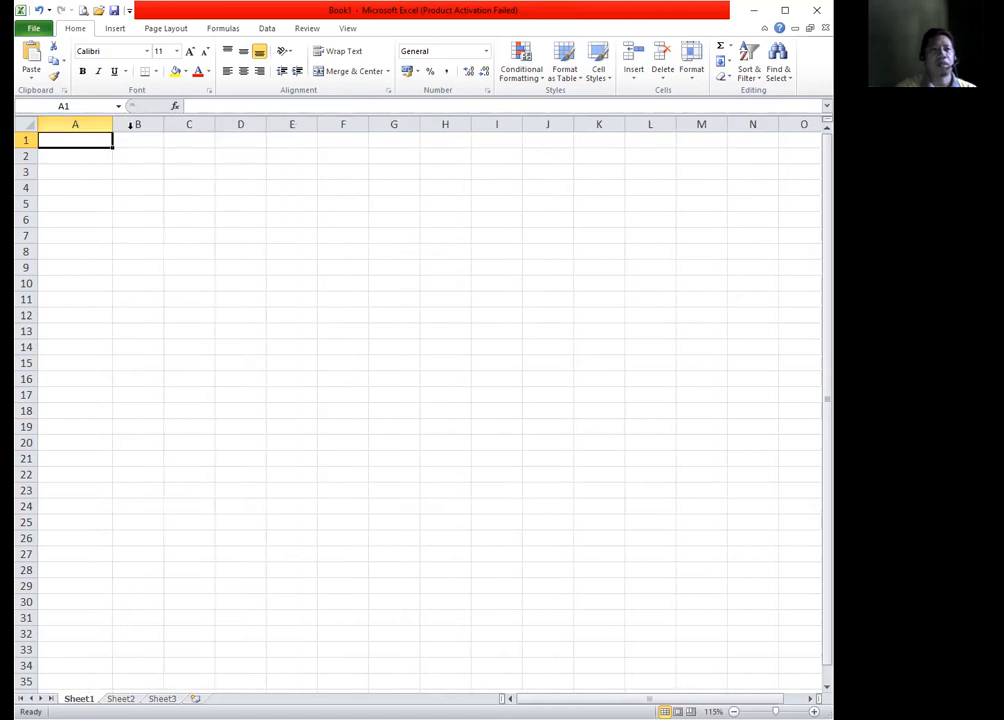
pyautogui.click(131, 126)
pyautogui.click(191, 127)
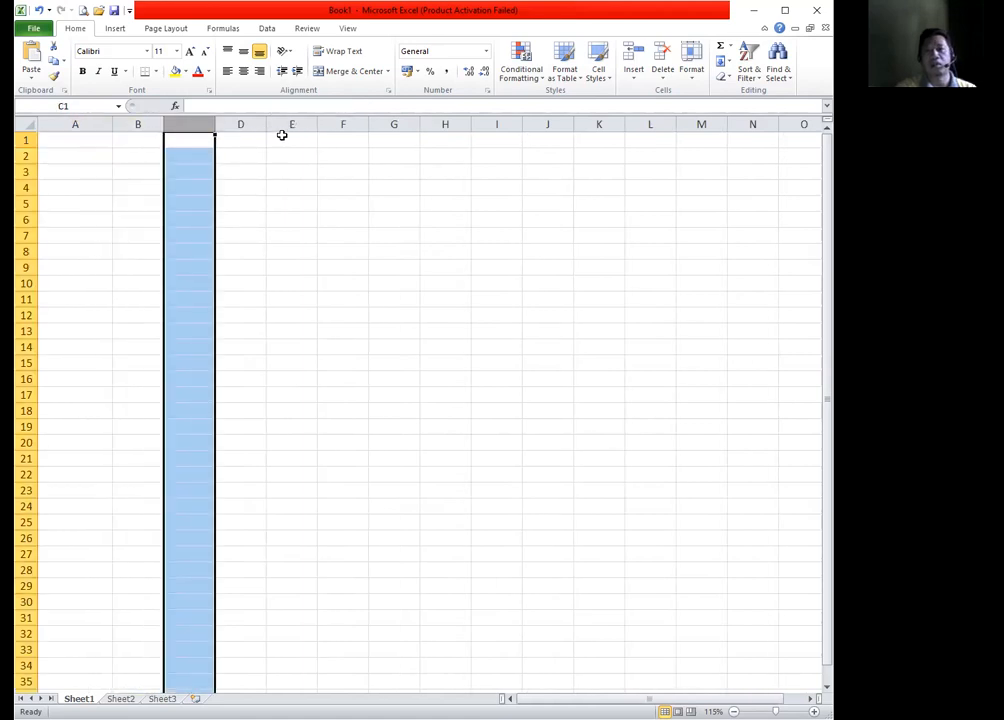
pyautogui.click(136, 124)
pyautogui.moveTo(108, 127); pyautogui.dragTo(137, 128)
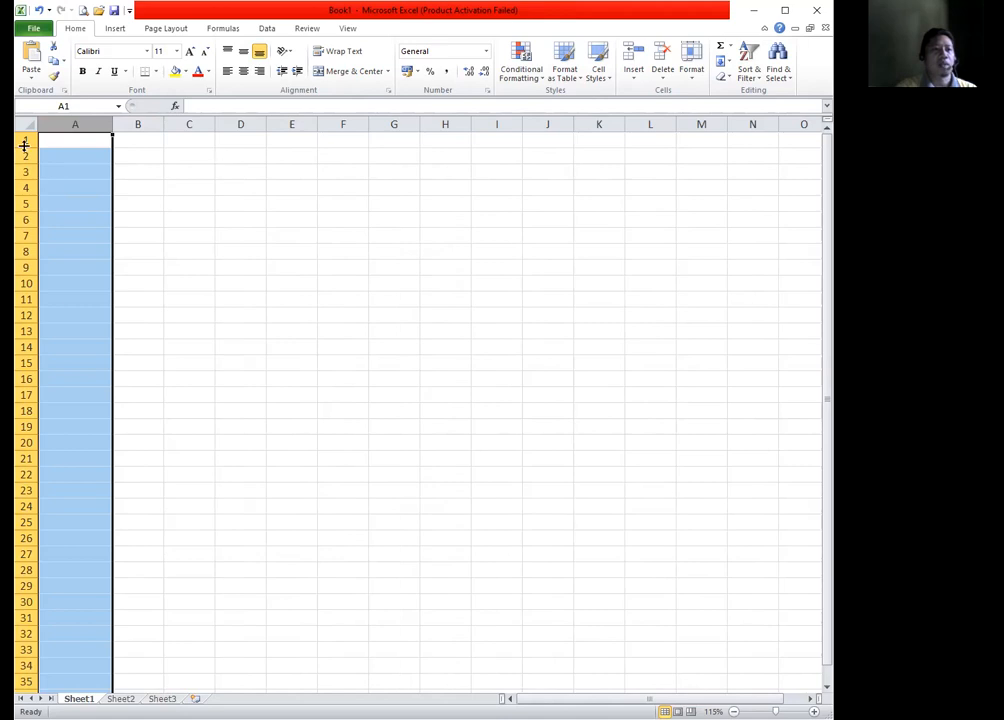
pyautogui.click(119, 139)
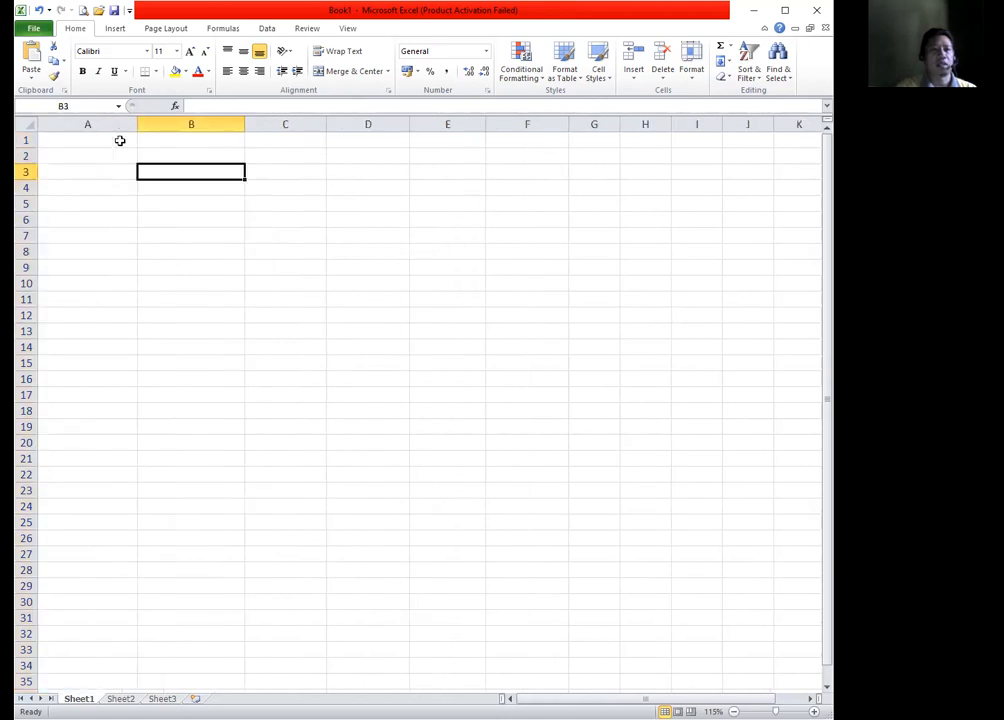
# Jump from cell A1 to the sheet's last row in column A and inspect the final few cells there
pyautogui.click(75, 176)
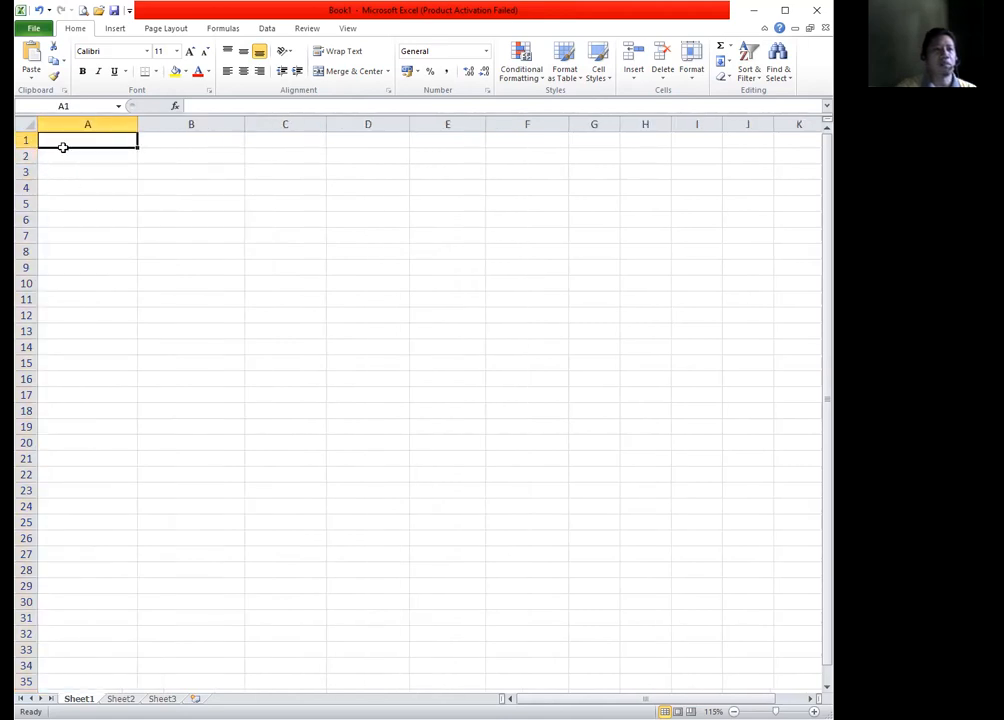
pyautogui.click(63, 145)
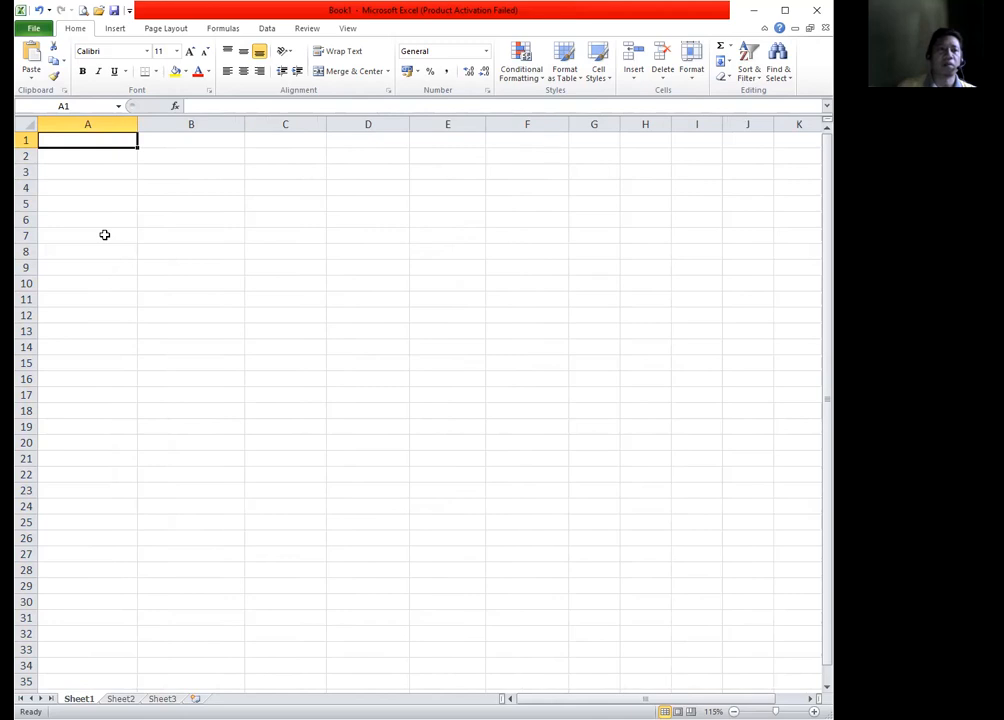
pyautogui.hotkey('ctrl', 'Down')
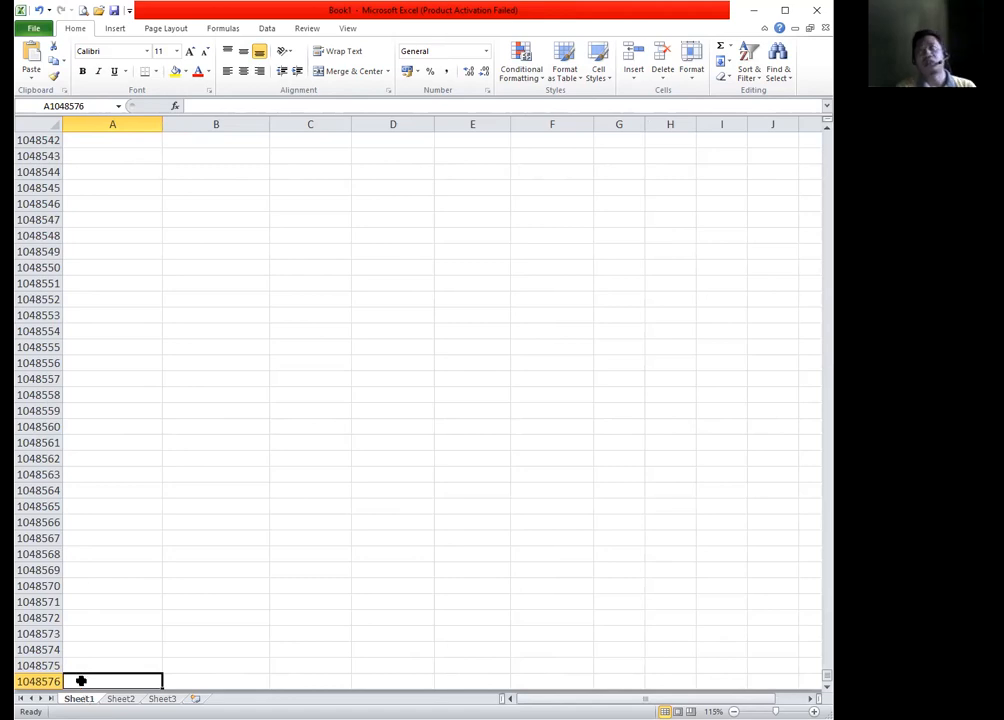
pyautogui.press('Up')
pyautogui.press('Up')
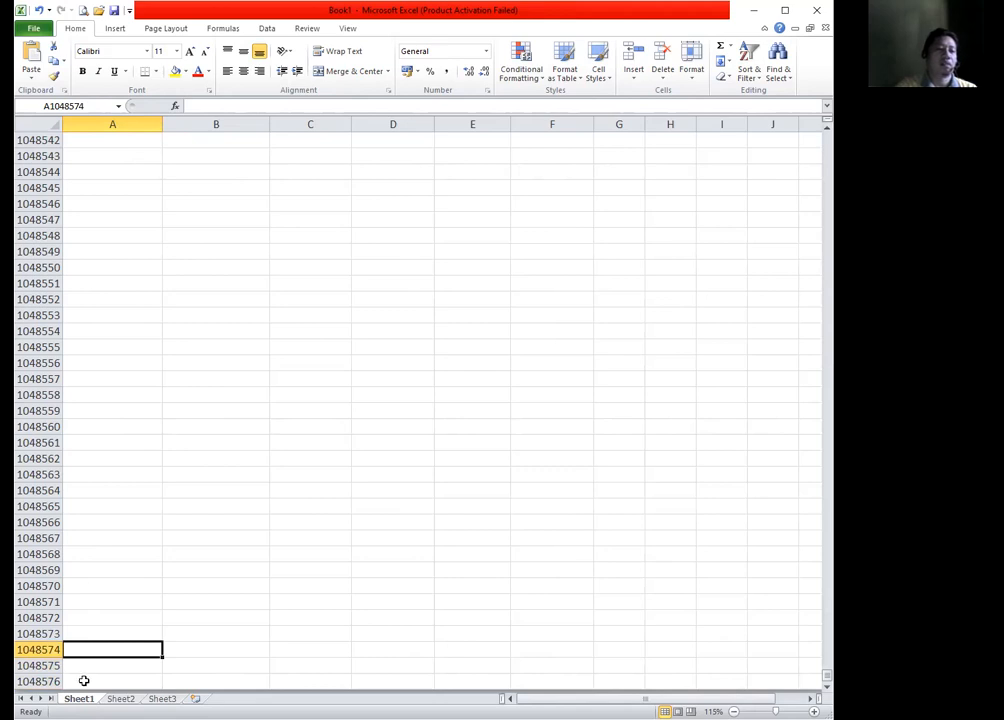
pyautogui.click(84, 680)
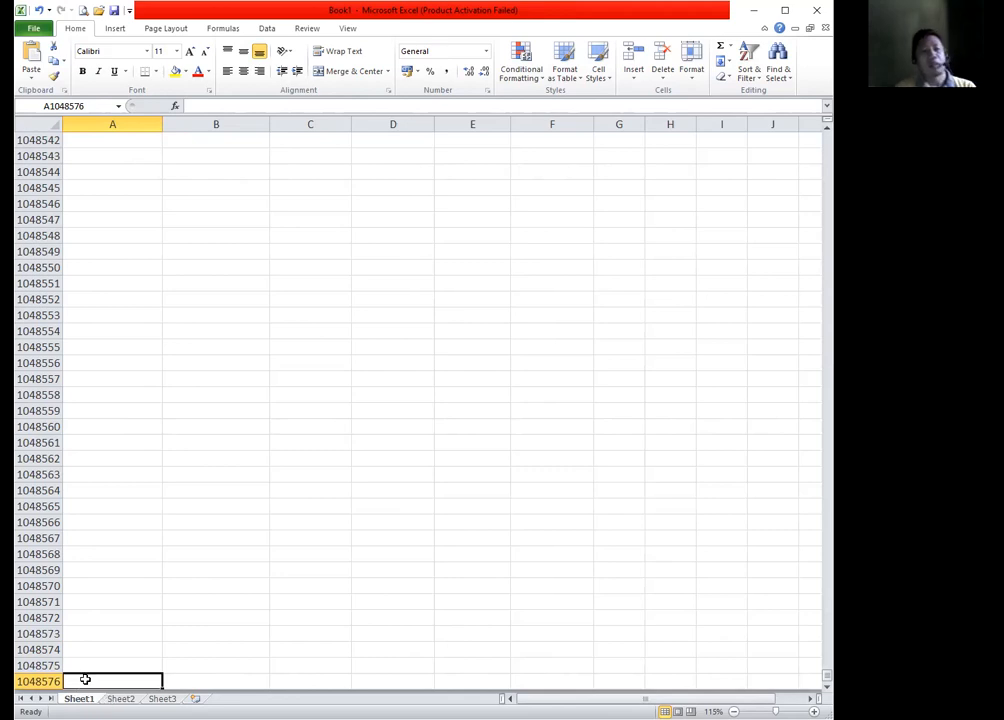
pyautogui.click(92, 650)
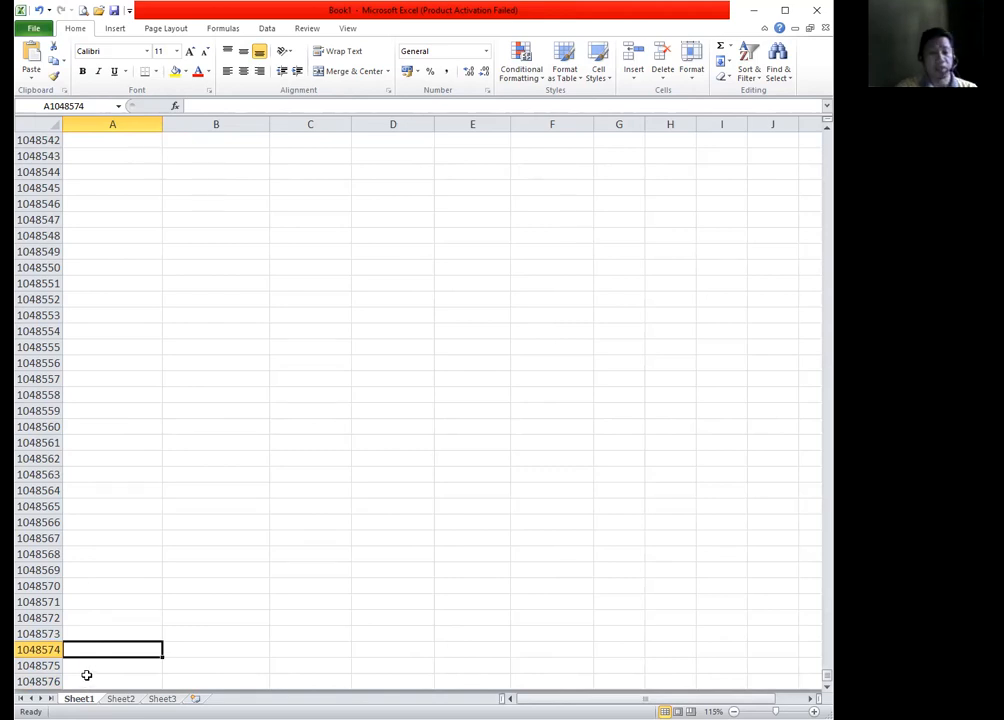
pyautogui.click(87, 684)
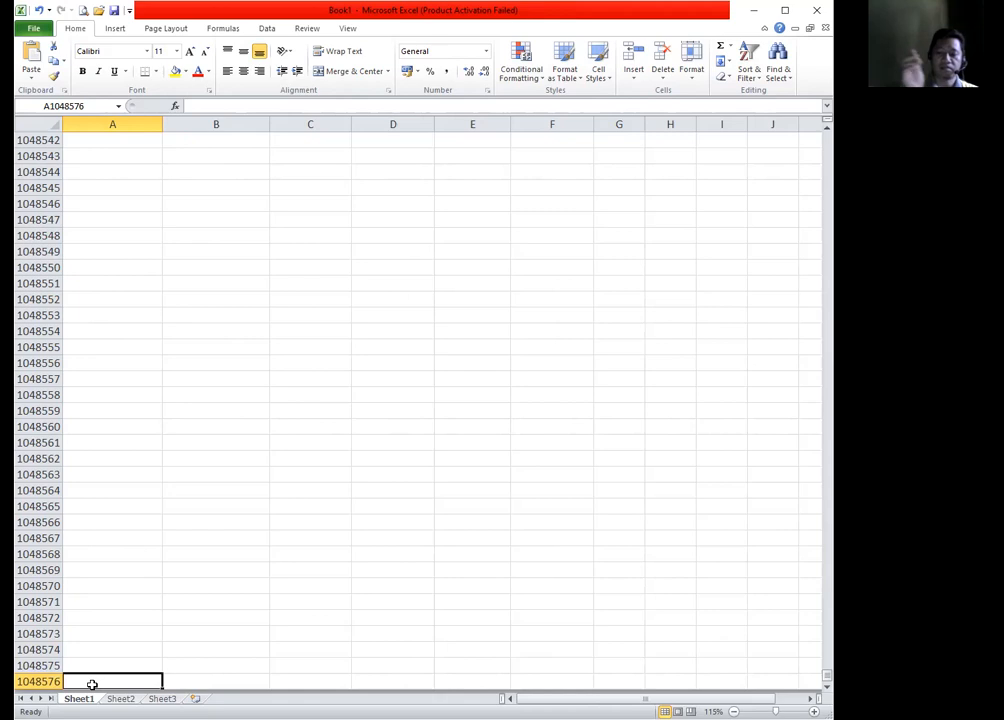
# Move up column A cell by cell from the last row, and jump straight back to cell A1
pyautogui.press('Up')
pyautogui.press('Up')
pyautogui.press('Up')
pyautogui.press('Up')
pyautogui.press('Up')
pyautogui.press('Up')
pyautogui.press('Up')
pyautogui.press('Up')
pyautogui.press('Up')
pyautogui.press('Up')
pyautogui.press('Up')
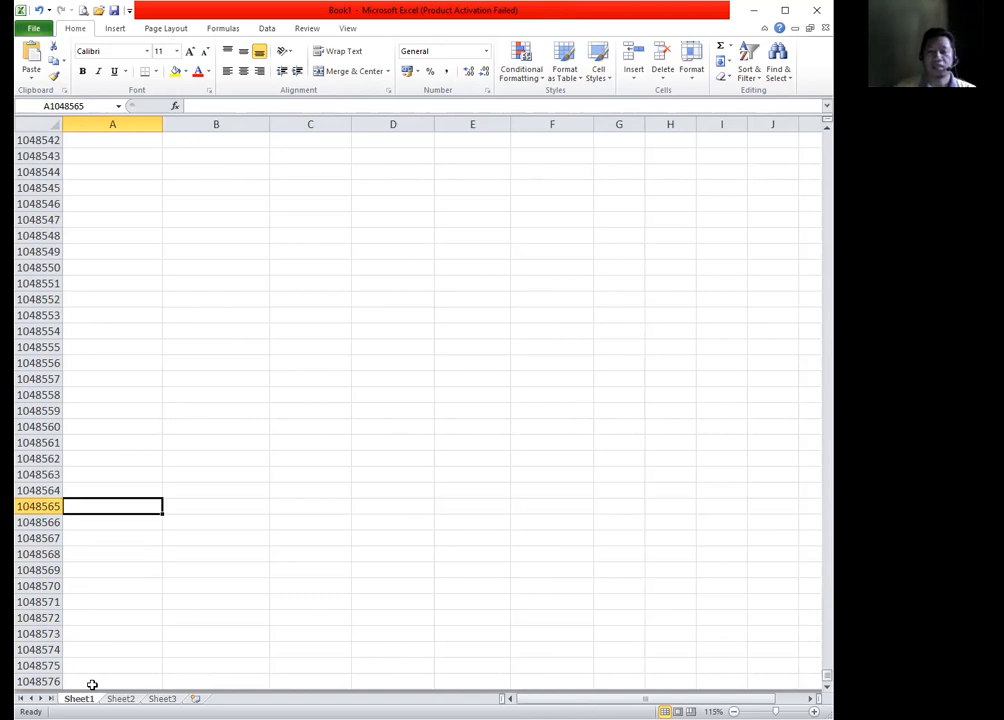
pyautogui.hotkey('ctrl', 'Up')
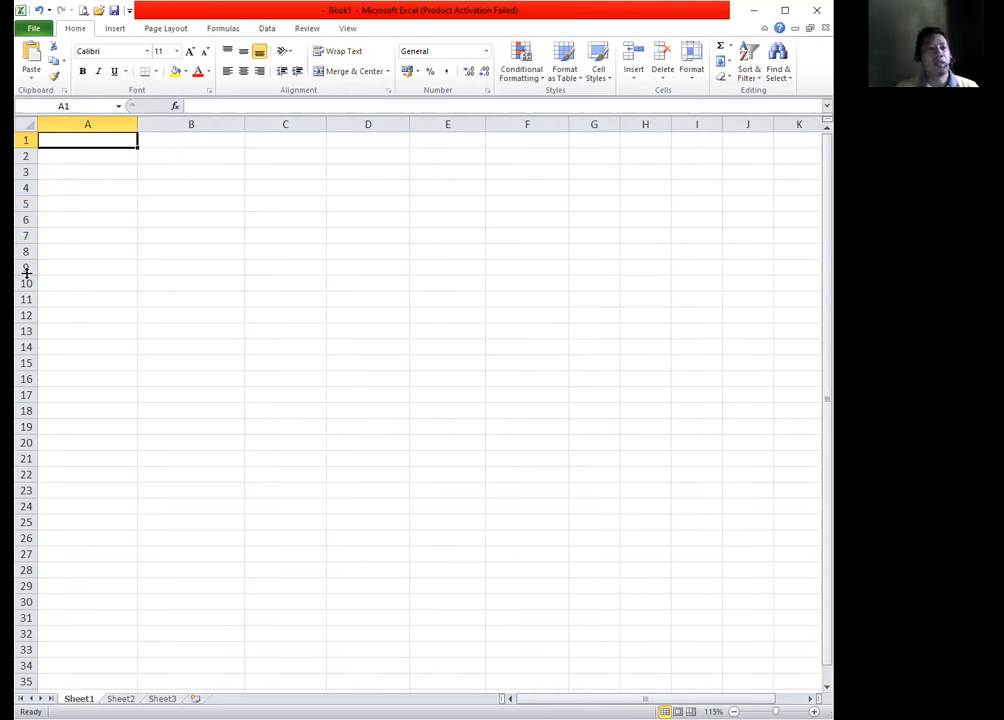
# Make row 9 much taller by moving its lower border, and shrink it back to nearly the height of the other rows
pyautogui.moveTo(26, 278); pyautogui.dragTo(28, 412)
pyautogui.click(27, 418)
pyautogui.moveTo(25, 465); pyautogui.dragTo(25, 466)
pyautogui.moveTo(25, 410); pyautogui.dragTo(20, 280)
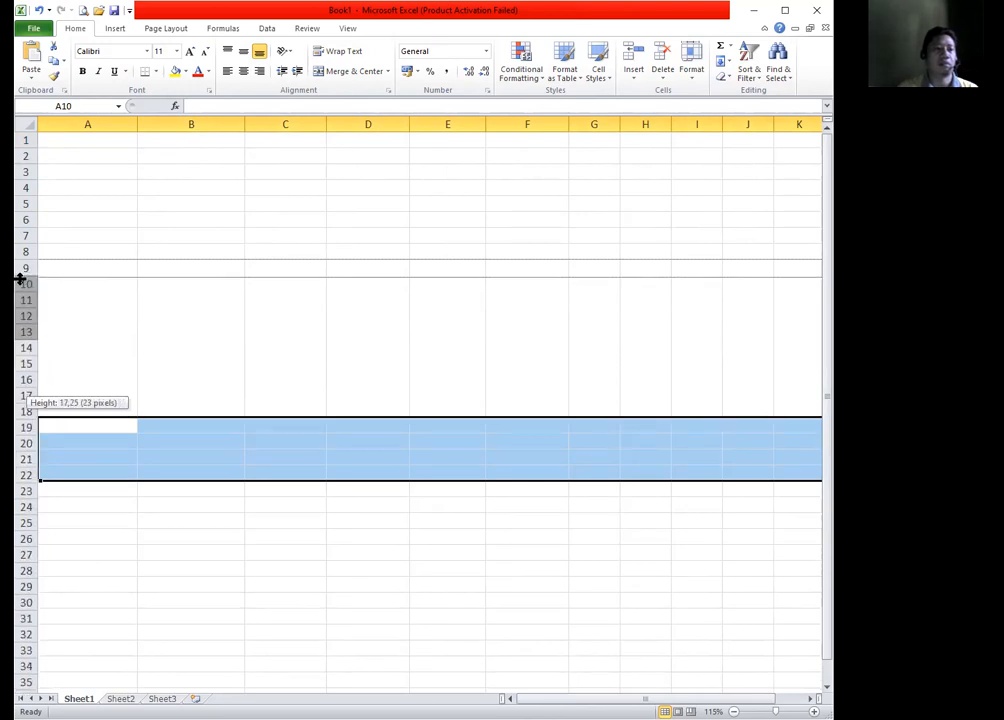
pyautogui.click(68, 275)
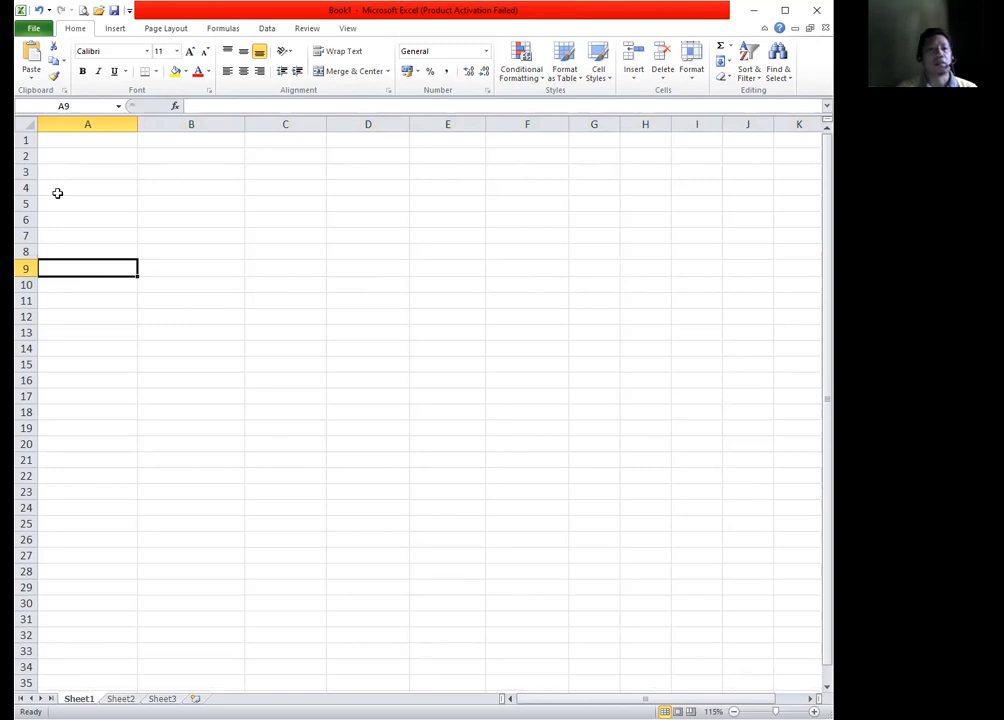
pyautogui.click(102, 188)
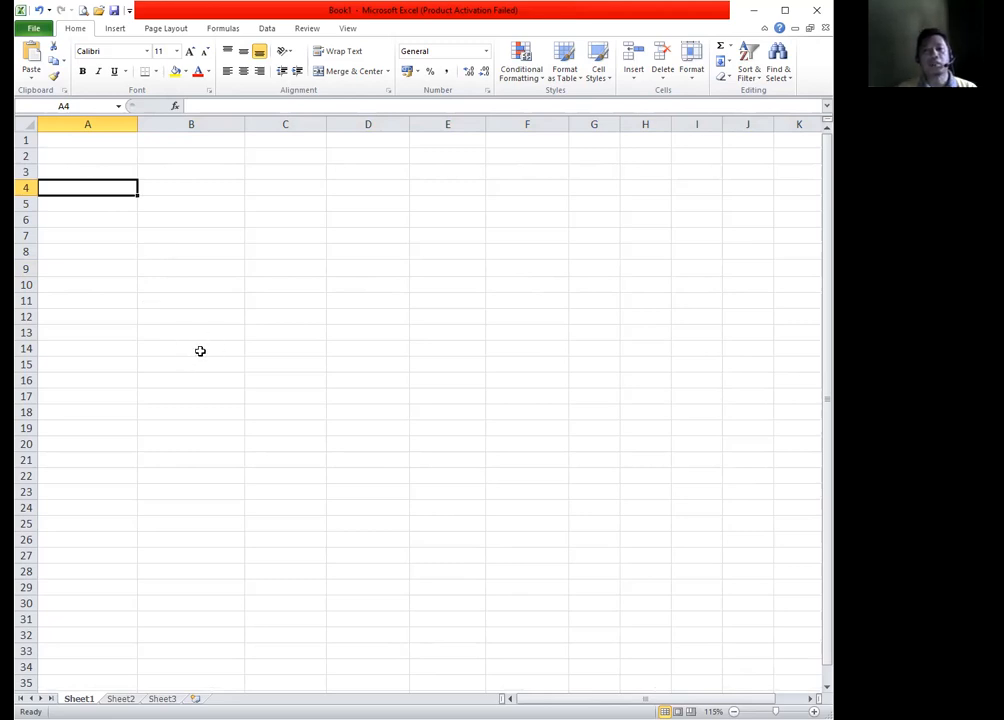
pyautogui.click(174, 171)
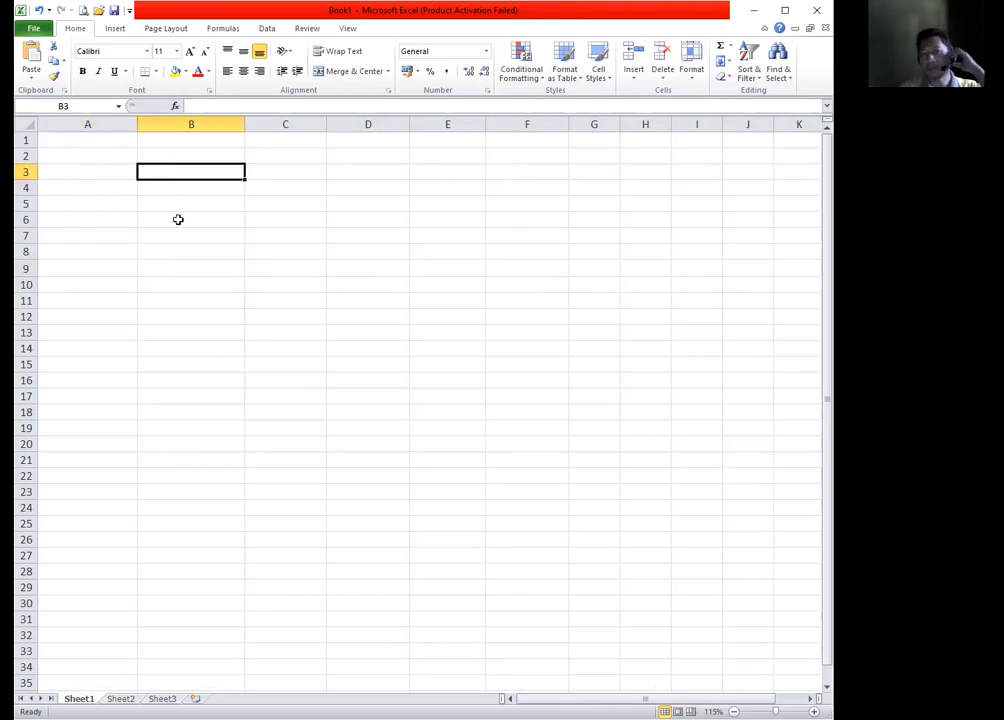
pyautogui.click(159, 235)
pyautogui.moveTo(157, 184); pyautogui.dragTo(356, 348)
pyautogui.click(180, 202)
pyautogui.moveTo(180, 202); pyautogui.dragTo(176, 300)
# Enter the numbers 1 through 10 one by one down column B, from B5 to B14
pyautogui.moveTo(179, 208)
pyautogui.mouseDown()
pyautogui.moveTo(204, 220)
pyautogui.moveTo(197, 206)
pyautogui.mouseUp()
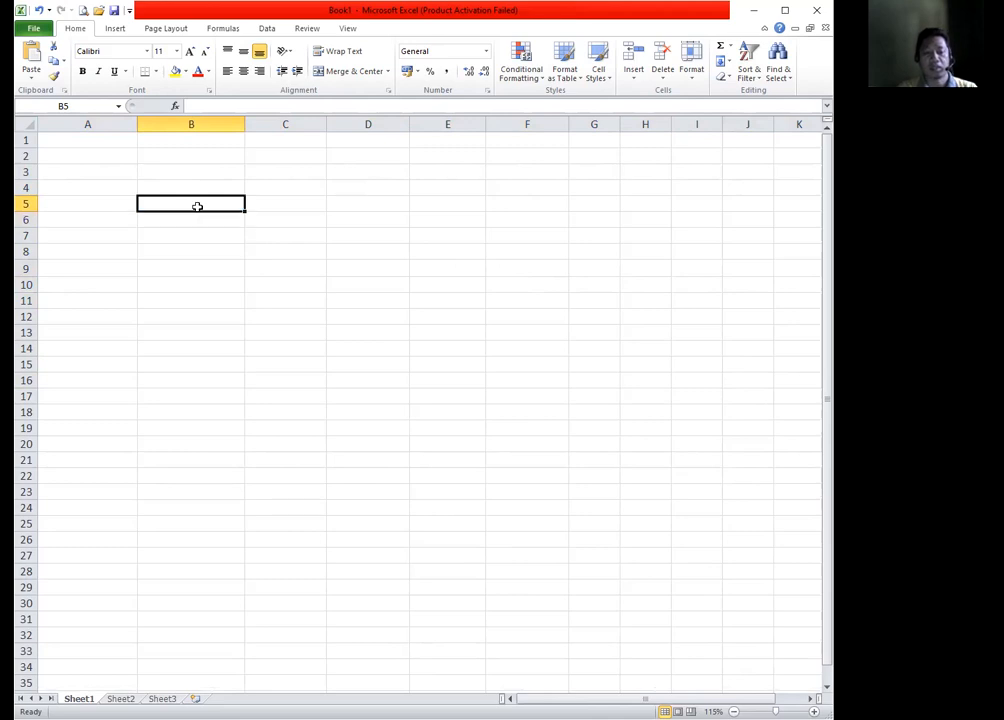
pyautogui.write('1')
pyautogui.press('Return')
pyautogui.write('2')
pyautogui.press('Return')
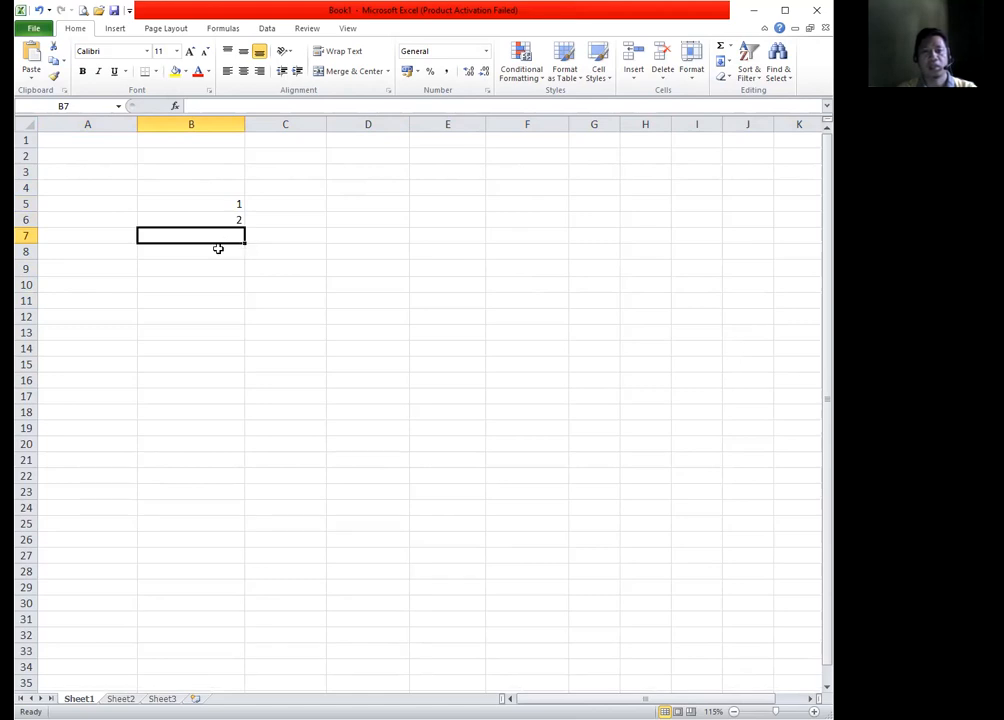
pyautogui.write('2')
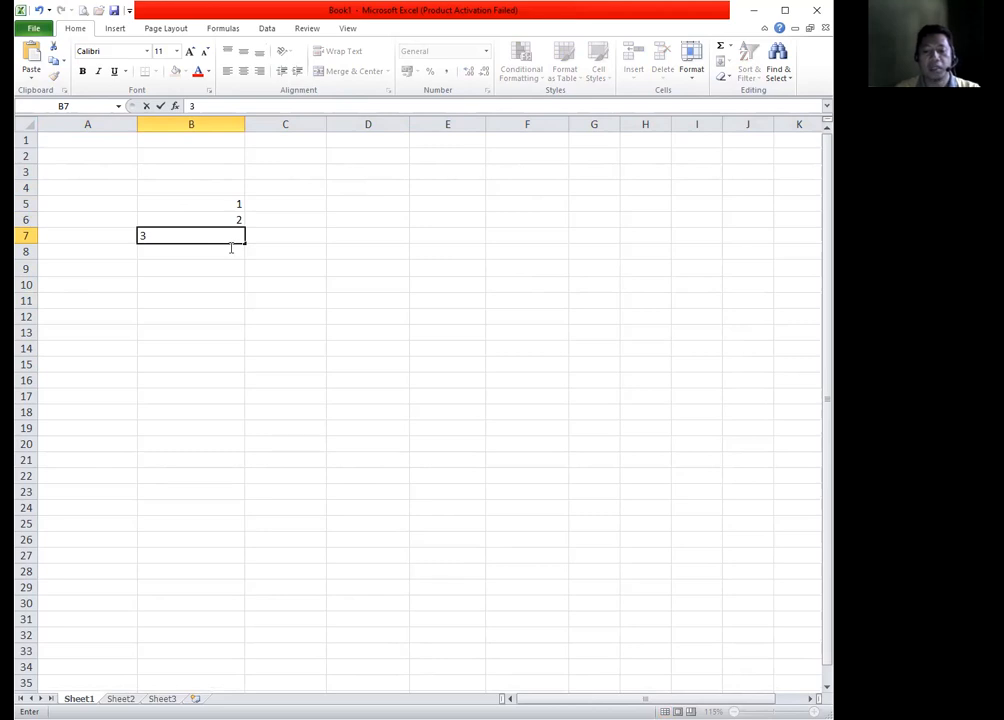
pyautogui.press('Return')
pyautogui.write('4')
pyautogui.press('Return')
pyautogui.write('5')
pyautogui.press('Return')
pyautogui.write('6')
pyautogui.press('Return')
pyautogui.write('7')
pyautogui.press('Return')
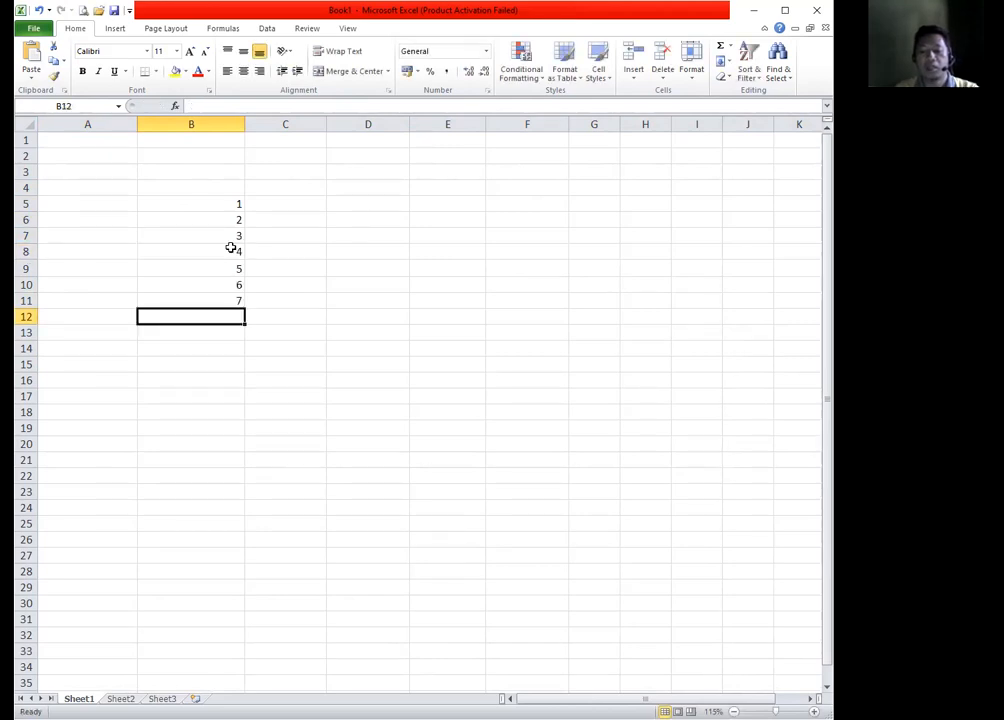
pyautogui.write('8')
pyautogui.press('Return')
pyautogui.write('9')
pyautogui.press('Return')
pyautogui.write('10')
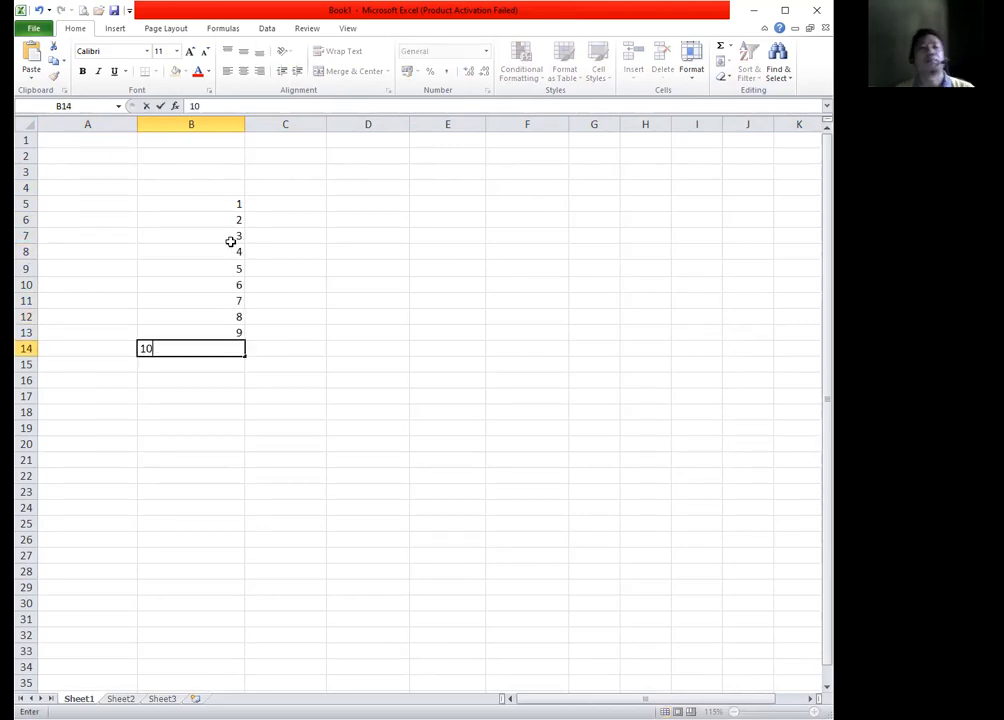
pyautogui.press('Return')
pyautogui.click(201, 284)
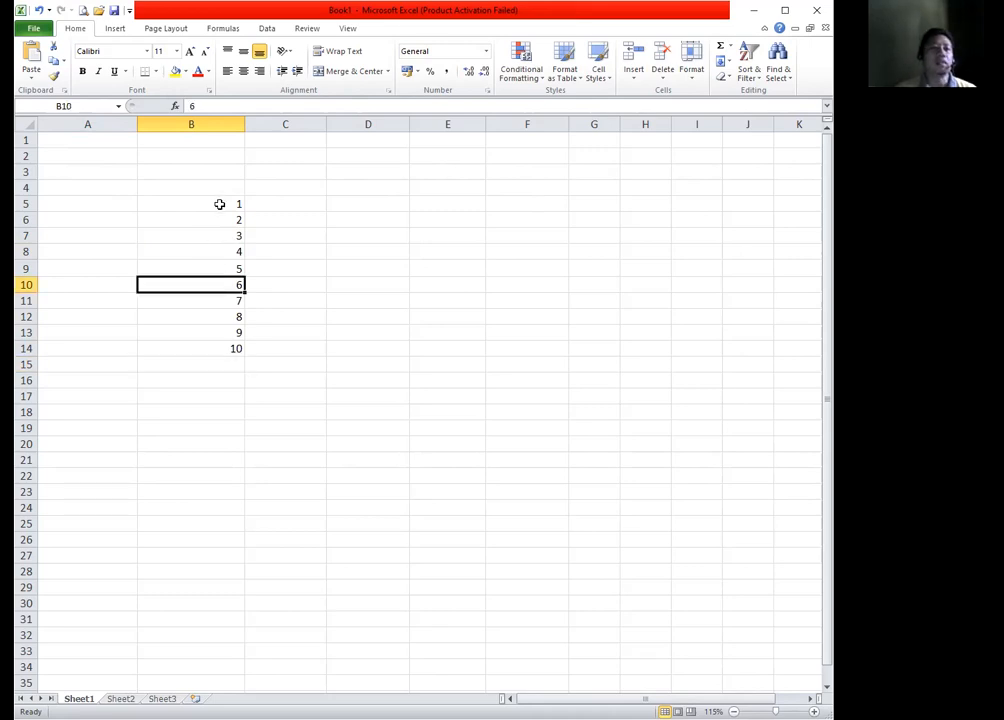
pyautogui.click(219, 204)
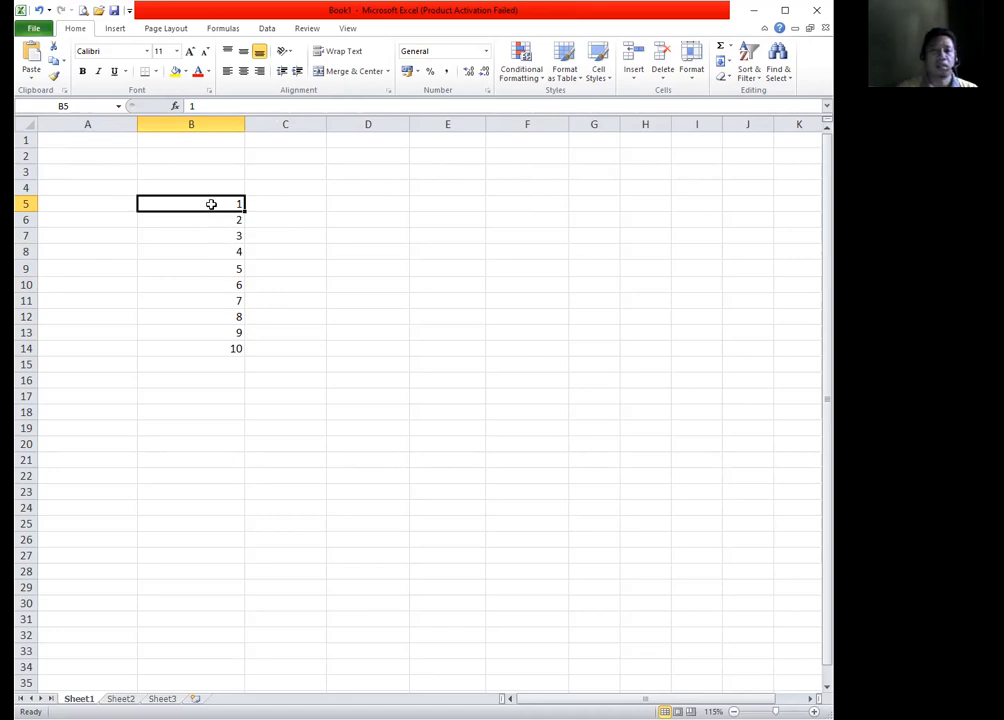
pyautogui.moveTo(211, 201); pyautogui.dragTo(233, 327)
pyautogui.click(282, 266)
# Enter 1 and 2 in C5 and C6, and autofill the pair down to C14 as a series
pyautogui.click(289, 199)
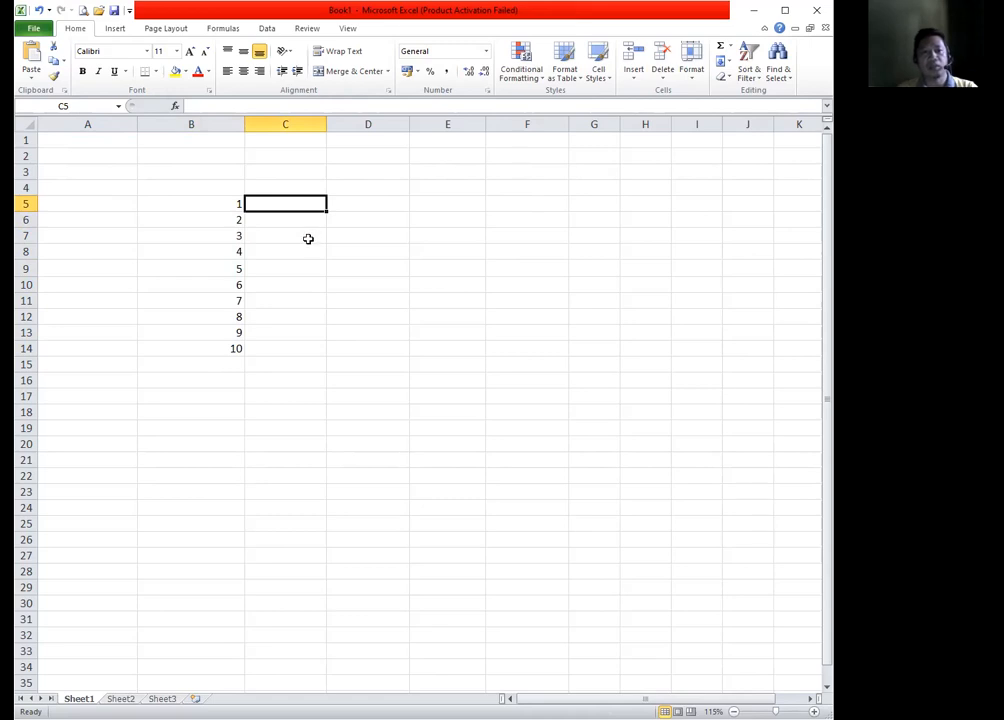
pyautogui.write('1')
pyautogui.press('Return')
pyautogui.write('2')
pyautogui.press('Return')
pyautogui.press('Return')
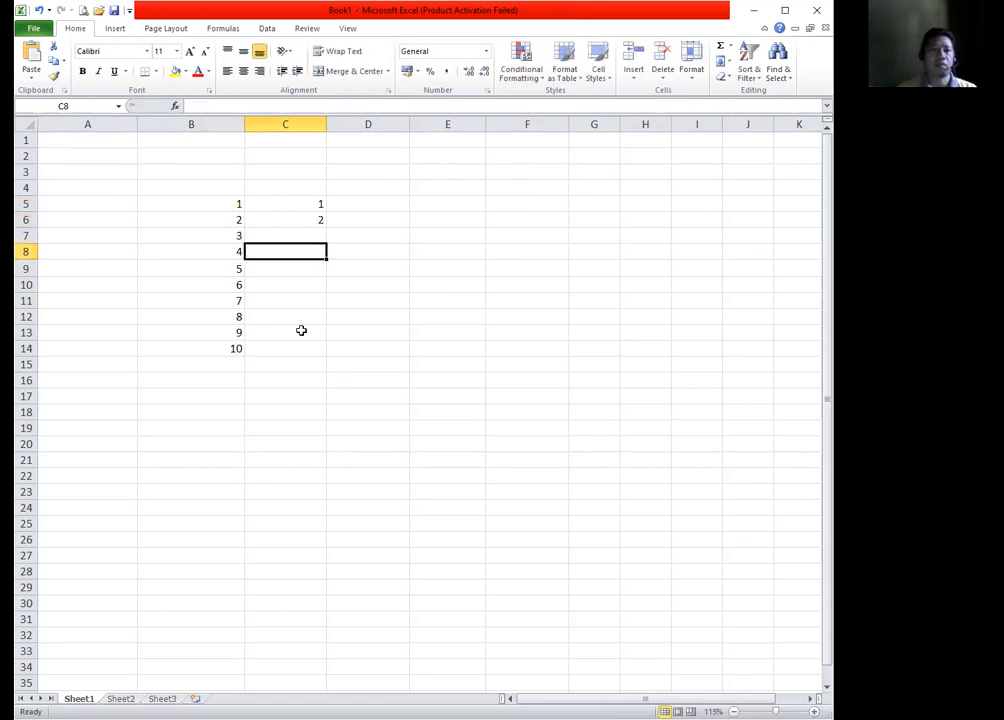
pyautogui.moveTo(289, 203); pyautogui.dragTo(290, 220)
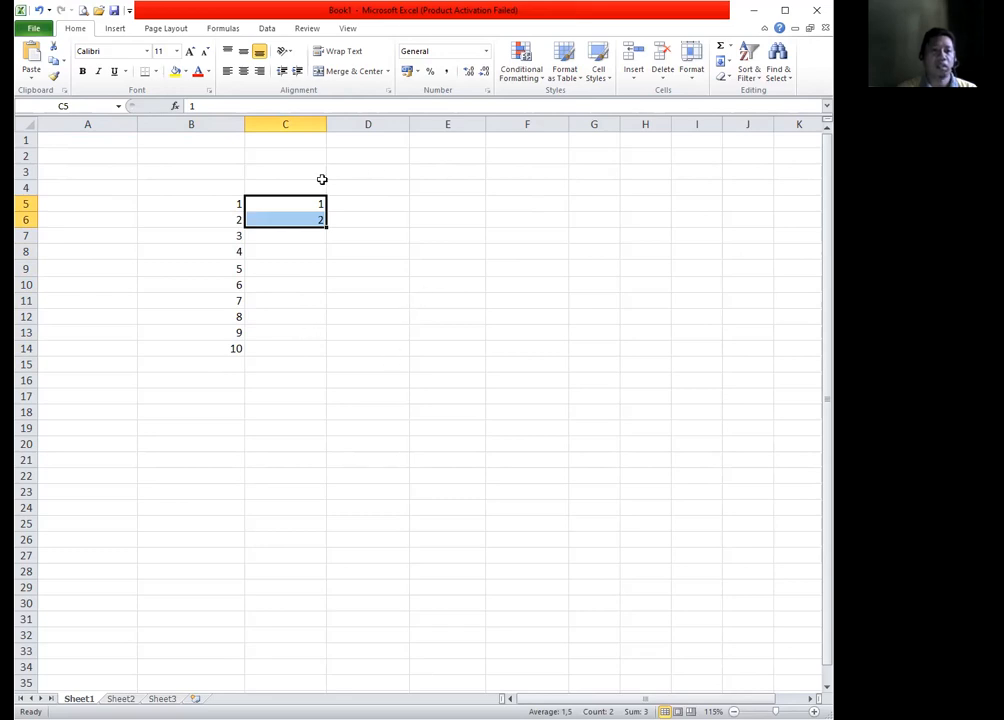
pyautogui.moveTo(327, 241); pyautogui.dragTo(326, 352)
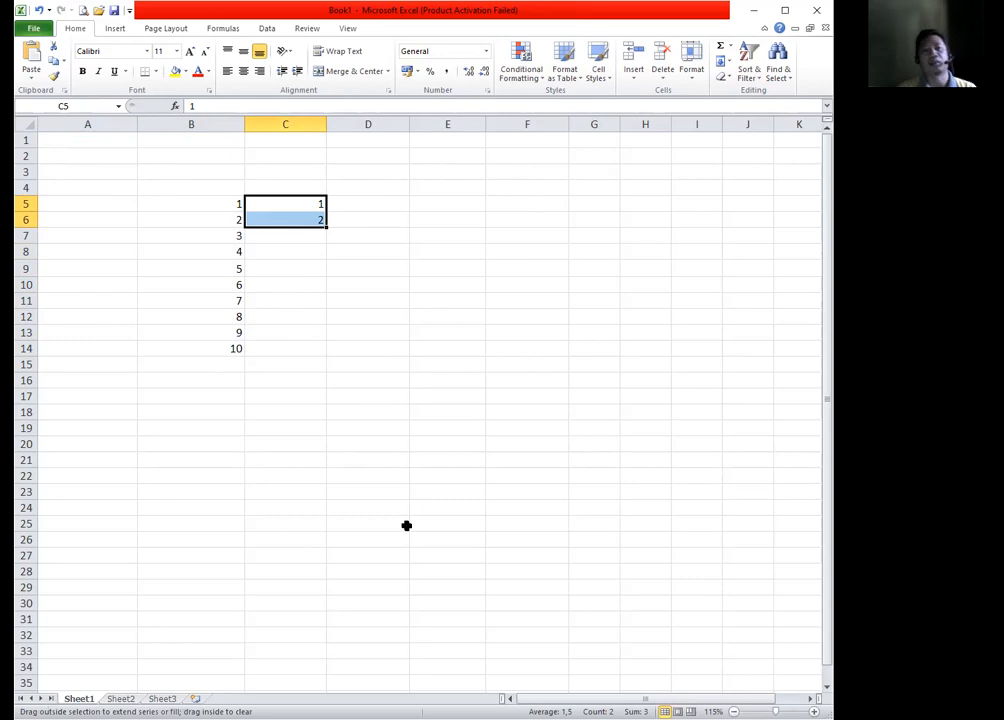
# Enter 1 in D5, autofill it down to D14, and change the fill option to Fill Series
pyautogui.click(366, 204)
pyautogui.write('1')
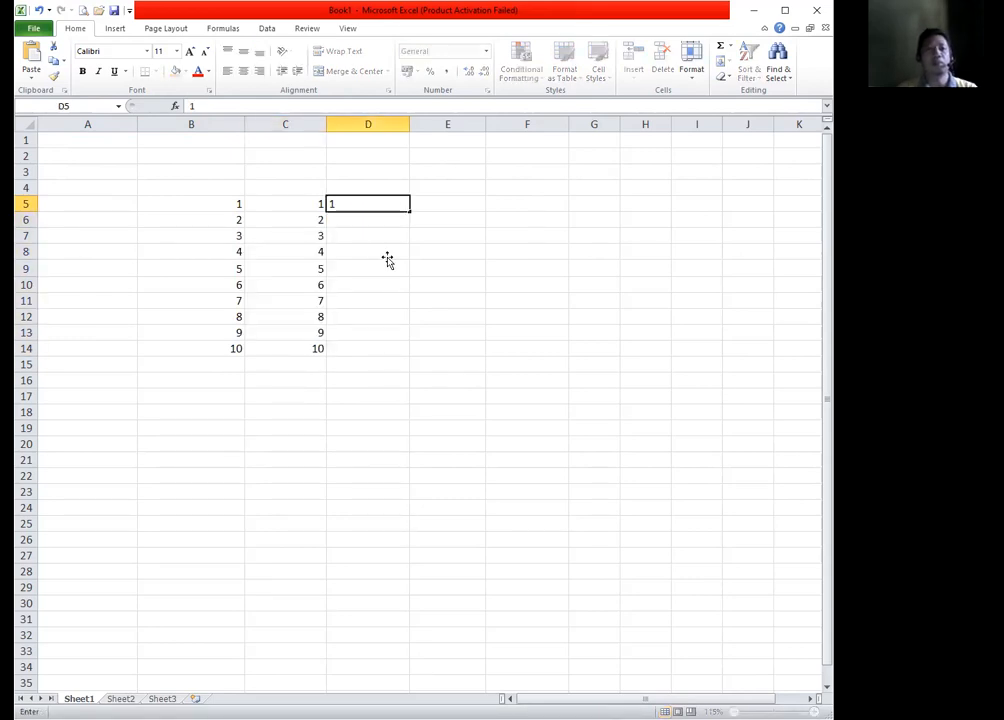
pyautogui.press('Return')
pyautogui.click(370, 200)
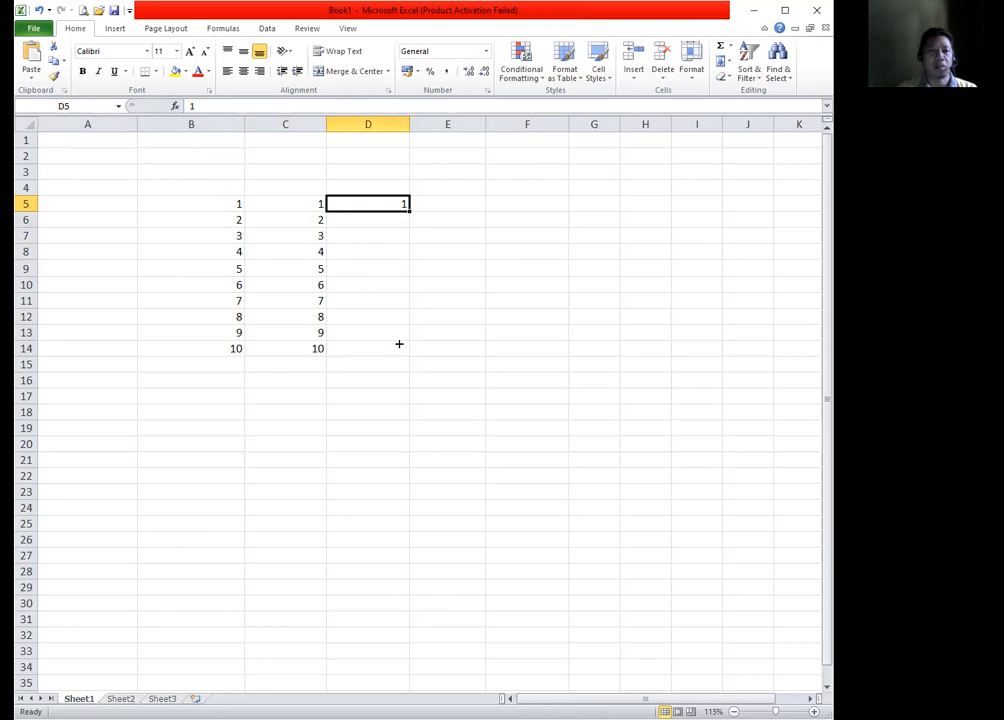
pyautogui.moveTo(399, 348); pyautogui.dragTo(407, 356)
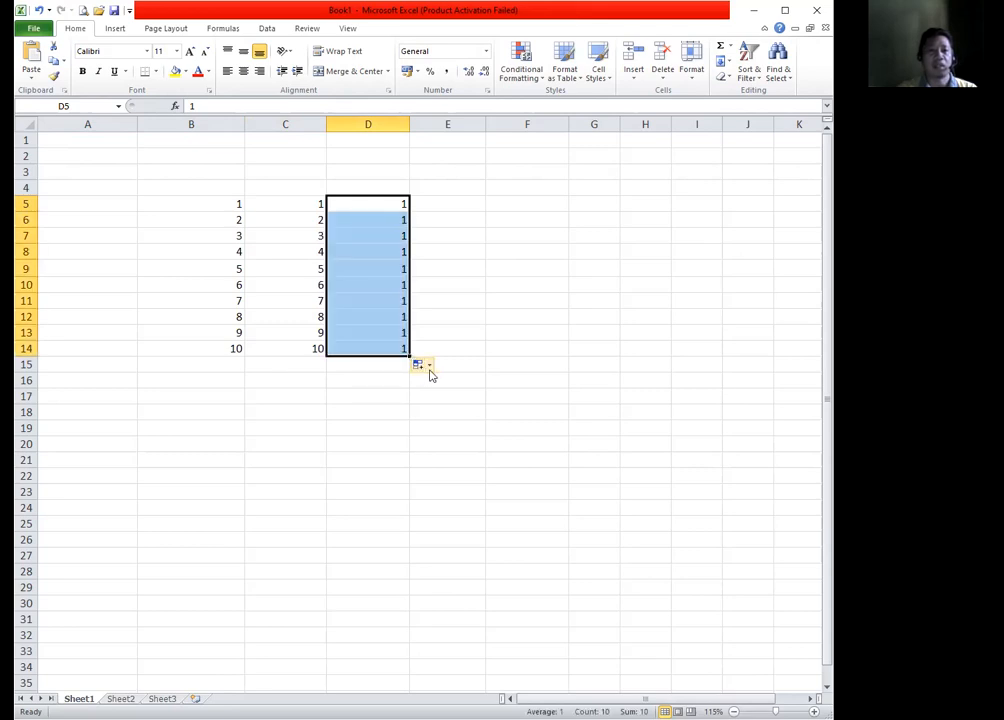
pyautogui.click(430, 368)
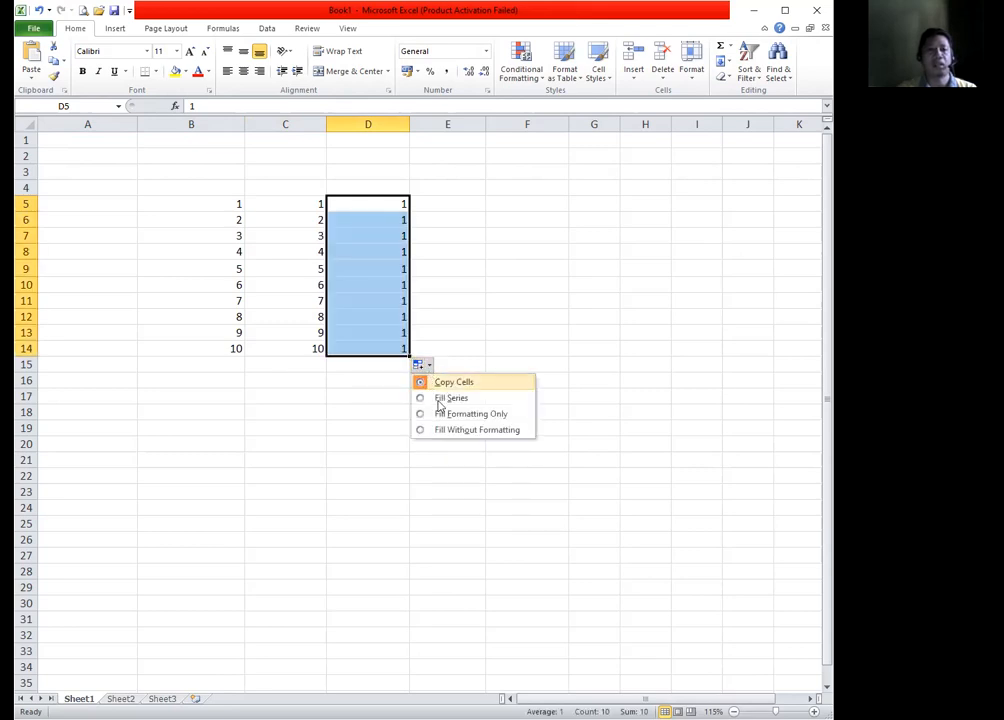
pyautogui.click(440, 398)
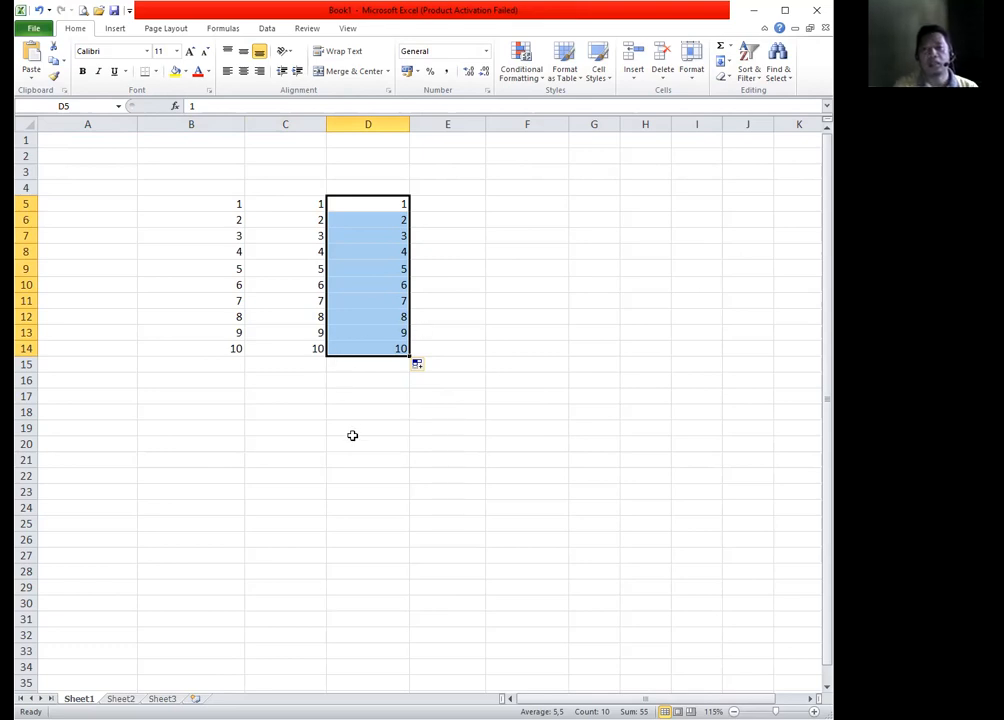
# Enter 1 and 2 in F5 and F6, and extend them down to F14 with the fill handle
pyautogui.click(281, 332)
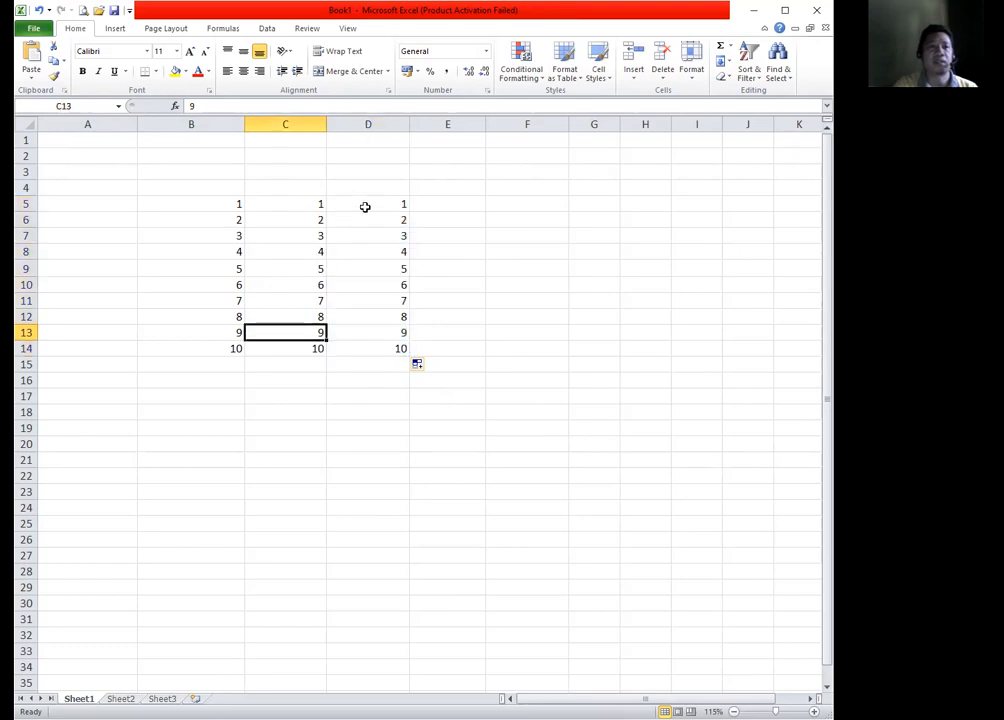
pyautogui.click(401, 204)
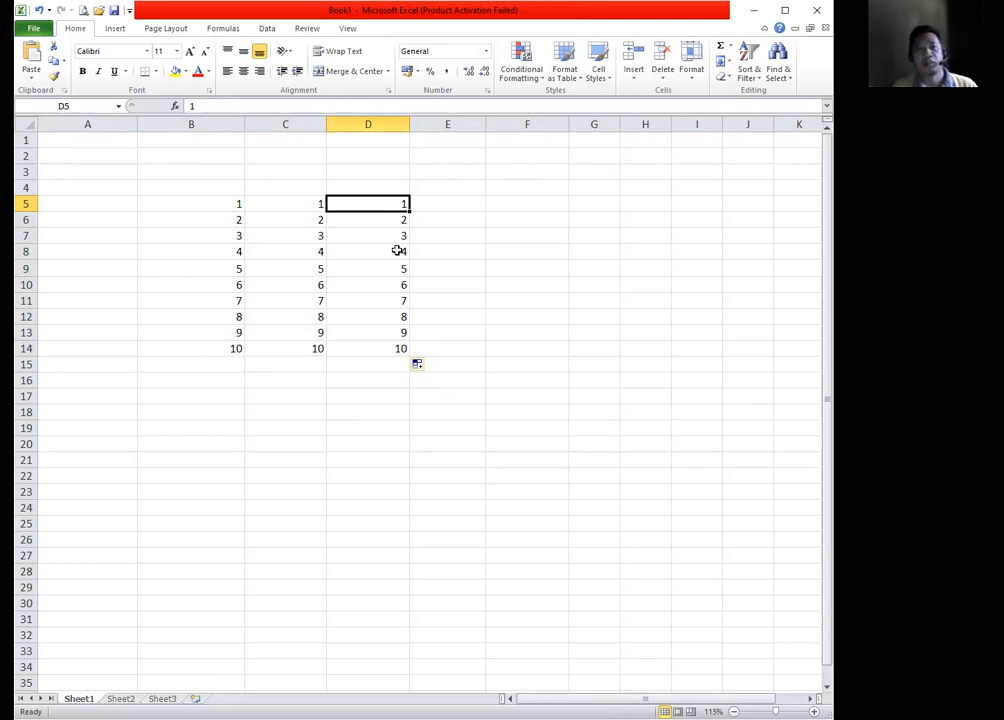
pyautogui.click(505, 205)
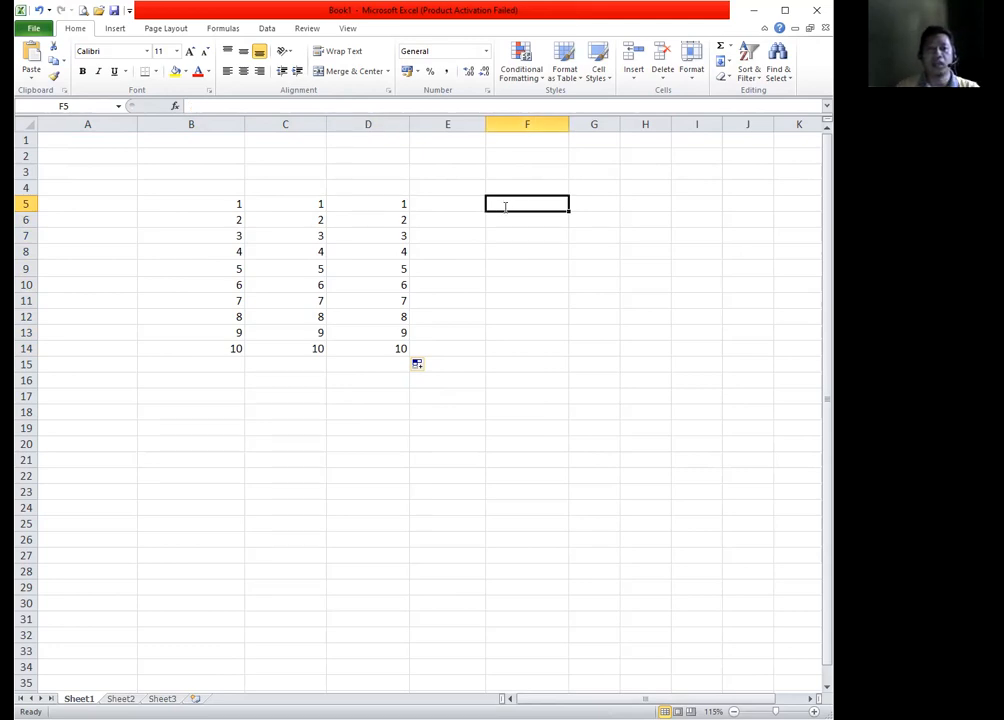
pyautogui.write('1')
pyautogui.press('Return')
pyautogui.write('2')
pyautogui.press('Return')
pyautogui.moveTo(511, 199); pyautogui.dragTo(513, 229)
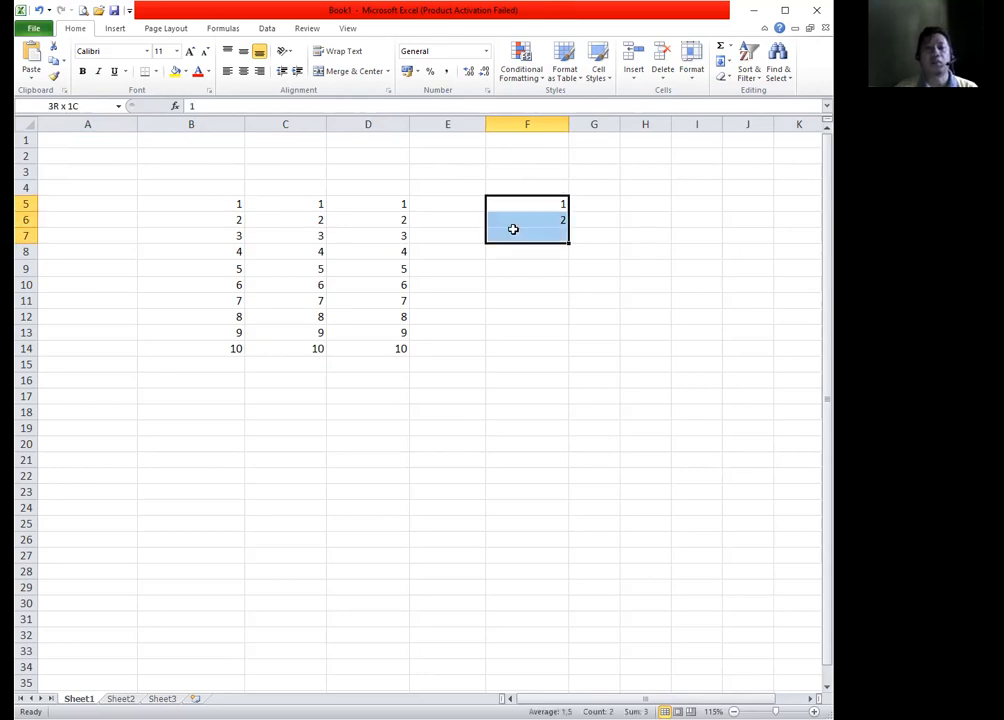
pyautogui.click(531, 207)
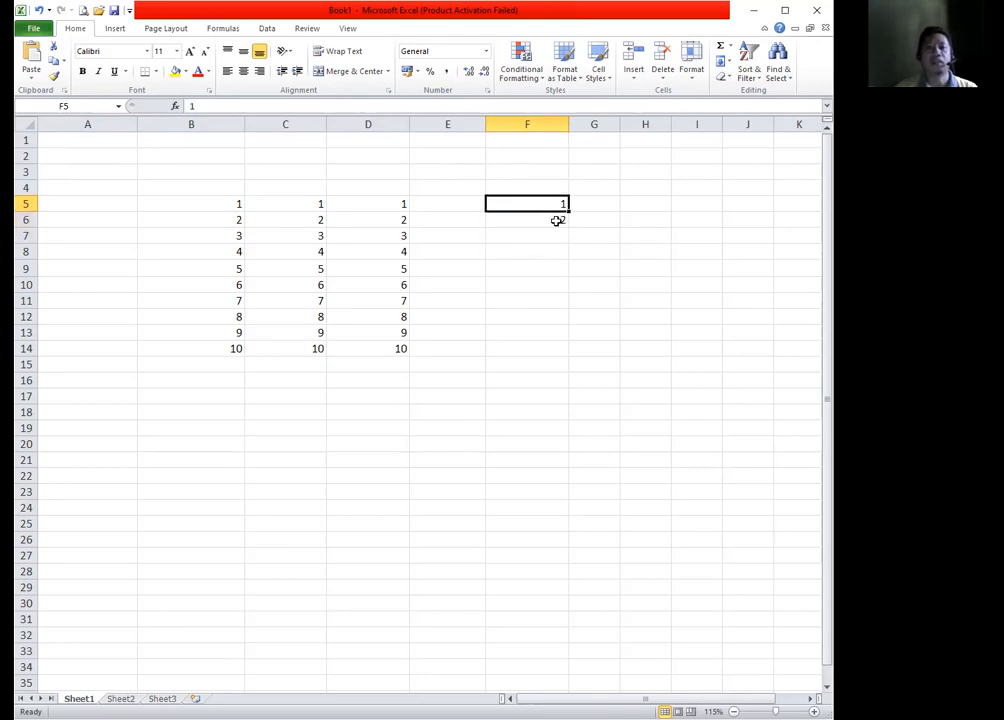
pyautogui.moveTo(542, 204); pyautogui.dragTo(569, 228)
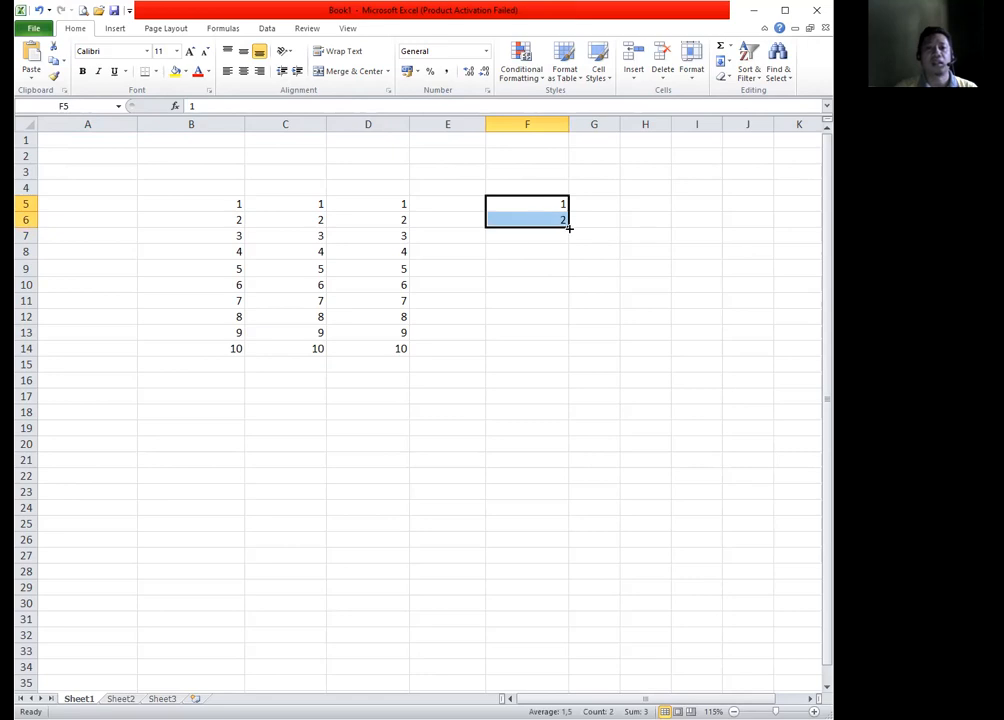
pyautogui.moveTo(561, 350); pyautogui.dragTo(561, 352)
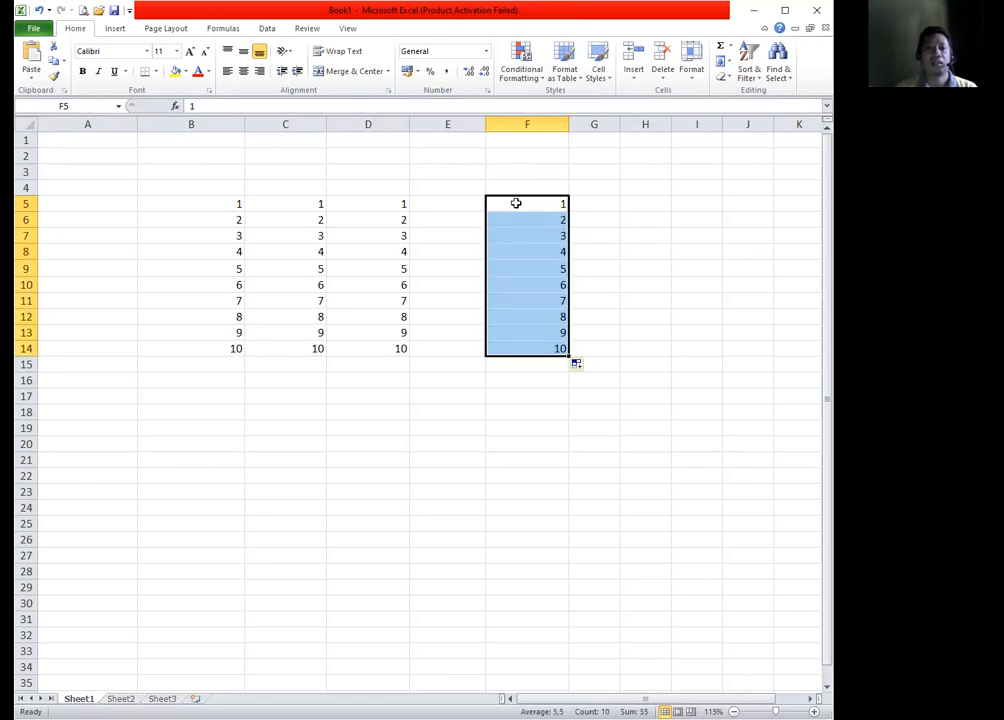
# Replace F5 and F6 with 10 and 20, and autofill the series in steps of ten down to F14
pyautogui.click(516, 203)
pyautogui.write('10')
pyautogui.press('Return')
pyautogui.write('20')
pyautogui.press('Return')
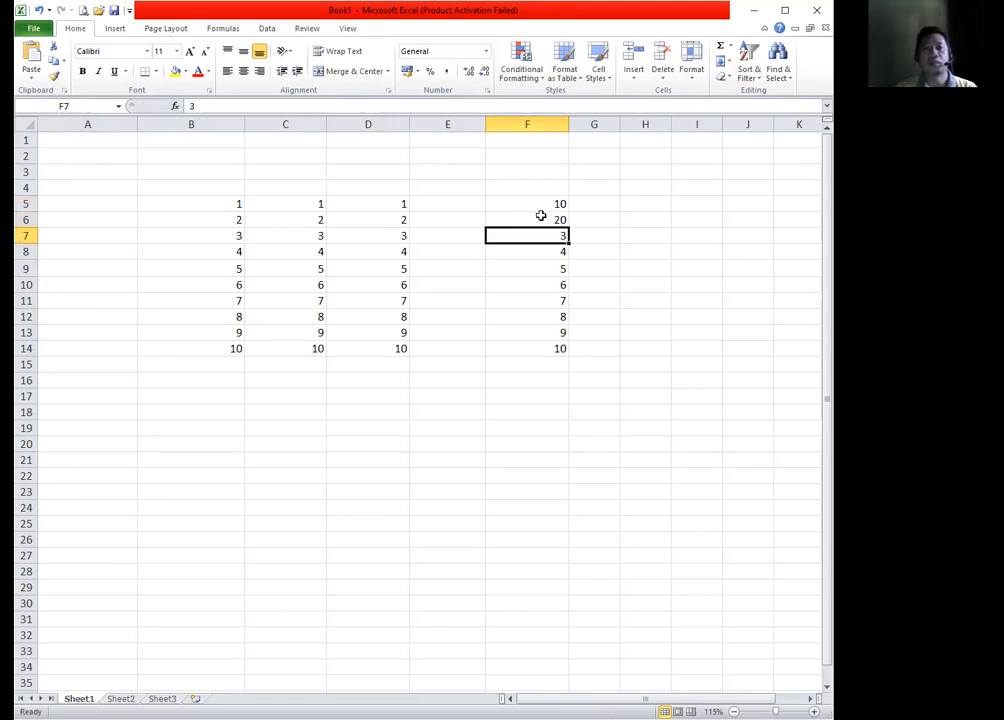
pyautogui.moveTo(540, 209); pyautogui.dragTo(562, 228)
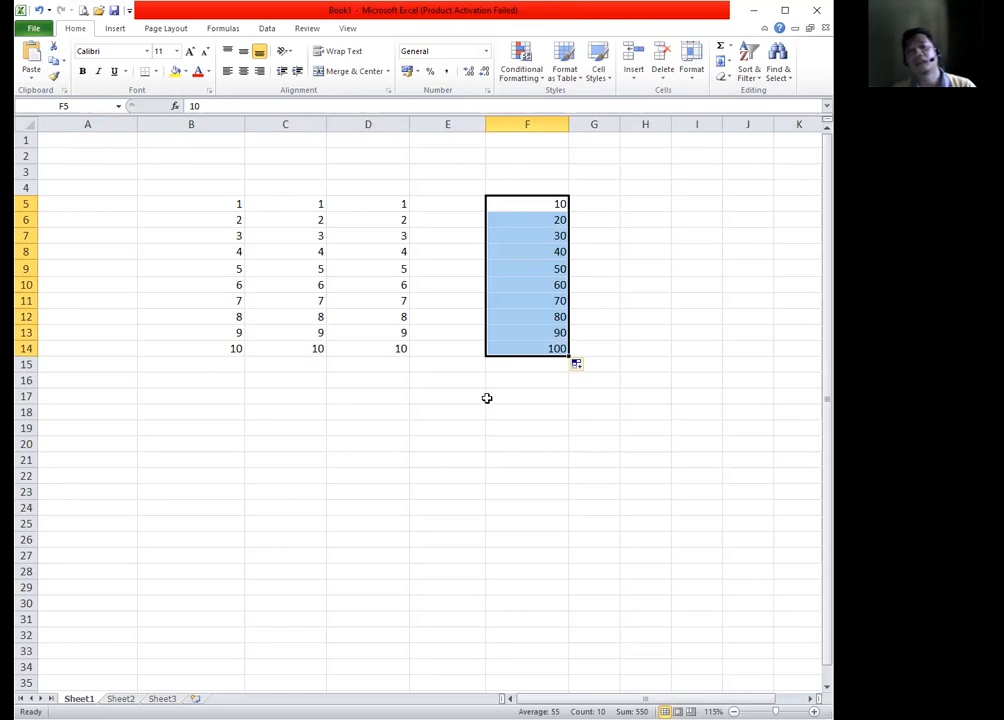
# Enter 10 and 15 in G5 and G6, and autofill the series in steps of five down to G14
pyautogui.click(518, 285)
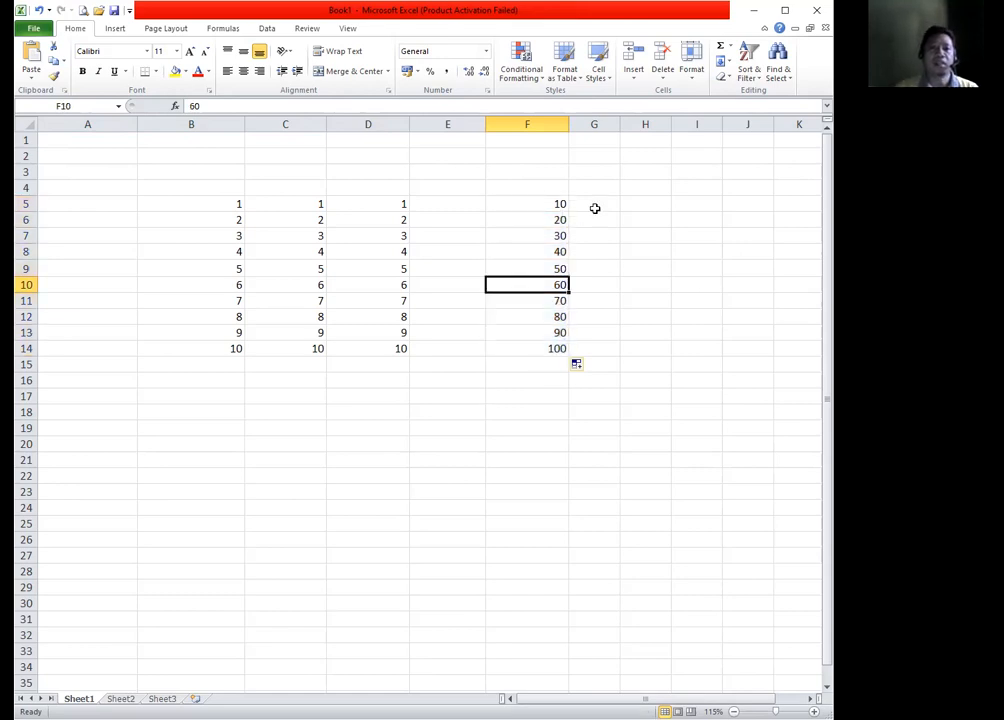
pyautogui.hotkey('ctrl', 'Up')
pyautogui.press('Right')
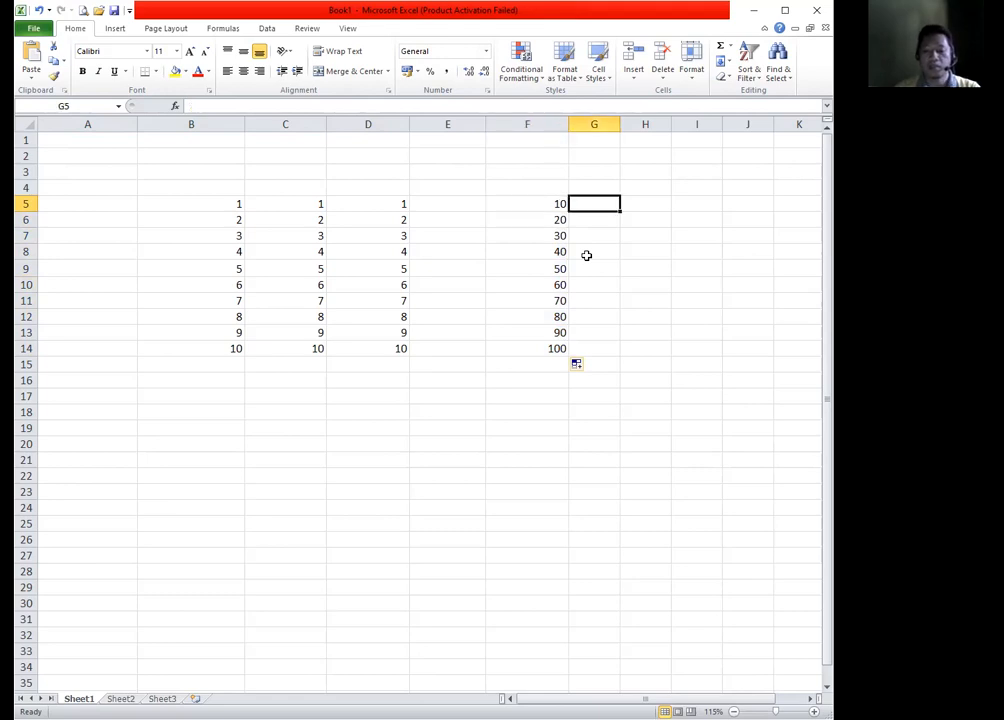
pyautogui.write('10')
pyautogui.press('Return')
pyautogui.write('15')
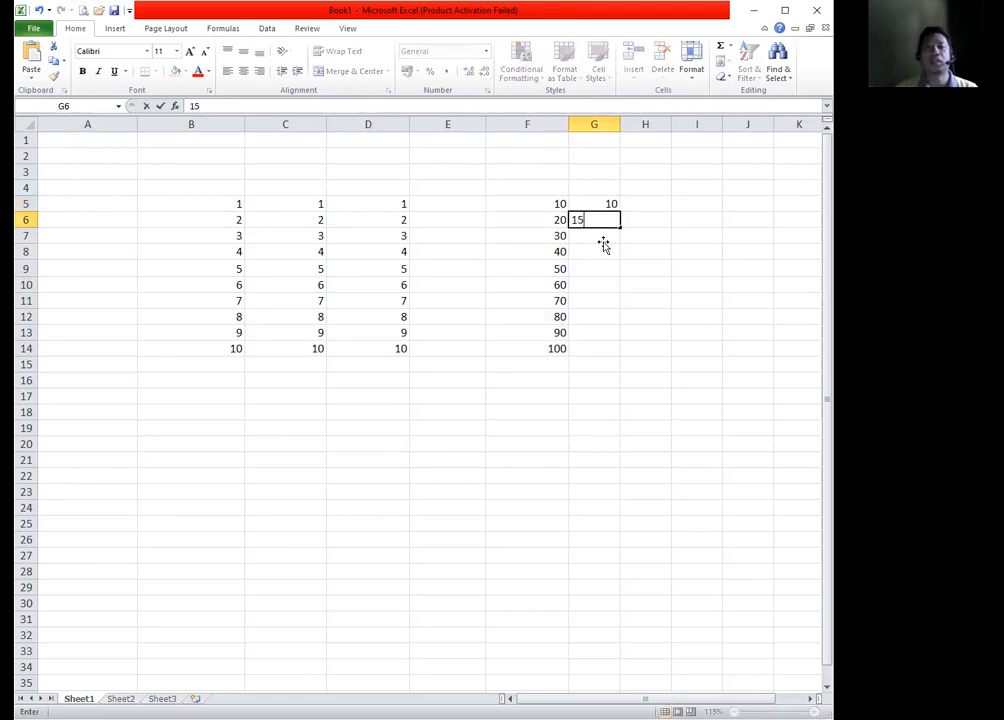
pyautogui.press('Return')
pyautogui.moveTo(594, 204); pyautogui.dragTo(605, 220)
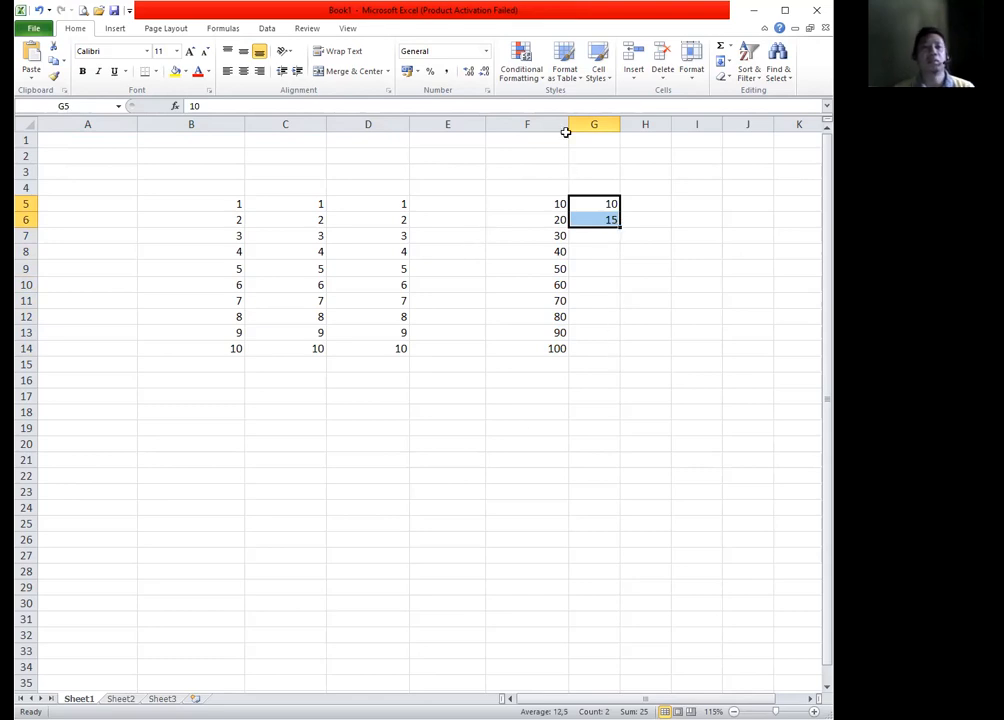
pyautogui.doubleClick(620, 227)
pyautogui.click(360, 381)
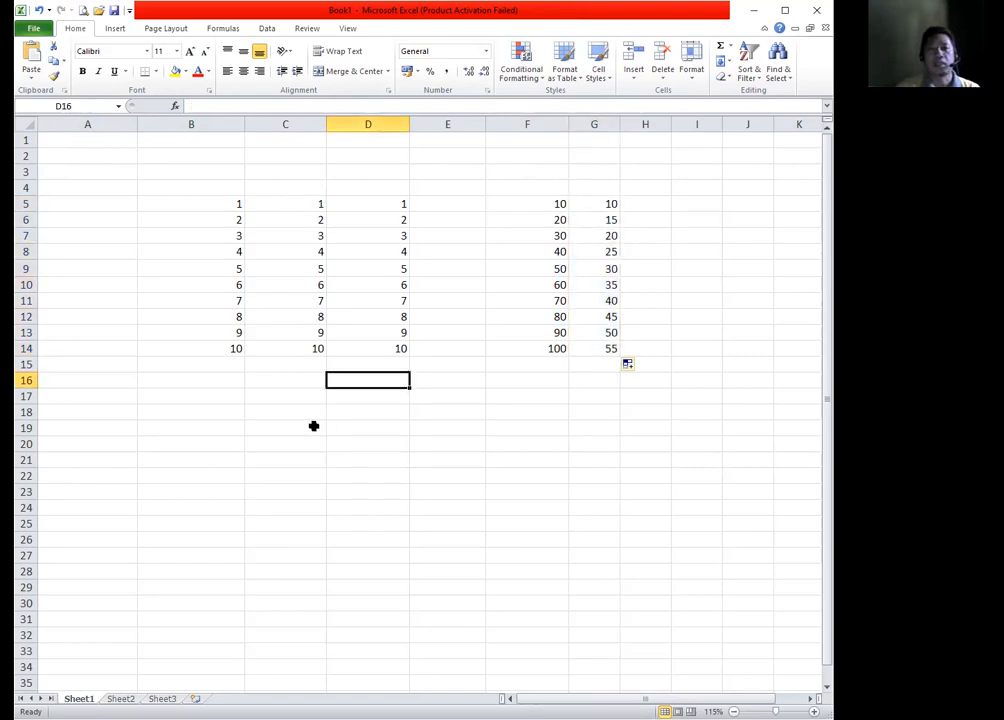
pyautogui.click(290, 316)
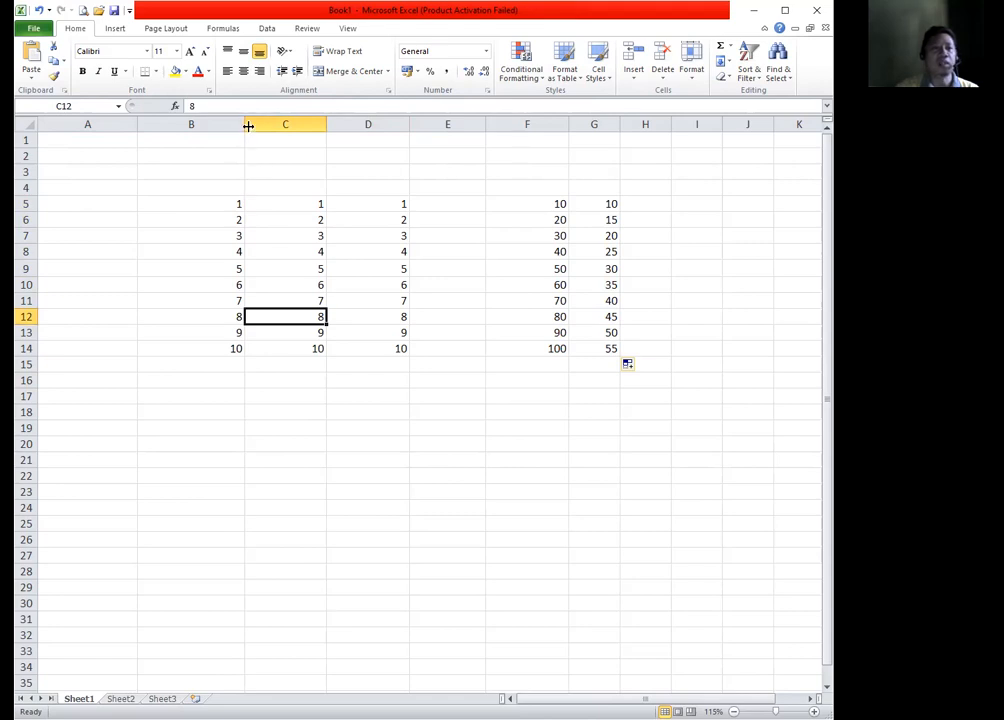
# Widen column B, and autofit the widths of columns B, C, D, F and G to their contents
pyautogui.moveTo(245, 124); pyautogui.dragTo(289, 125)
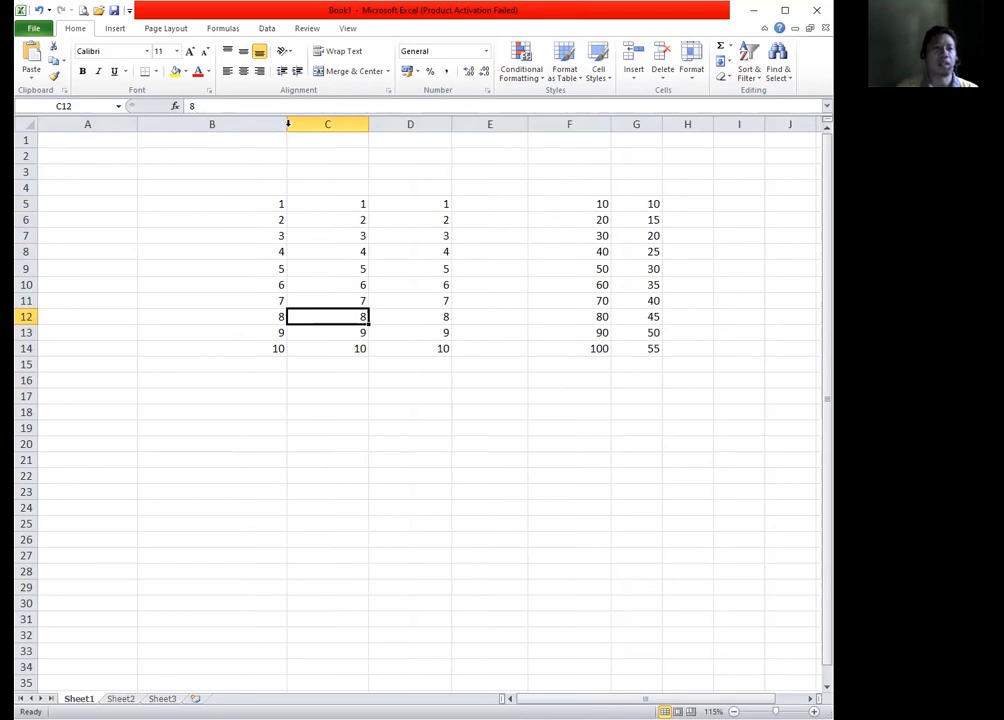
pyautogui.doubleClick(287, 124)
pyautogui.doubleClick(240, 124)
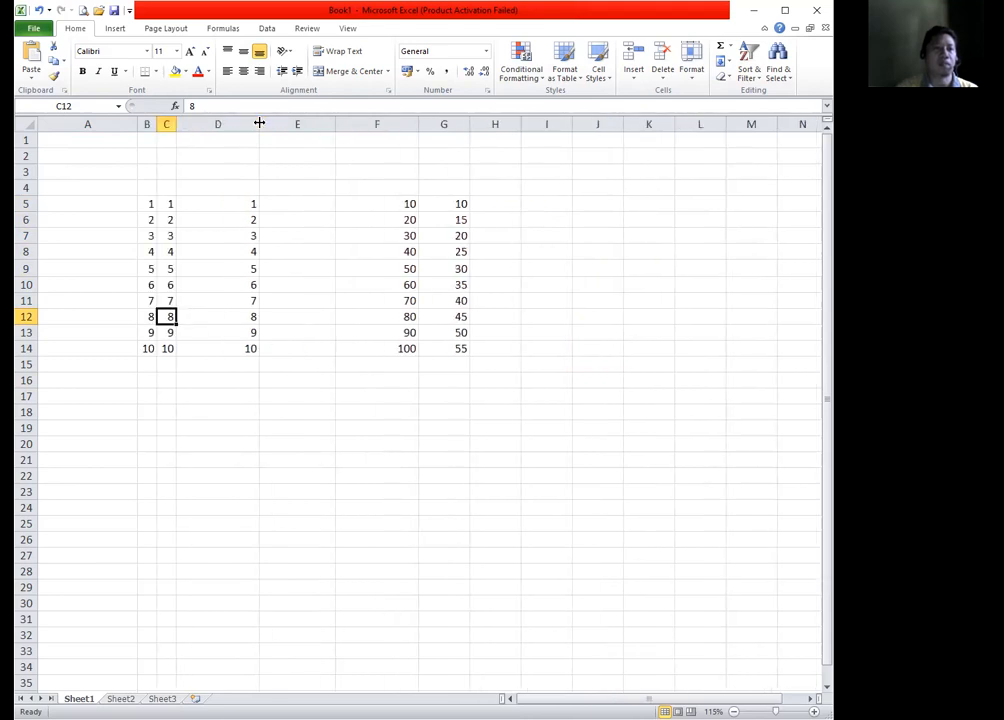
pyautogui.doubleClick(258, 124)
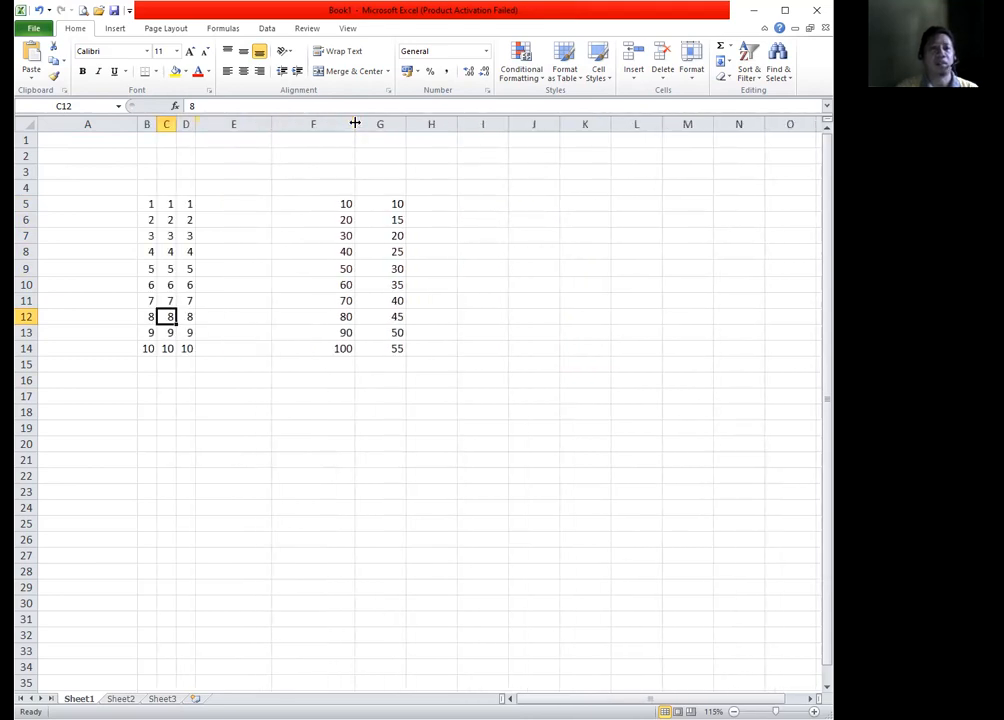
pyautogui.doubleClick(362, 124)
pyautogui.doubleClick(344, 124)
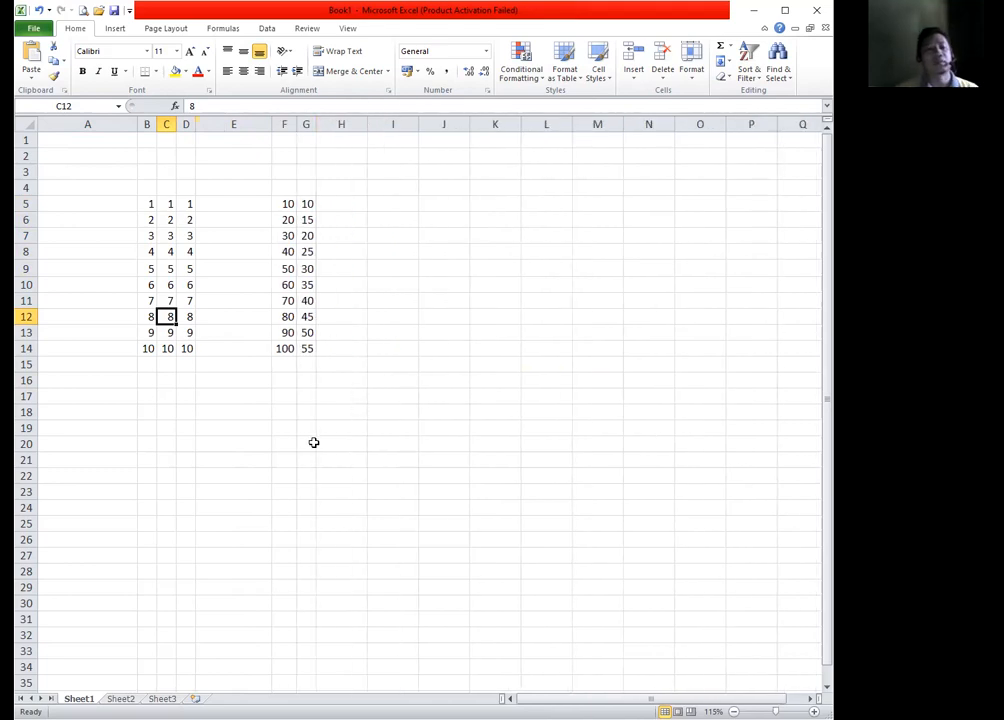
pyautogui.click(219, 508)
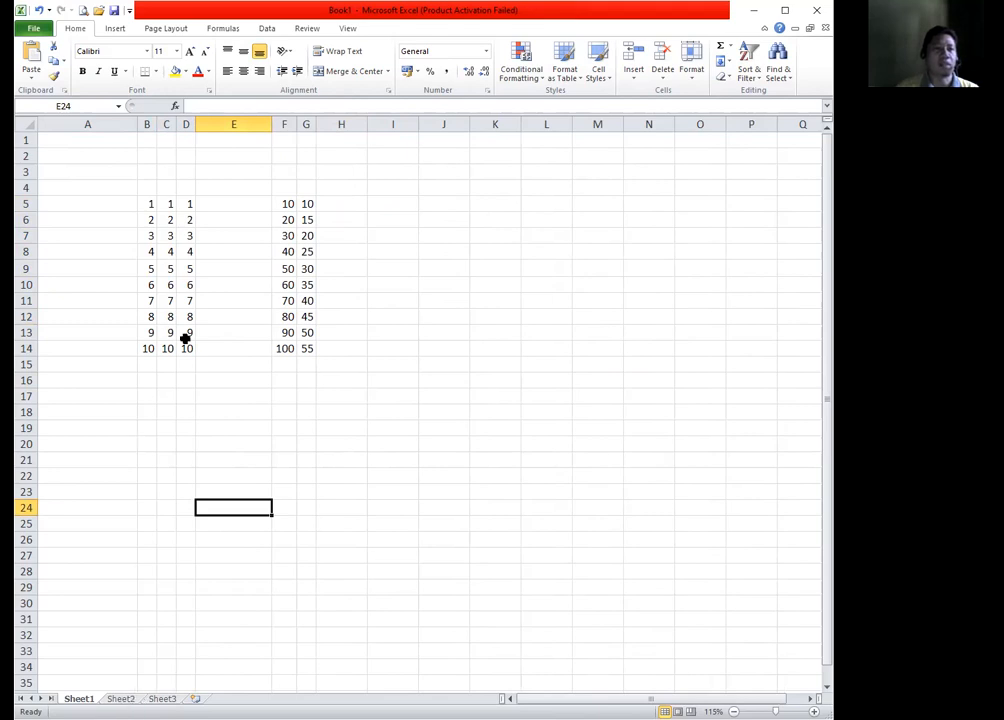
# Switch to Sheet2 and enter the heading "Jumlah hari" in B3
pyautogui.hotkey('ctrl', 'pagedown')
pyautogui.click(111, 181)
pyautogui.click(147, 179)
pyautogui.click(105, 180)
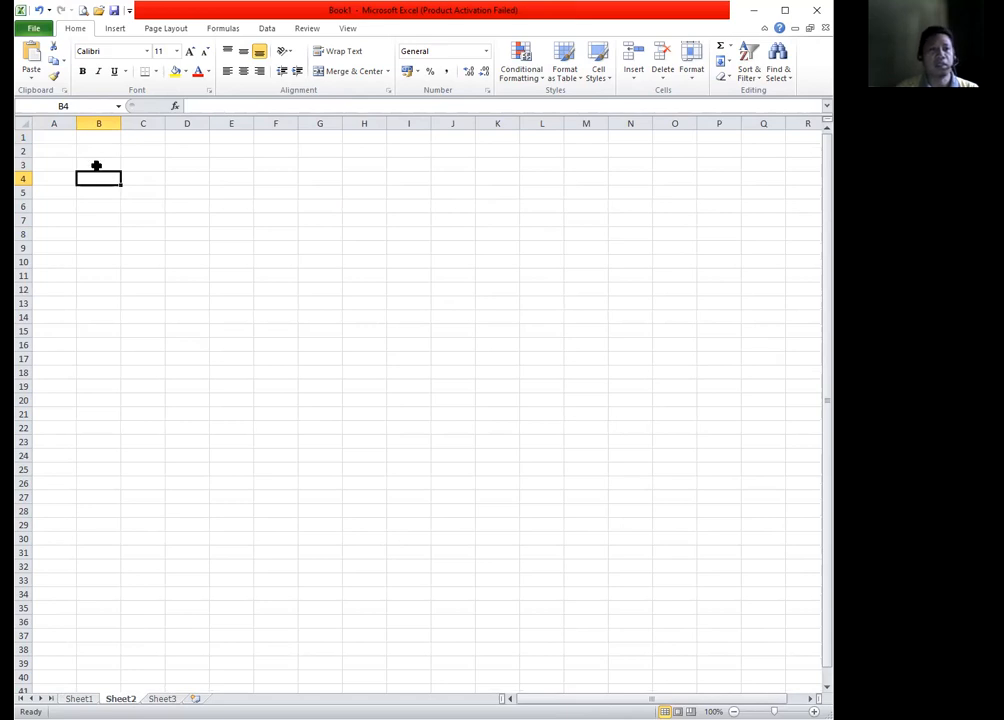
pyautogui.click(100, 163)
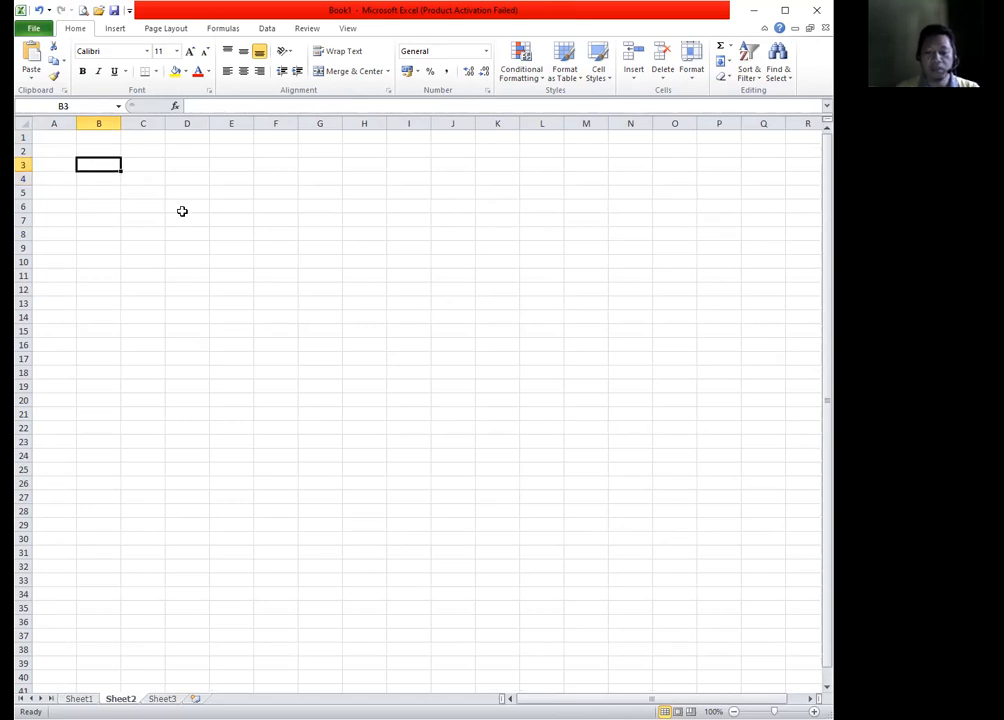
pyautogui.write('Jumlah hari')
pyautogui.press('Return')
# Enter 1 and 2 in B4 and C4, and autofill the series across row 4 to 15 in P4
pyautogui.write("'")
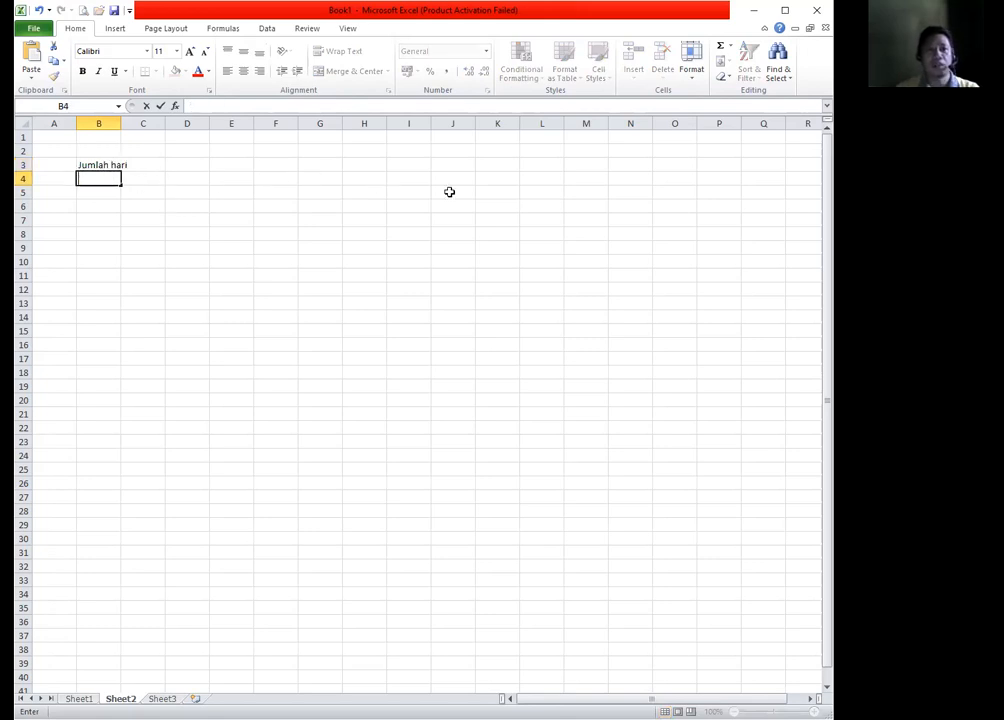
pyautogui.click(113, 190)
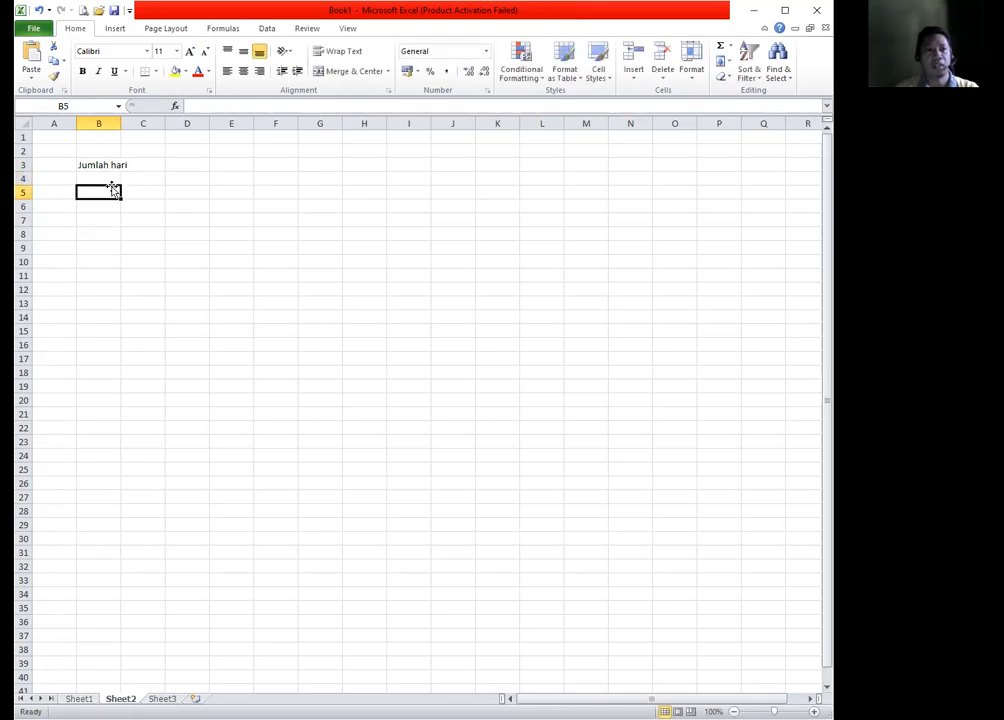
pyautogui.click(110, 178)
pyautogui.write('1')
pyautogui.click(151, 181)
pyautogui.write('2')
pyautogui.click(180, 232)
pyautogui.moveTo(99, 174); pyautogui.dragTo(201, 184)
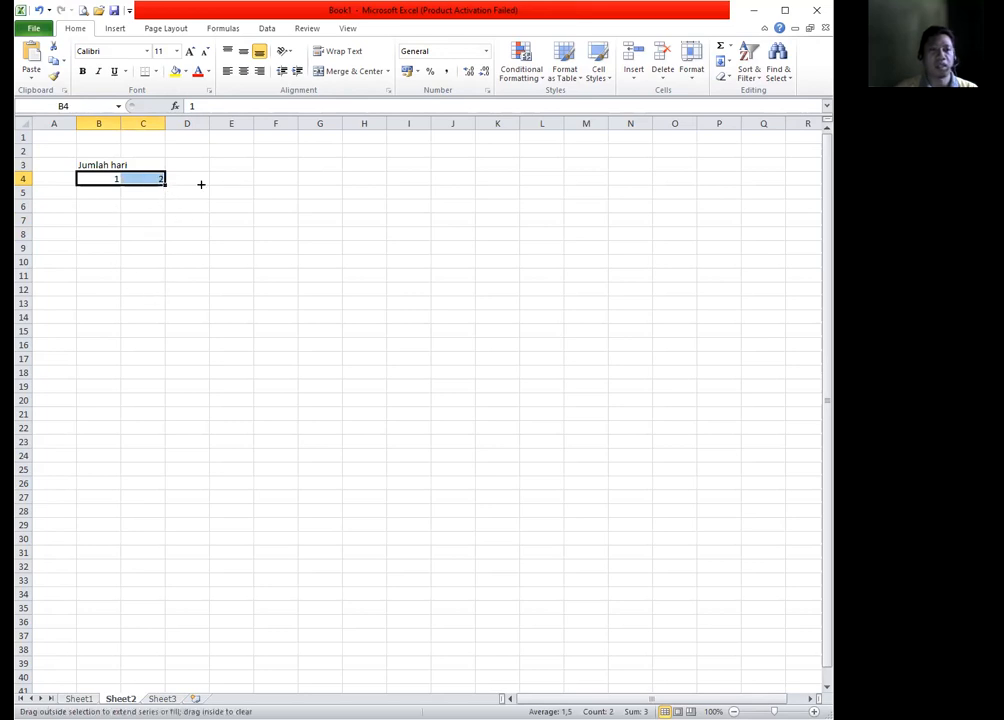
pyautogui.moveTo(723, 201); pyautogui.dragTo(723, 201)
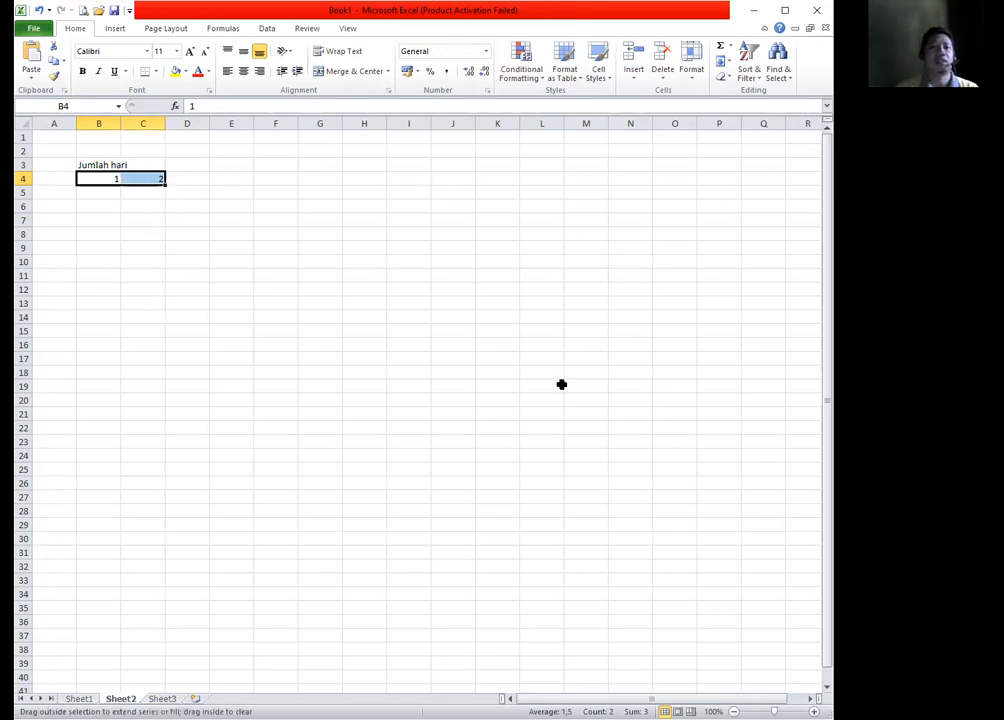
pyautogui.click(460, 393)
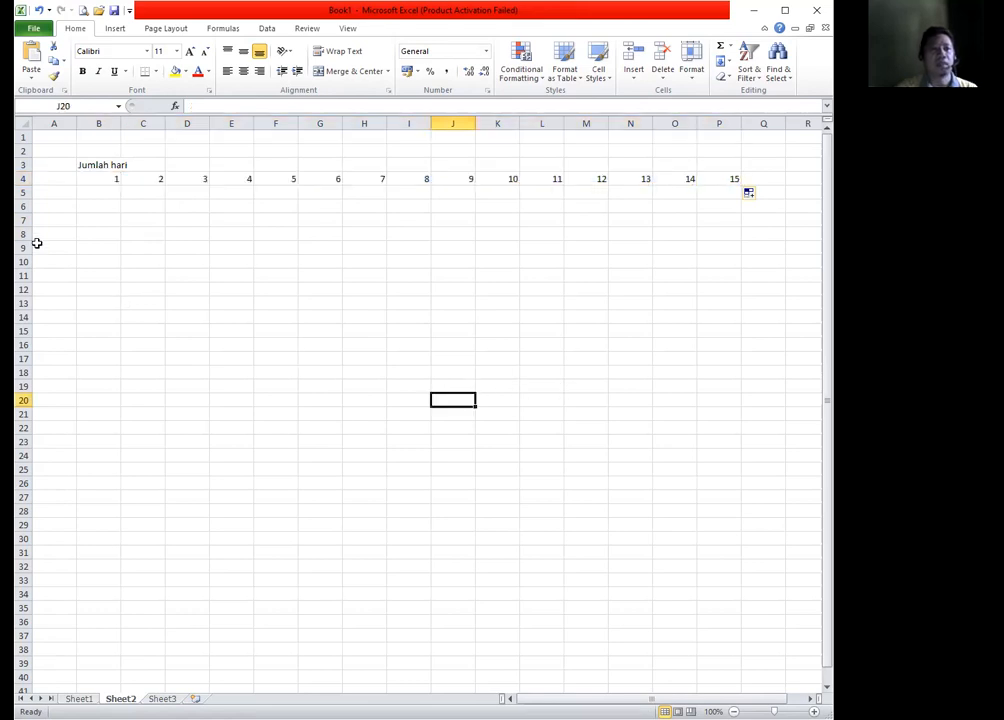
# Enter the column heading "No. Urut" in A4
pyautogui.click(52, 193)
pyautogui.click(56, 179)
pyautogui.write('No')
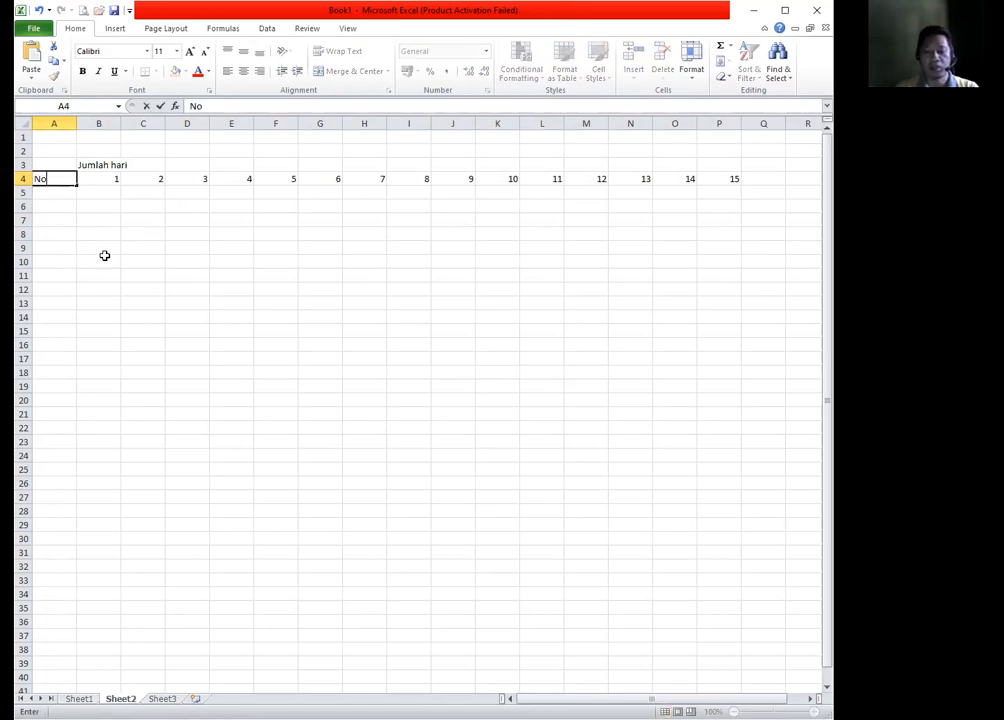
pyautogui.write('. Urut')
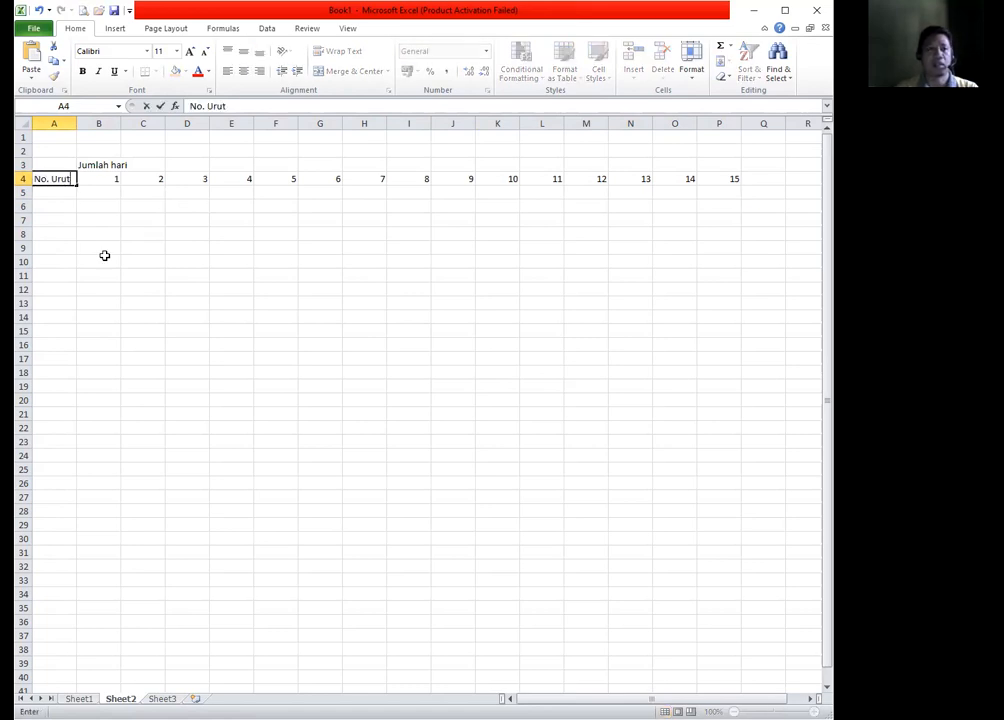
pyautogui.press('Return')
# Number A5 to A27 from 1 to 23 by autofilling from 1 and 2, and center the numbers horizontally
pyautogui.write('1')
pyautogui.press('Return')
pyautogui.write('2')
pyautogui.press('Return')
pyautogui.moveTo(56, 194); pyautogui.dragTo(58, 204)
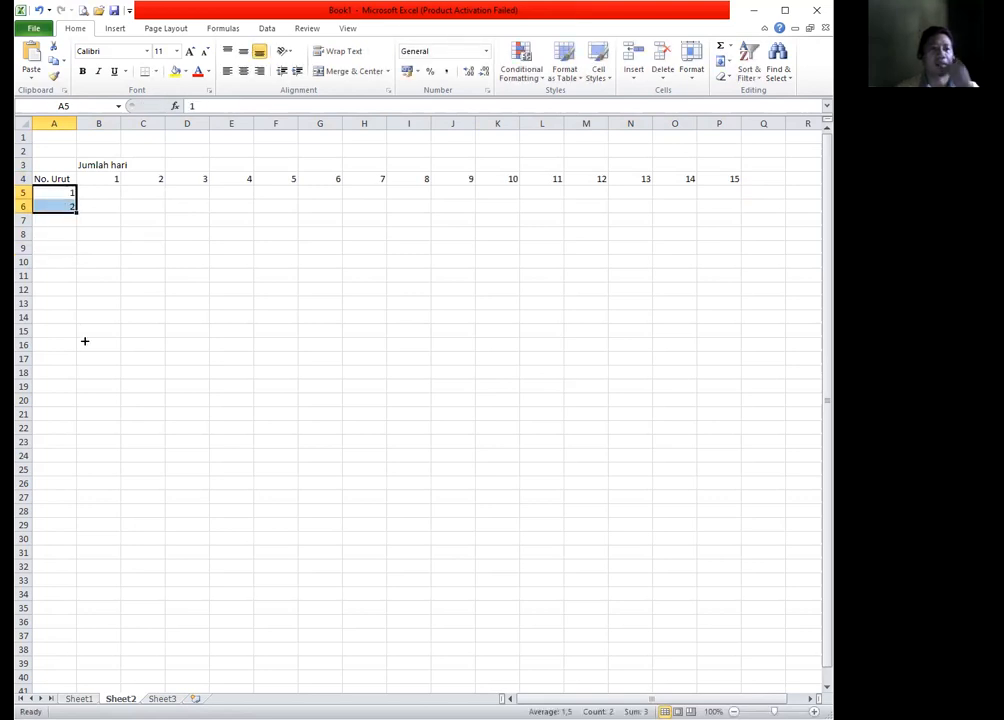
pyautogui.moveTo(76, 212); pyautogui.dragTo(150, 497)
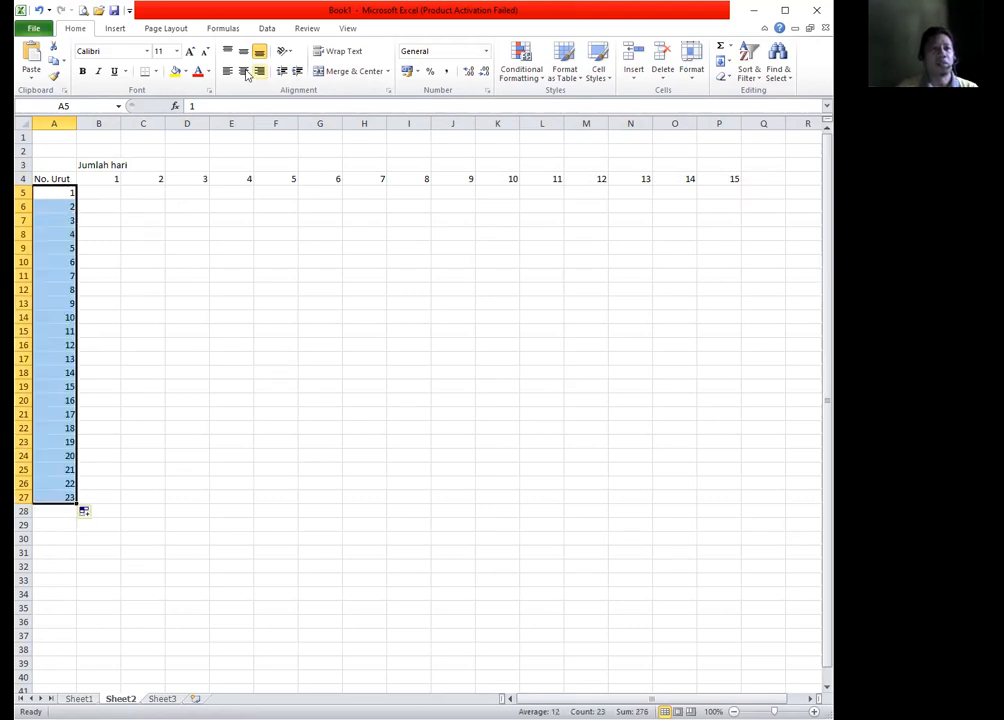
pyautogui.click(243, 71)
pyautogui.click(241, 269)
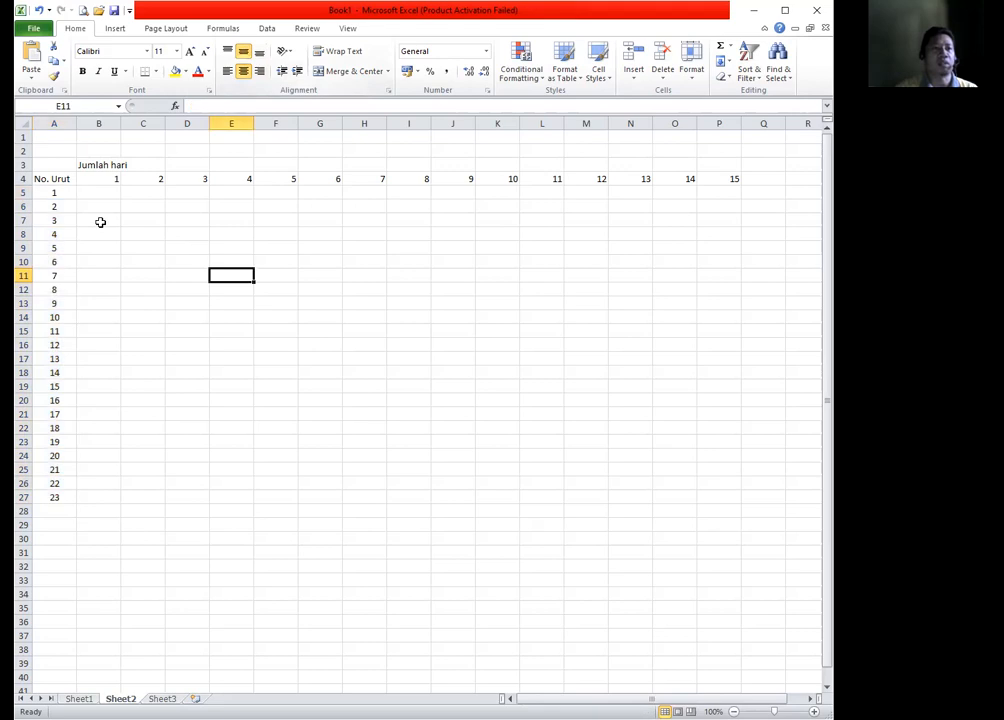
# Merge and center the "Jumlah hari" heading across B3:P3, above the day numbers
pyautogui.press('Left')
pyautogui.press('Left')
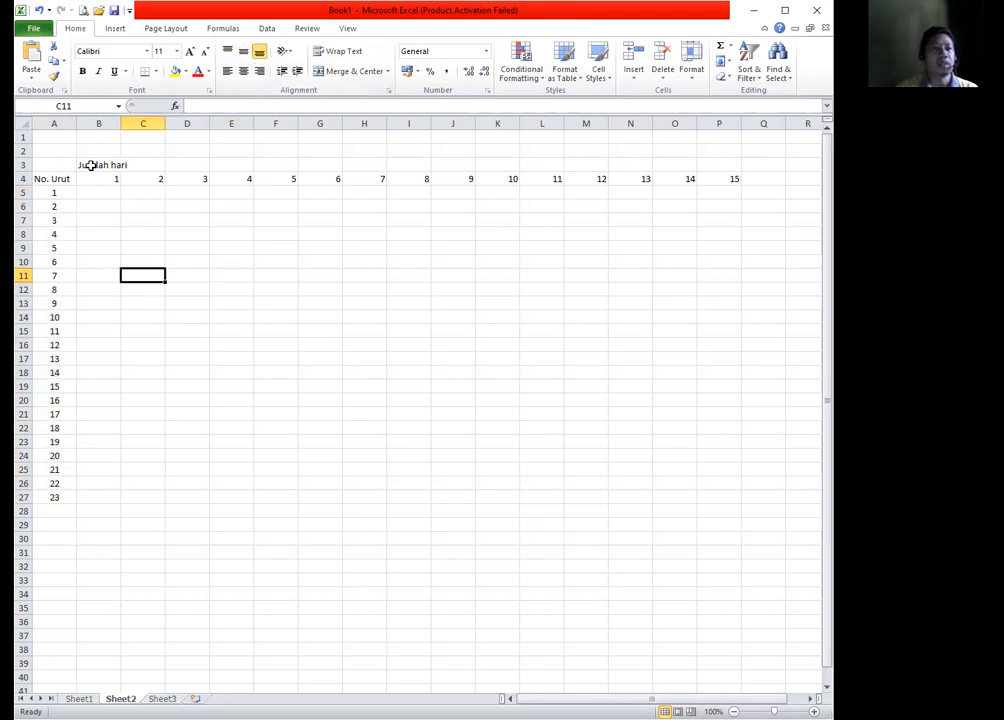
pyautogui.click(95, 168)
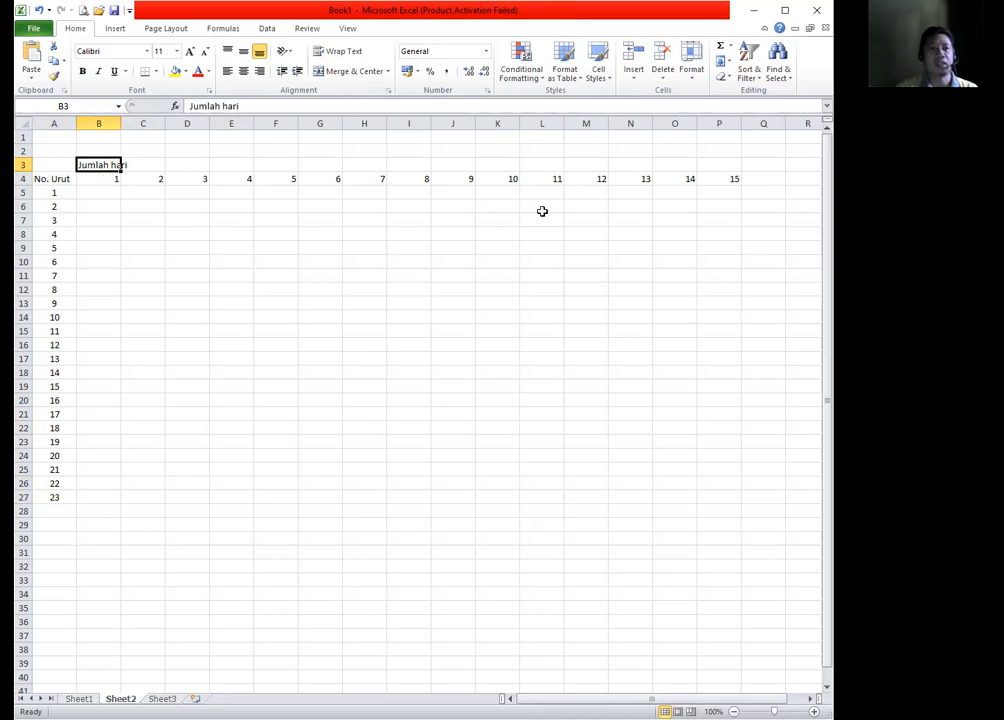
pyautogui.press('Down')
pyautogui.hotkey('ctrl', 'Right')
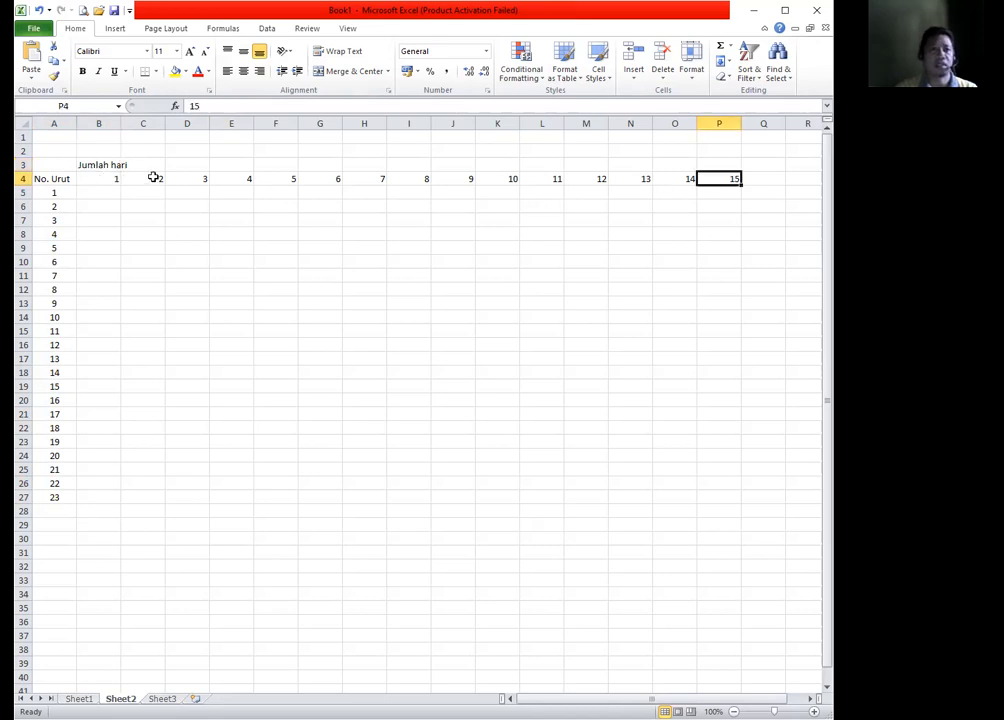
pyautogui.click(729, 177)
pyautogui.click(93, 178)
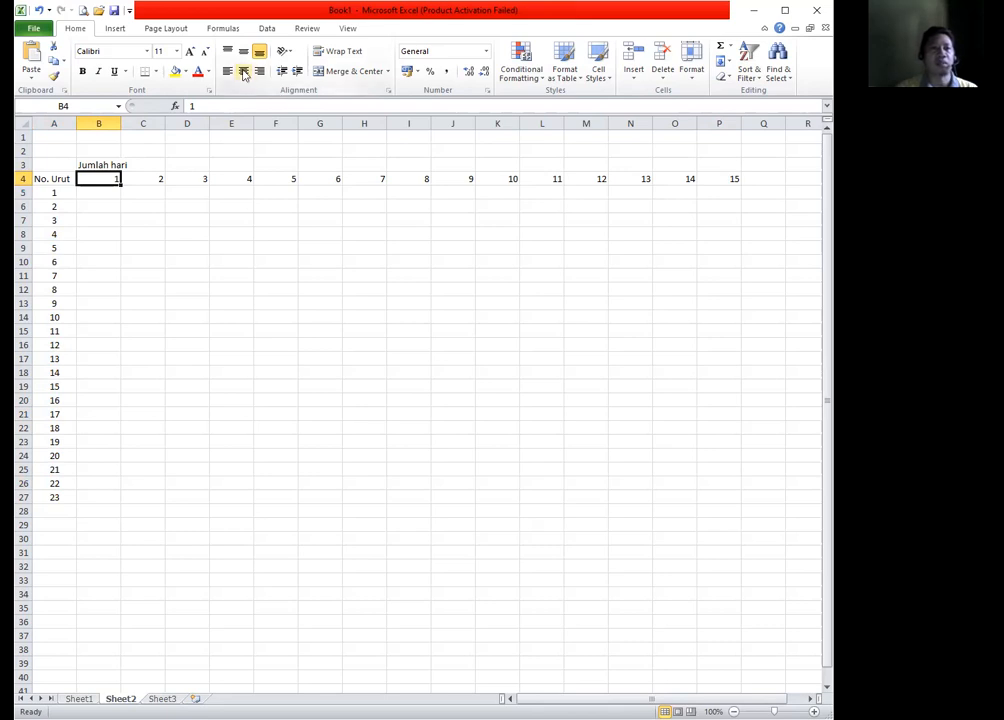
pyautogui.moveTo(93, 162); pyautogui.dragTo(706, 158)
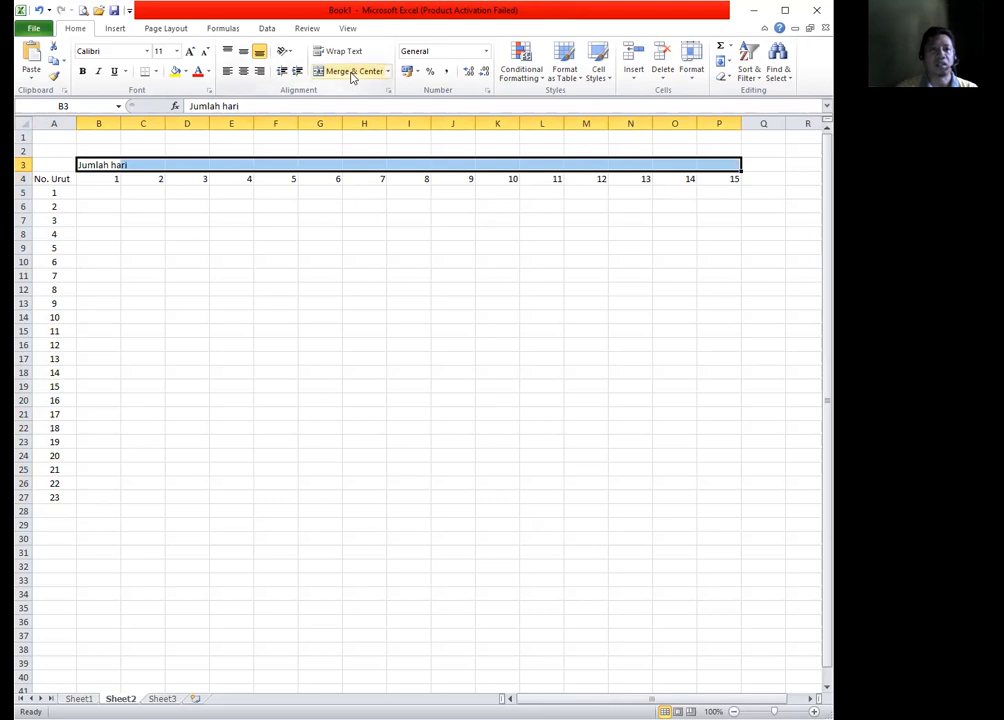
pyautogui.click(352, 72)
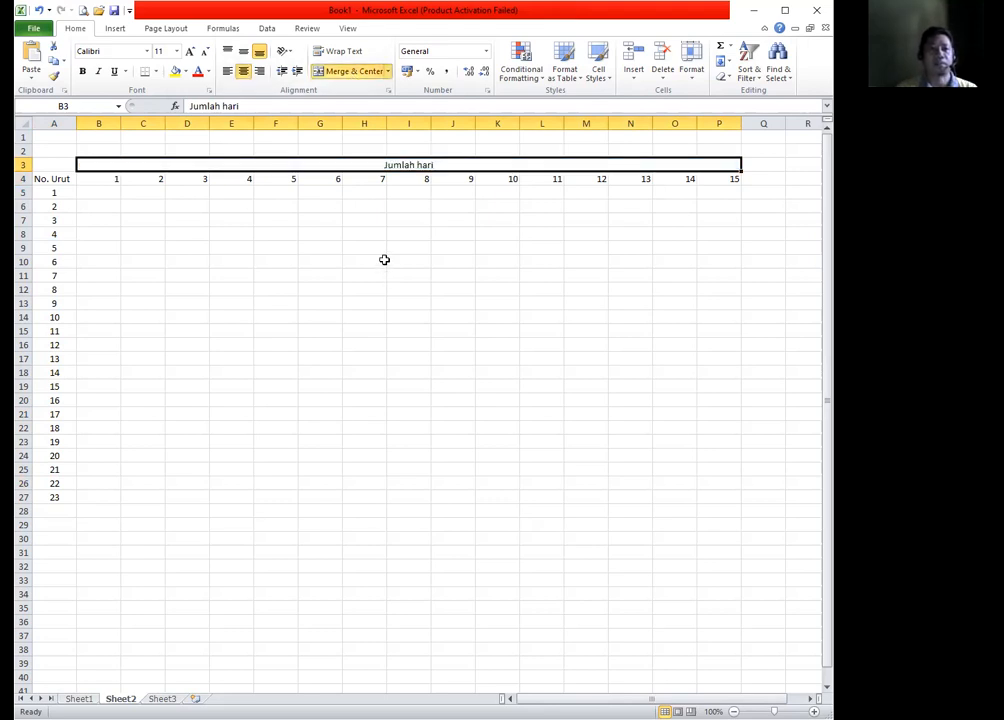
# Merge and center A3:A4 for the "No. Urut" heading, and align it vertically to the middle
pyautogui.click(62, 178)
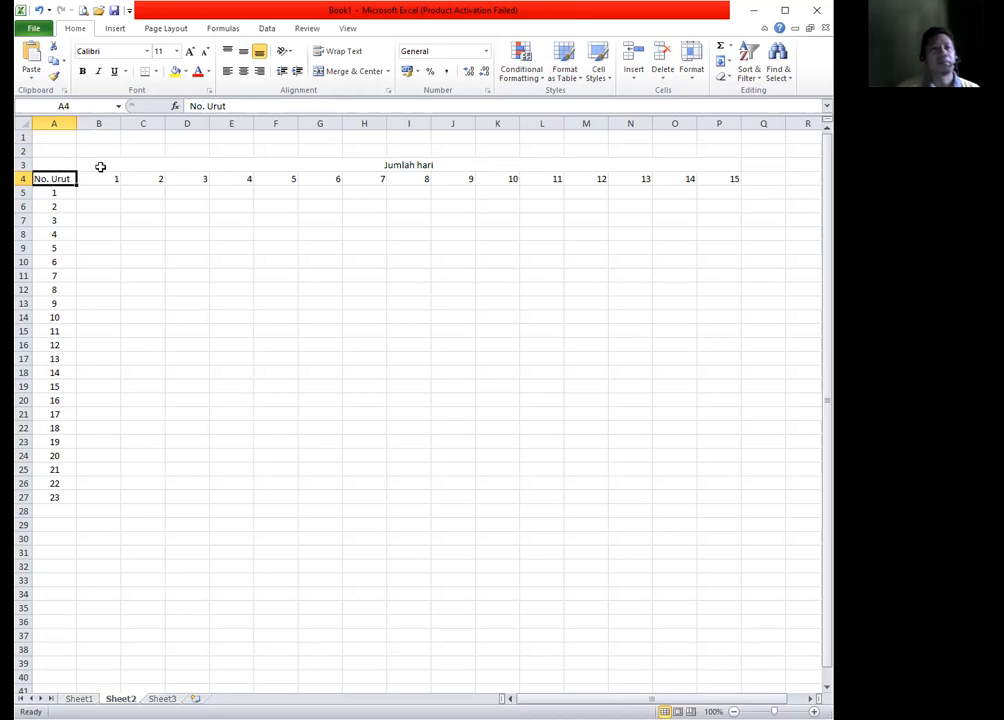
pyautogui.click(102, 165)
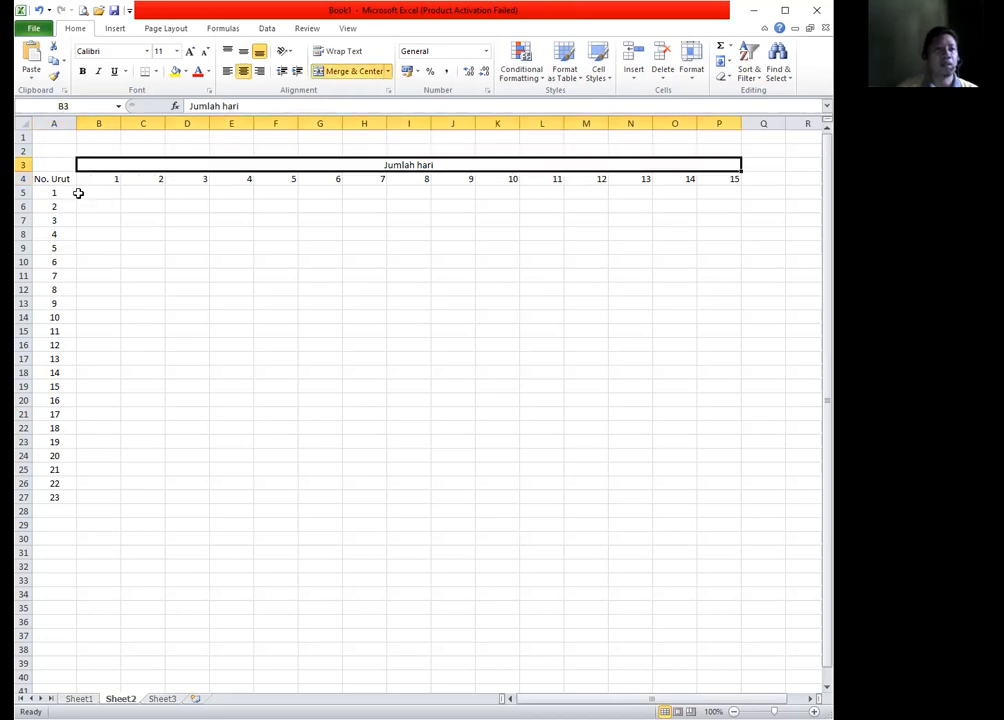
pyautogui.click(49, 174)
pyautogui.click(49, 164)
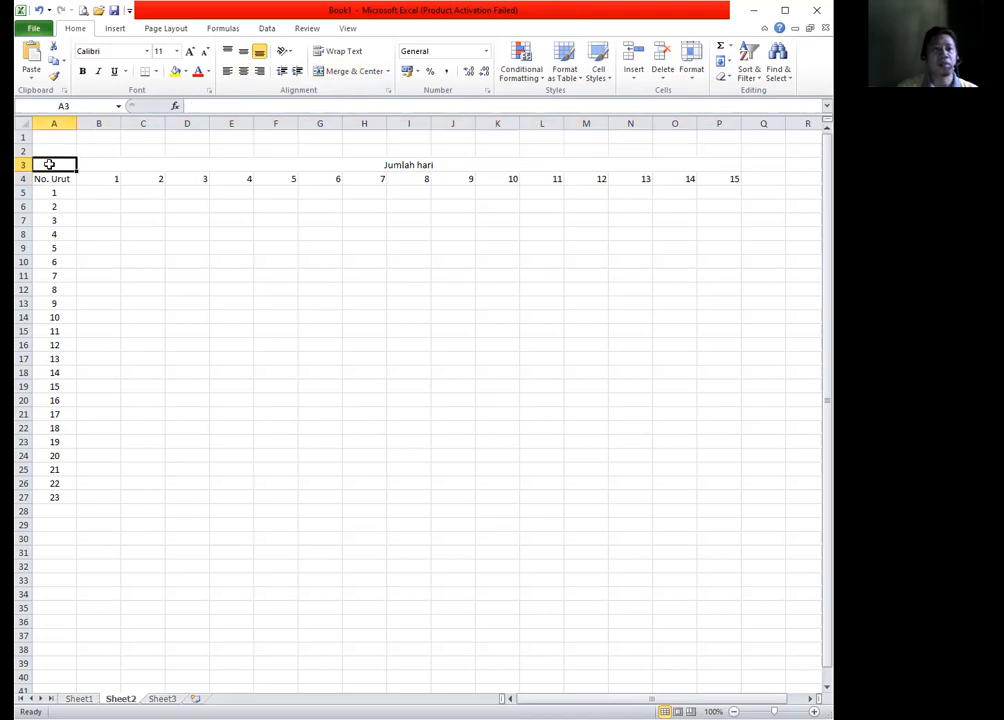
pyautogui.click(95, 205)
pyautogui.moveTo(49, 166); pyautogui.dragTo(55, 178)
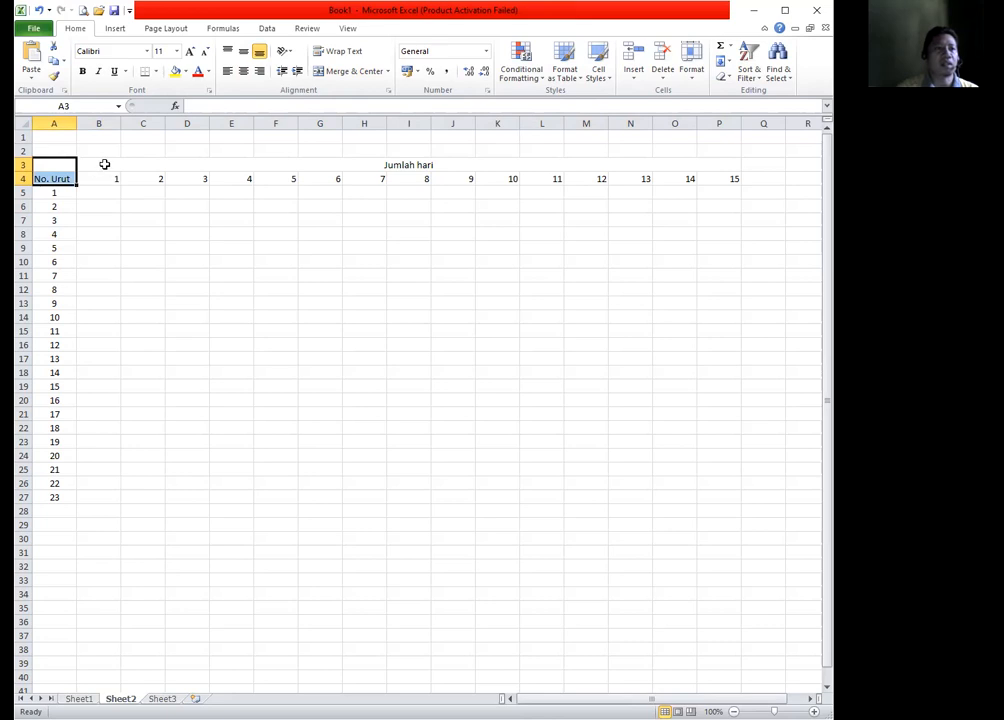
pyautogui.click(104, 164)
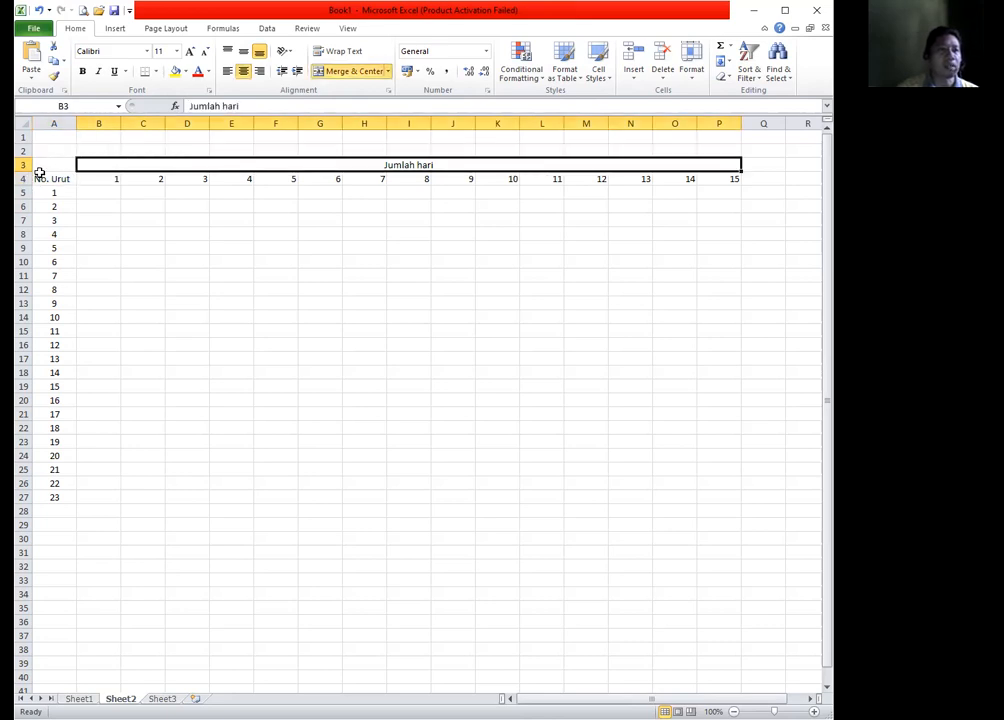
pyautogui.click(45, 166)
pyautogui.moveTo(56, 165); pyautogui.dragTo(56, 174)
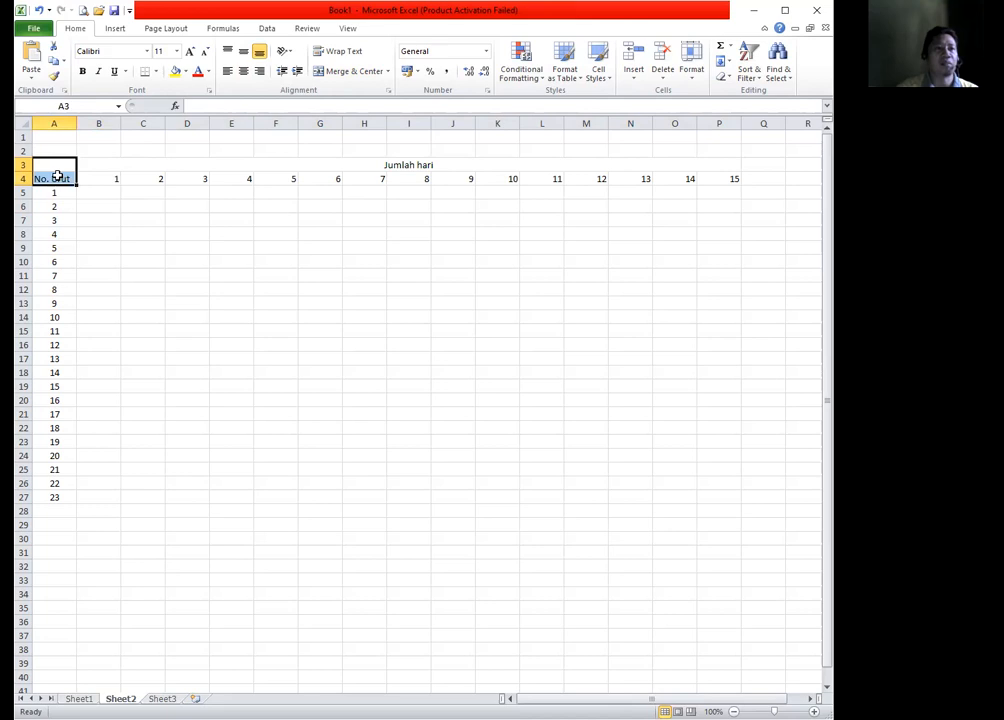
pyautogui.click(355, 72)
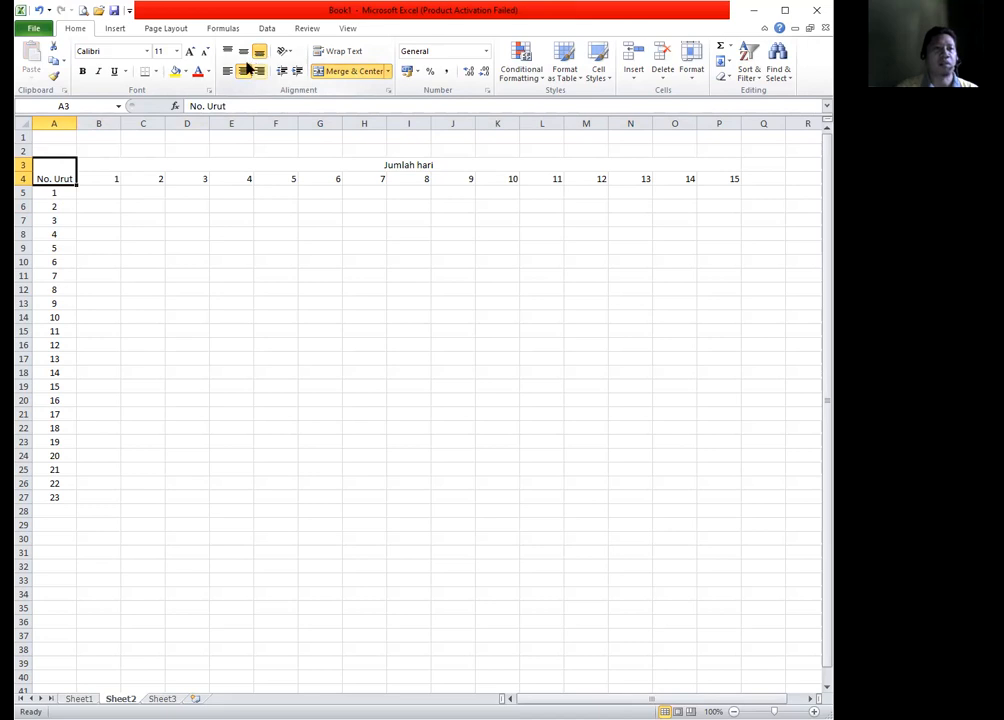
pyautogui.click(243, 53)
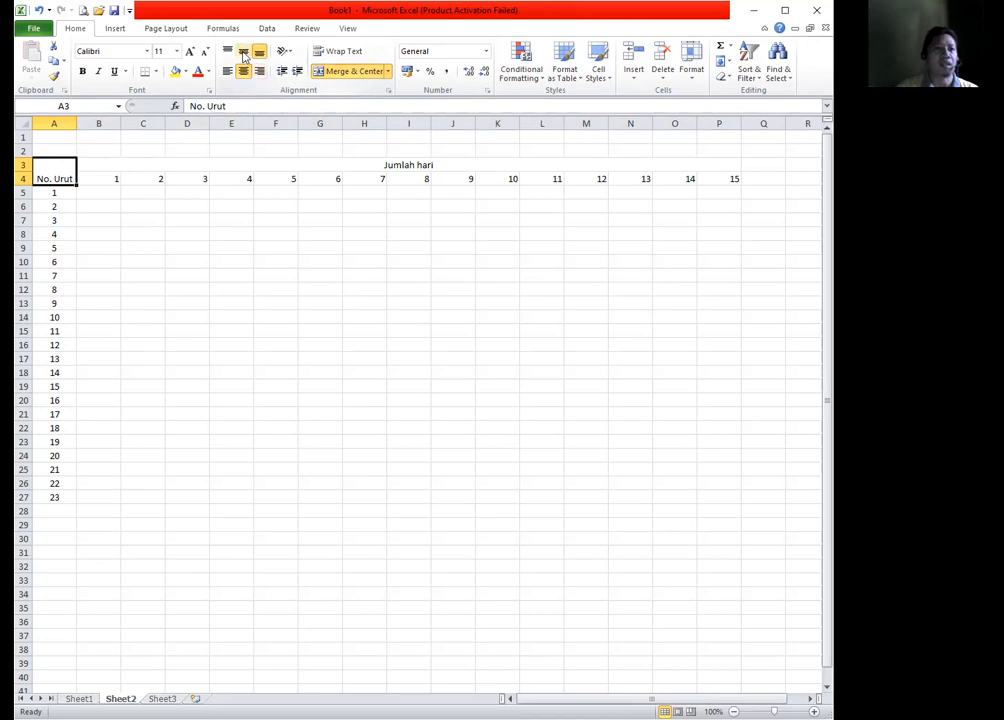
pyautogui.click(185, 262)
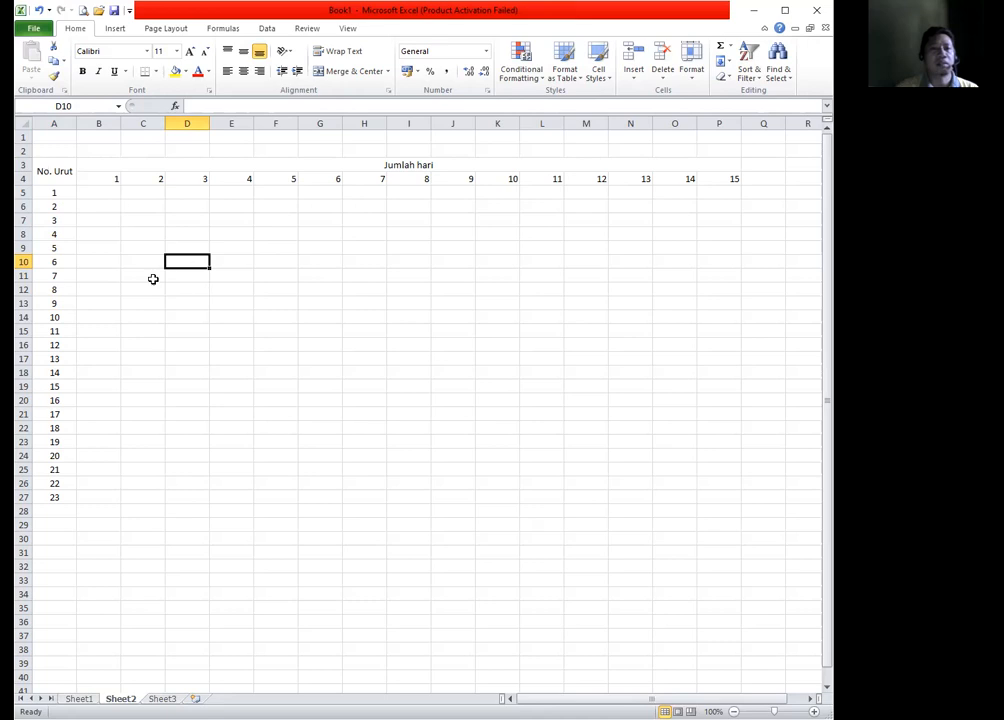
# Apply All Borders to the whole table in A3:P27
pyautogui.moveTo(54, 172); pyautogui.dragTo(475, 495)
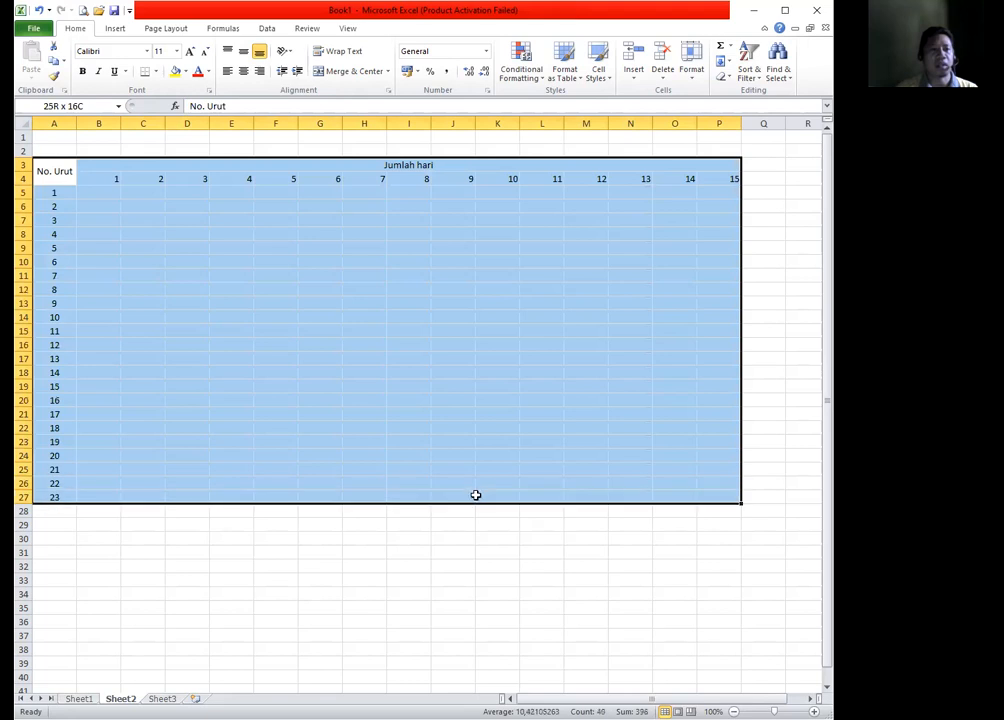
pyautogui.click(156, 72)
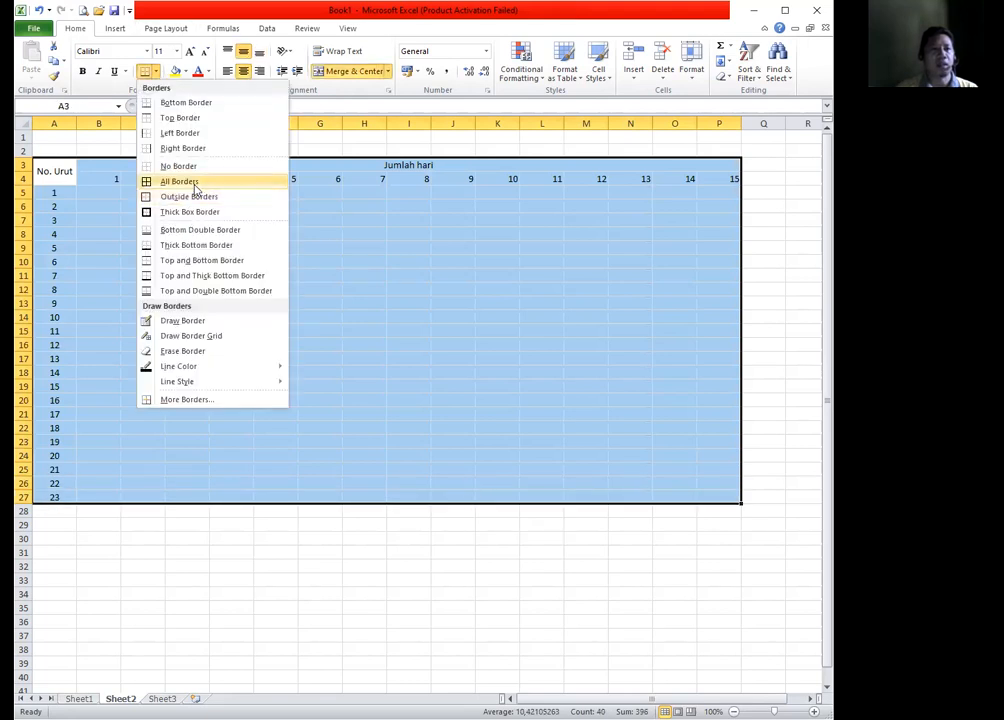
pyautogui.click(189, 183)
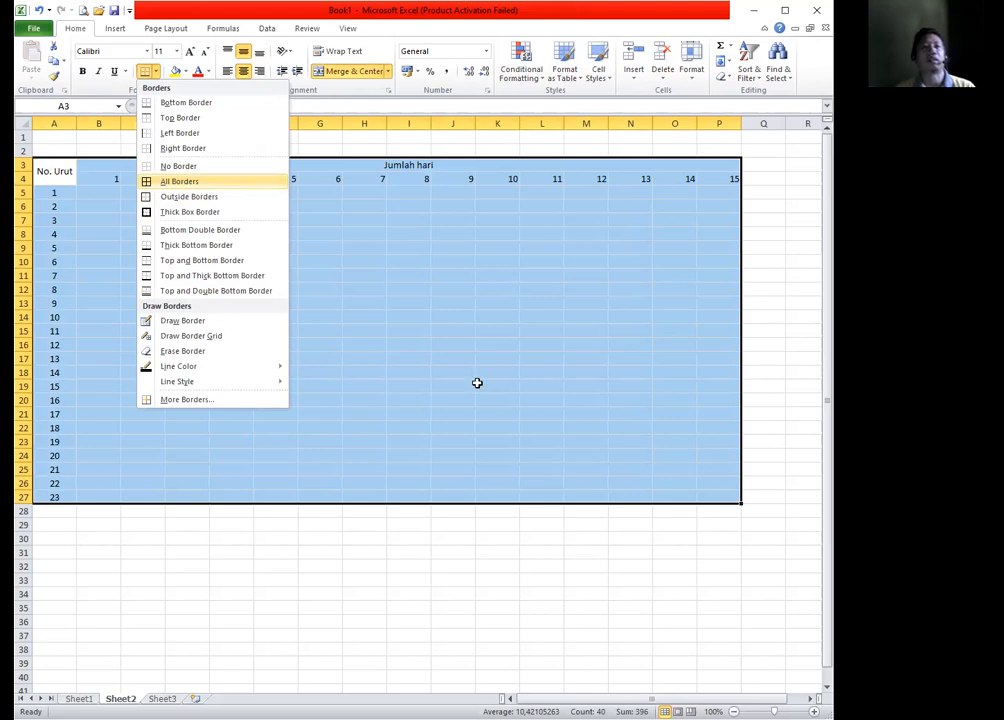
# Hide the worksheet gridlines so that only the table's borders show
pyautogui.click(477, 385)
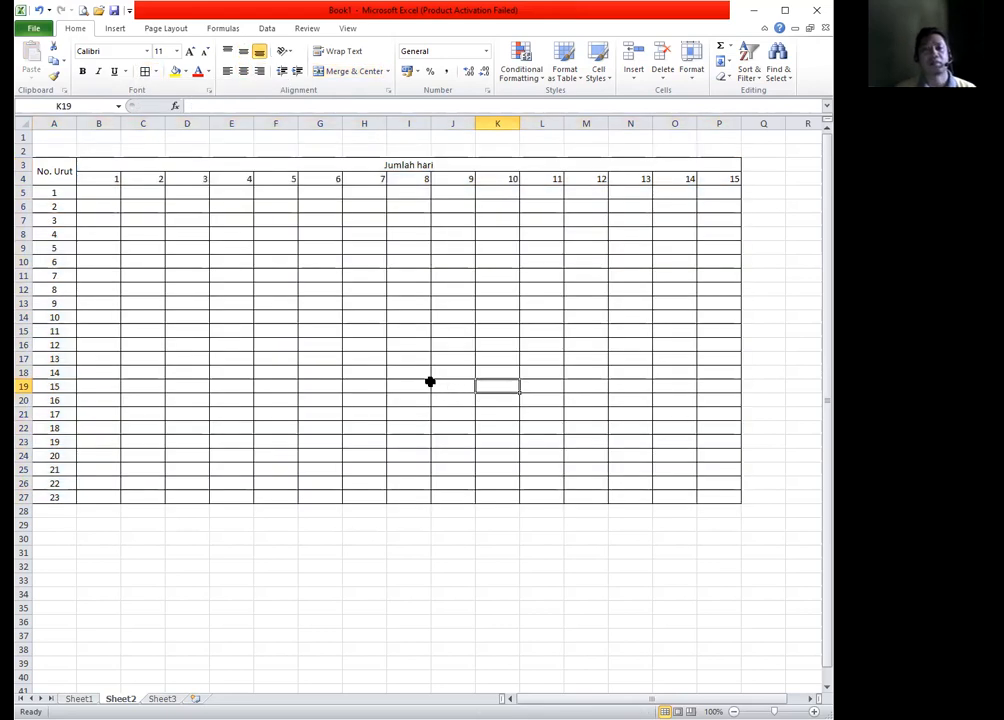
pyautogui.click(346, 29)
pyautogui.click(219, 72)
pyautogui.click(350, 565)
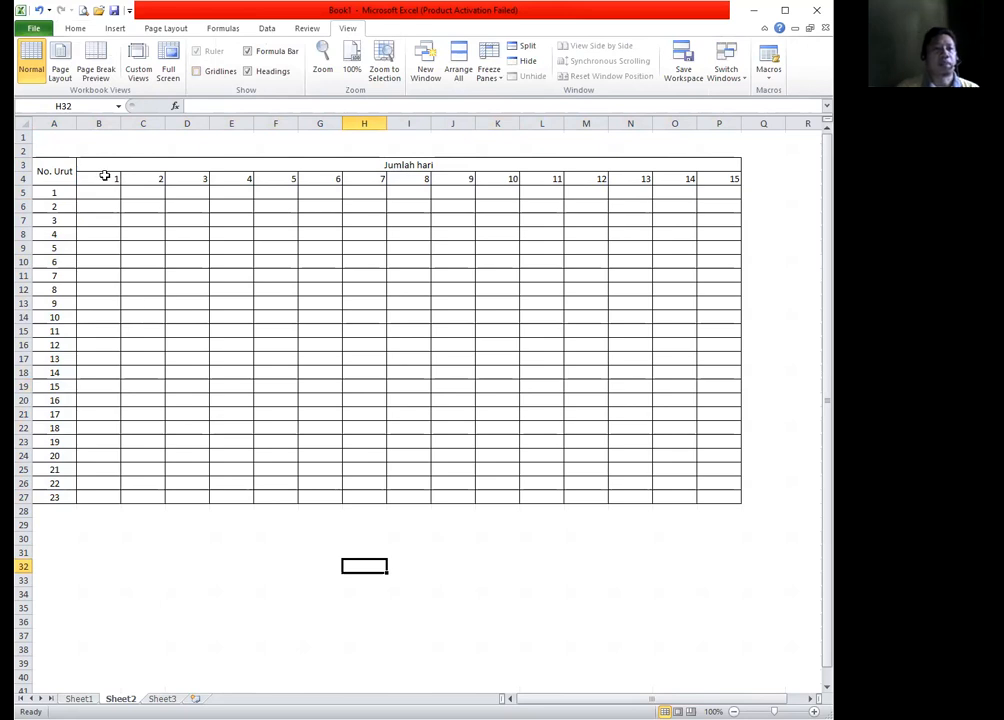
# Center the day numbers in B4:P4 horizontally
pyautogui.moveTo(98, 177); pyautogui.dragTo(724, 179)
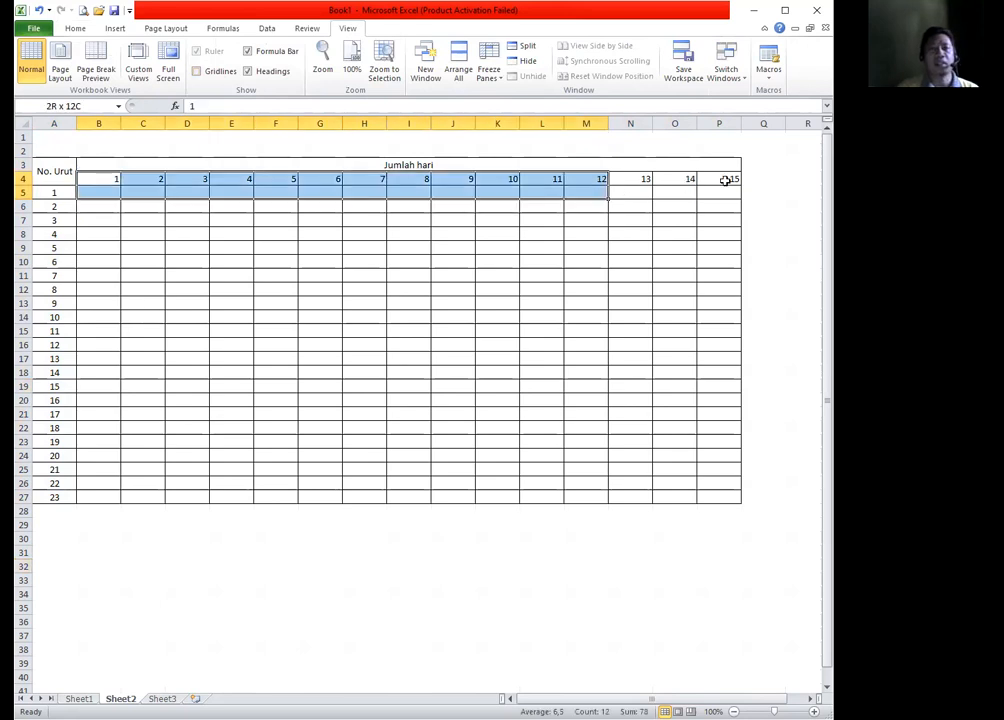
pyautogui.click(73, 28)
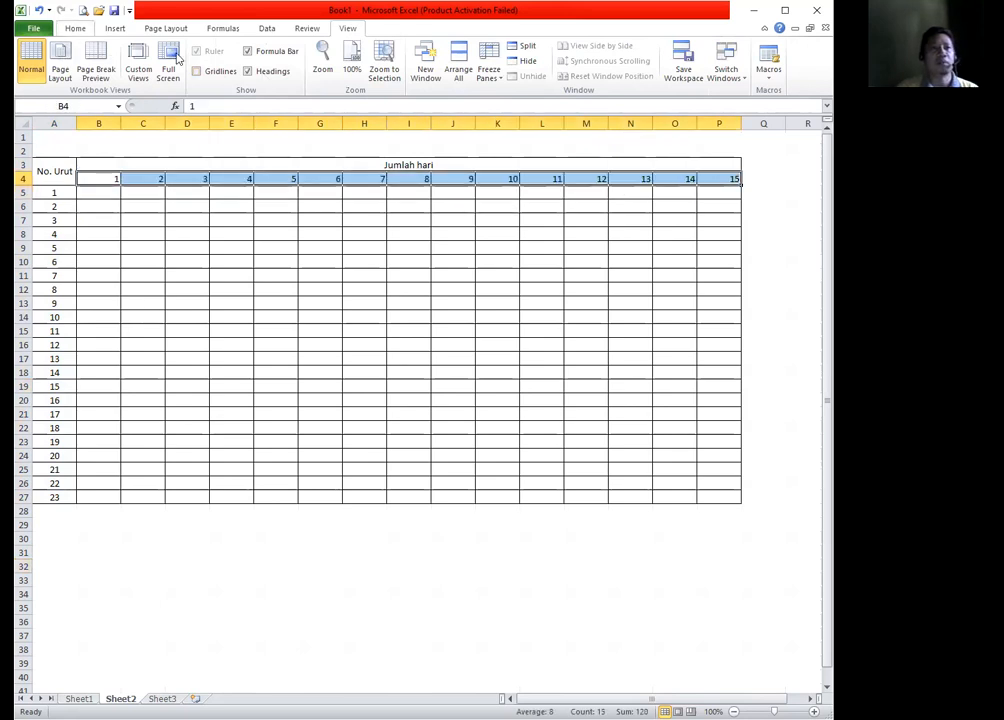
pyautogui.click(246, 75)
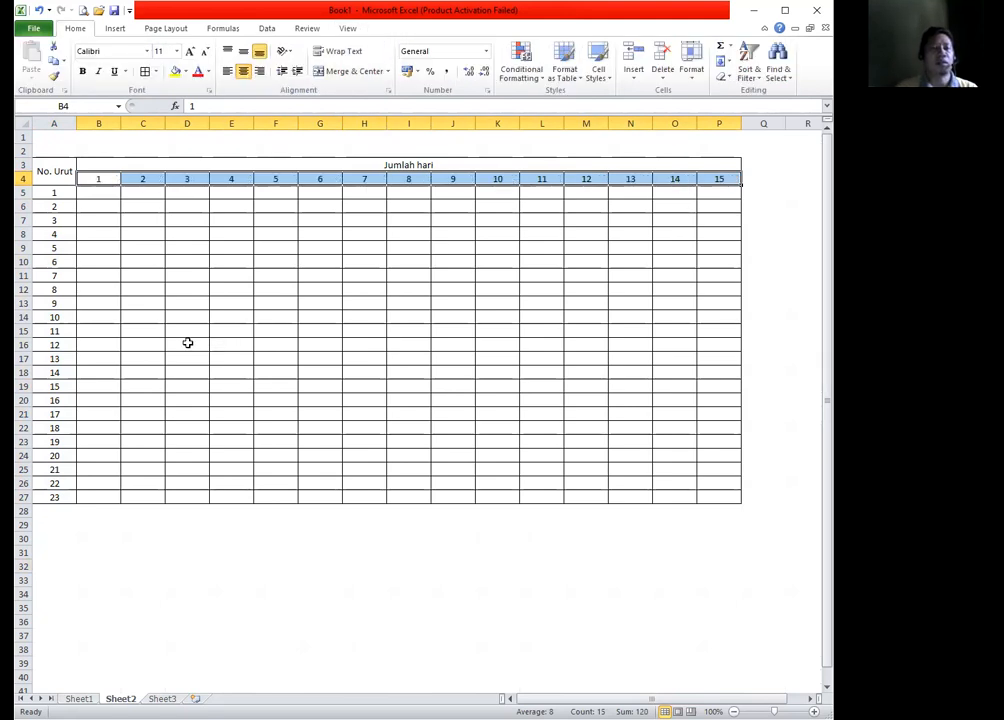
pyautogui.click(157, 318)
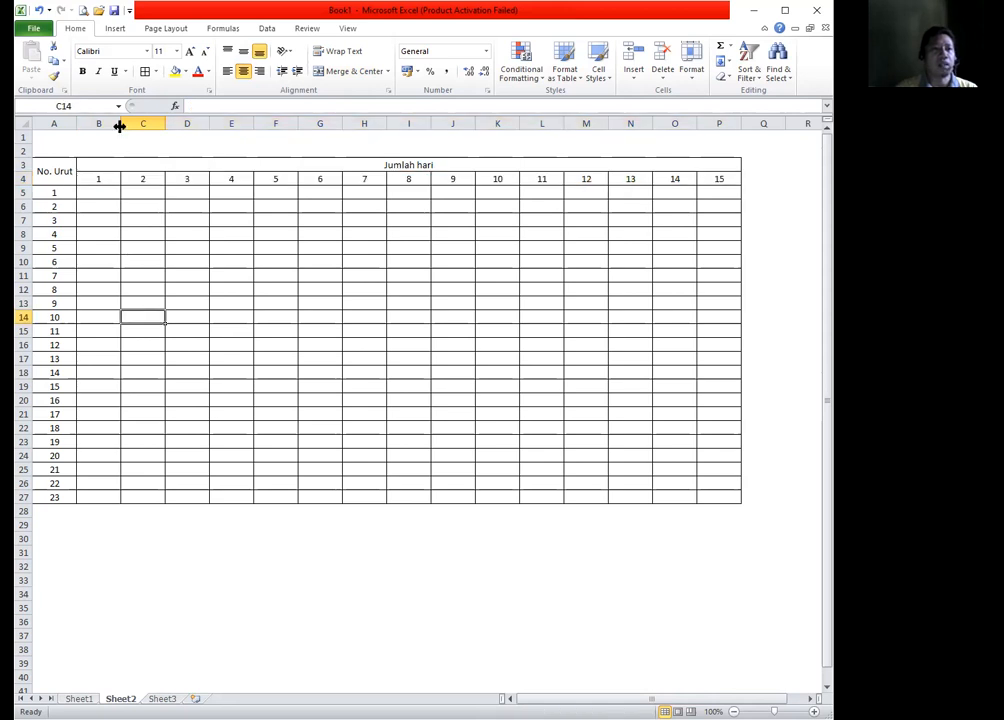
# Narrow columns B to E one at a time to fit their day numbers
pyautogui.moveTo(118, 124); pyautogui.dragTo(95, 127)
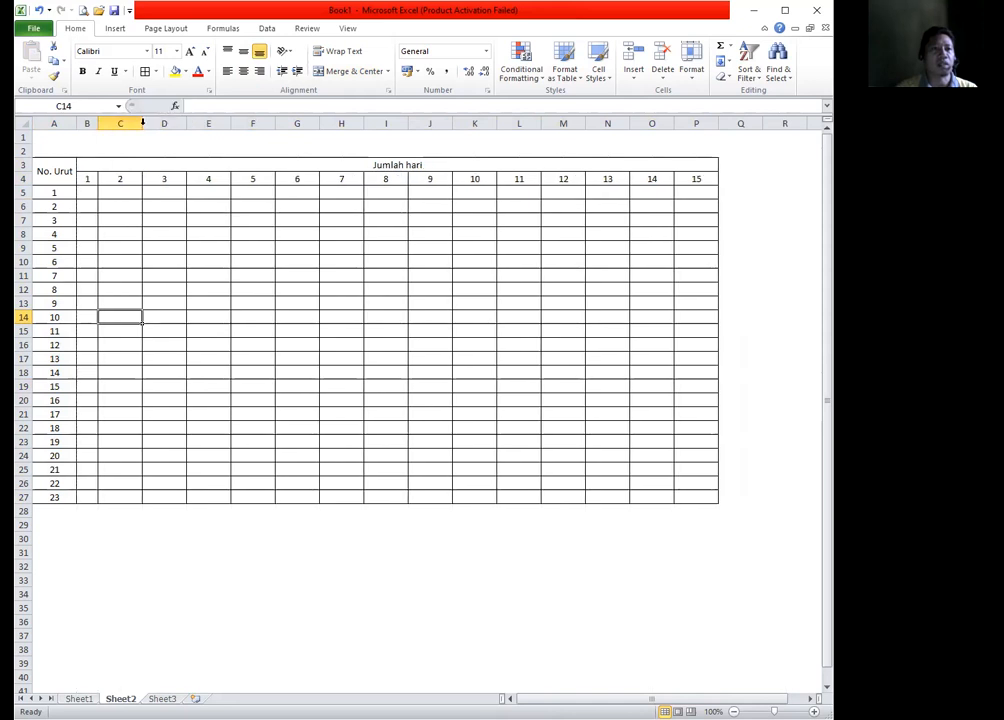
pyautogui.moveTo(142, 124); pyautogui.dragTo(119, 124)
pyautogui.click(157, 123)
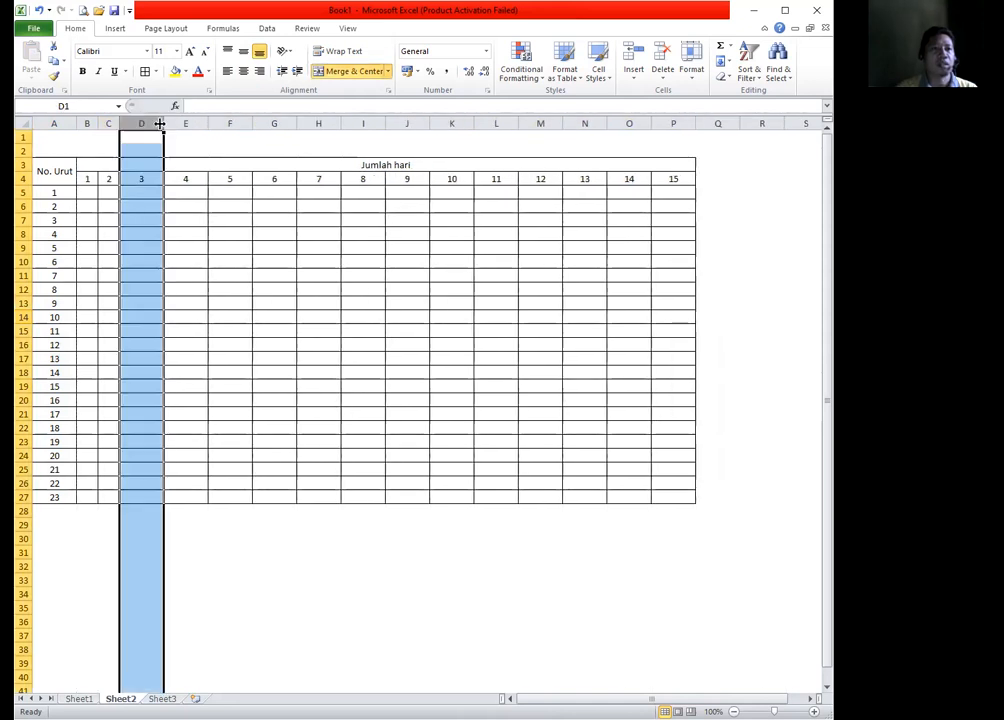
pyautogui.moveTo(163, 125); pyautogui.dragTo(141, 125)
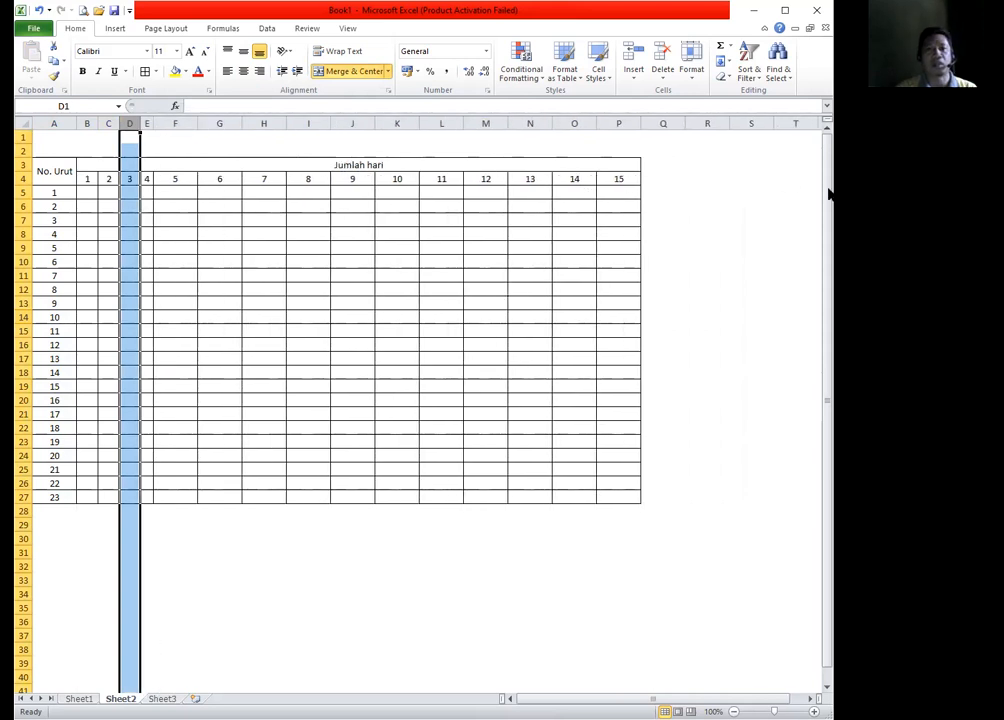
pyautogui.click(277, 279)
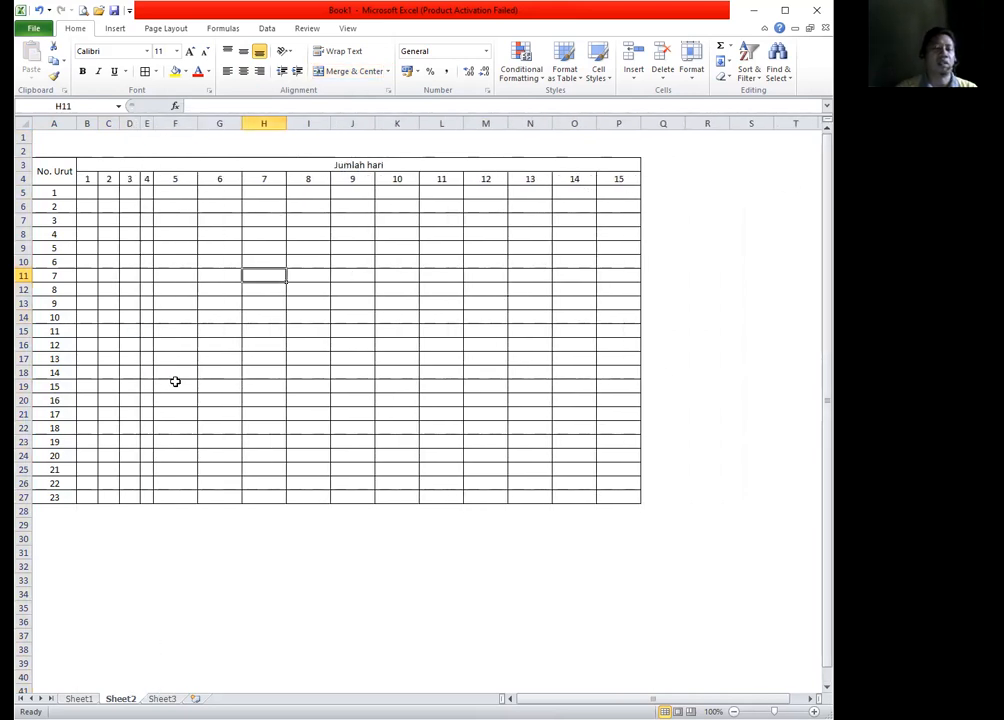
# Try narrowing columns B to P together to one equal width, and undo the change
pyautogui.click(87, 122)
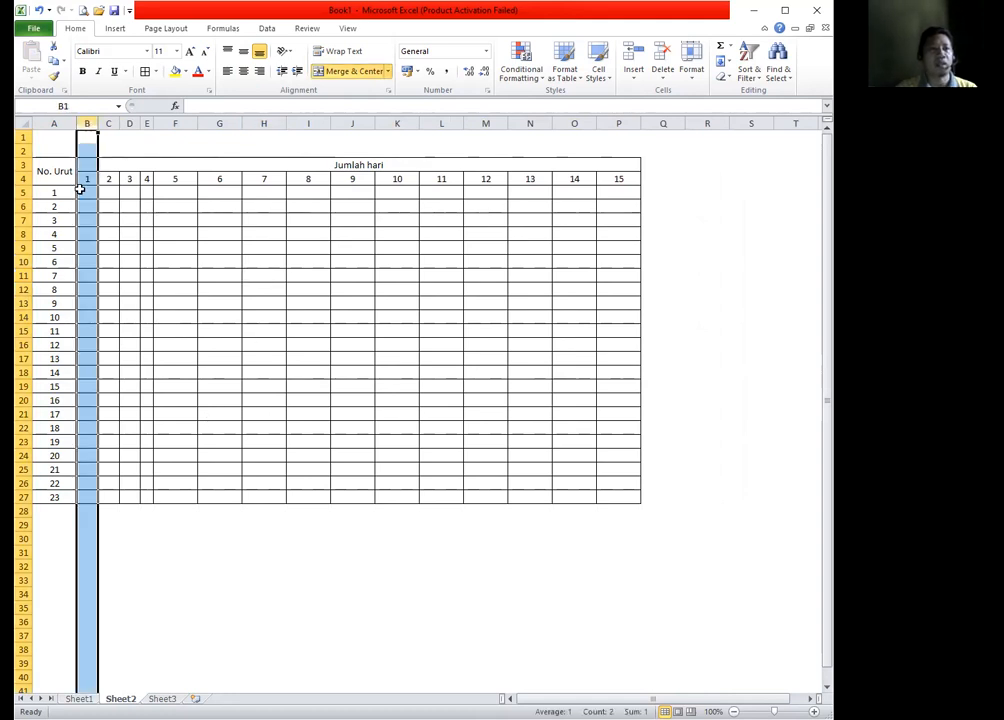
pyautogui.keyDown('shift'); pyautogui.click(86, 252); pyautogui.keyUp('shift')
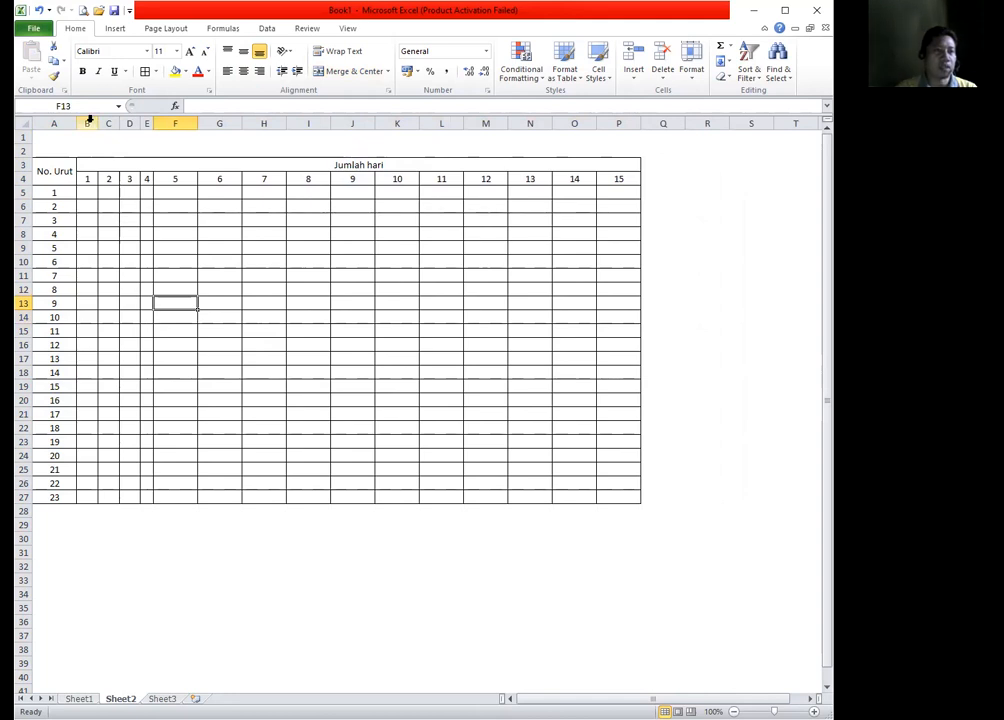
pyautogui.click(88, 122)
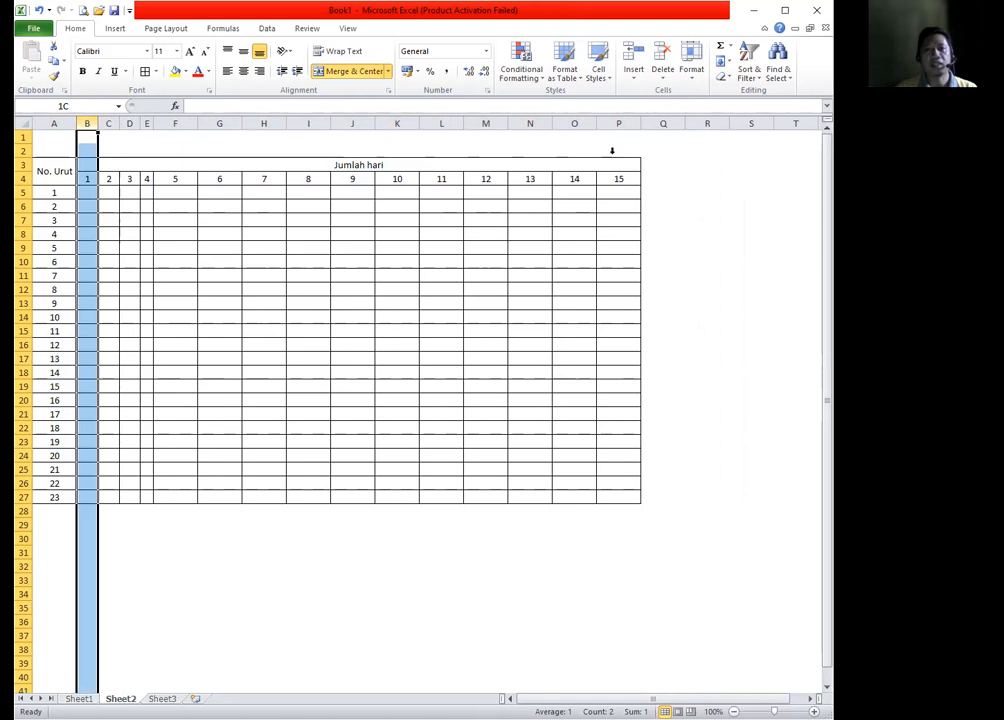
pyautogui.hotkey('ctrl', 'shift', 'Right')
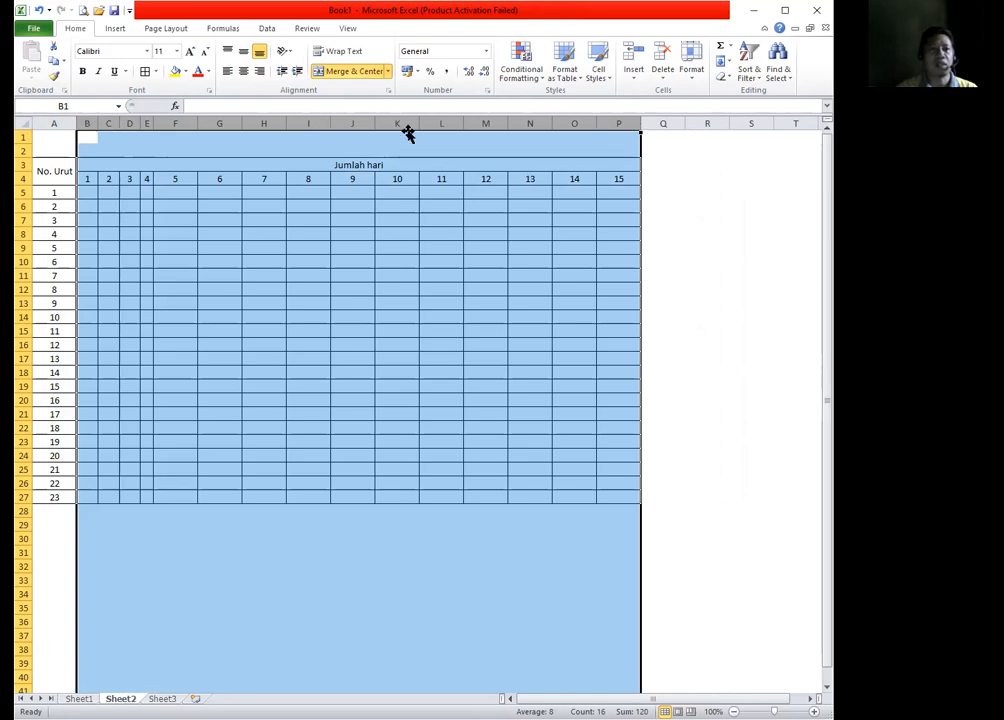
pyautogui.moveTo(399, 126); pyautogui.dragTo(386, 126)
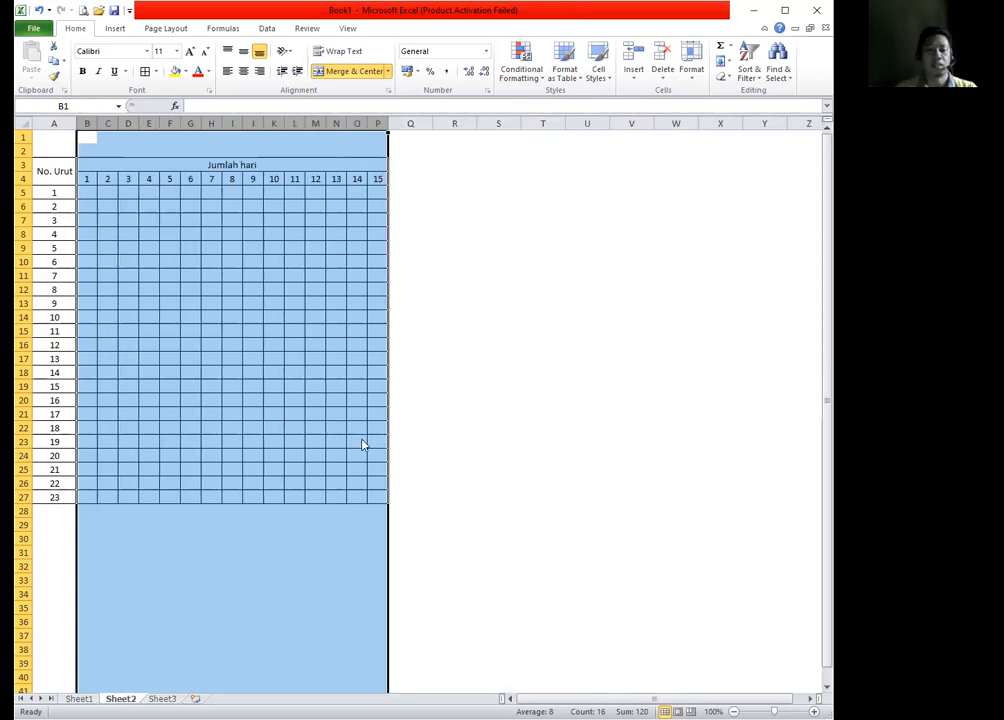
pyautogui.hotkey('ctrl', 'z')
pyautogui.click(412, 356)
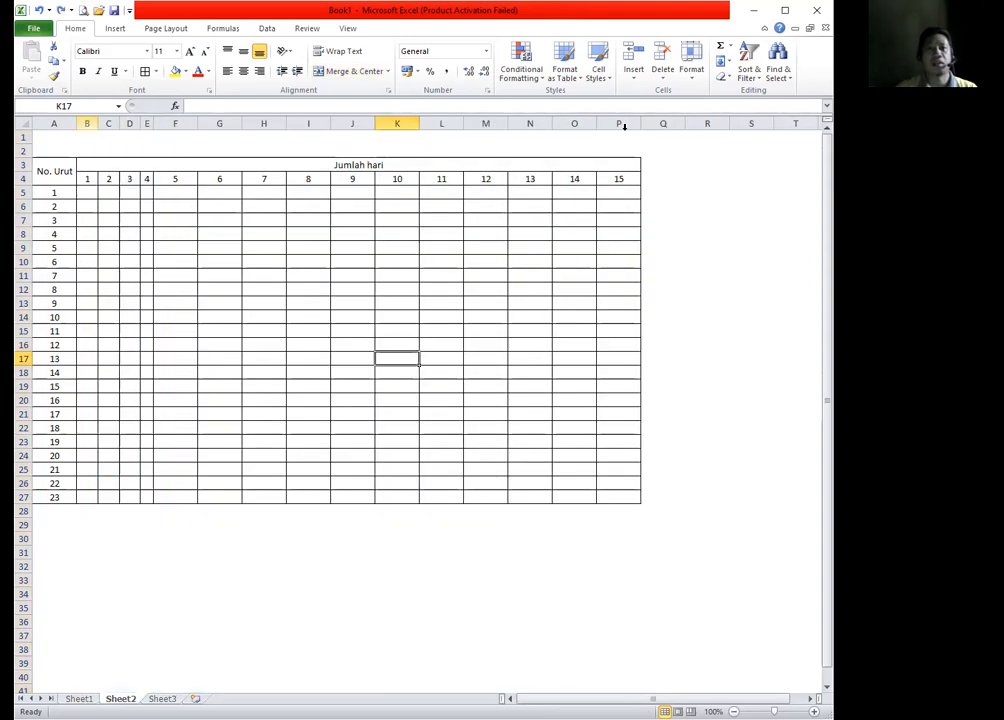
# Narrow columns B to P together to one equal width, and make rows 5 to 27 slightly taller at one equal height
pyautogui.moveTo(87, 124); pyautogui.dragTo(531, 124)
pyautogui.click(262, 421)
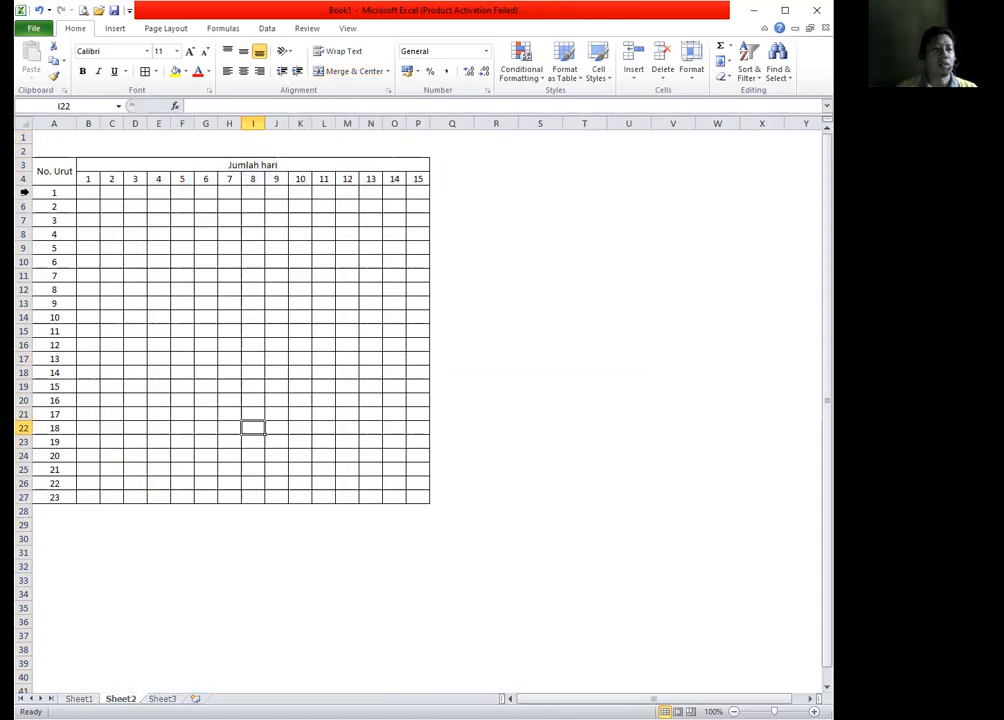
pyautogui.moveTo(22, 193); pyautogui.dragTo(22, 497)
pyautogui.moveTo(22, 504); pyautogui.dragTo(22, 530)
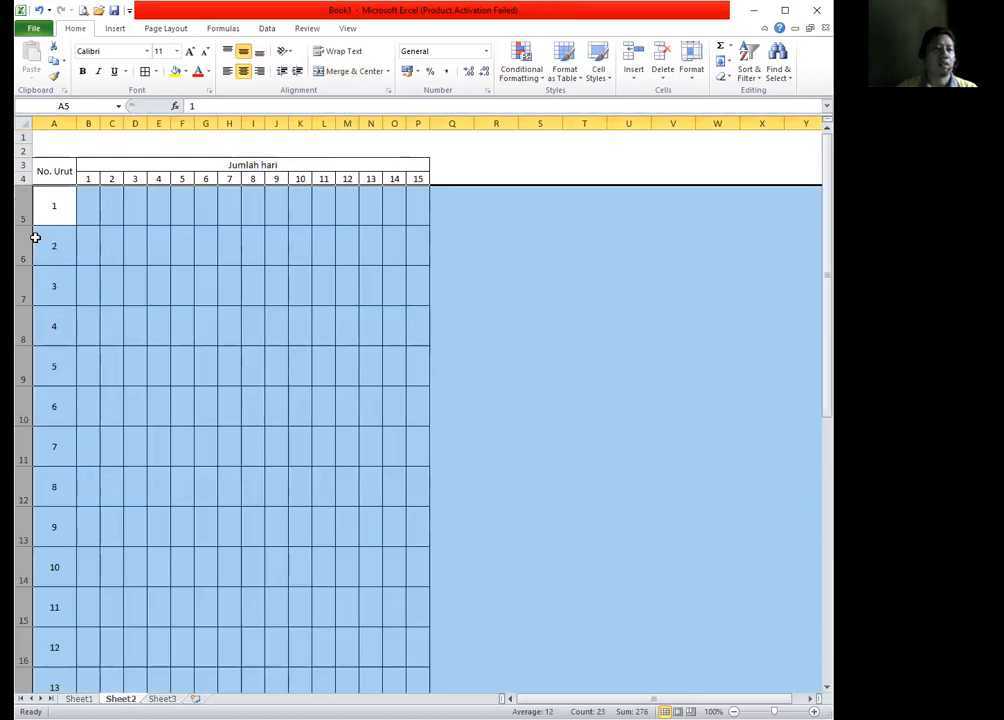
pyautogui.moveTo(20, 222); pyautogui.dragTo(20, 200)
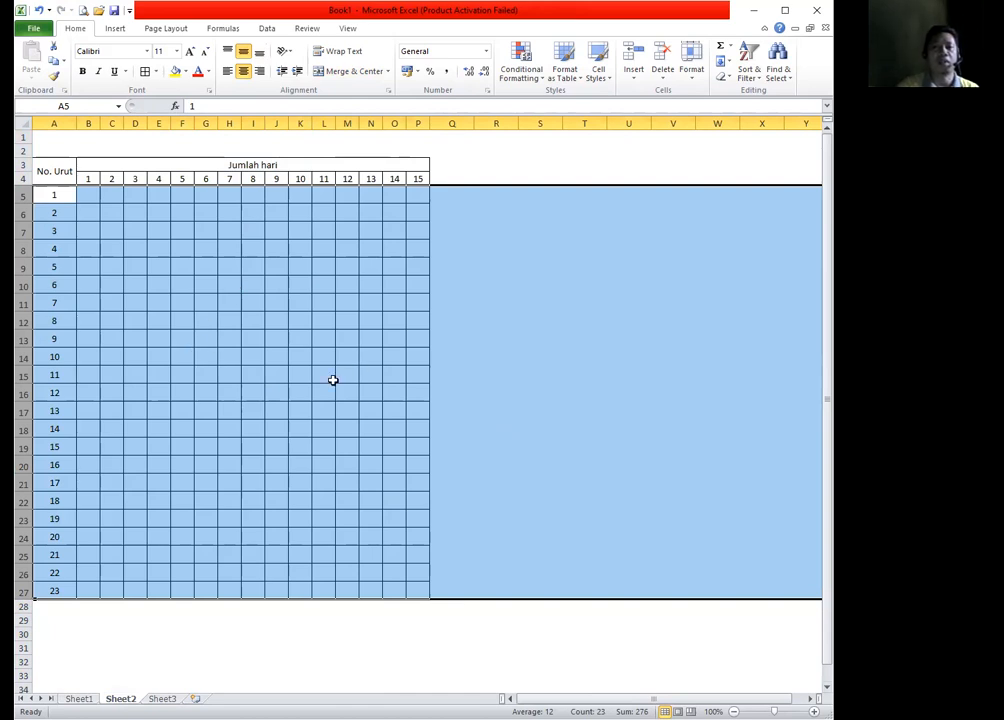
pyautogui.click(175, 298)
pyautogui.click(82, 196)
pyautogui.click(61, 170)
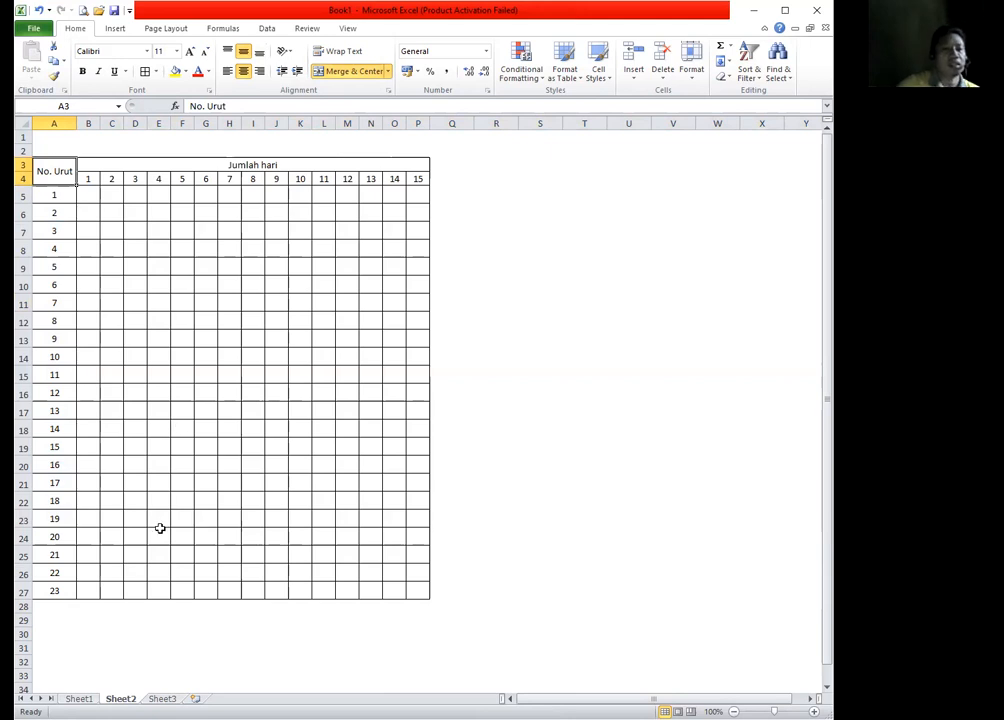
# Extend the table by two bordered rows, numbered 24 and 25, by autofilling from A26:P27 down to row 29
pyautogui.scroll(-1, 135, 524)
pyautogui.moveTo(42, 550); pyautogui.dragTo(424, 548)
pyautogui.moveTo(49, 523); pyautogui.dragTo(428, 559)
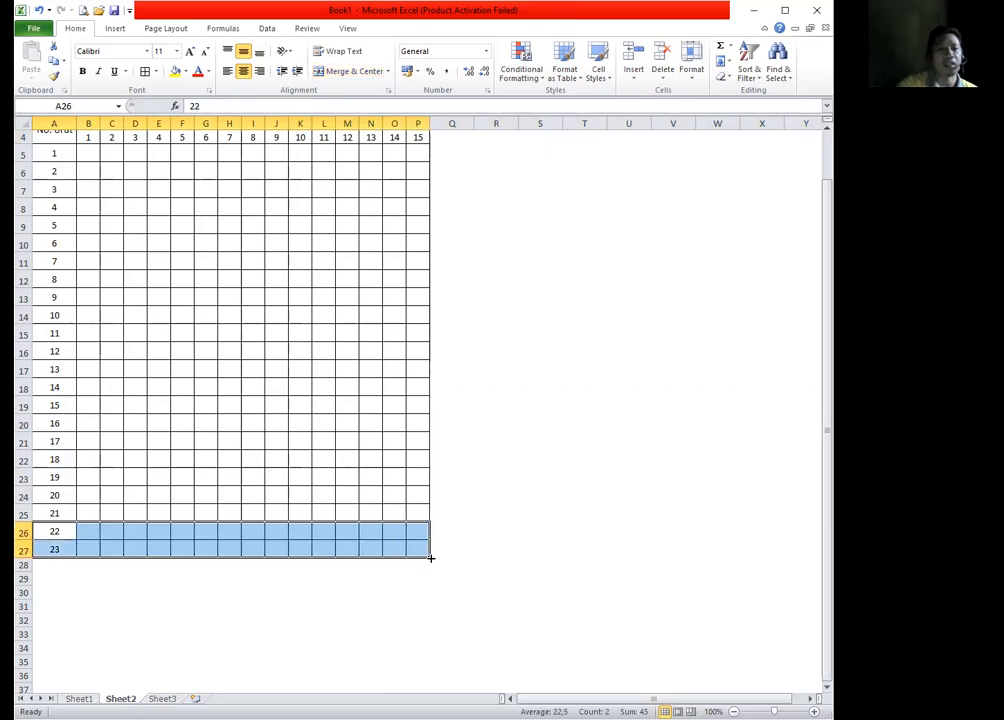
pyautogui.moveTo(430, 558); pyautogui.dragTo(430, 572)
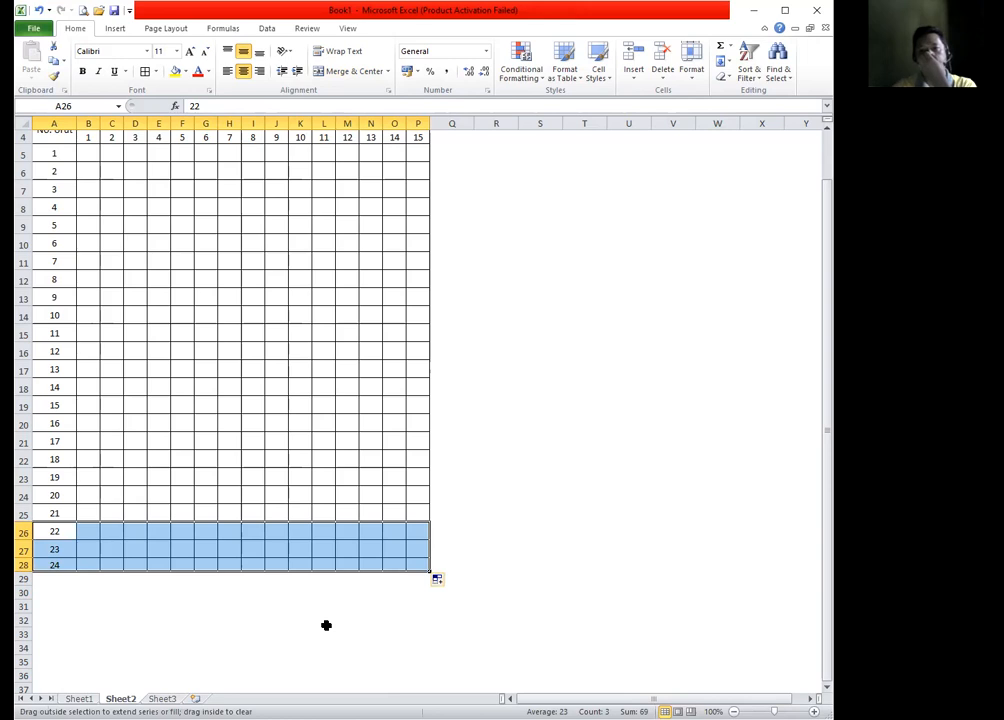
pyautogui.moveTo(326, 625); pyautogui.dragTo(316, 645)
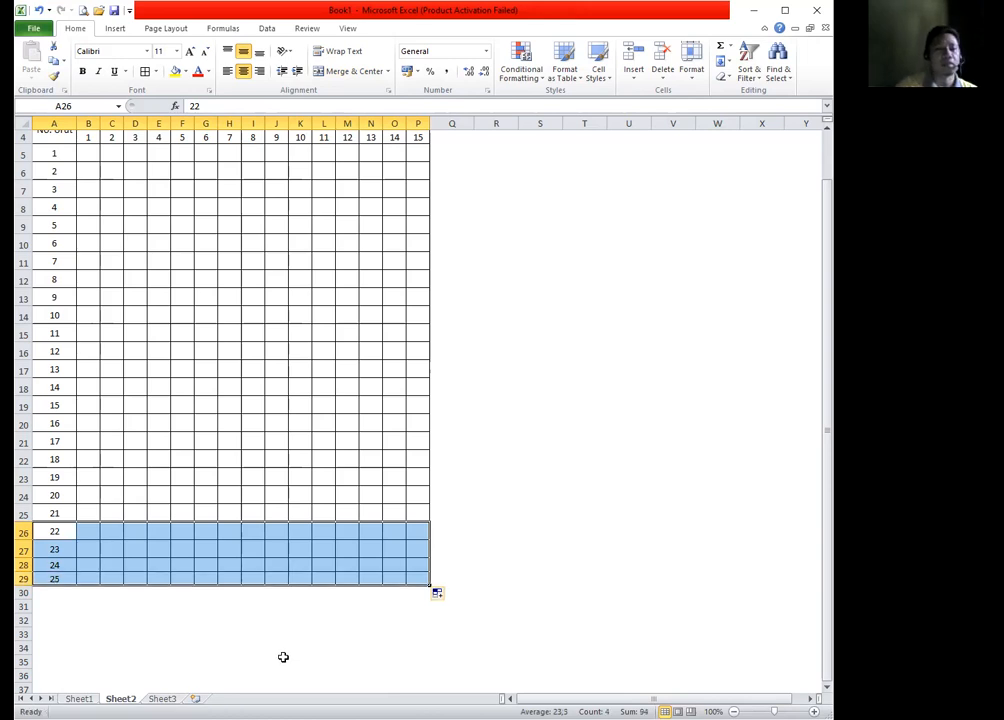
pyautogui.click(262, 634)
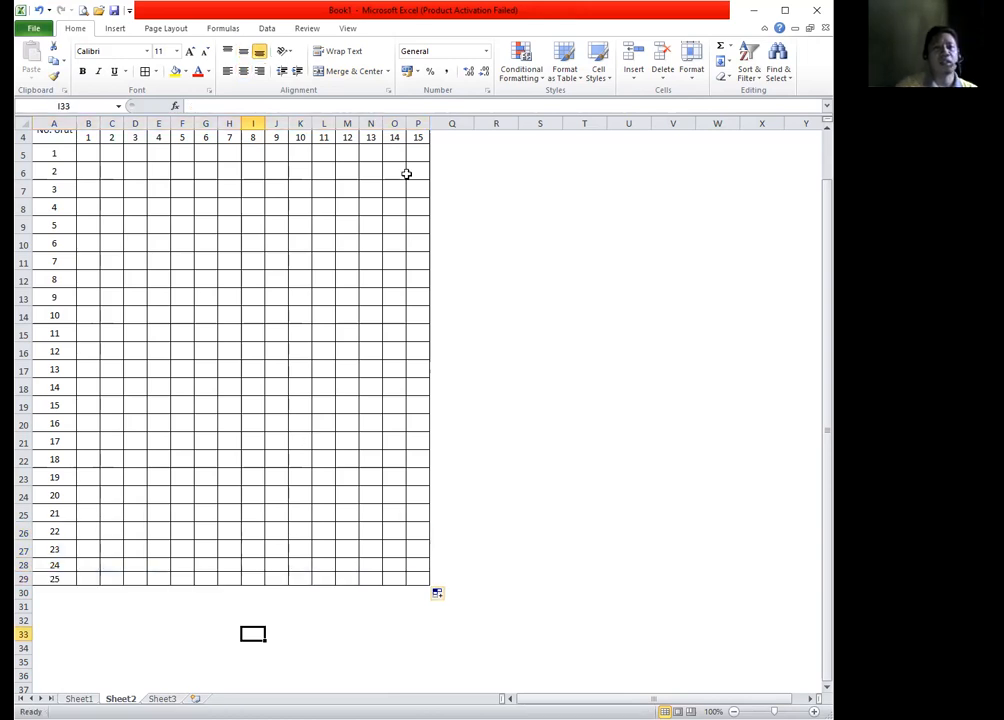
# Add a bordered column for day 16 in column Q by autofilling from O4:P29
pyautogui.scroll(1, 406, 174)
pyautogui.click(418, 176)
pyautogui.press('Up')
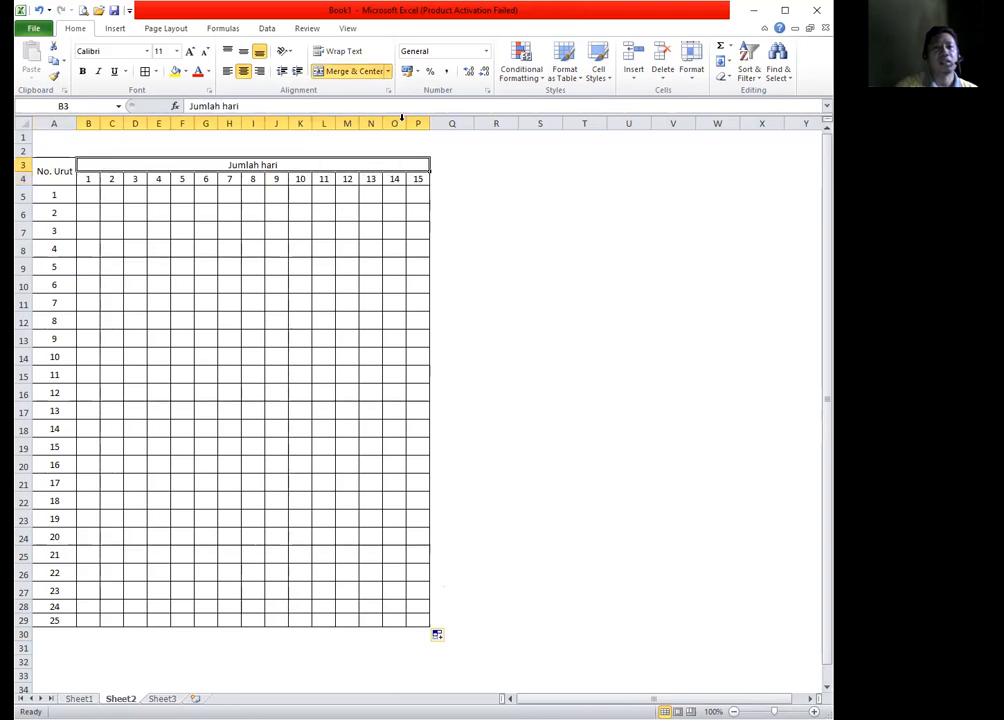
pyautogui.moveTo(394, 123); pyautogui.dragTo(418, 123)
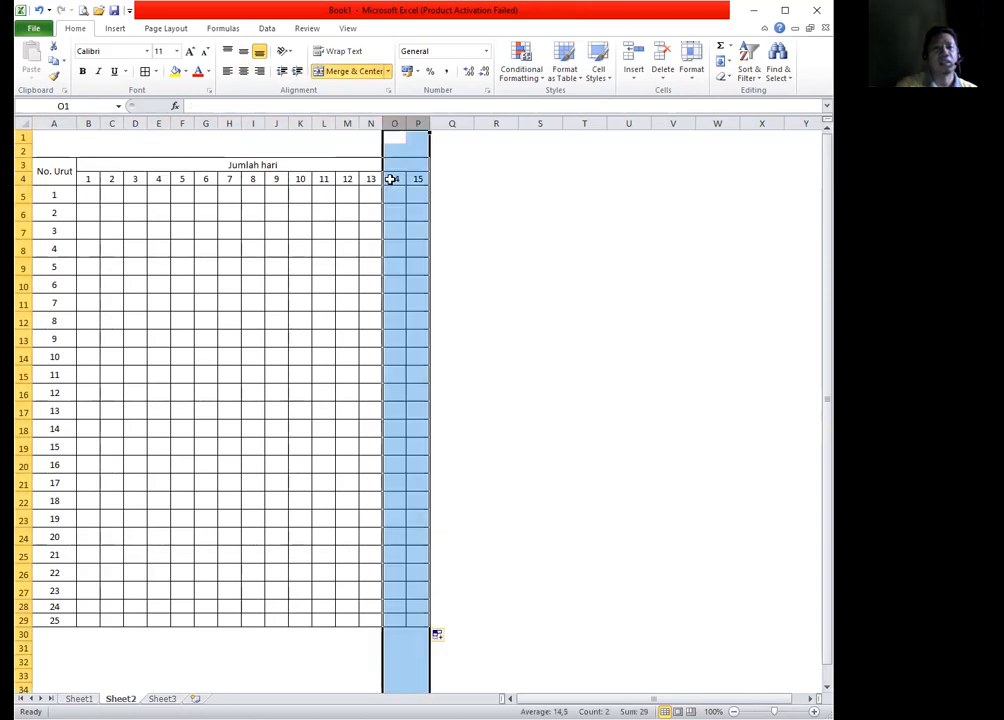
pyautogui.moveTo(394, 179); pyautogui.dragTo(430, 628)
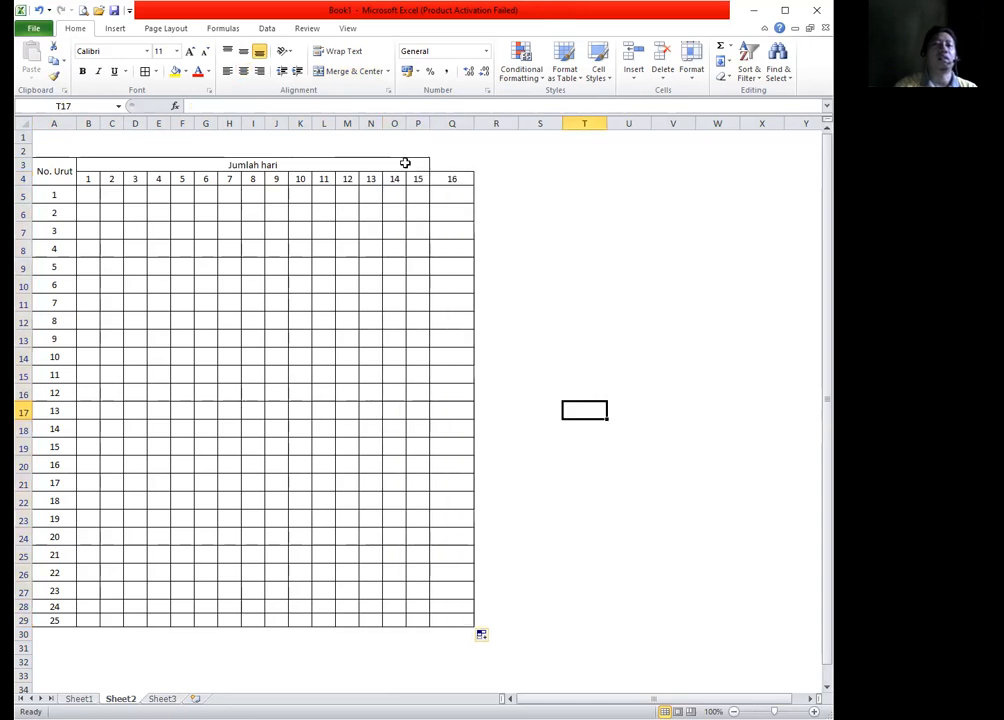
# Extend the merged, centered and bordered "Jumlah hari" heading across B3:Q3, and narrow column Q to match the other day columns
pyautogui.click(405, 163)
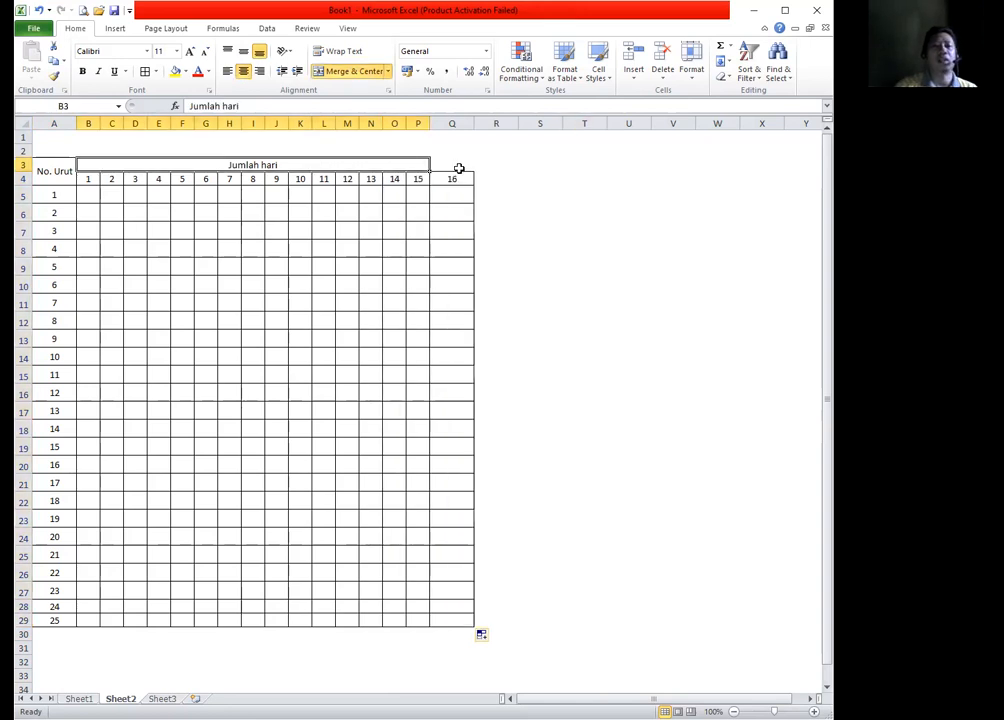
pyautogui.keyDown('shift'); pyautogui.click(458, 166); pyautogui.keyUp('shift')
pyautogui.click(353, 74)
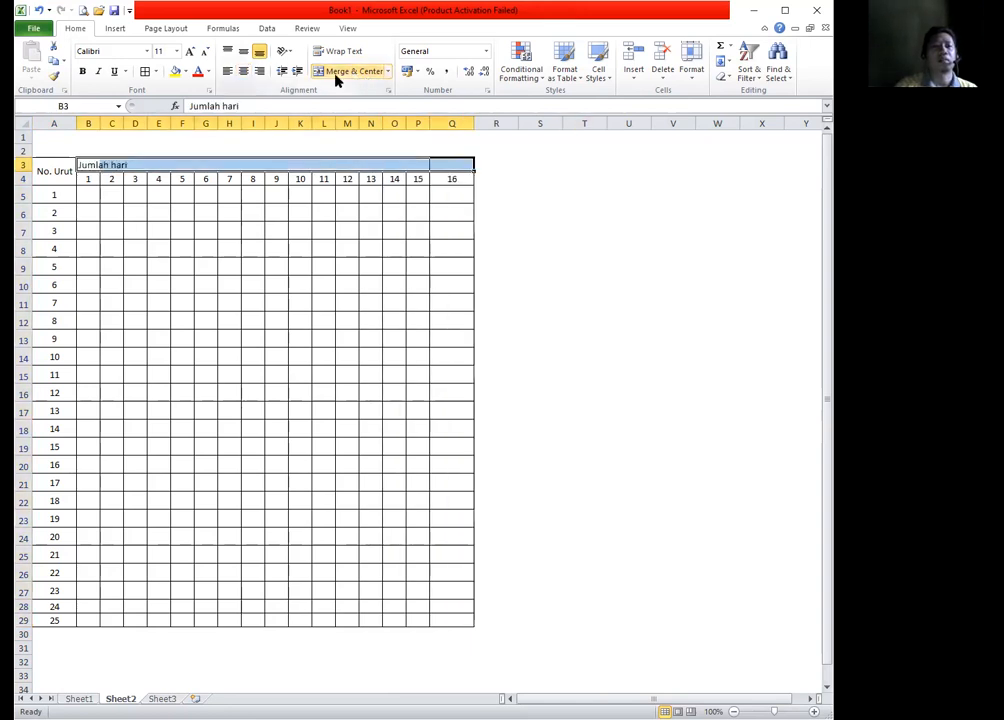
pyautogui.click(336, 74)
pyautogui.click(145, 75)
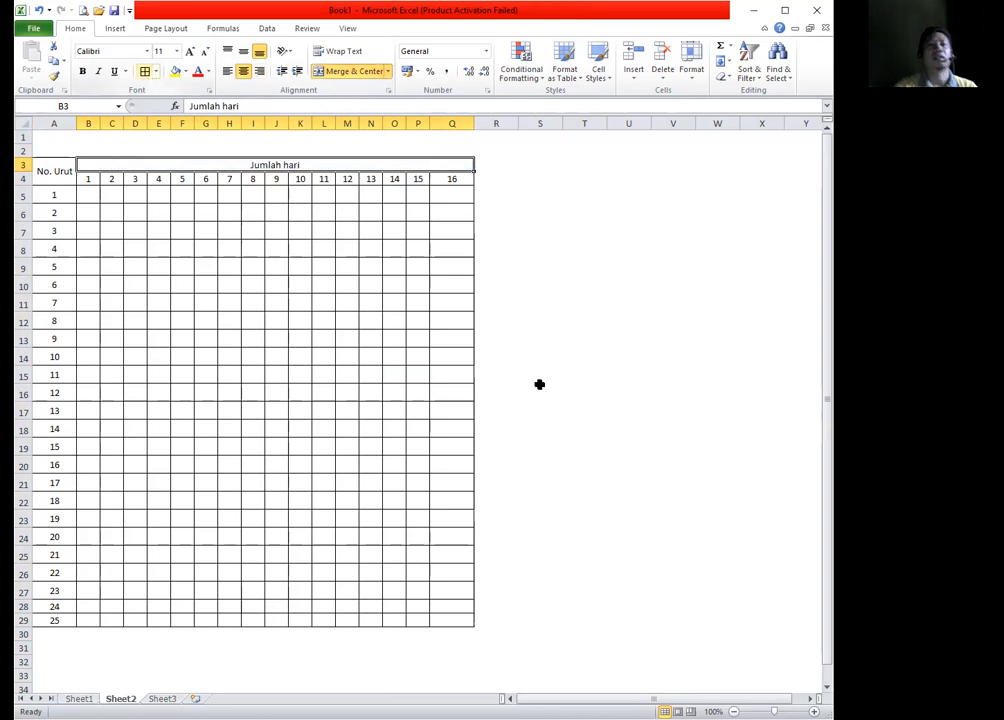
pyautogui.click(628, 374)
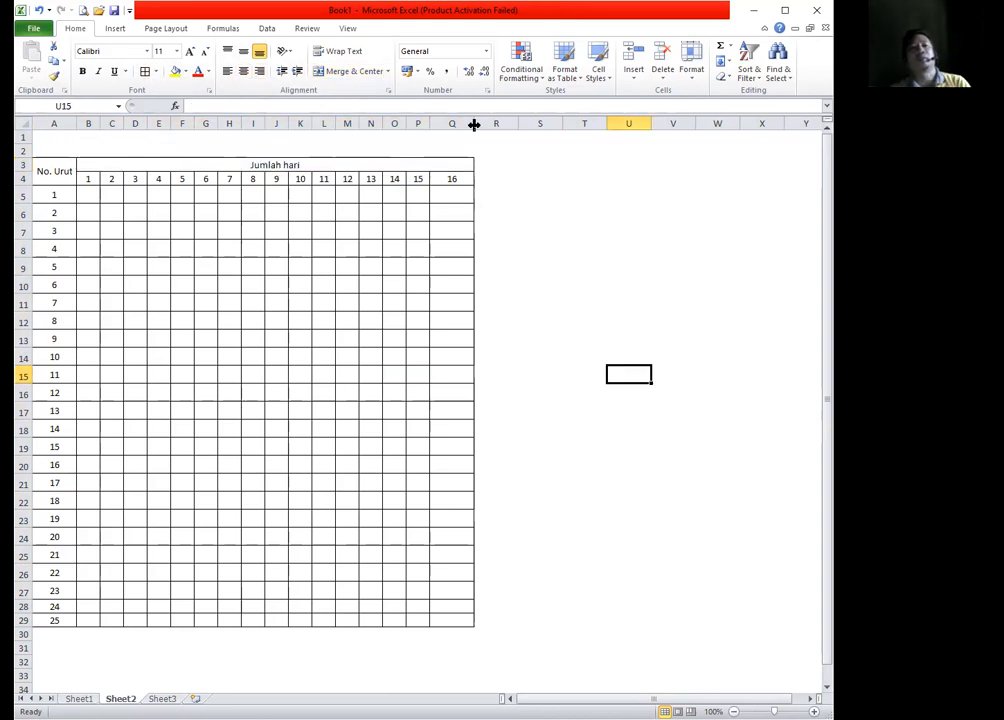
pyautogui.moveTo(474, 125); pyautogui.dragTo(454, 125)
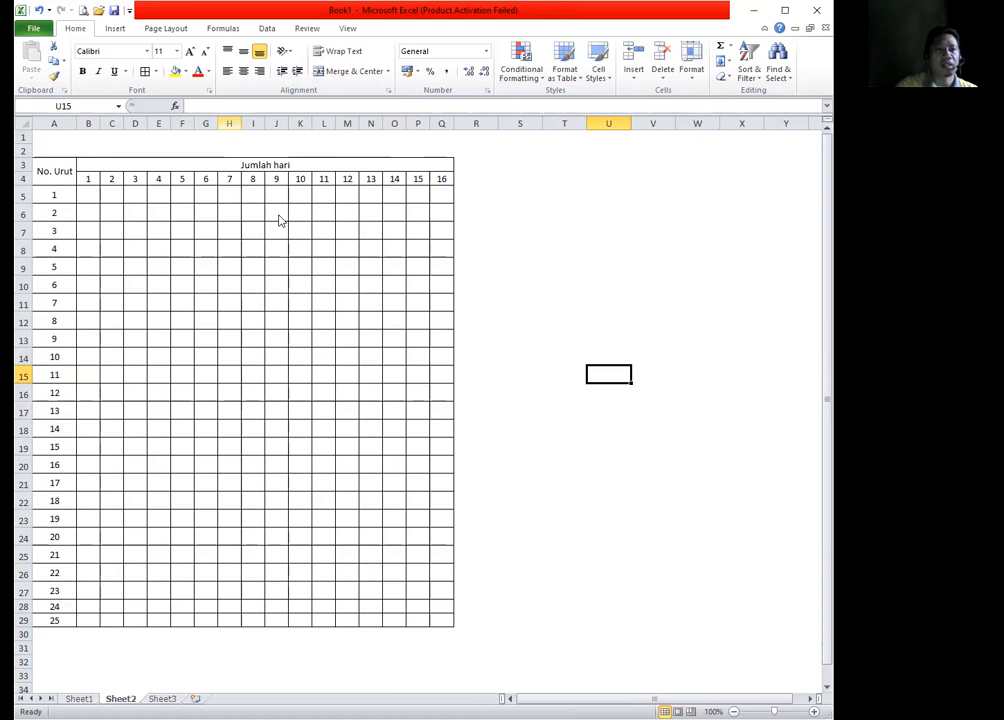
# Insert three blank columns at column H, between days 6 and 7
pyautogui.rightClick(229, 123)
pyautogui.click(266, 216)
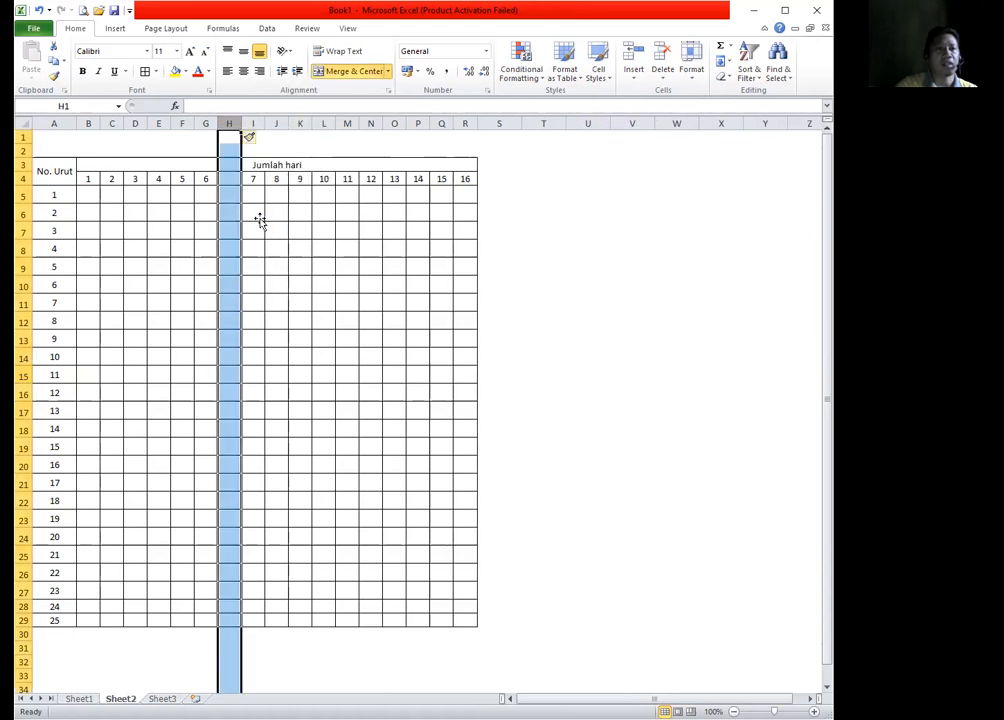
pyautogui.click(259, 220)
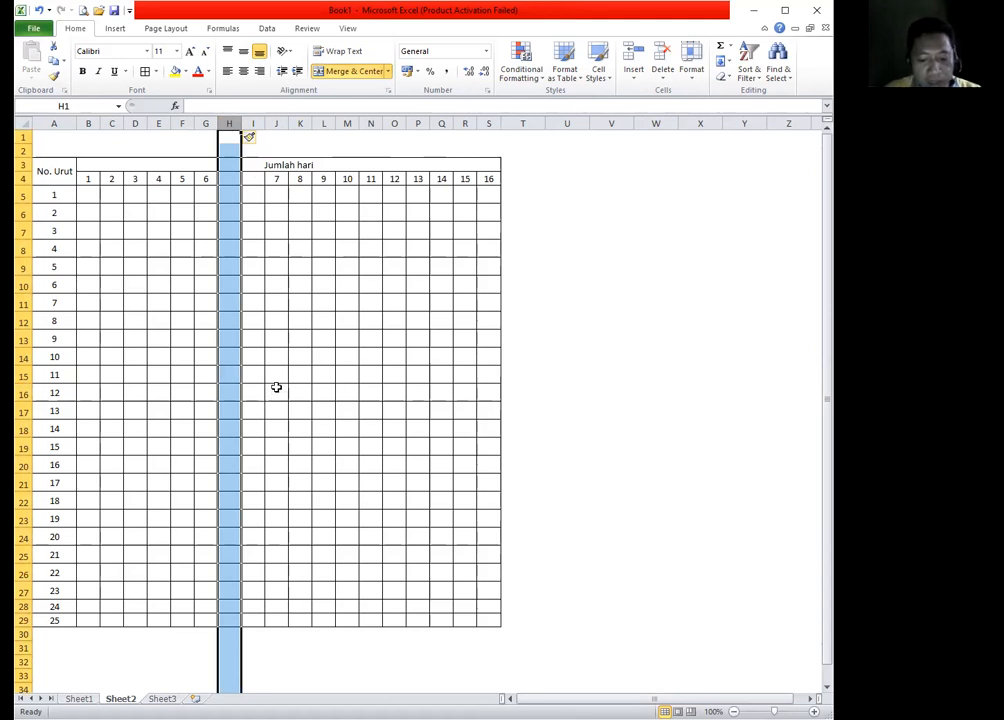
pyautogui.hotkey('ctrl', 'shift', '+')
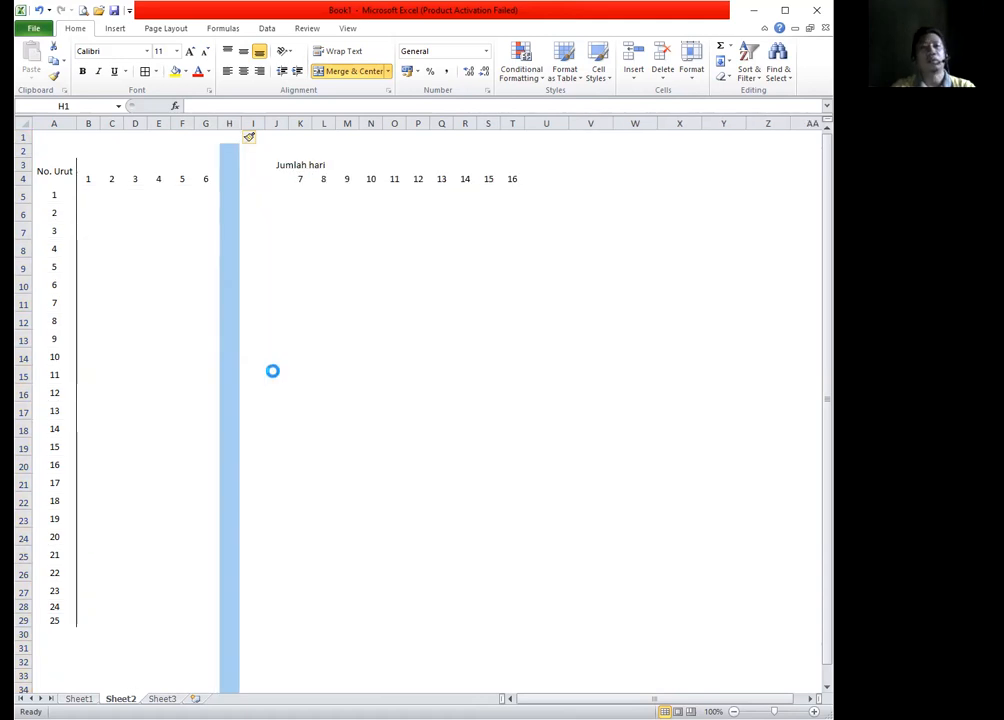
# Insert five more blank bordered columns at column H, between days 6 and 7
pyautogui.hotkey('ctrl', 'shift', '+')
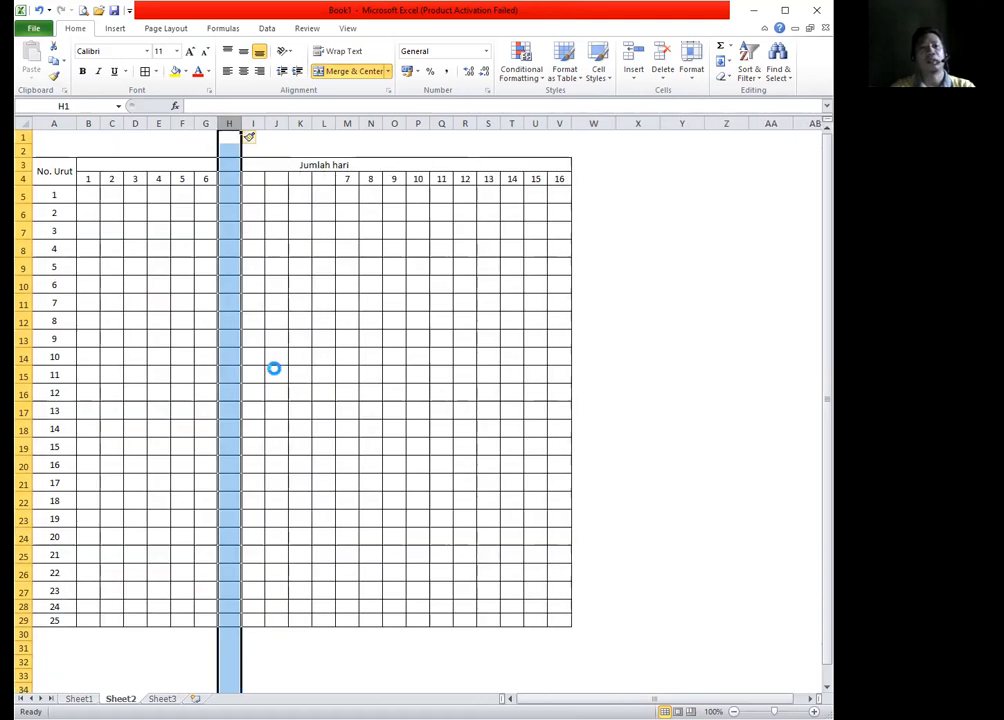
pyautogui.hotkey('ctrl', 'shift', '+')
pyautogui.hotkey('ctrl', 'shift', '+')
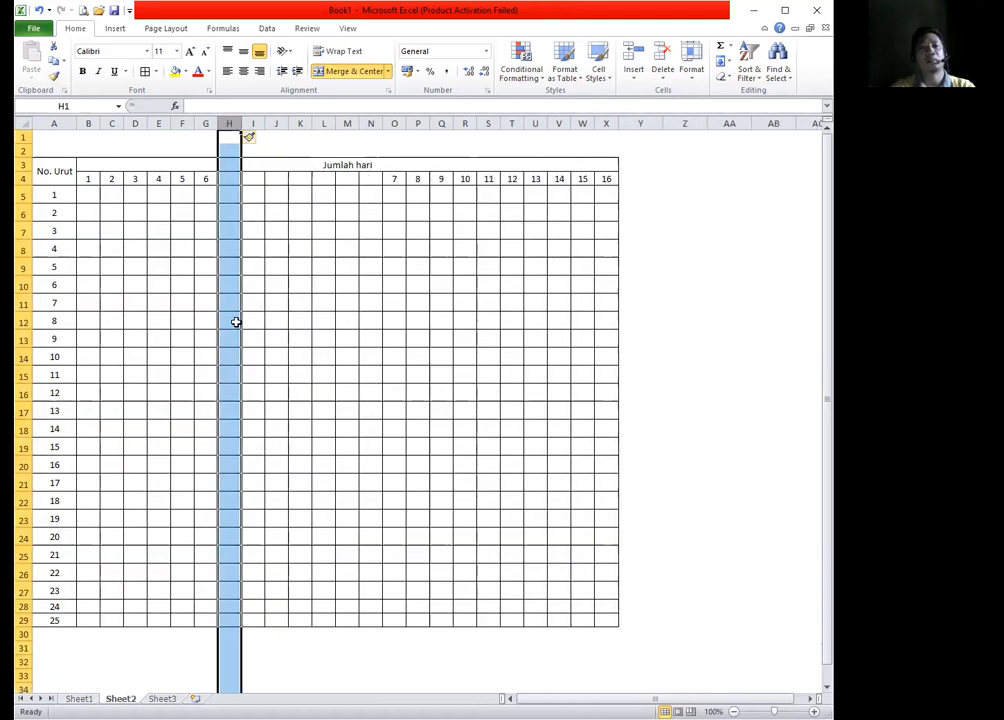
pyautogui.hotkey('ctrl', 'shift', '+')
pyautogui.click(334, 288)
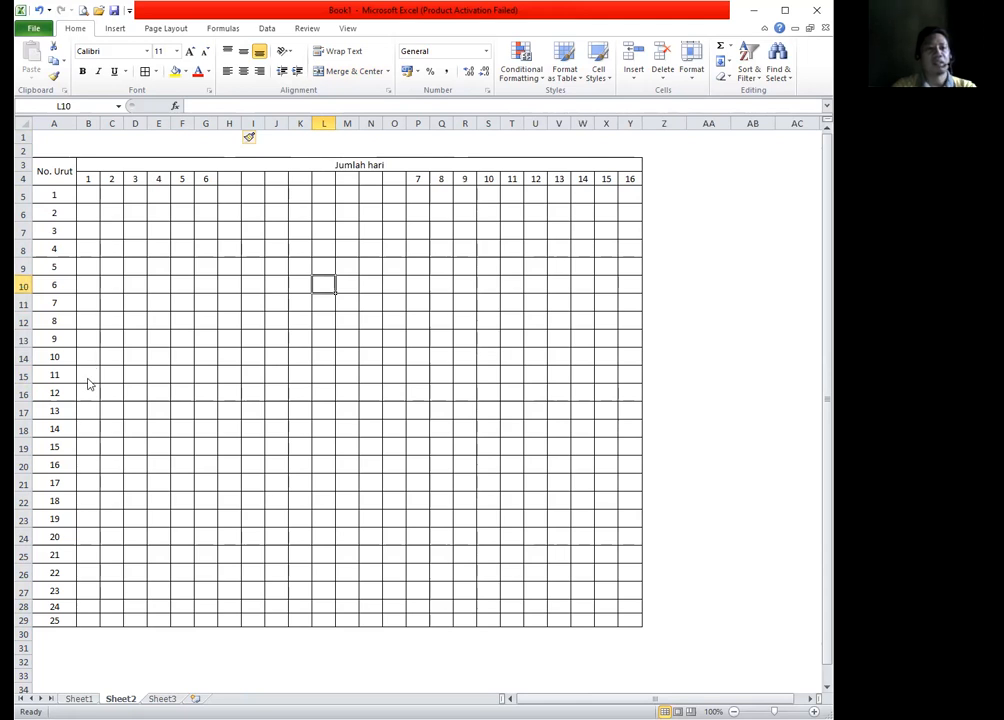
# Insert five blank bordered rows at row 10, between numbers 5 and 6
pyautogui.hotkey('shift', 'space')
pyautogui.hotkey('ctrl', 'shift', '+')
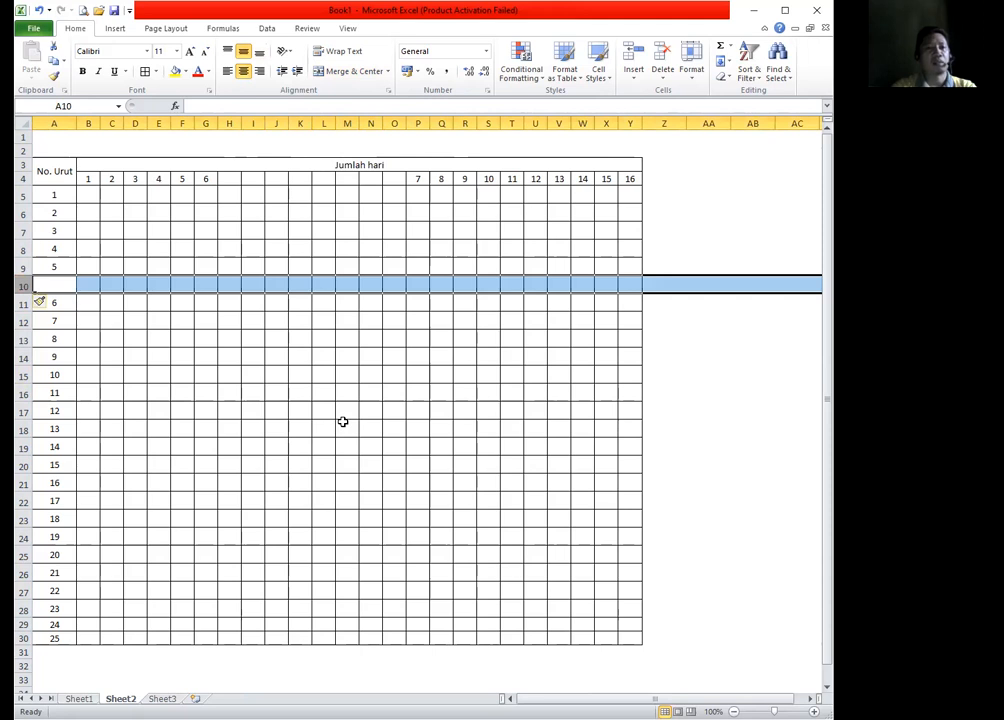
pyautogui.hotkey('ctrl', 'shift', '+')
pyautogui.hotkey('ctrl', 'shift', '+')
pyautogui.hotkey('ctrl', 'shift', '+')
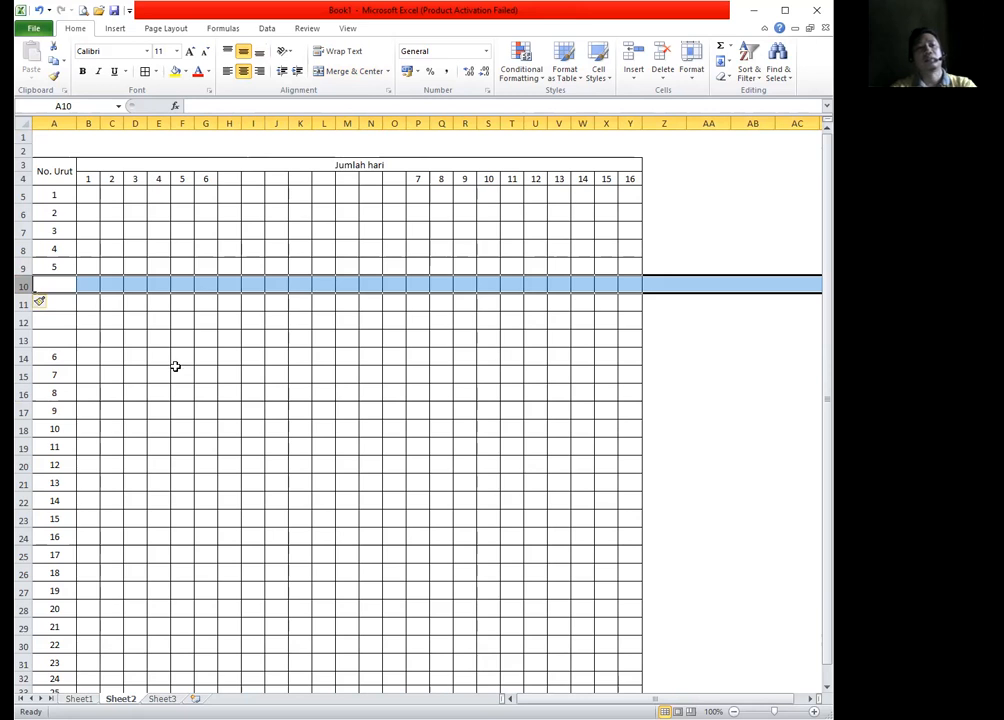
pyautogui.hotkey('ctrl', 'shift', '+')
pyautogui.click(326, 468)
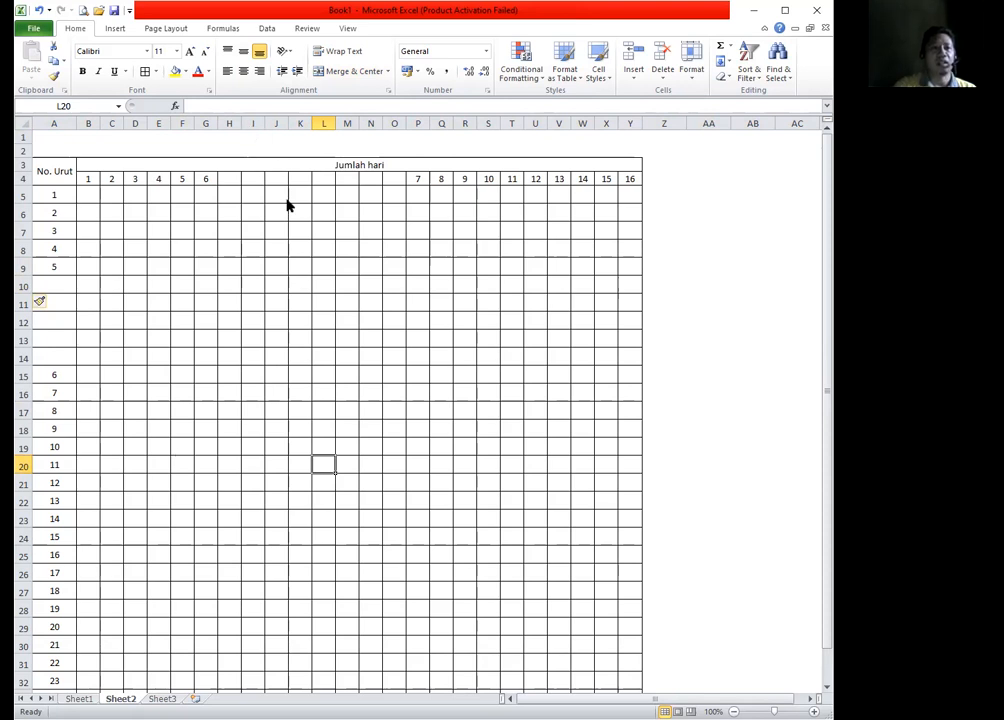
# Delete all the blank columns between days 6 and 7
pyautogui.rightClick(253, 124)
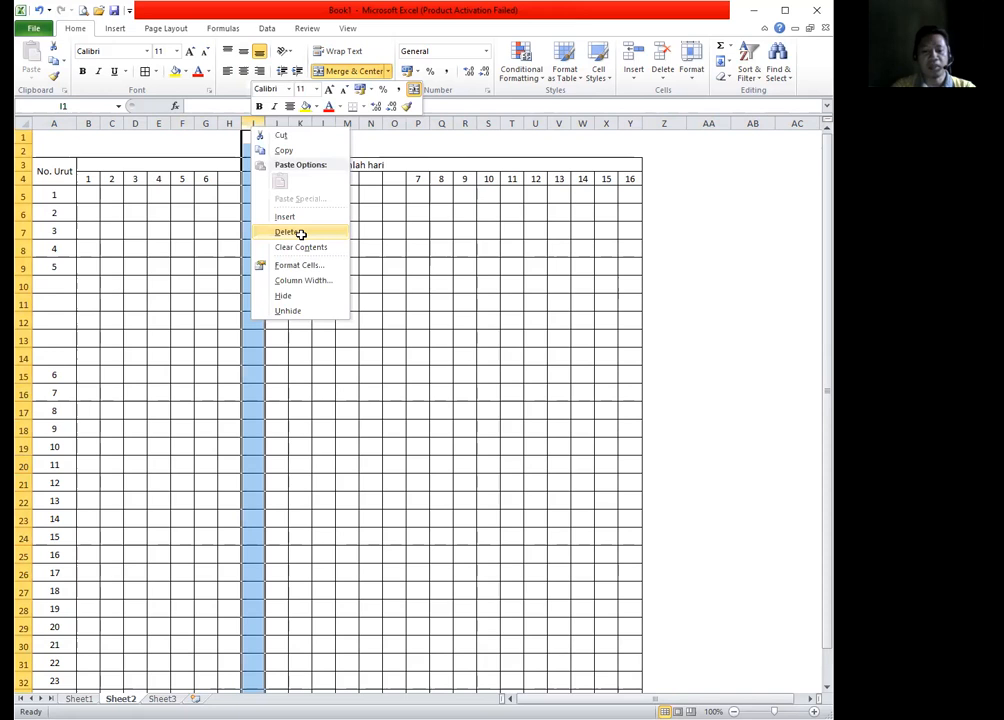
pyautogui.click(301, 233)
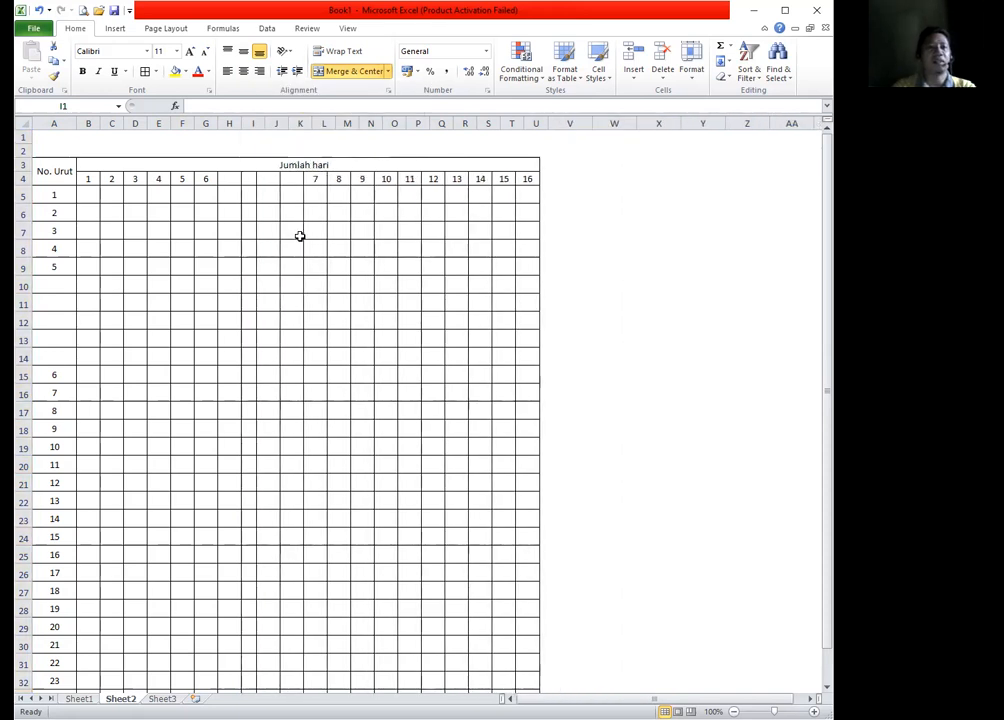
pyautogui.click(229, 124)
pyautogui.hotkey('ctrl', '-')
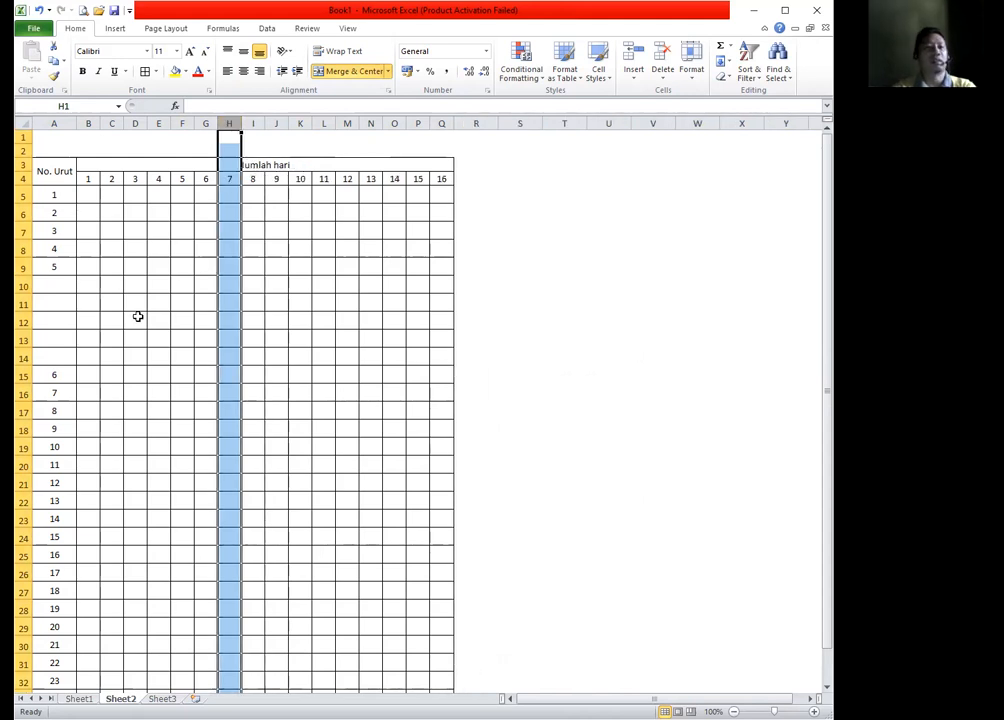
# Delete the five blank rows between numbers 5 and 6, starting at row 10
pyautogui.click(23, 286)
pyautogui.hotkey('ctrl', '-')
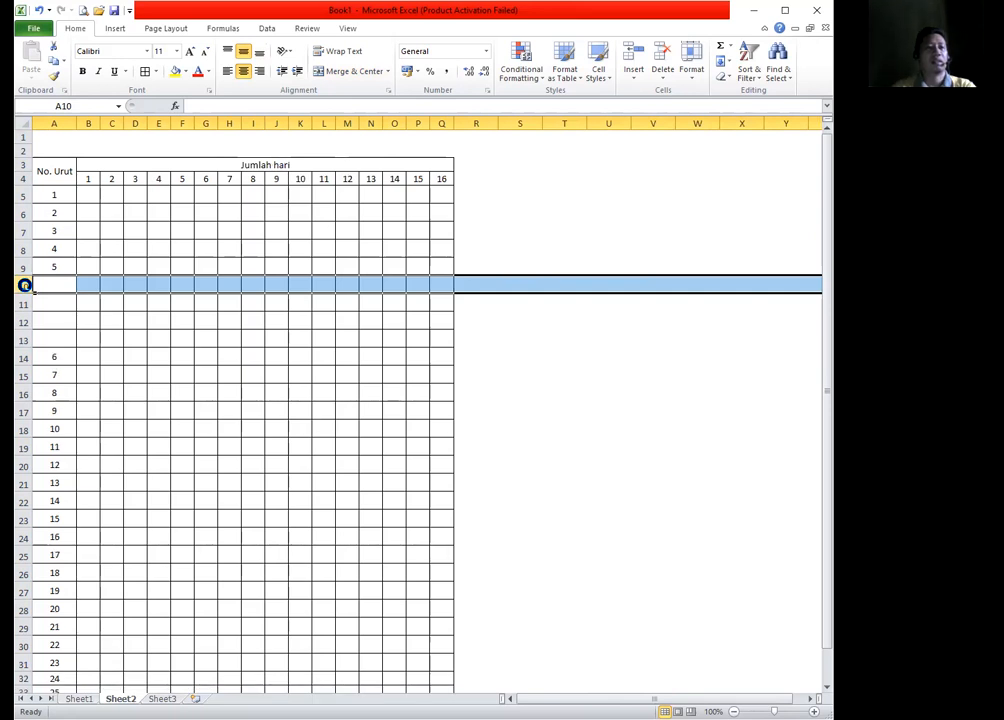
pyautogui.hotkey('ctrl', '-')
pyautogui.hotkey('ctrl', '-')
pyautogui.hotkey('ctrl', '-')
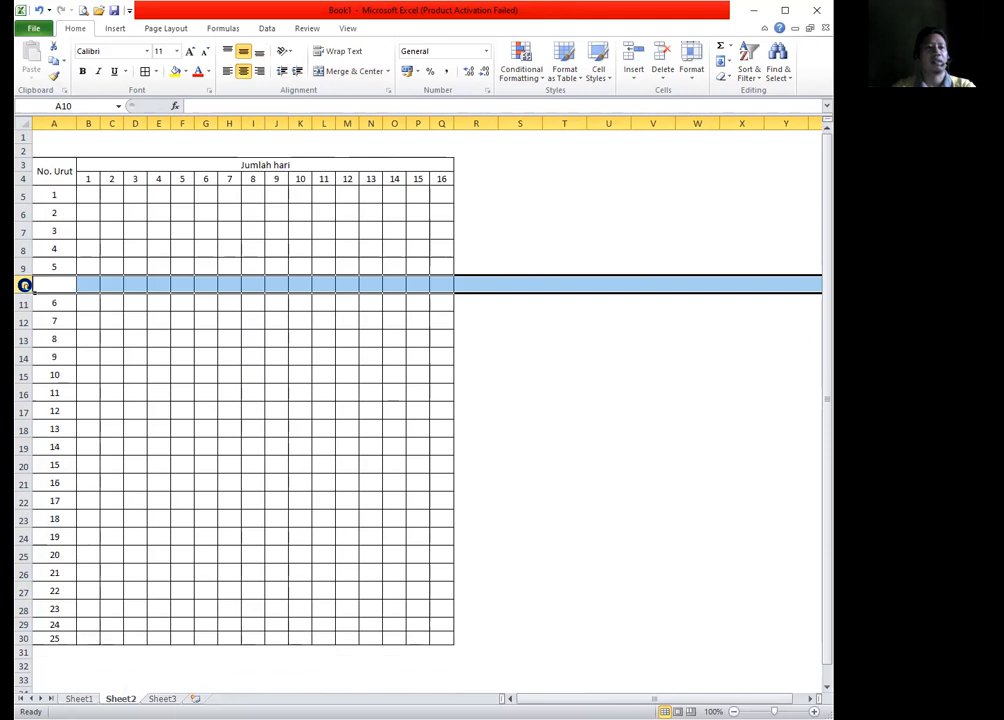
pyautogui.hotkey('ctrl', '-')
pyautogui.click(265, 375)
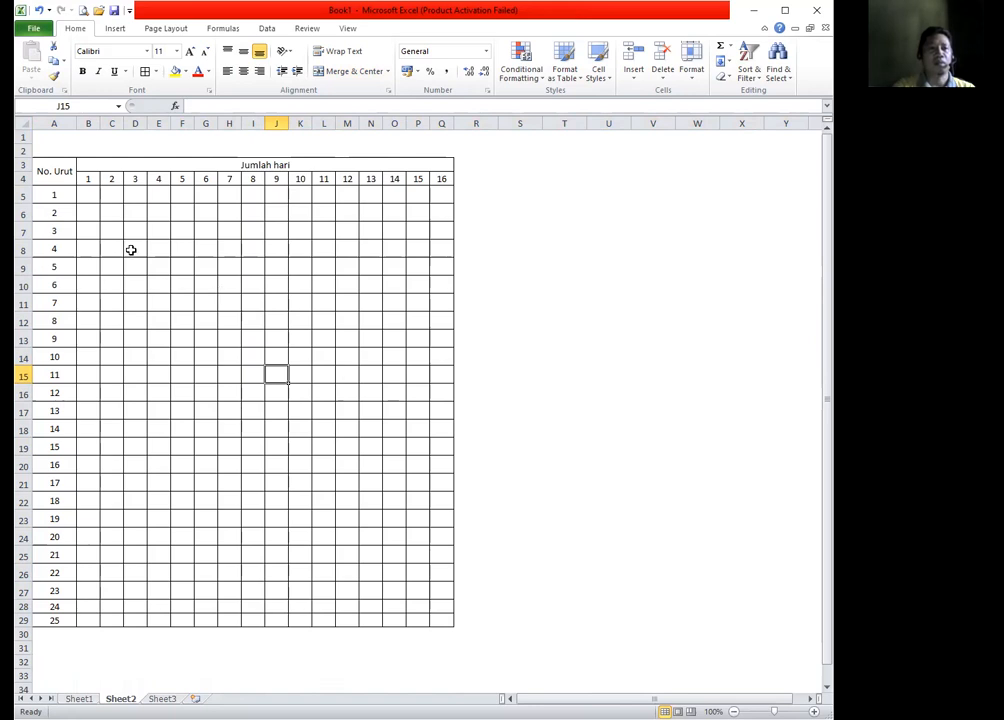
# Point out the table's fill-in cells by selecting C5:Q14, C5:Q5, C5:Q19 and D5:D29 in turn
pyautogui.moveTo(110, 194); pyautogui.dragTo(437, 359)
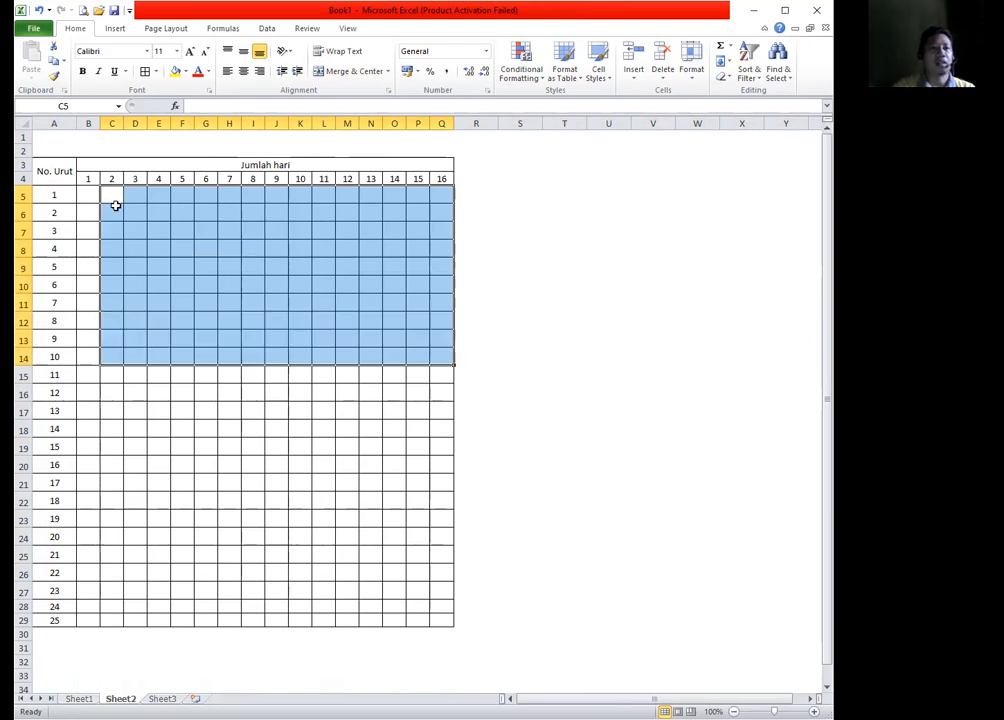
pyautogui.click(229, 285)
pyautogui.moveTo(110, 192); pyautogui.dragTo(444, 200)
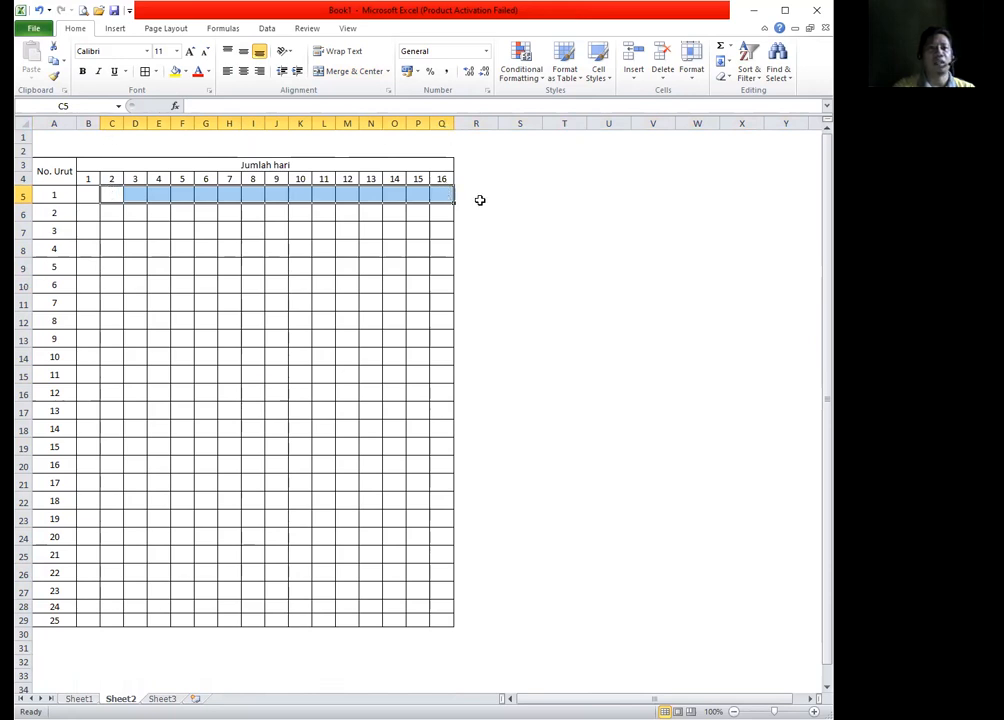
pyautogui.moveTo(110, 191); pyautogui.dragTo(444, 451)
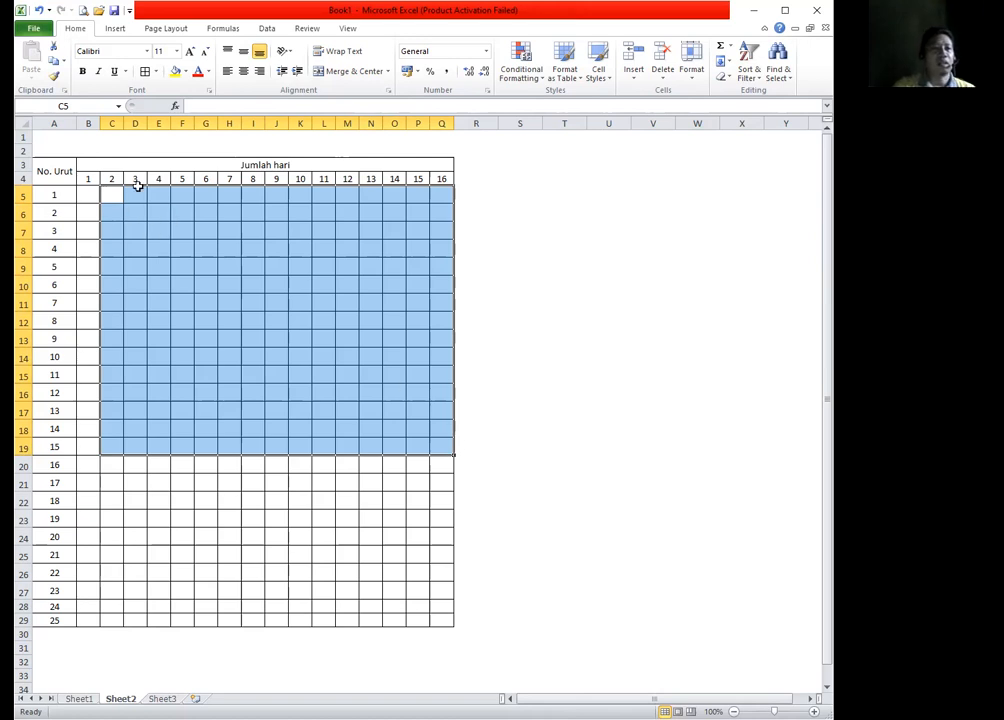
pyautogui.click(157, 231)
pyautogui.moveTo(135, 195); pyautogui.dragTo(141, 621)
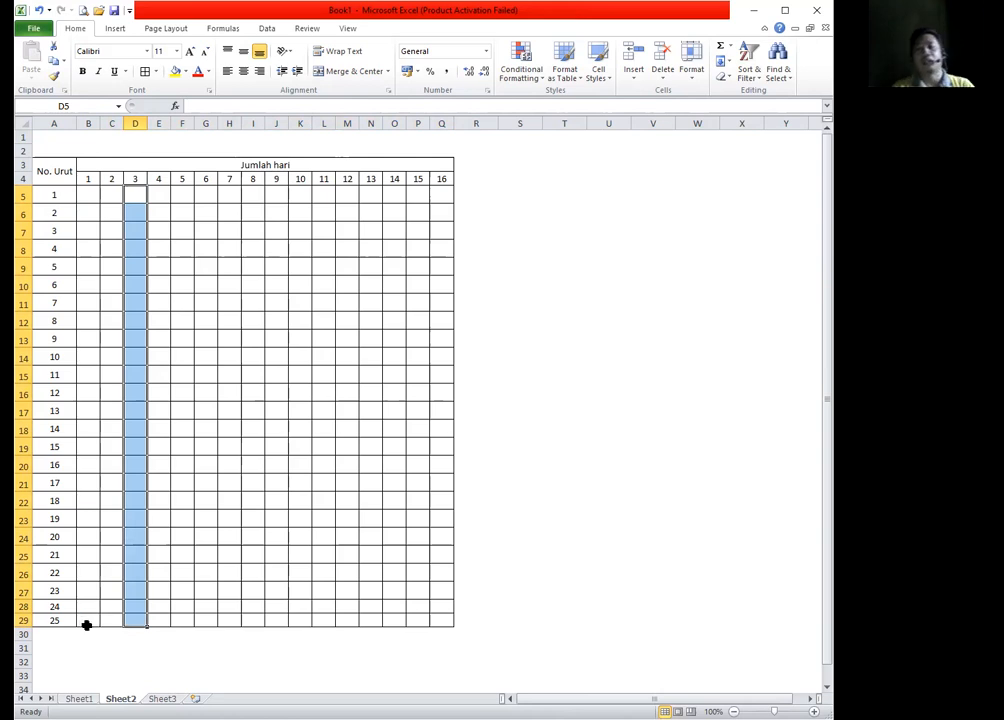
pyautogui.click(345, 413)
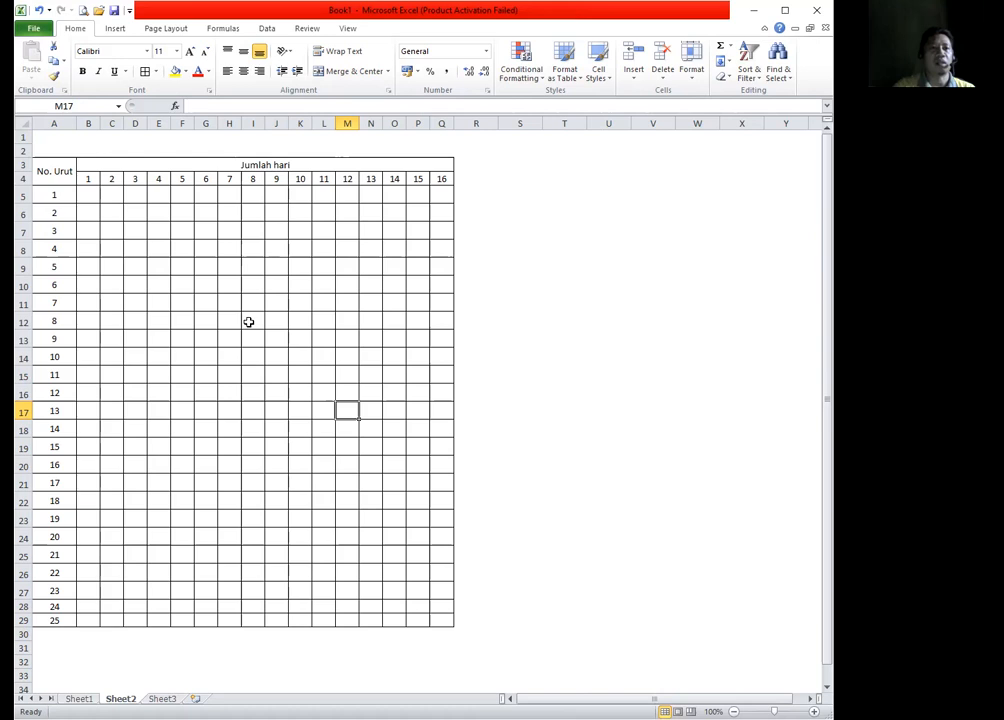
pyautogui.click(246, 320)
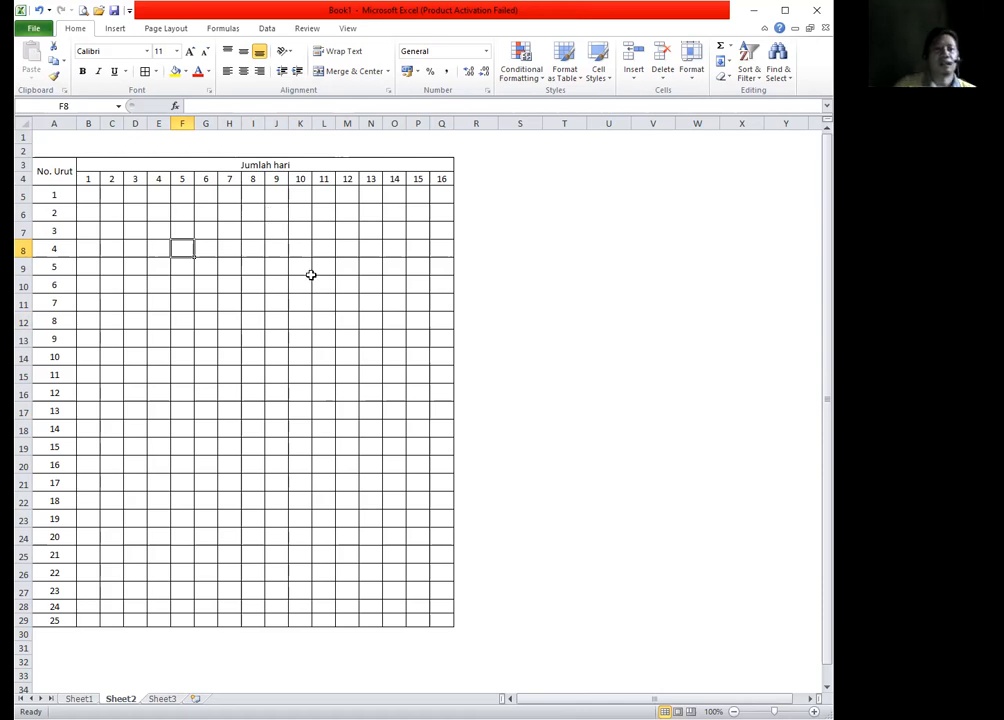
# Hide column K, which holds day 10
pyautogui.rightClick(298, 125)
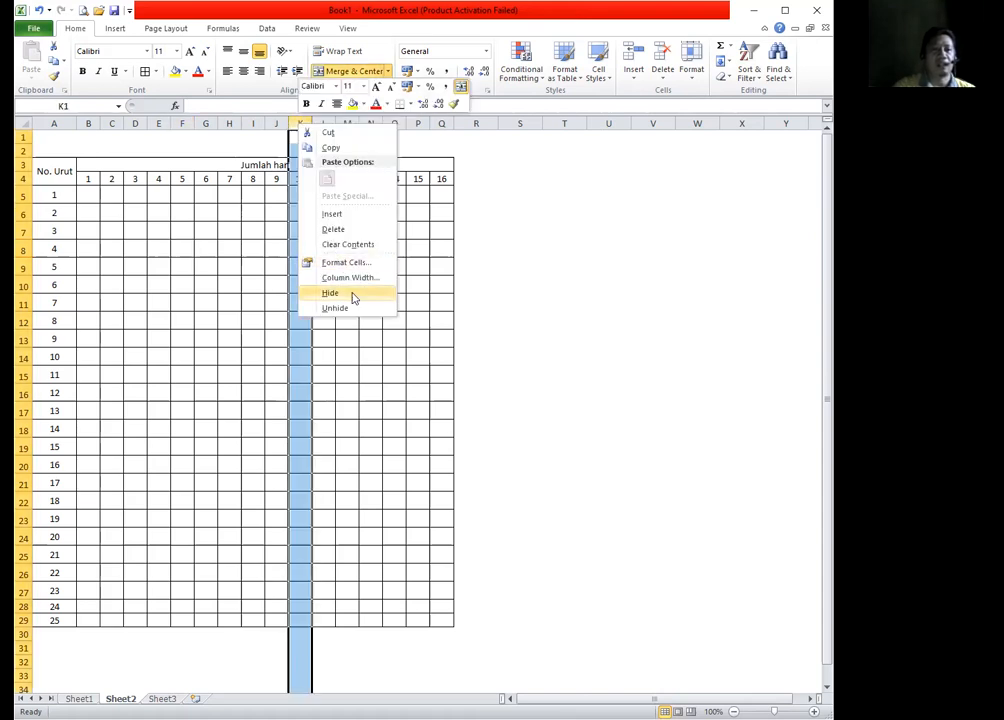
pyautogui.click(336, 293)
pyautogui.click(349, 337)
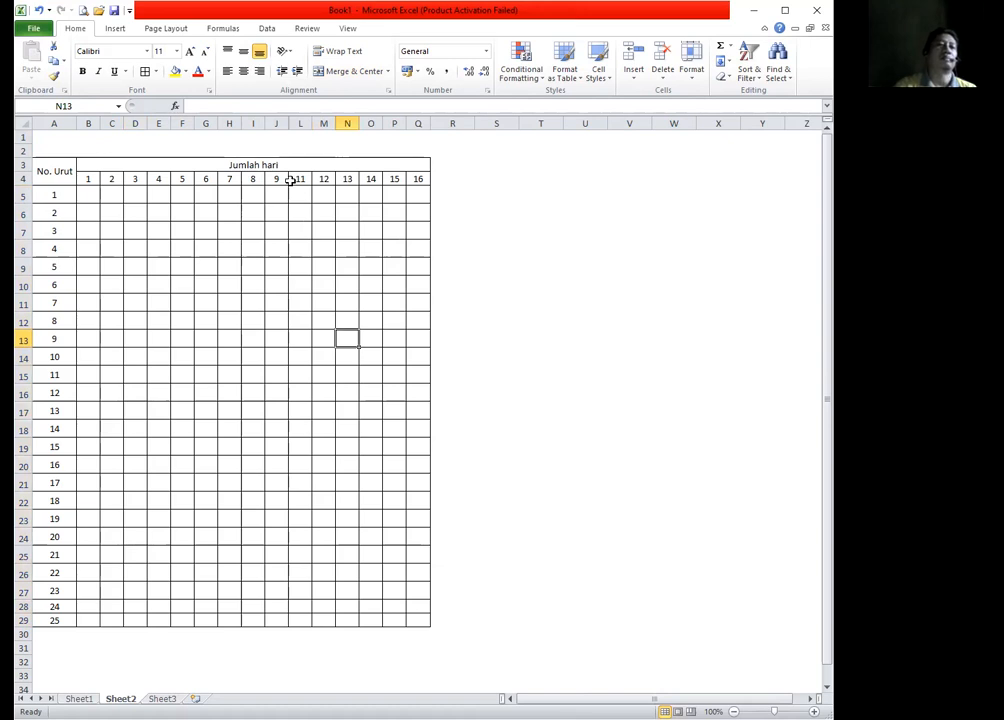
pyautogui.click(491, 322)
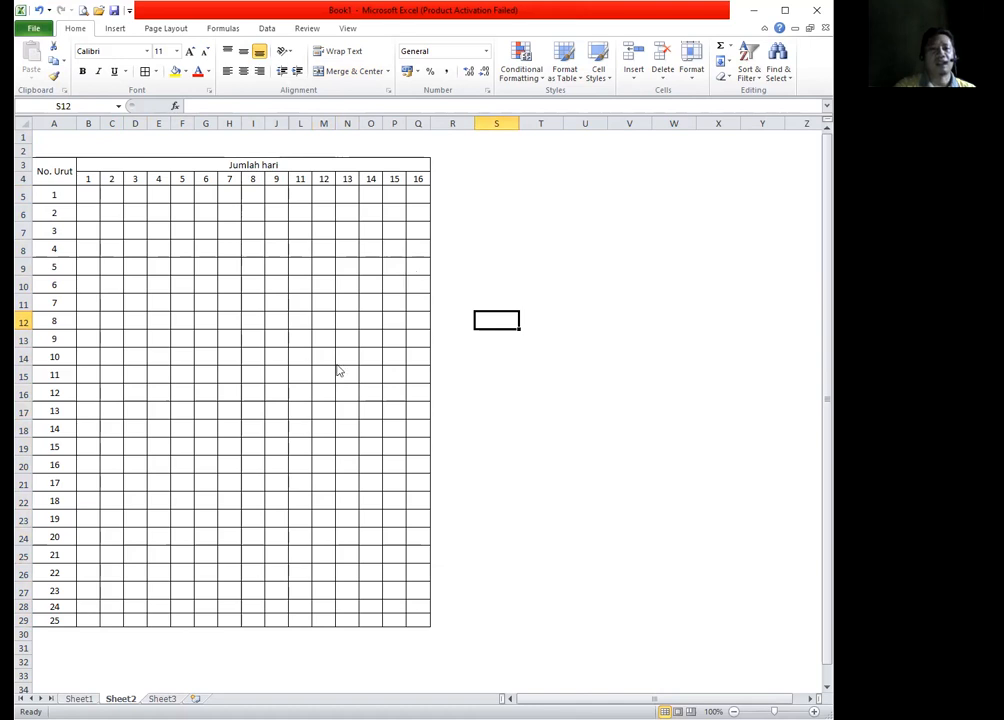
# Unhide column K by selecting its neighbouring columns J and L
pyautogui.rightClick(410, 270)
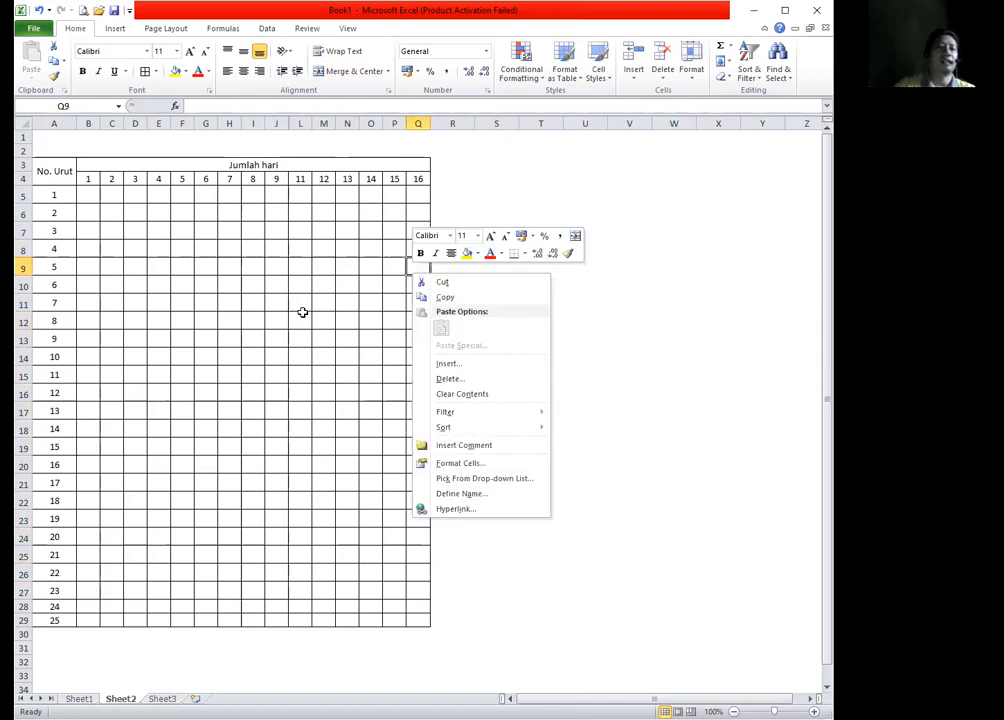
pyautogui.press('Escape')
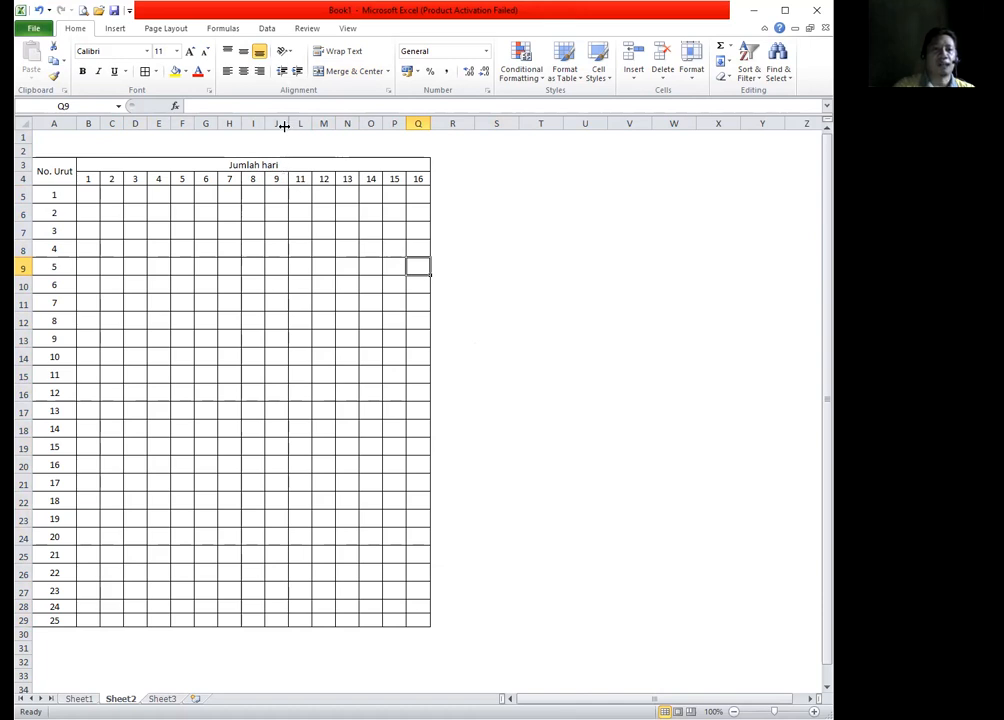
pyautogui.moveTo(277, 122); pyautogui.dragTo(301, 122)
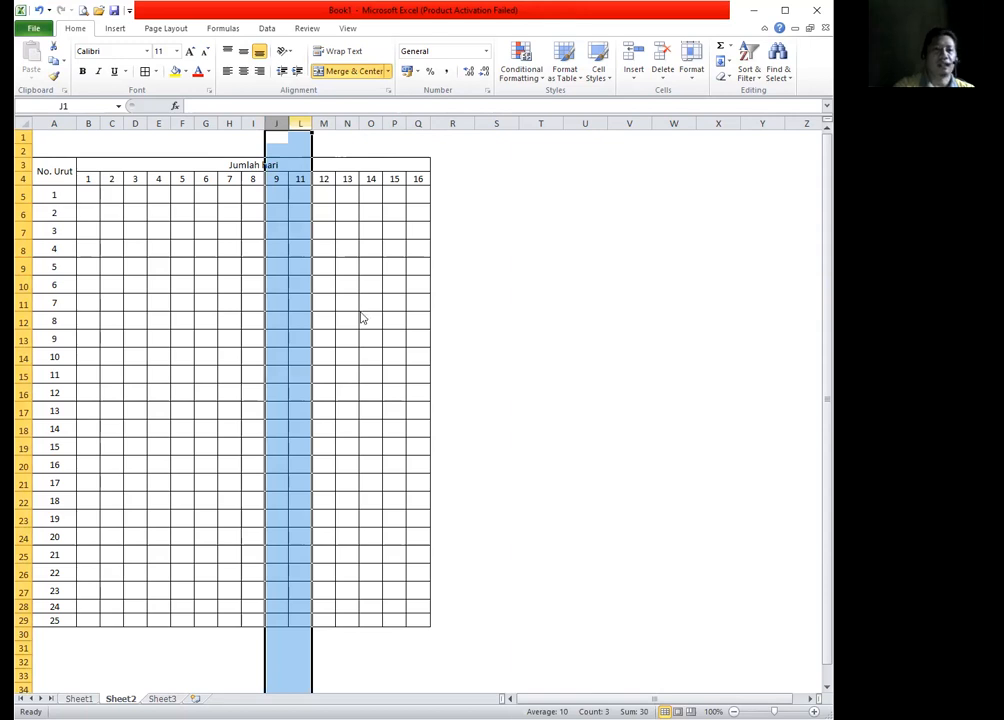
pyautogui.rightClick(303, 124)
pyautogui.click(345, 311)
pyautogui.click(368, 318)
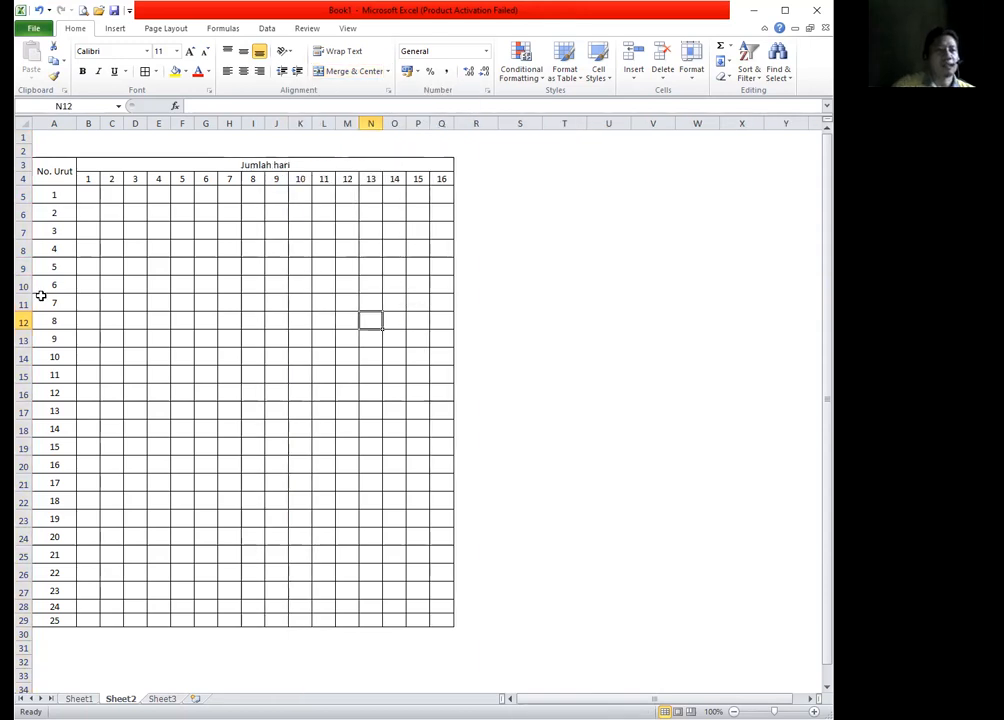
# Hide row 14, which holds number 10
pyautogui.click(23, 358)
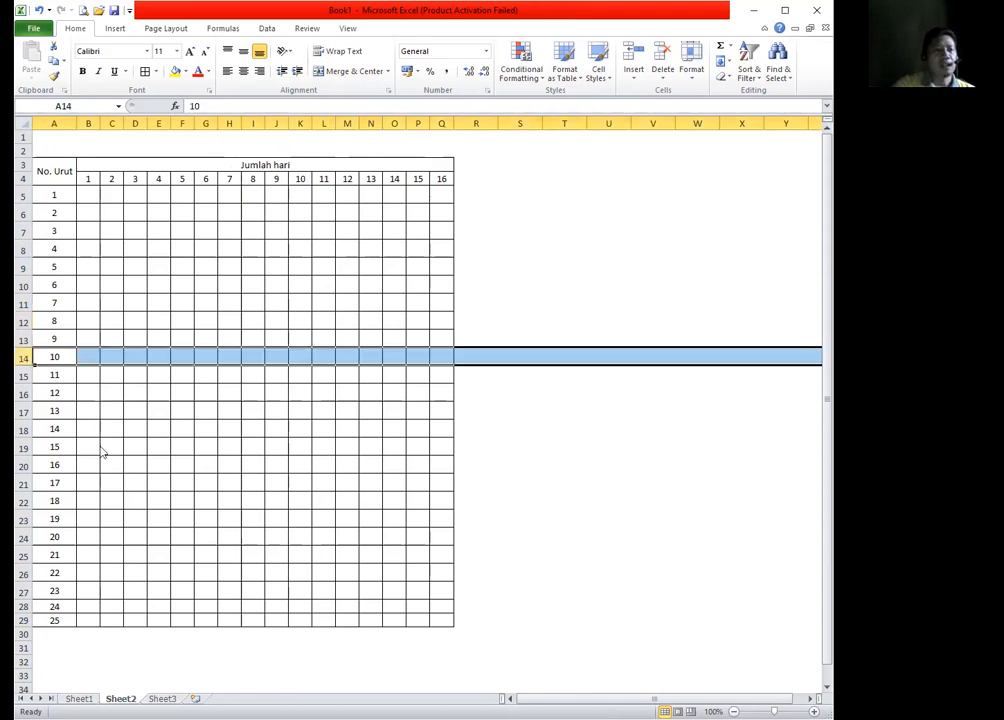
pyautogui.rightClick(27, 359)
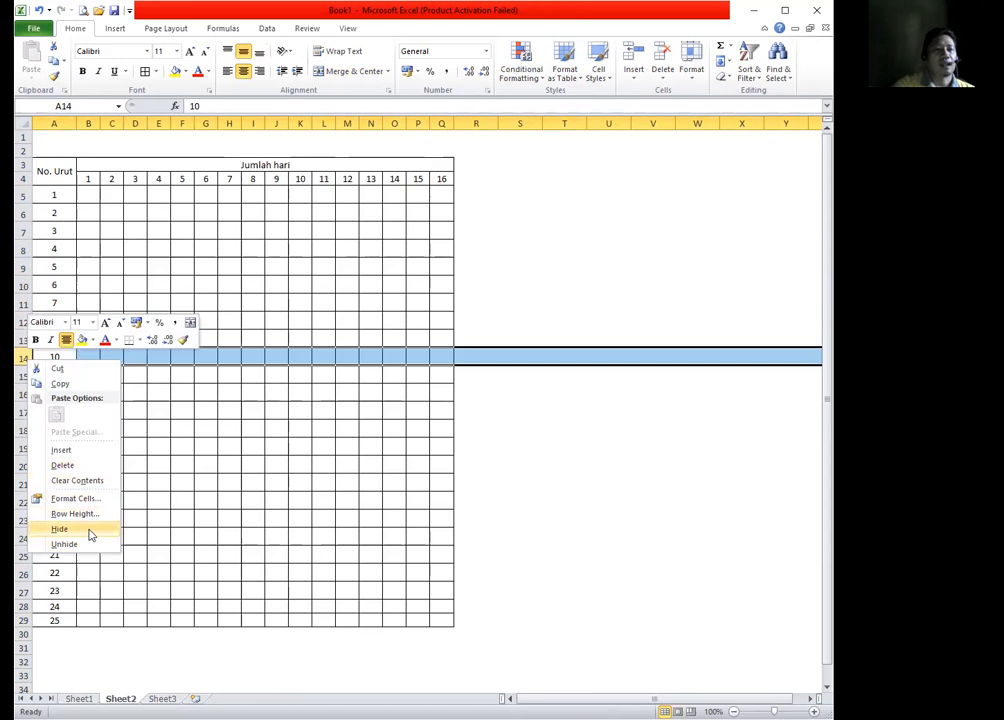
pyautogui.click(89, 530)
pyautogui.click(128, 444)
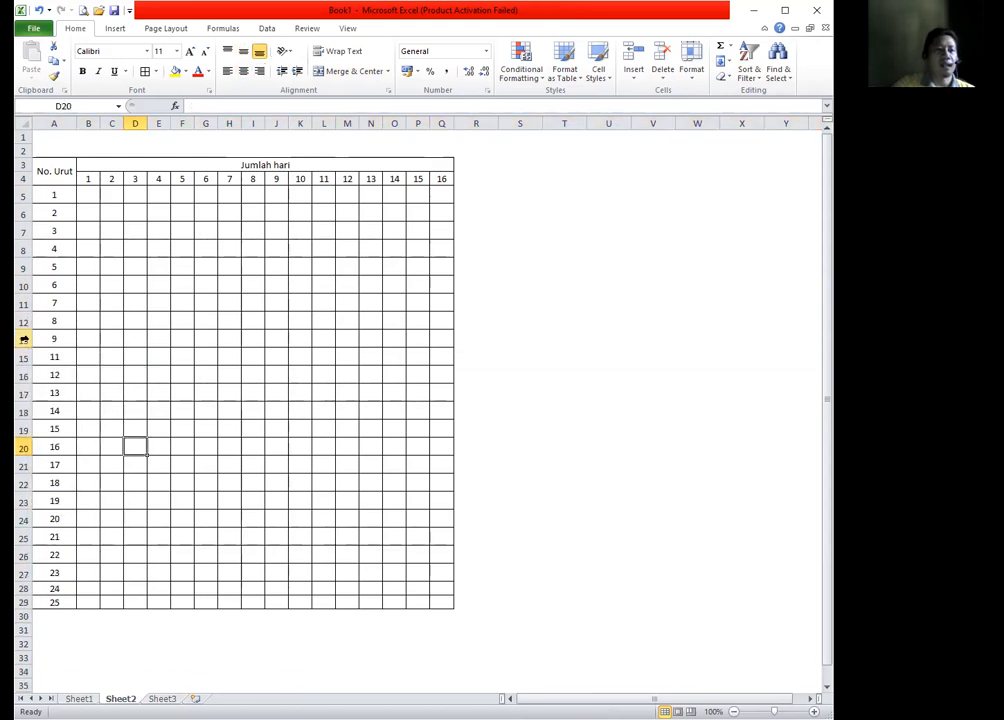
# Unhide row 14 by selecting its neighbouring rows 13 and 15
pyautogui.moveTo(24, 339); pyautogui.dragTo(24, 357)
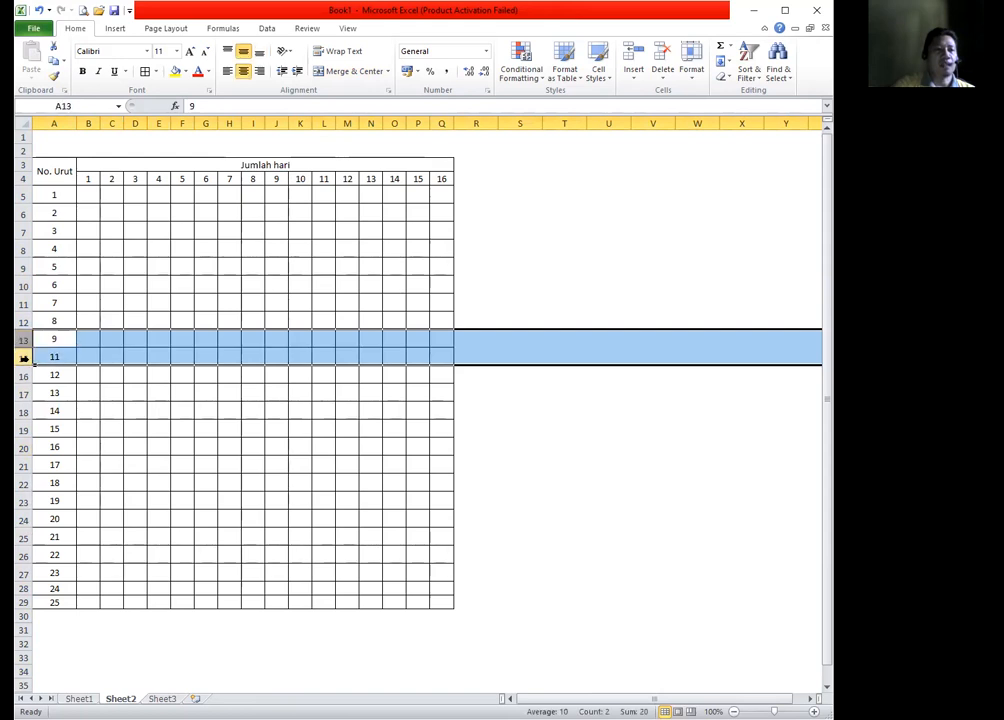
pyautogui.rightClick(24, 358)
pyautogui.click(83, 546)
pyautogui.click(226, 264)
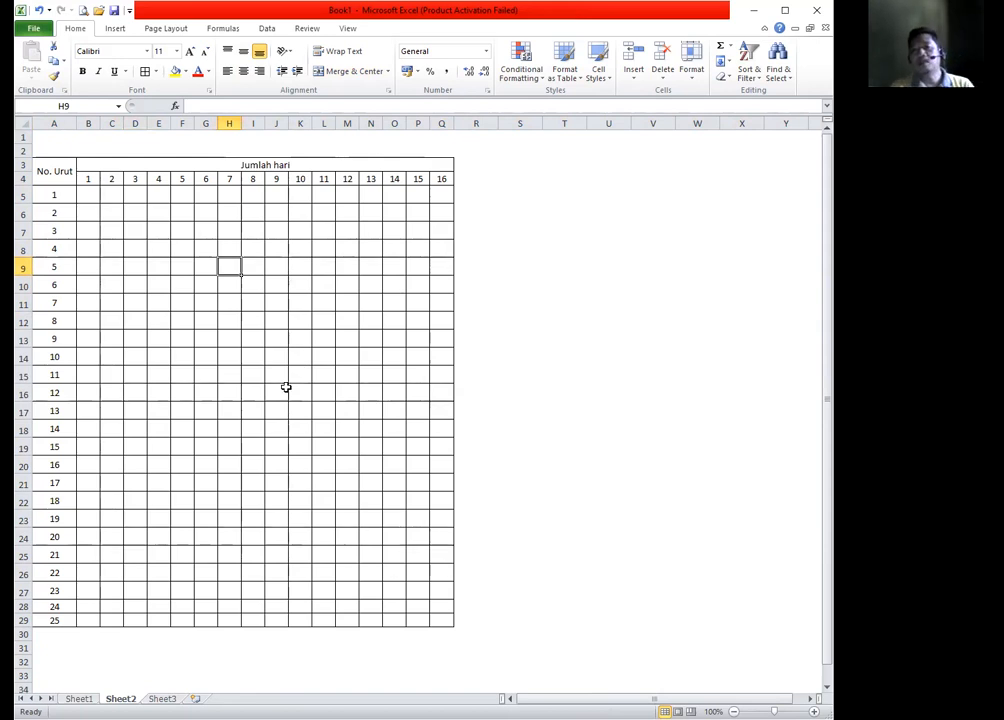
# Show the Format Cells dialog for cells E8 and L9, leaving their formatting as it is
pyautogui.click(201, 288)
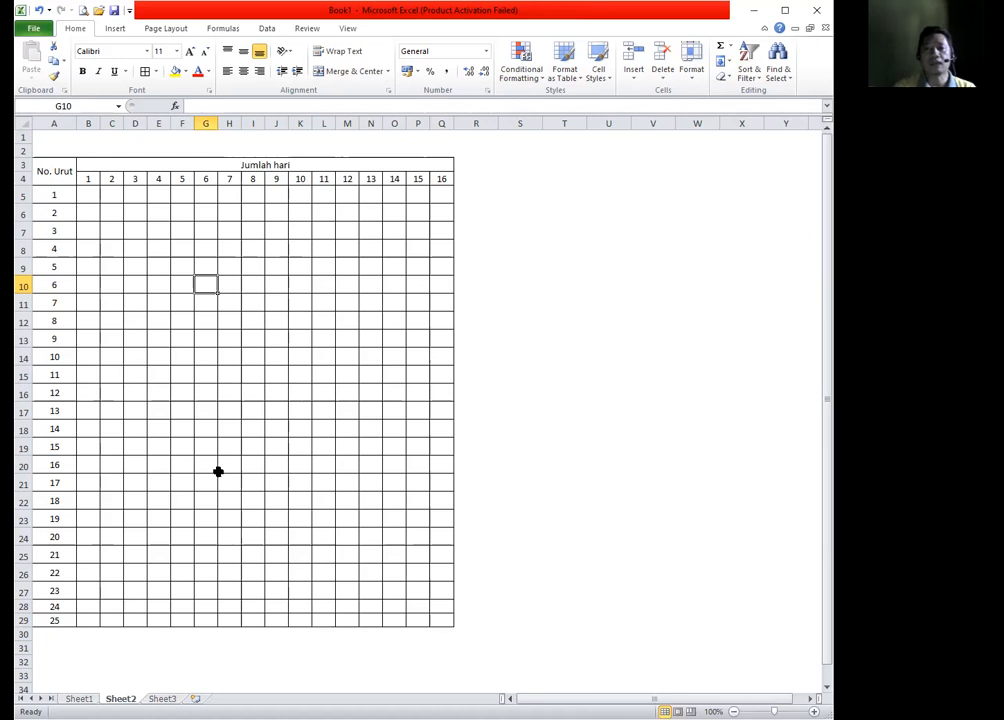
pyautogui.click(153, 246)
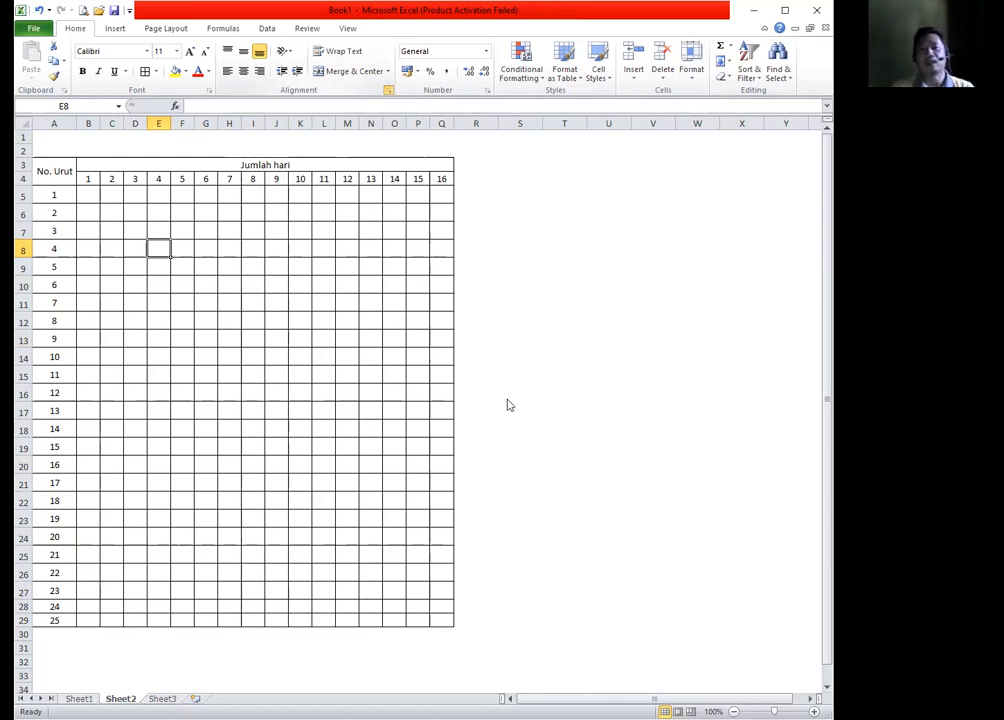
pyautogui.hotkey('ctrl', '1')
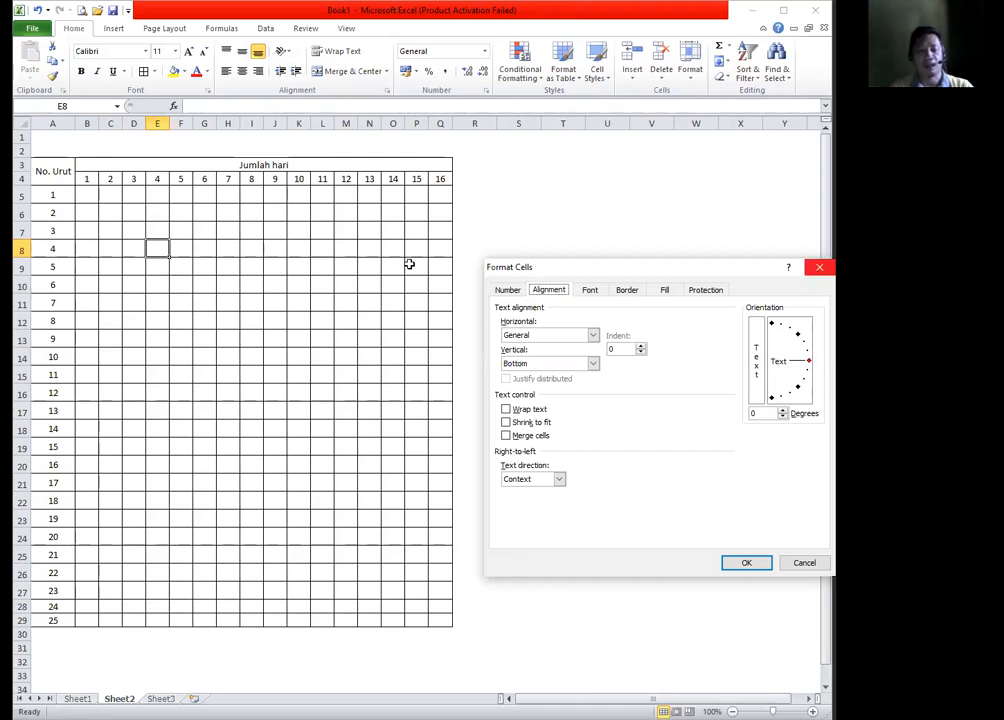
pyautogui.press('Escape')
pyautogui.click(323, 271)
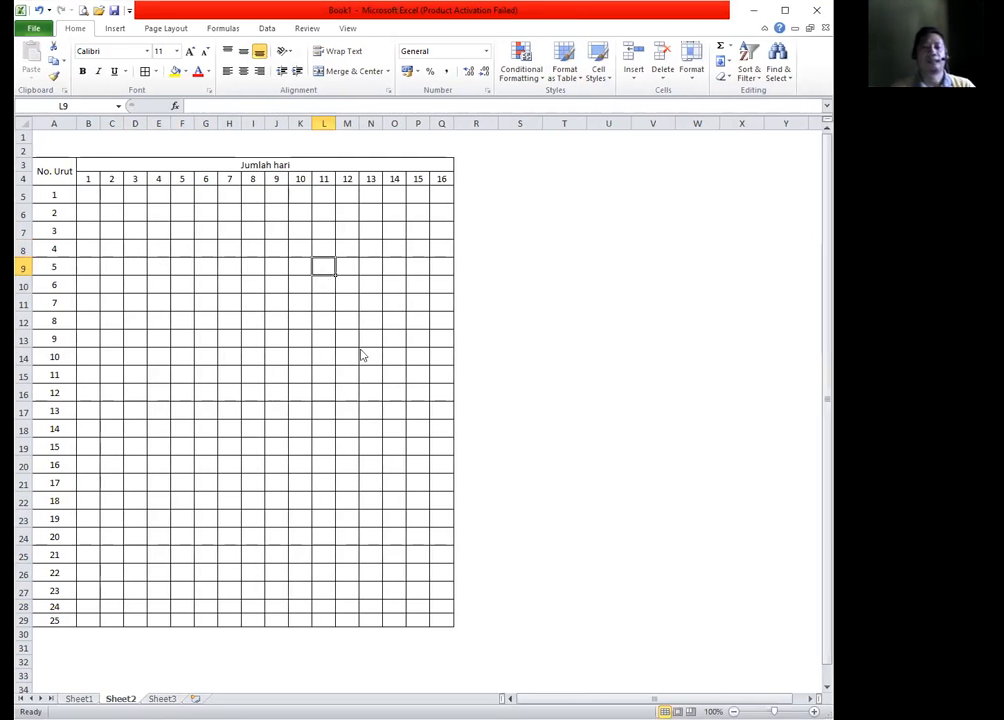
pyautogui.hotkey('ctrl', '1')
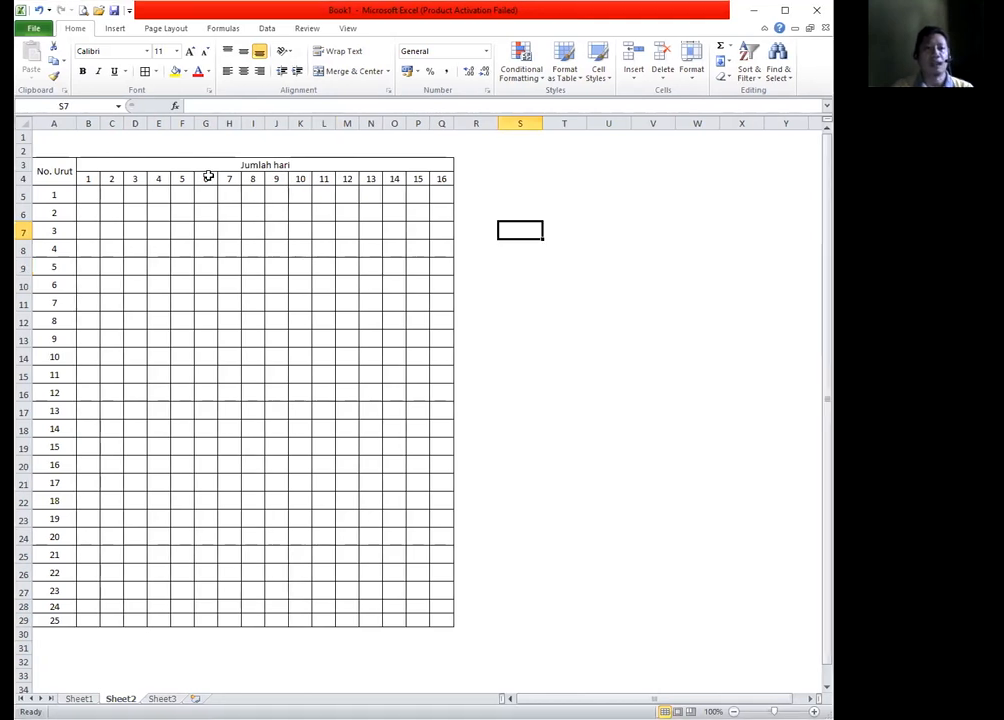
# Examine the number, alignment, font, border and fill options of the Format Cells dialog for cell S9, leaving its formatting as it is
pyautogui.press('Down')
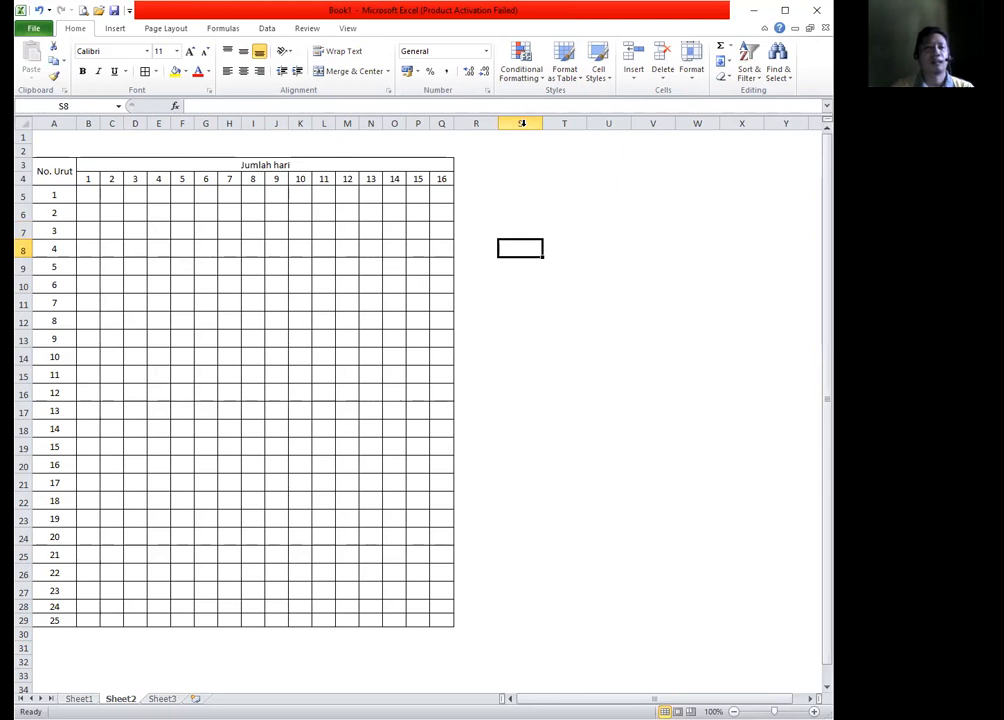
pyautogui.click(521, 123)
pyautogui.click(509, 268)
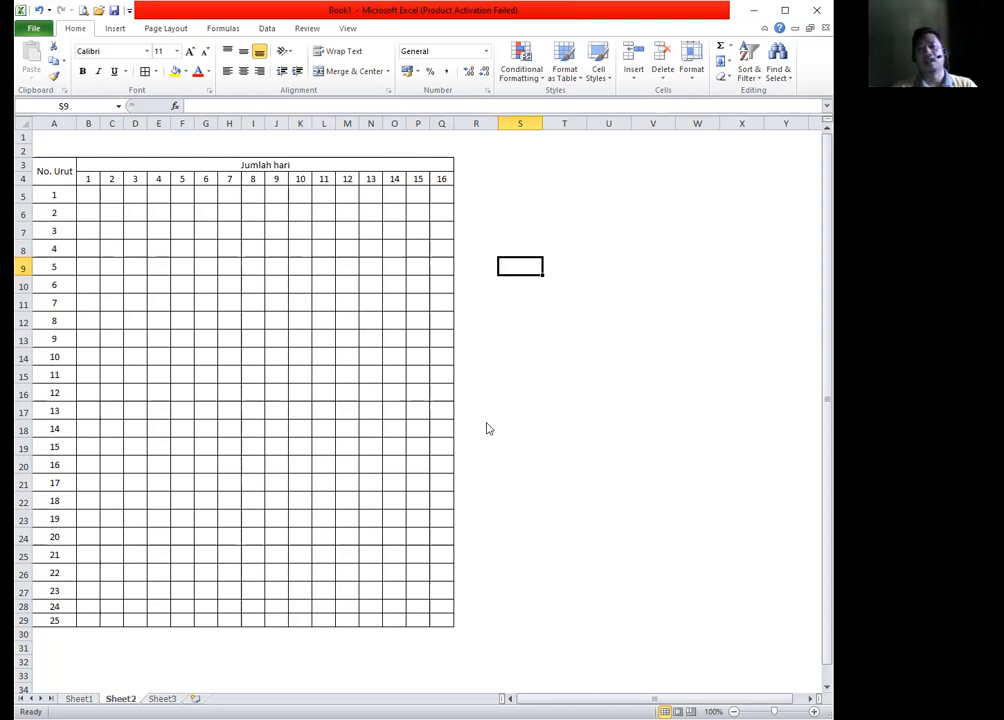
pyautogui.hotkey('ctrl', '1')
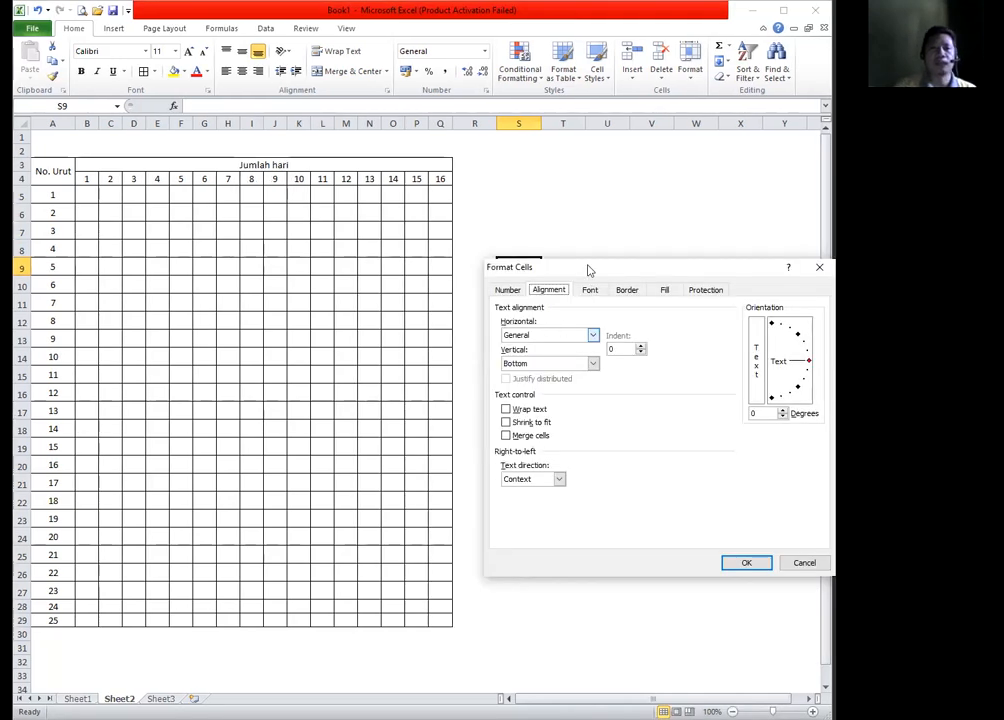
pyautogui.moveTo(590, 270); pyautogui.dragTo(567, 214)
pyautogui.click(484, 235)
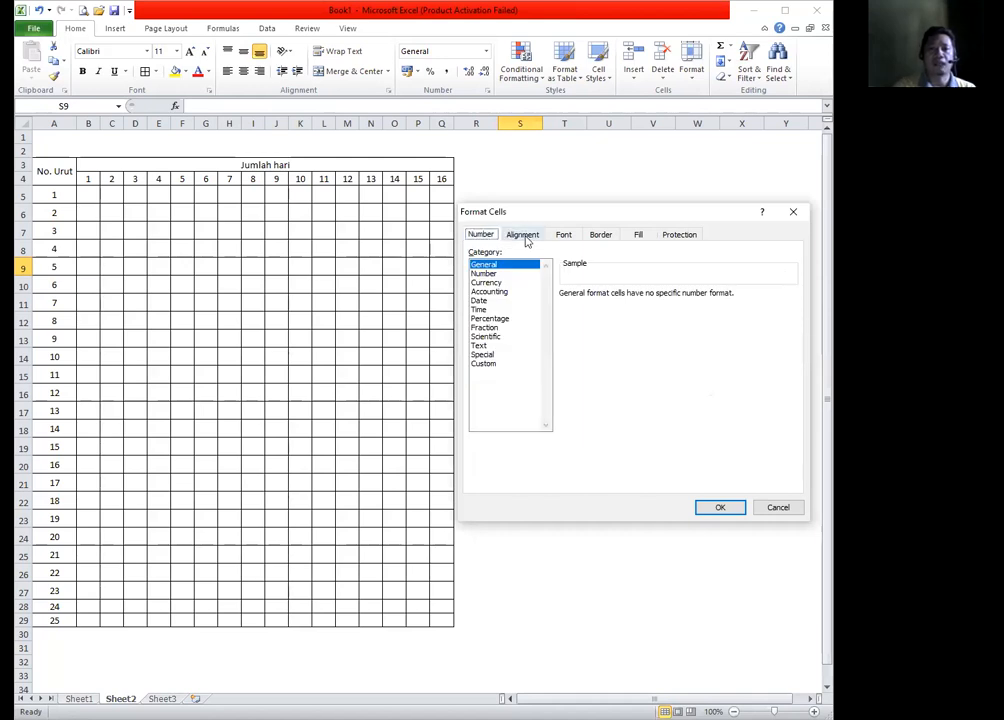
pyautogui.click(526, 239)
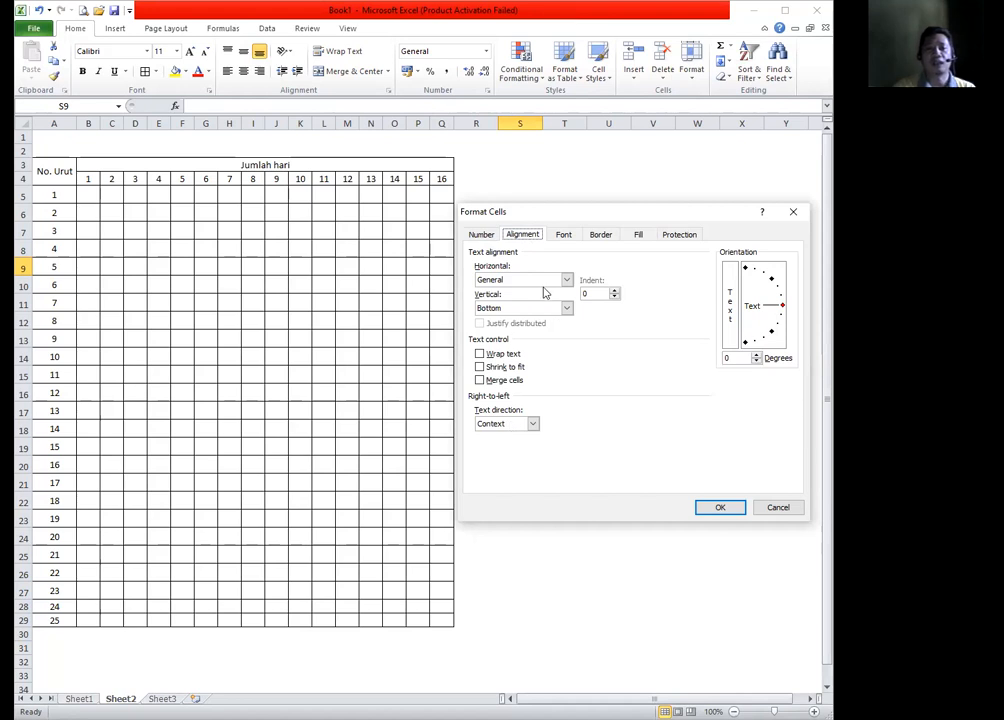
pyautogui.click(563, 236)
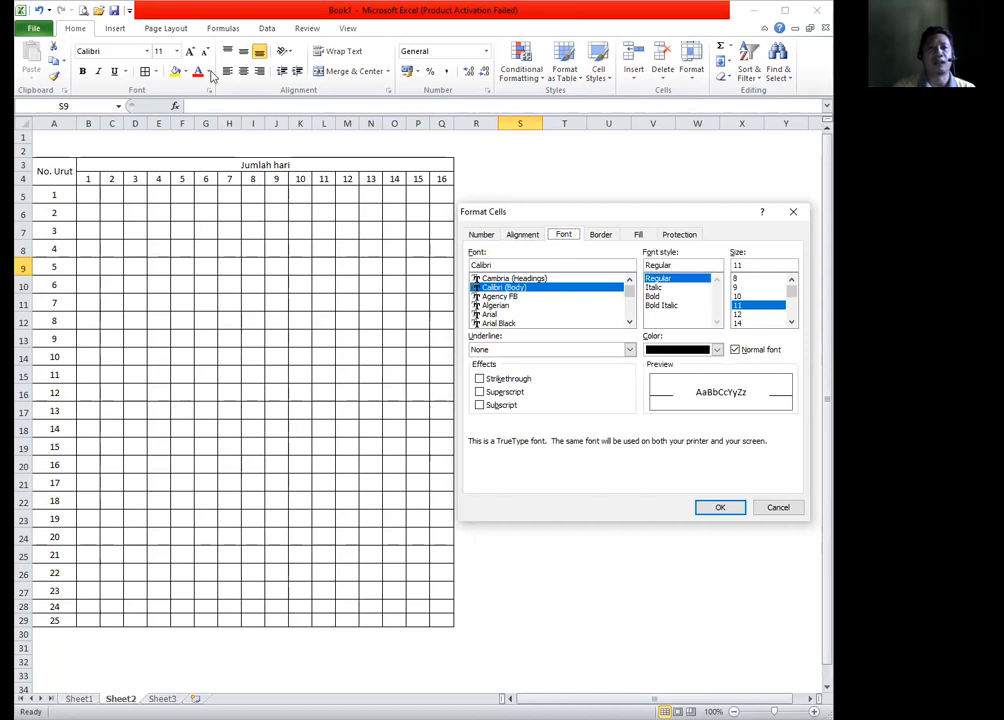
pyautogui.click(600, 235)
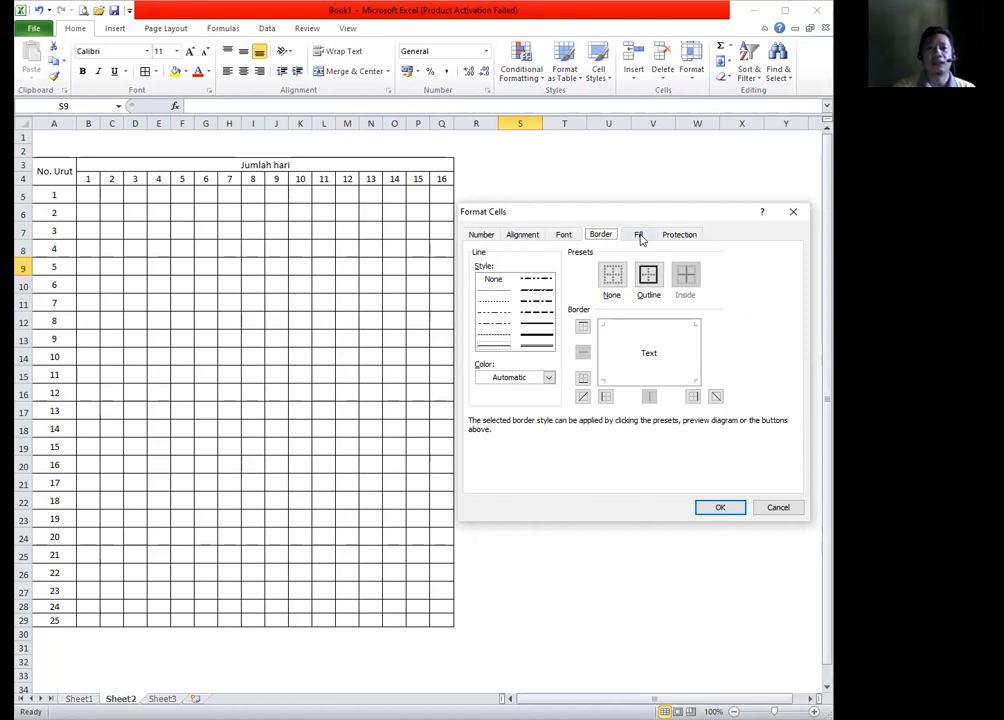
pyautogui.click(638, 235)
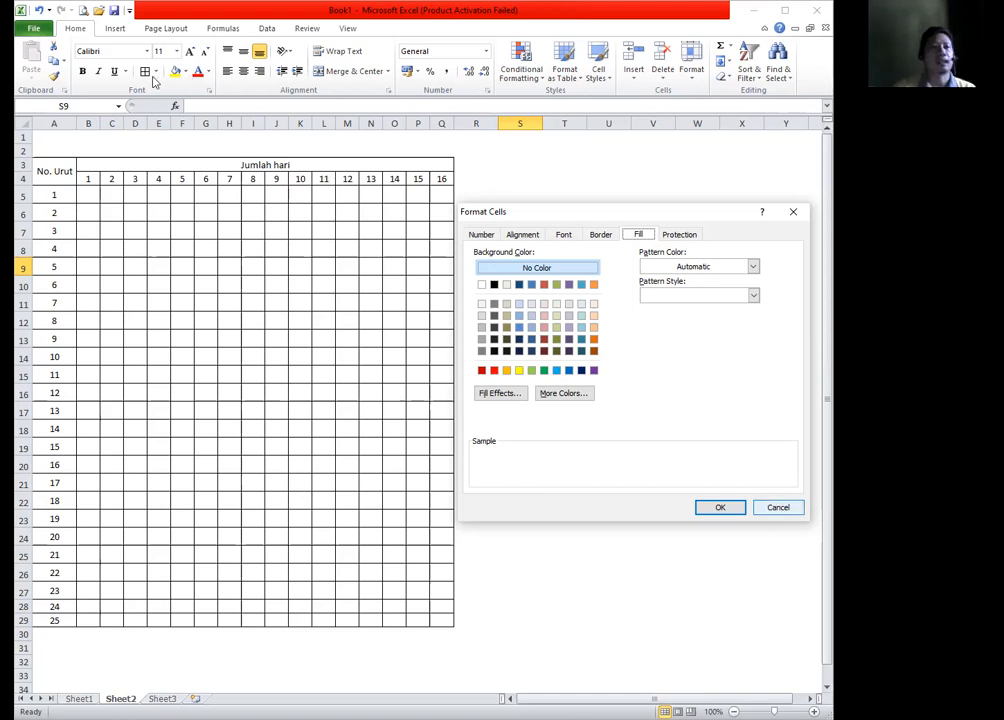
pyautogui.press('Escape')
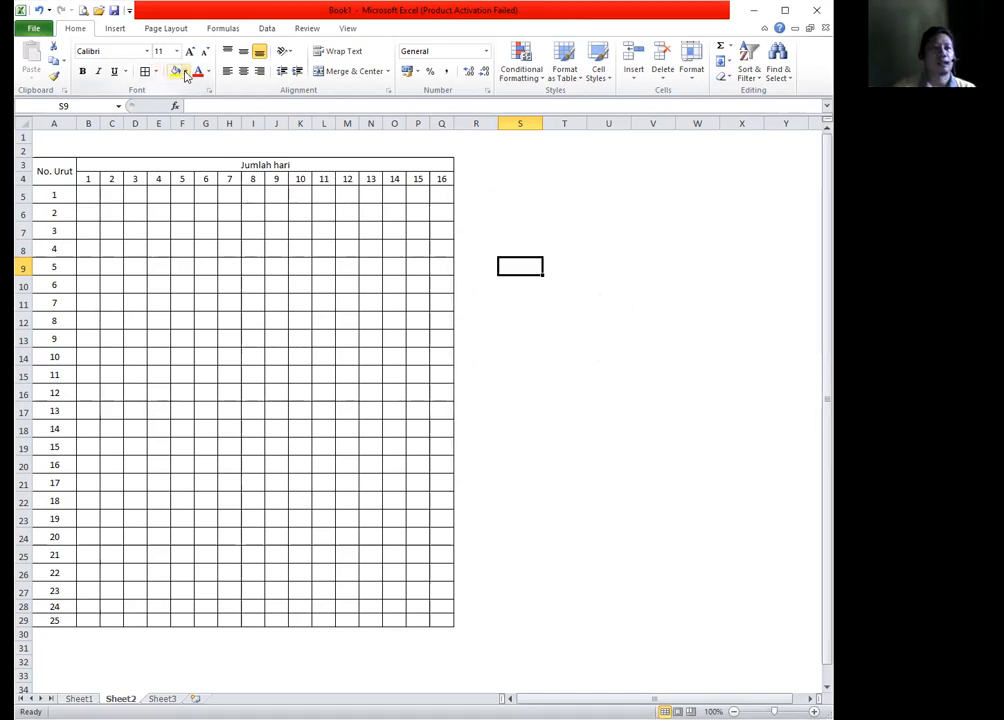
# Show the fill colour choices and the border options, including More Borders, for cell S9 without applying any
pyautogui.click(186, 76)
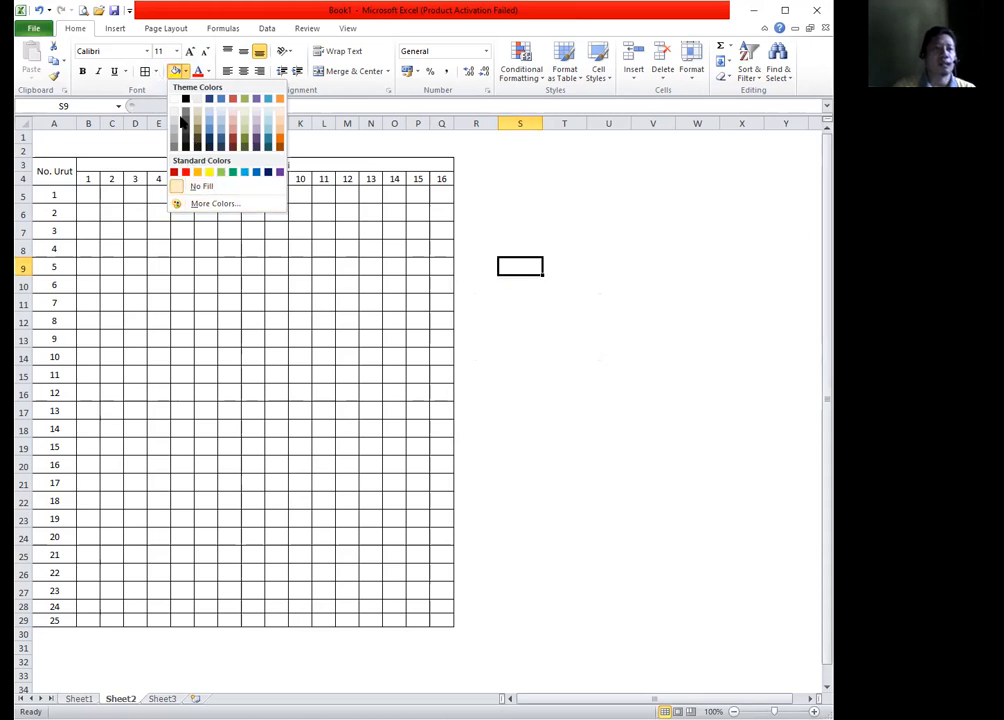
pyautogui.click(155, 71)
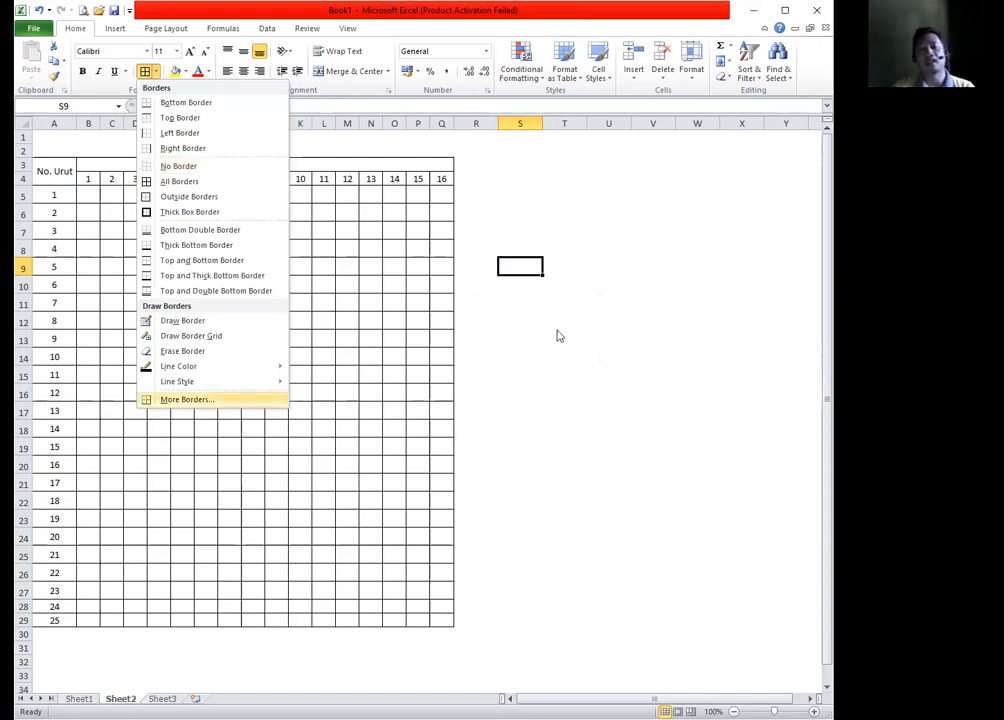
pyautogui.press('Return')
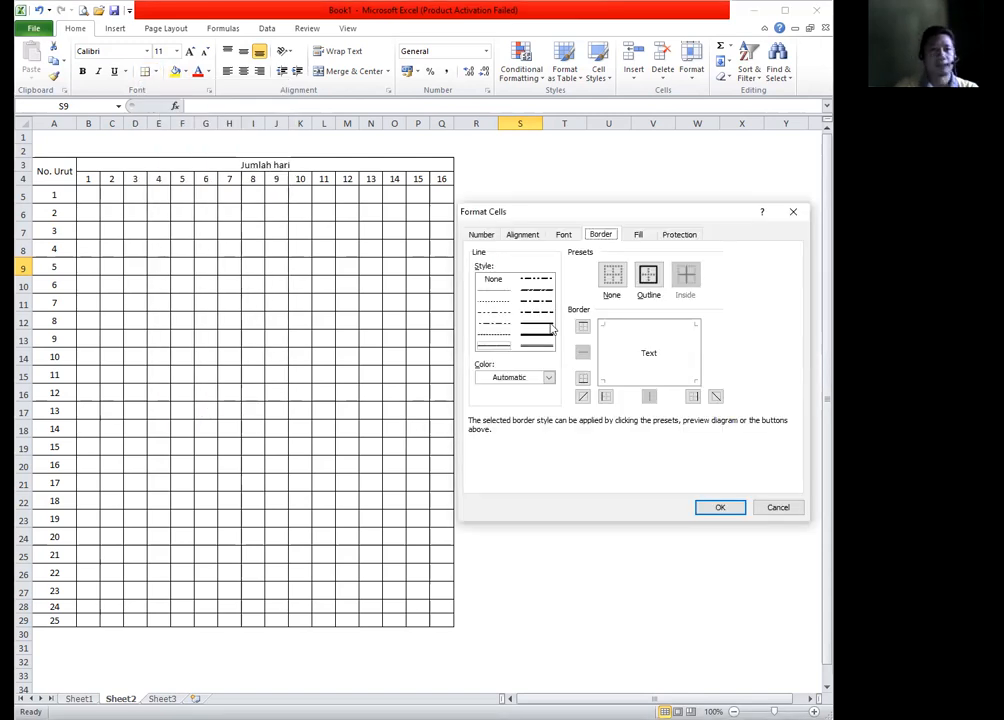
pyautogui.click(772, 509)
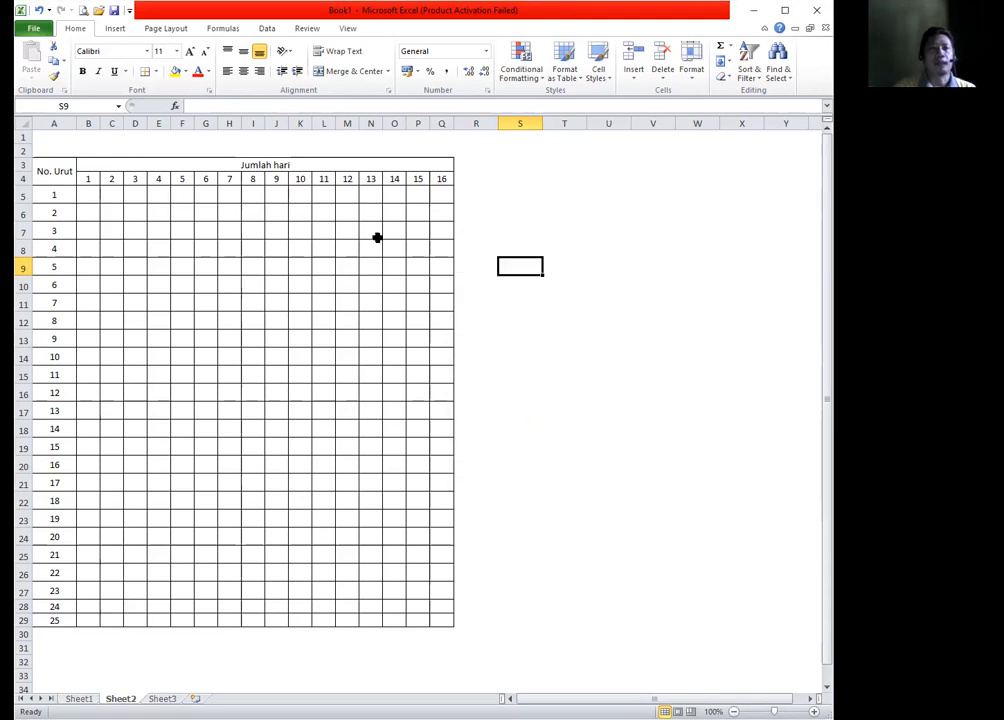
pyautogui.click(157, 73)
pyautogui.click(618, 246)
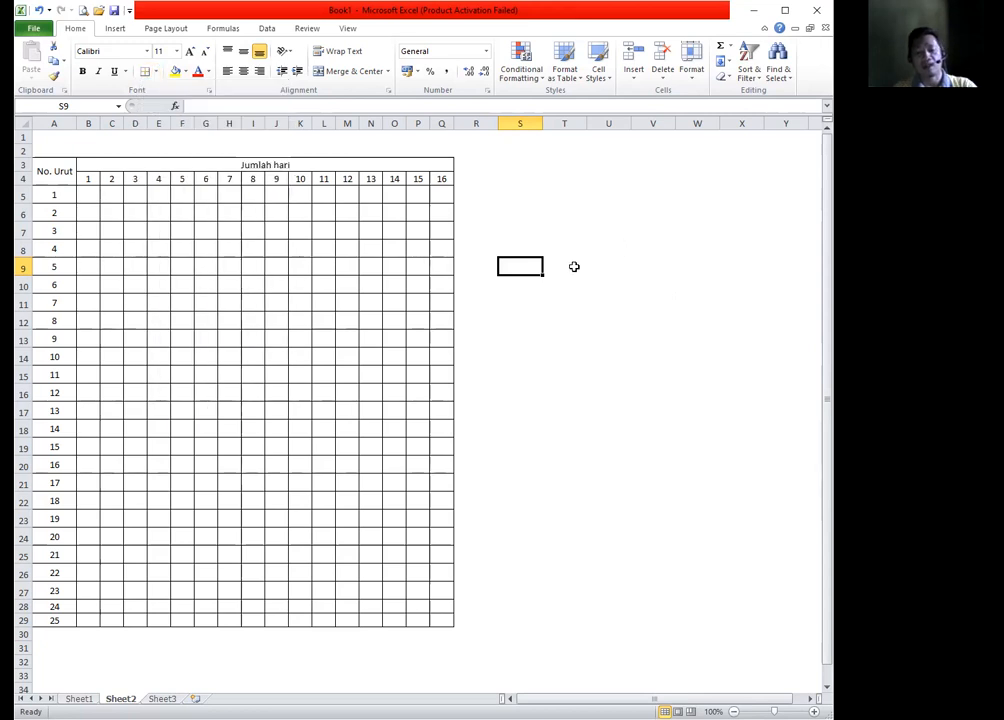
# Review the border line colours, number categories and alignment settings in Format Cells for cell S9, discarding any changes
pyautogui.hotkey('ctrl', '1')
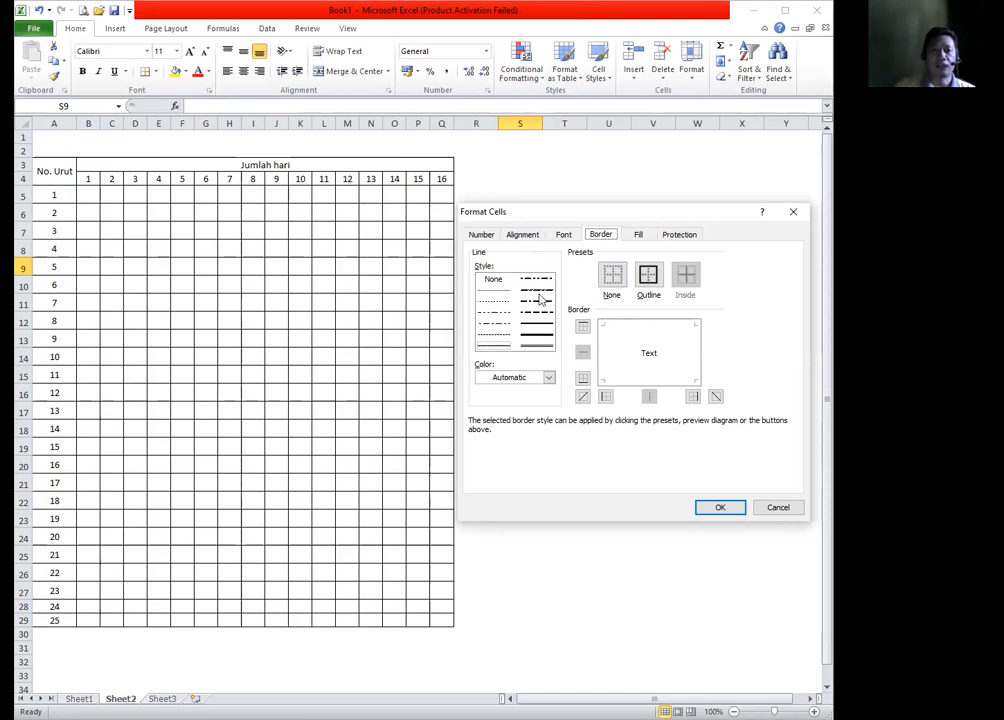
pyautogui.click(549, 379)
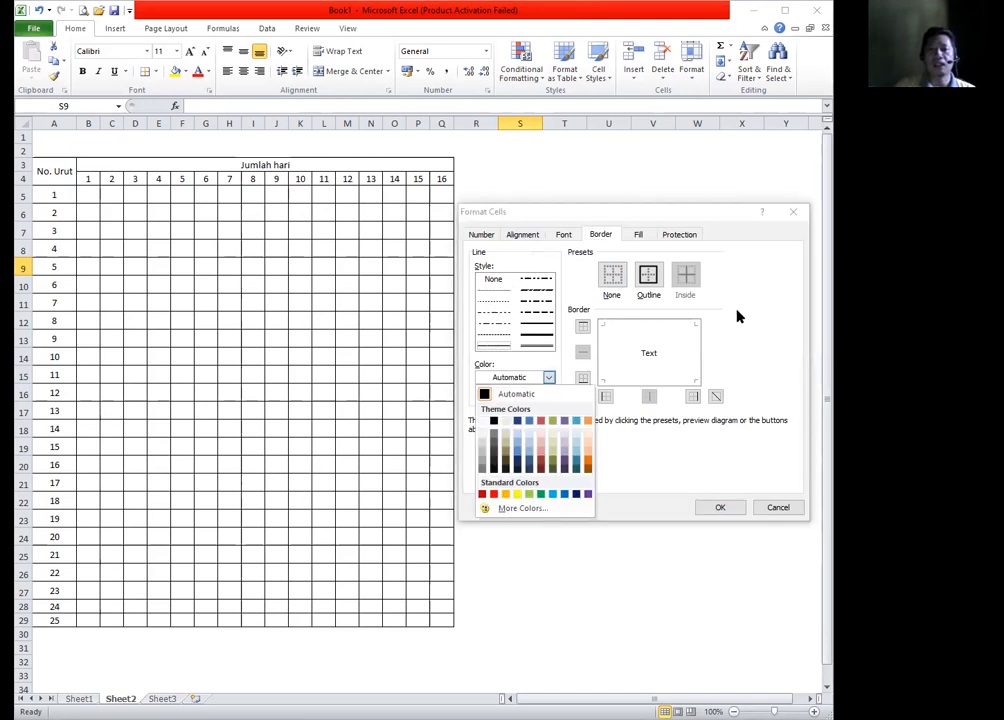
pyautogui.click(606, 332)
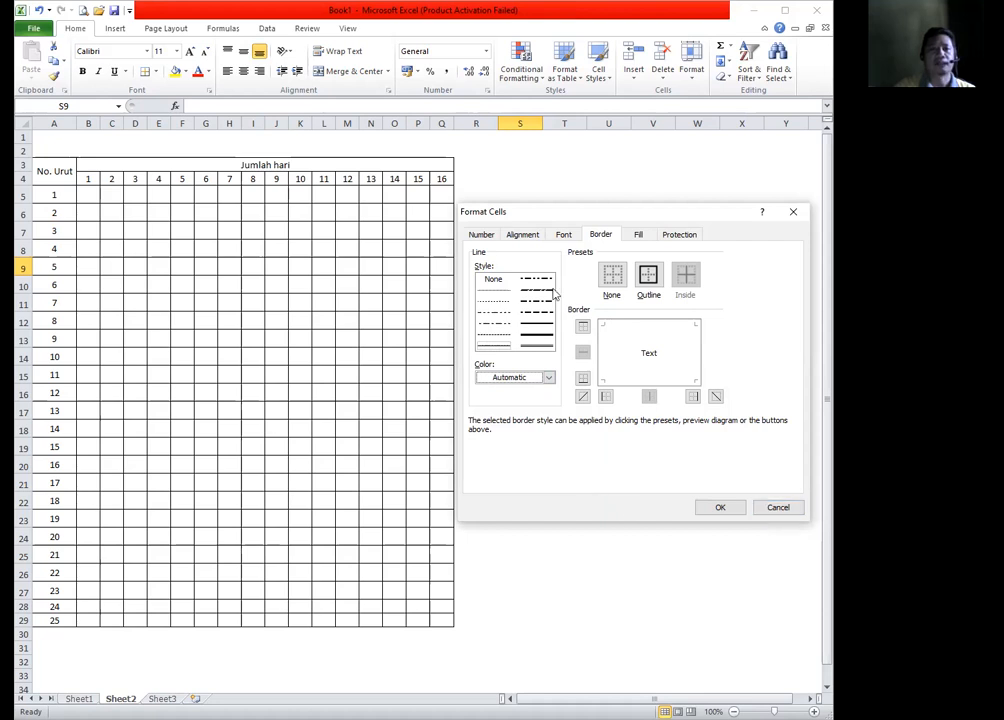
pyautogui.click(482, 236)
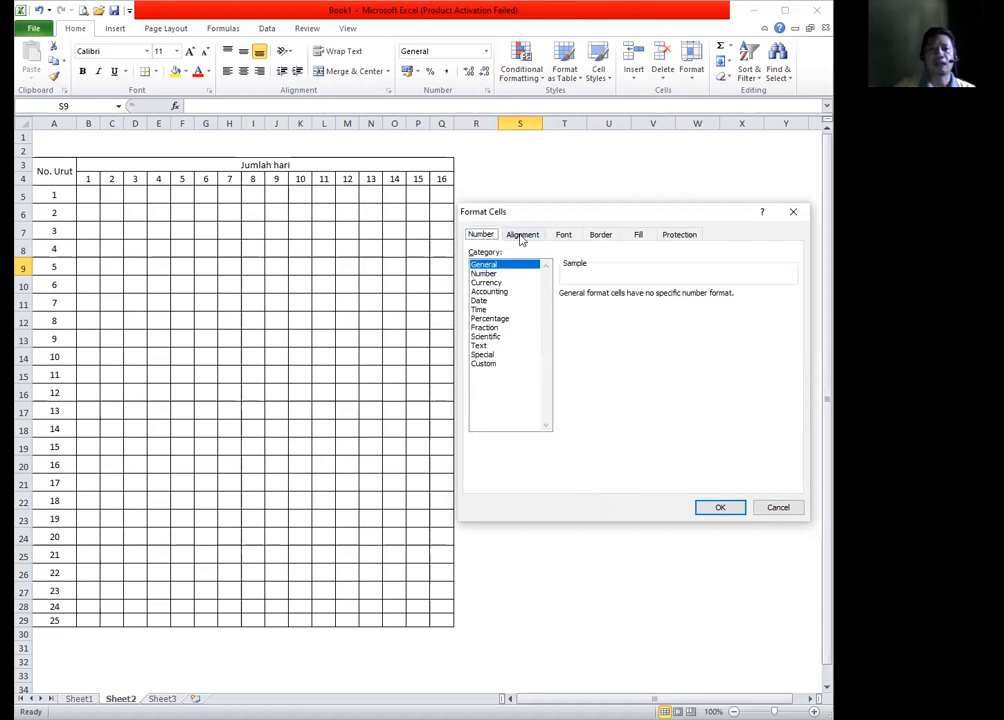
pyautogui.click(521, 238)
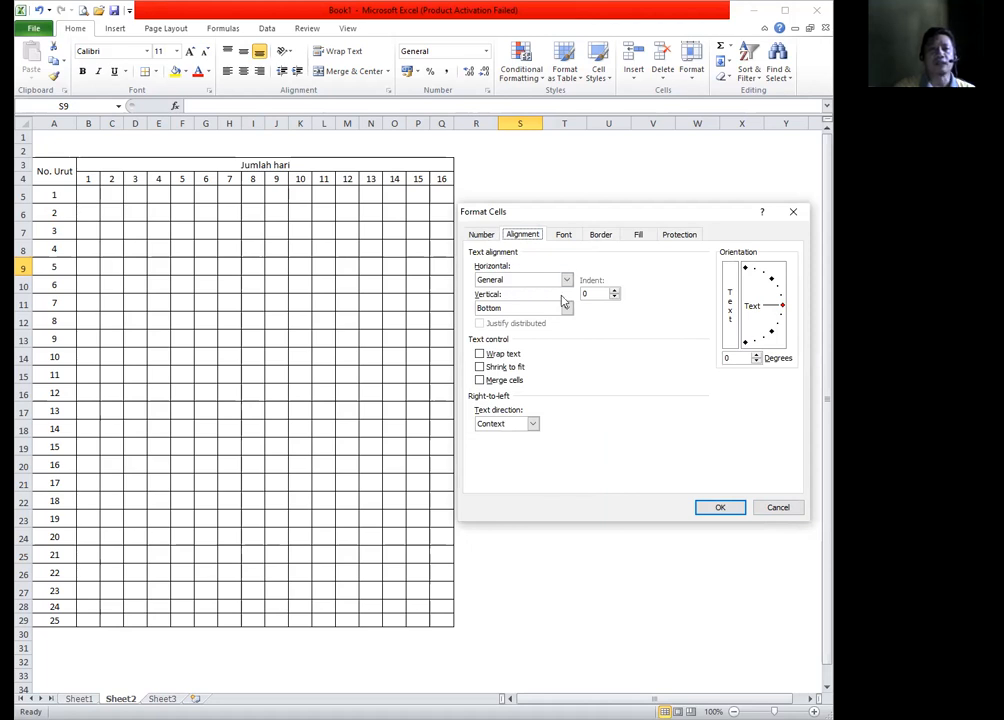
pyautogui.click(786, 510)
pyautogui.press('Escape')
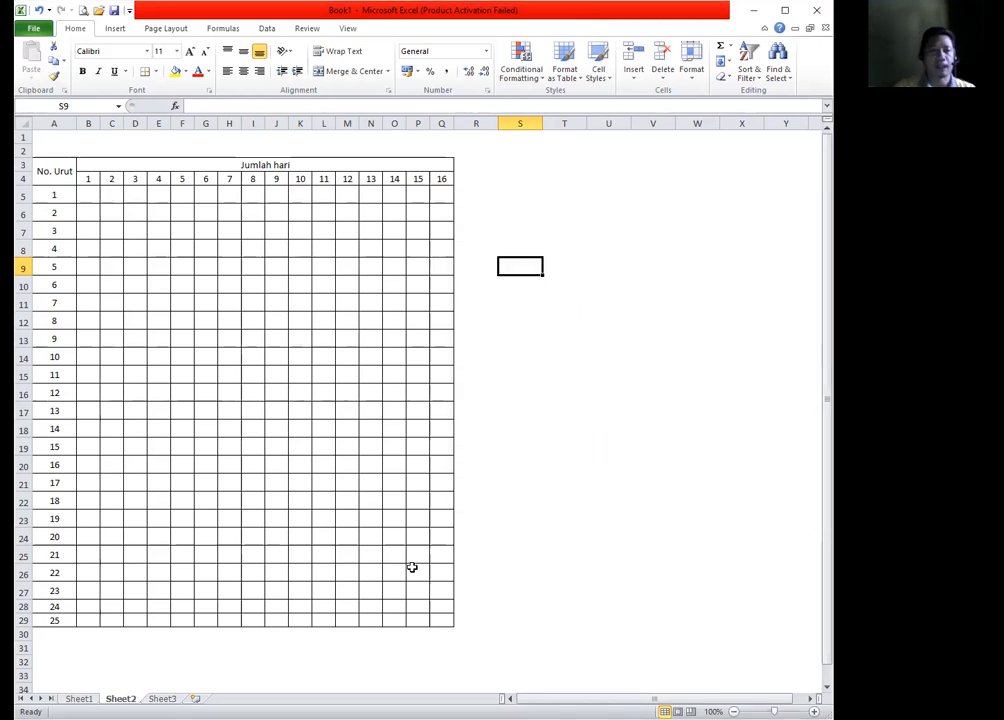
# On Sheet3, enter the headings "No. Urut" in B4 and "Nama Pegawai" in C4
pyautogui.click(164, 698)
pyautogui.click(110, 178)
pyautogui.write('No. Urut')
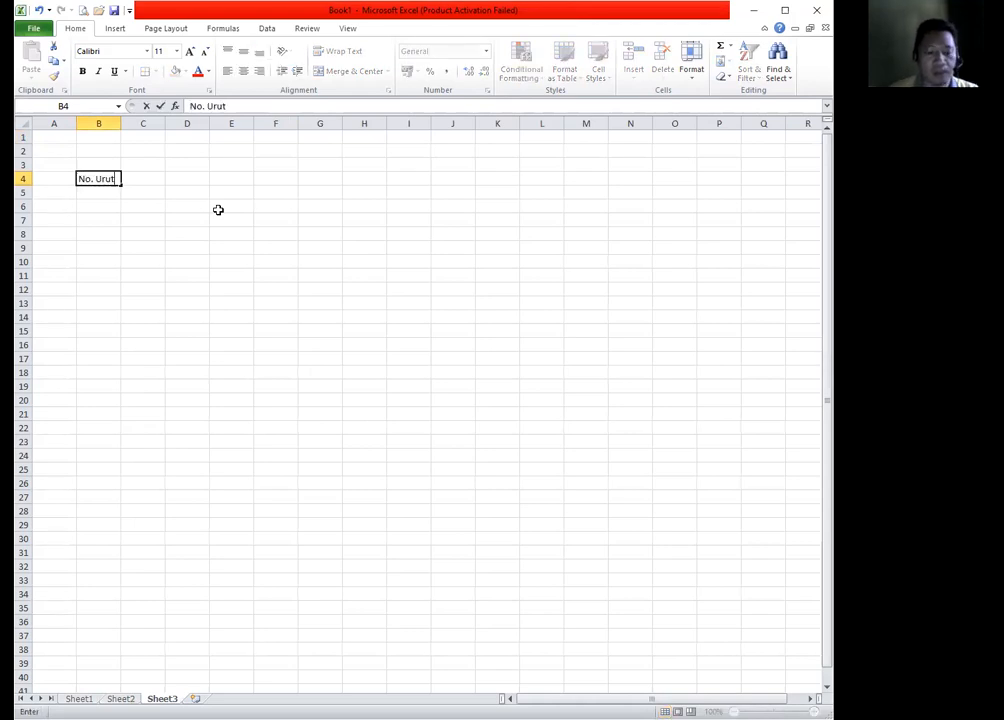
pyautogui.press('Tab')
pyautogui.write('Nama ')
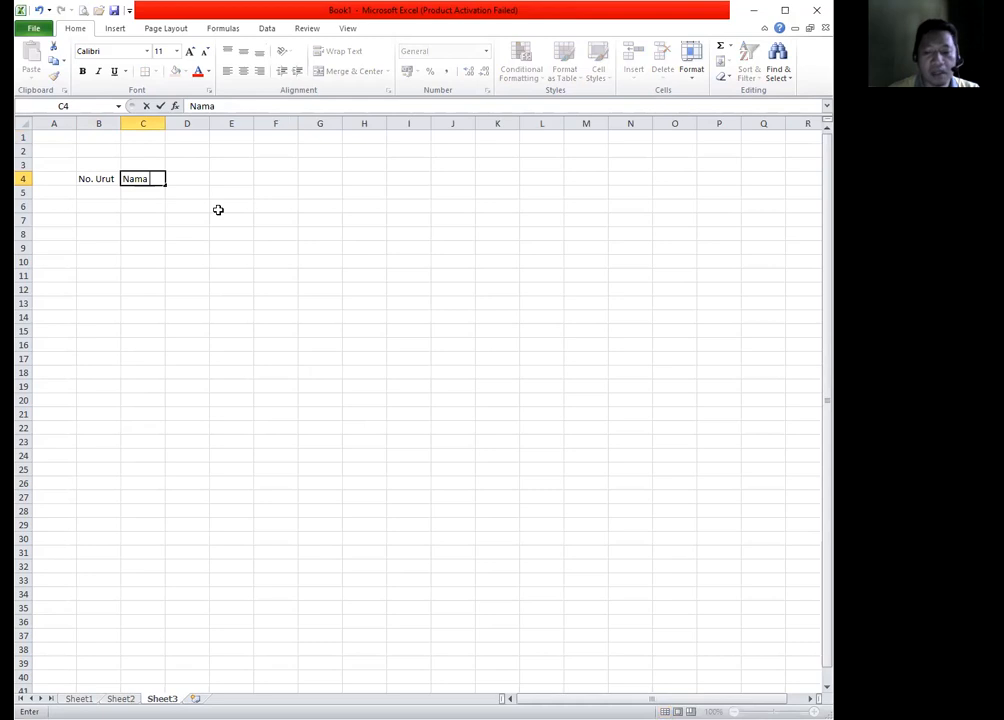
pyautogui.write('Pegawai')
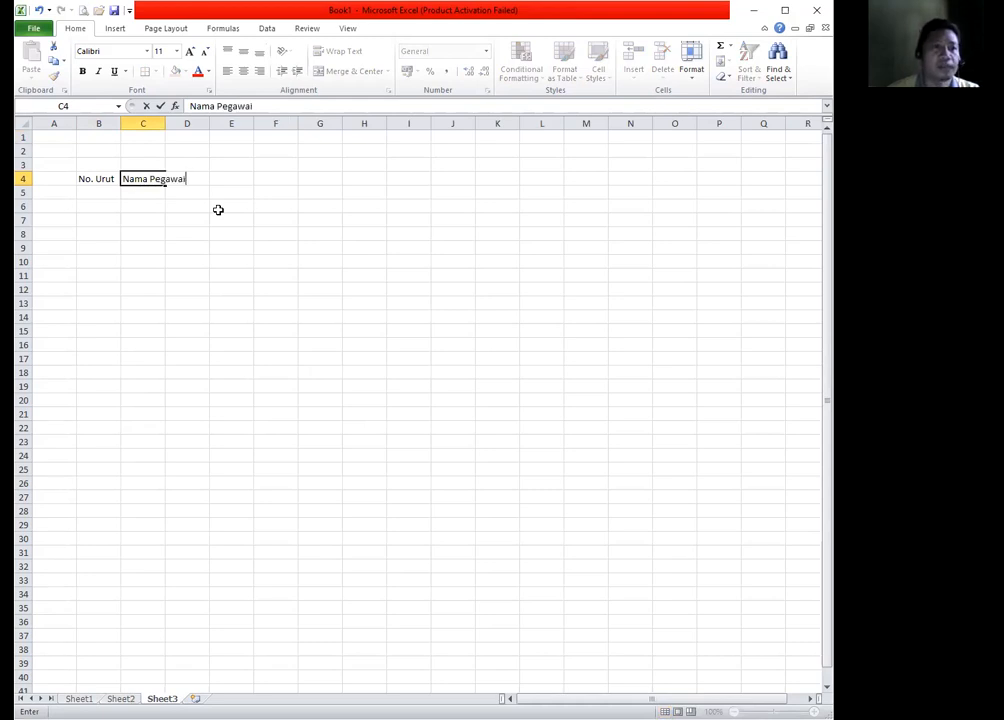
pyautogui.press('Tab')
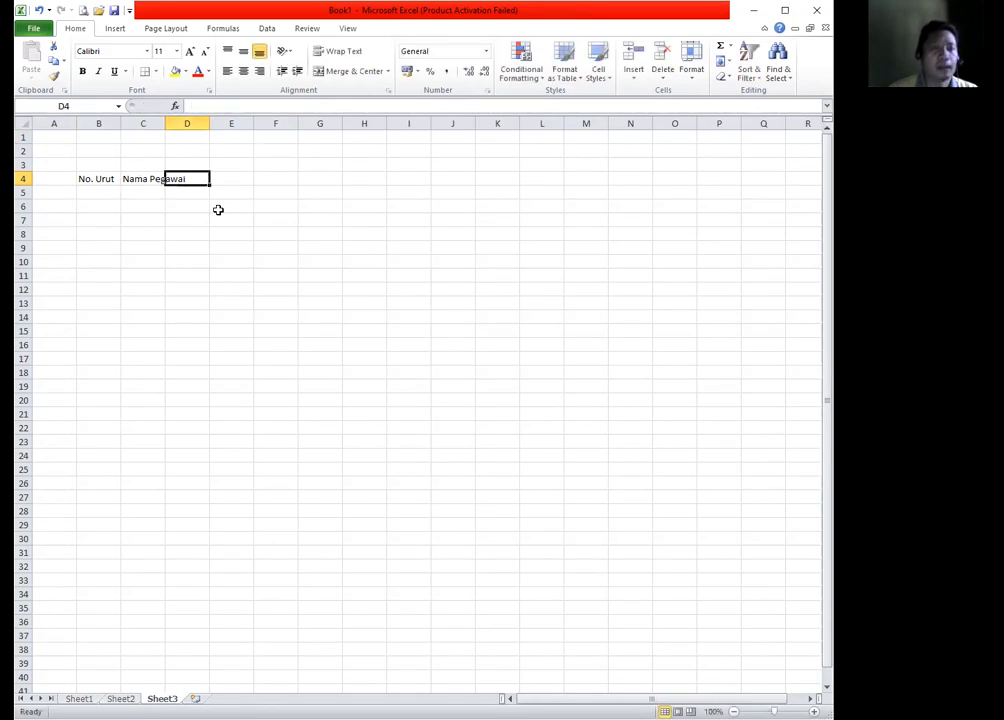
# Enter the headings "Tempat Tanggla Lahir" in D4 and "Gaji Pokok" in E4
pyautogui.write('Tempa')
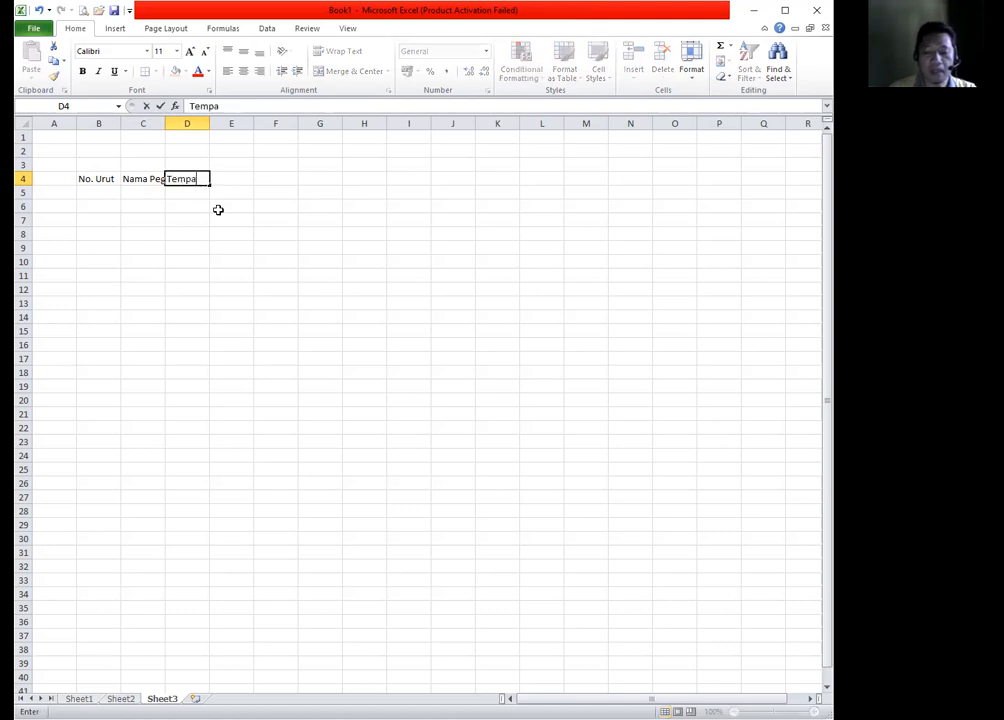
pyautogui.write('t Tanggla Lahir')
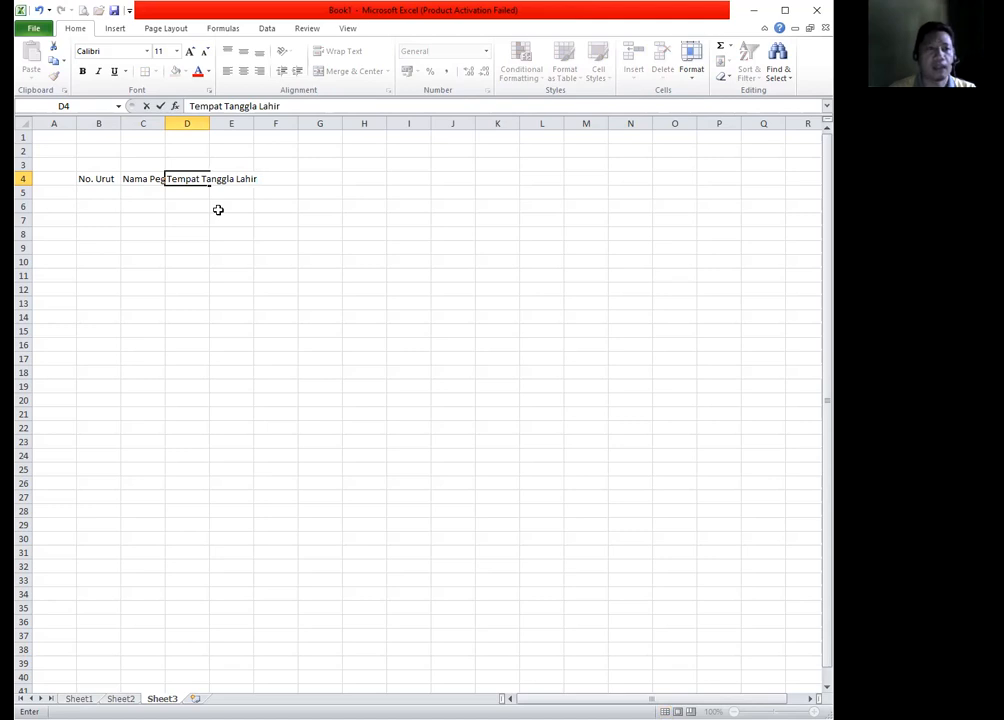
pyautogui.press('Tab')
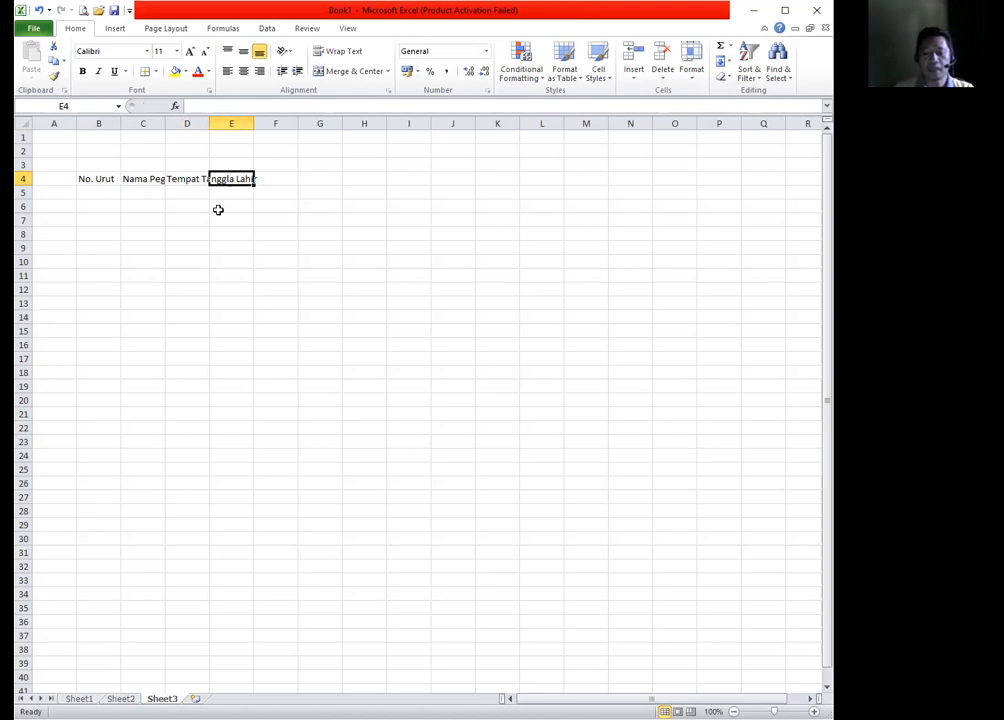
pyautogui.write('Gaji Pokok')
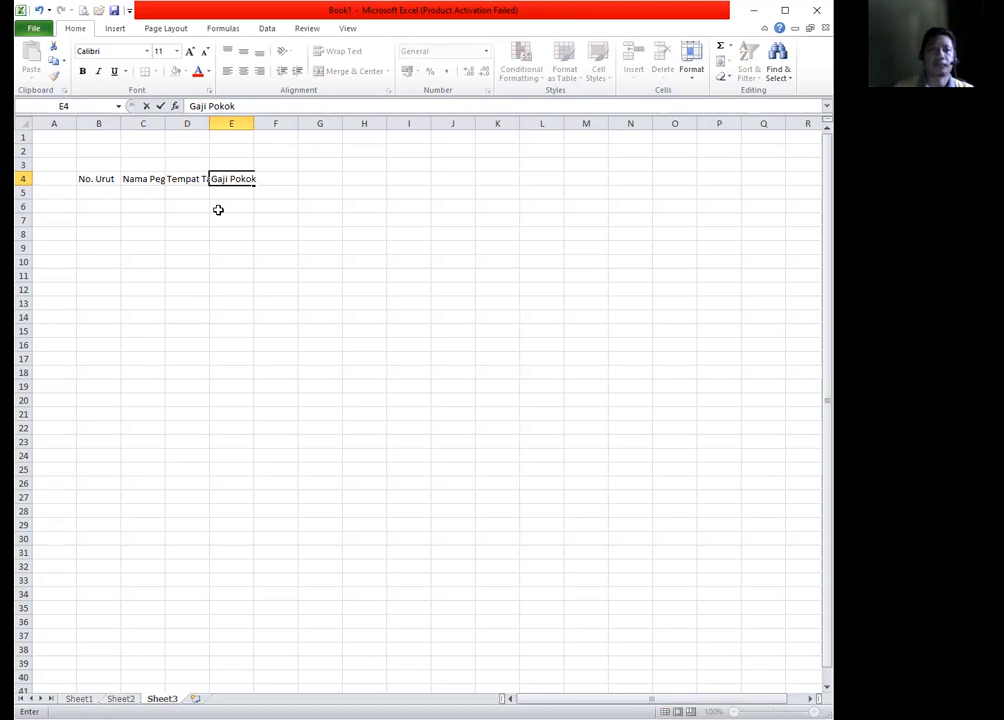
pyautogui.press('Return')
pyautogui.press('Right')
# Auto-fit the widths of columns C, D and E to their headings
pyautogui.click(150, 178)
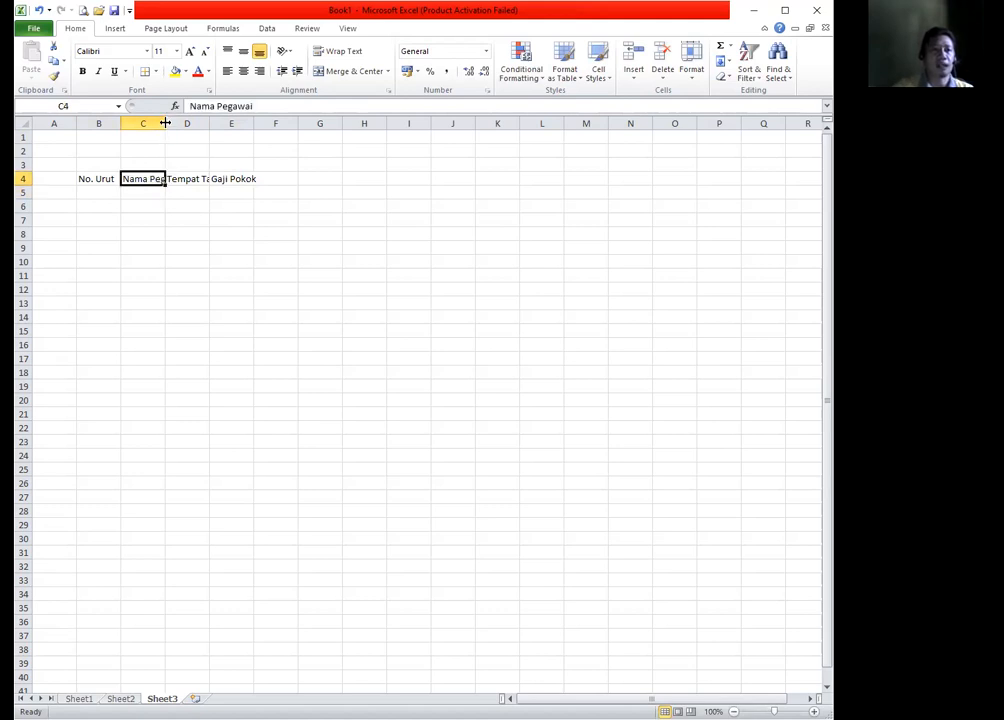
pyautogui.doubleClick(165, 123)
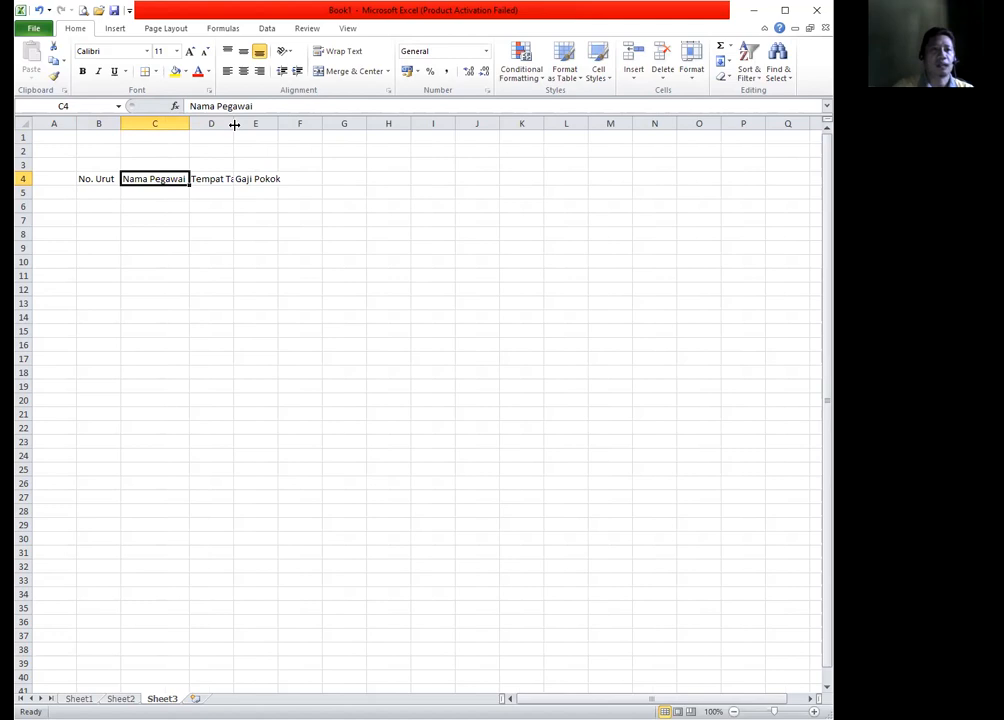
pyautogui.doubleClick(234, 123)
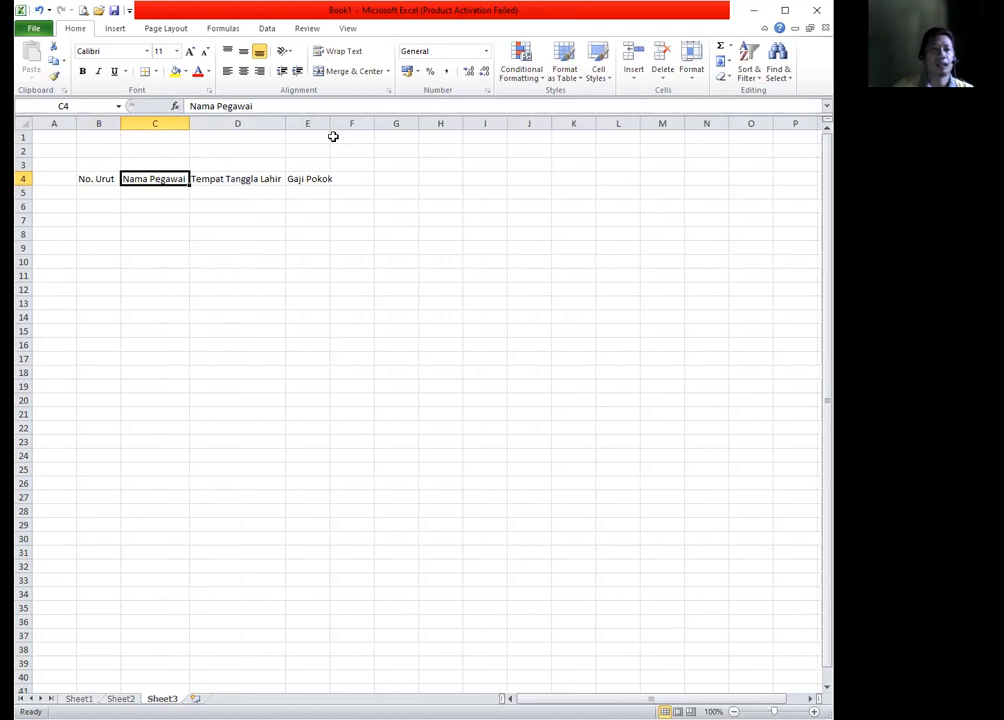
pyautogui.click(275, 259)
# Enter 1 and 2 in B5 and B6 under No. Urut and autofill the series down to 10 in B14
pyautogui.click(99, 181)
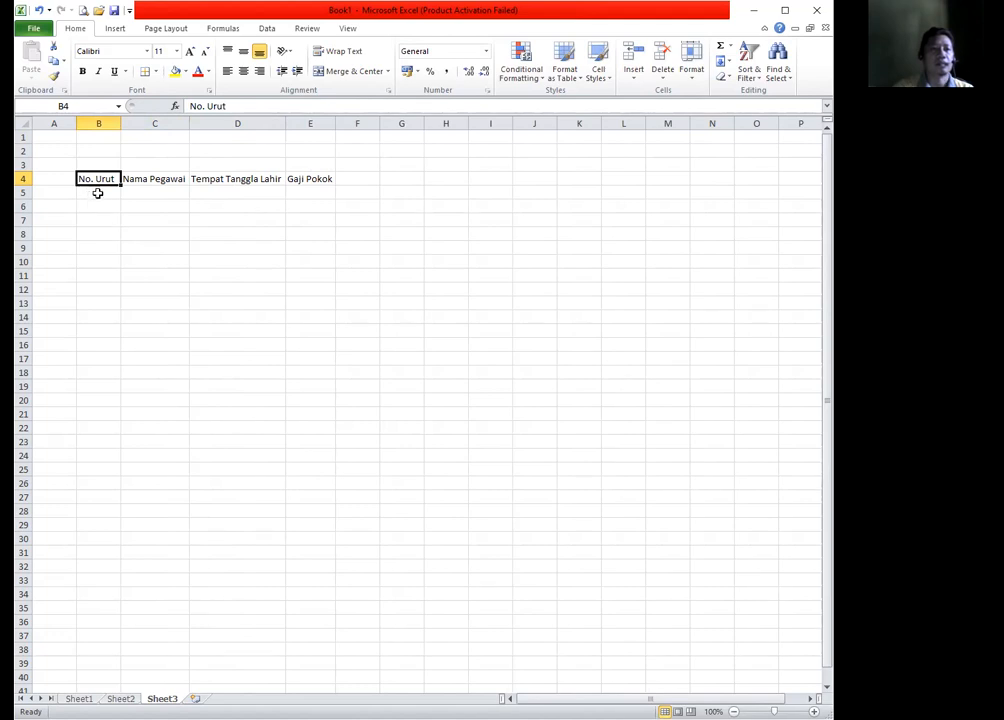
pyautogui.click(97, 192)
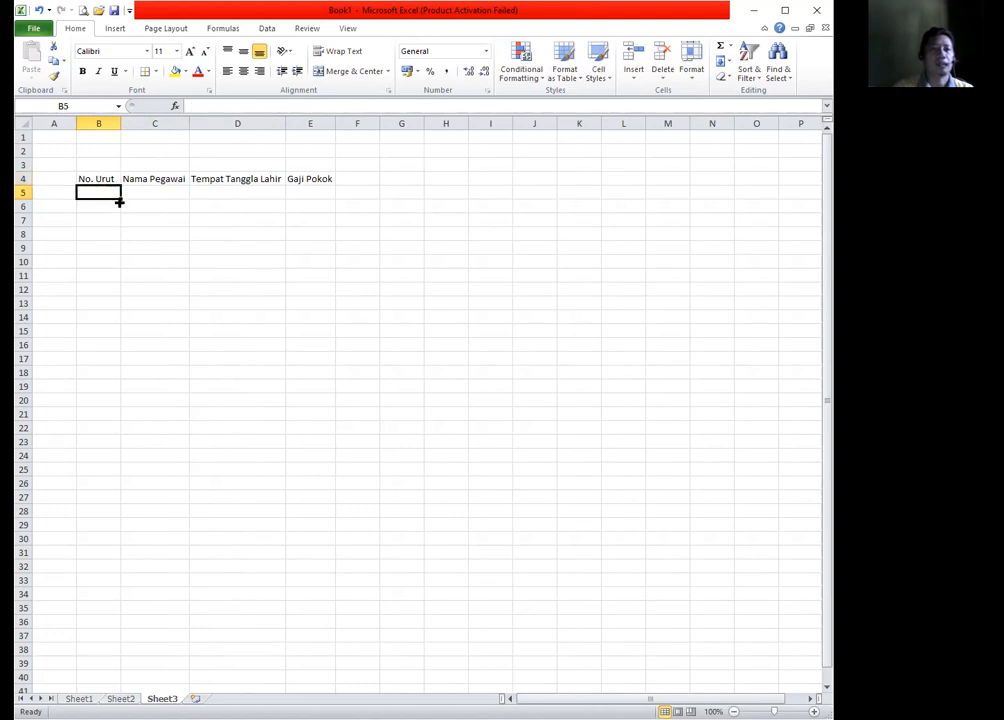
pyautogui.write('1')
pyautogui.press('Return')
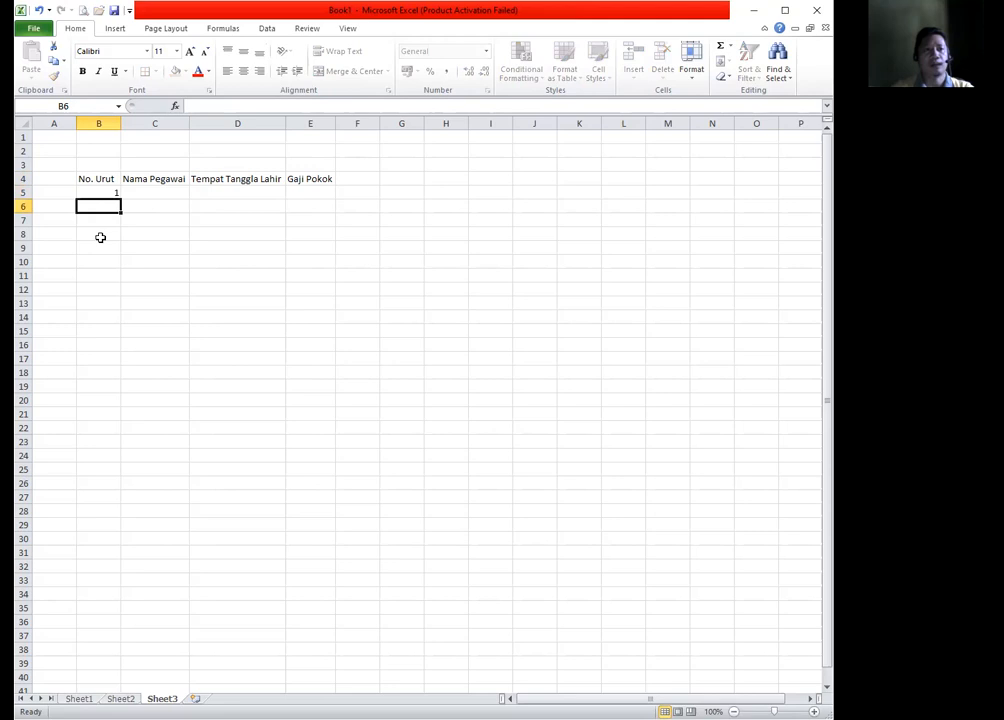
pyautogui.write('2')
pyautogui.press('Return')
pyautogui.moveTo(103, 192); pyautogui.dragTo(112, 258)
pyautogui.moveTo(112, 331); pyautogui.dragTo(120, 314)
# Centre the numbers in B5:B14 horizontally
pyautogui.click(172, 178)
pyautogui.moveTo(114, 192); pyautogui.dragTo(112, 317)
pyautogui.click(250, 74)
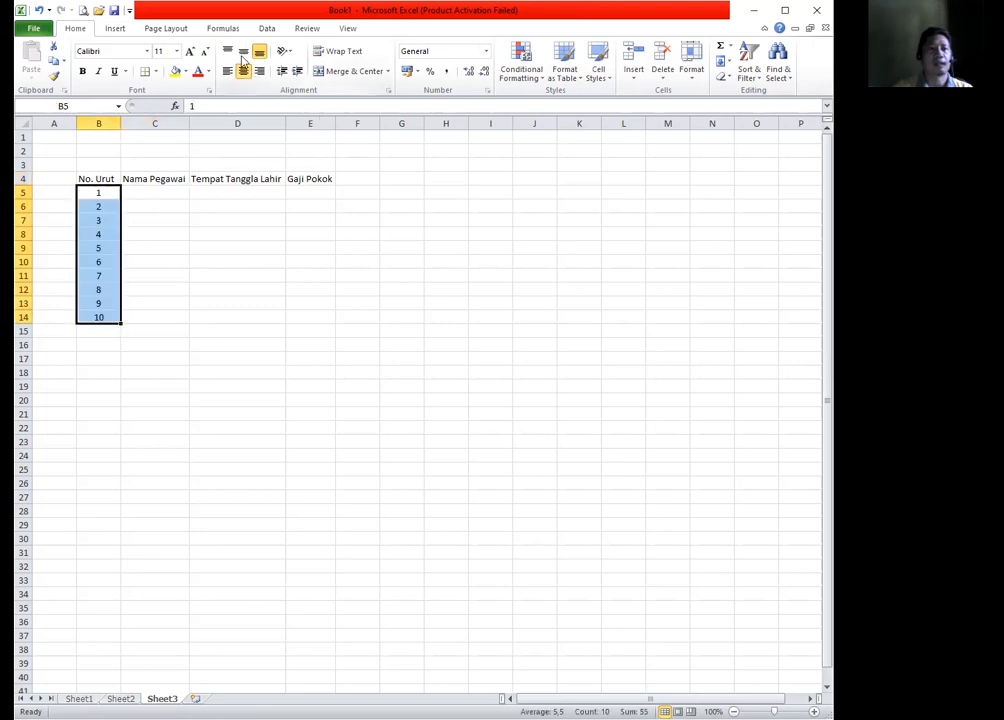
# Increase the height of heading row 4 to about twice the height of the other rows
pyautogui.click(168, 186)
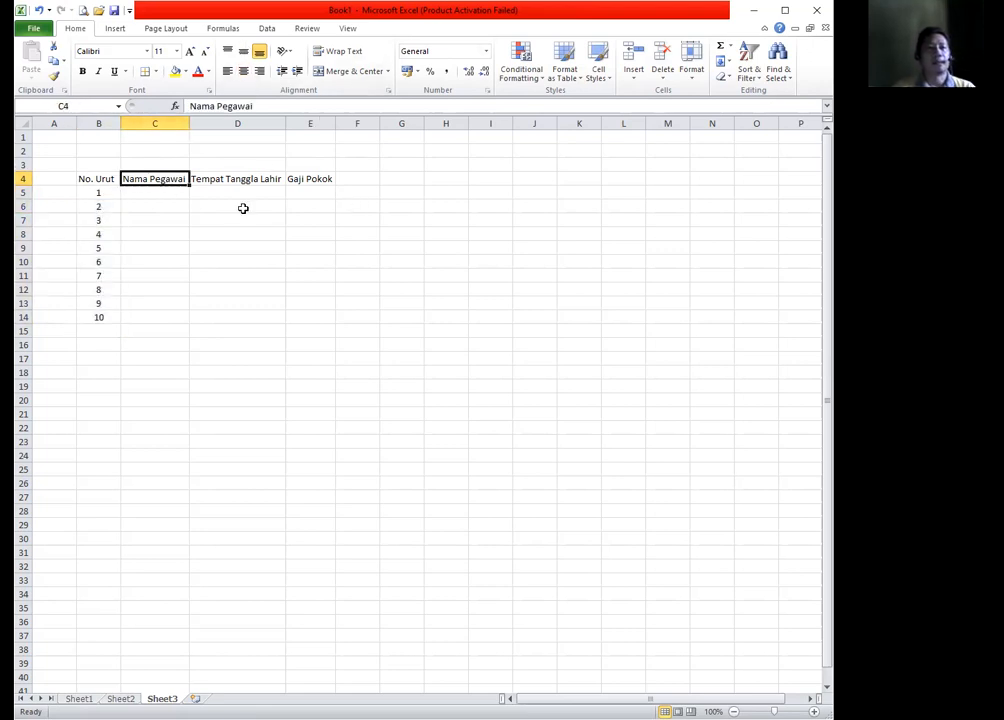
pyautogui.click(215, 194)
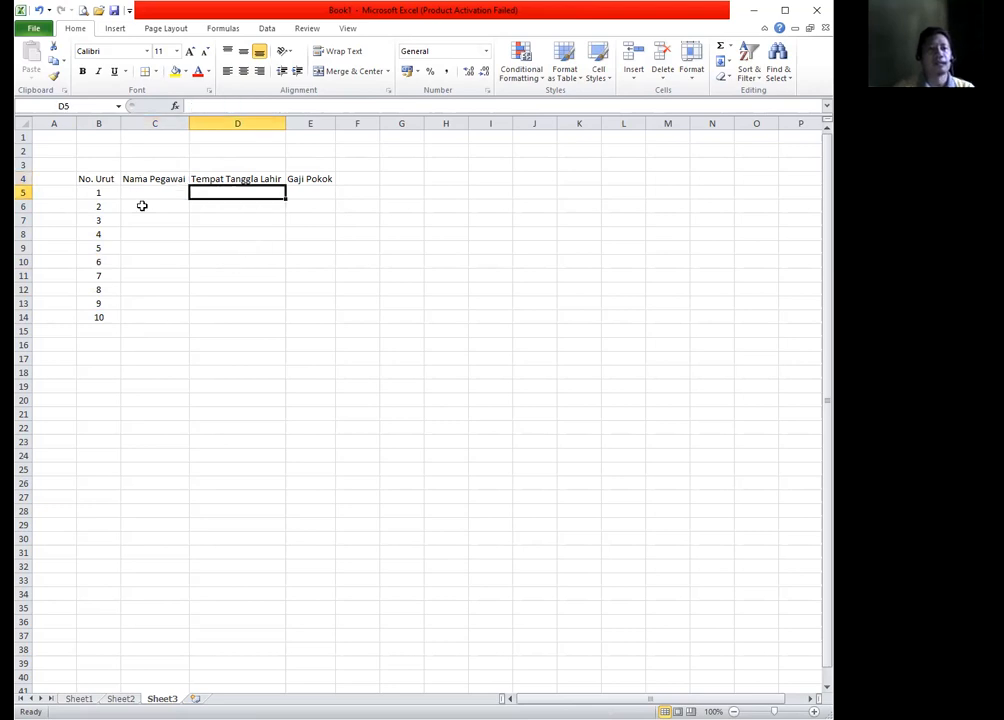
pyautogui.click(138, 193)
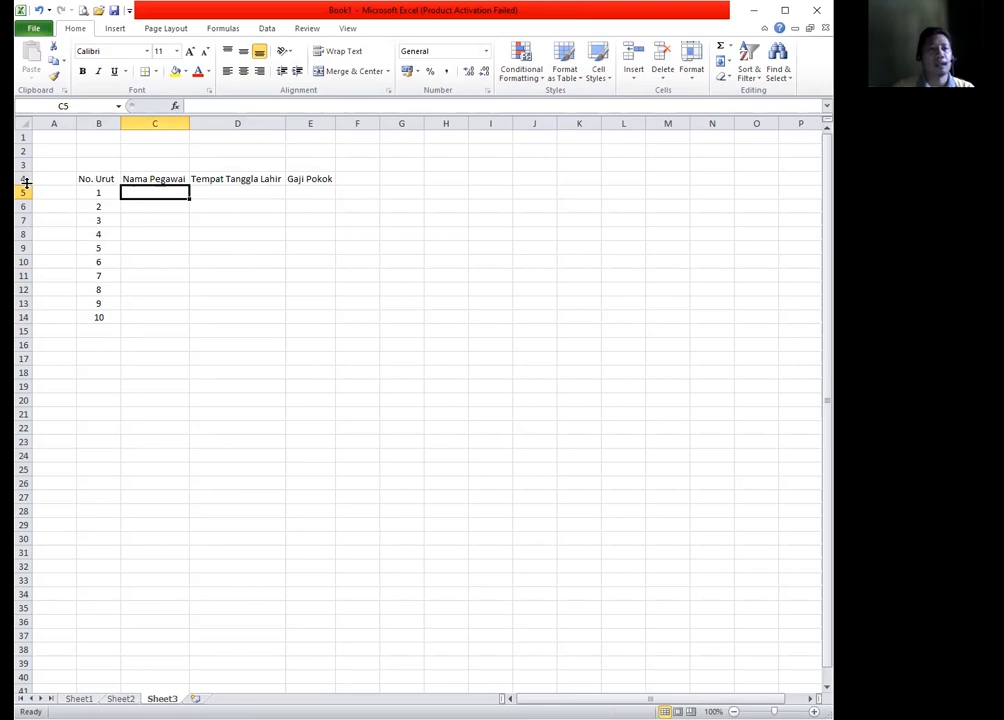
pyautogui.moveTo(24, 189); pyautogui.dragTo(22, 198)
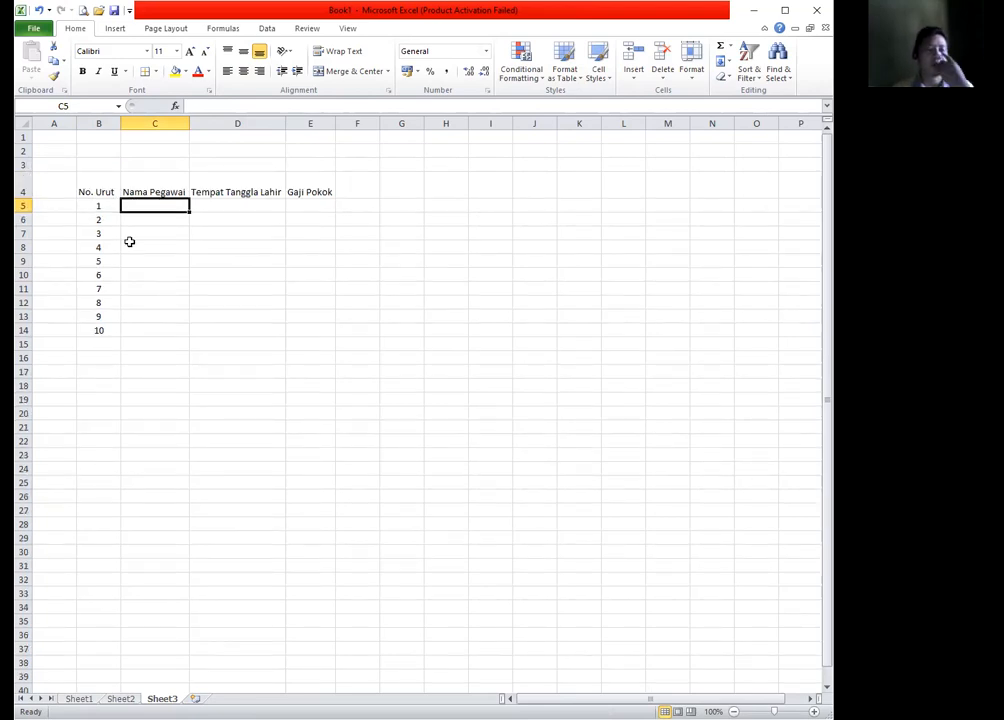
# Centre the headings in B4:E4 vertically and horizontally, make them bold and turn on text wrapping
pyautogui.moveTo(107, 193); pyautogui.dragTo(313, 194)
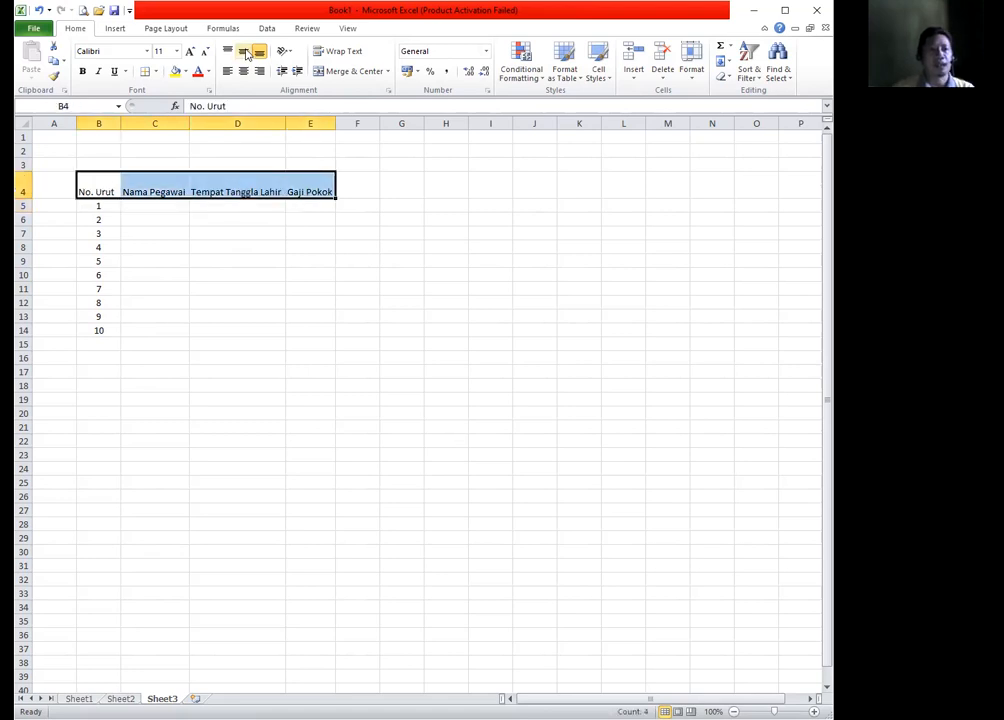
pyautogui.click(243, 50)
pyautogui.click(243, 70)
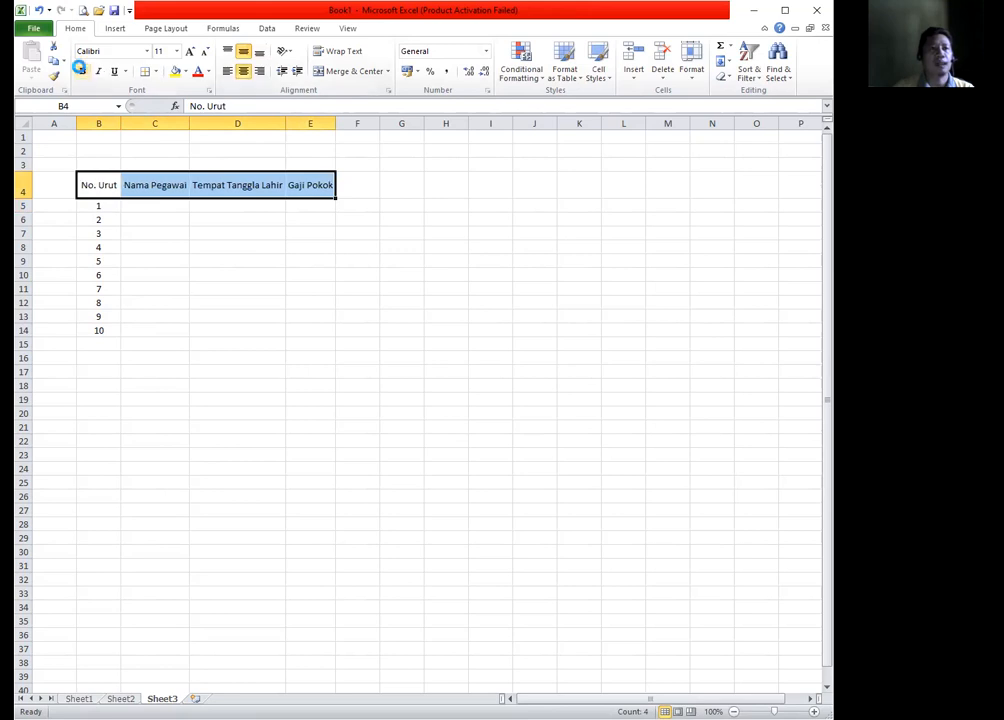
pyautogui.click(82, 71)
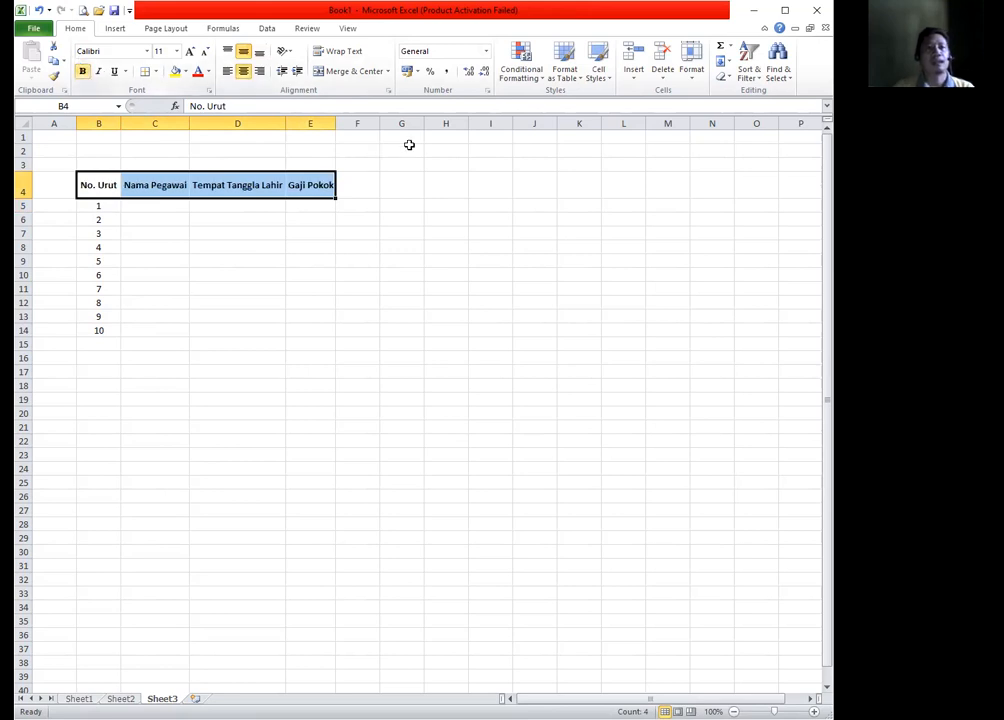
pyautogui.click(331, 53)
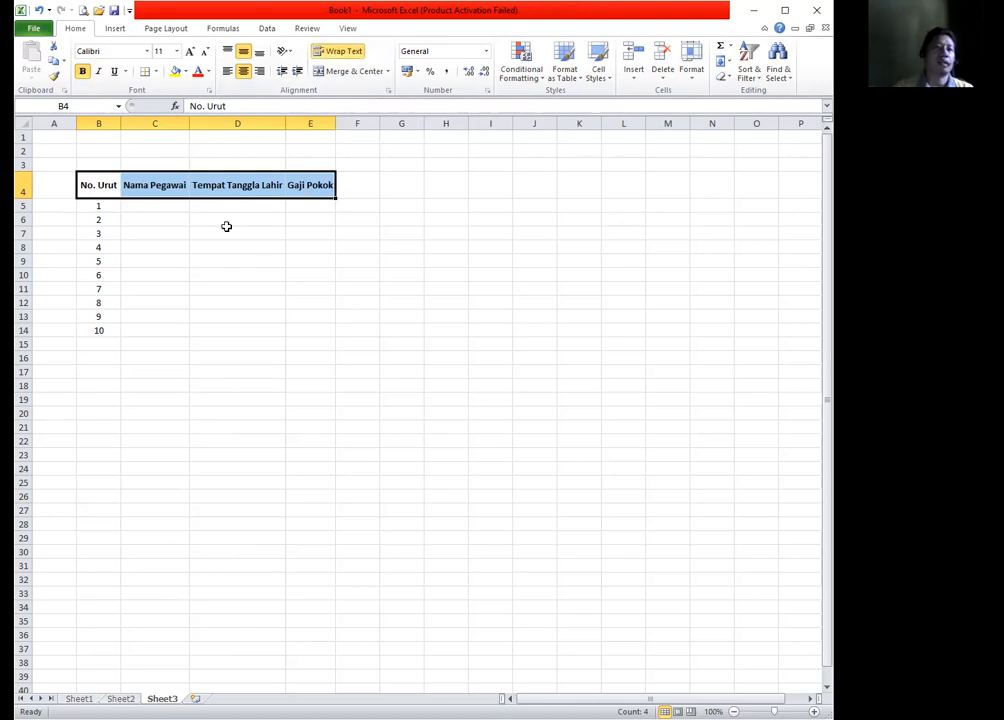
# Narrow columns D and C until their headings wrap onto two lines
pyautogui.click(235, 207)
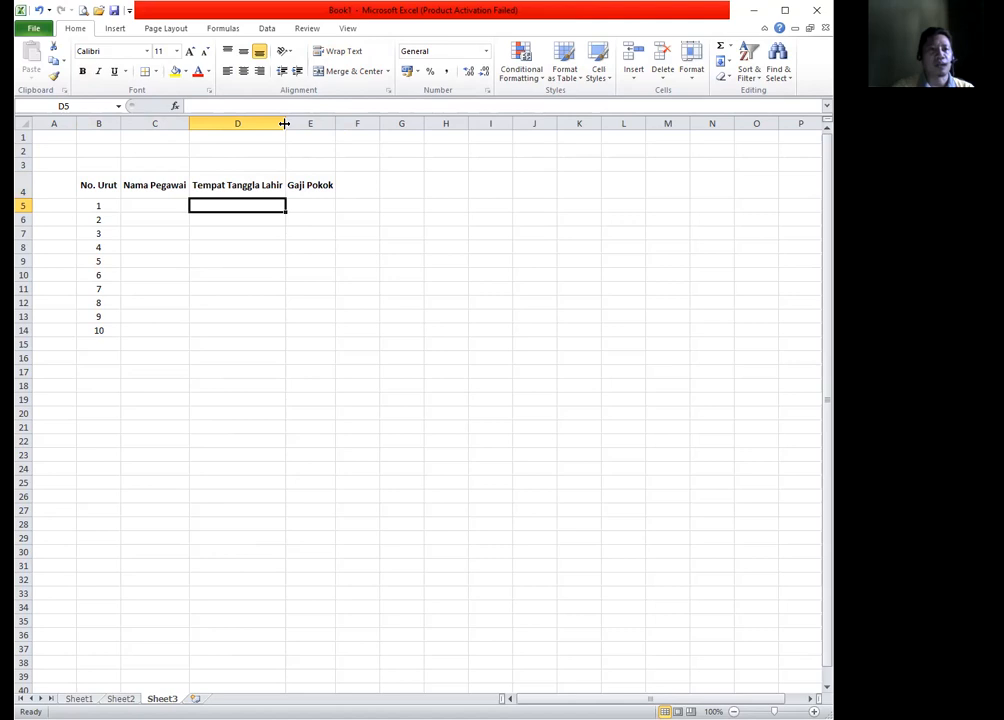
pyautogui.moveTo(276, 123); pyautogui.dragTo(257, 126)
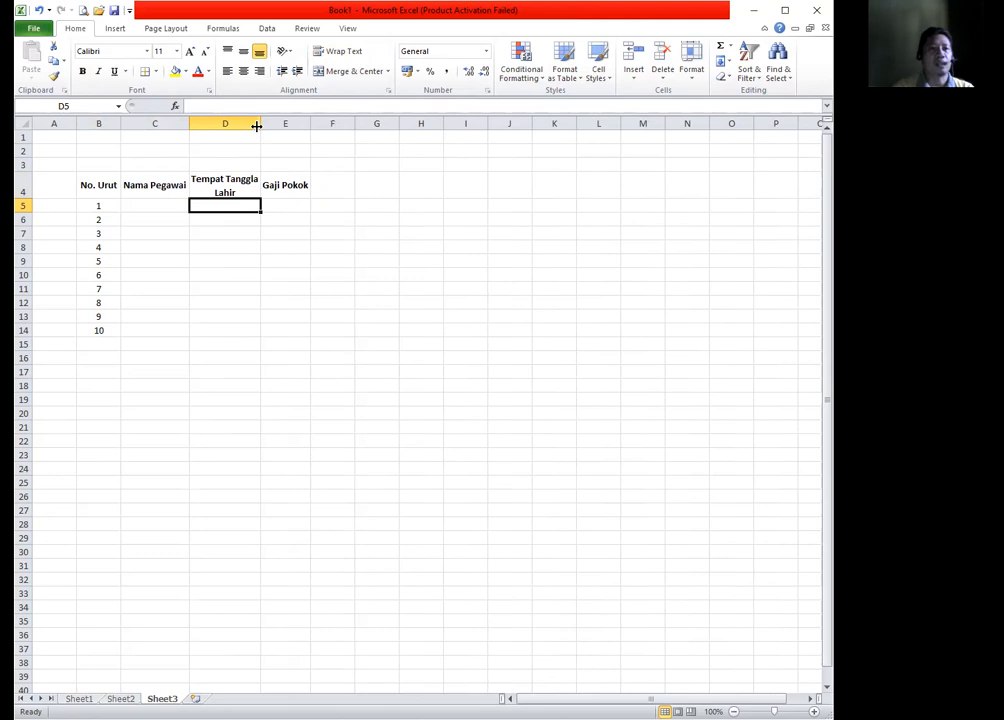
pyautogui.moveTo(187, 123); pyautogui.dragTo(176, 125)
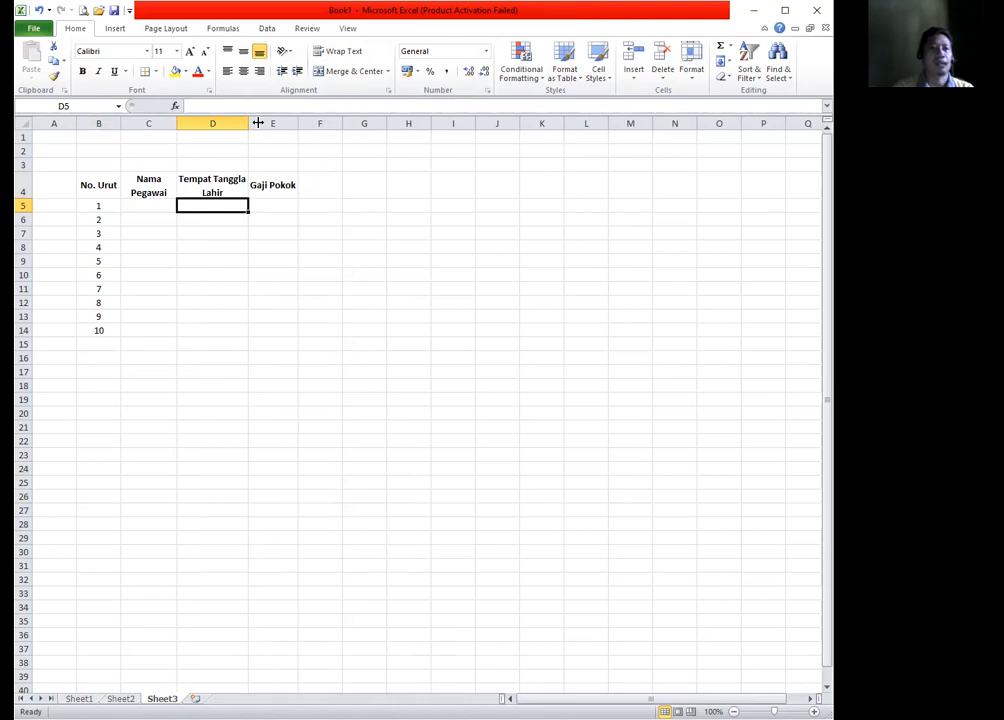
# Widen columns C, D and E so each heading fits on one line with some spare room
pyautogui.moveTo(273, 122); pyautogui.dragTo(298, 204)
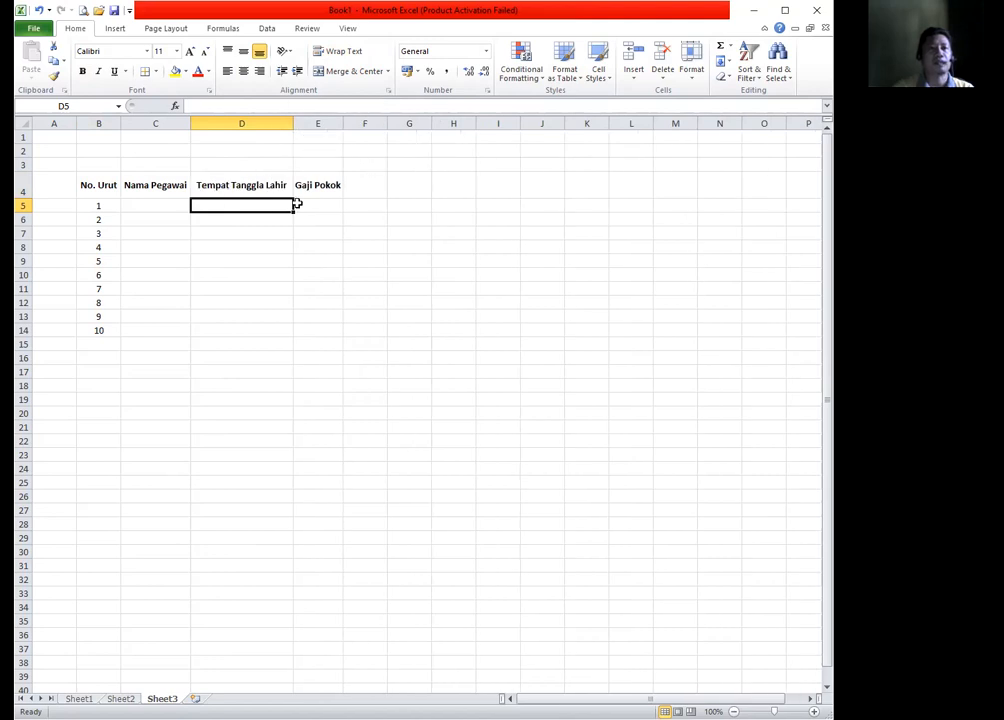
pyautogui.moveTo(357, 123); pyautogui.dragTo(373, 123)
pyautogui.click(231, 180)
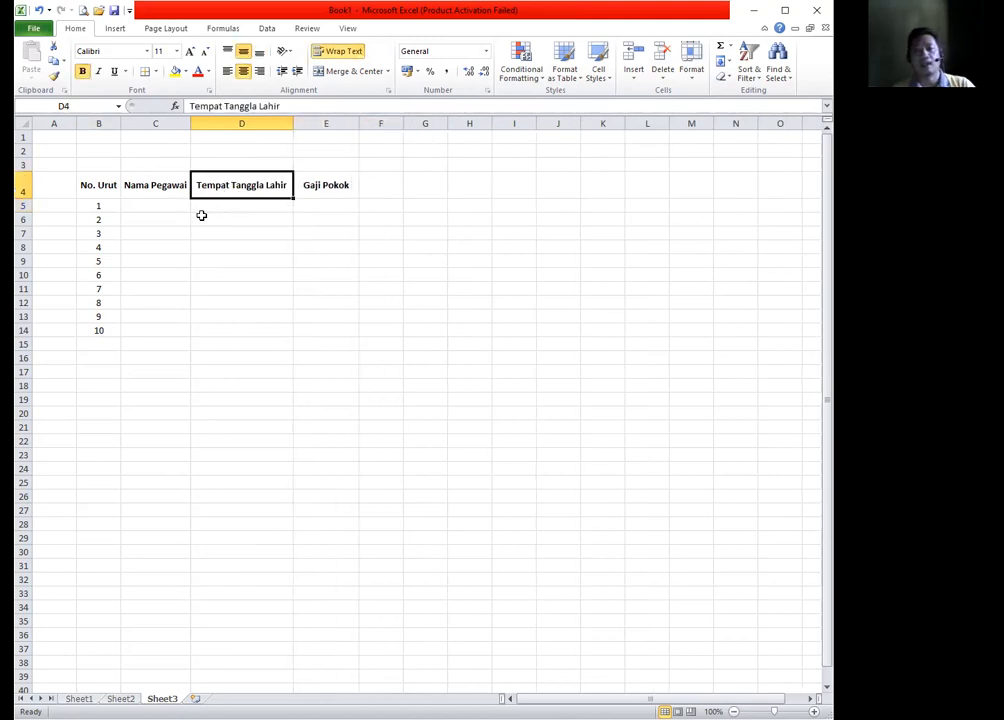
pyautogui.click(206, 232)
pyautogui.click(187, 205)
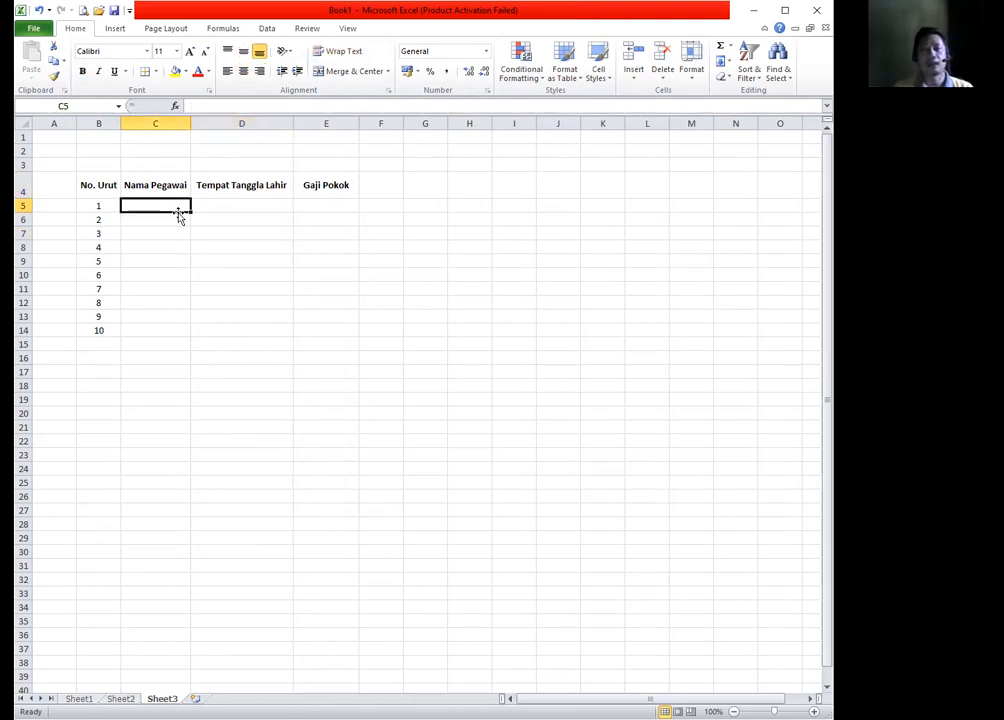
pyautogui.click(222, 204)
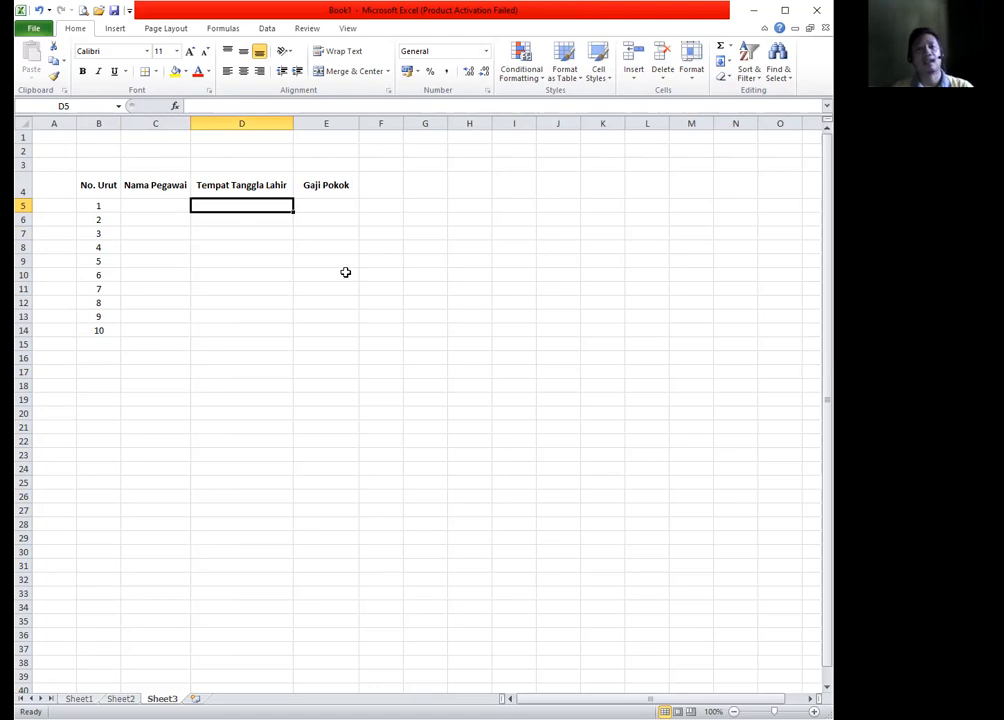
pyautogui.hotkey('ctrl', '1')
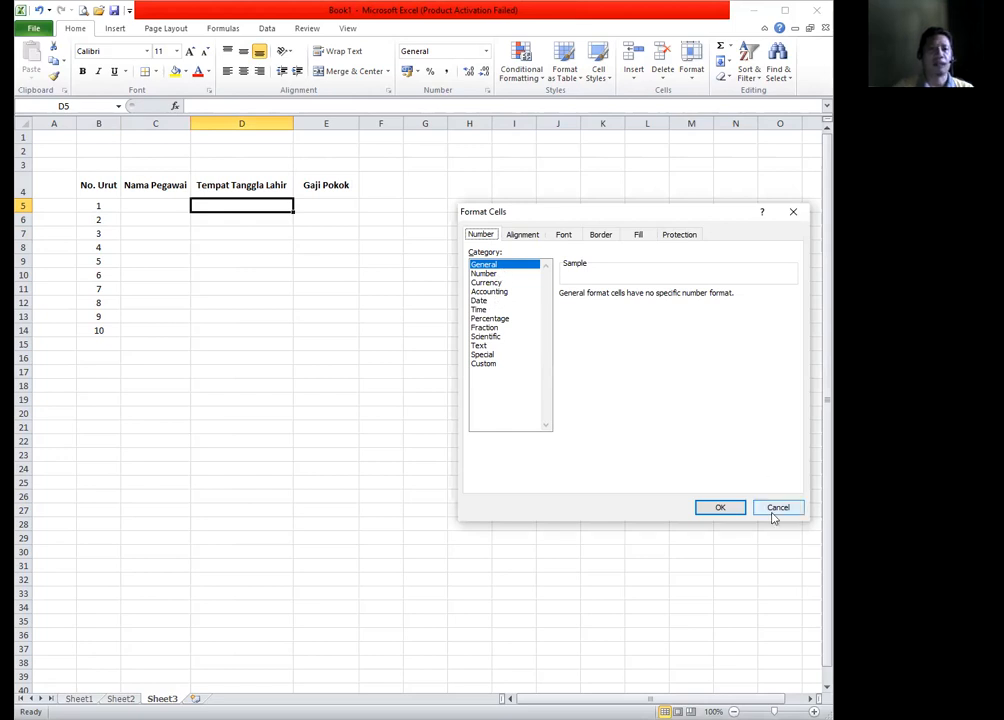
pyautogui.press('Escape')
# Enter the Gaji Pokok amounts 5000000 in E5 and 4500000 in E6
pyautogui.press('Tab')
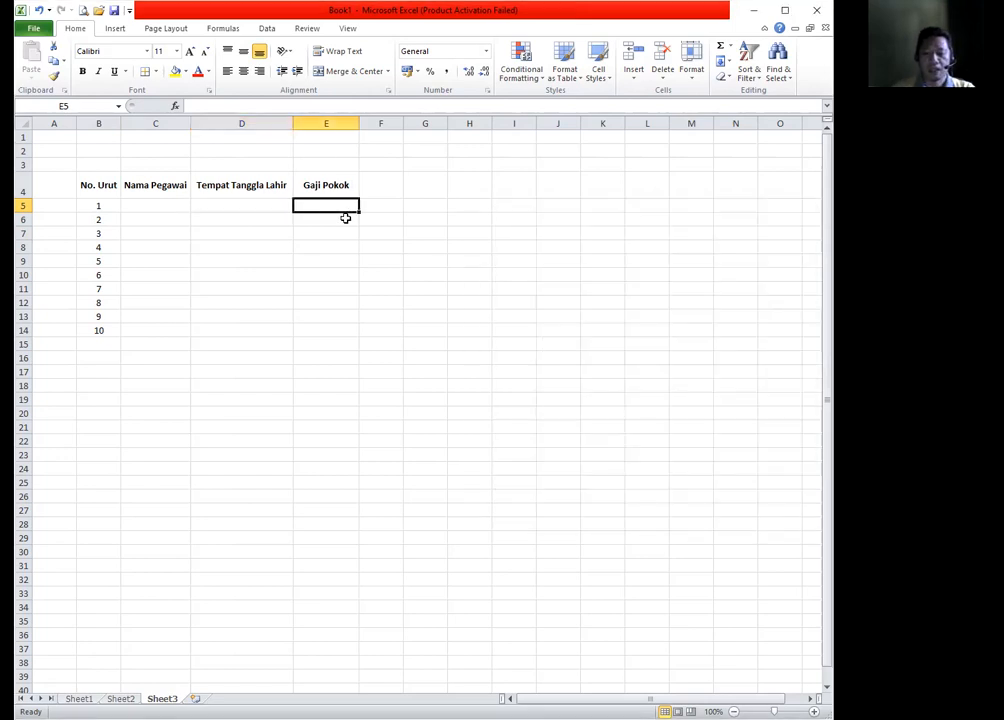
pyautogui.write('5')
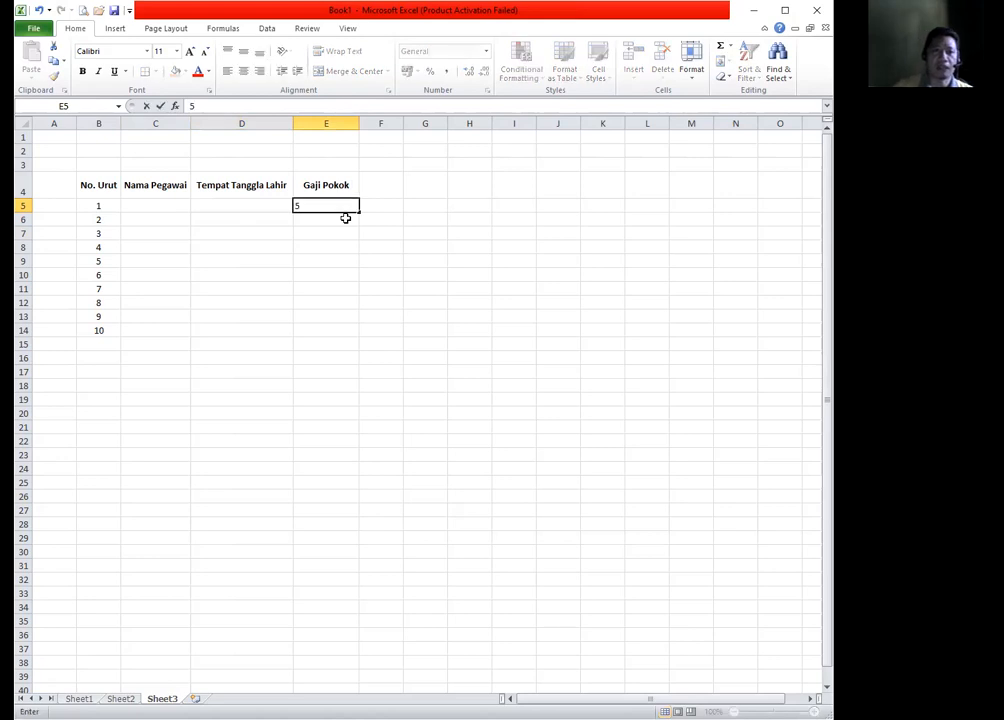
pyautogui.write('000000')
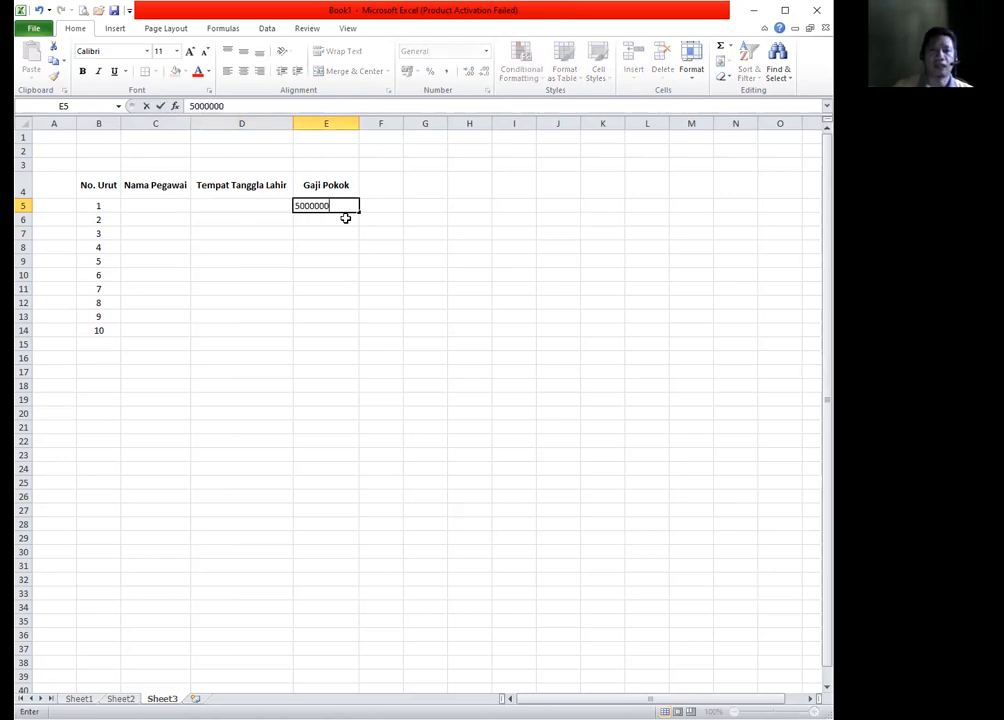
pyautogui.press('Return')
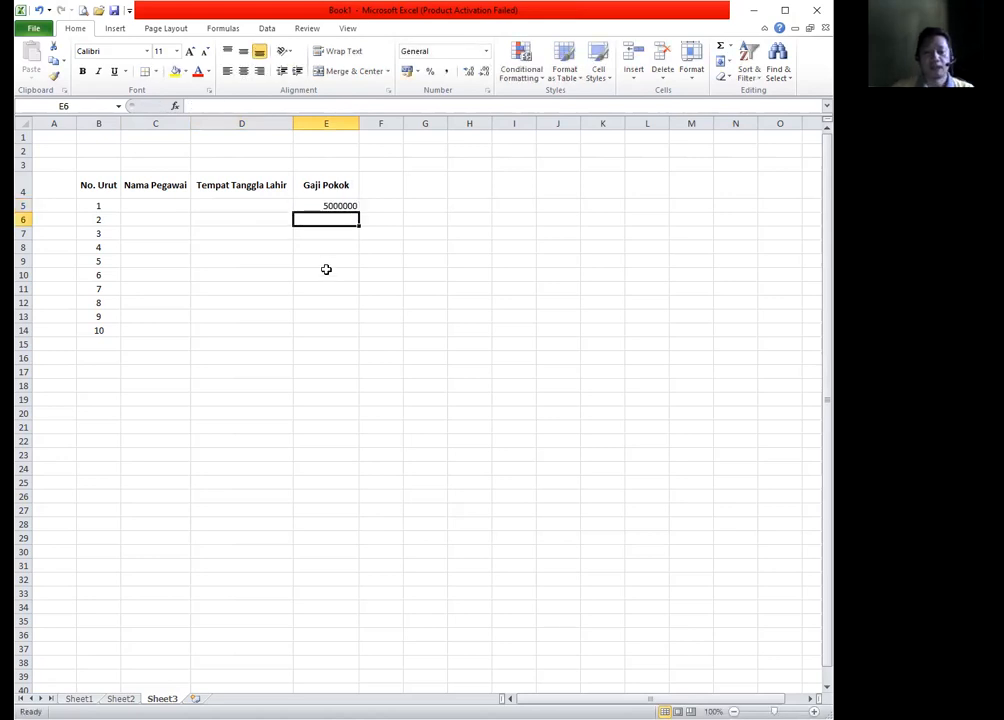
pyautogui.write('45')
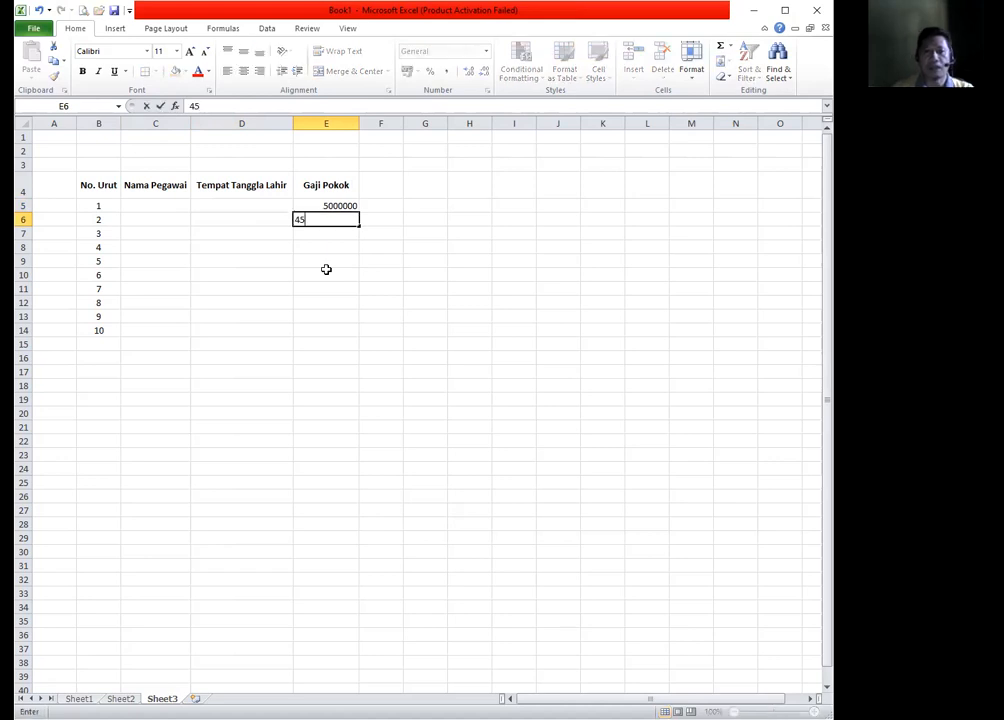
pyautogui.write('00000')
pyautogui.press('Return')
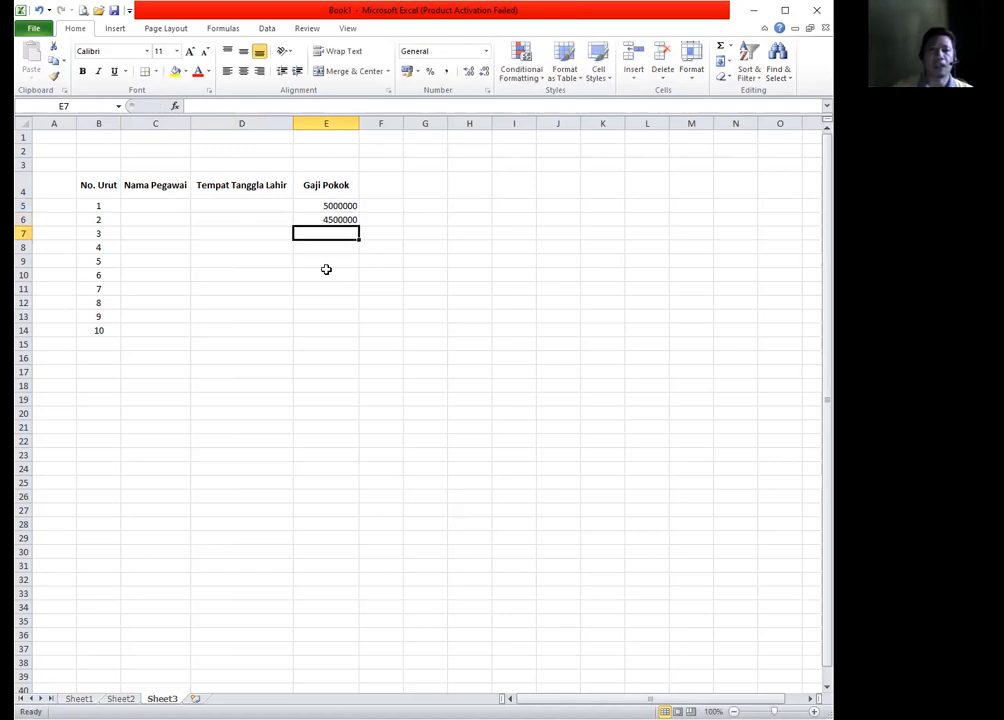
# Enter the Gaji Pokok amounts 10000000, 1000000, 2500000 and 100000 in E7 to E10
pyautogui.write('10000000')
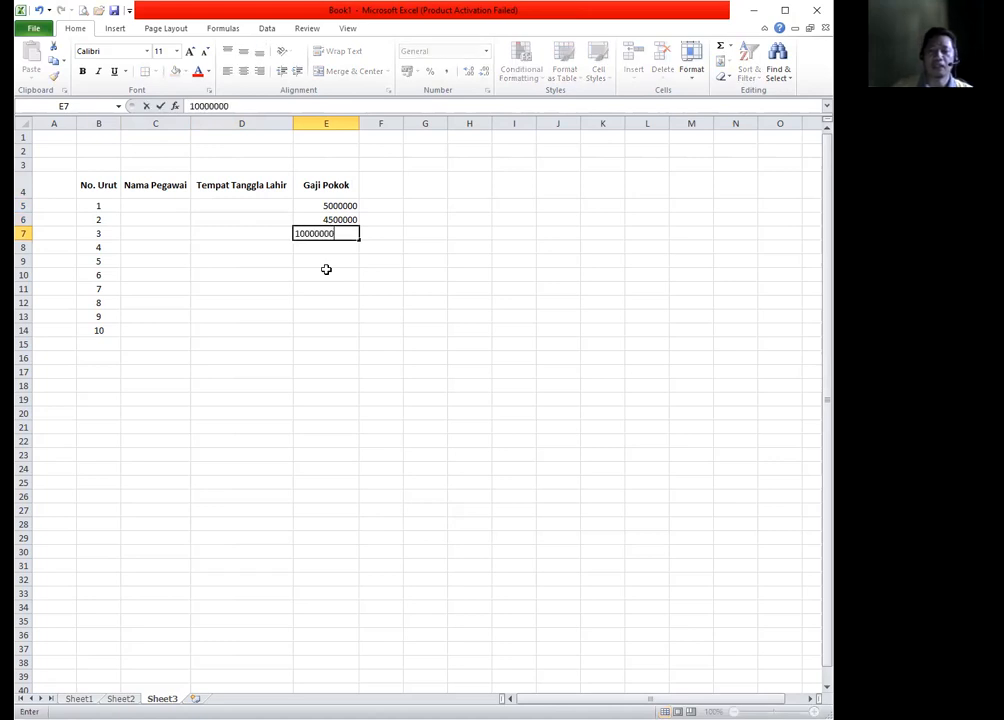
pyautogui.press('Return')
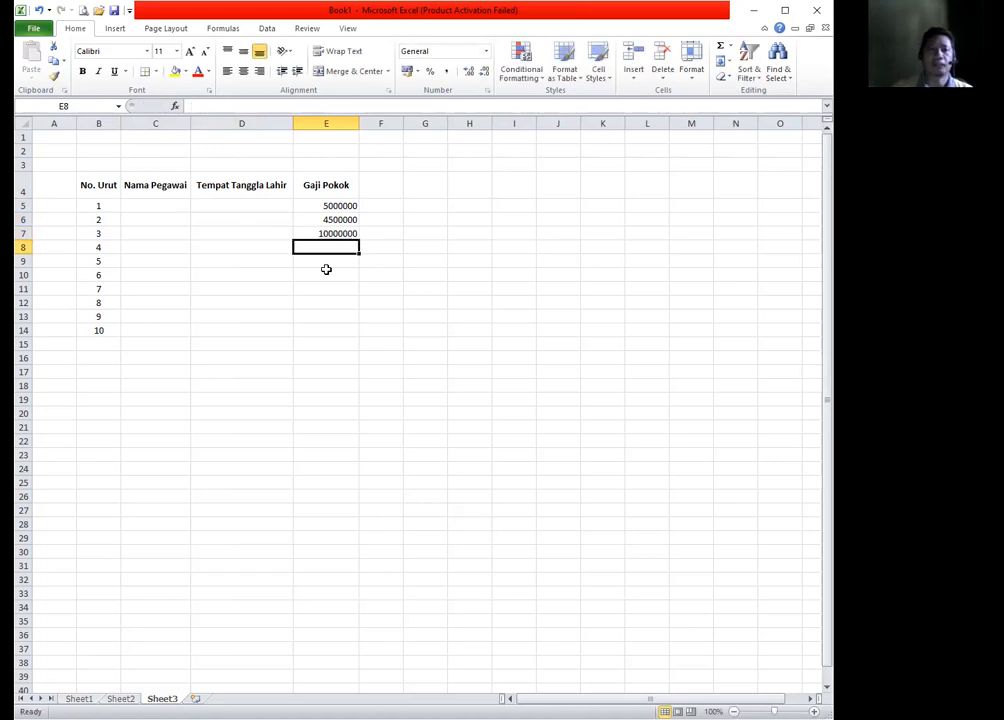
pyautogui.write('1000000')
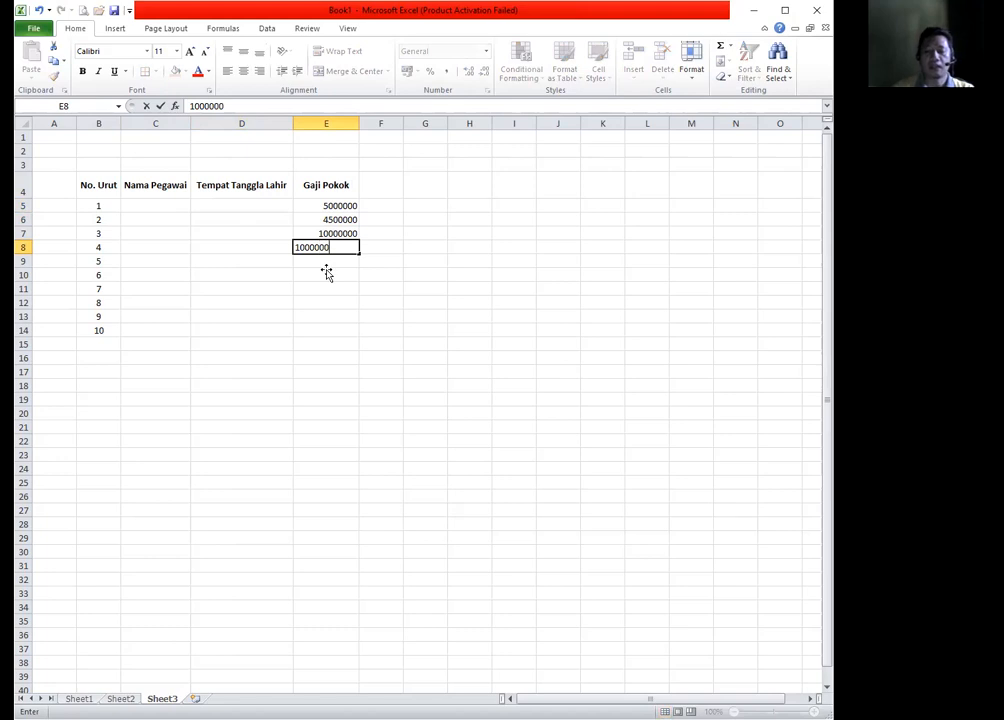
pyautogui.press('Return')
pyautogui.write('2')
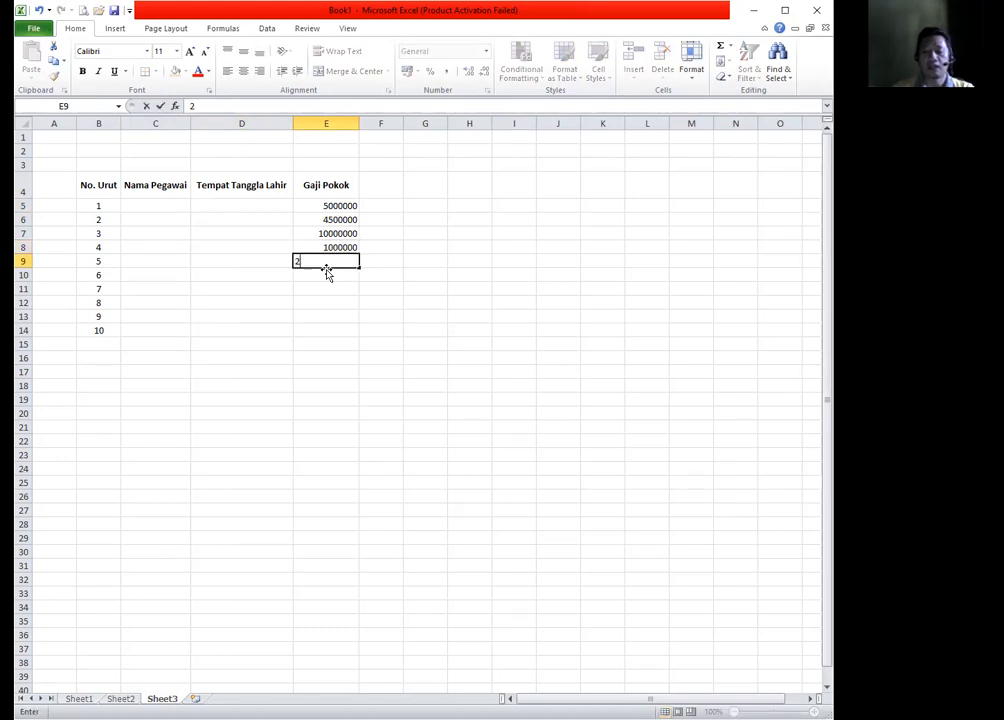
pyautogui.write('500000')
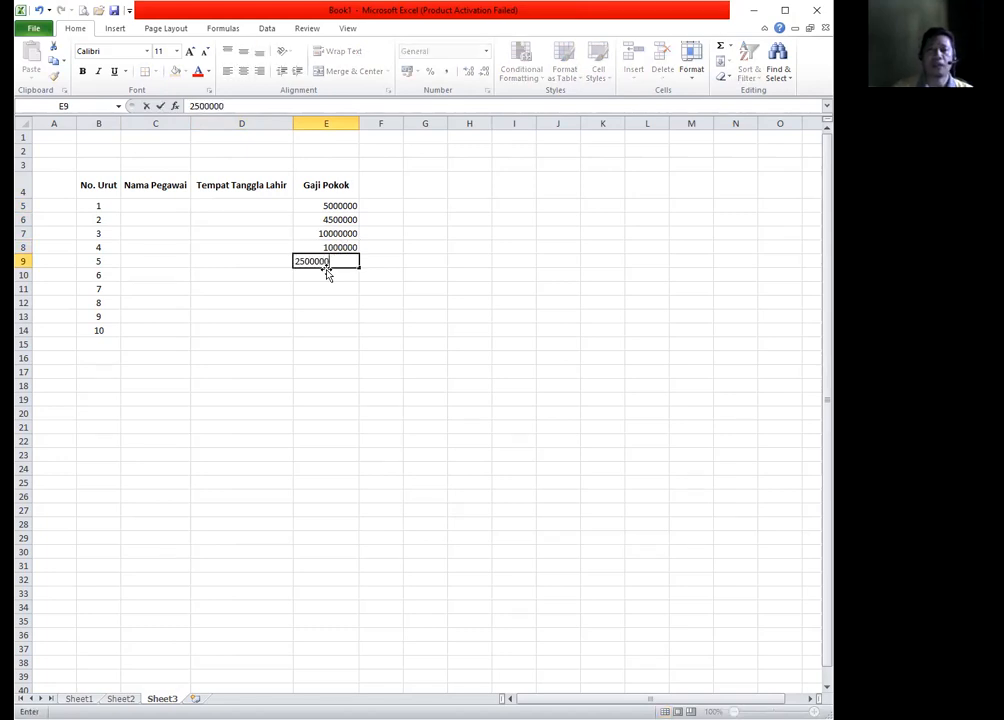
pyautogui.press('Return')
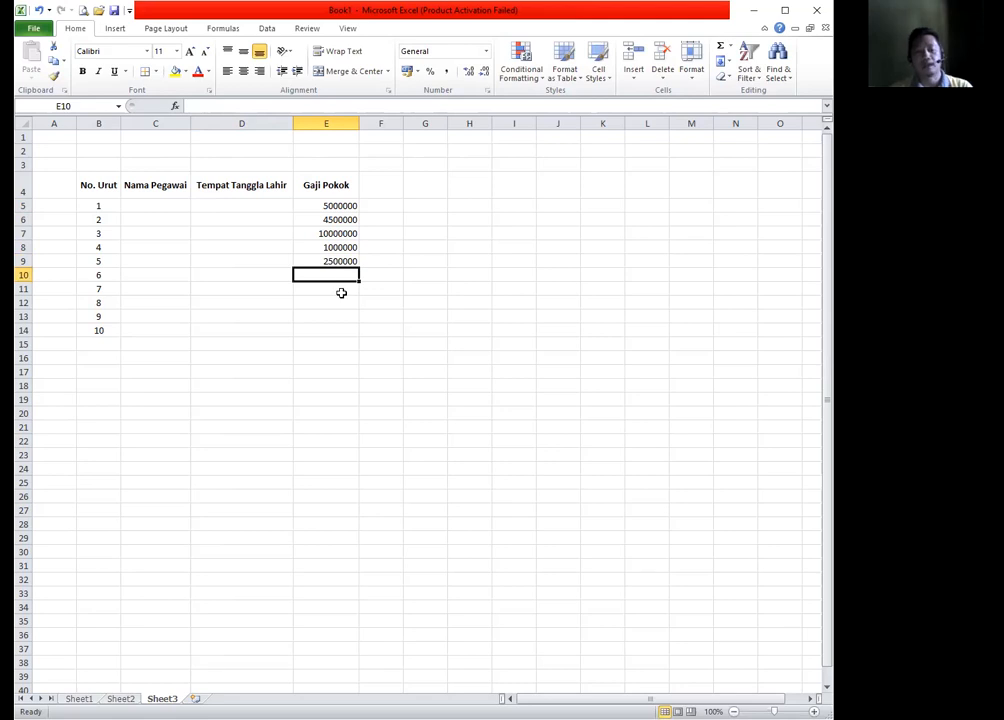
pyautogui.write('100000')
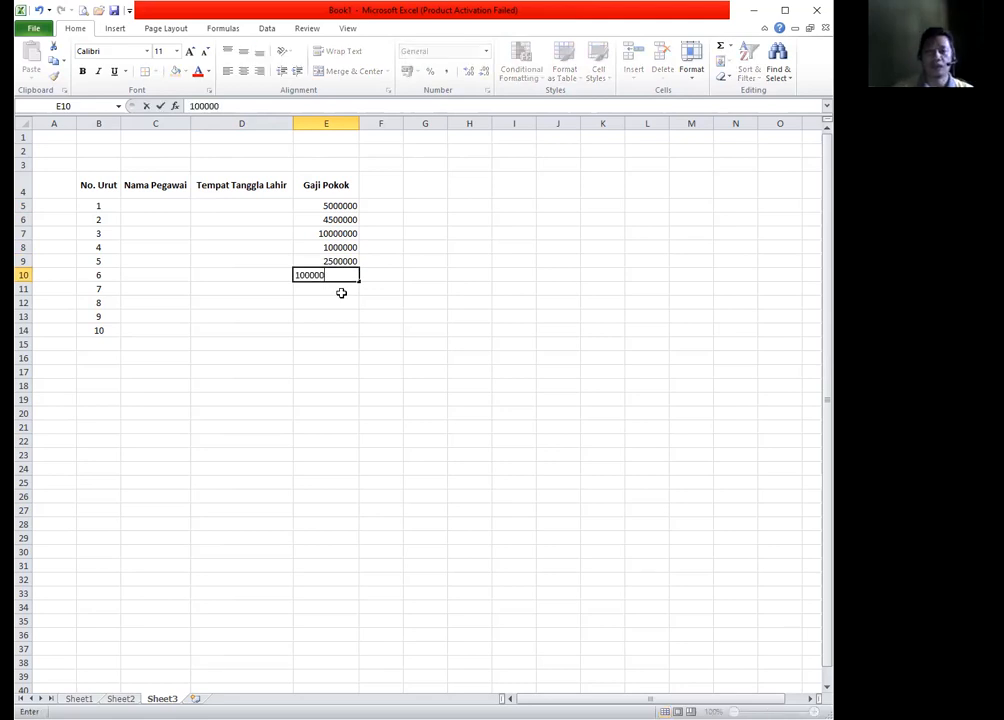
pyautogui.press('Return')
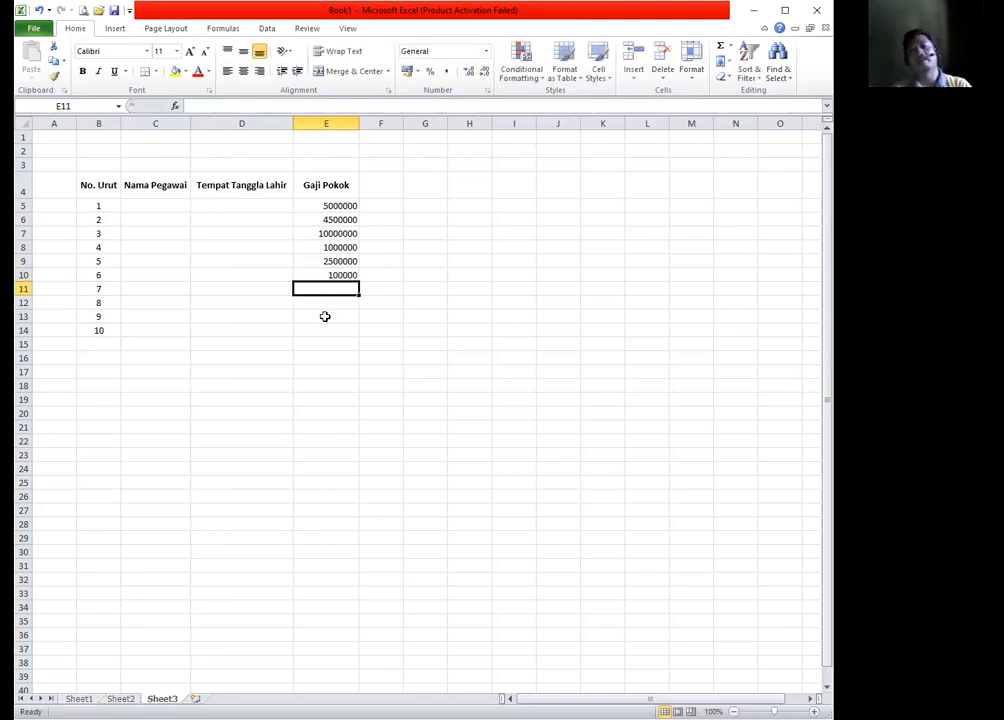
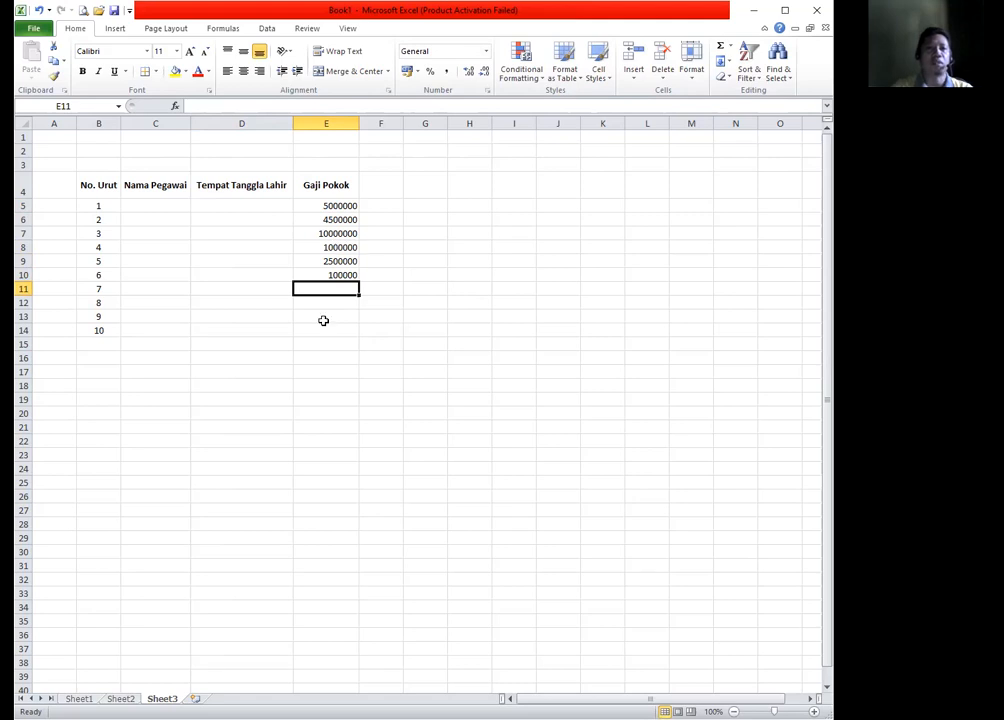
# Format the Gaji Pokok amounts in E5:E10 as Accounting with thousands separators, no currency symbol and no decimal places
pyautogui.click(364, 329)
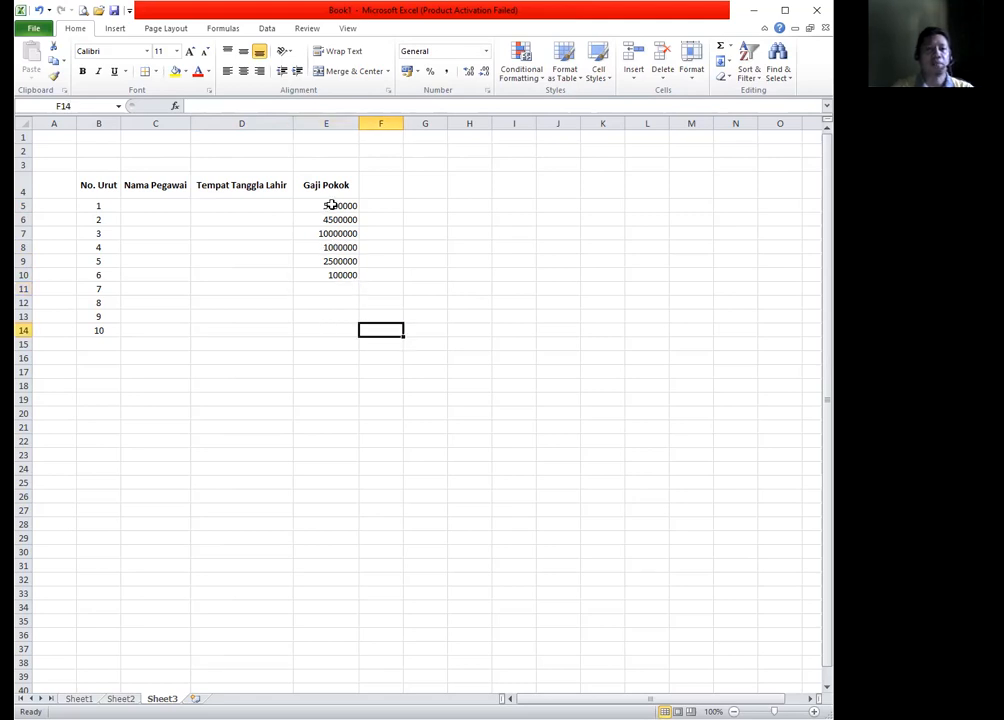
pyautogui.click(331, 205)
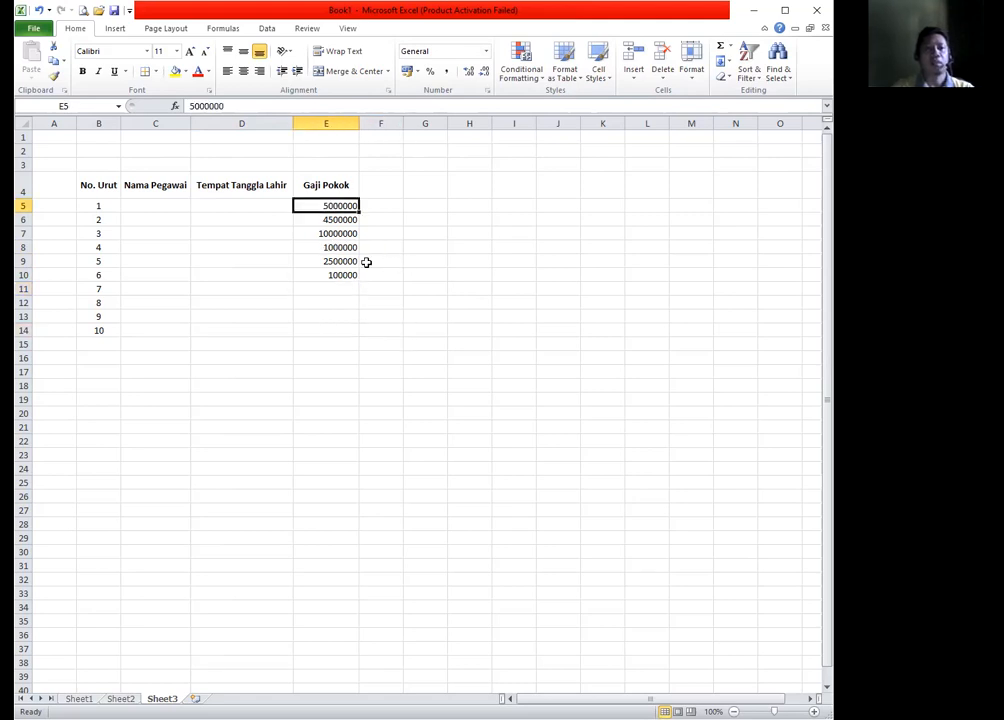
pyautogui.click(365, 262)
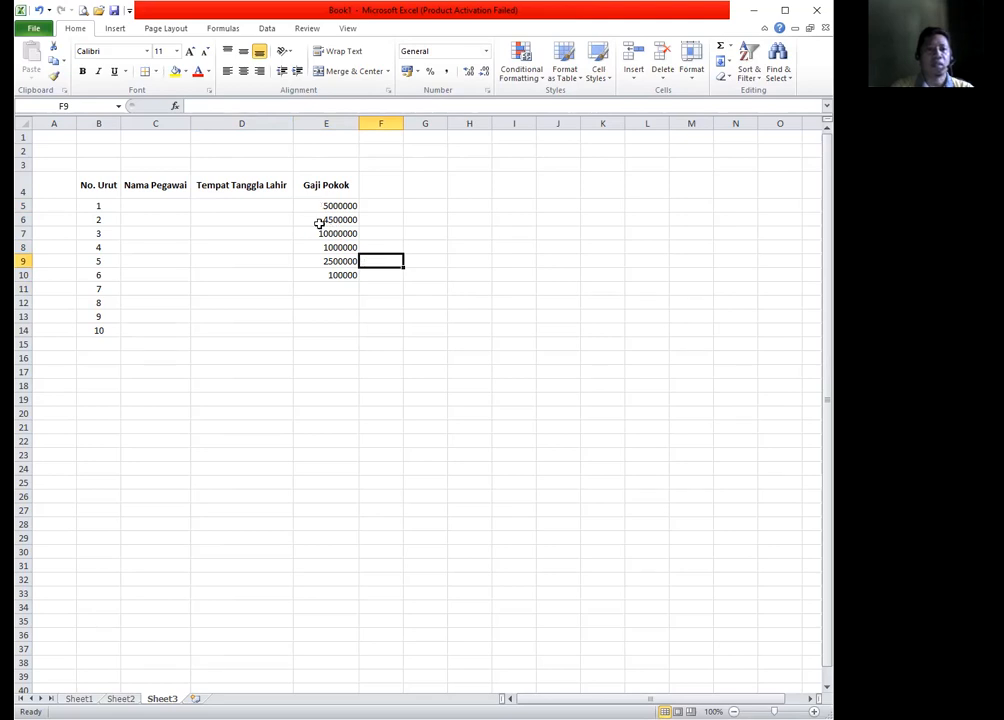
pyautogui.moveTo(318, 207); pyautogui.dragTo(329, 276)
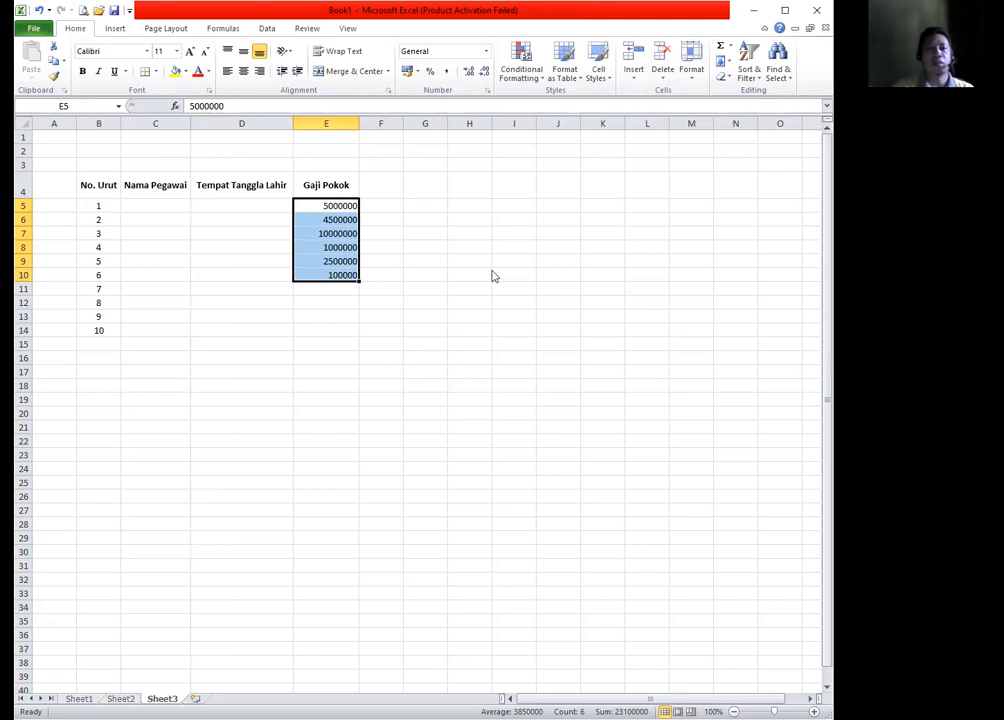
pyautogui.hotkey('ctrl', '1')
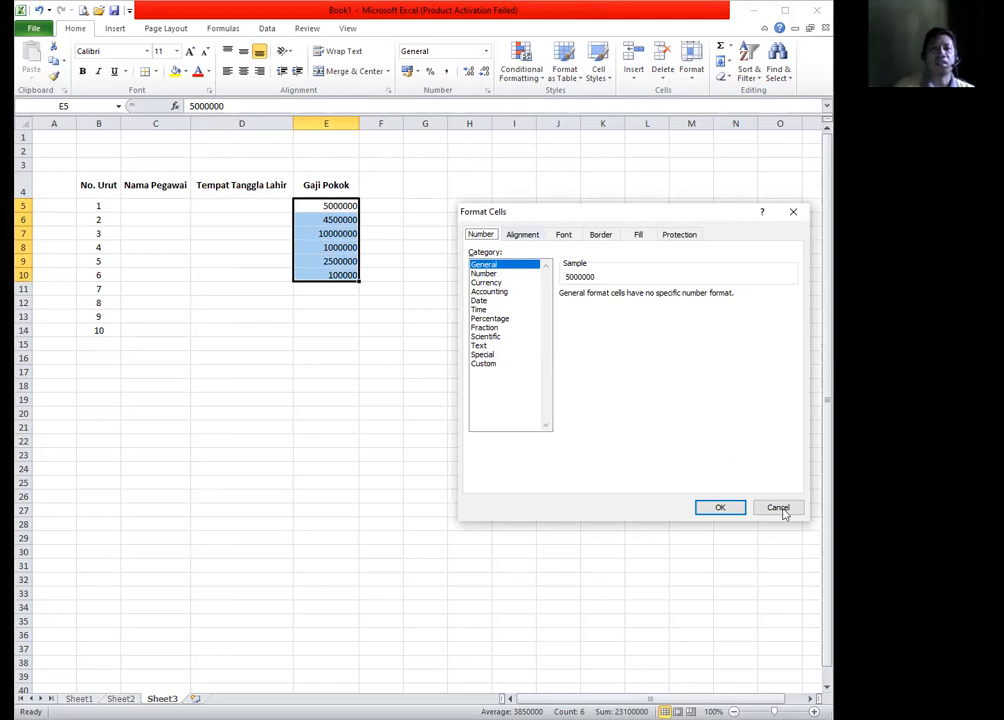
pyautogui.press('Escape')
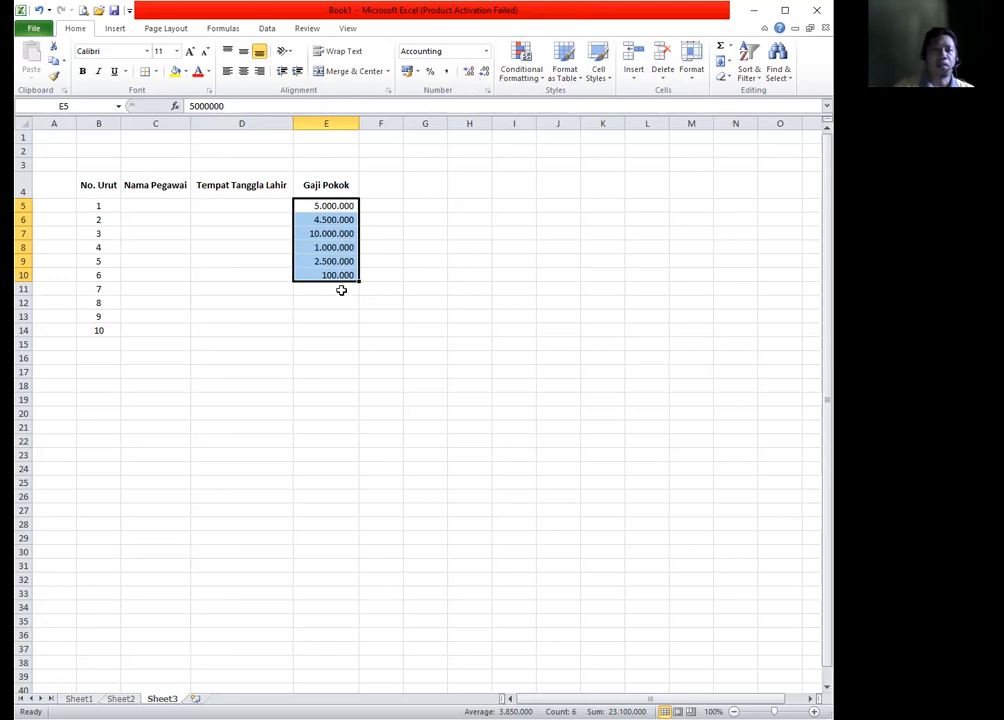
# Switch the Gaji Pokok amounts in E5:E10 back and forth between two decimal places and none, finishing with none
pyautogui.doubleClick(466, 73)
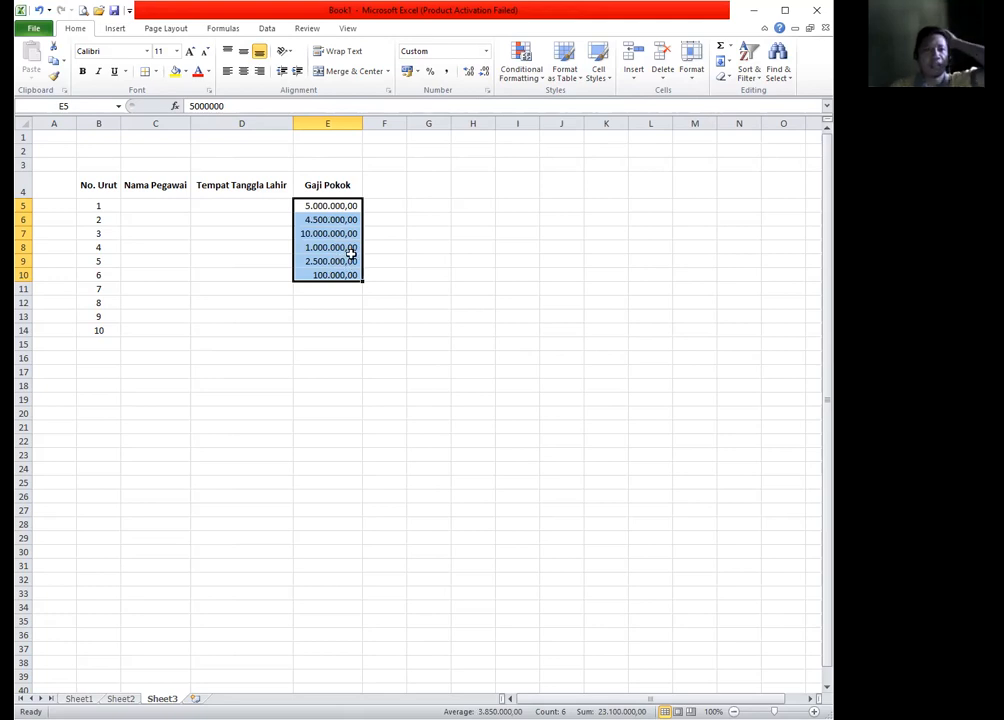
pyautogui.doubleClick(486, 74)
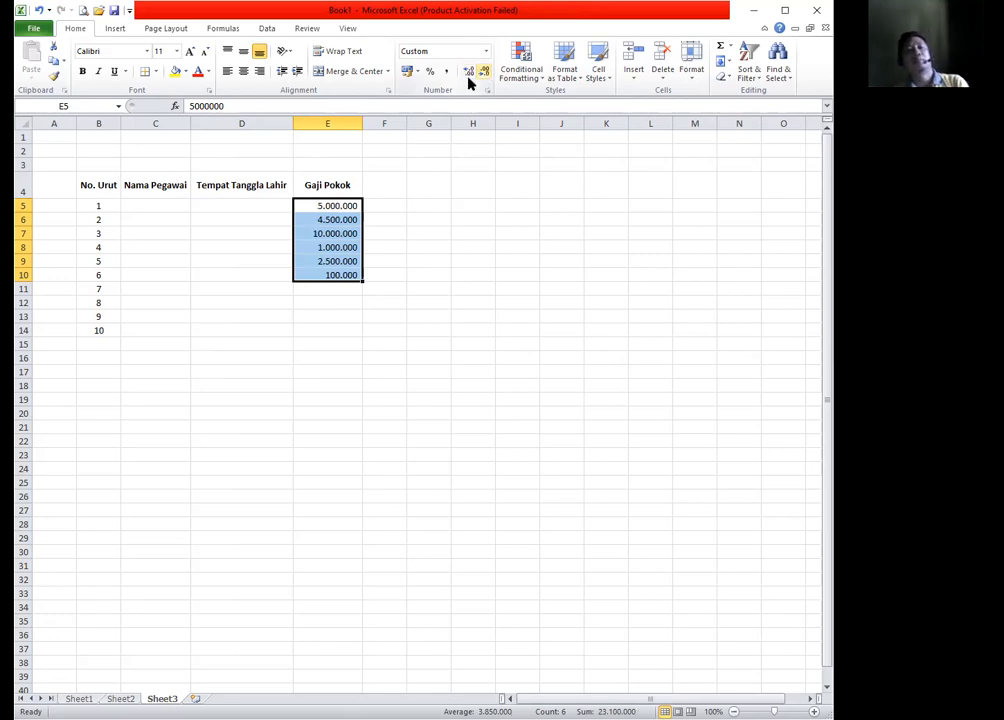
pyautogui.doubleClick(486, 75)
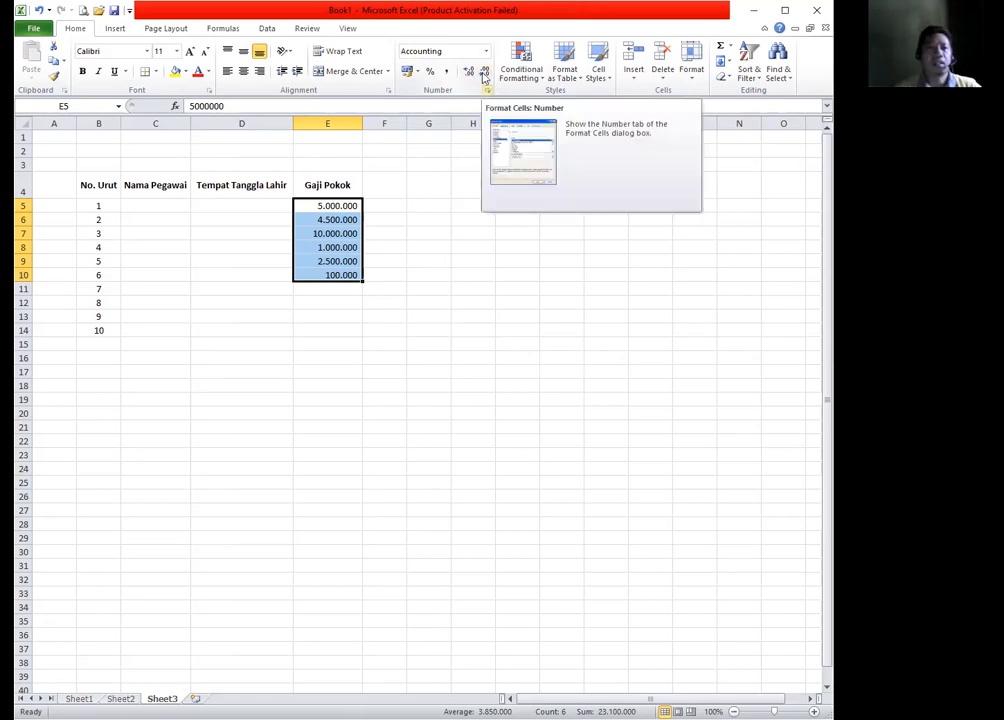
pyautogui.click(469, 74)
pyautogui.click(484, 73)
pyautogui.click(468, 73)
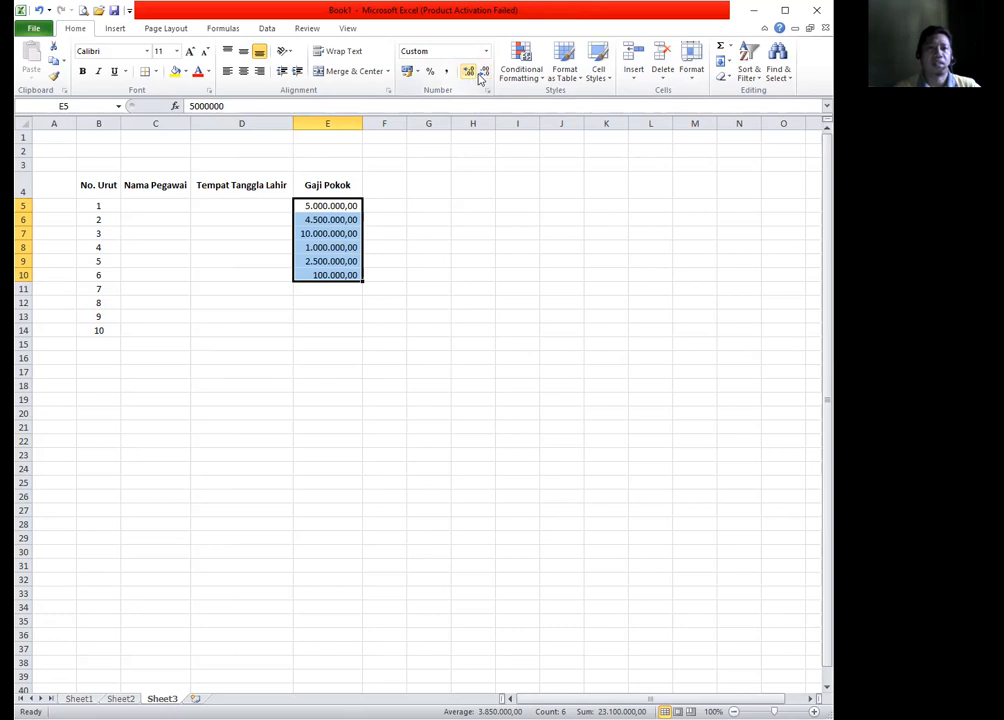
pyautogui.click(482, 72)
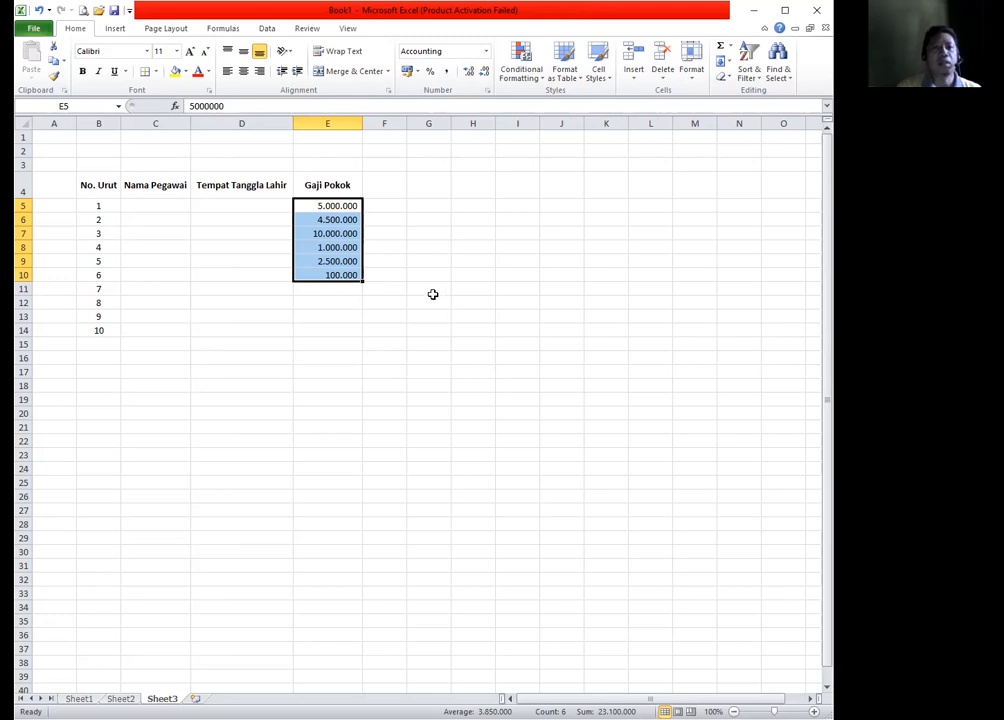
# Enter 5 in G4 and apply the percentage format, briefly adding decimal places and removing them again
pyautogui.click(432, 191)
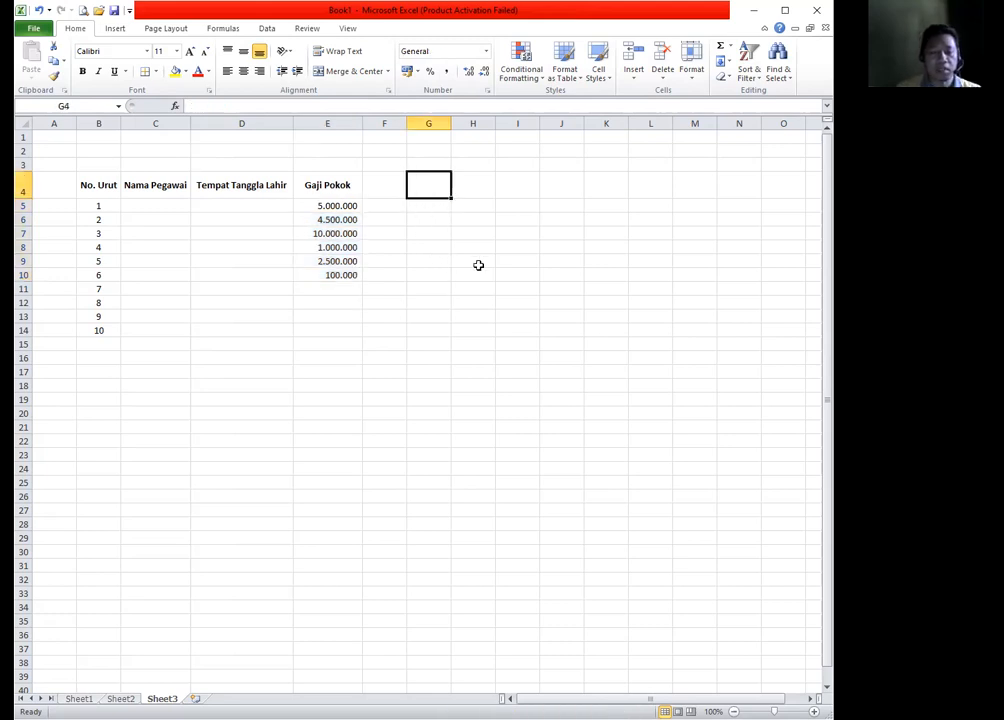
pyautogui.write('5')
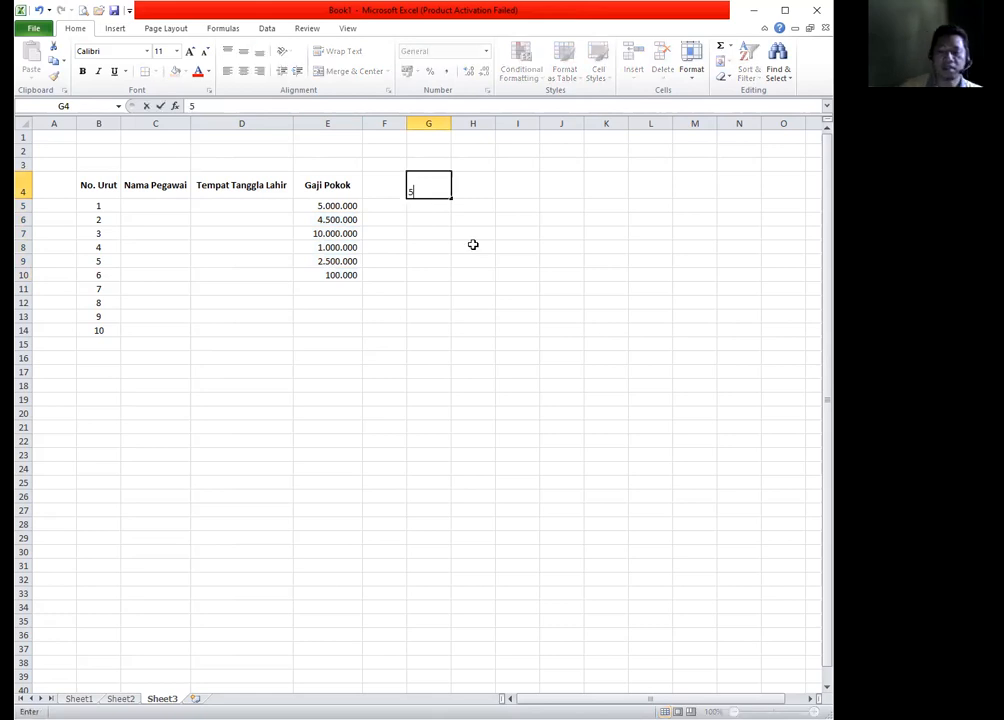
pyautogui.press('Return')
pyautogui.click(441, 189)
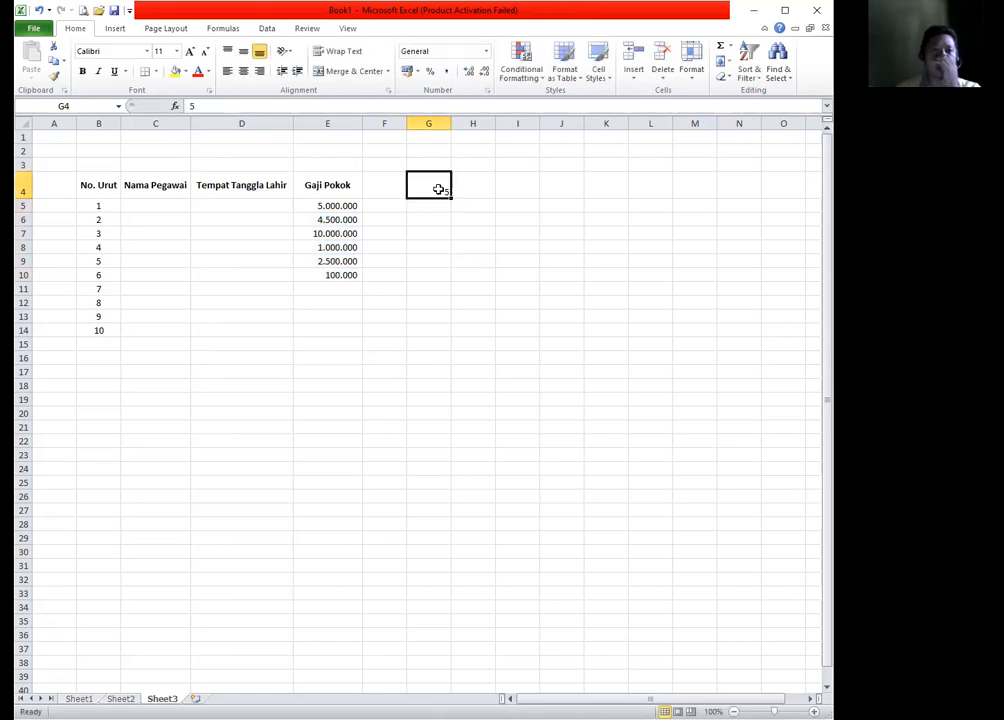
pyautogui.click(429, 71)
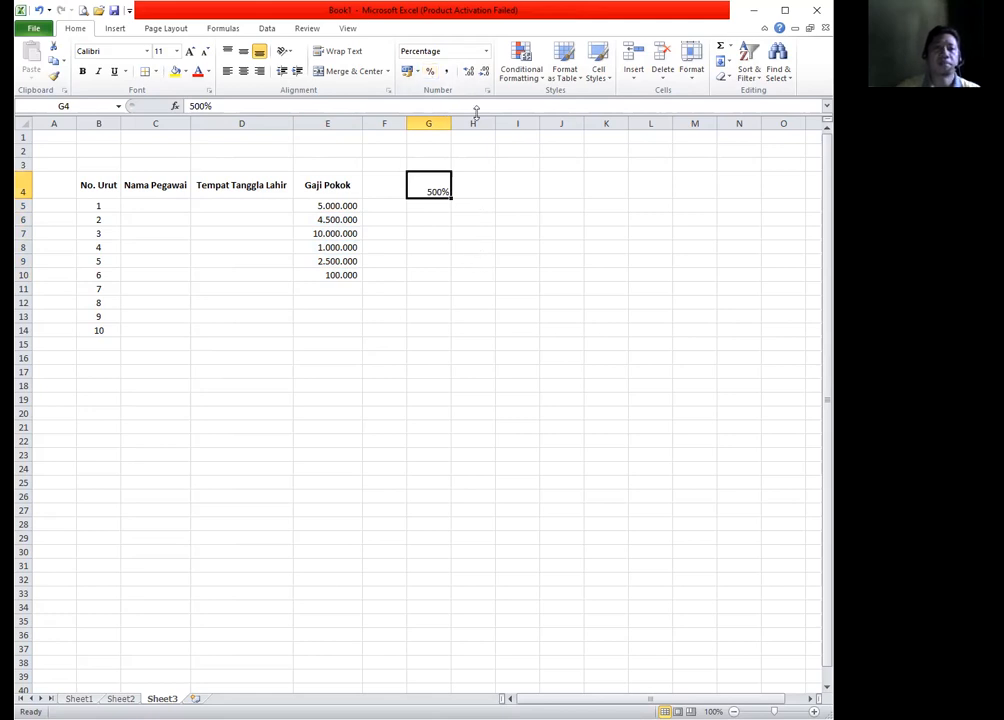
pyautogui.doubleClick(469, 72)
pyautogui.doubleClick(485, 72)
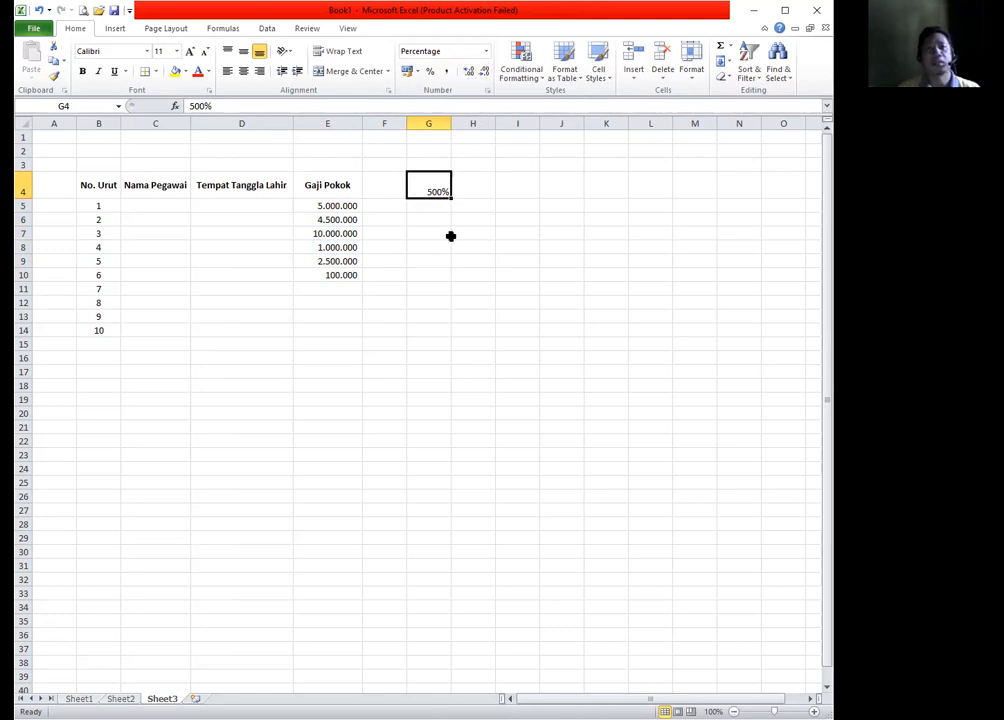
# Enter the percentages 5% in G5 and 5,25% in G6, including the percent sign in each entry
pyautogui.press('Return')
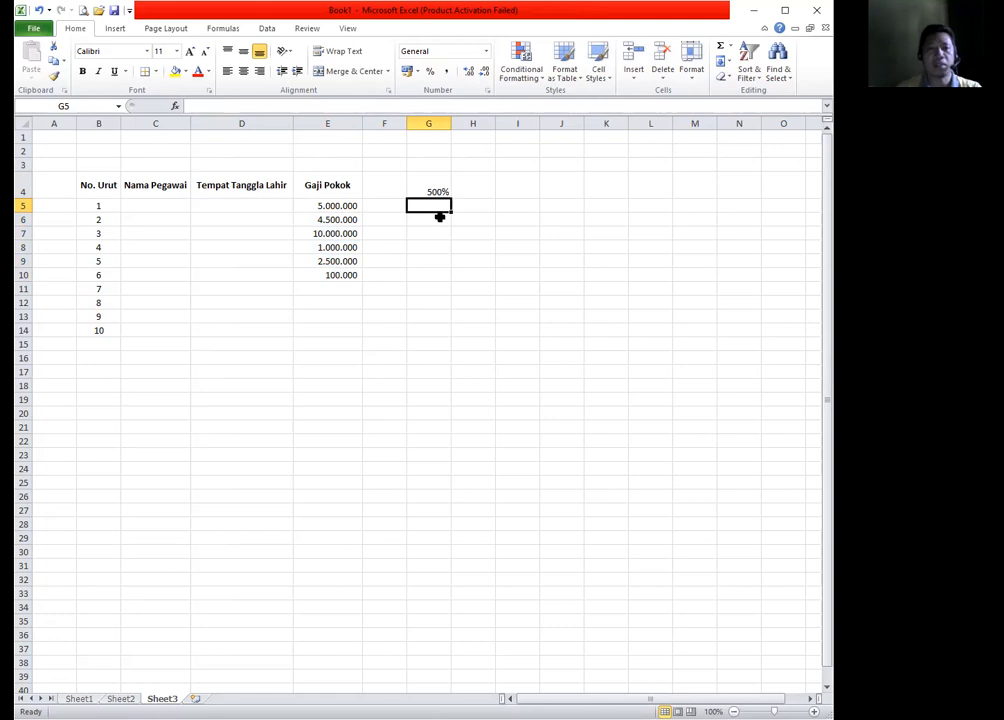
pyautogui.write('5%')
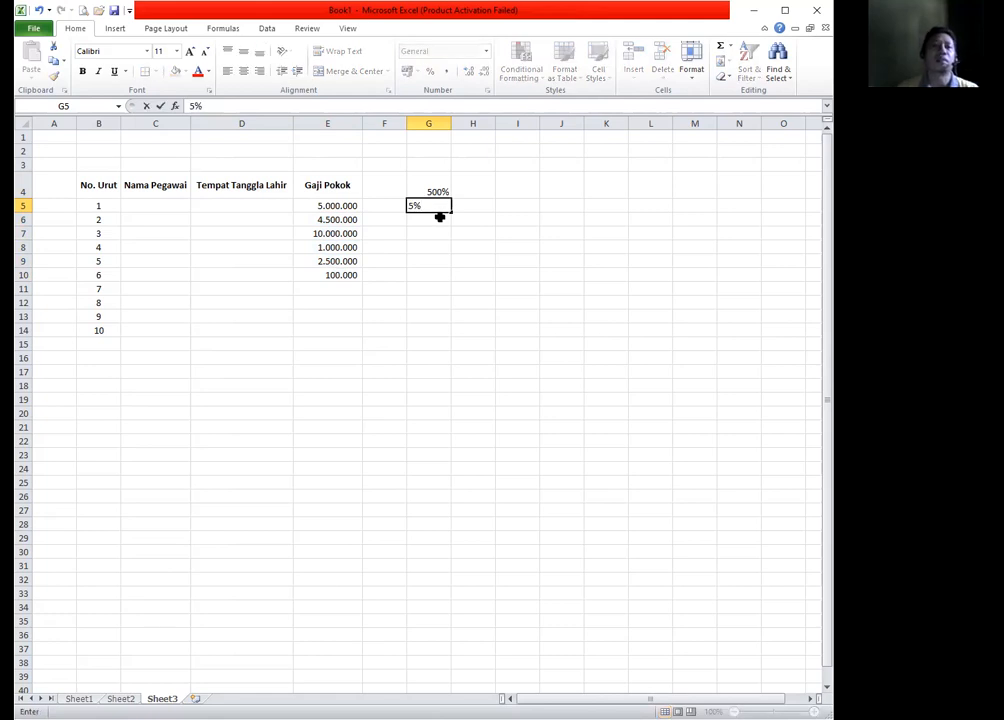
pyautogui.press('Return')
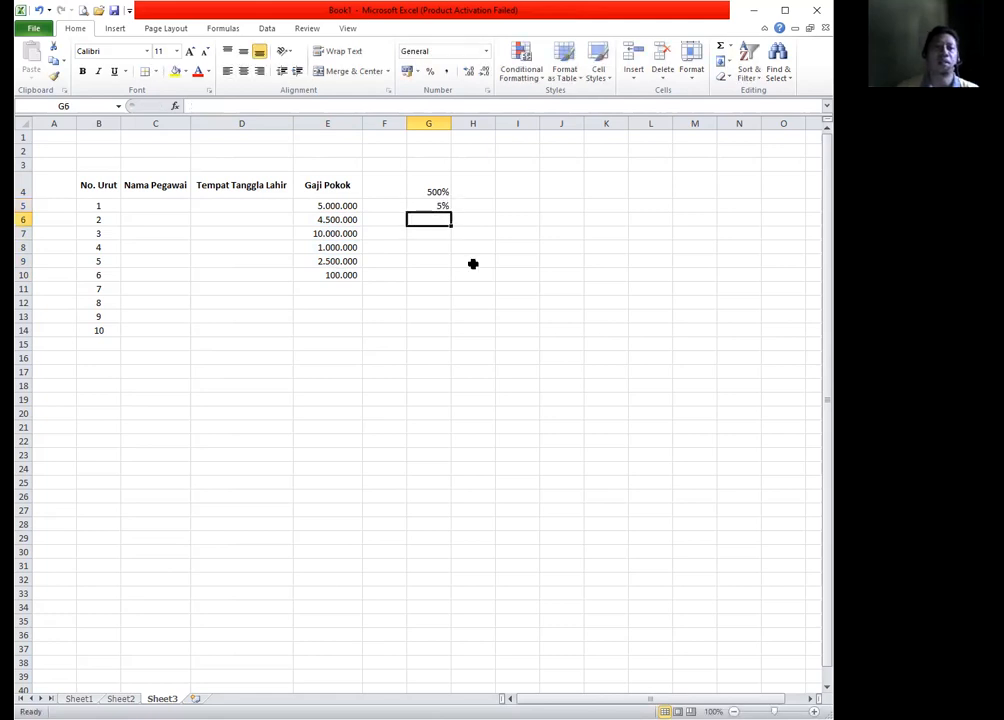
pyautogui.press('Up')
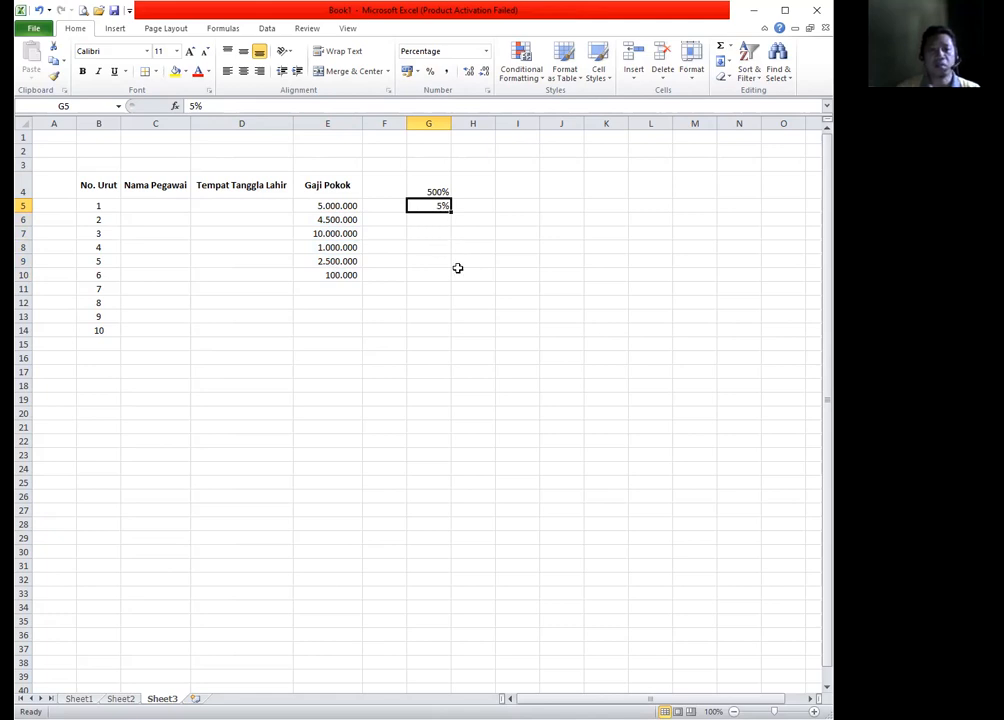
pyautogui.press('Down')
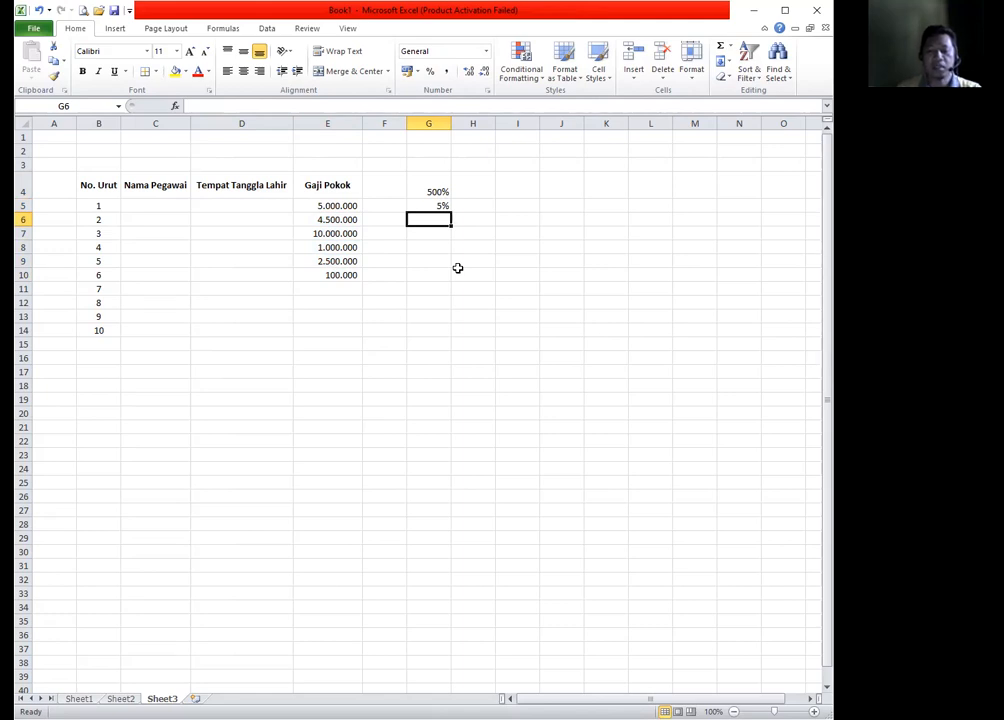
pyautogui.write('5,25%')
pyautogui.press('Return')
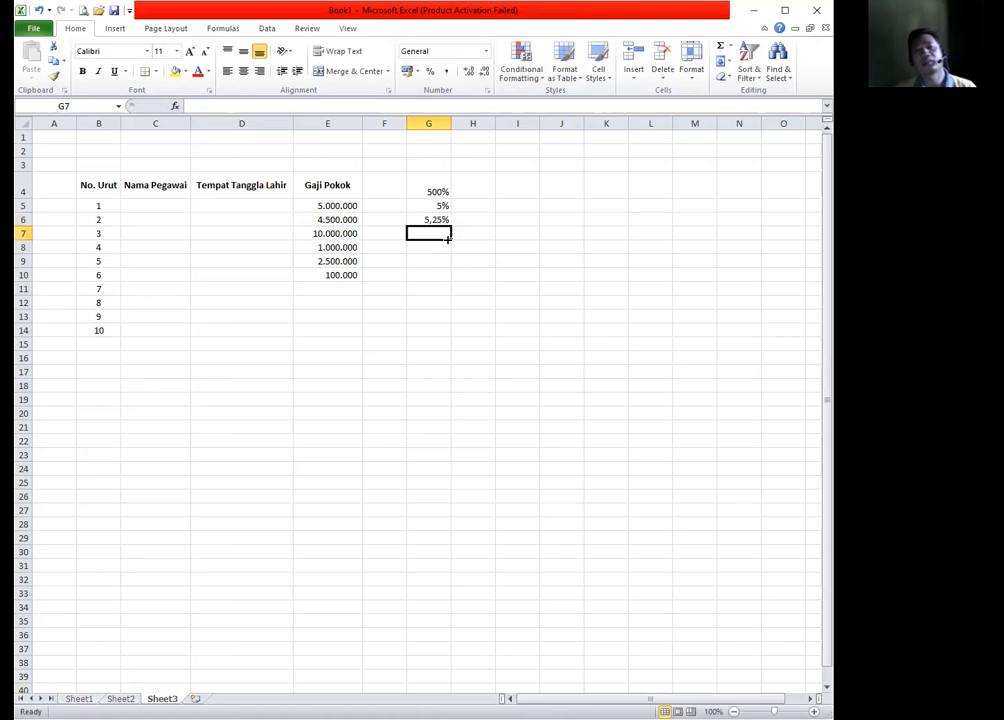
# Enter 10.6 in G7 with a point as the decimal separator
pyautogui.click(428, 218)
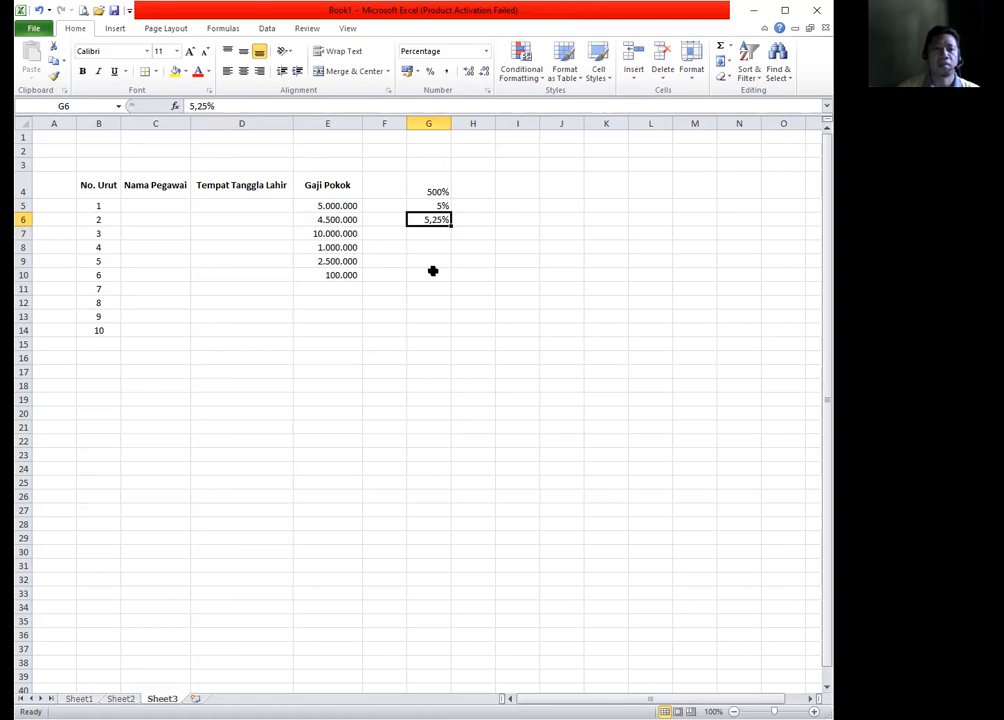
pyautogui.click(427, 234)
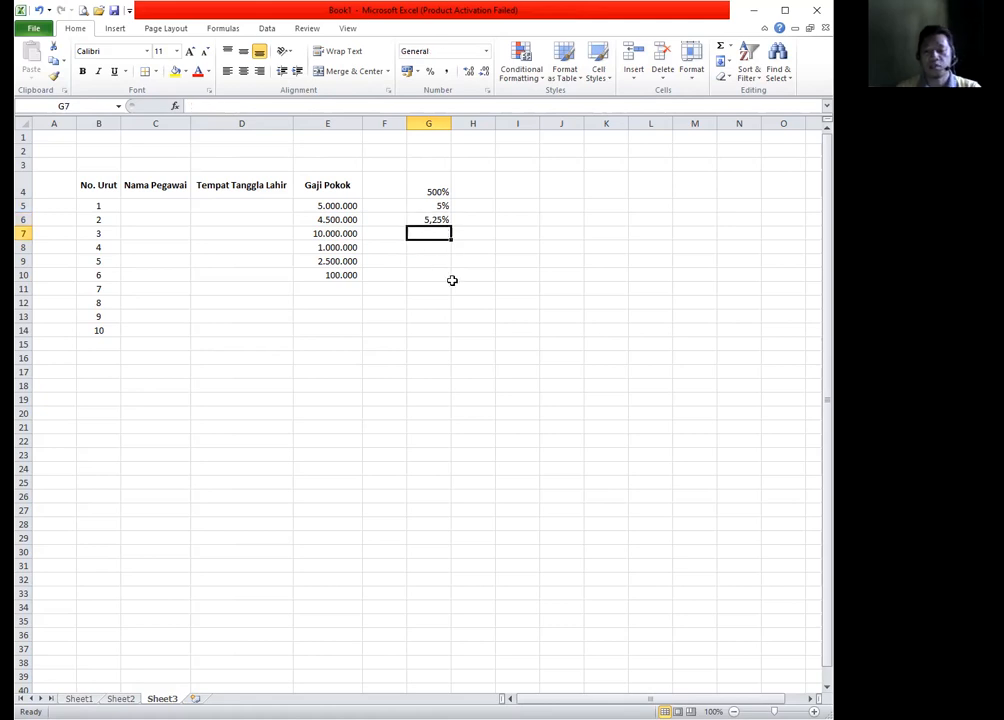
pyautogui.write('10')
pyautogui.write('.0')
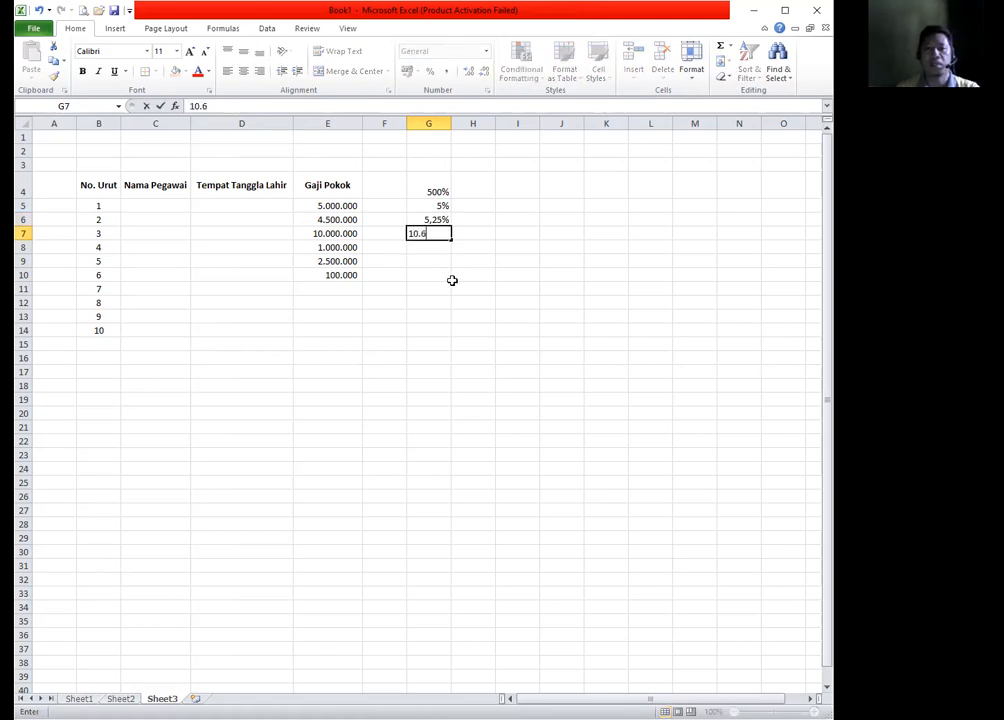
pyautogui.write('6')
pyautogui.press('Return')
# Replace the entry in G7 with 10,6%, with a comma as the decimal separator
pyautogui.click(430, 233)
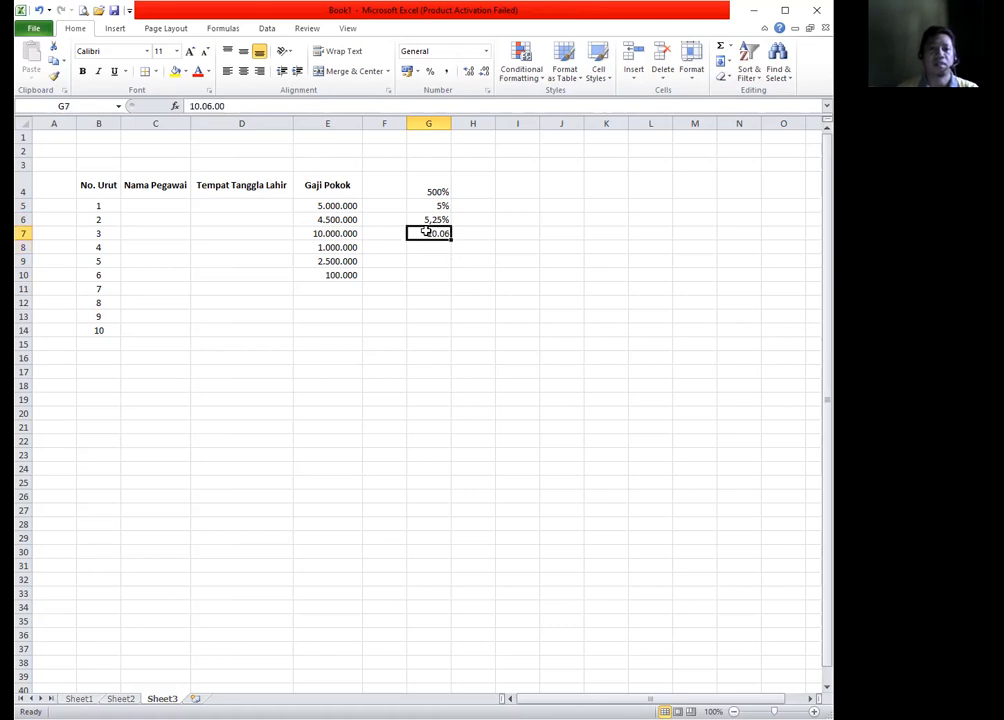
pyautogui.write('10')
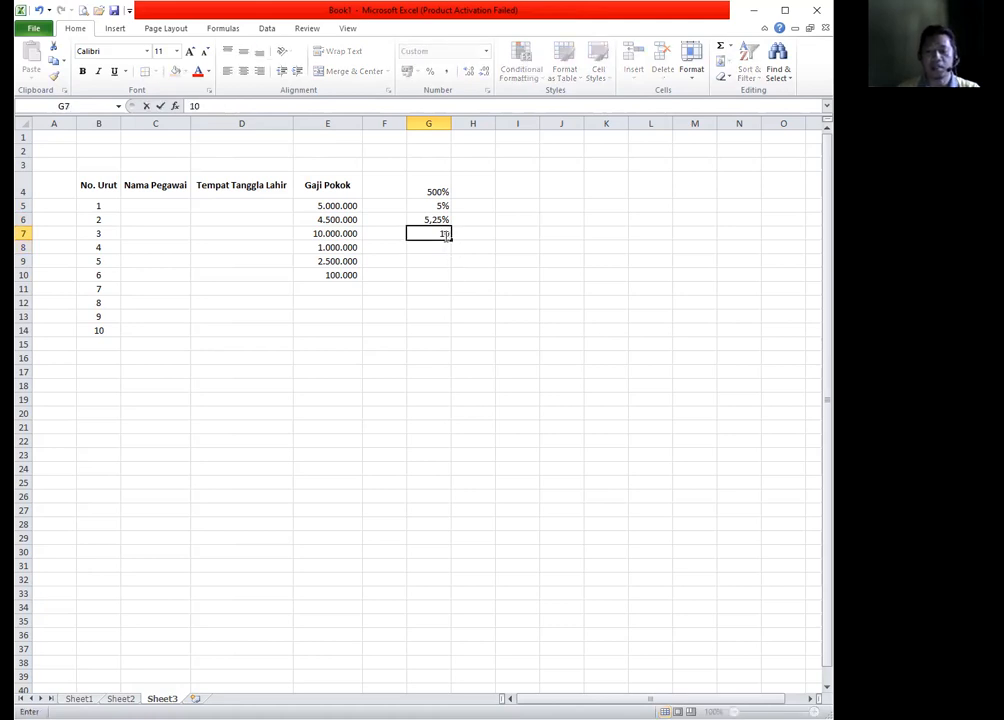
pyautogui.write(',6%')
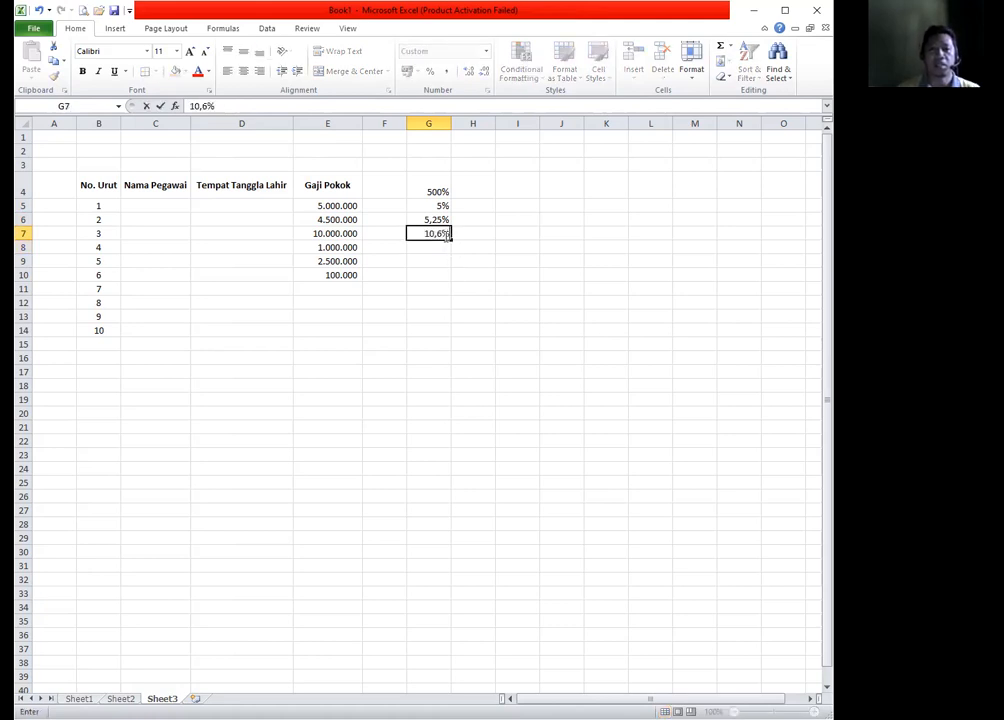
pyautogui.press('Return')
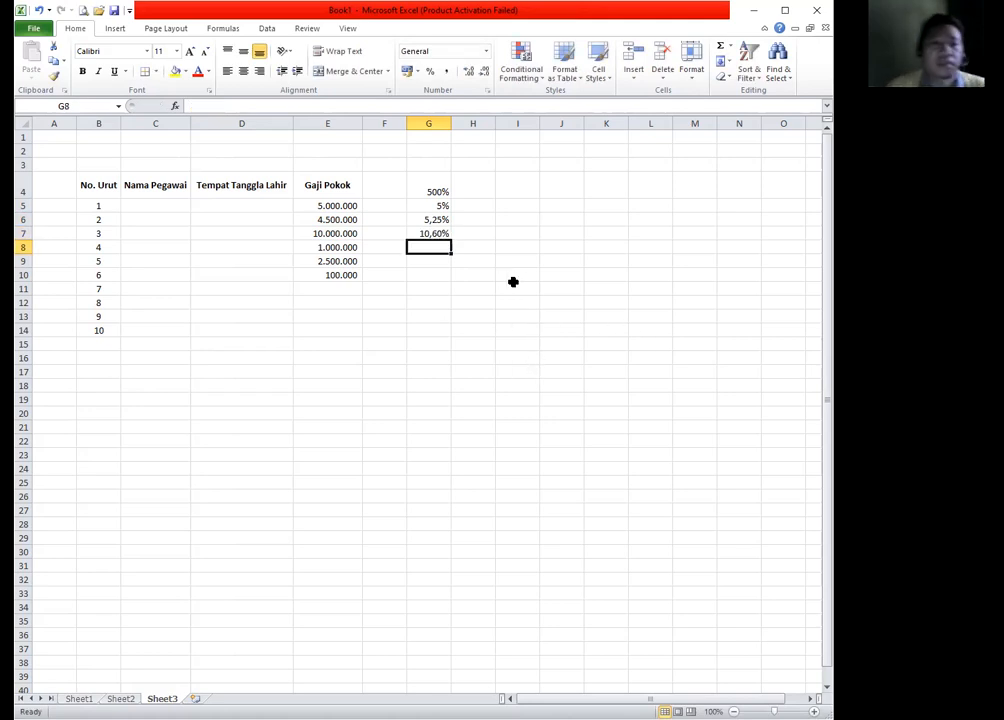
# Reduce the percentages in G6:G7 to no decimal places and restore them to two
pyautogui.click(440, 233)
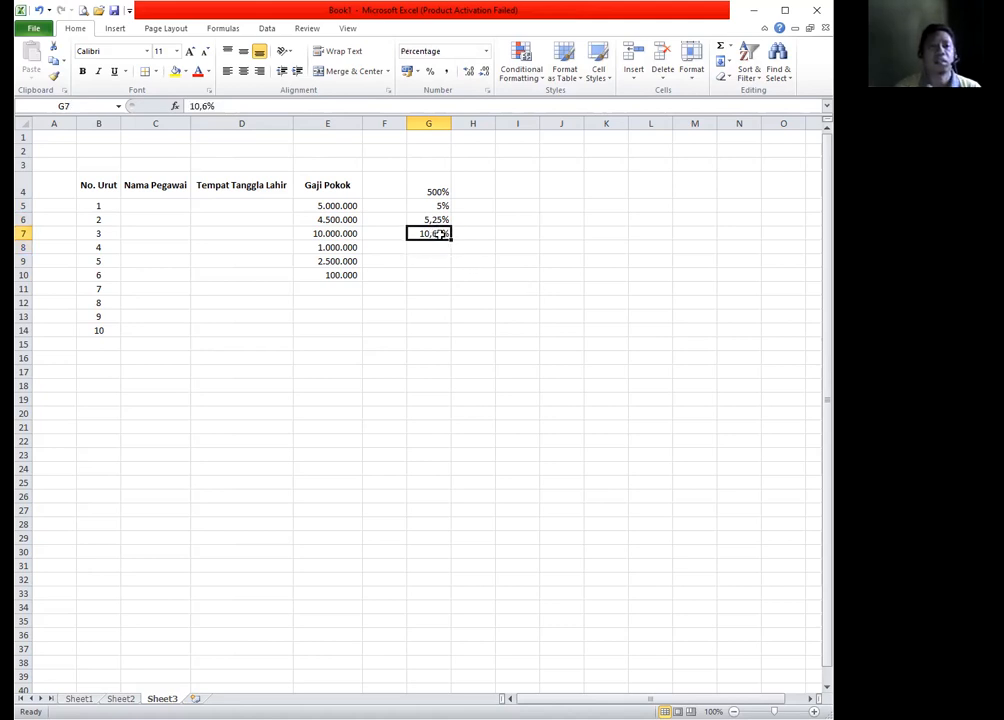
pyautogui.moveTo(438, 217)
pyautogui.mouseDown()
pyautogui.moveTo(435, 231)
pyautogui.moveTo(455, 238)
pyautogui.moveTo(455, 227)
pyautogui.moveTo(433, 231)
pyautogui.mouseUp()
pyautogui.click(456, 231)
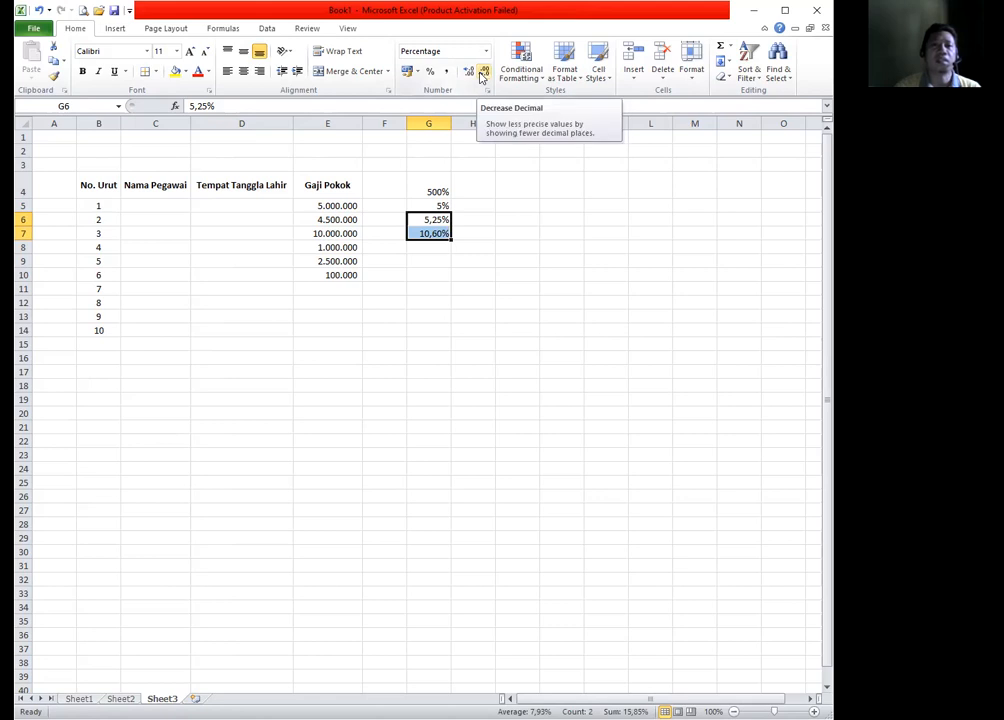
pyautogui.doubleClick(481, 76)
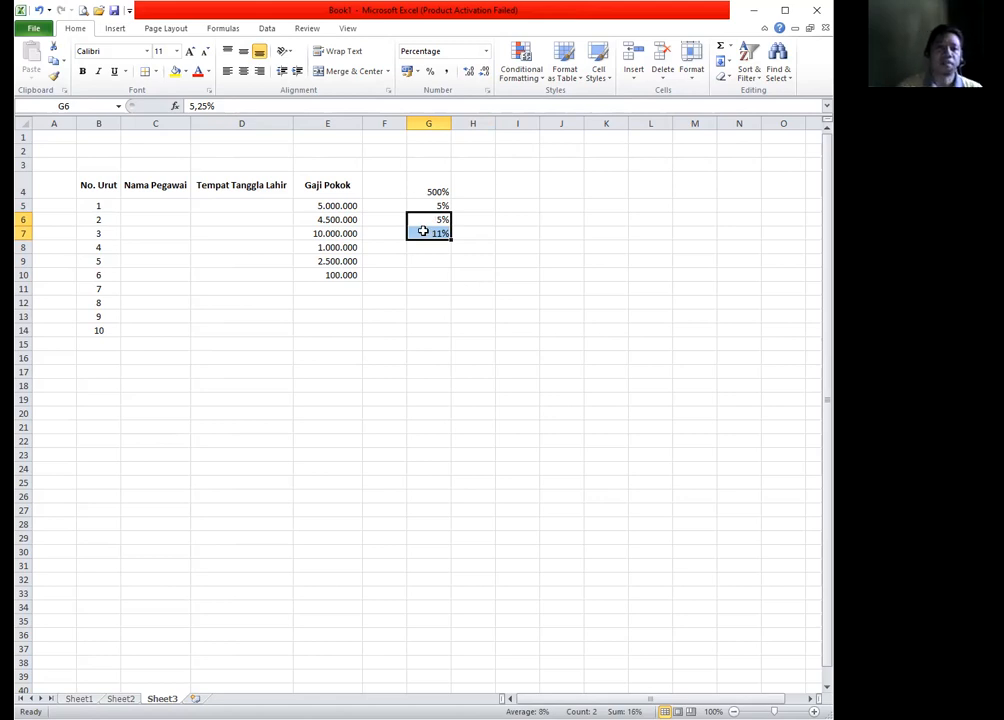
pyautogui.click(469, 72)
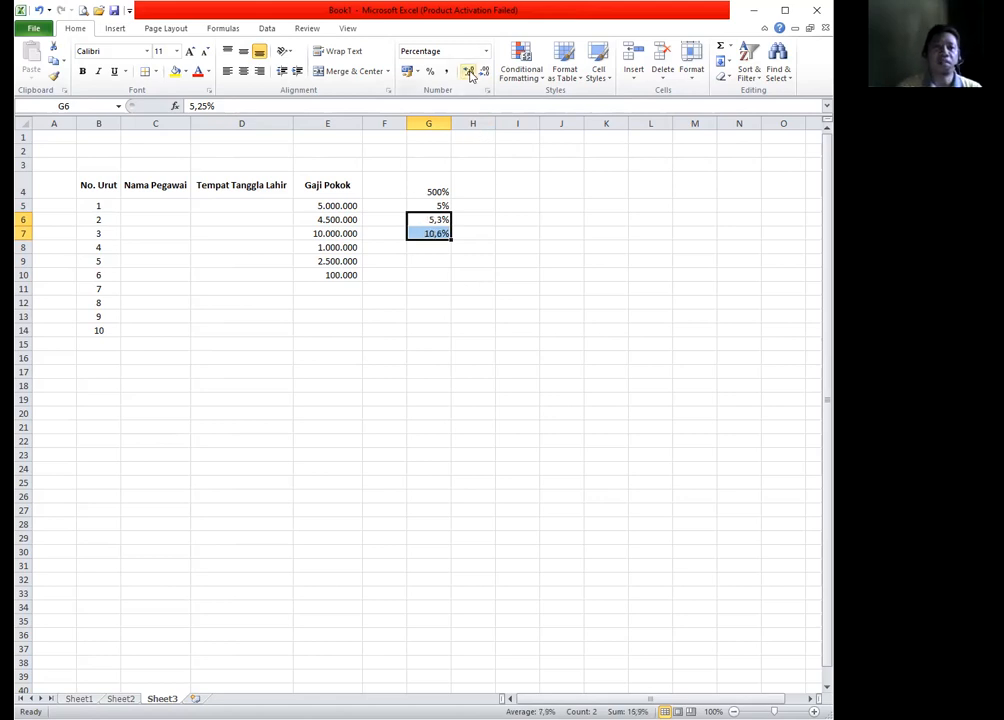
pyautogui.click(469, 72)
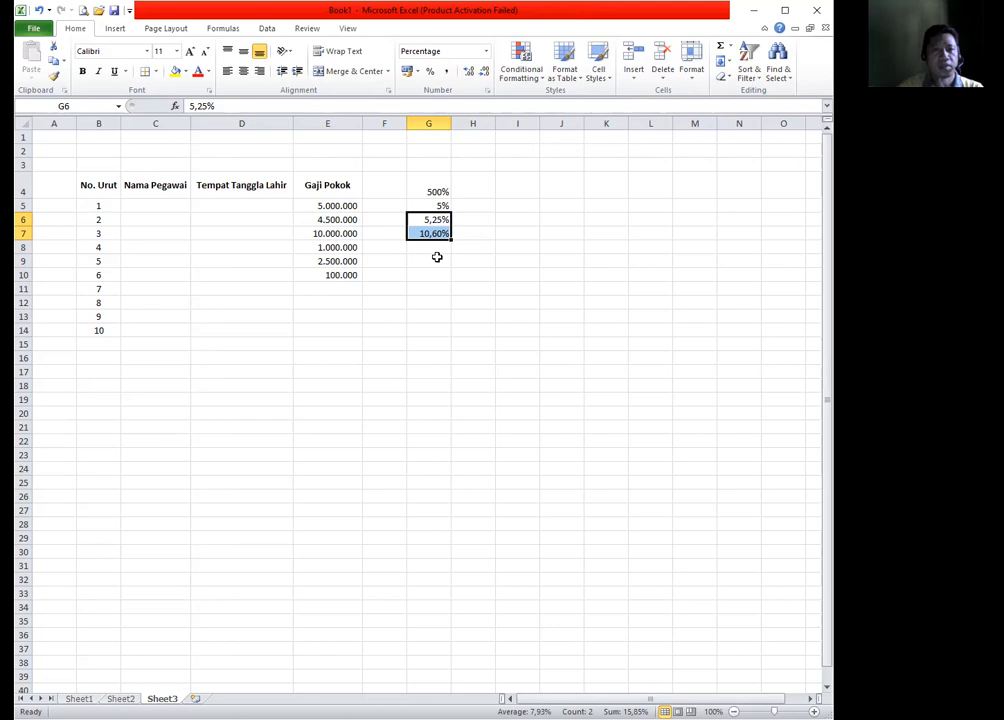
# Add three more decimal places to the percentages in G6:G7 and bring them back to two
pyautogui.click(468, 74)
pyautogui.click(468, 74)
pyautogui.click(468, 74)
pyautogui.click(483, 74)
pyautogui.click(483, 74)
pyautogui.click(483, 74)
pyautogui.click(483, 74)
pyautogui.click(468, 74)
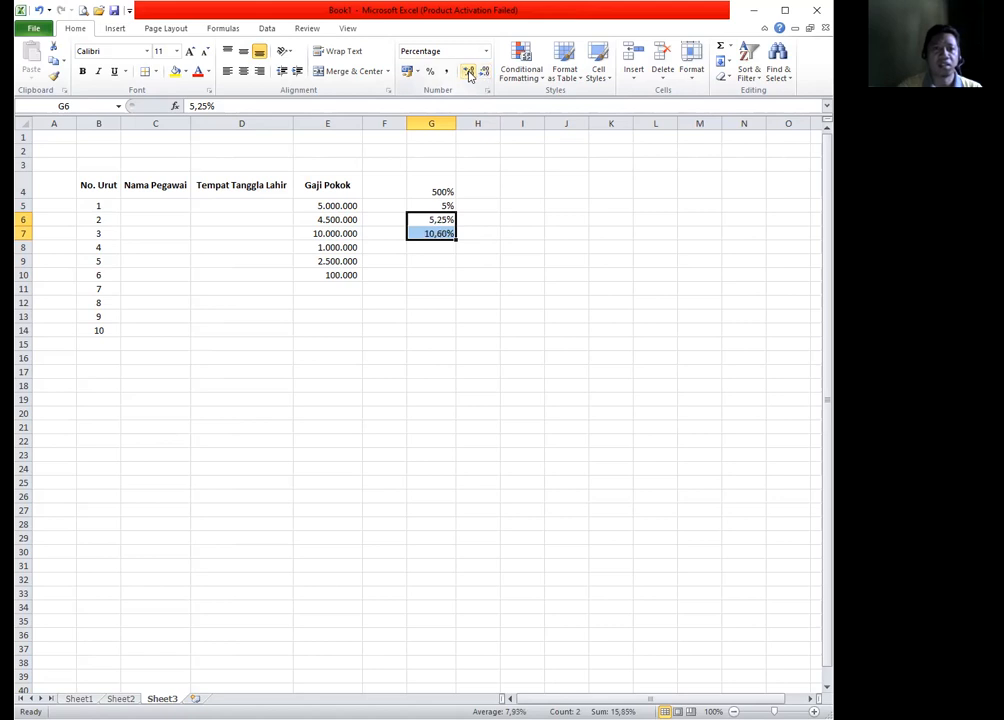
# Remove one decimal place from the percentages in G6:G7 and add it back
pyautogui.click(483, 74)
pyautogui.click(468, 74)
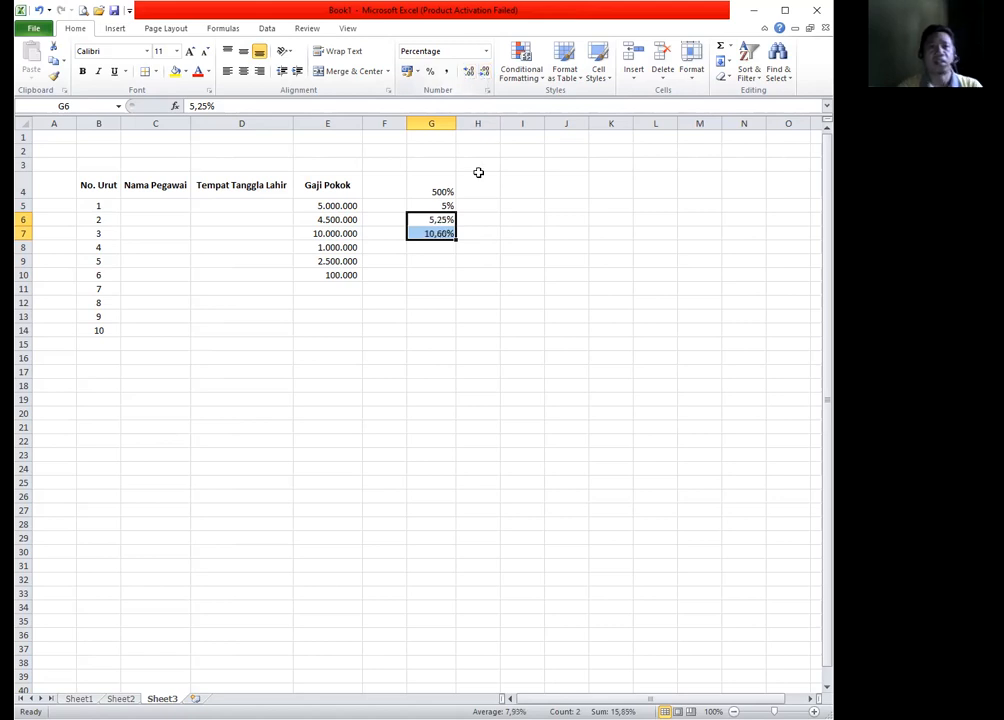
pyautogui.click(461, 287)
pyautogui.click(430, 316)
pyautogui.click(435, 206)
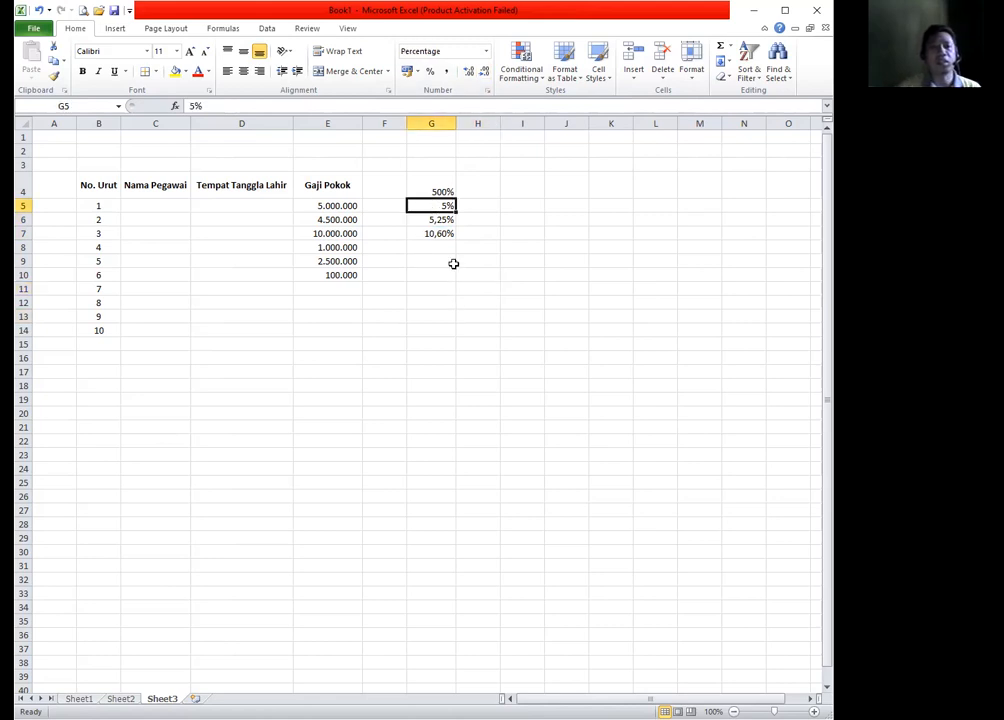
# Enter 5% in H5 and show it with two decimal places
pyautogui.click(482, 205)
pyautogui.write('5%')
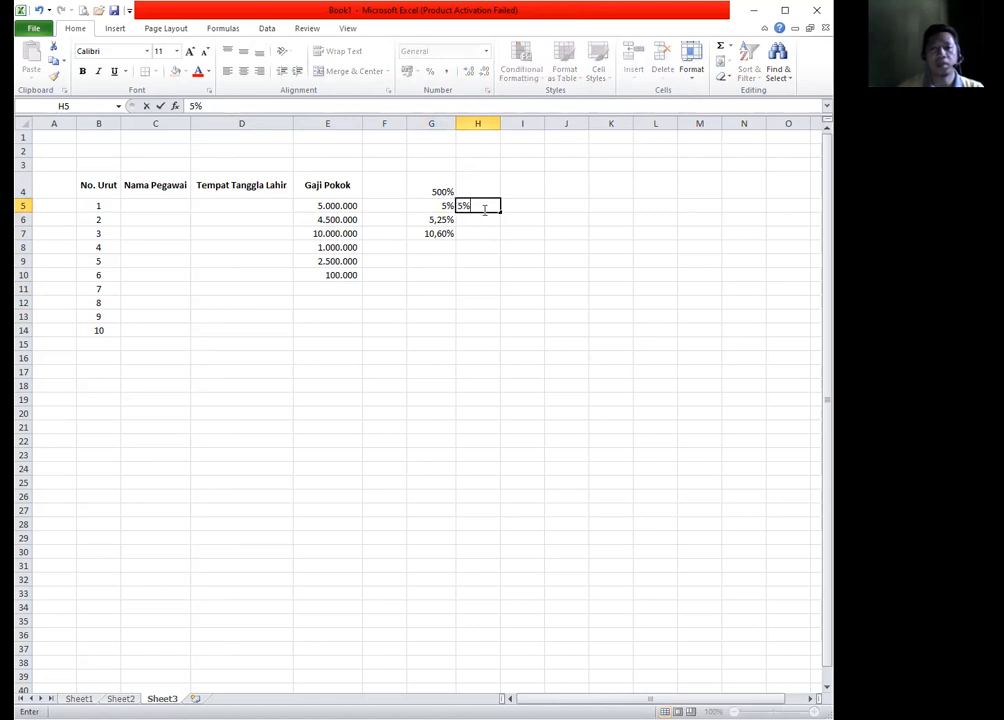
pyautogui.press('Return')
pyautogui.click(484, 206)
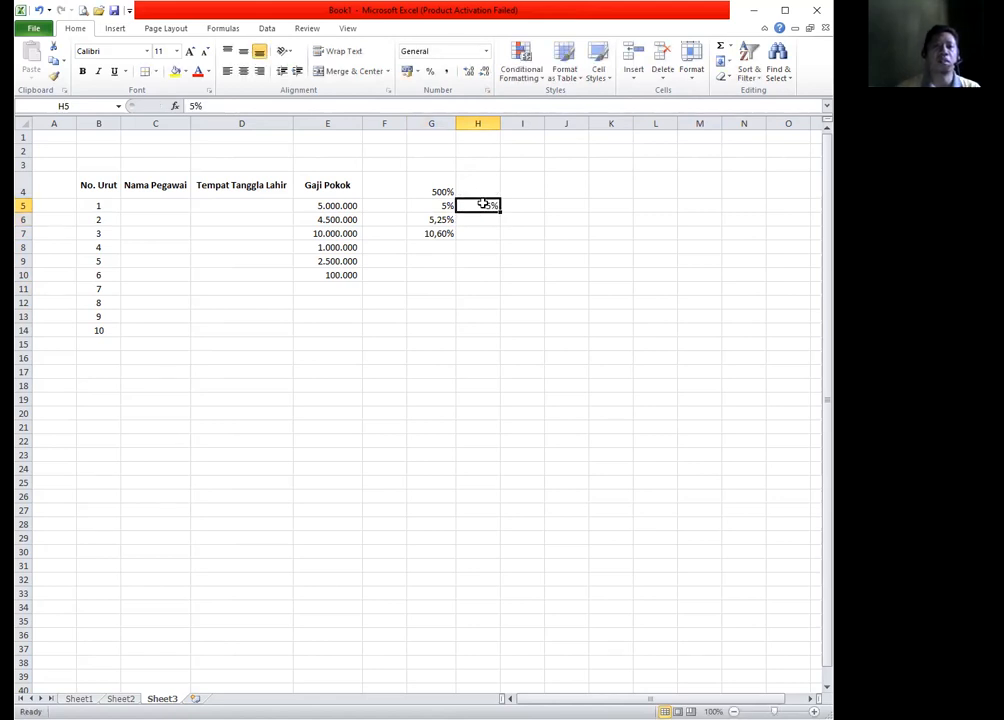
pyautogui.click(469, 73)
pyautogui.click(469, 73)
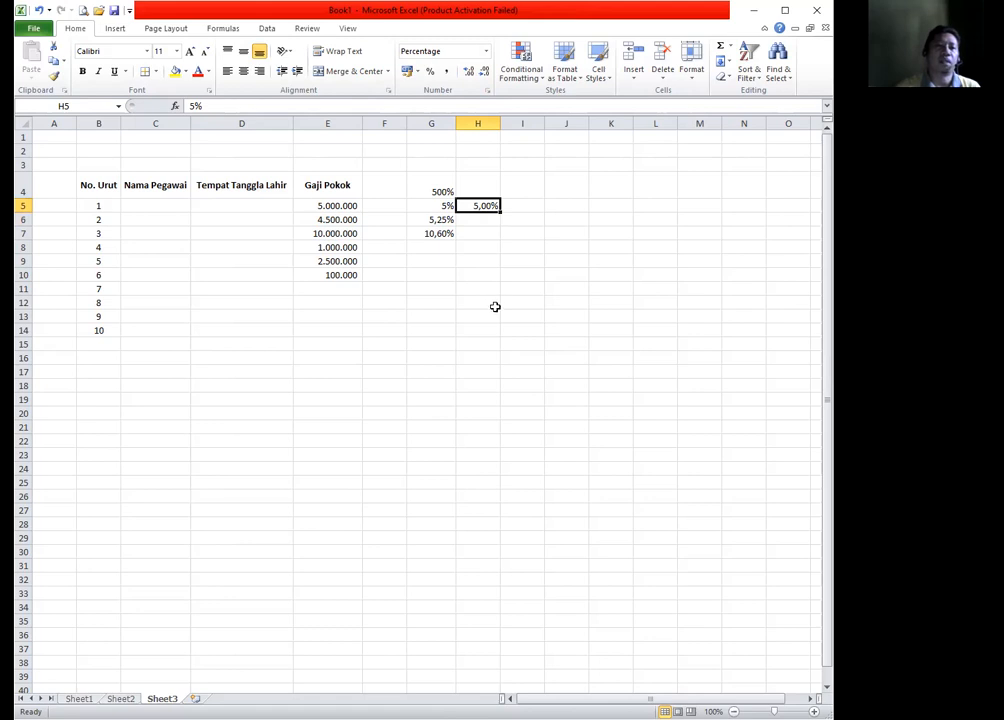
pyautogui.click(488, 232)
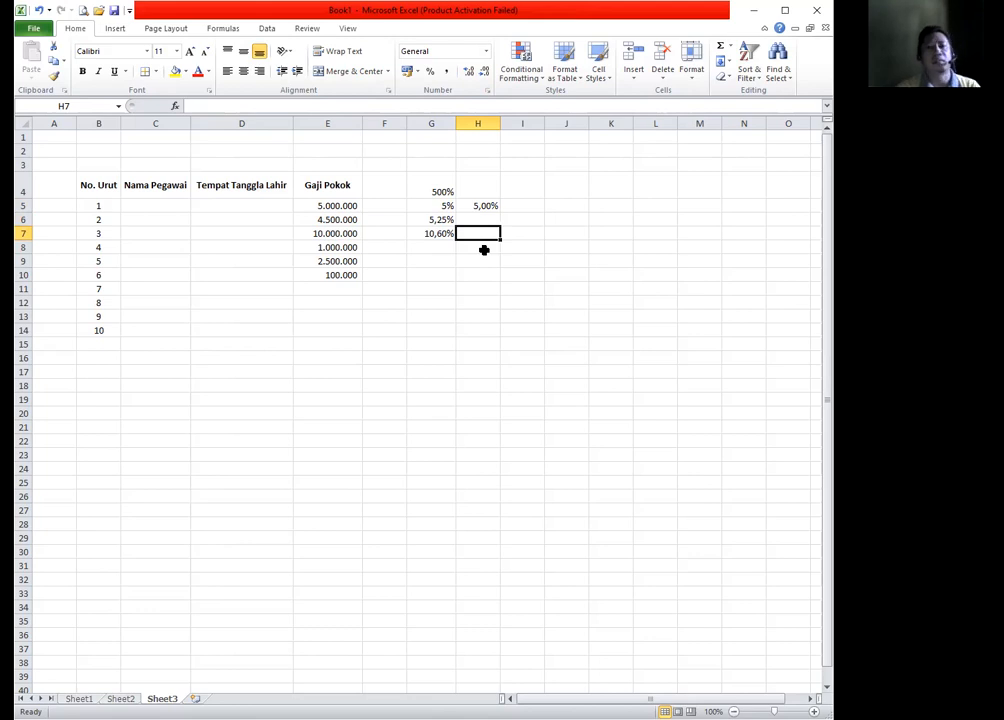
pyautogui.click(447, 219)
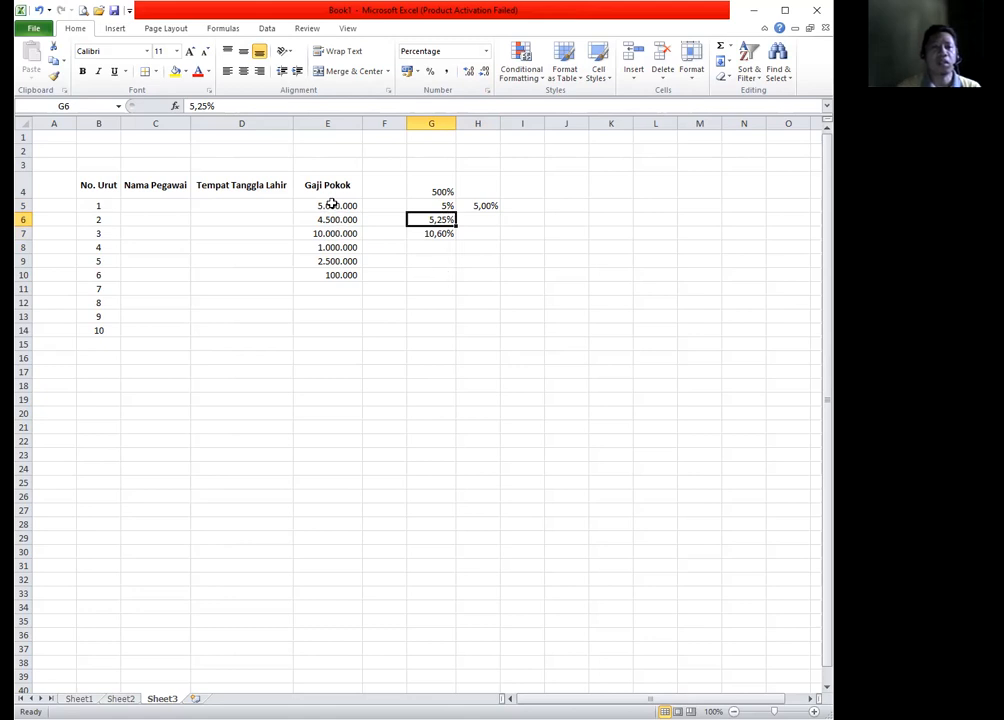
# Apply the Rp accounting format to the salaries in E5:E10 and return them to comma style without a currency symbol
pyautogui.moveTo(327, 205); pyautogui.dragTo(340, 276)
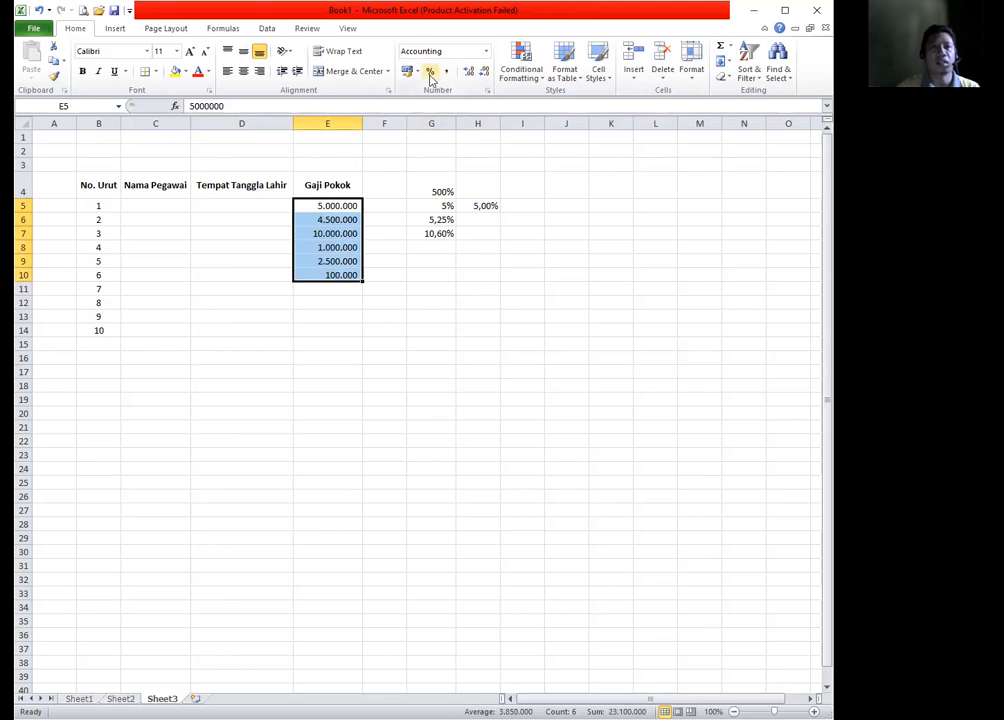
pyautogui.click(406, 73)
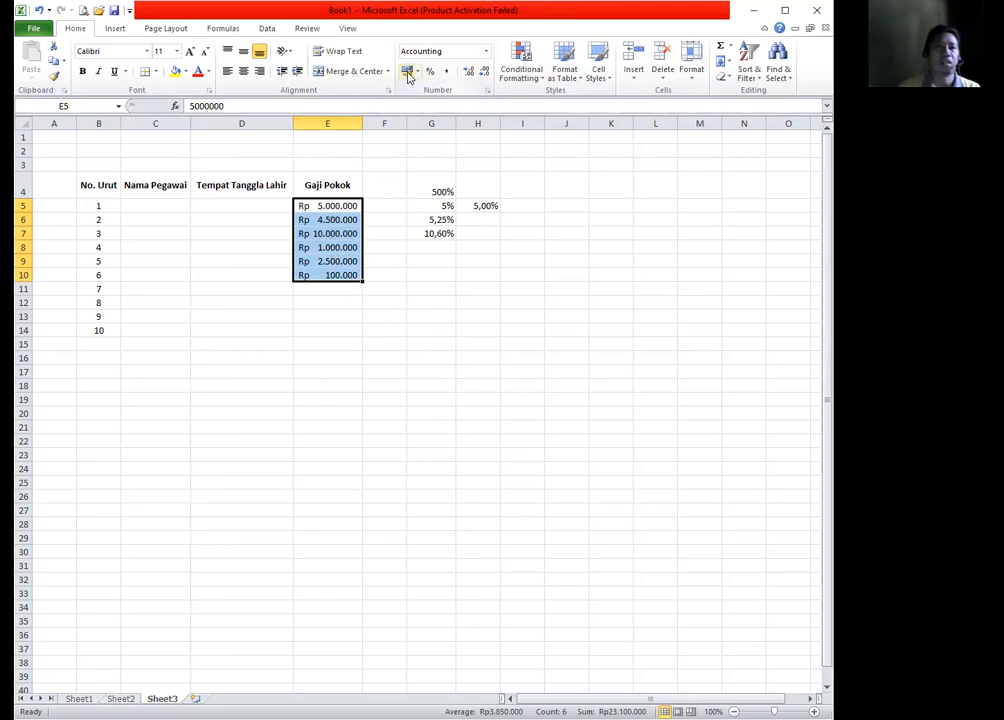
pyautogui.click(447, 71)
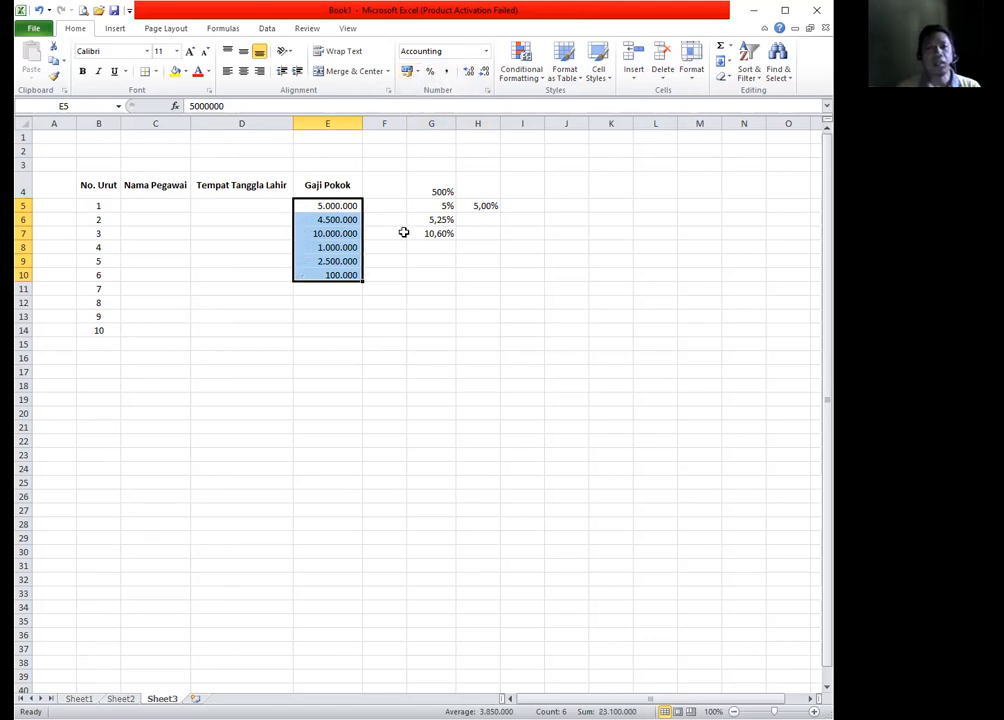
pyautogui.click(340, 317)
pyautogui.click(394, 280)
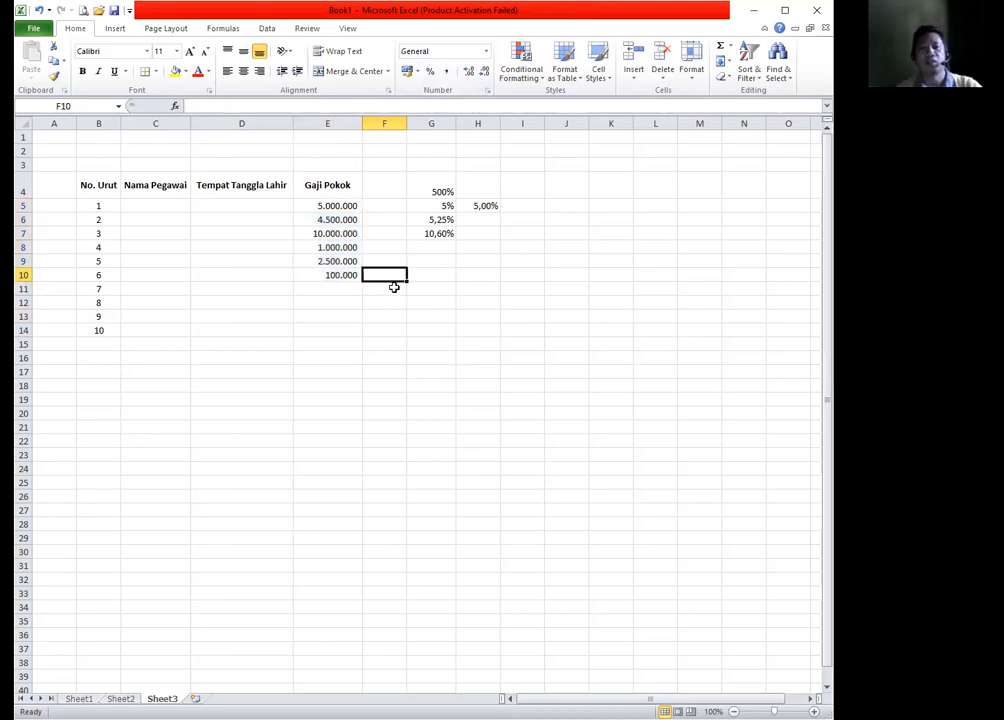
# Examine the detailed Accounting format settings for the salaries in E5:E10 and close them without applying anything
pyautogui.hotkey('ctrl', '1')
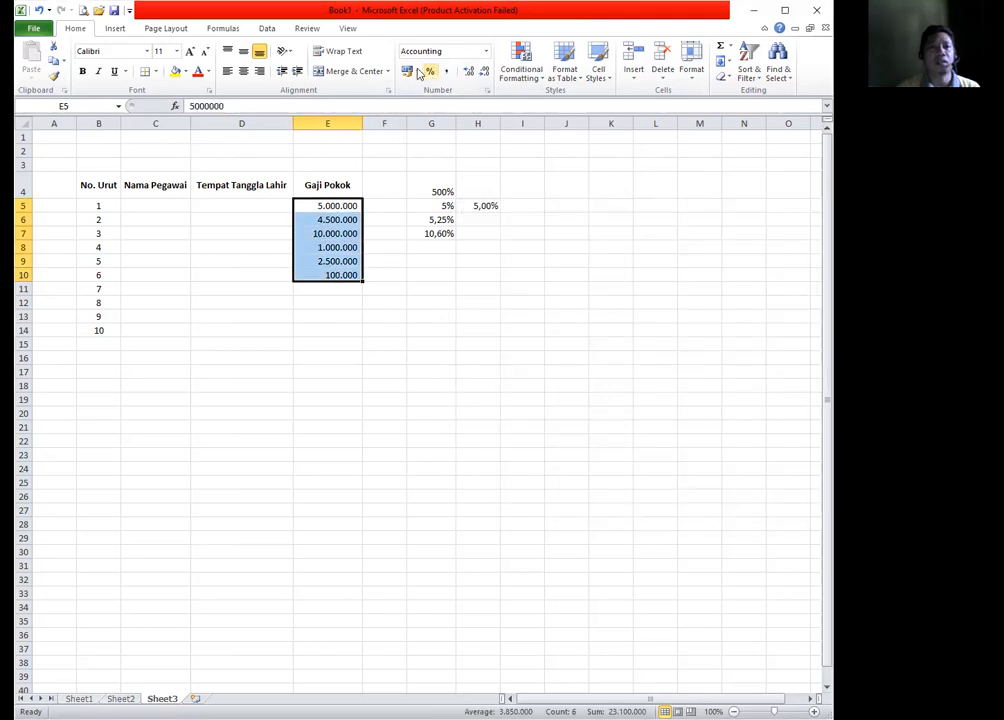
pyautogui.click(416, 71)
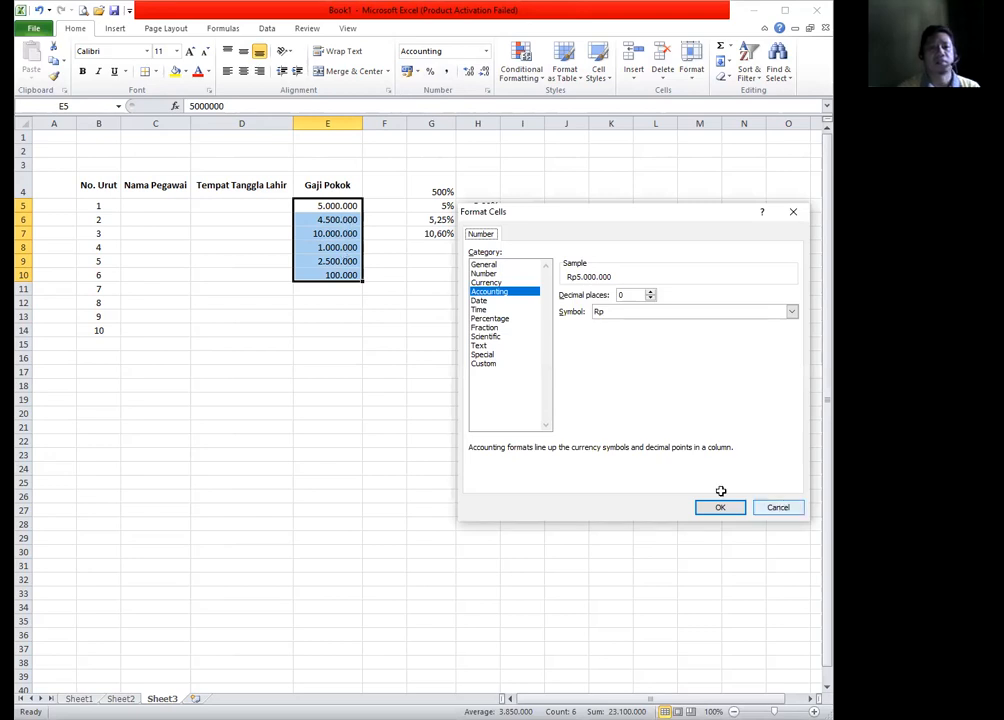
pyautogui.click(778, 507)
pyautogui.click(431, 344)
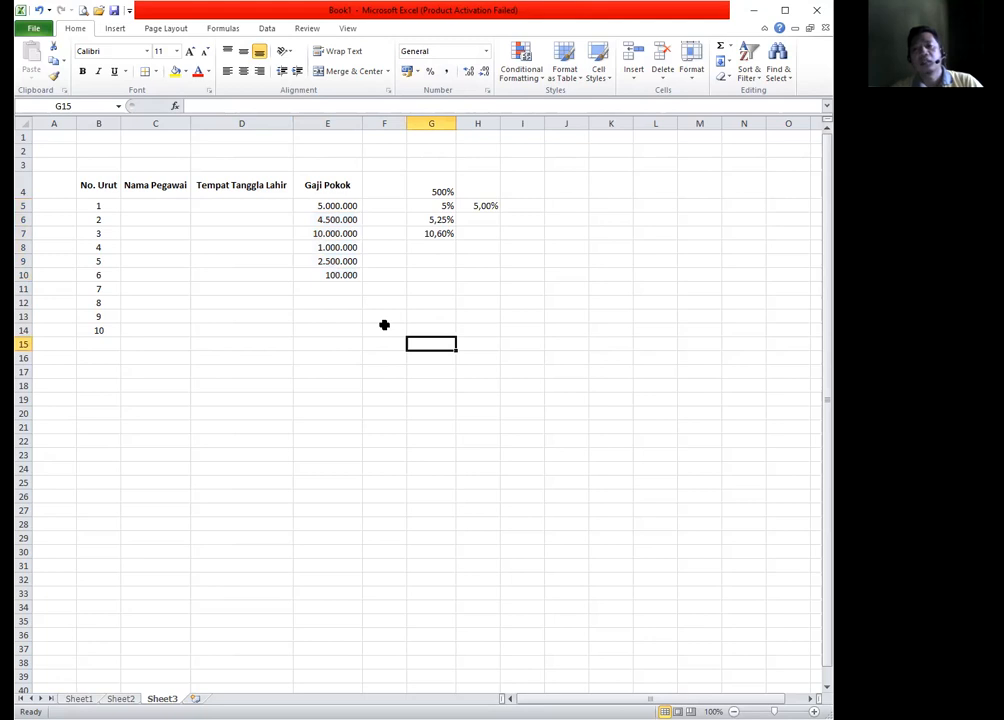
# Enter the date 18/5/21 in E15 below the salary table and widen column E slightly
pyautogui.click(316, 347)
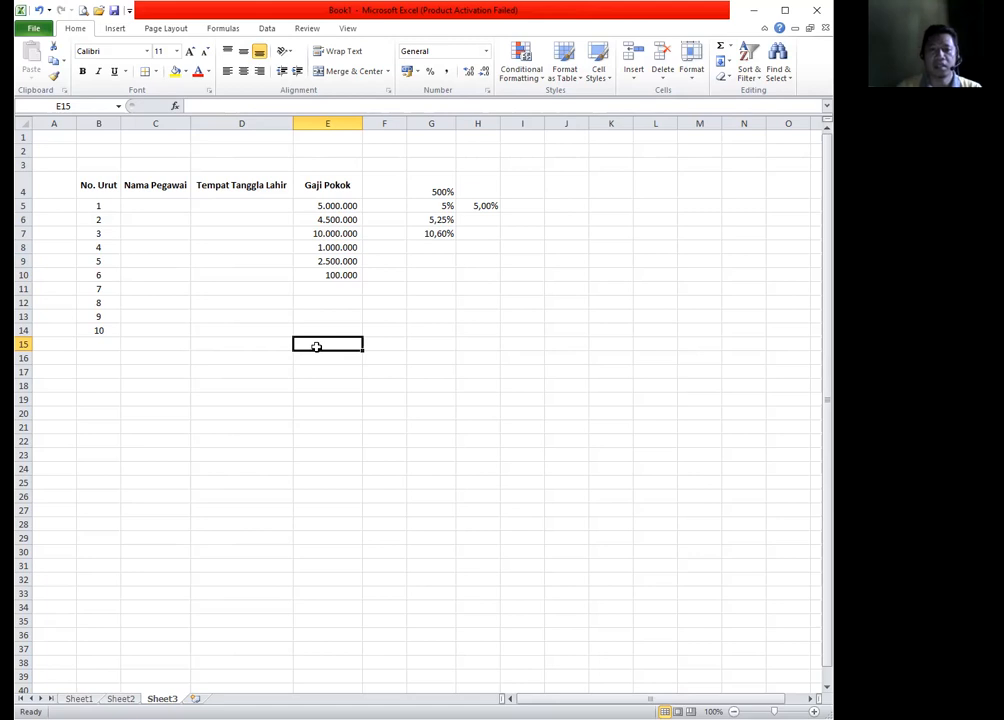
pyautogui.write('18')
pyautogui.write('/05/')
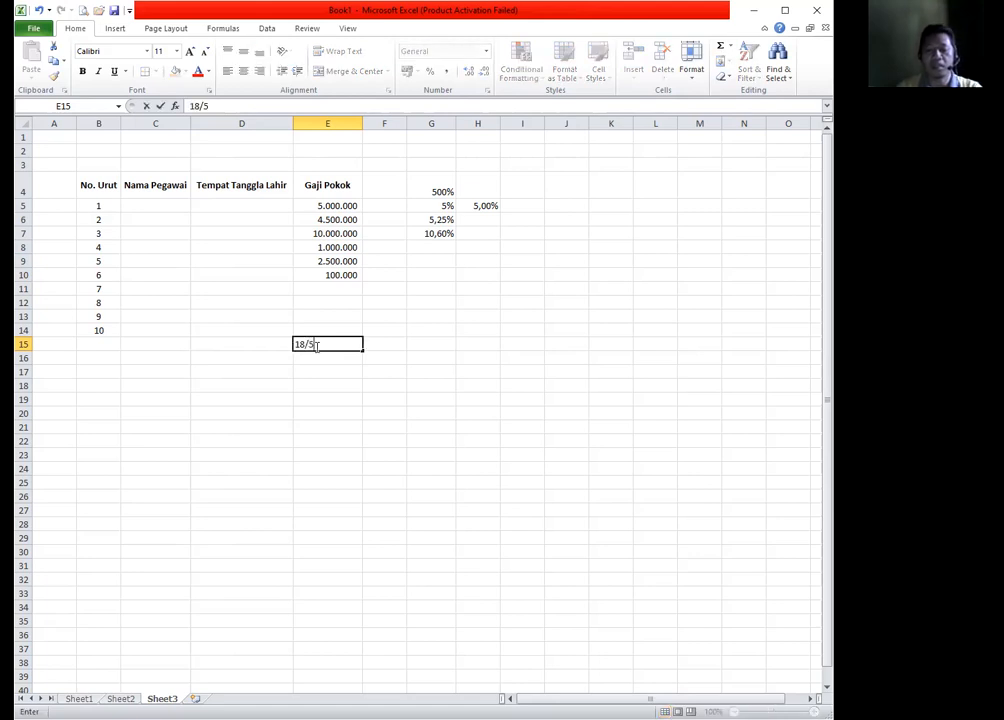
pyautogui.write('2021')
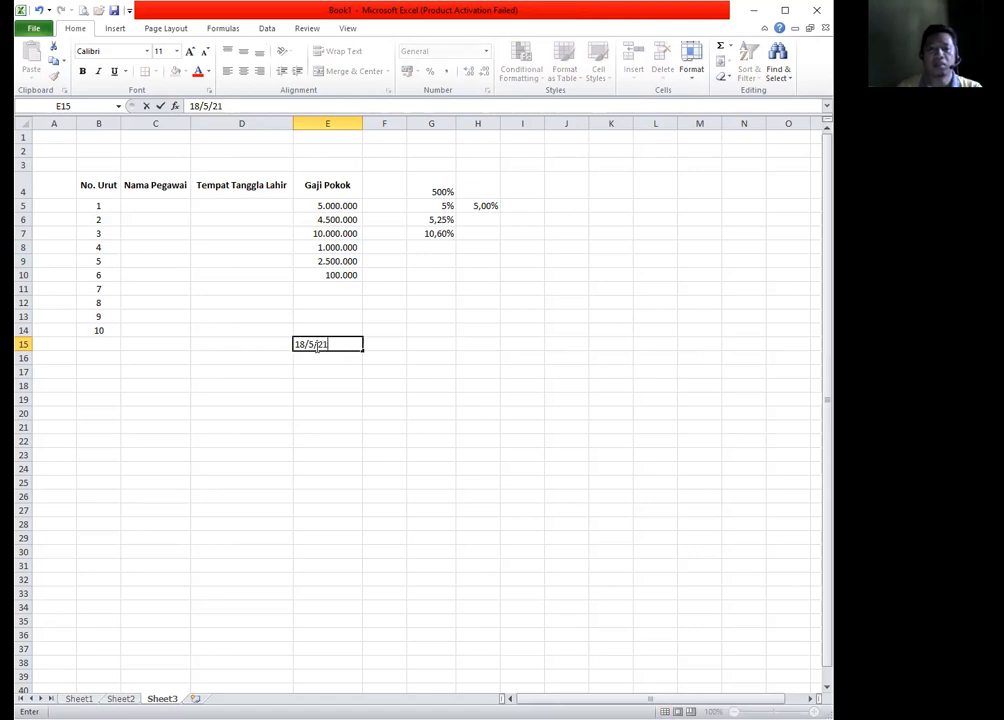
pyautogui.press('Return')
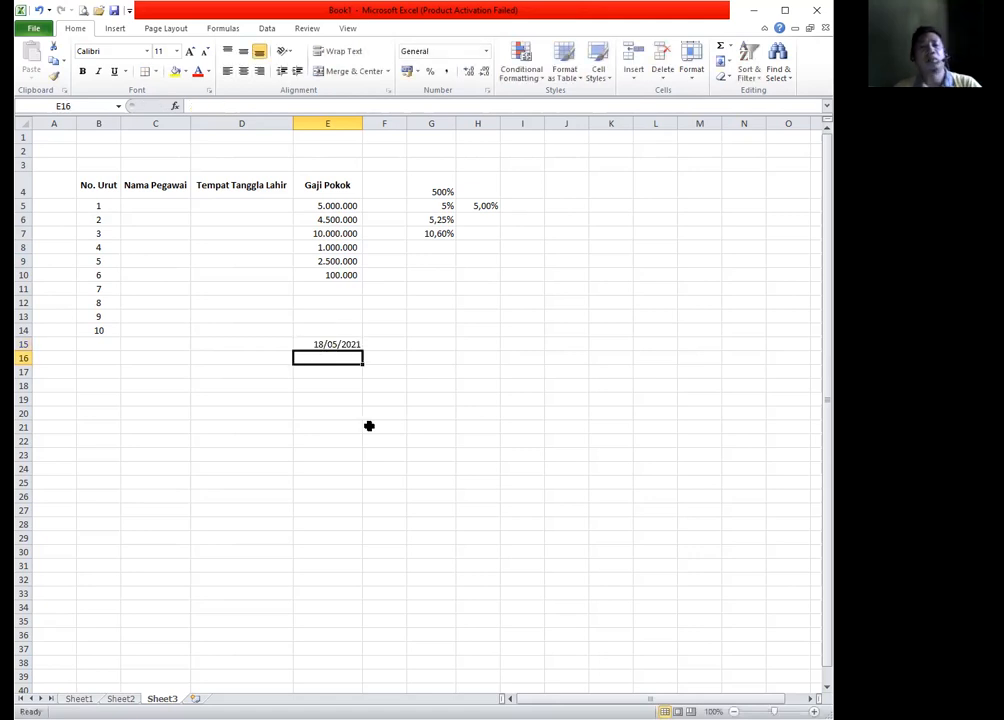
pyautogui.click(332, 344)
pyautogui.moveTo(362, 124); pyautogui.dragTo(390, 124)
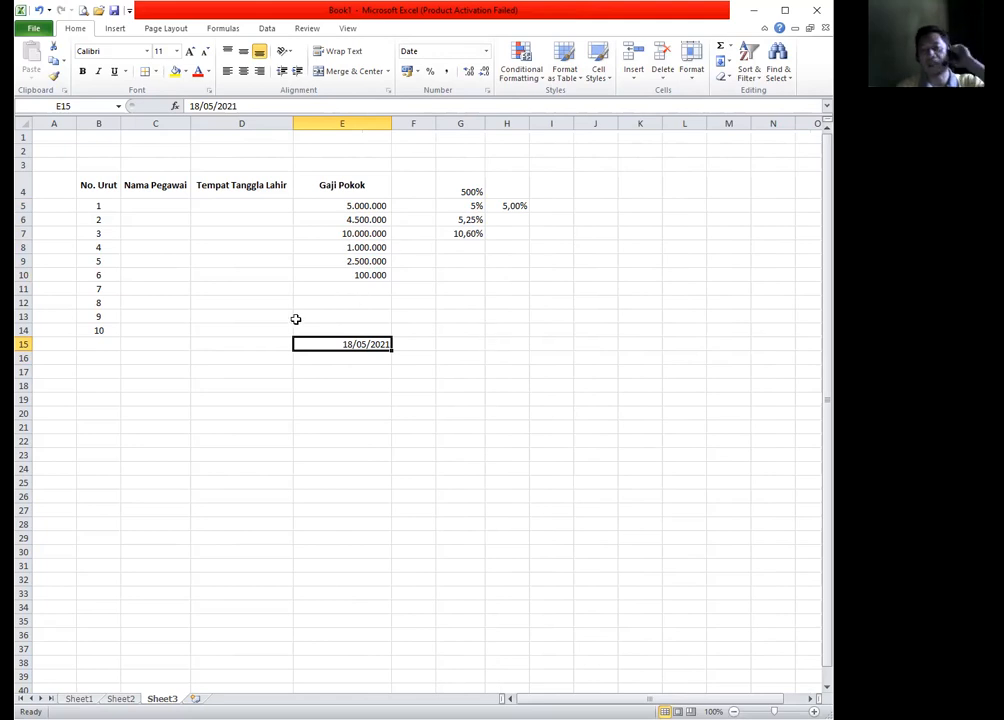
# Enter a second sample date in E16 in day/month/year order, separated by slashes
pyautogui.click(354, 358)
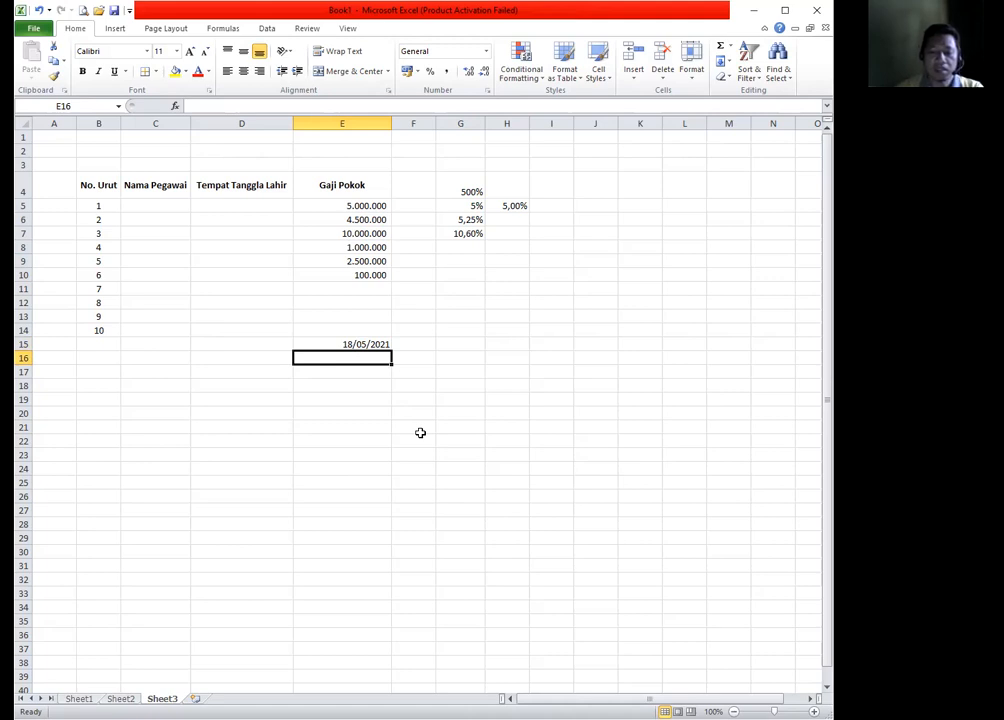
pyautogui.write('07')
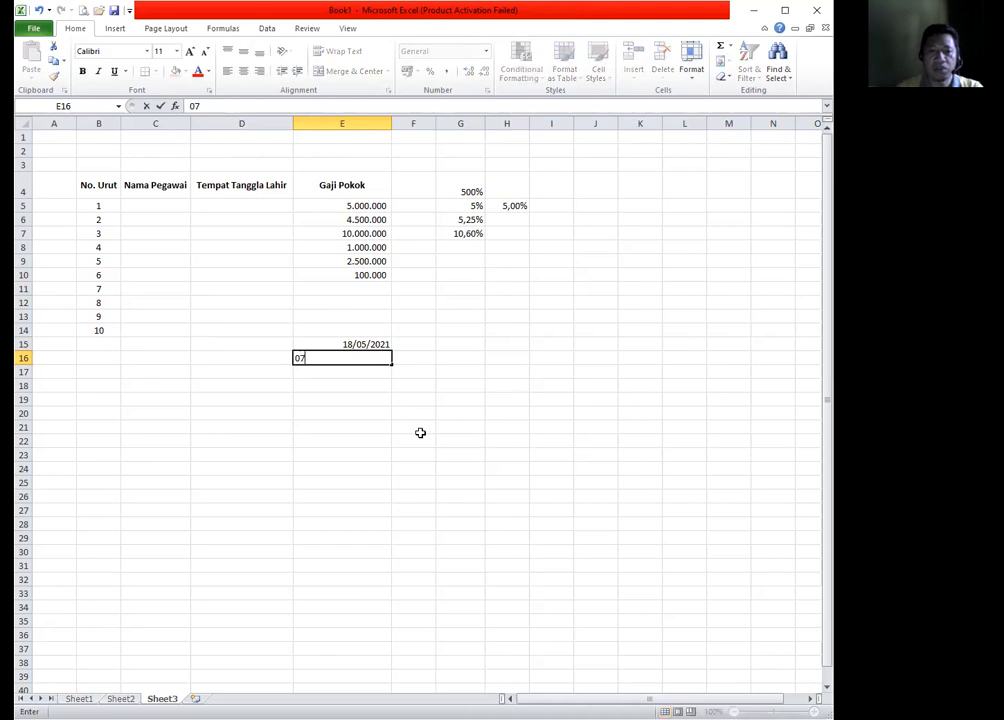
pyautogui.write('/')
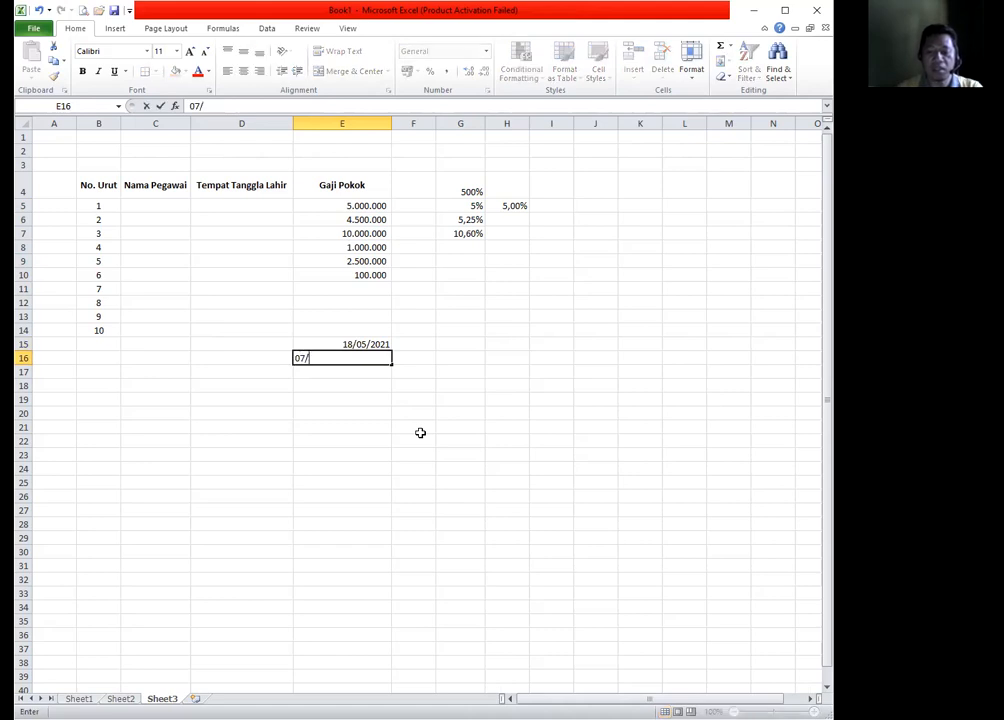
pyautogui.write('06/73')
pyautogui.press('Return')
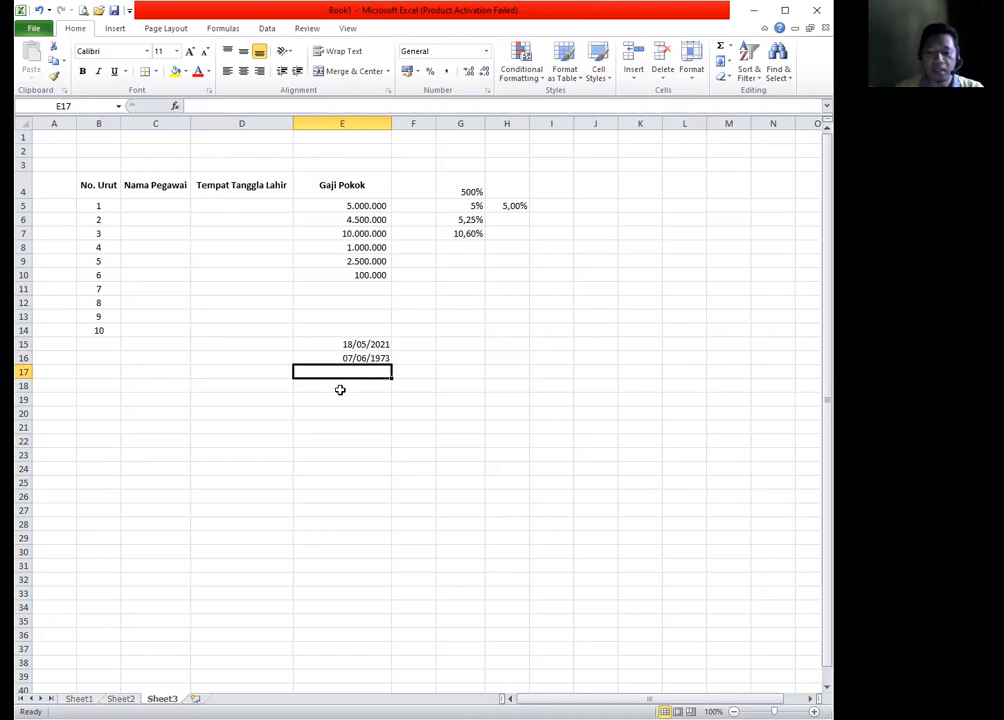
# Enter the date 10/5/21 in E17
pyautogui.write('10')
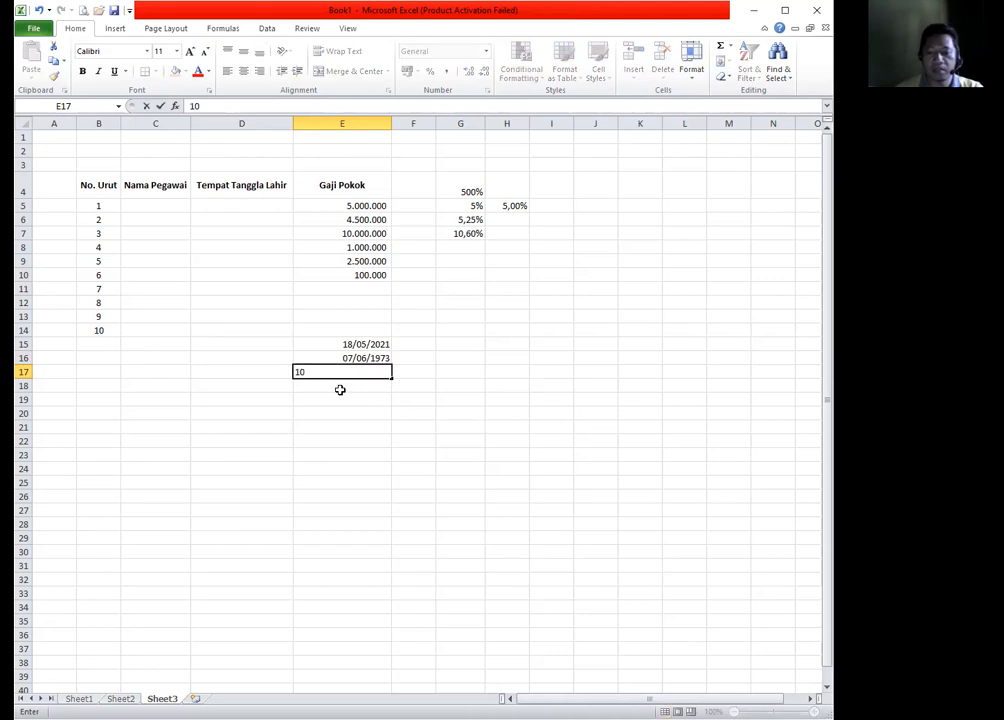
pyautogui.write('/05/')
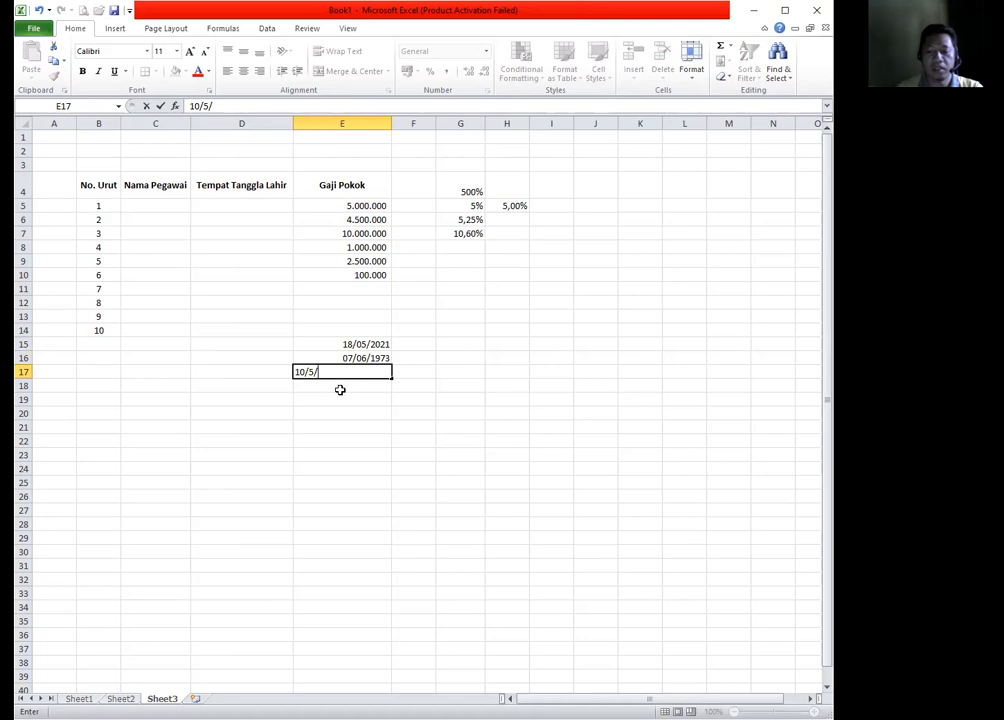
pyautogui.write('2021')
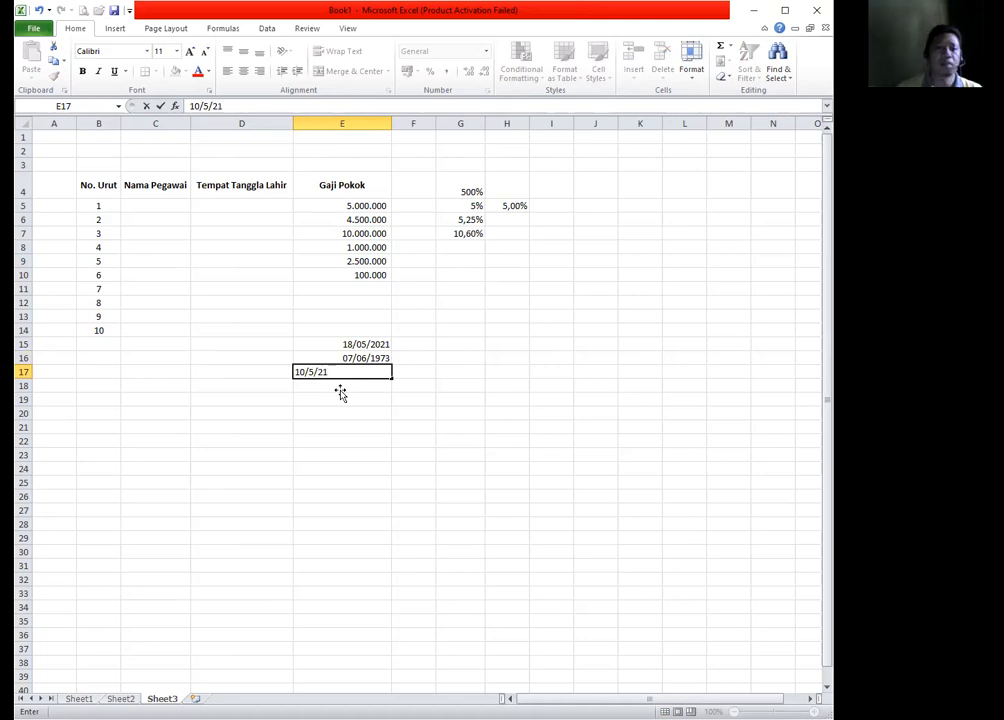
# Enter the date 10/5/21 in cell E17
pyautogui.press('Return')
pyautogui.click(424, 425)
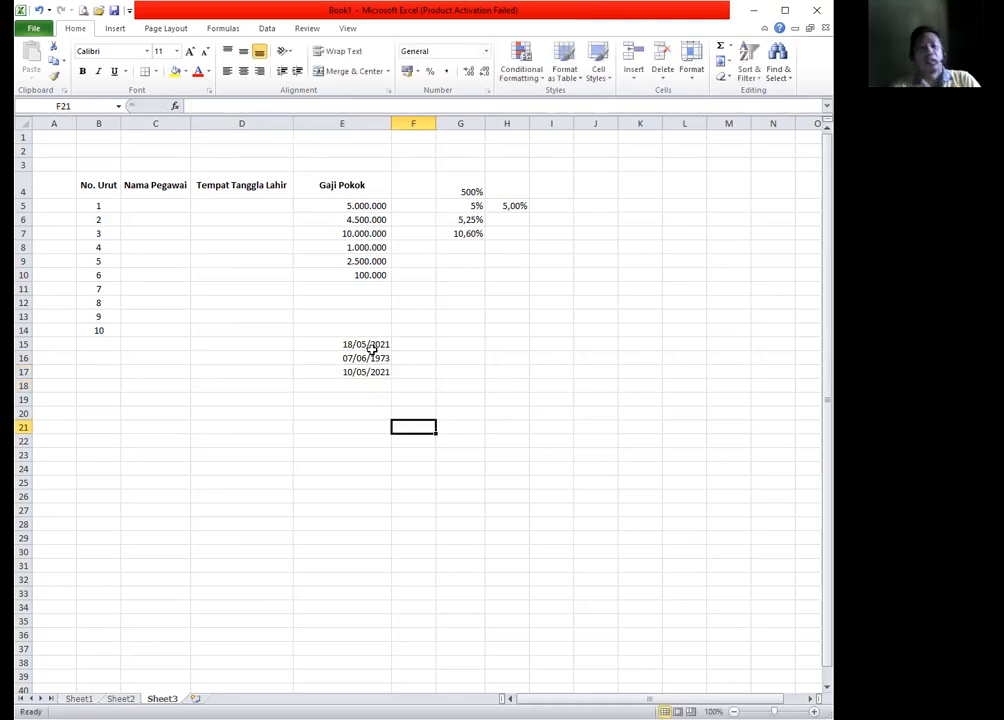
pyautogui.click(366, 346)
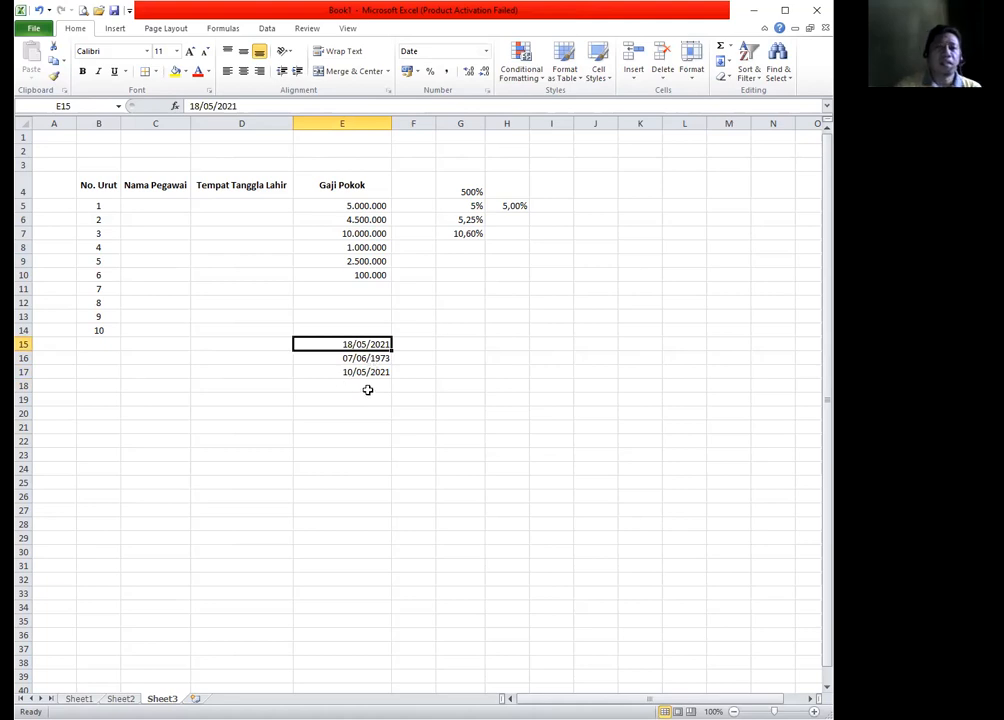
pyautogui.click(348, 371)
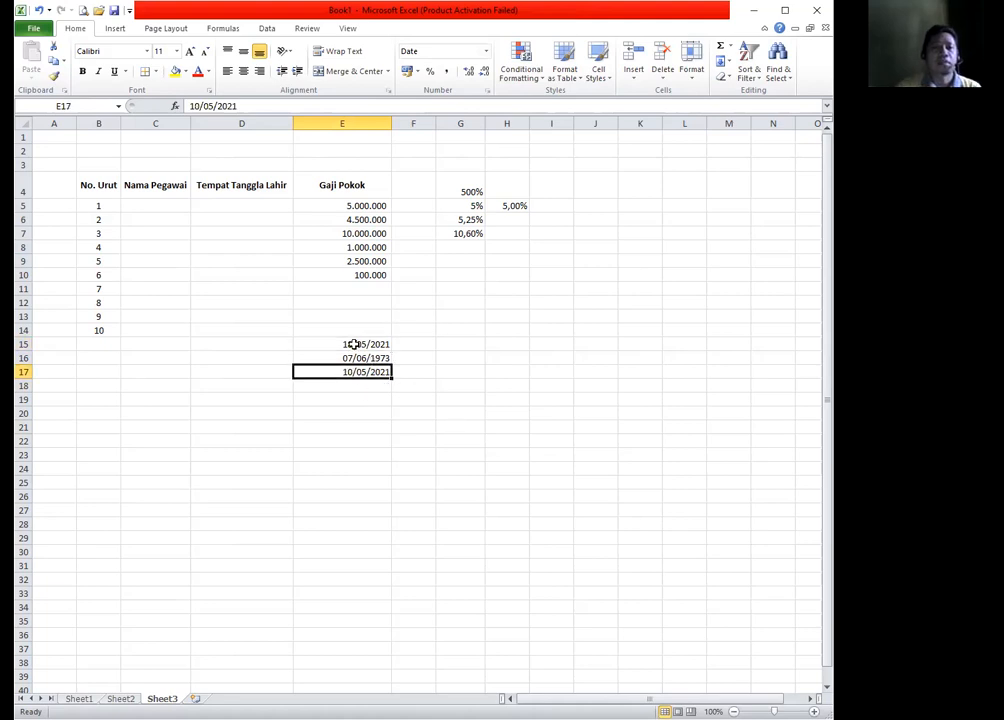
pyautogui.moveTo(352, 344); pyautogui.dragTo(364, 374)
pyautogui.click(415, 329)
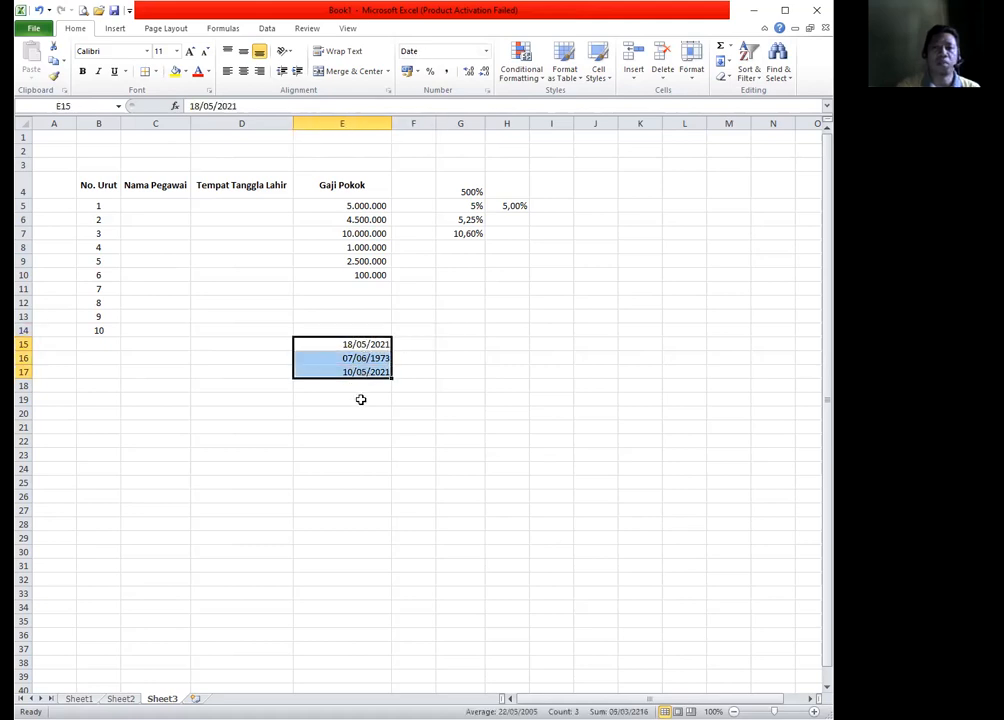
pyautogui.click(361, 414)
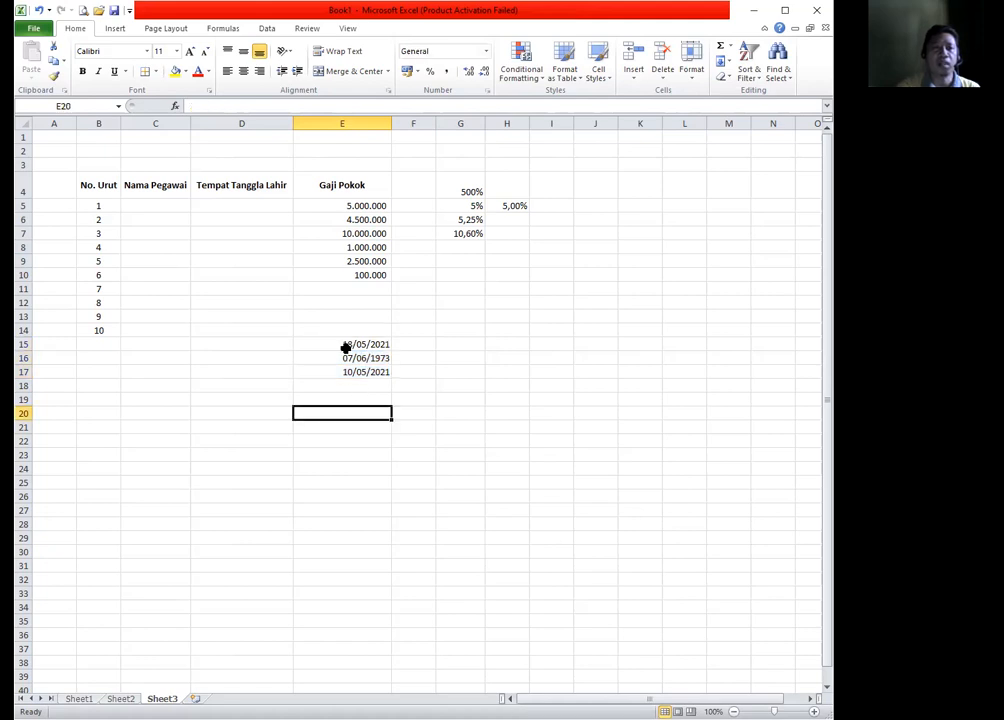
pyautogui.click(345, 346)
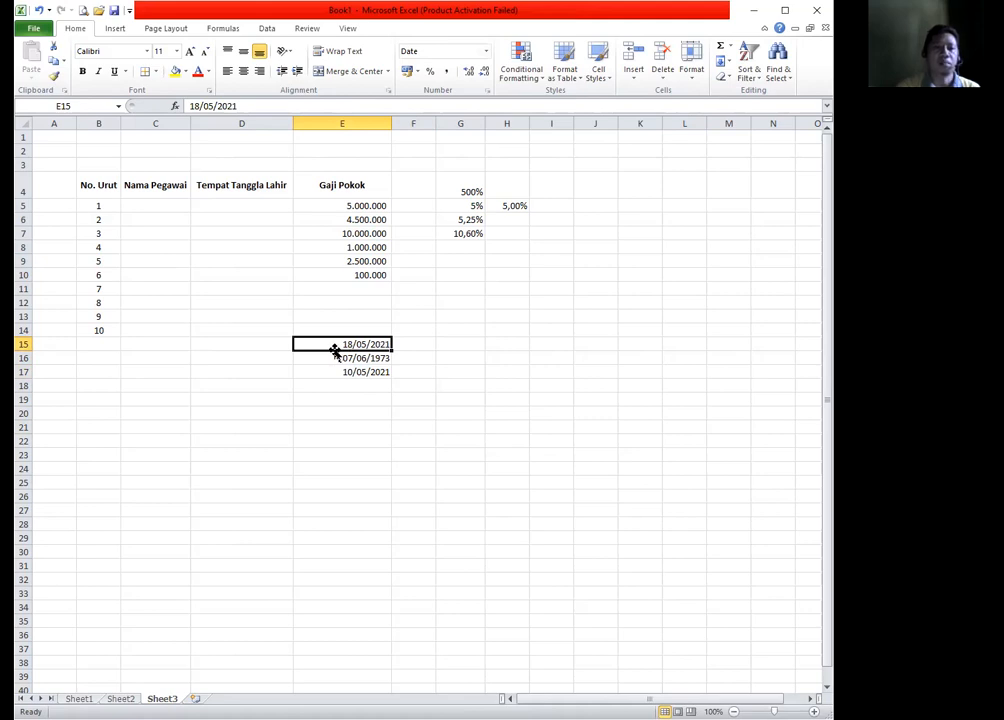
pyautogui.click(377, 399)
# Preview the Indonesian date types for E15:E17 and apply the "14 Maret 2001" type
pyautogui.click(352, 341)
pyautogui.moveTo(360, 365); pyautogui.dragTo(360, 372)
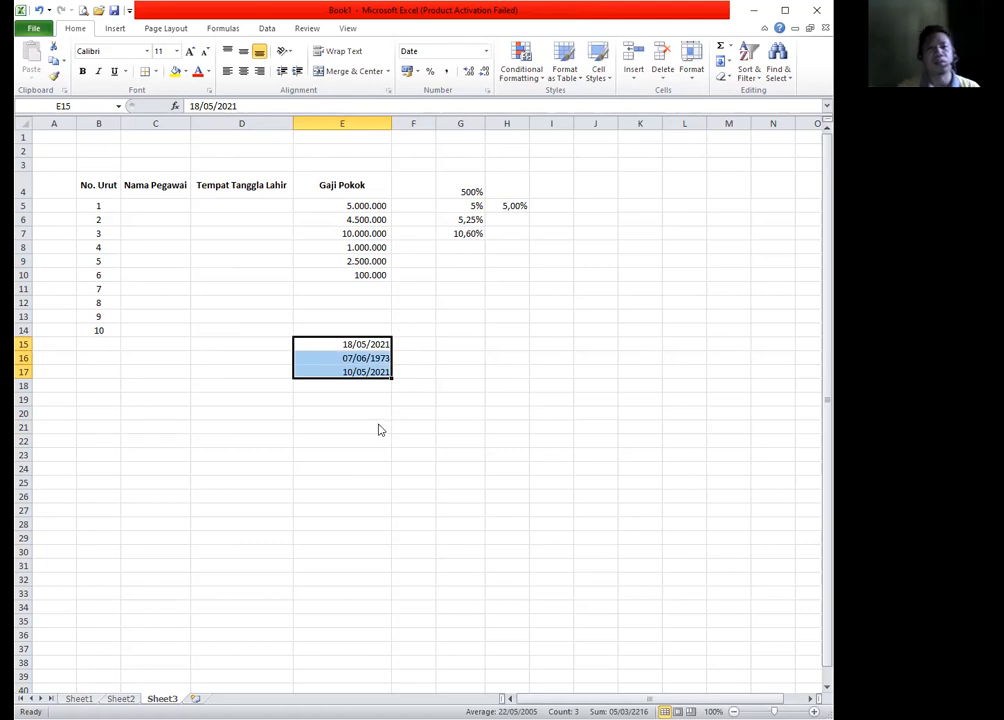
pyautogui.hotkey('ctrl', '1')
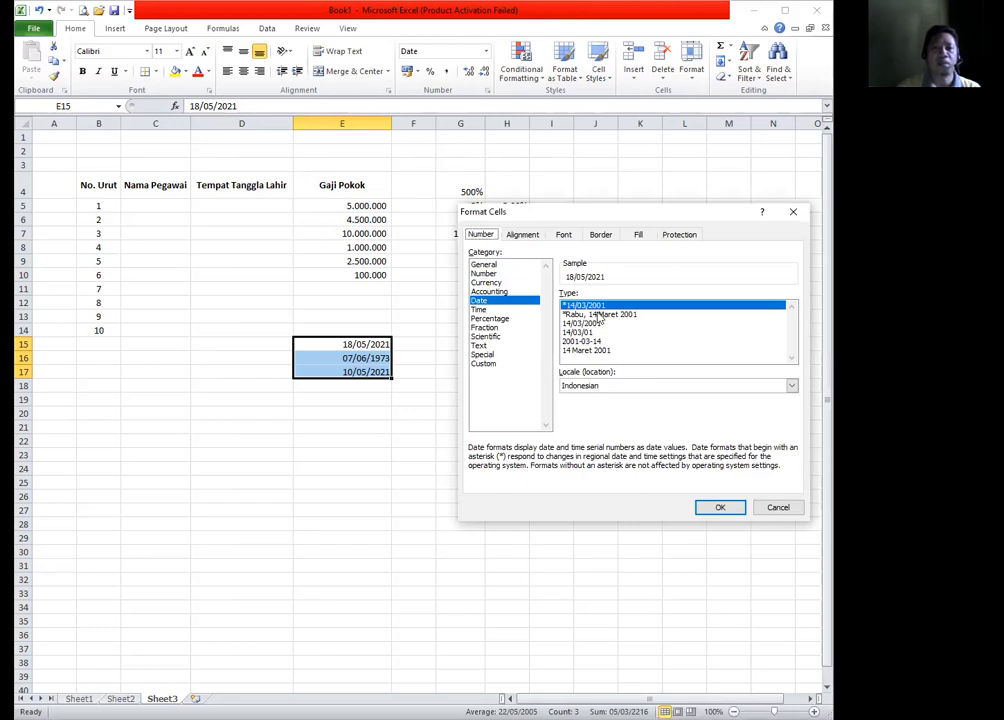
pyautogui.click(597, 314)
pyautogui.click(590, 323)
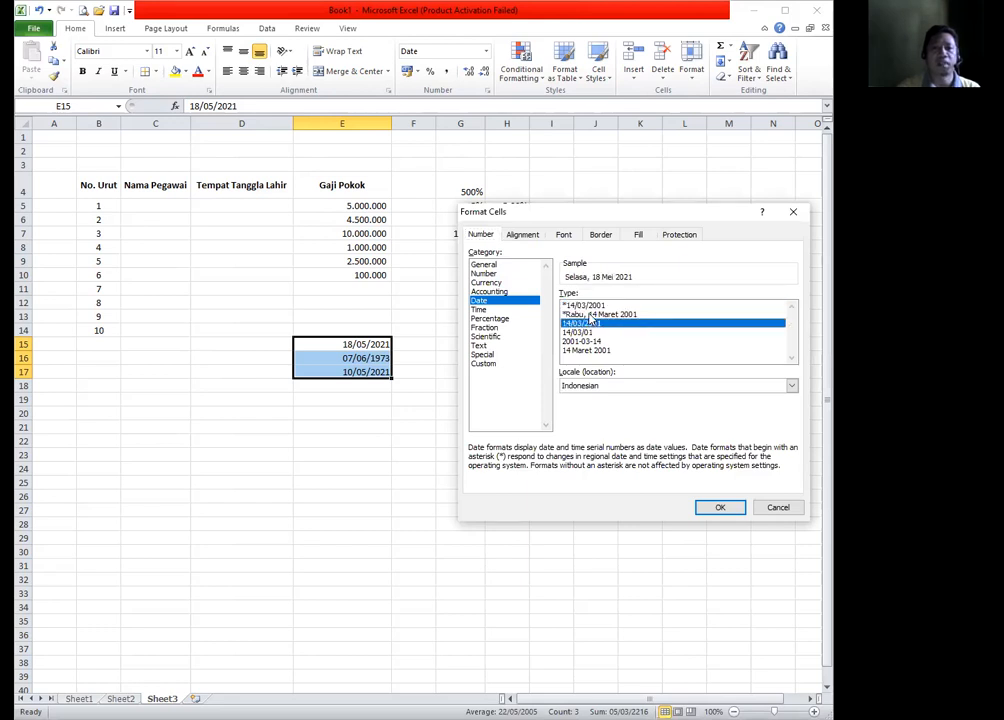
pyautogui.click(590, 314)
pyautogui.click(583, 305)
pyautogui.press('Down')
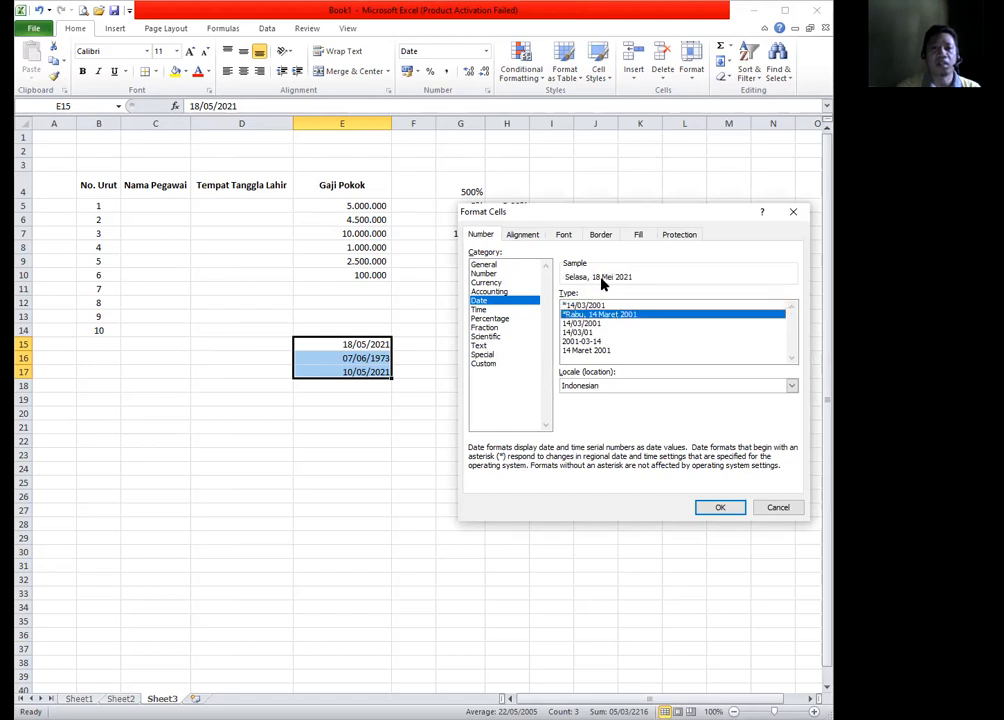
pyautogui.click(589, 323)
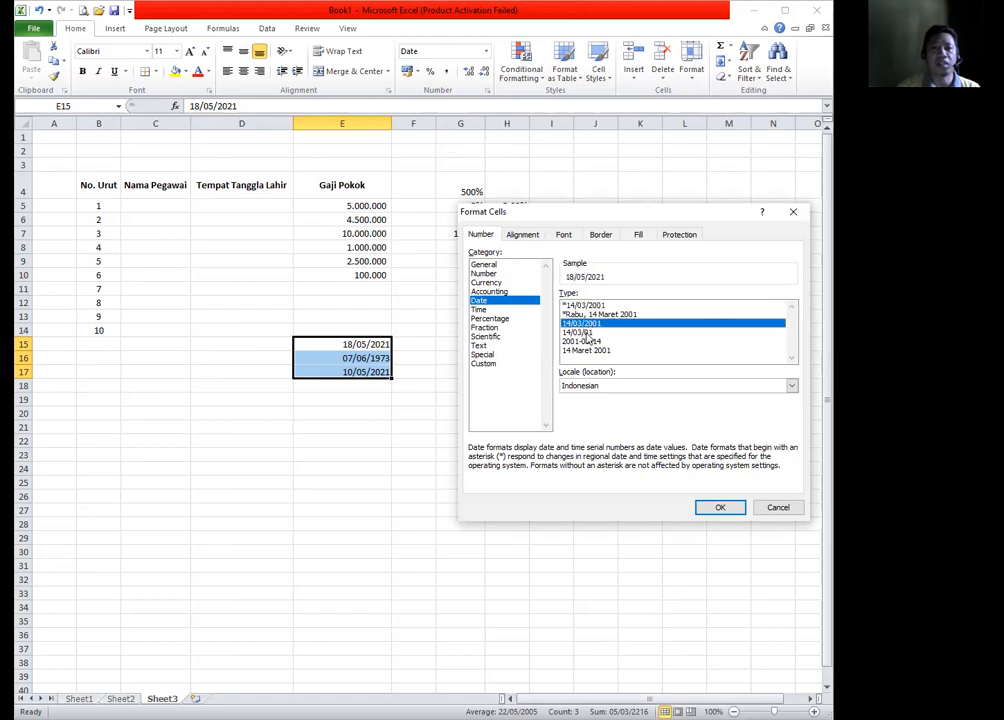
pyautogui.click(590, 332)
pyautogui.click(588, 342)
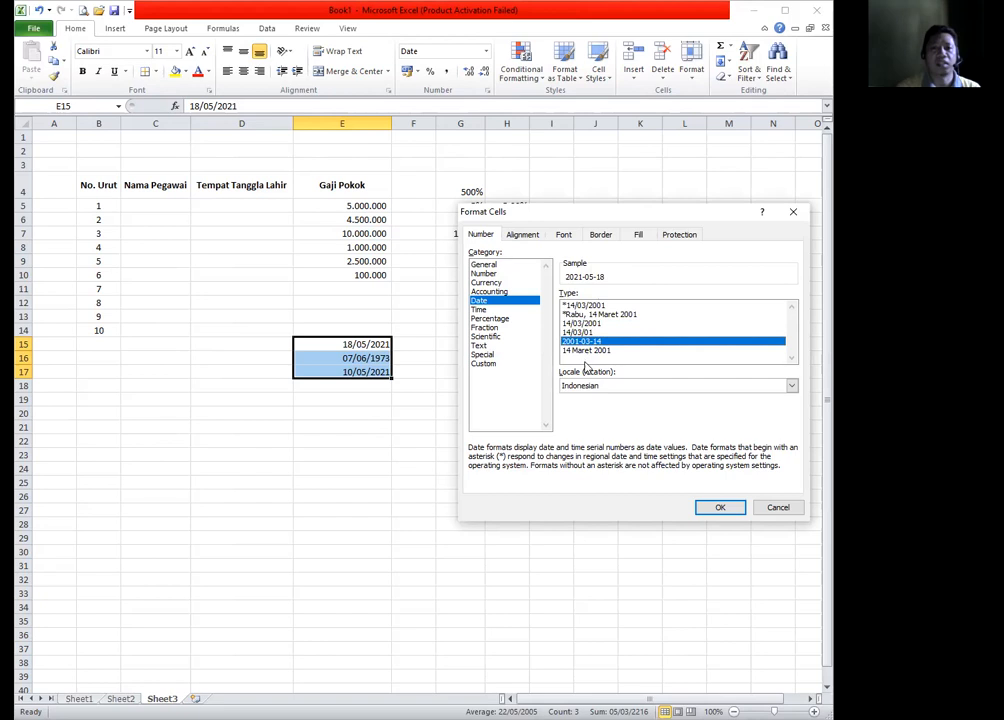
pyautogui.click(589, 351)
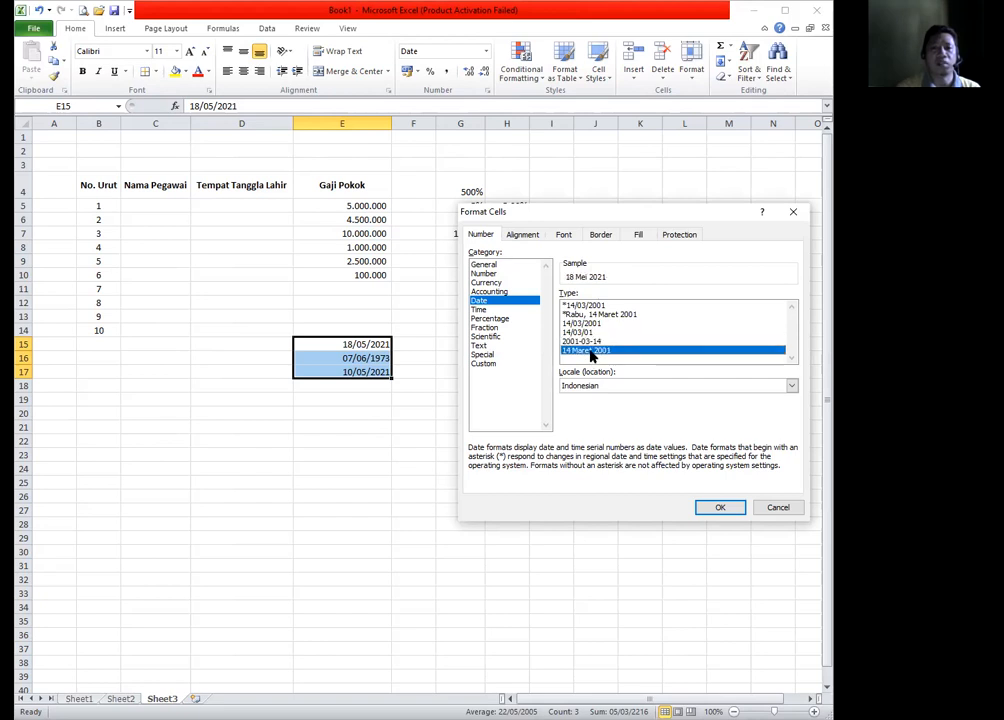
pyautogui.click(722, 509)
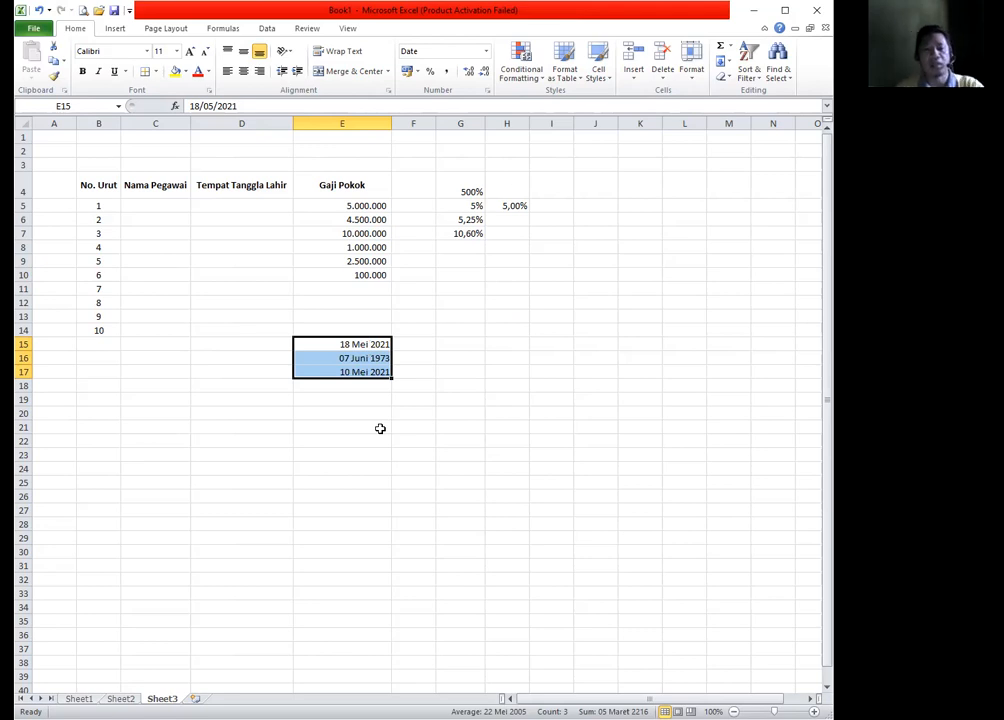
# Format the dates in E15:E17 with the weekday date type "*Rabu, 14 Maret 2001"
pyautogui.hotkey('ctrl', '1')
pyautogui.click(600, 315)
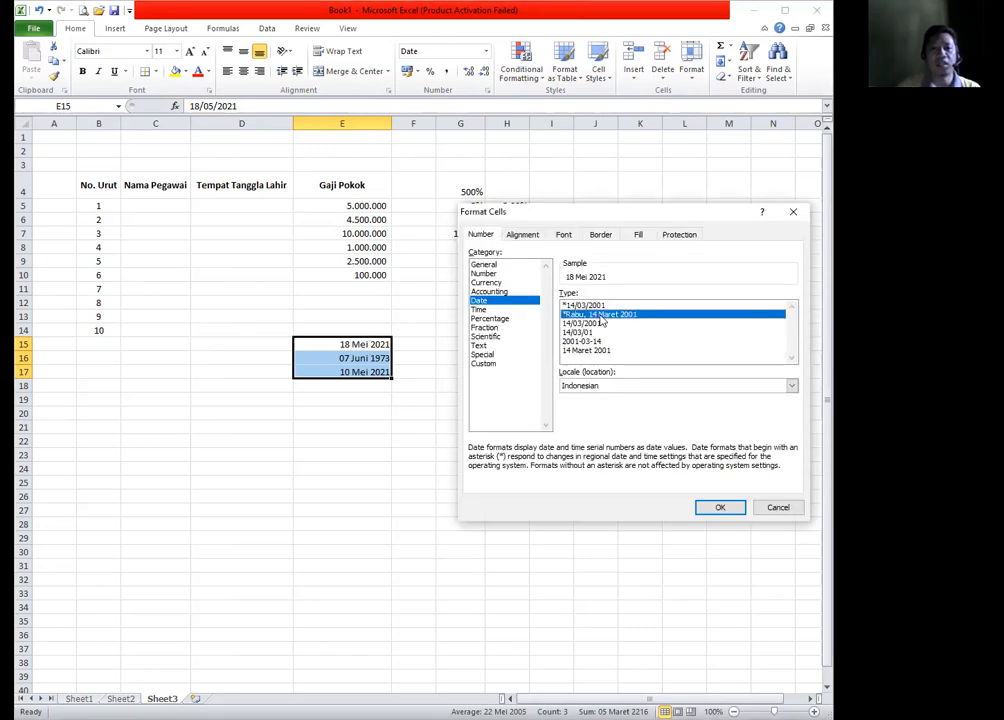
pyautogui.click(733, 511)
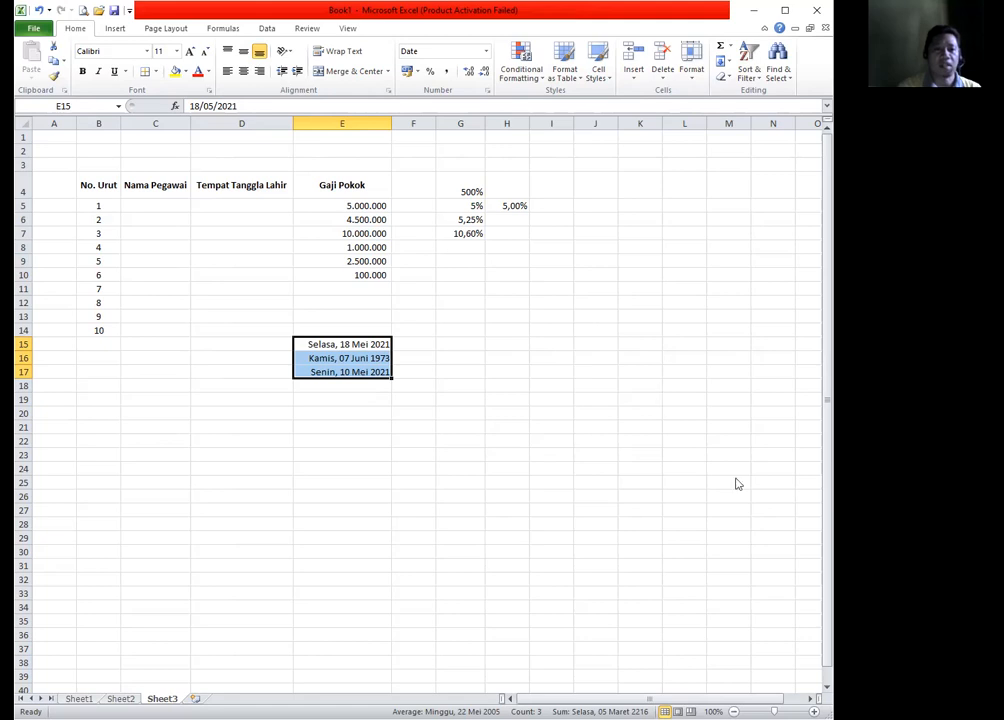
pyautogui.hotkey('ctrl', '1')
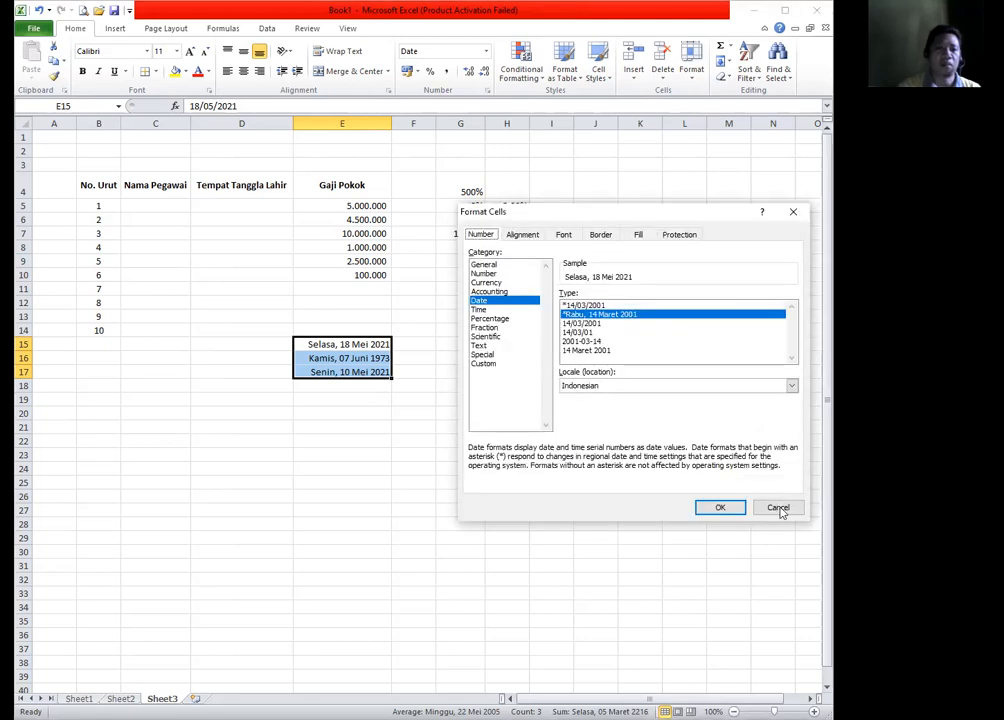
pyautogui.press('Escape')
pyautogui.click(352, 358)
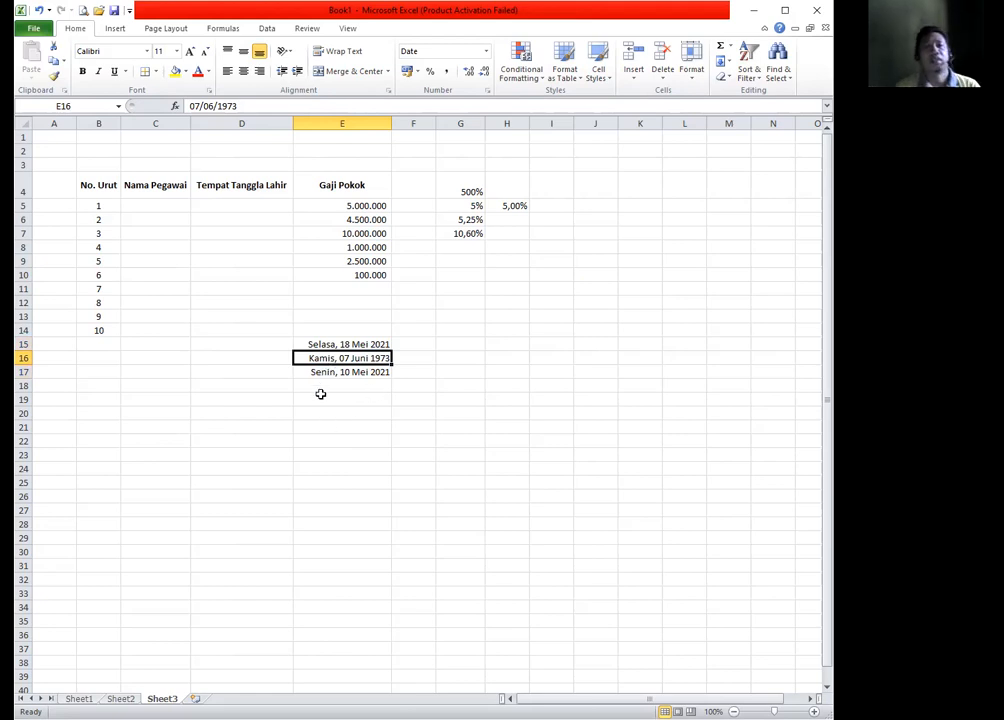
pyautogui.click(356, 344)
pyautogui.moveTo(356, 362); pyautogui.dragTo(358, 372)
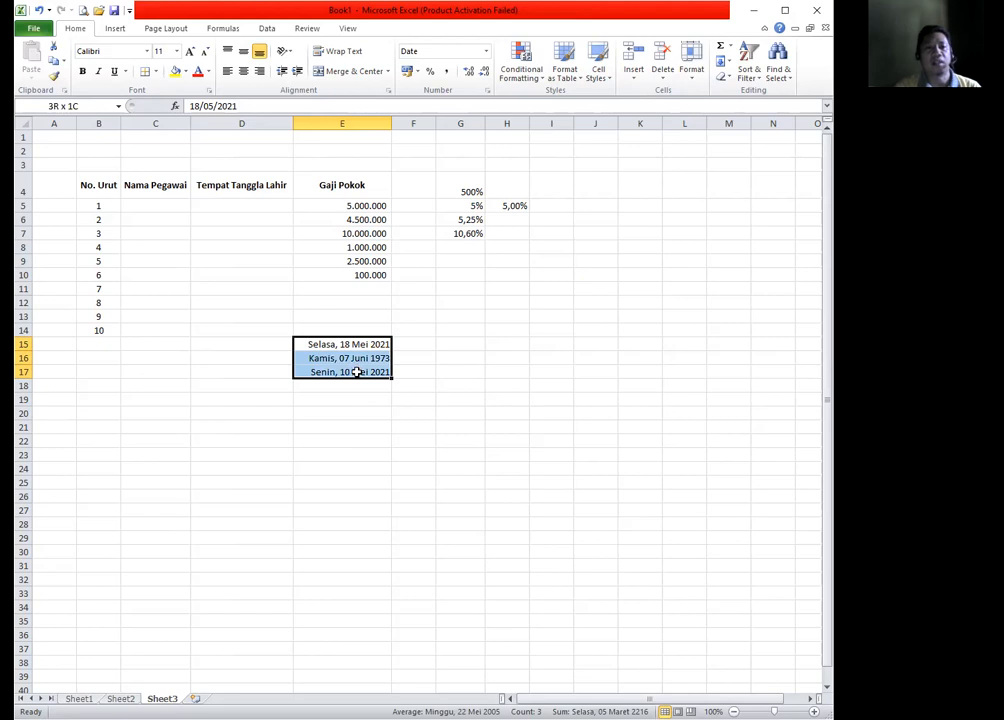
pyautogui.click(358, 345)
pyautogui.click(360, 374)
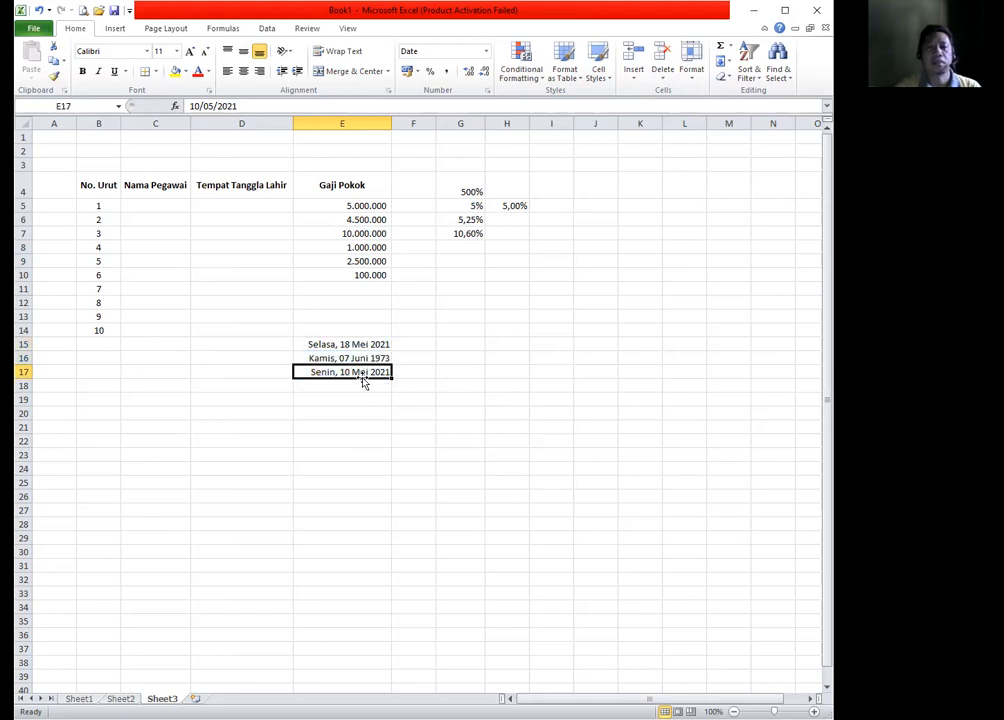
pyautogui.click(354, 346)
pyautogui.click(359, 386)
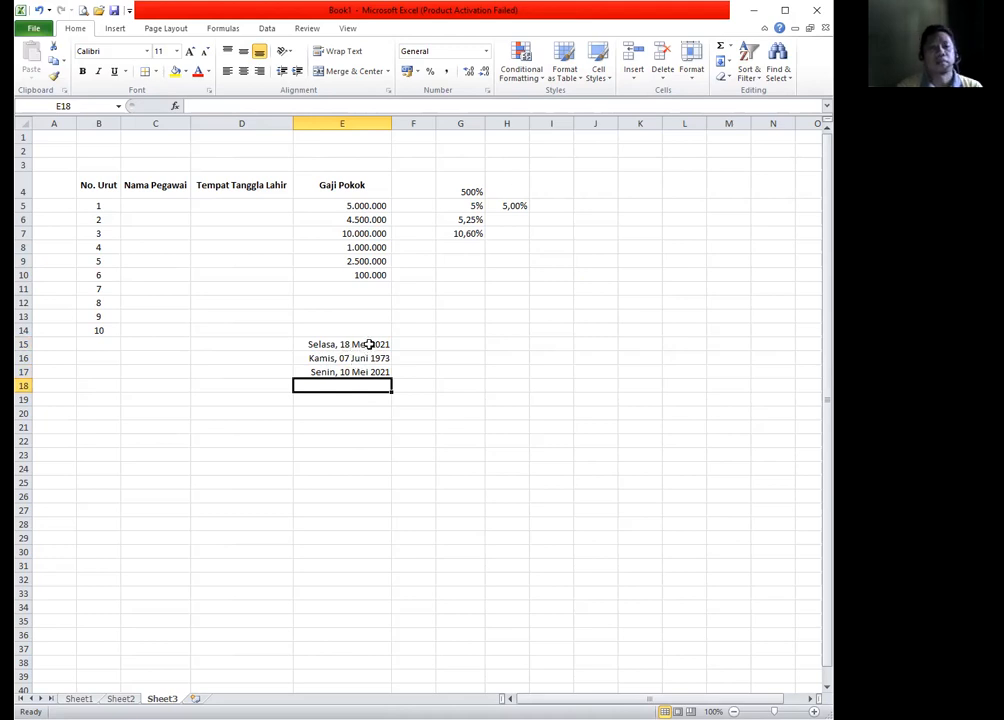
pyautogui.click(369, 344)
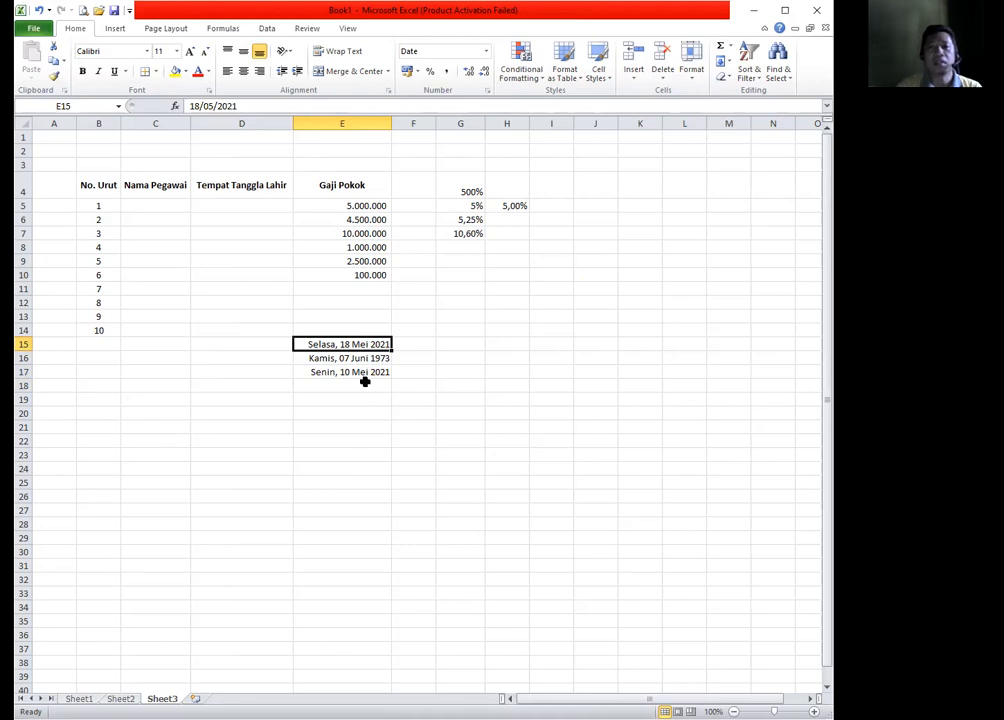
# Enter the formula =E15+1000 in cell G15 to add 1000 days to the first date
pyautogui.click(457, 343)
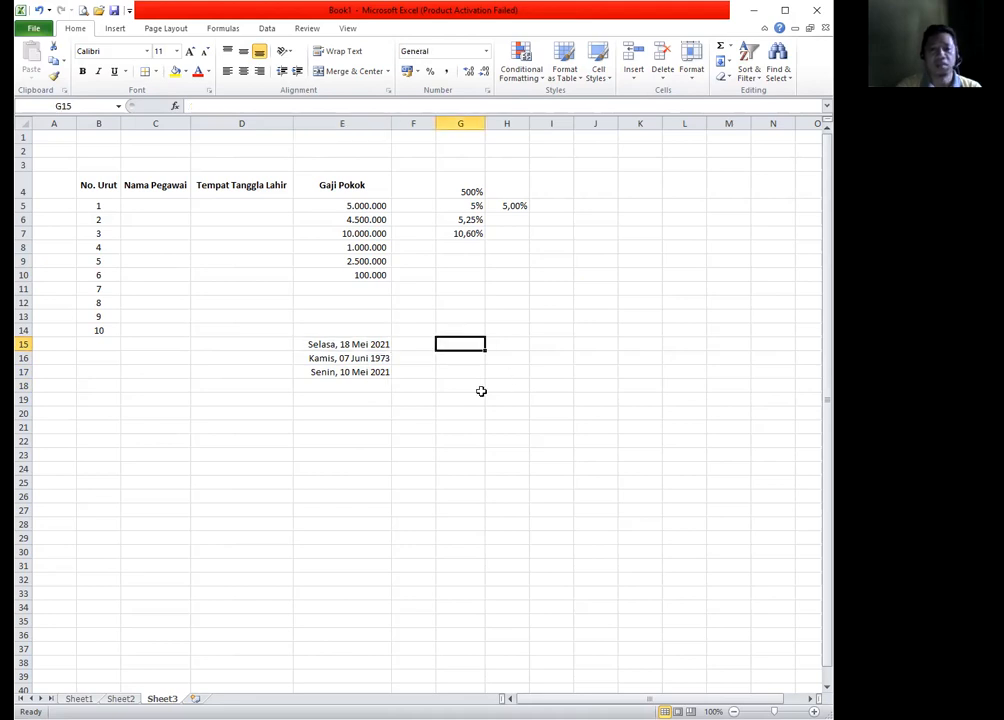
pyautogui.write('=')
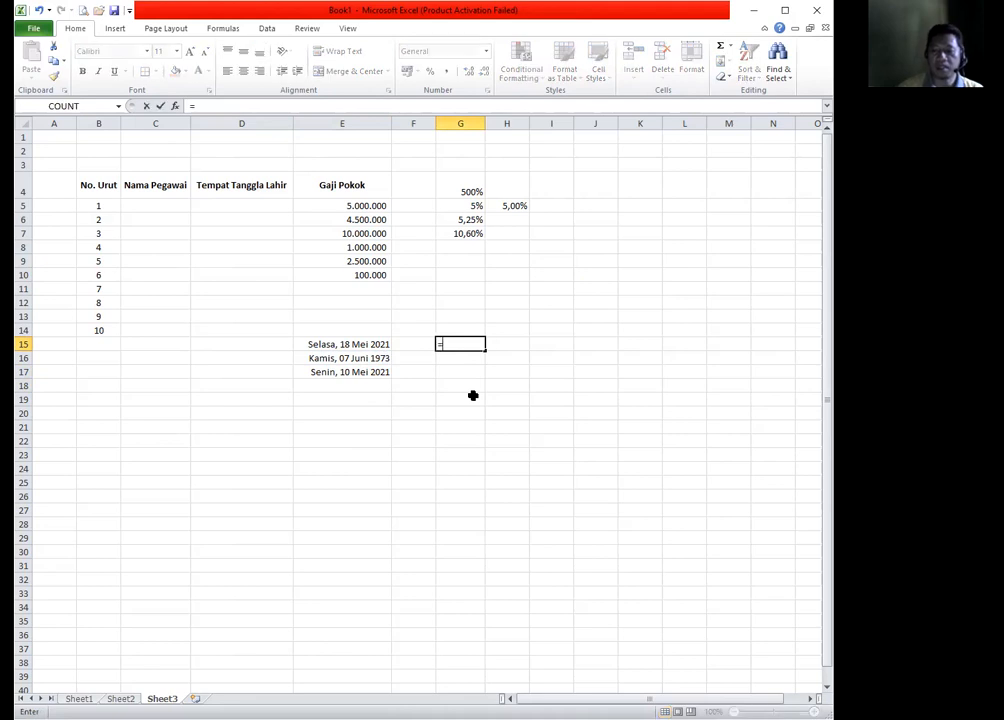
pyautogui.press('Left')
pyautogui.press('Left')
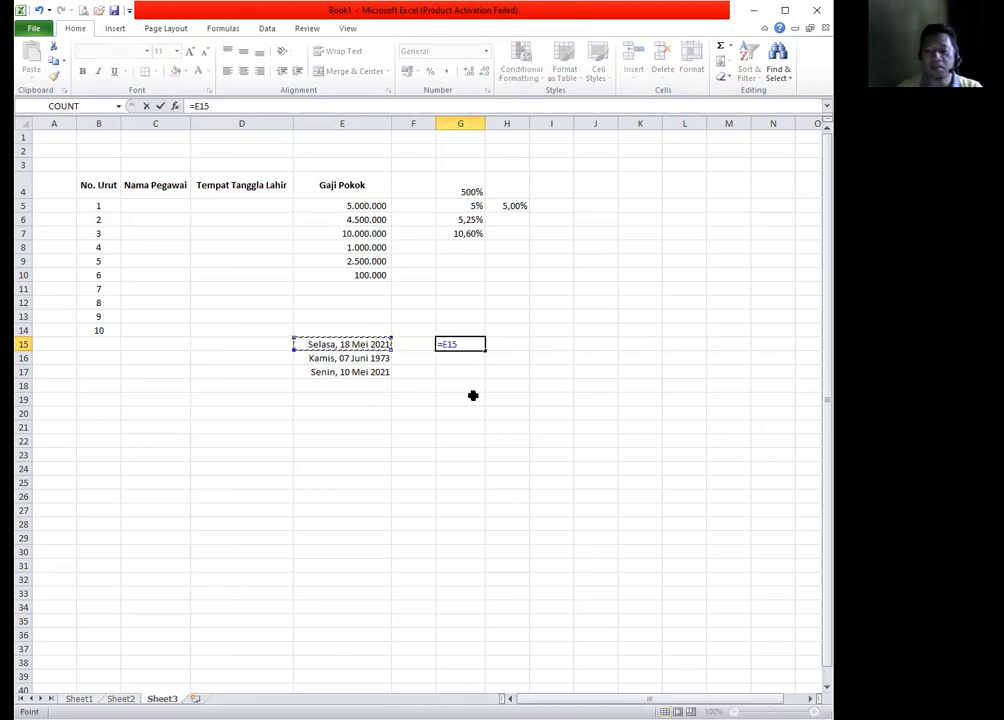
pyautogui.write('+1000')
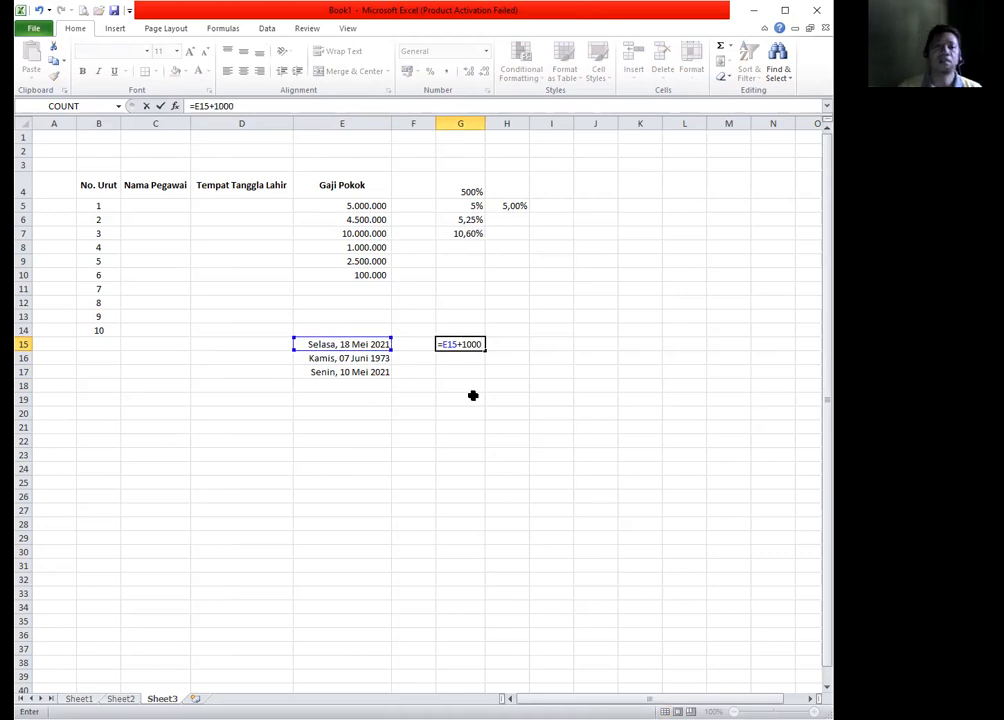
pyautogui.press('Return')
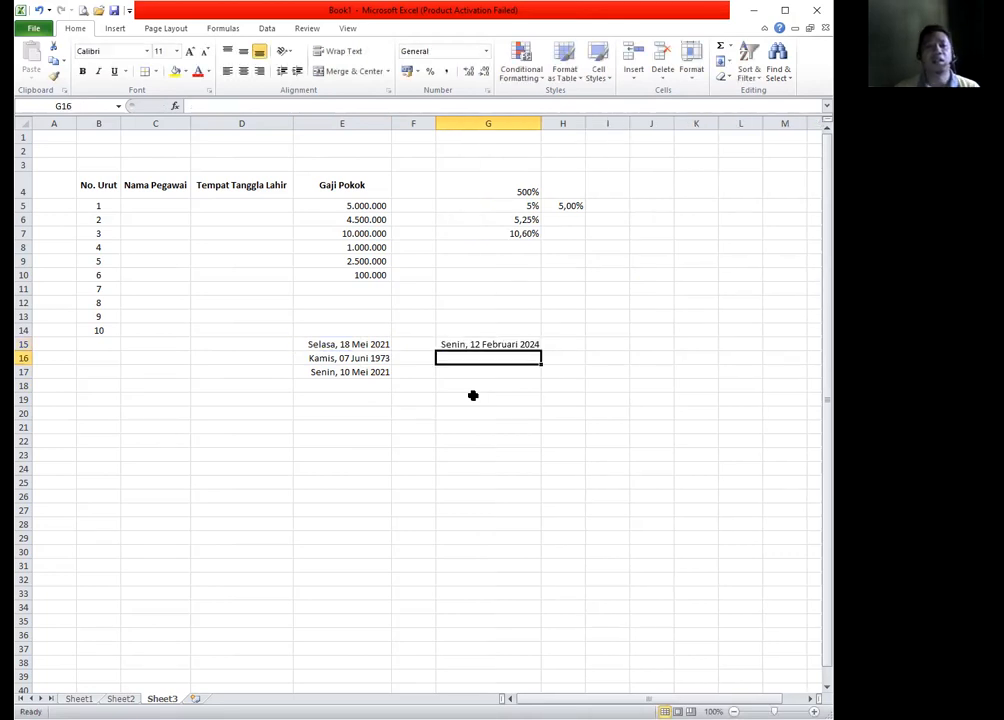
# Replace the formula in G15 with =E15-1000 to subtract 1000 days from the date in E15
pyautogui.click(490, 341)
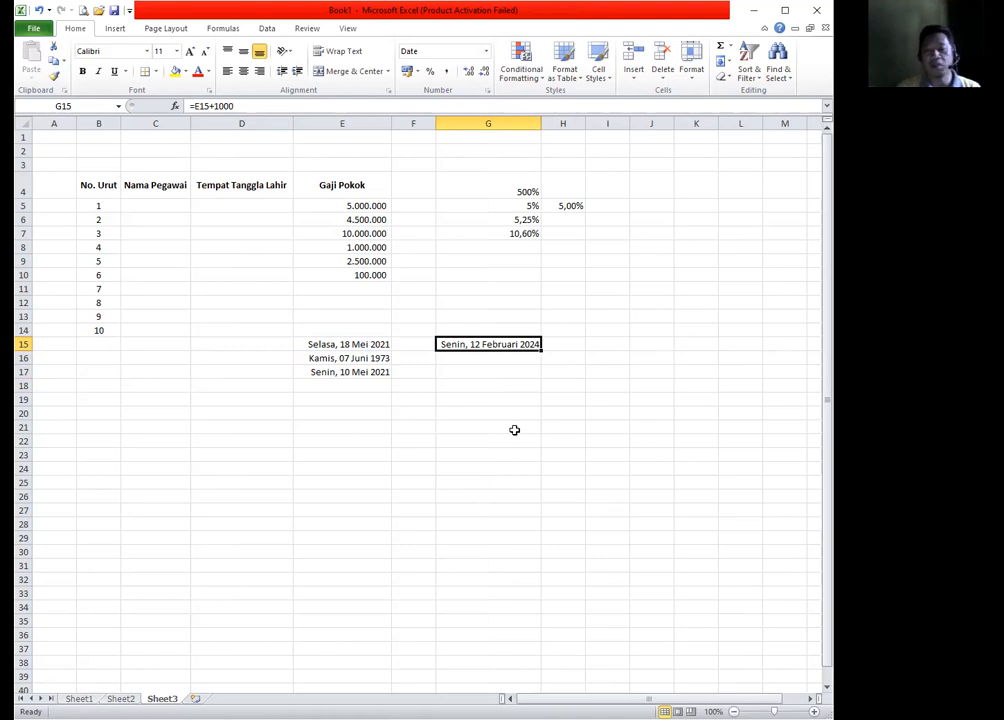
pyautogui.write('=')
pyautogui.click(329, 349)
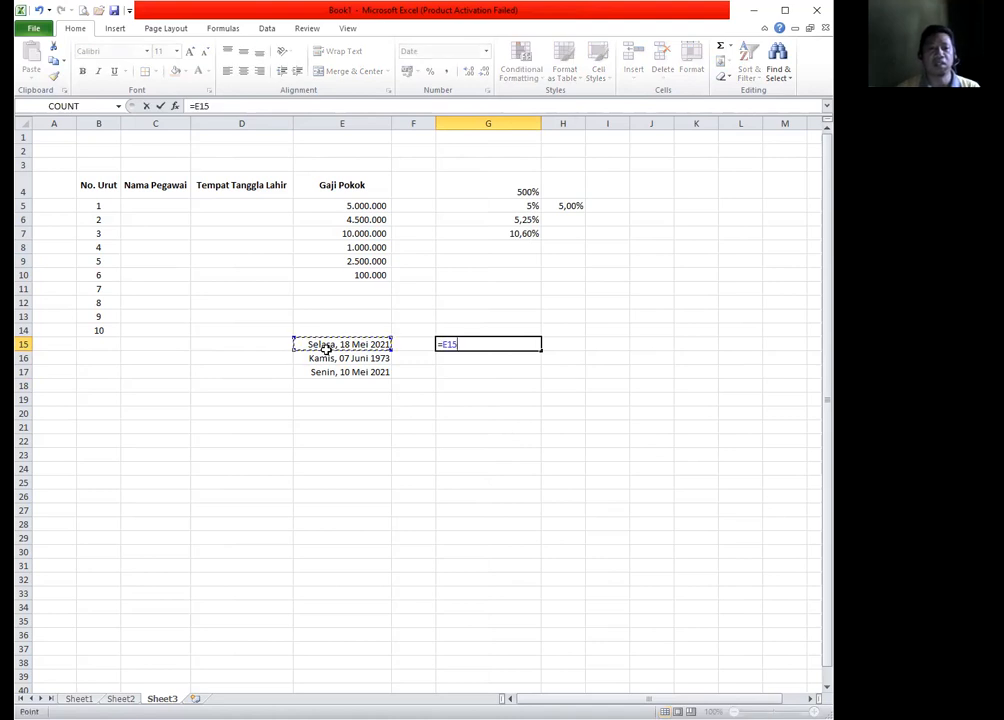
pyautogui.write('-1000')
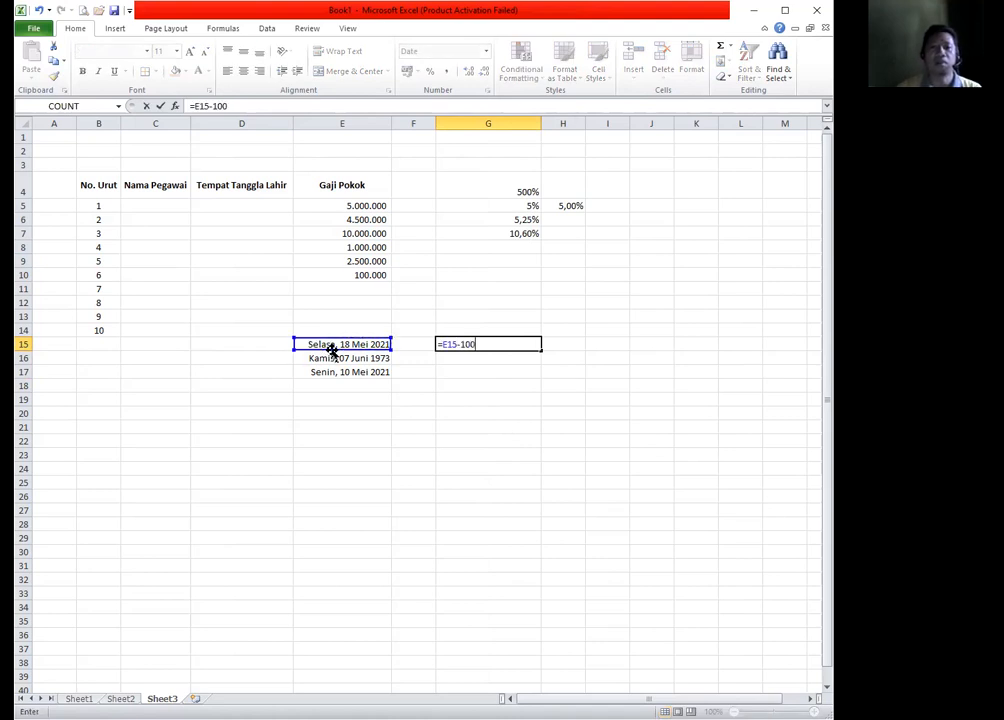
pyautogui.press('Return')
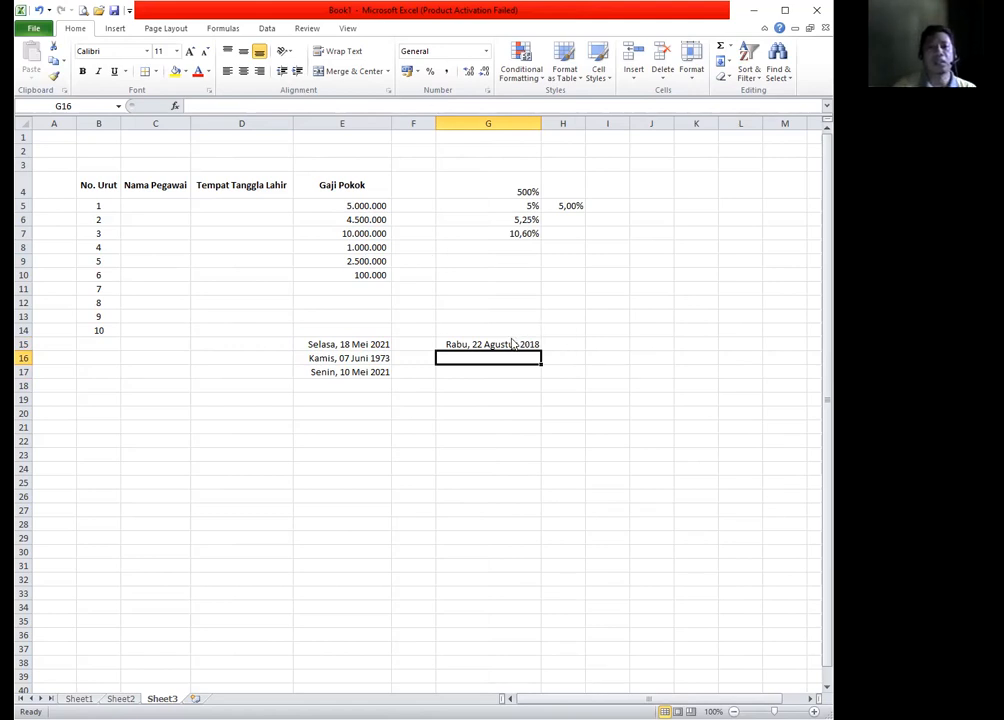
# Examine the number format categories available for cell G16, from Number through Percentage
pyautogui.hotkey('ctrl', '1')
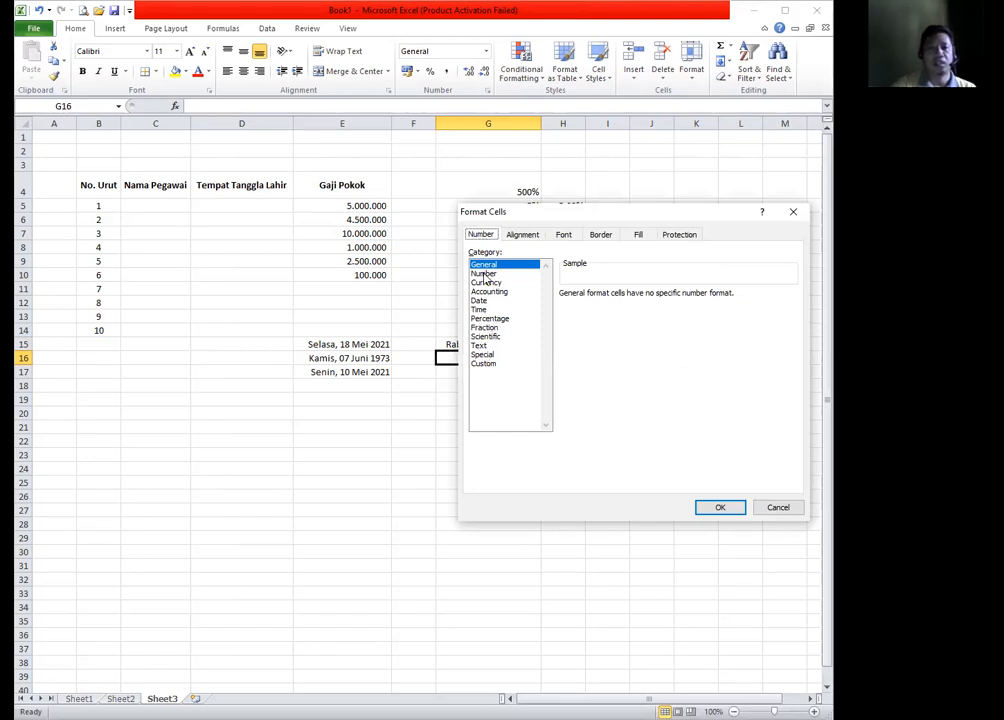
pyautogui.press('Down')
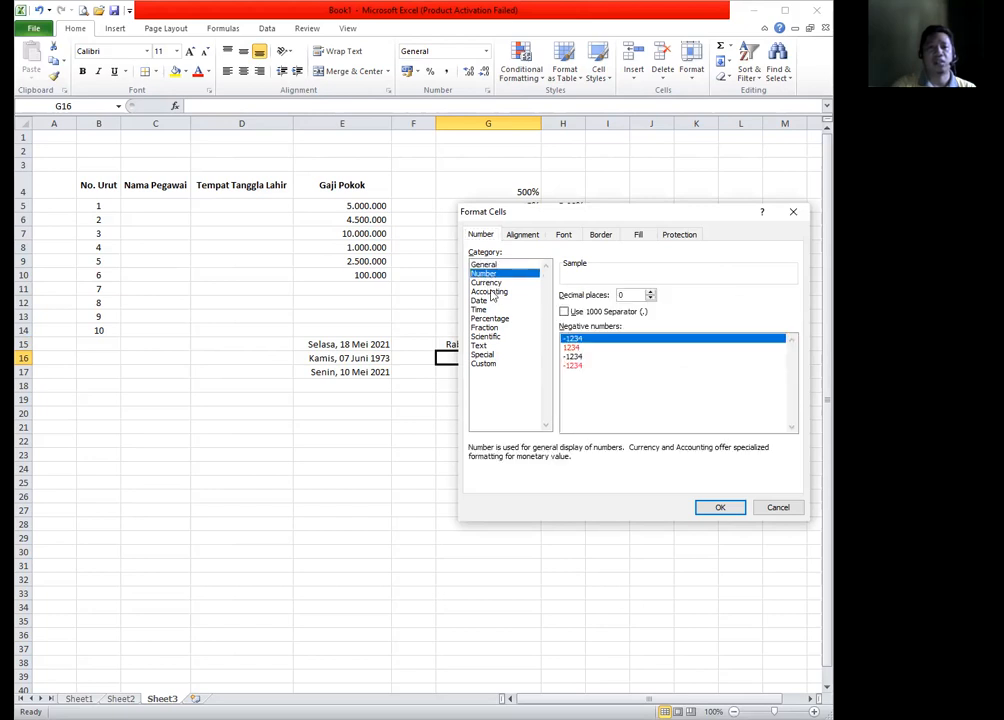
pyautogui.press('Down')
pyautogui.press('Down')
pyautogui.press('Down')
pyautogui.press('Down')
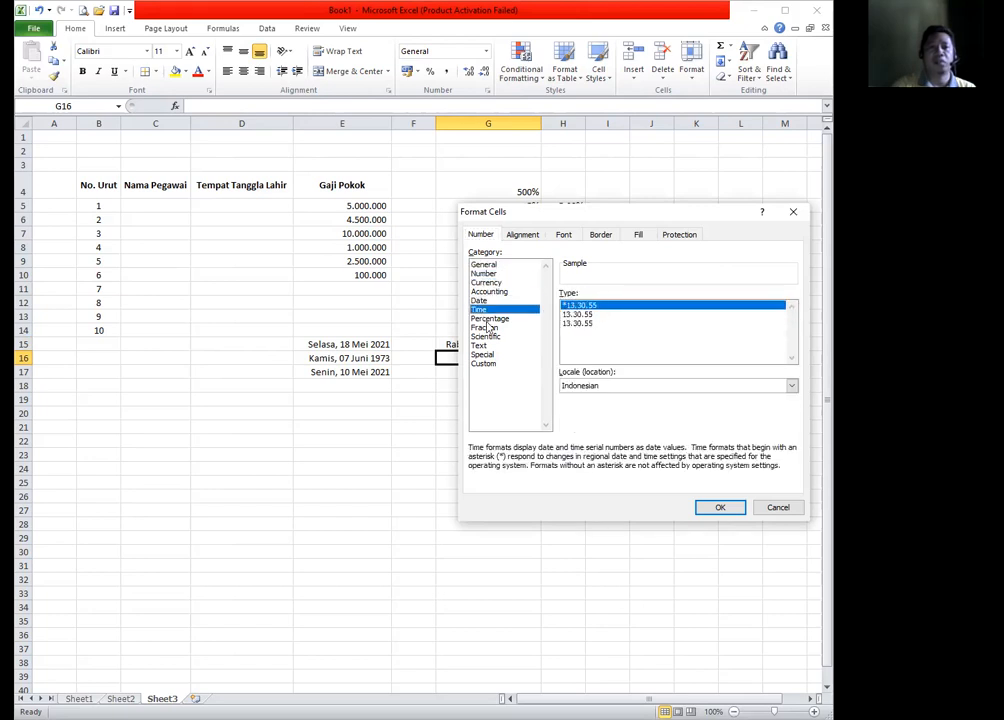
pyautogui.press('Down')
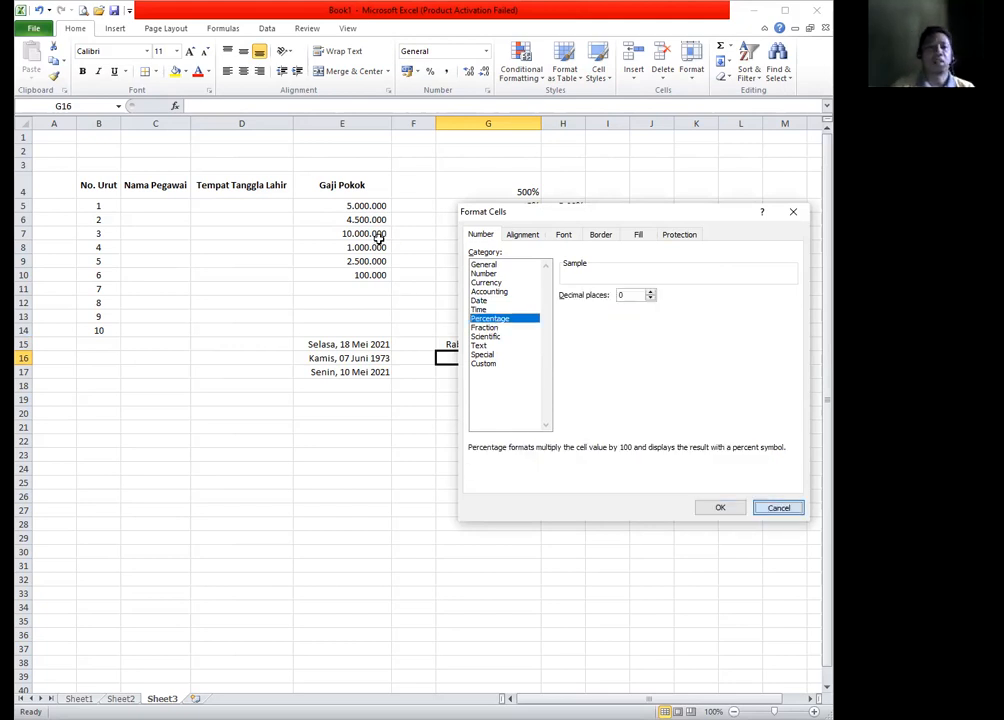
# Reset the Gaji Pokok amounts in E5:E10 to the General format and reapply the Comma Style to them
pyautogui.press('Escape')
pyautogui.moveTo(372, 206); pyautogui.dragTo(370, 276)
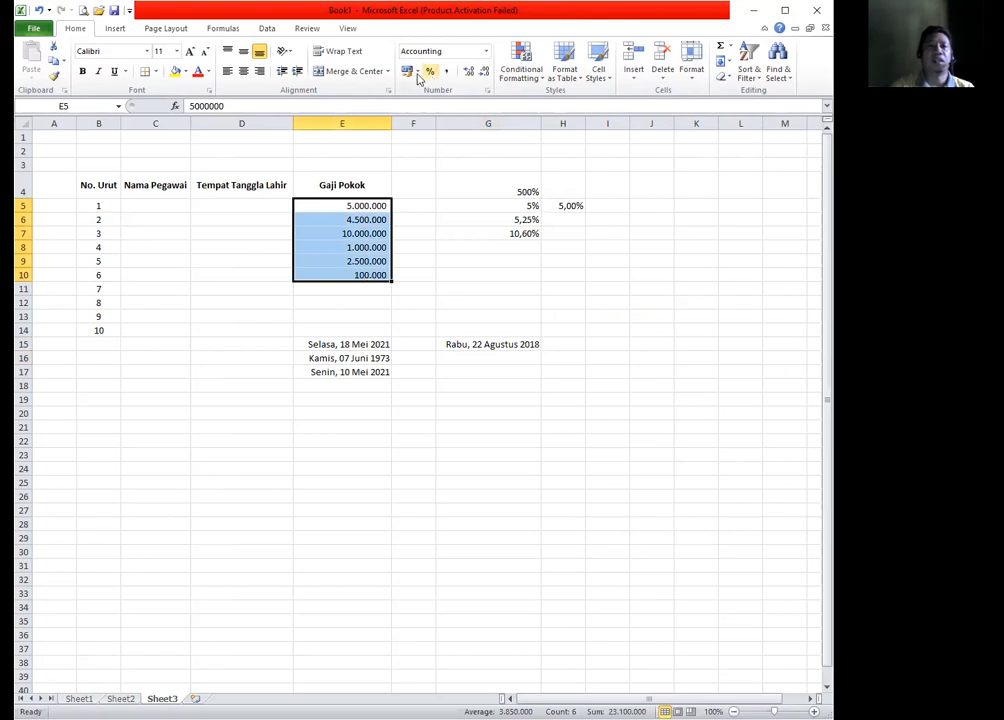
pyautogui.rightClick(418, 77)
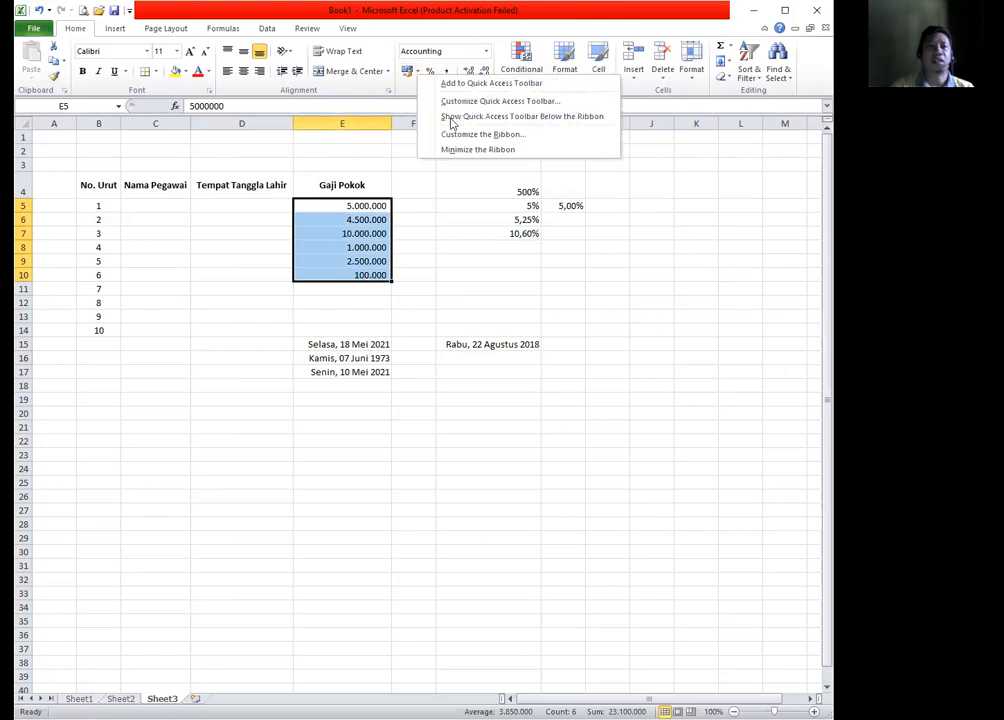
pyautogui.click(471, 251)
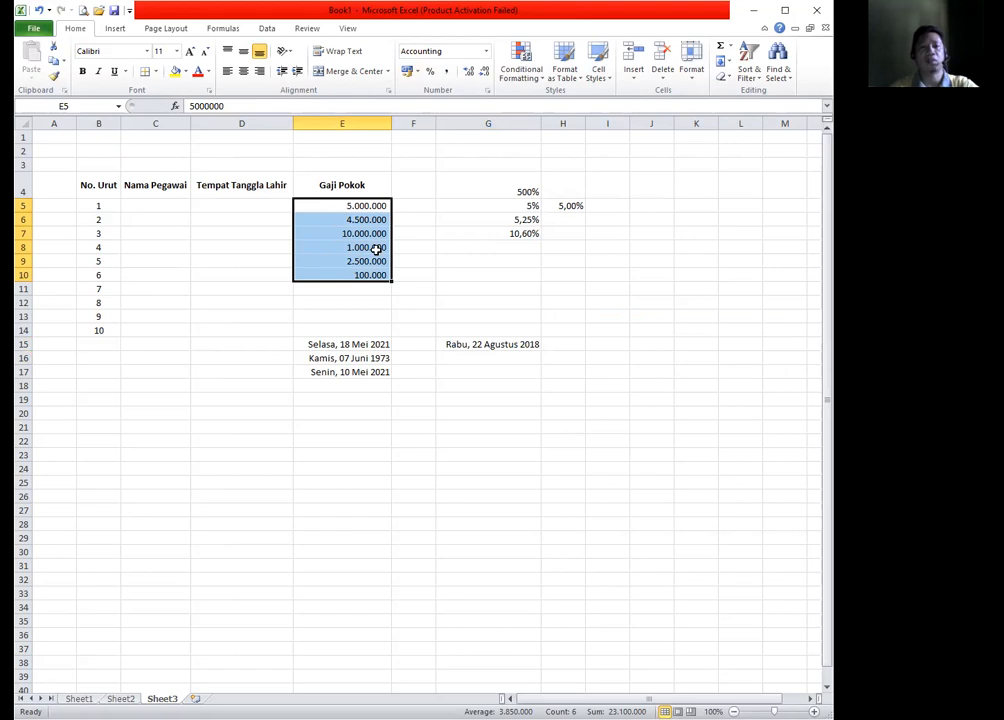
pyautogui.hotkey('ctrl', '1')
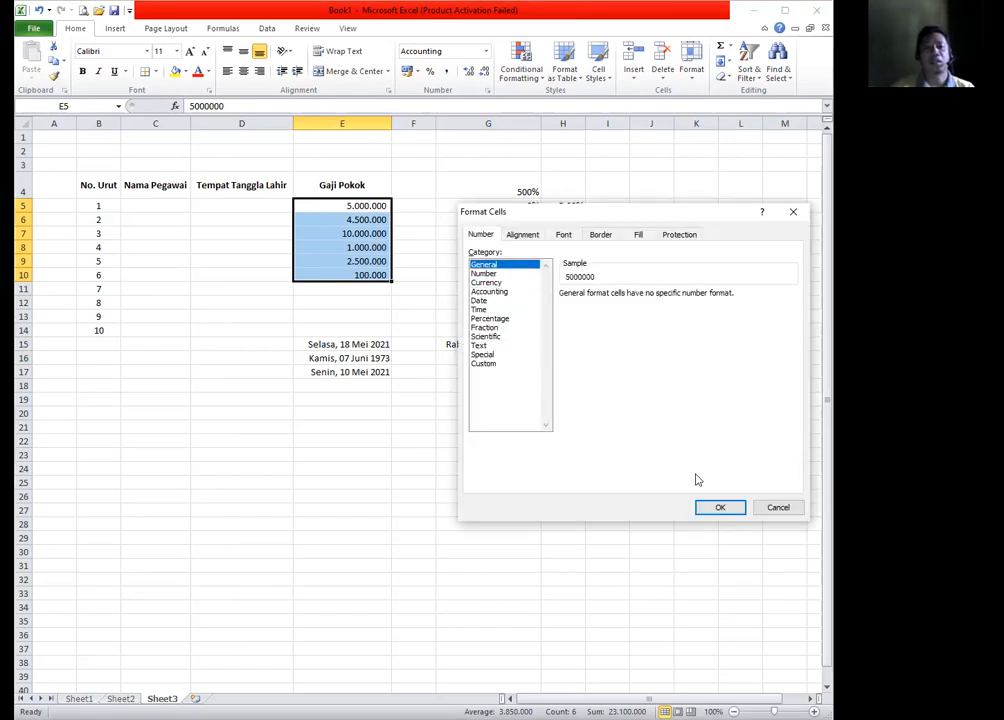
pyautogui.press('Return')
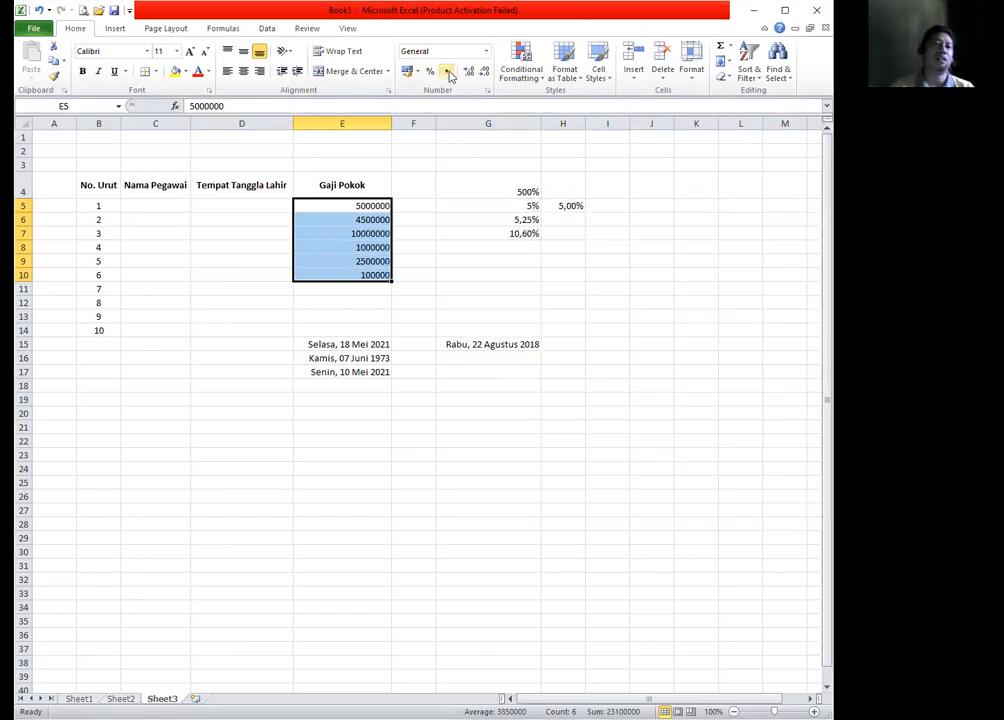
pyautogui.click(446, 71)
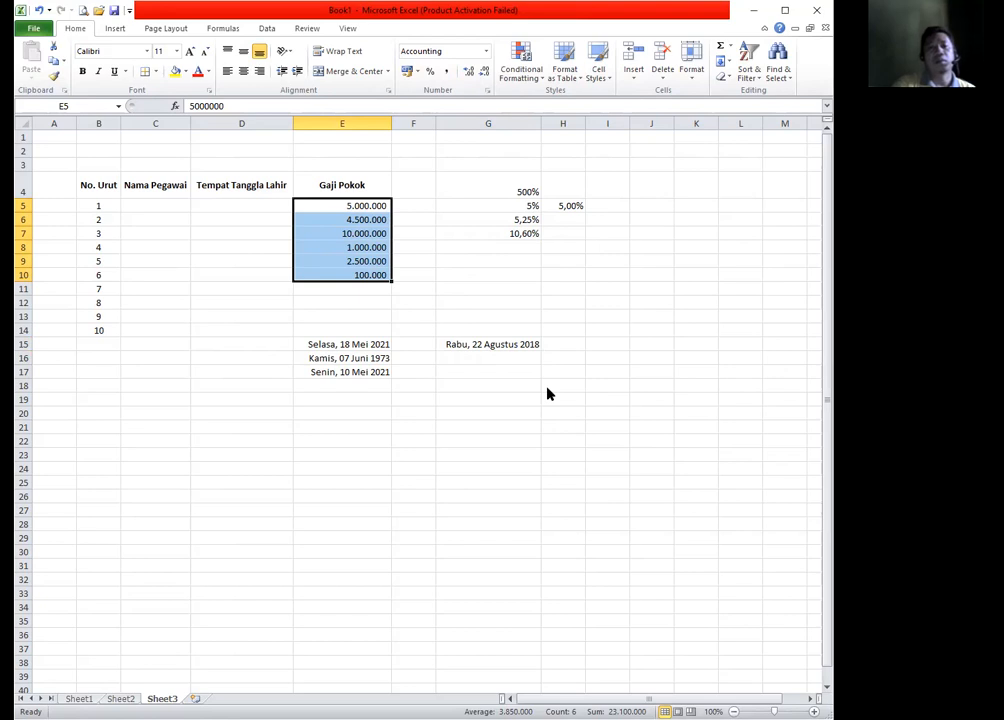
# Examine the text alignment options in Format Cells for the Gaji Pokok amounts in E5:E10 and the header in D4
pyautogui.hotkey('ctrl', '1')
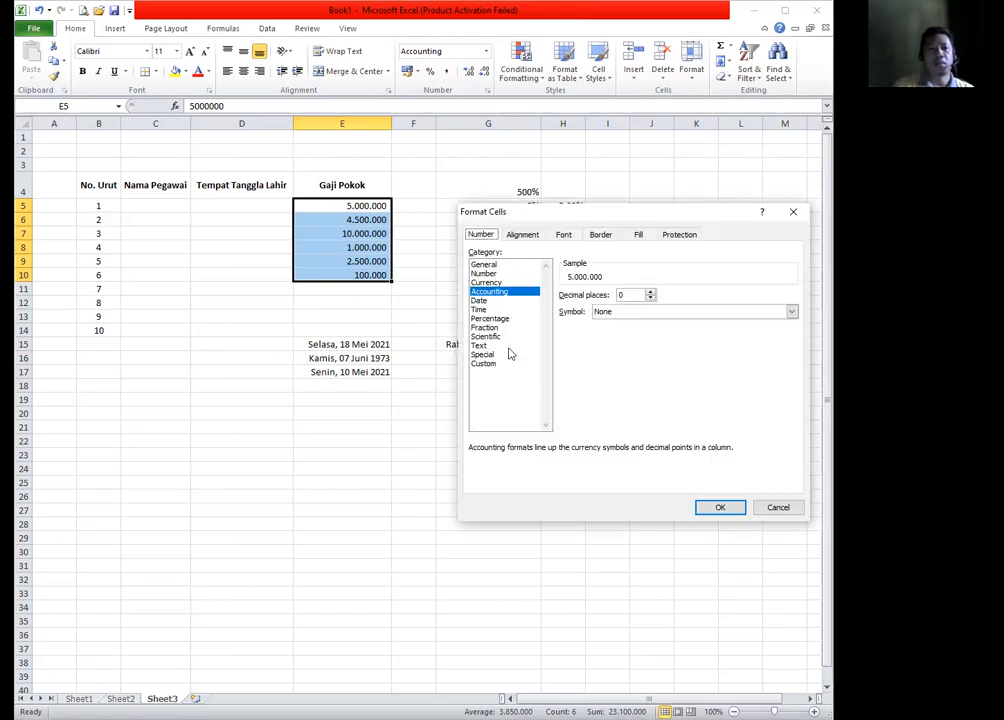
pyautogui.click(522, 236)
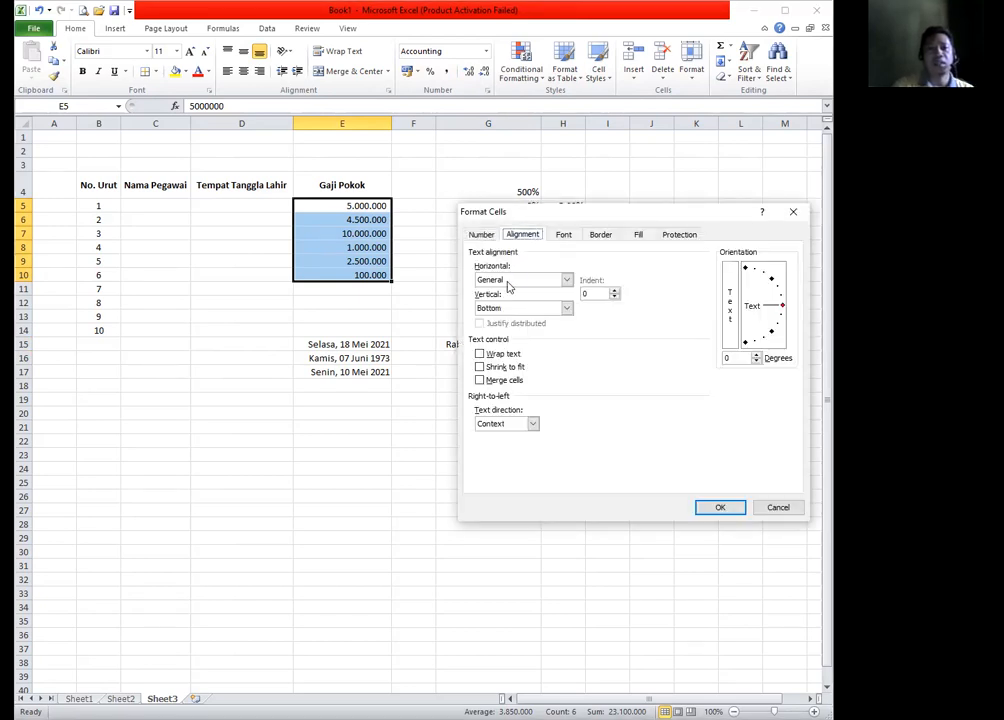
pyautogui.click(518, 282)
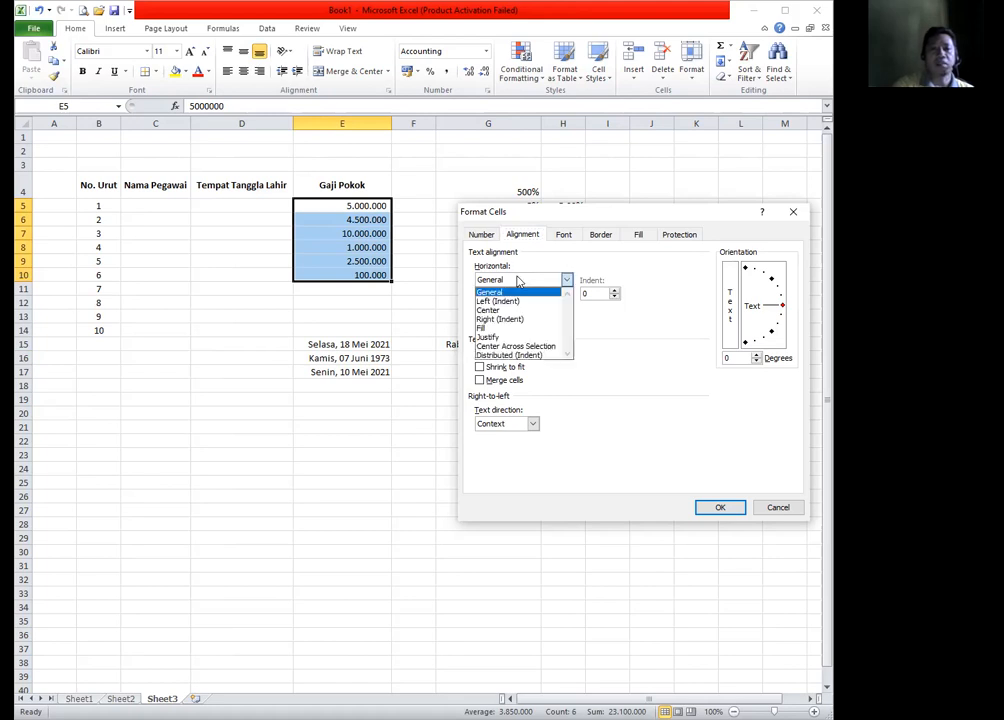
pyautogui.click(598, 270)
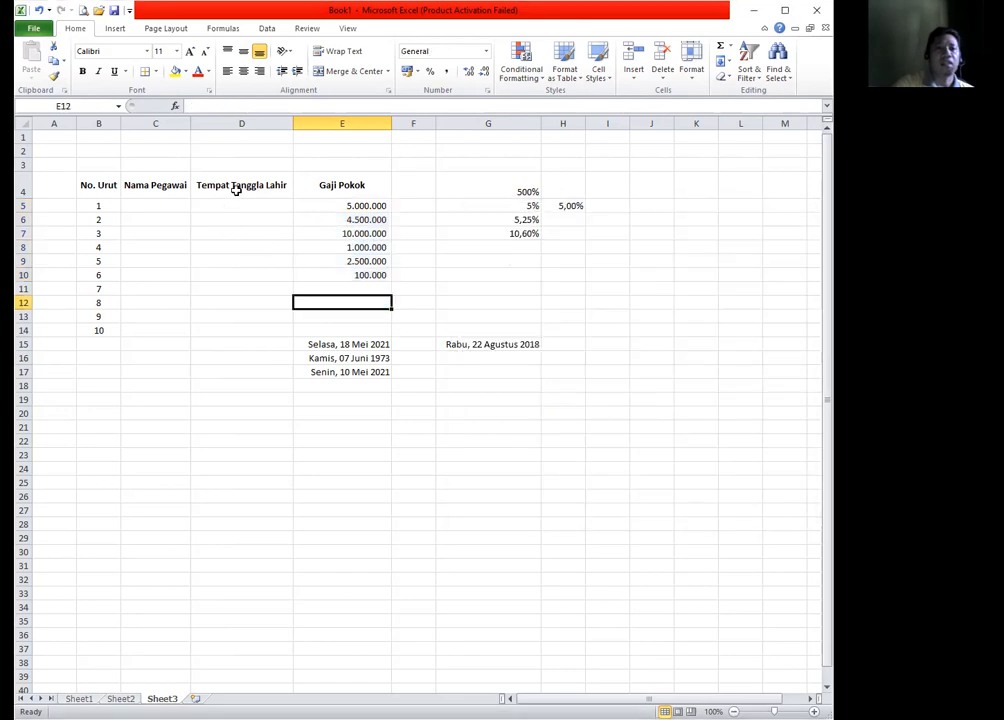
pyautogui.click(236, 190)
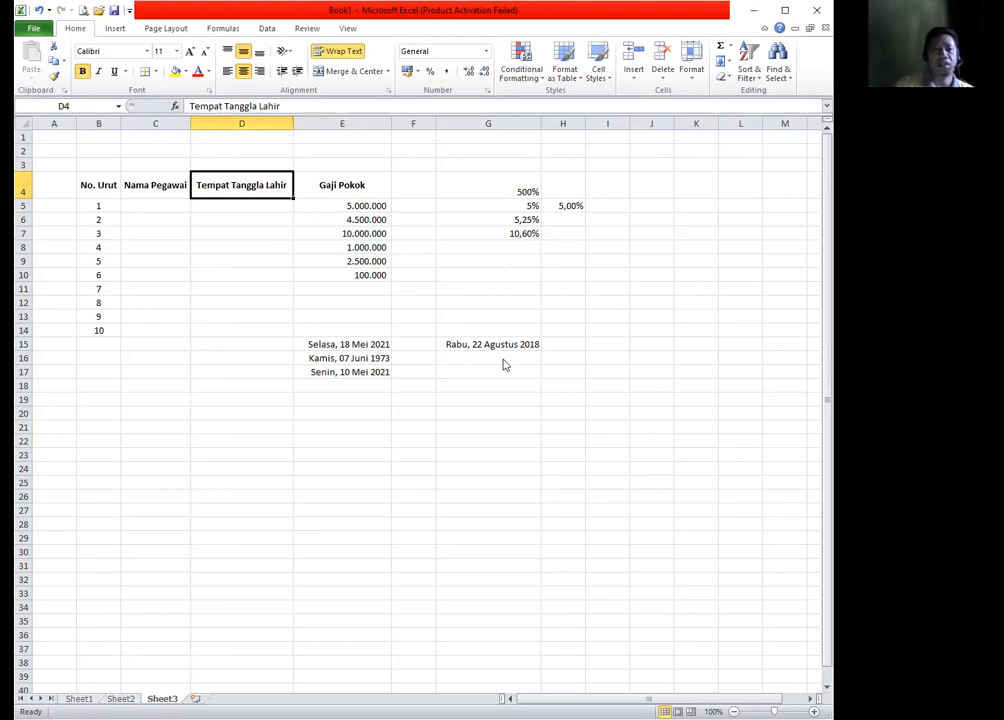
pyautogui.hotkey('ctrl', '1')
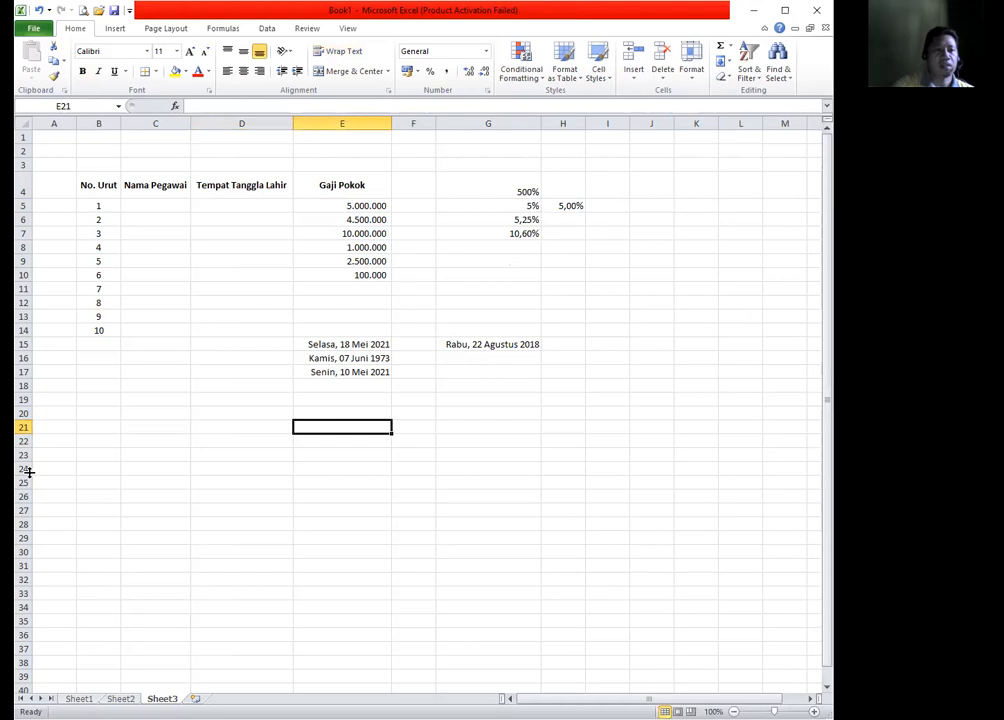
# Increase row 20 to about five times the default row height and enter 1000000 in cell G20
pyautogui.moveTo(29, 472); pyautogui.dragTo(26, 476)
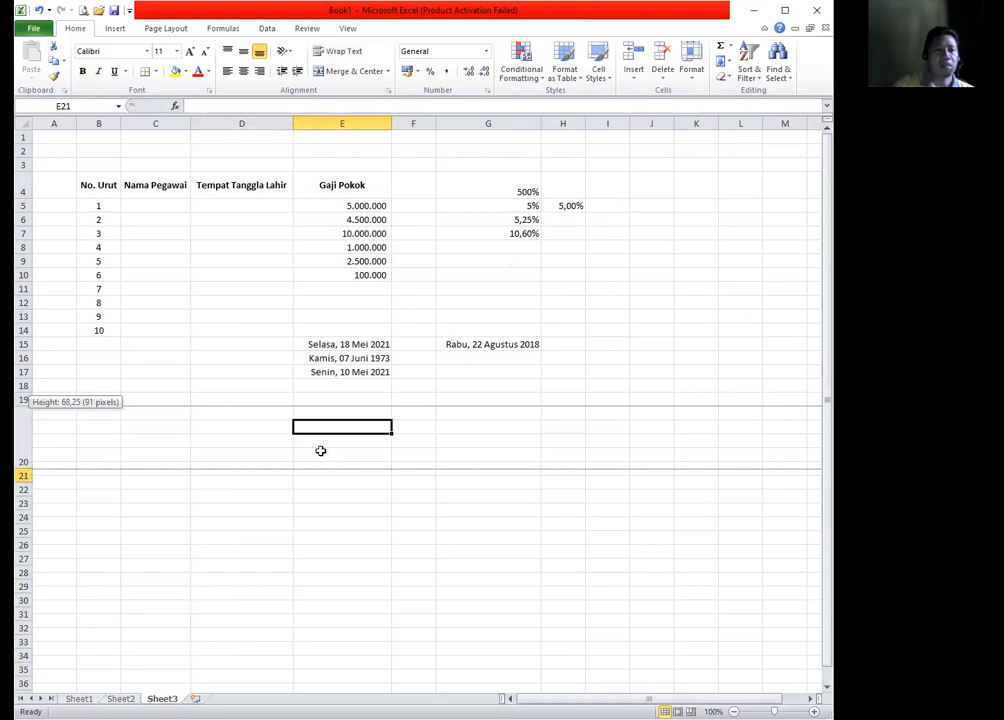
pyautogui.click(321, 450)
pyautogui.click(503, 446)
pyautogui.write('1000000')
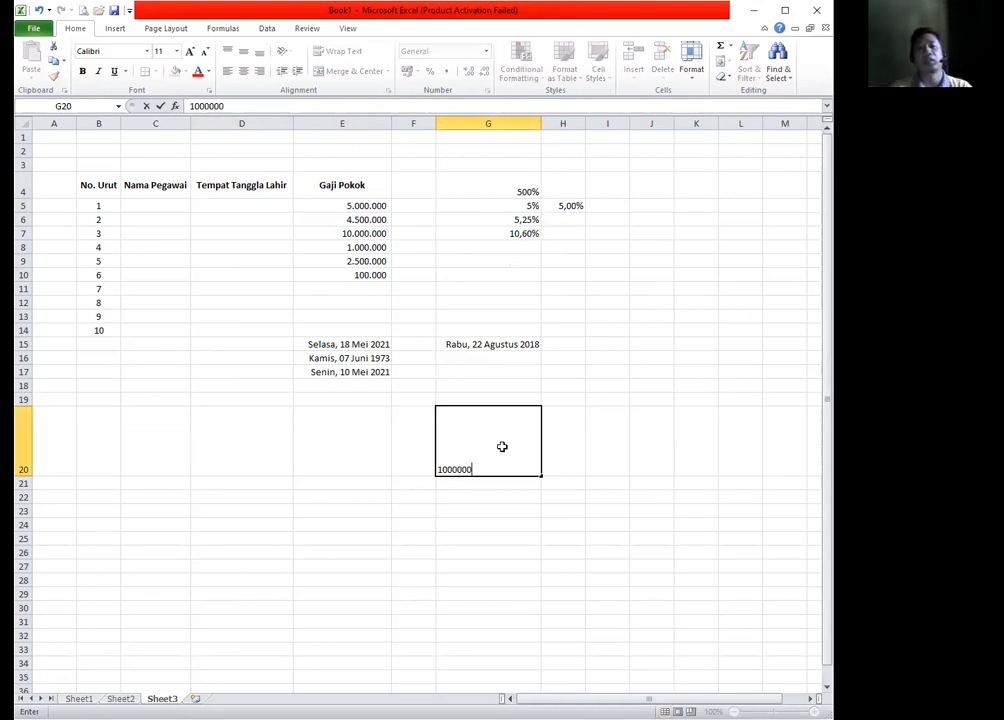
pyautogui.press('Return')
# Center the number in cell G20 both vertically and horizontally
pyautogui.click(479, 446)
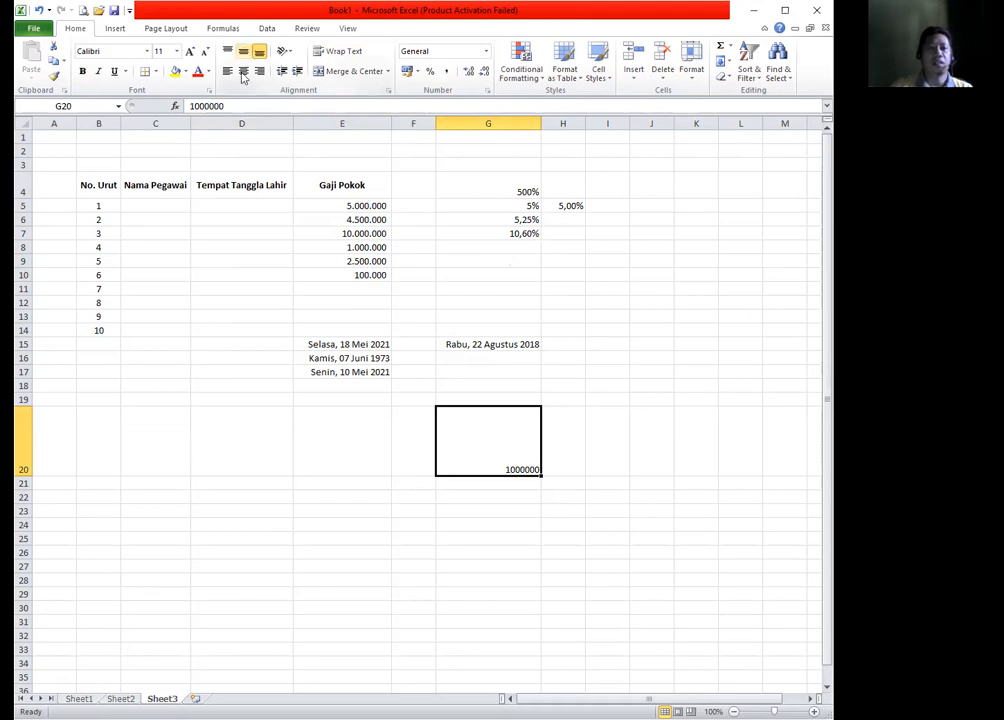
pyautogui.click(243, 52)
pyautogui.click(243, 74)
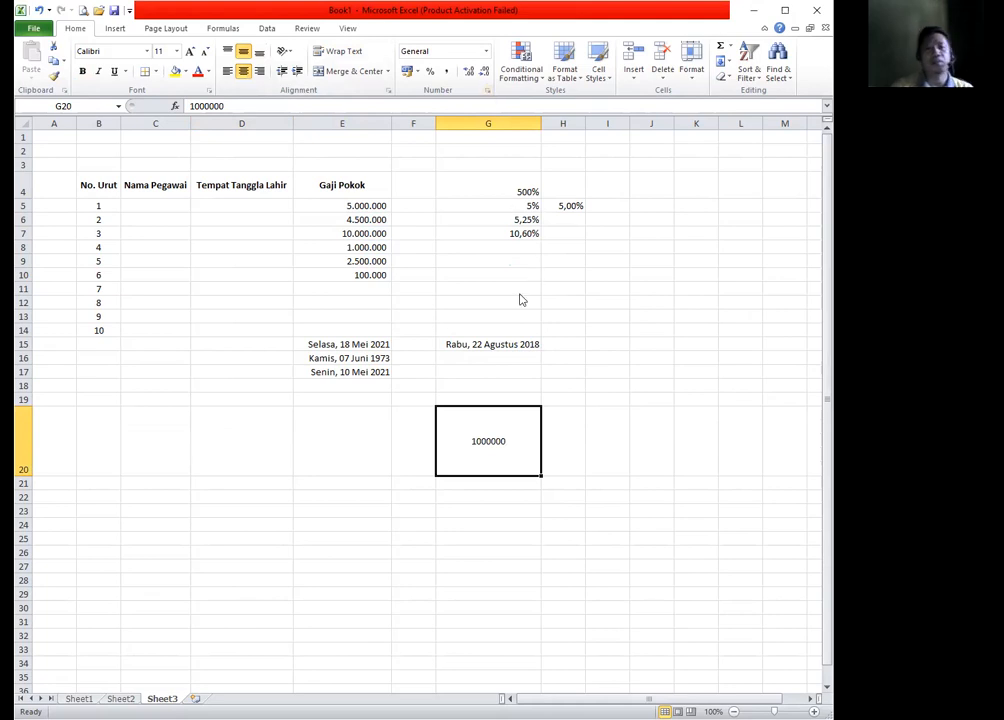
# Review the horizontal alignment choices for G20 in Format Cells and format the cell with the Comma Style
pyautogui.hotkey('ctrl', '1')
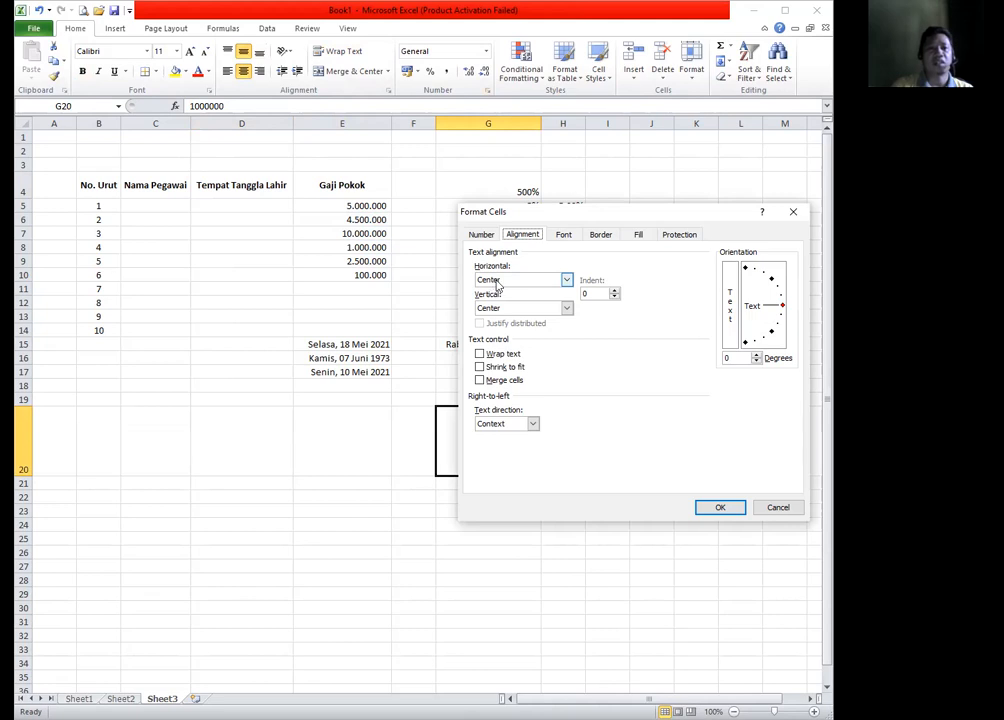
pyautogui.click(497, 284)
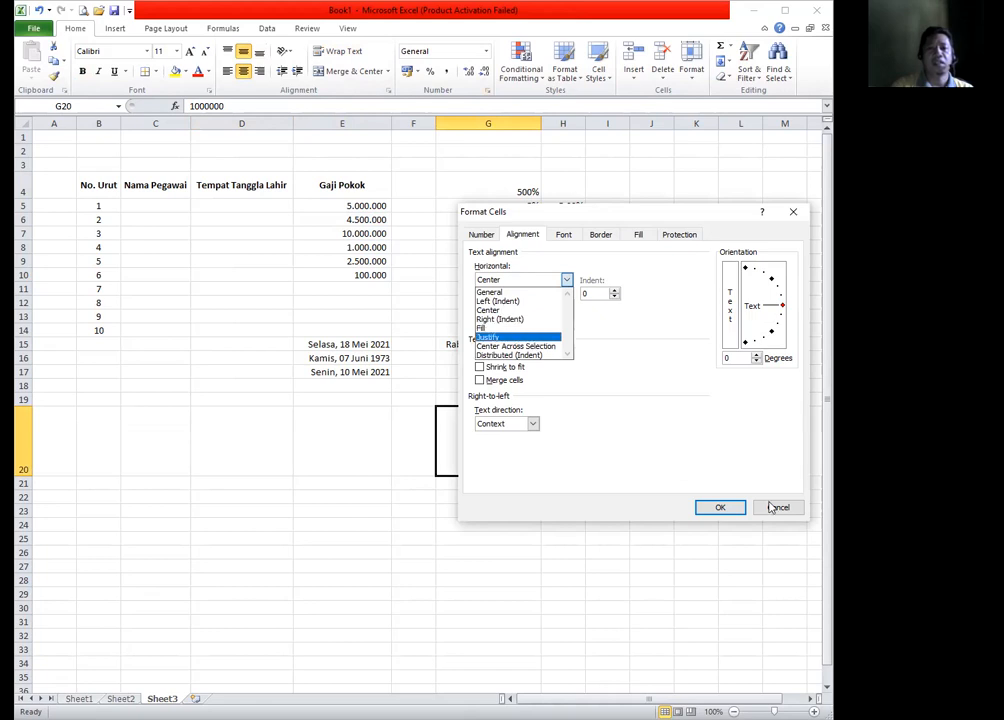
pyautogui.press('Down')
pyautogui.press('Down')
pyautogui.press('Escape')
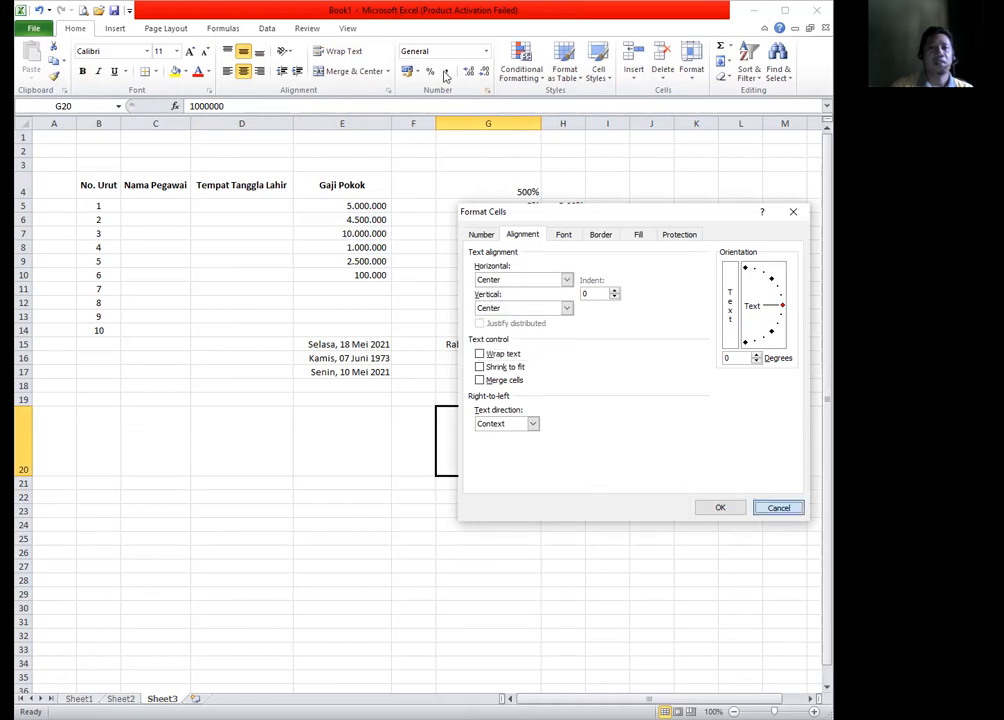
pyautogui.press('Escape')
pyautogui.click(446, 71)
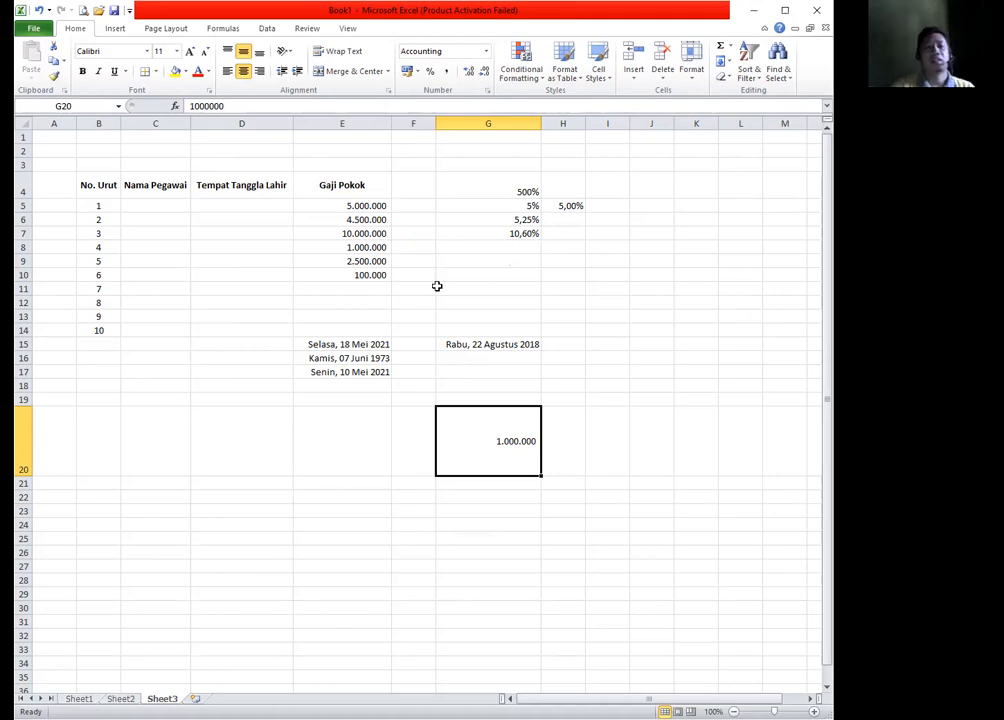
# Set the horizontal text alignment of G20 to Right (Indent) in Format Cells
pyautogui.hotkey('ctrl', '1')
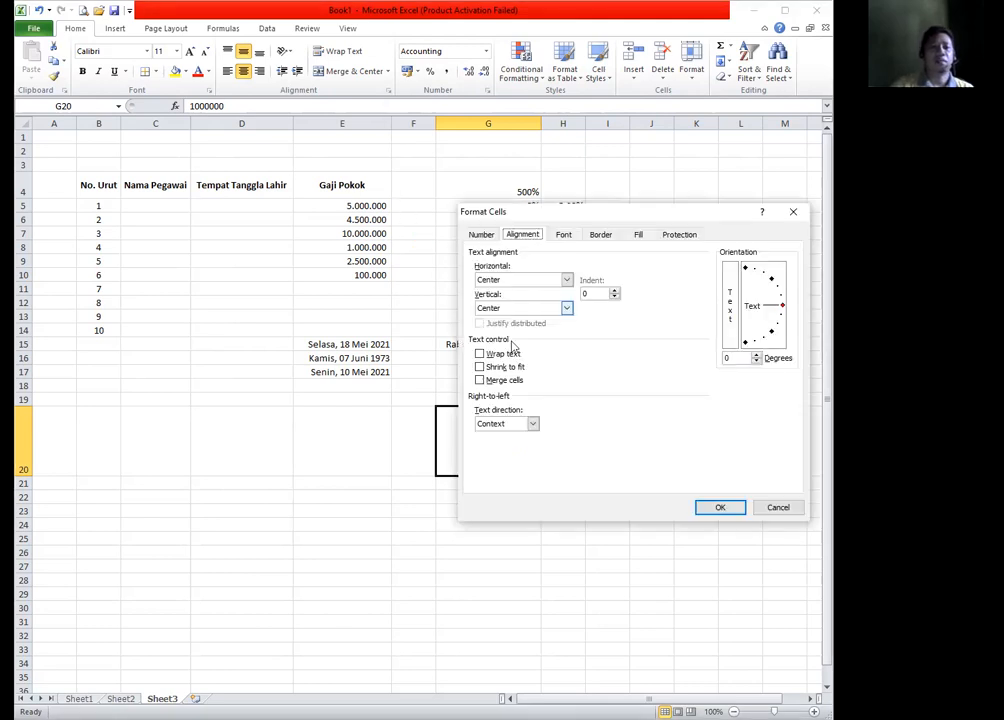
pyautogui.click(511, 283)
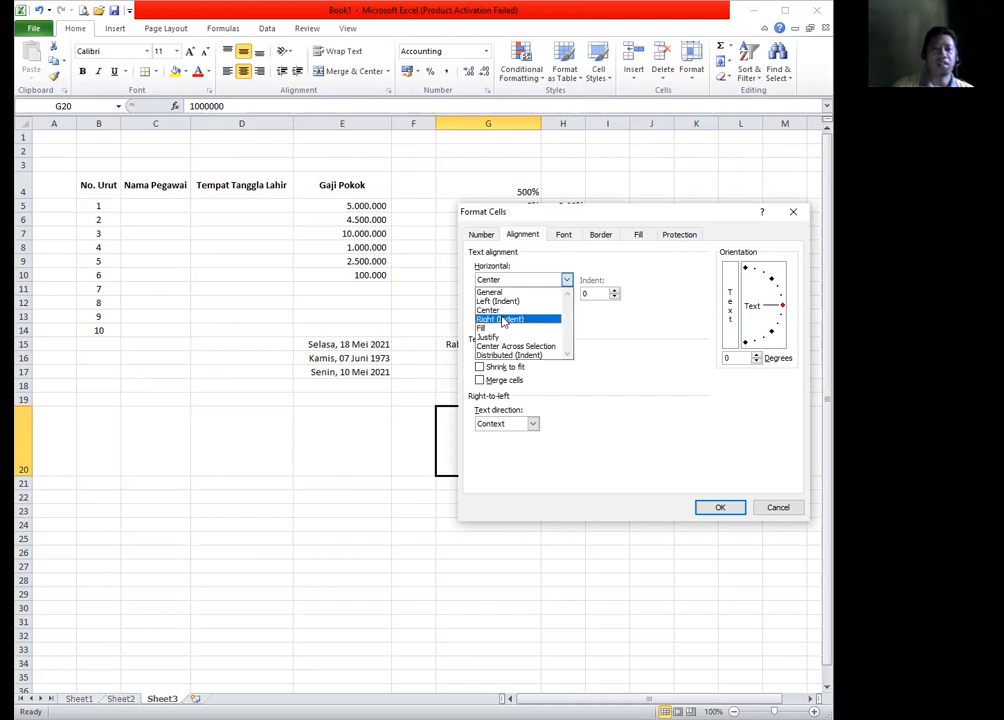
pyautogui.click(503, 320)
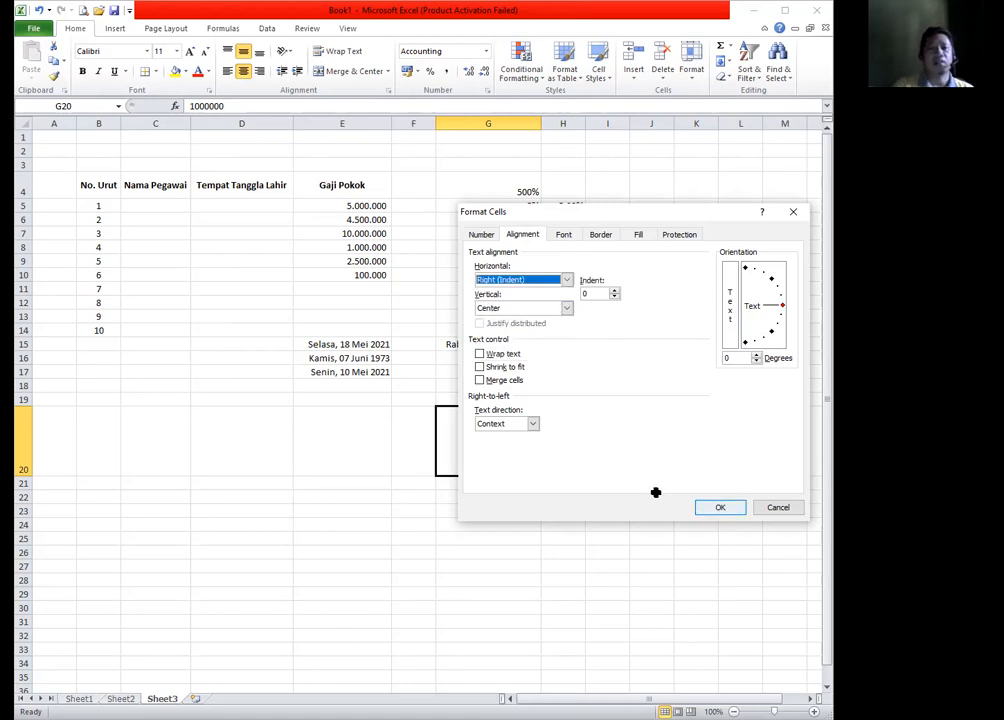
pyautogui.press('Return')
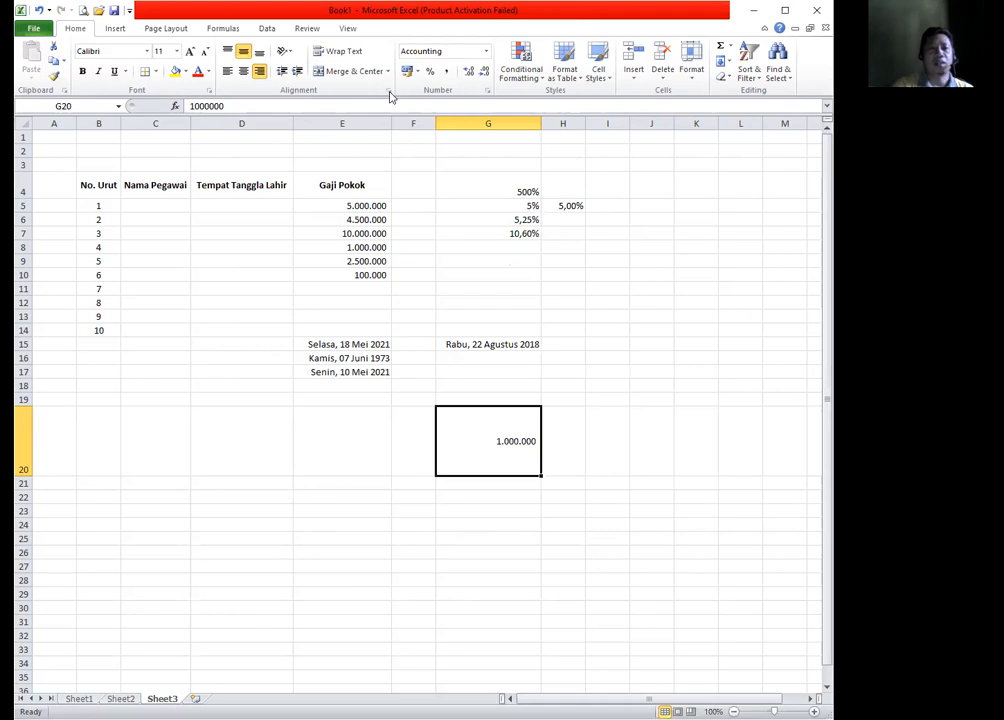
# Change the horizontal text alignment of G20 to Left (Indent) in Format Cells
pyautogui.click(537, 282)
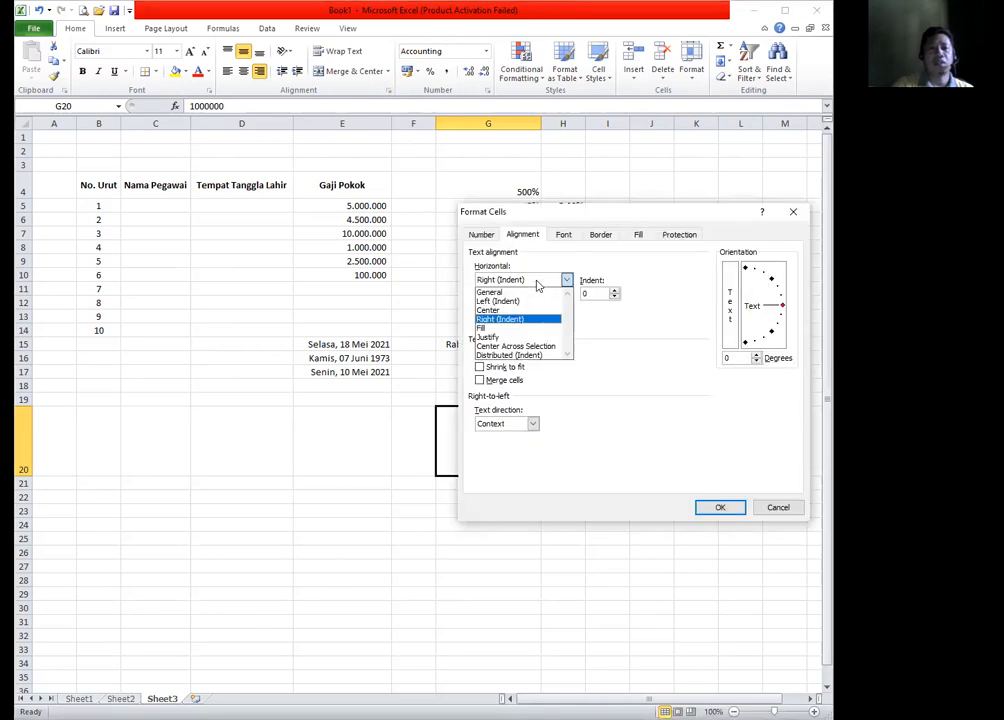
pyautogui.click(506, 302)
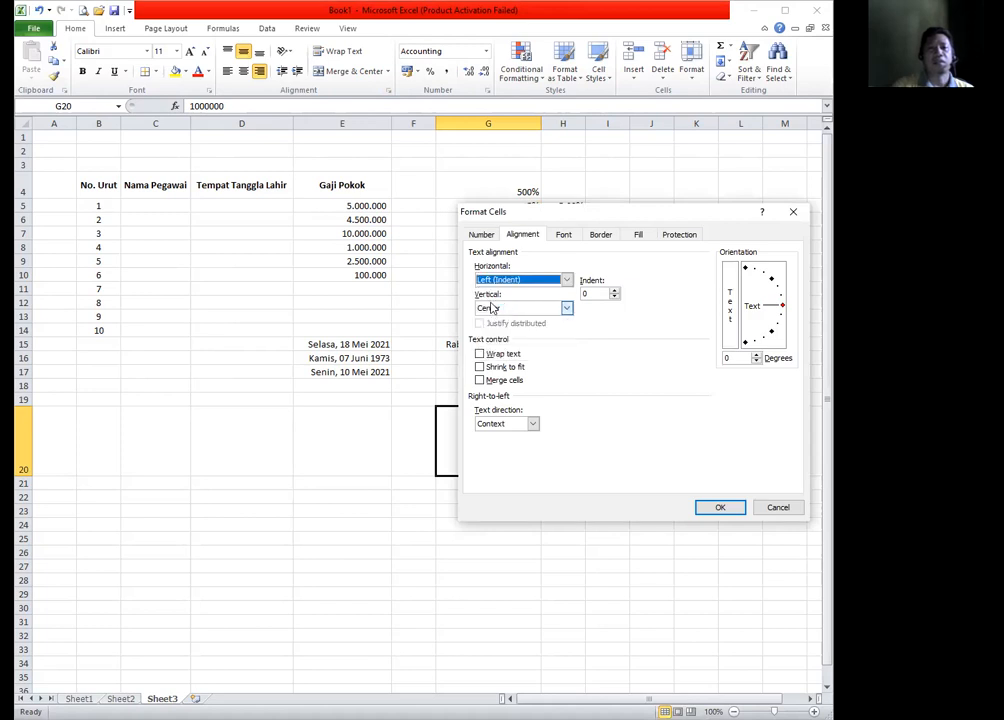
pyautogui.click(720, 507)
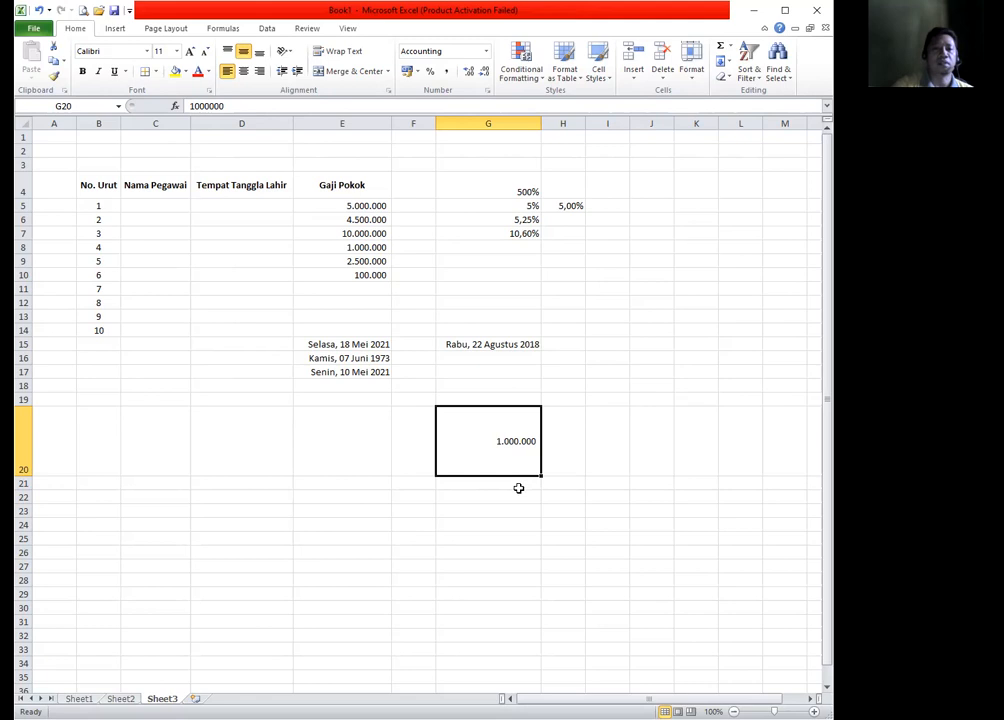
# Enter "Tempat Tanggal Lahir" in G21 and increase row 21 to about four times the default row height
pyautogui.click(484, 486)
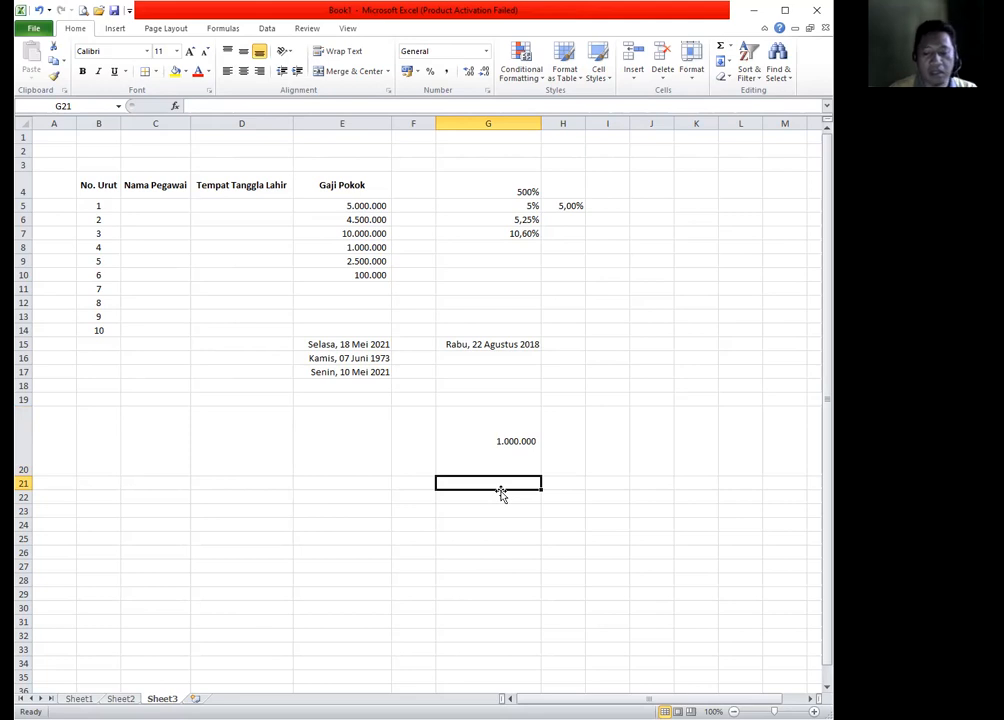
pyautogui.write('Tempoa')
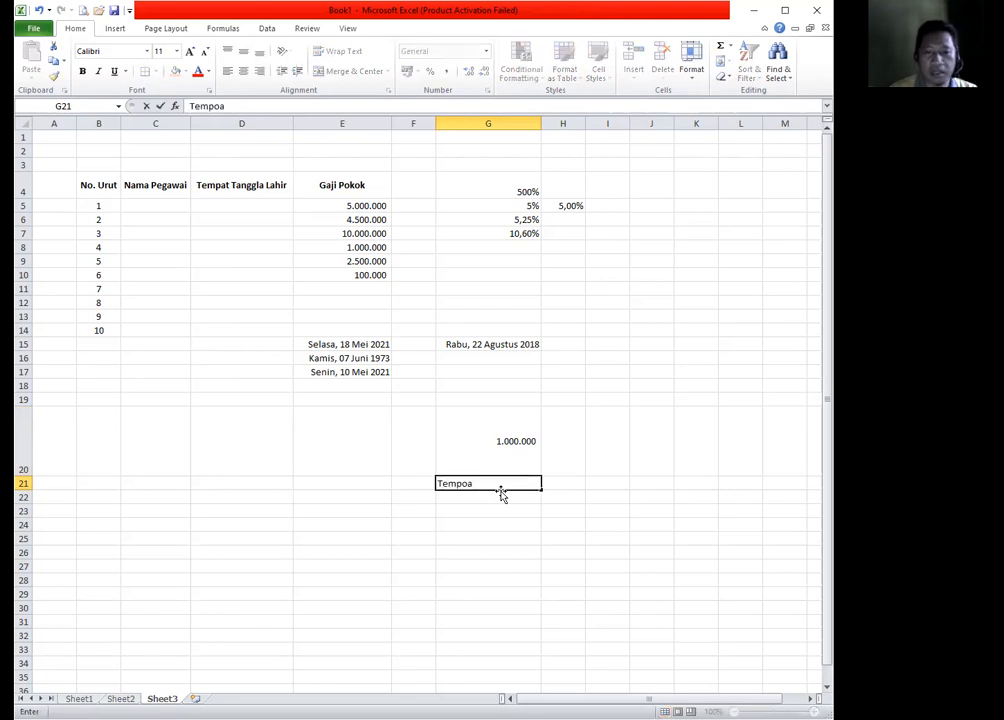
pyautogui.write('t Tangg')
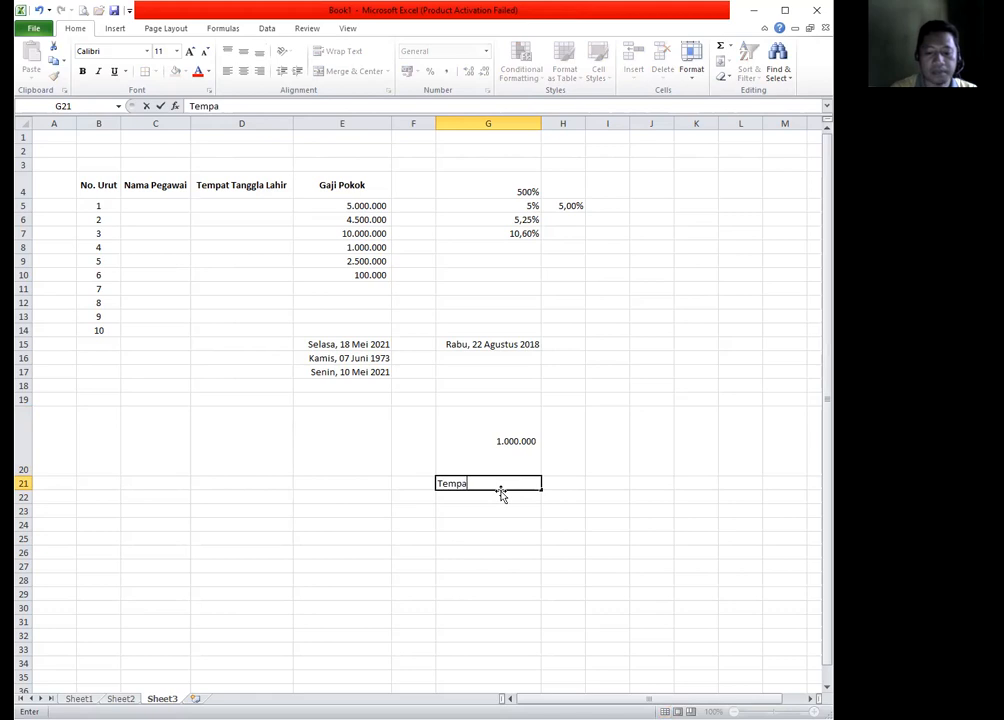
pyautogui.write('al Lahir')
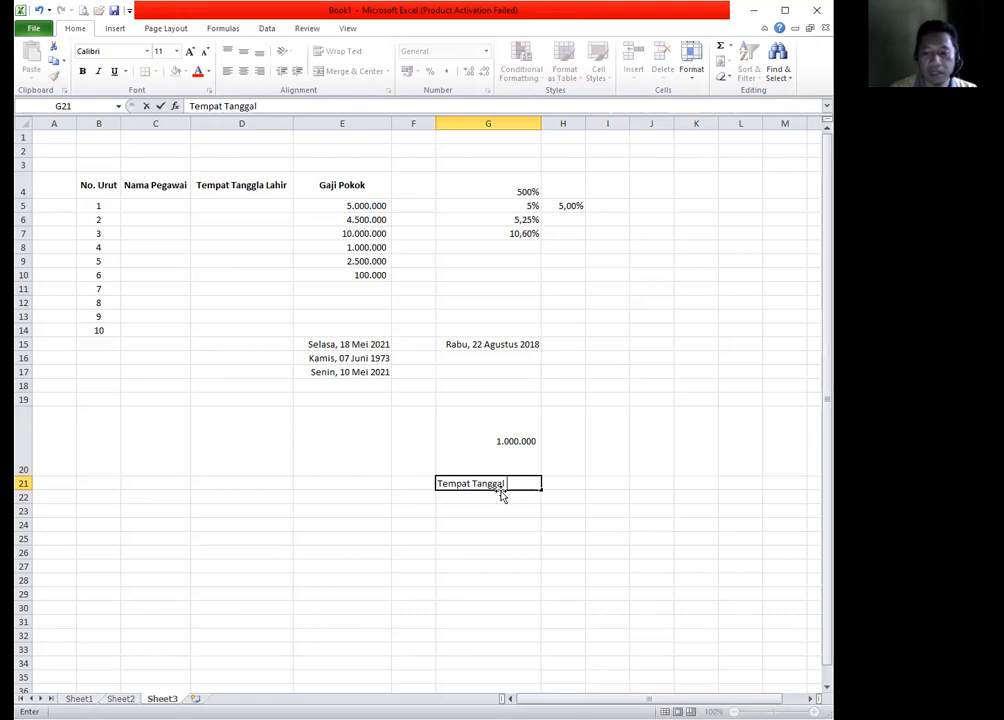
pyautogui.press('Return')
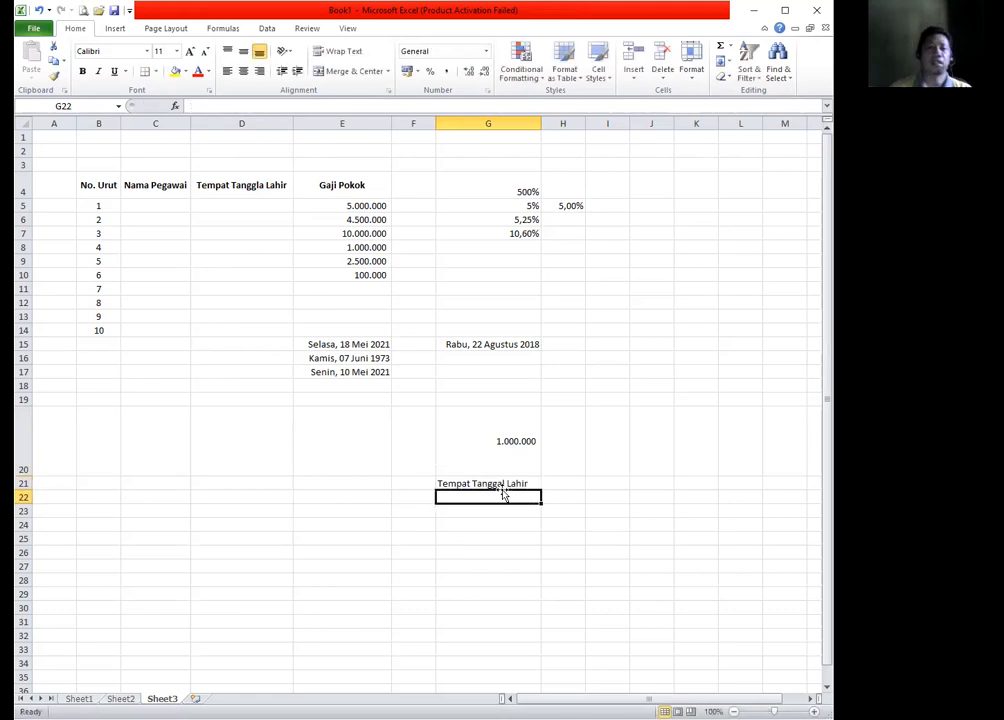
pyautogui.press('Up')
pyautogui.moveTo(27, 486); pyautogui.dragTo(27, 534)
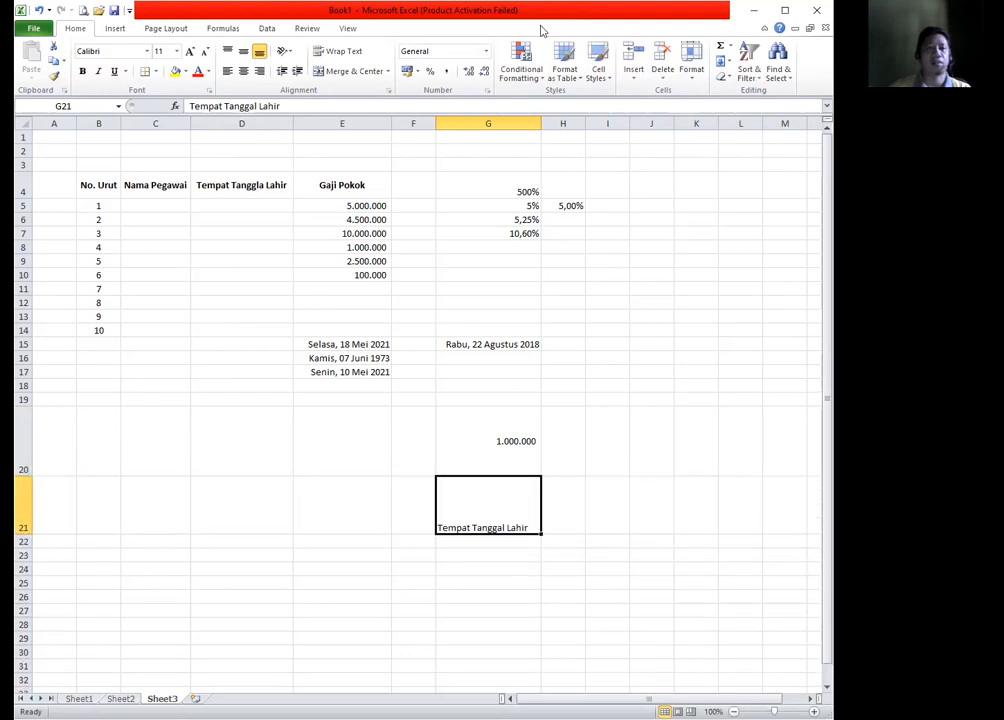
# Center the text in G21 horizontally and vertically, and narrow column G until it is slimmer than that text
pyautogui.click(243, 71)
pyautogui.click(243, 52)
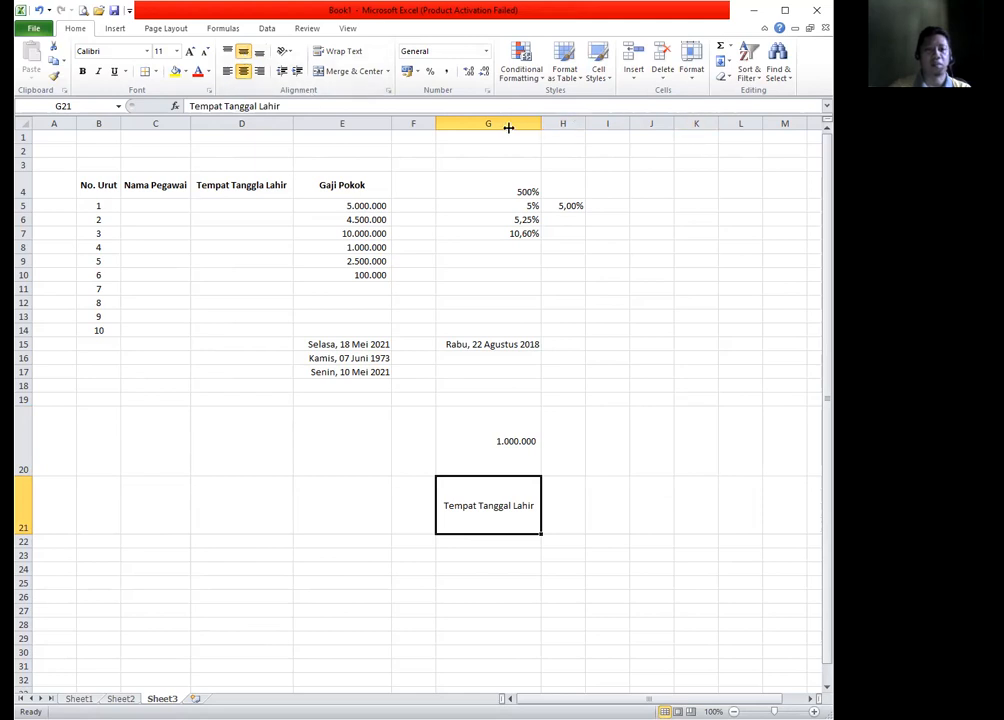
pyautogui.moveTo(541, 123); pyautogui.dragTo(508, 123)
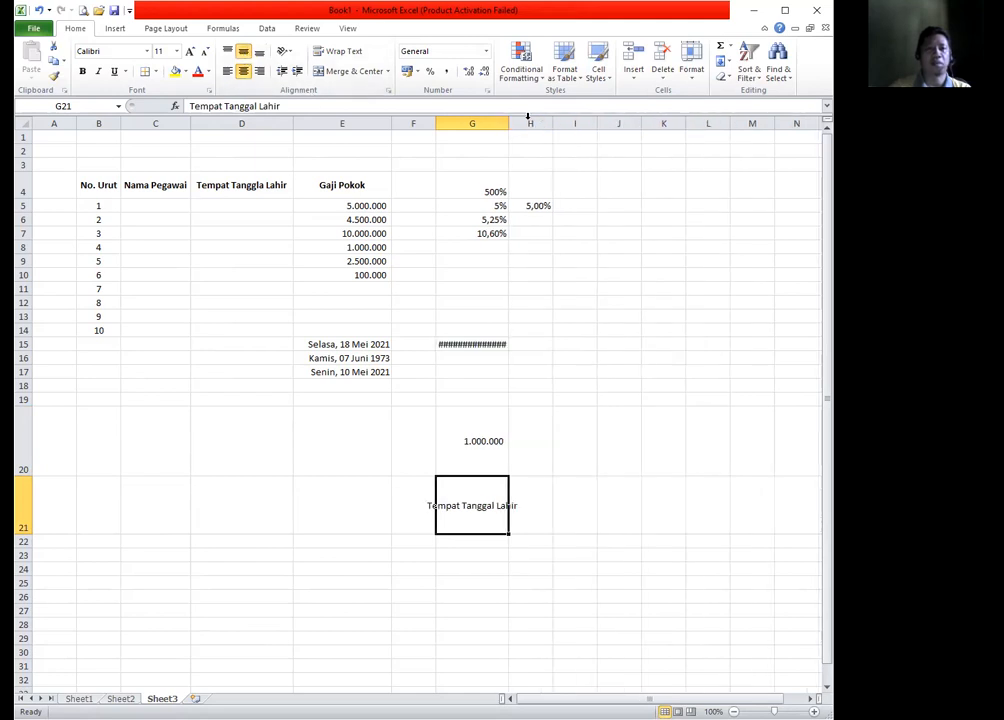
# Turn on text wrapping for G21, and switch its vertical alignment to Top and back to Center
pyautogui.click(343, 52)
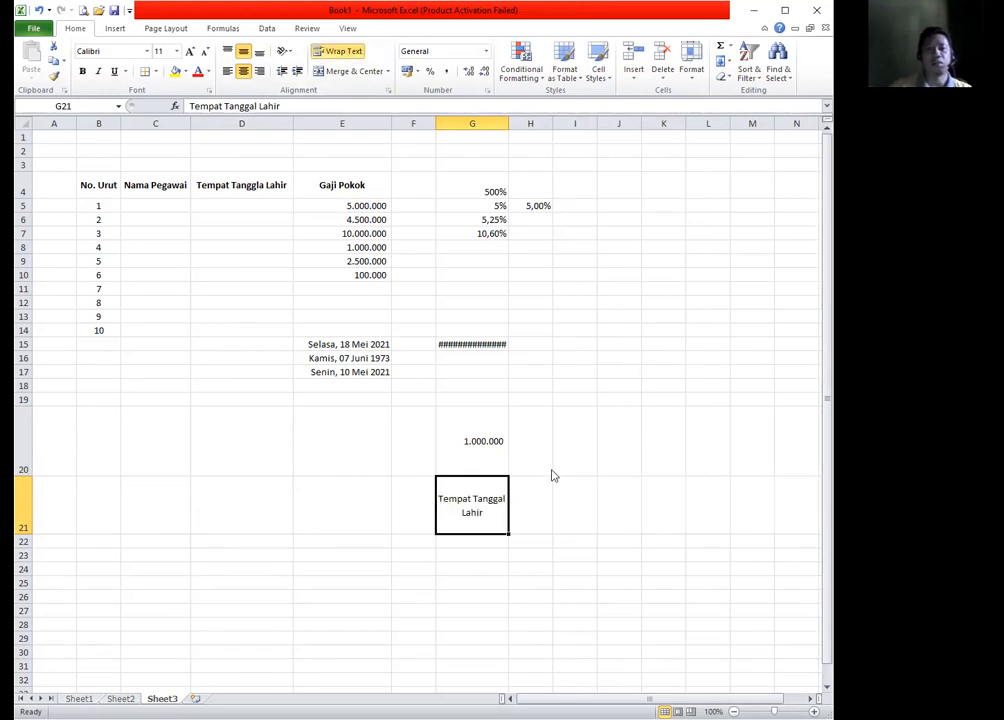
pyautogui.hotkey('ctrl', '1')
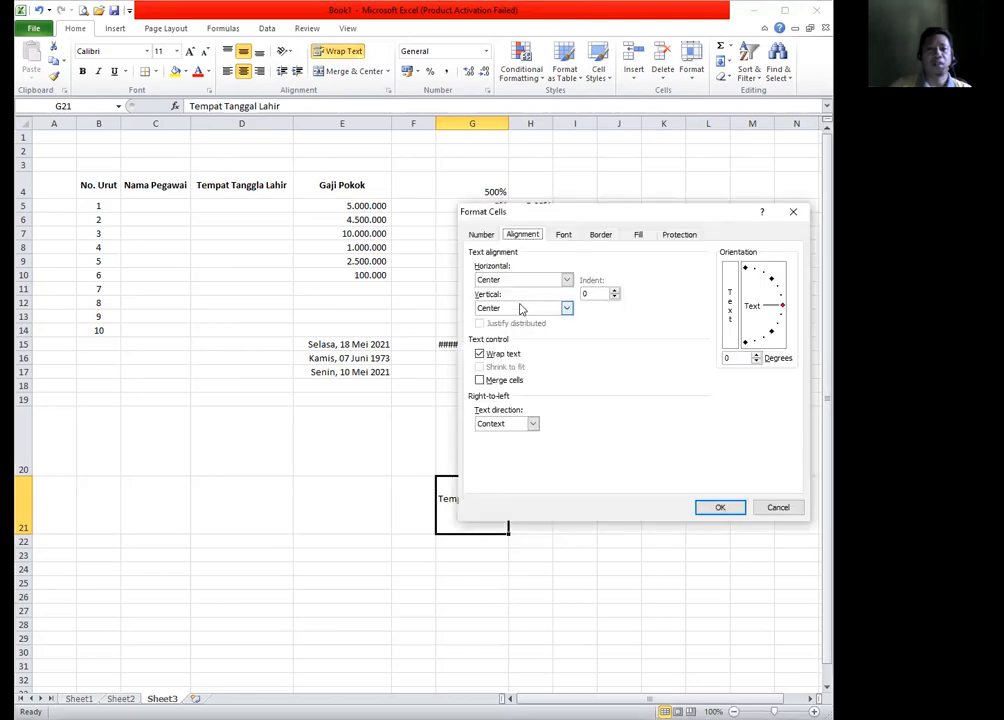
pyautogui.click(520, 309)
pyautogui.click(516, 320)
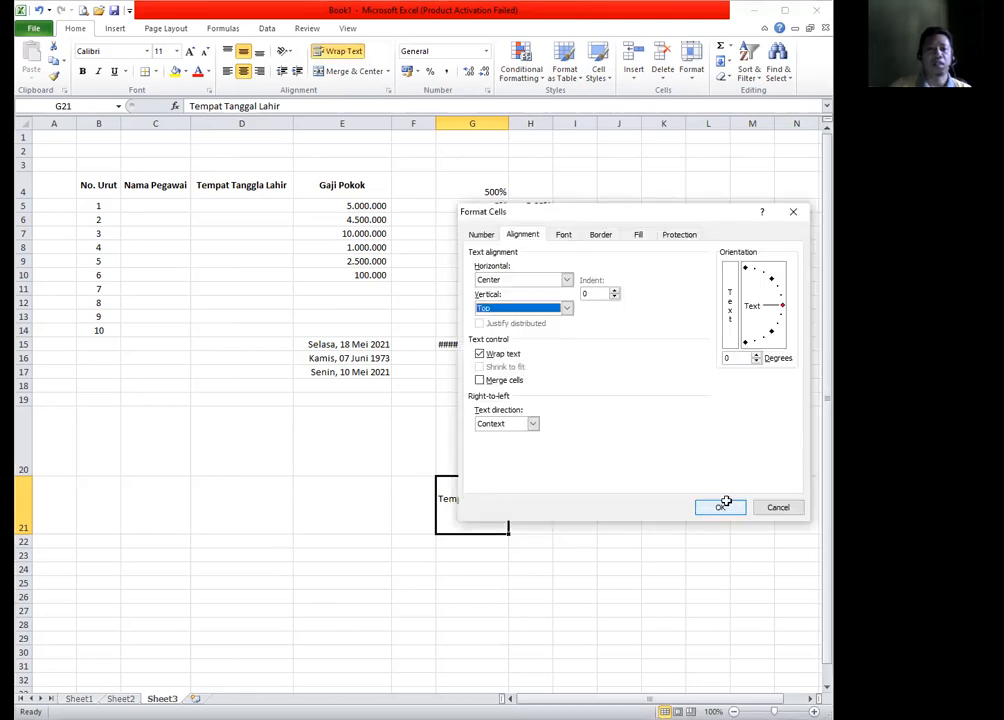
pyautogui.press('Return')
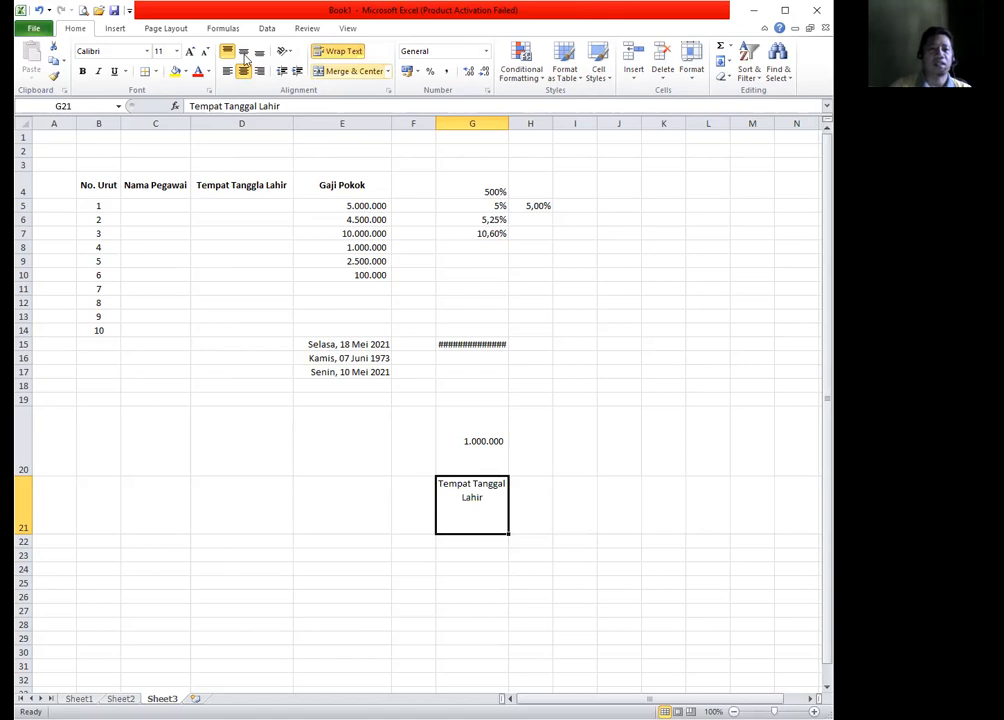
pyautogui.click(245, 57)
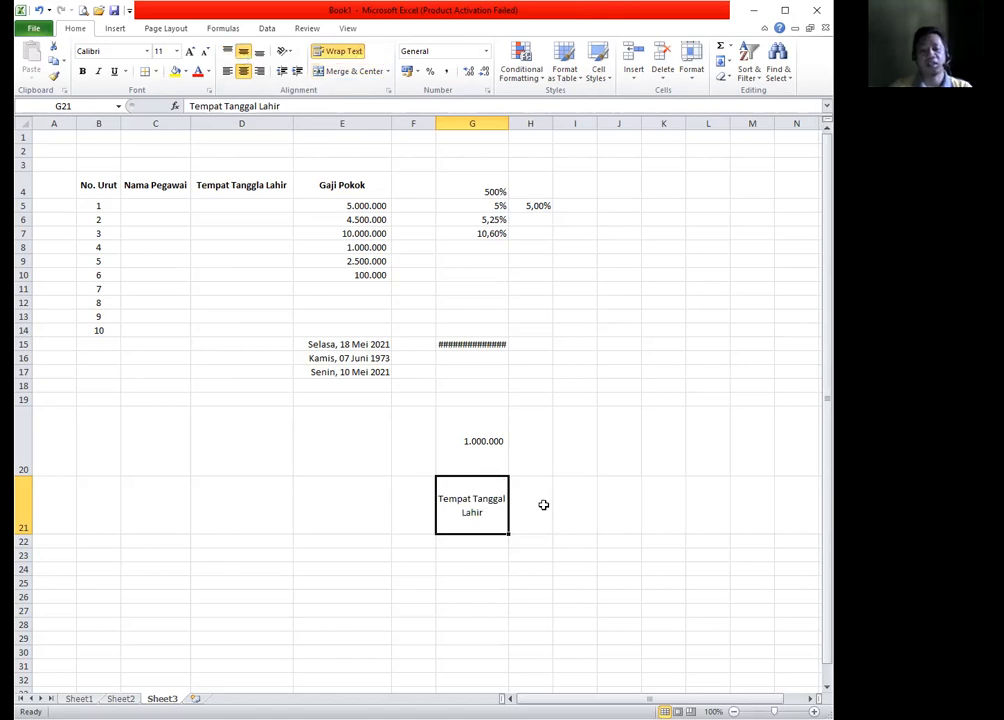
# Bold the text in G21 and widen column G until the date in G15 displays in full
pyautogui.hotkey('ctrl', 'b')
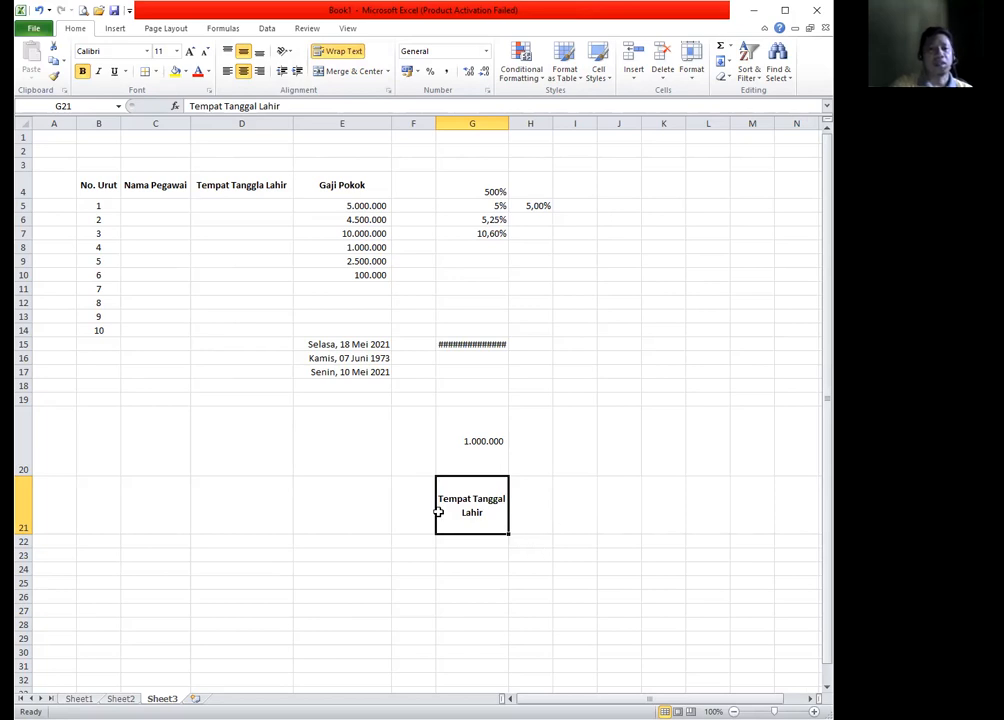
pyautogui.moveTo(525, 124)
pyautogui.mouseDown()
pyautogui.moveTo(515, 186)
pyautogui.moveTo(522, 354)
pyautogui.moveTo(532, 124)
pyautogui.mouseUp()
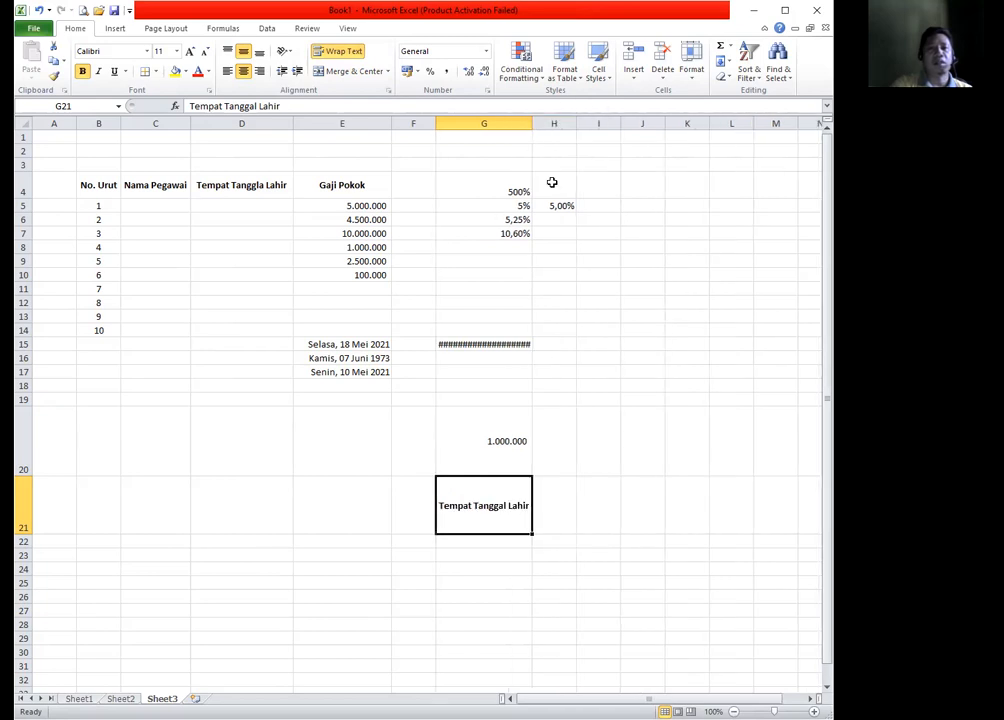
pyautogui.moveTo(551, 182); pyautogui.dragTo(549, 184)
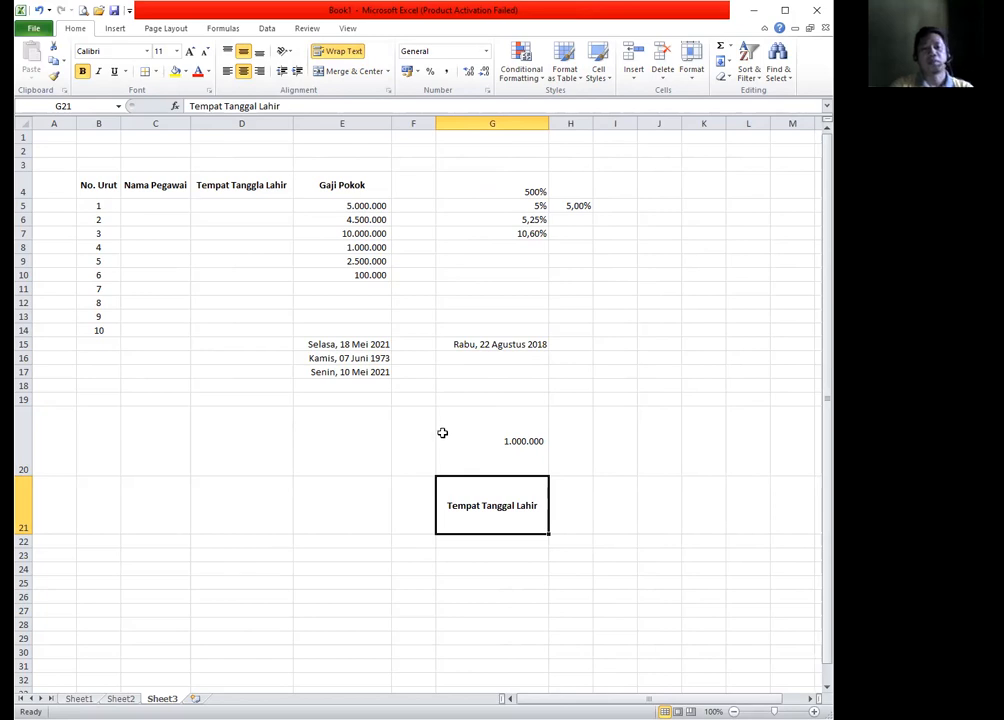
pyautogui.hotkey('ctrl', '1')
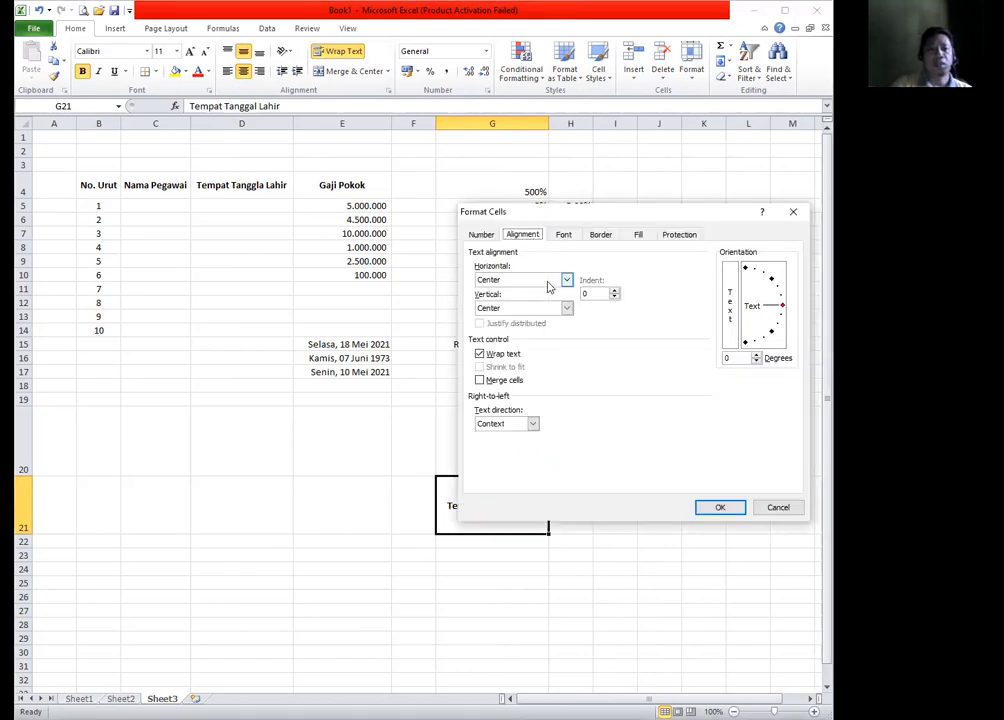
pyautogui.click(547, 282)
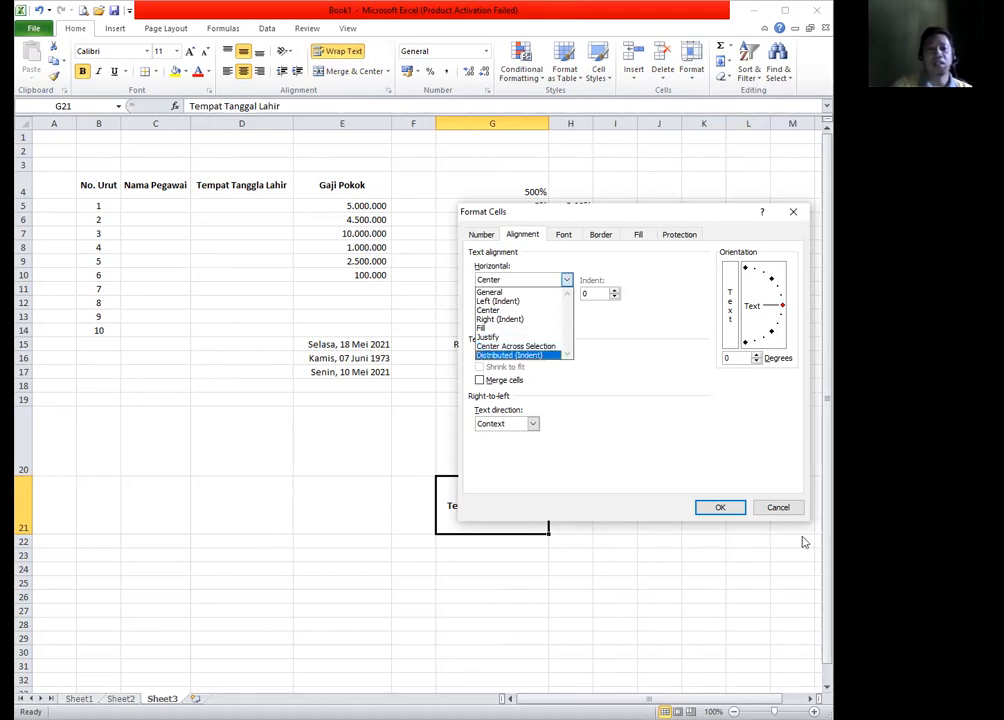
pyautogui.click(770, 510)
pyautogui.click(768, 508)
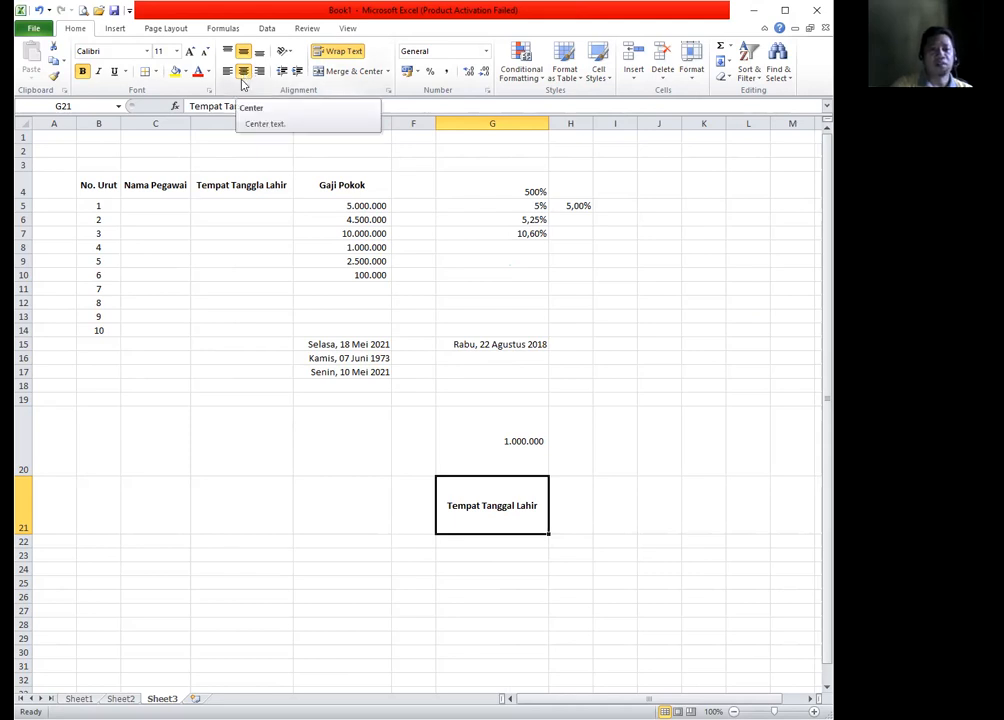
# Set the horizontal text alignment of C21:G21 to Center Across Selection in Format Cells
pyautogui.moveTo(493, 512); pyautogui.dragTo(160, 494)
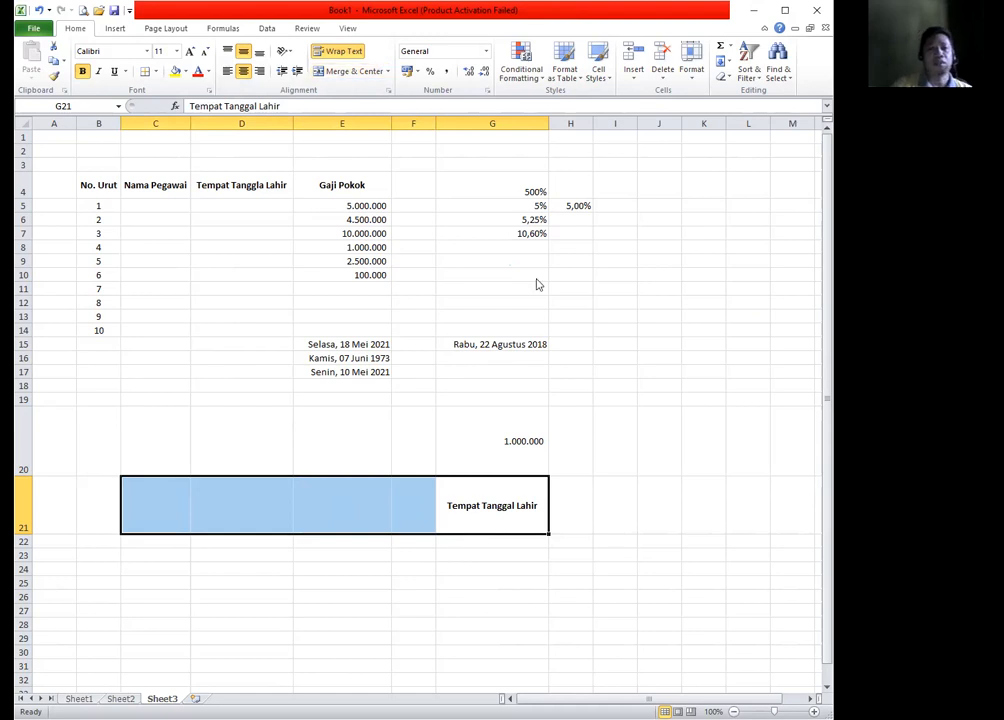
pyautogui.hotkey('ctrl', '1')
pyautogui.click(566, 280)
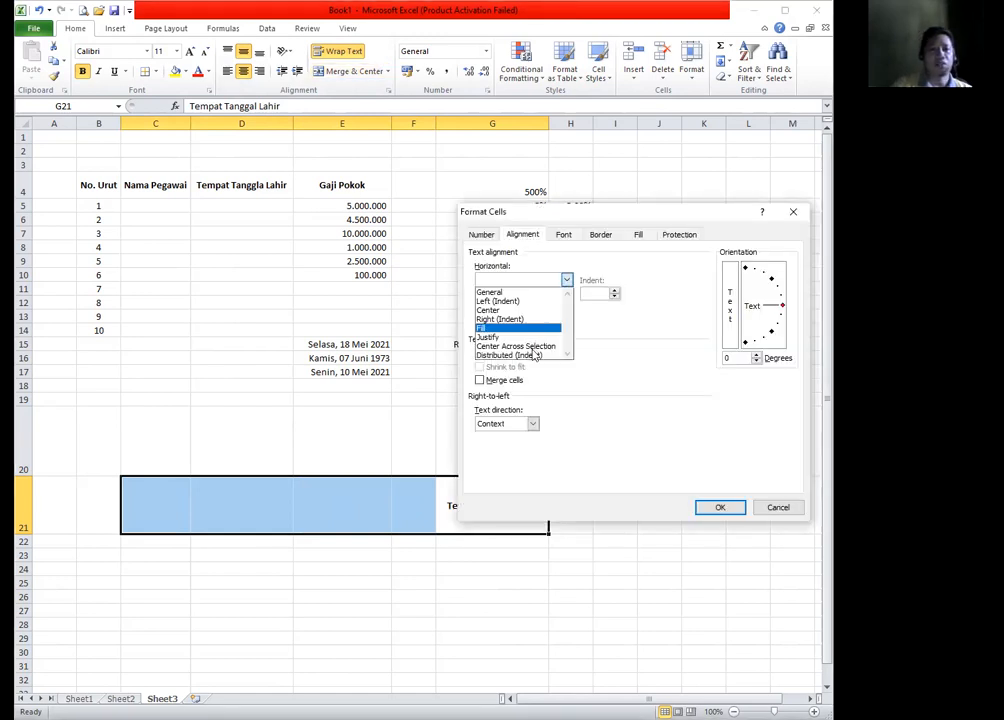
pyautogui.click(534, 348)
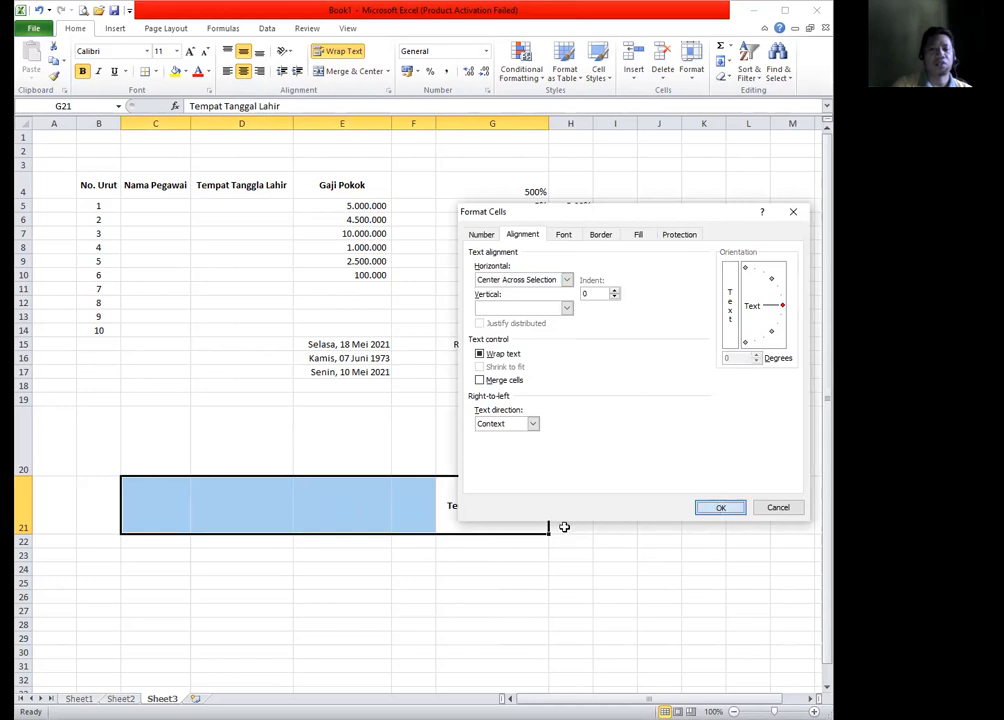
pyautogui.press('Return')
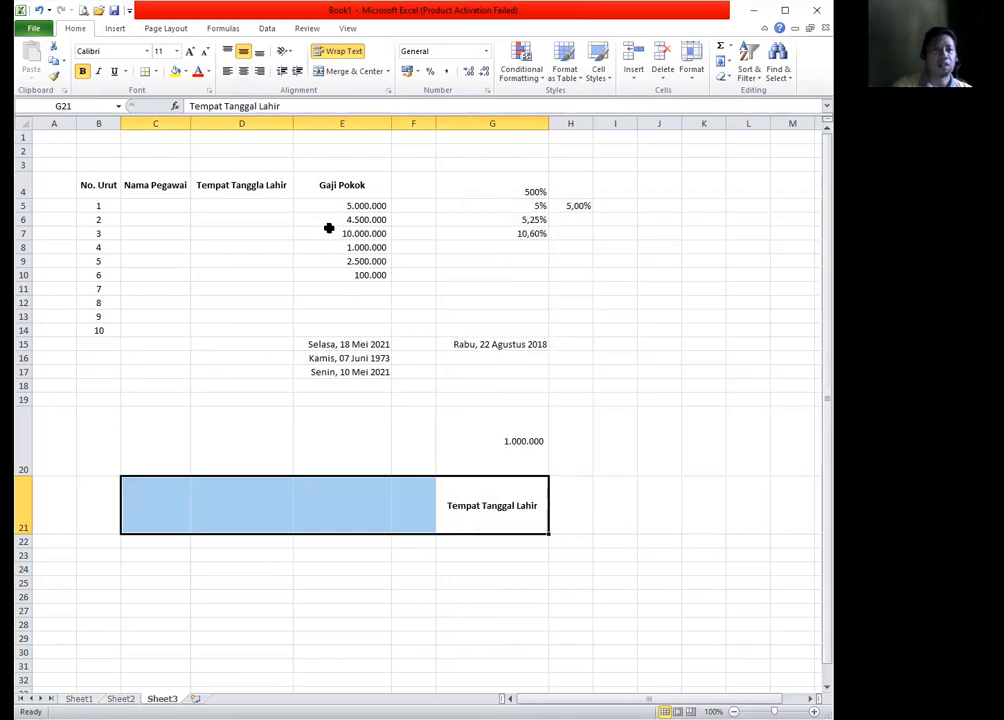
# Center the G21 text over G21:L21 with the Center Across Selection horizontal alignment
pyautogui.click(512, 513)
pyautogui.moveTo(175, 507); pyautogui.dragTo(746, 511)
pyautogui.click(506, 517)
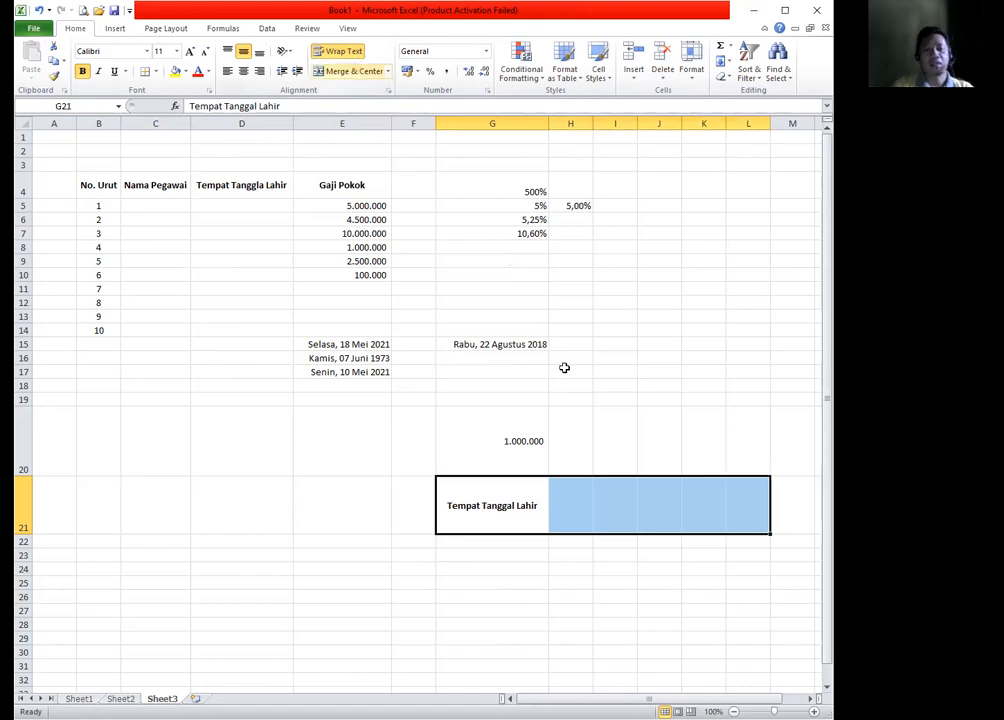
pyautogui.hotkey('ctrl', '1')
pyautogui.click(567, 280)
pyautogui.click(522, 347)
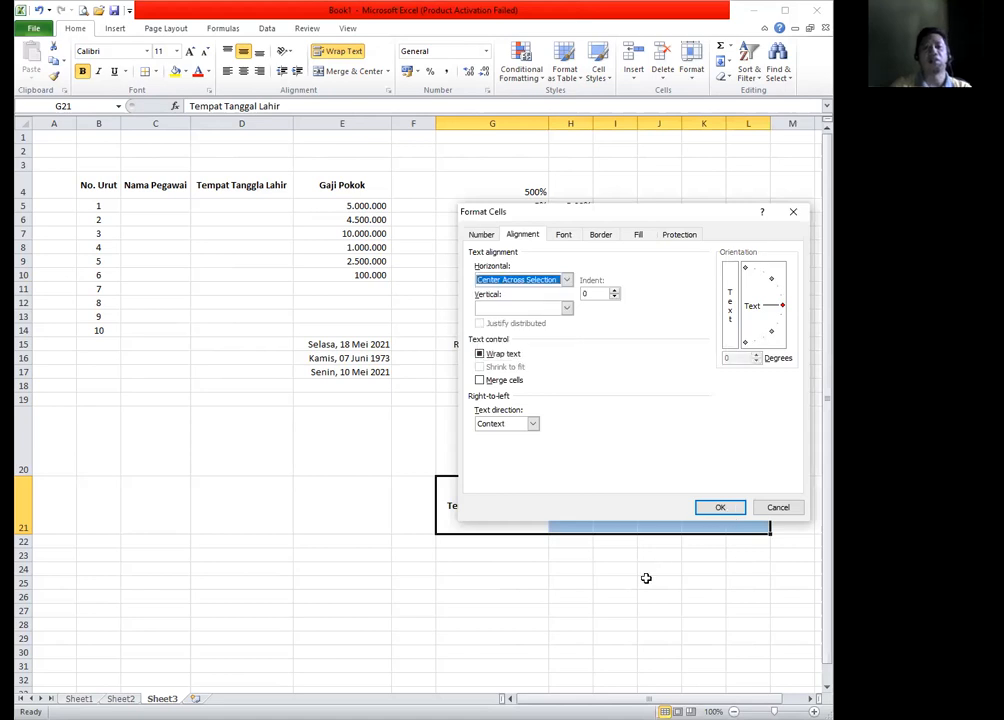
pyautogui.press('Return')
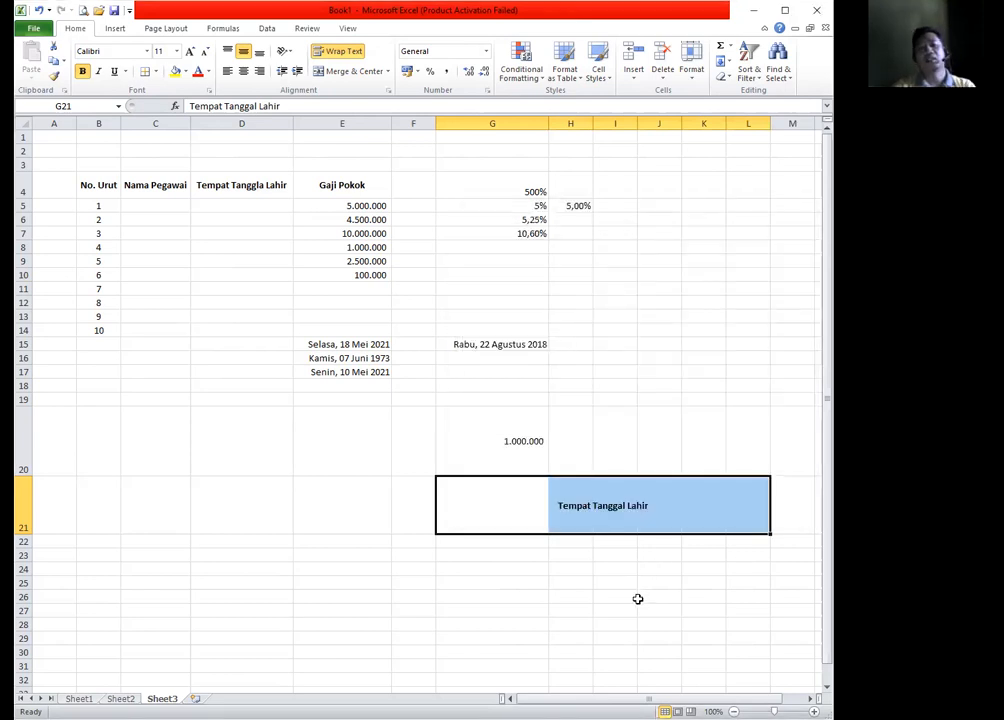
# Check the individual cells from G21 to L21 to see which one actually holds the centered text
pyautogui.click(503, 496)
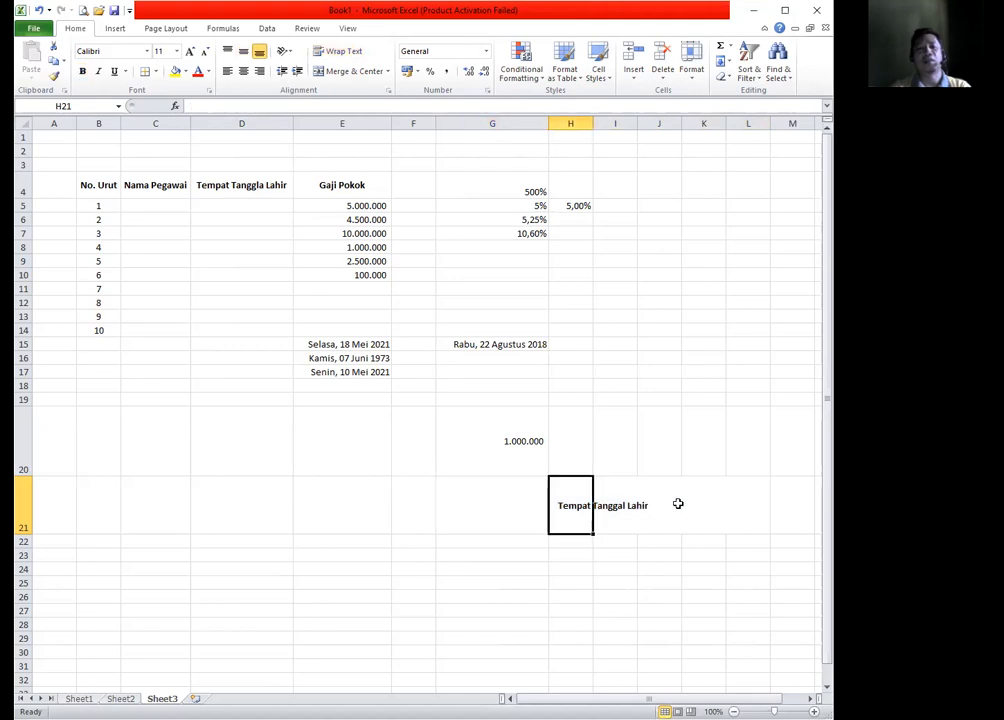
pyautogui.press('Right')
pyautogui.press('Right')
pyautogui.press('Right')
pyautogui.press('Right')
pyautogui.click(480, 516)
pyautogui.moveTo(489, 502); pyautogui.dragTo(755, 503)
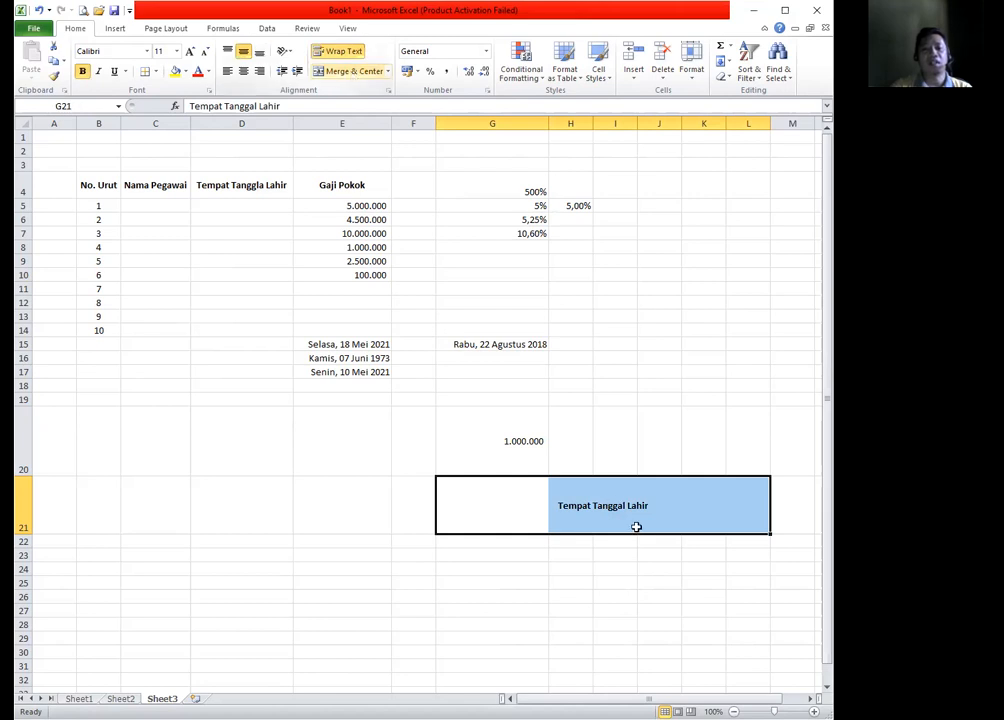
pyautogui.hotkey('ctrl', 'z')
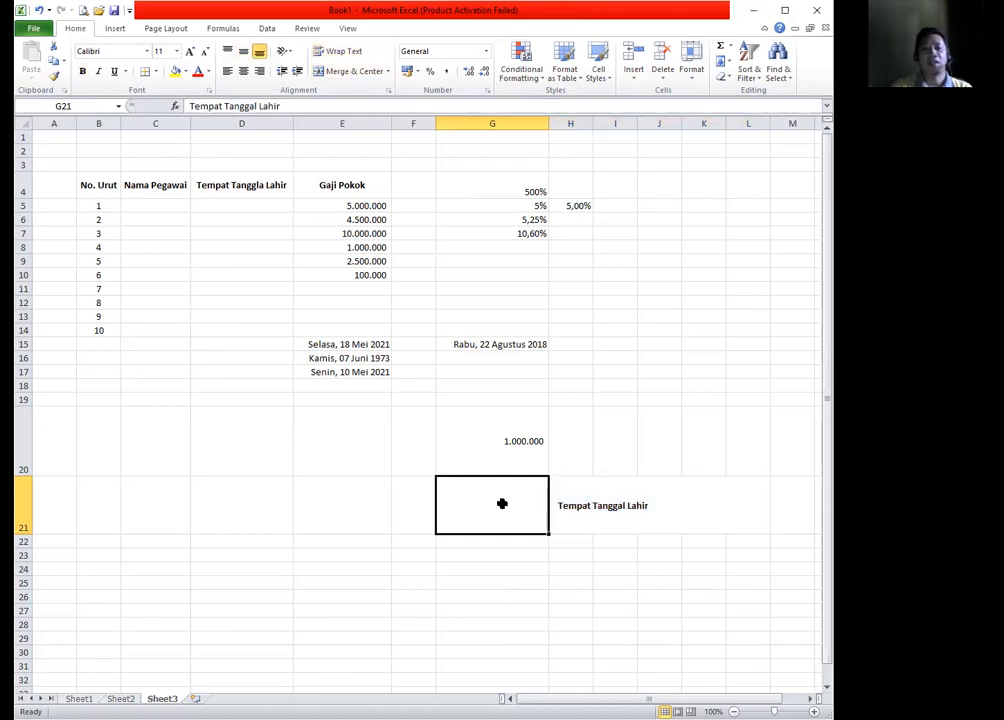
pyautogui.click(566, 506)
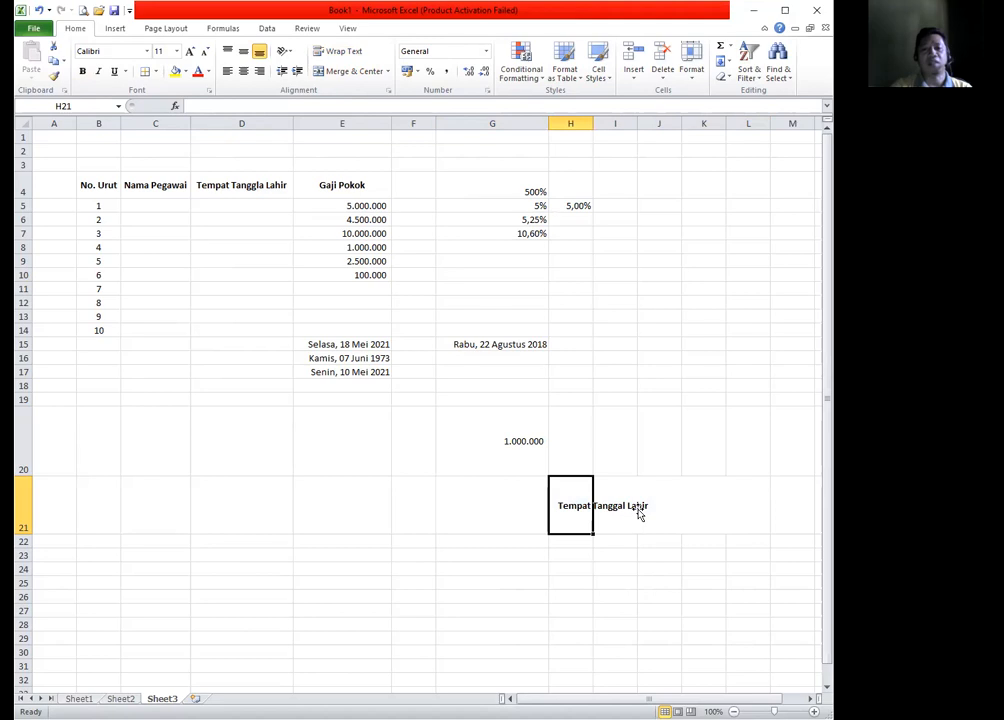
pyautogui.click(730, 500)
# Set the horizontal text alignment of G21:L21 to General in Format Cells
pyautogui.moveTo(464, 497); pyautogui.dragTo(728, 498)
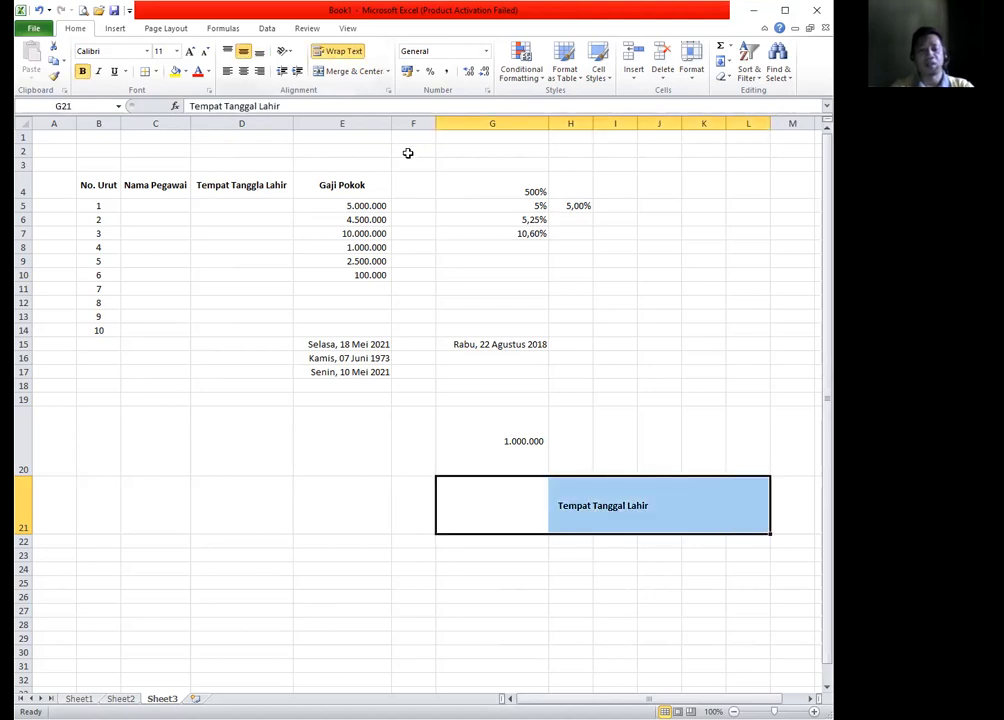
pyautogui.hotkey('ctrl', '1')
pyautogui.click(534, 282)
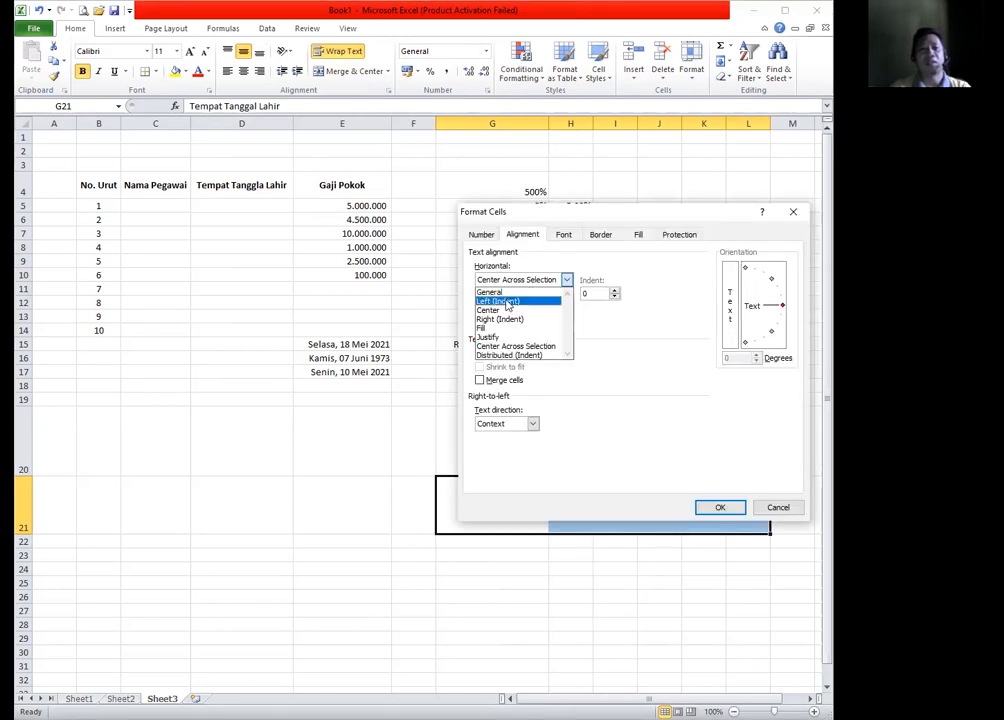
pyautogui.click(704, 513)
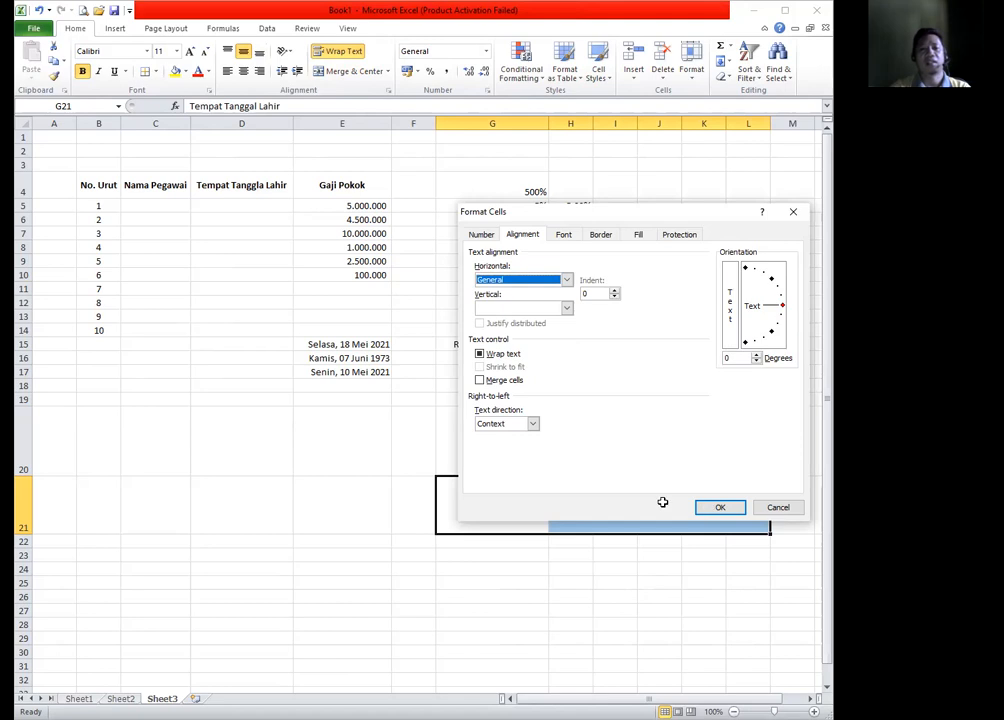
pyautogui.click(607, 504)
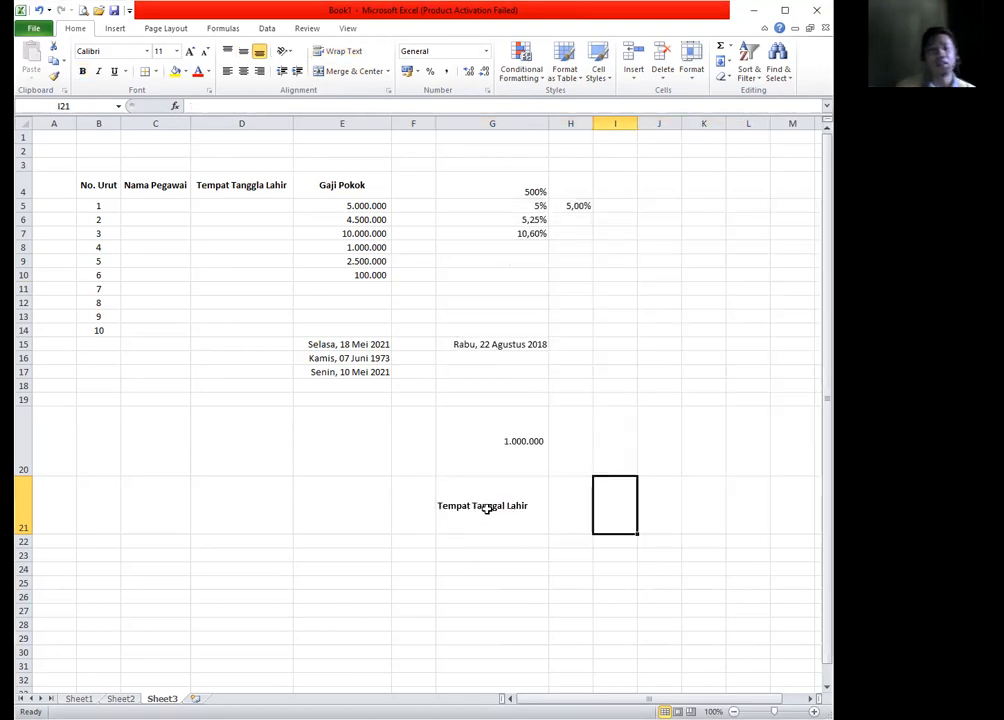
# Replace the text in G21 with "Indonesia Adalah Negara yang terdiri dari beberapa pul;au dari Sumatera sampai"
pyautogui.click(487, 508)
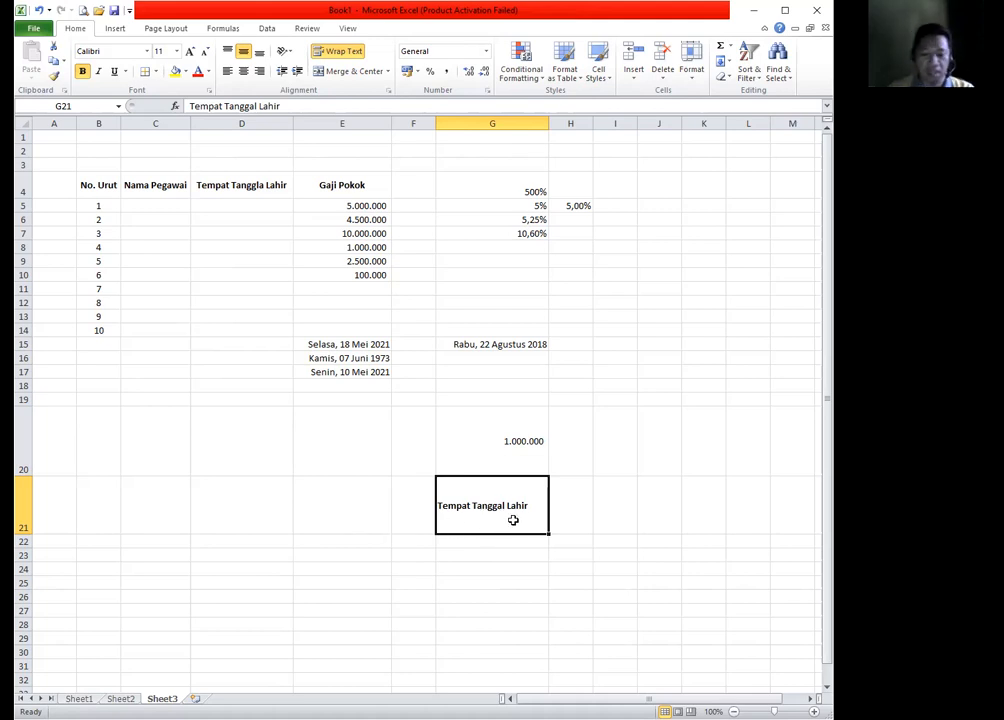
pyautogui.write('Indonesia')
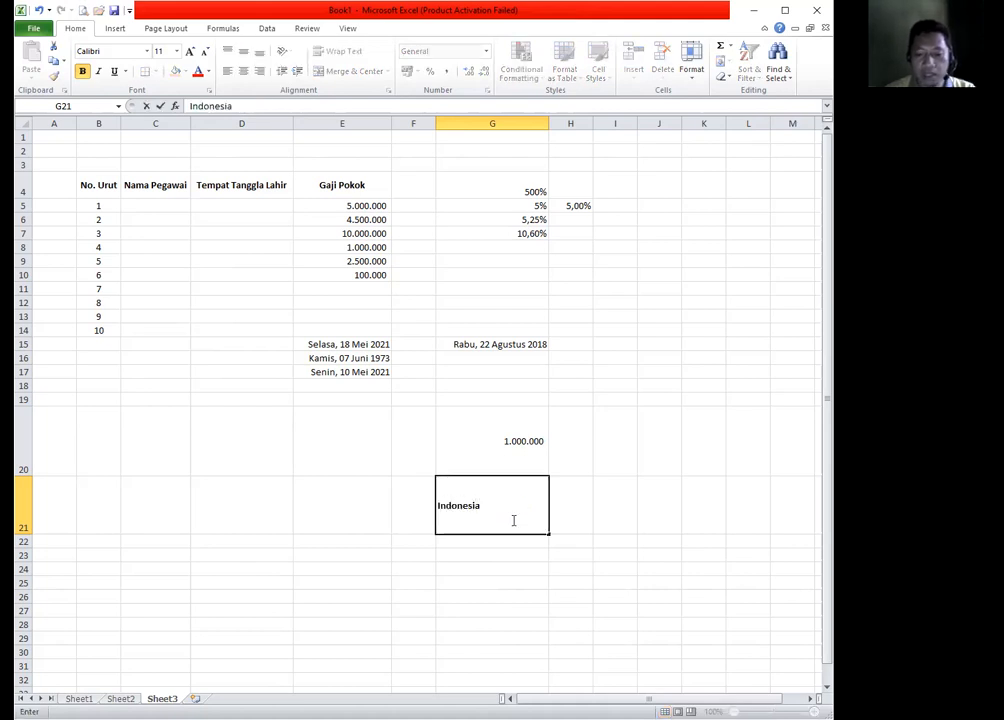
pyautogui.write(' Adalah N')
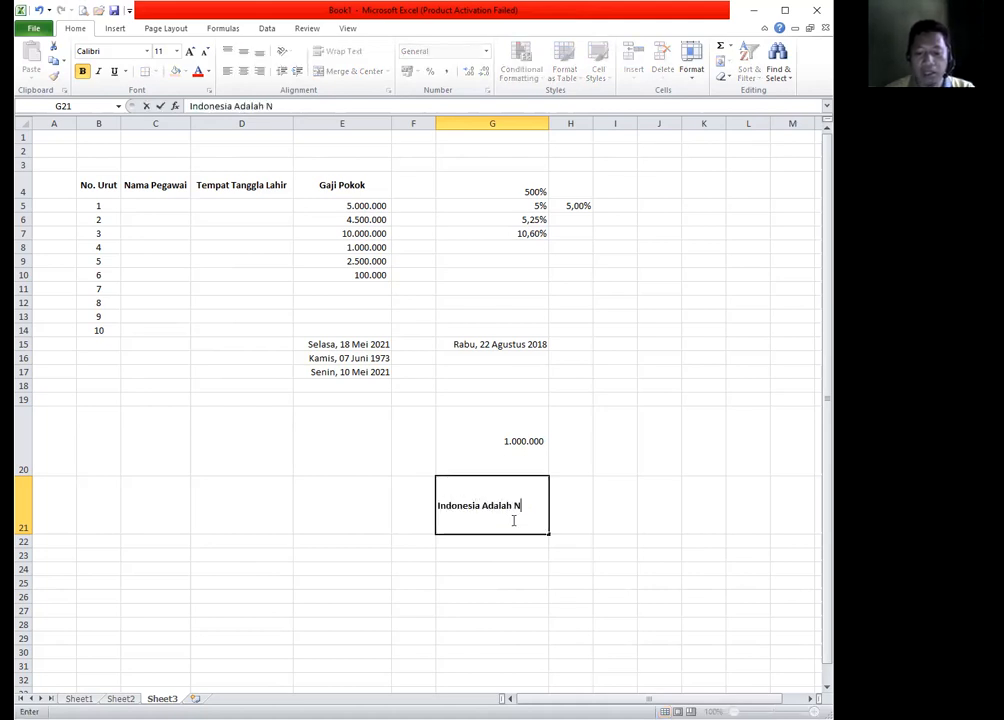
pyautogui.write('egara yang terdiri dari beberapa')
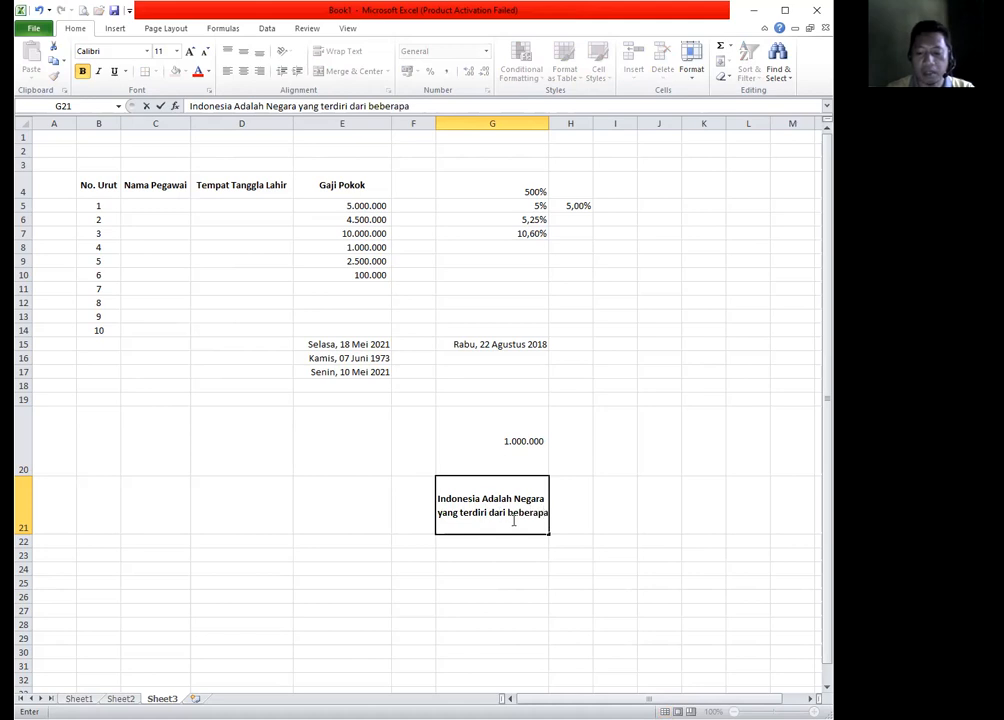
pyautogui.write(' pul;au dari ')
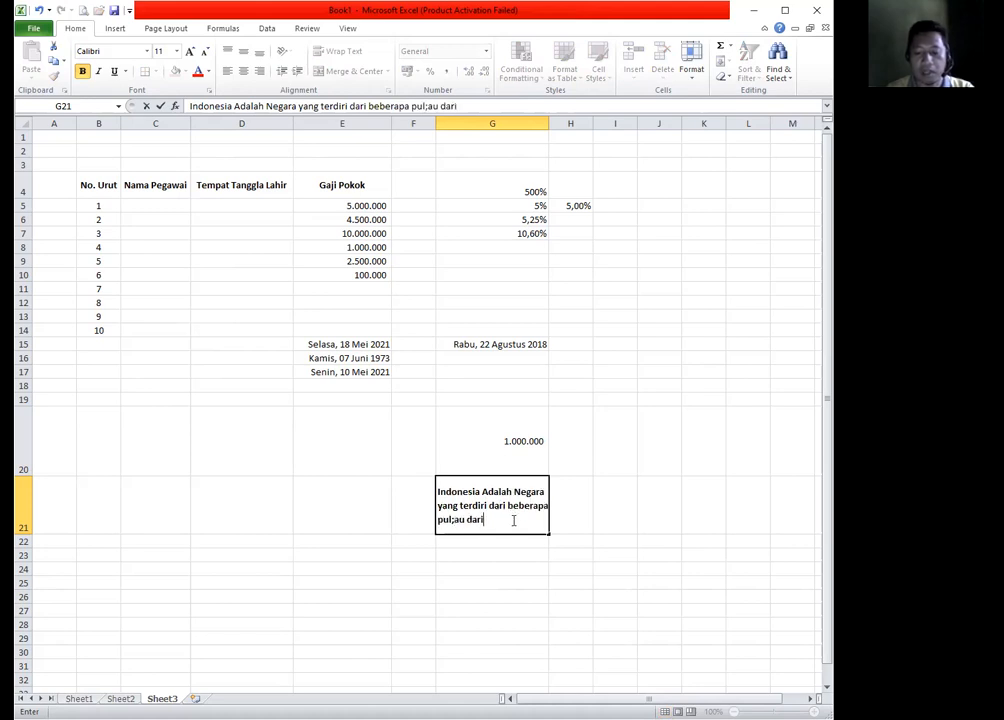
pyautogui.write('Sumat')
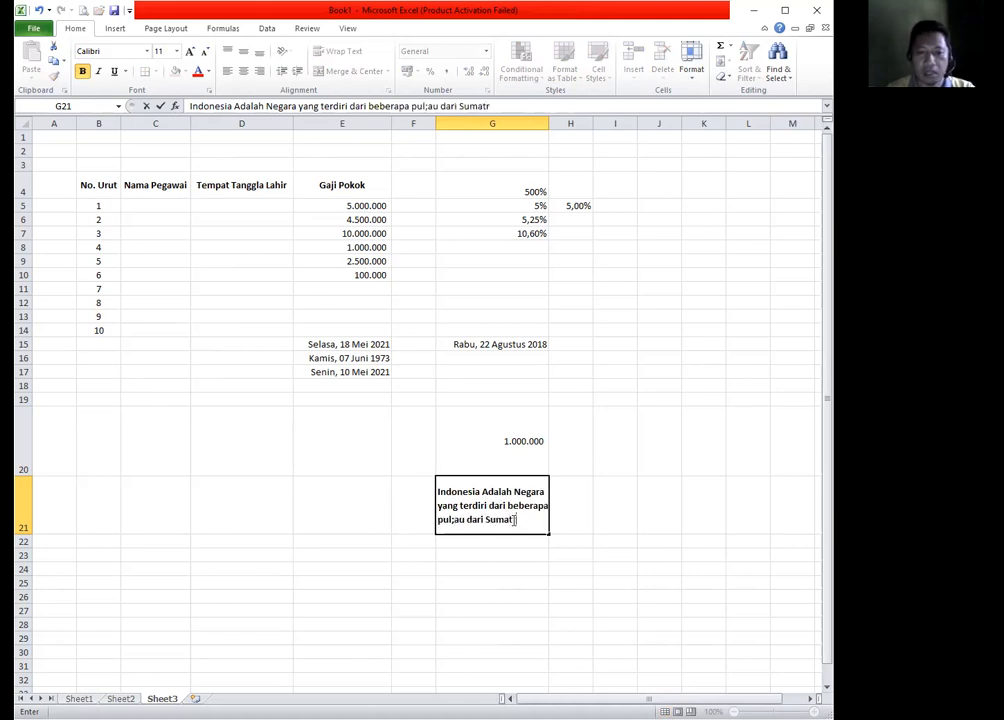
pyautogui.write('era')
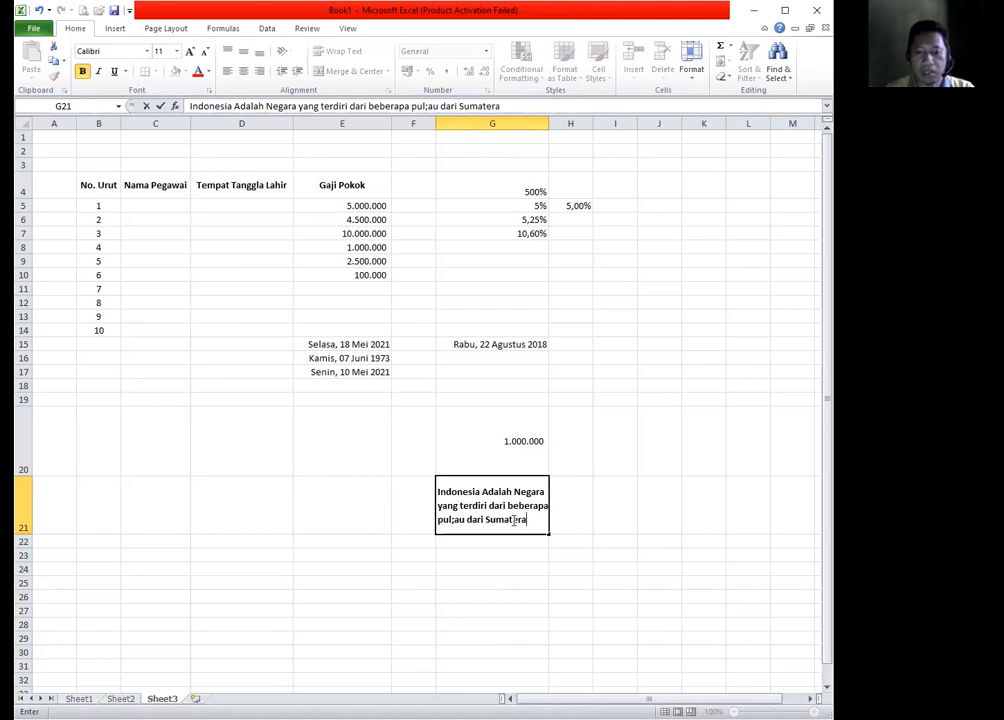
pyautogui.write(' sampai')
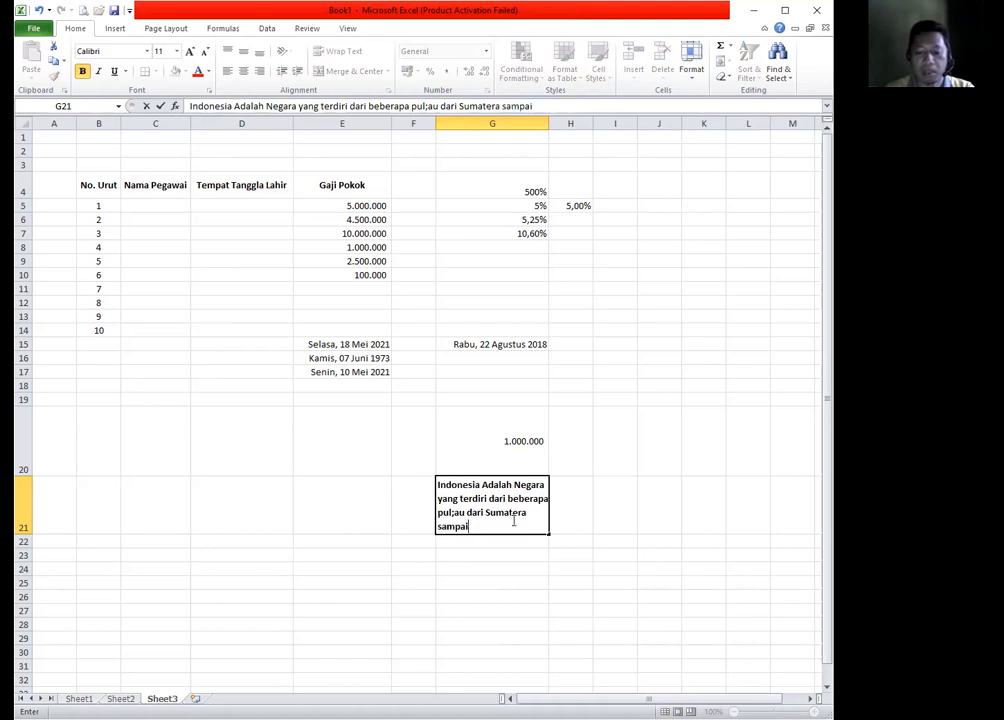
# Continue the G21 text with "dengan irian jaya, dimana Sulawesi merupakan puau yang ada di tengah tengah"
pyautogui.write(' dengan irian jay')
pyautogui.write('a, diman')
pyautogui.write('a Sulaw')
pyautogui.write('aesi')
pyautogui.press('BackSpace')
pyautogui.press('BackSpace')
pyautogui.write('si mer')
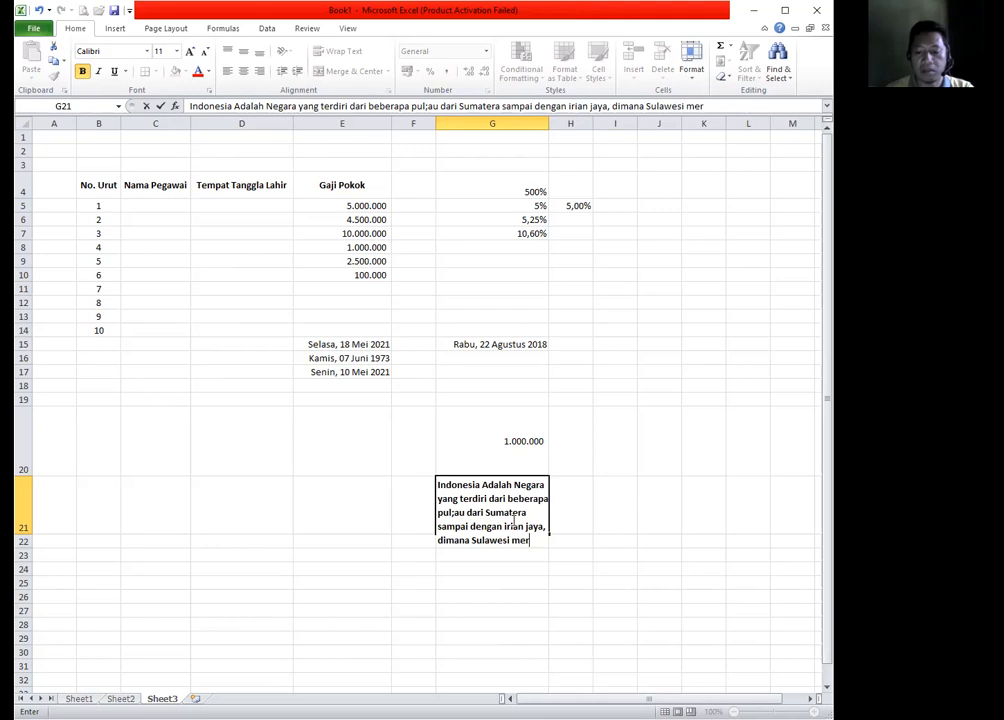
pyautogui.write('upakan puau yang ada di tyentag')
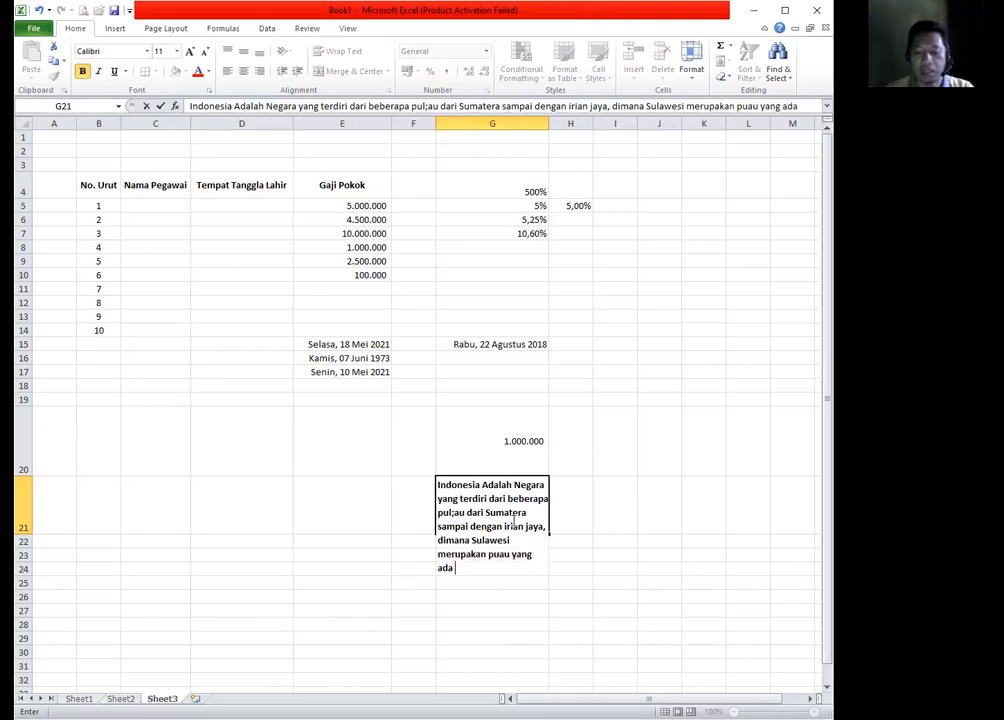
pyautogui.press('BackSpace')
pyautogui.press('BackSpace')
pyautogui.press('BackSpace')
pyautogui.press('BackSpace')
pyautogui.press('BackSpace')
pyautogui.press('BackSpace')
pyautogui.write('eng')
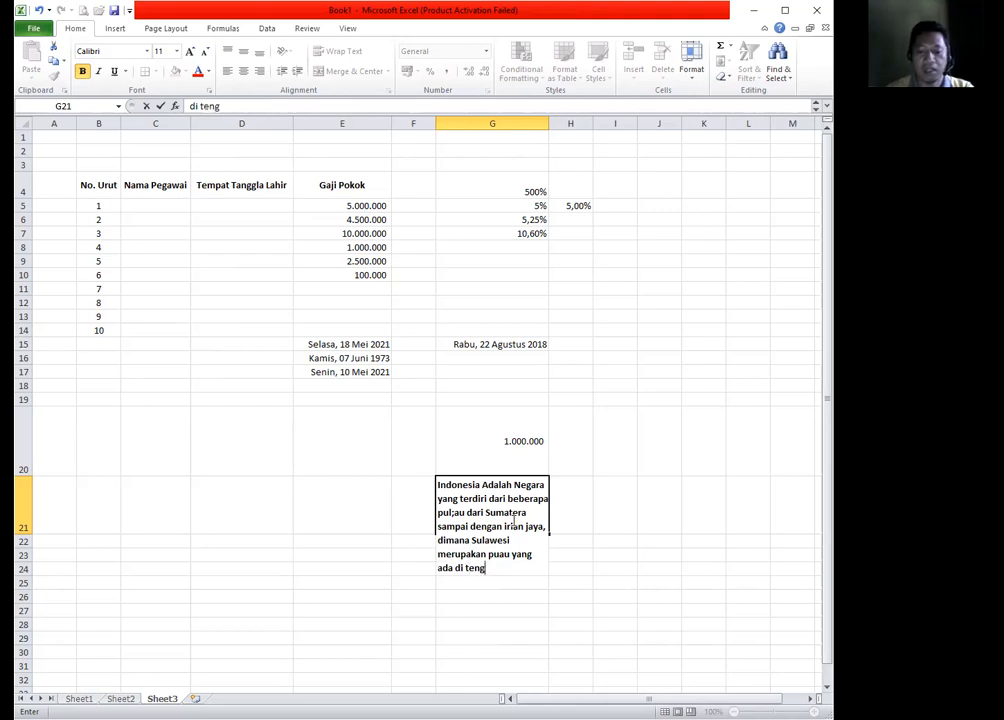
pyautogui.write('ah tengah')
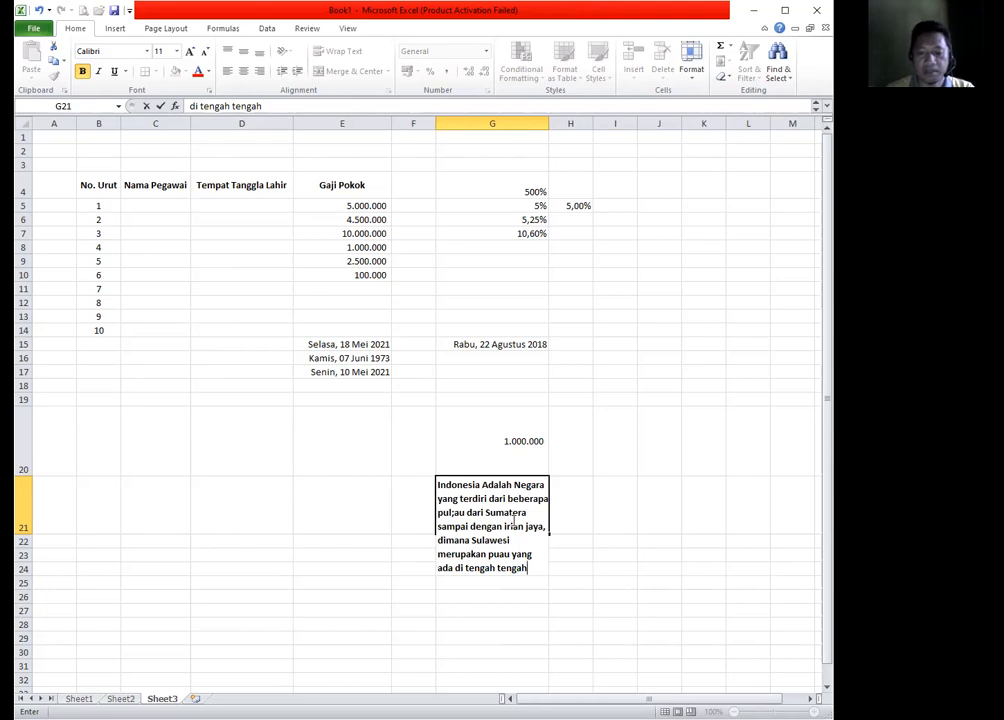
# Finish the G21 text with "sehingga ukuran waktu di indonesia di bagi menjadi tiga yaitu indonesia barat, indonesia tengah dan indonesia Barat"
pyautogui.write('hingga')
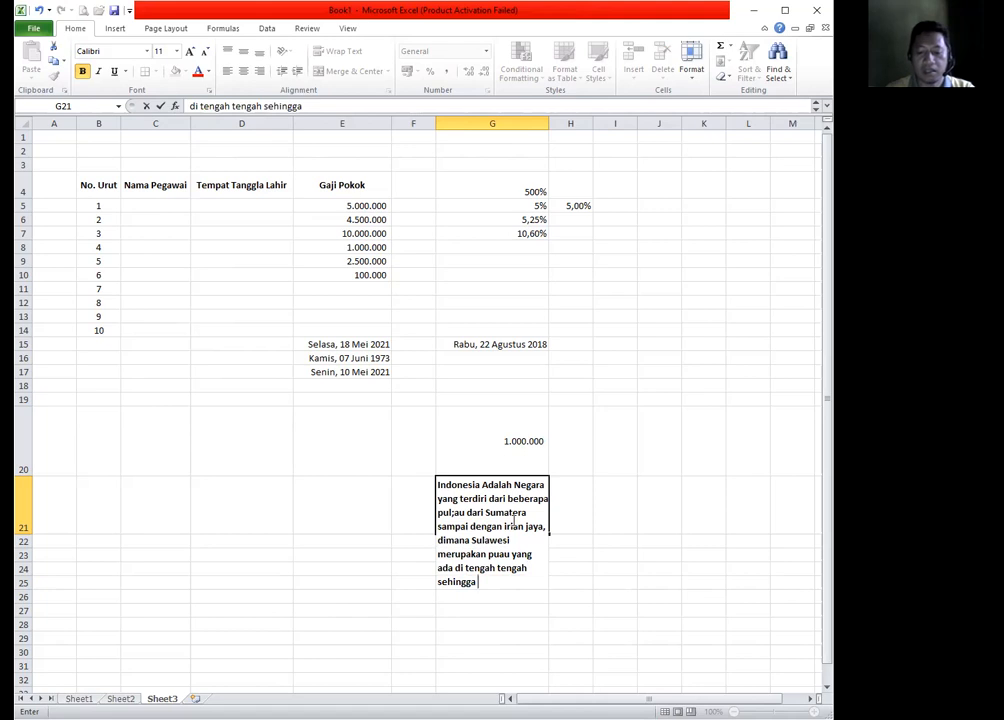
pyautogui.write(' ukuran w')
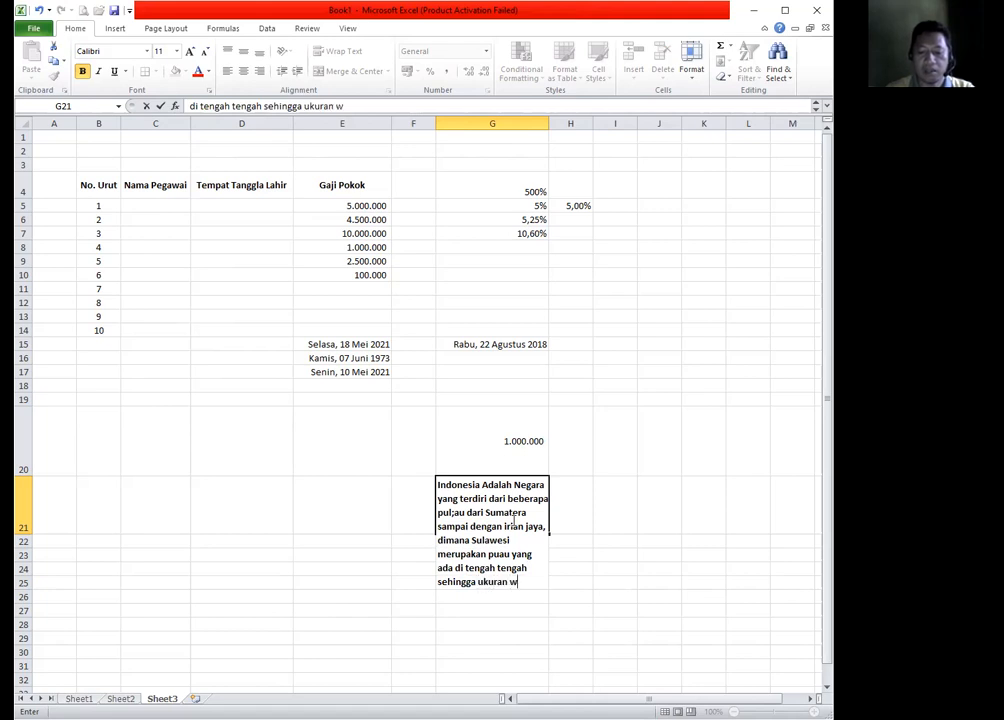
pyautogui.write('aktu di ind')
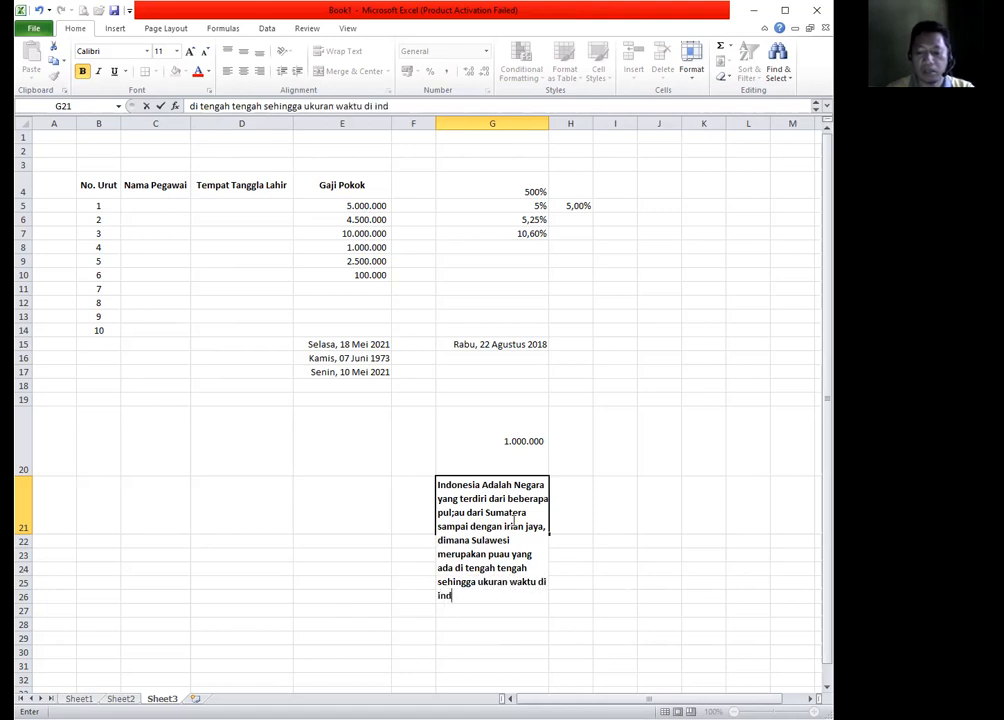
pyautogui.write('onesia di bagi menj')
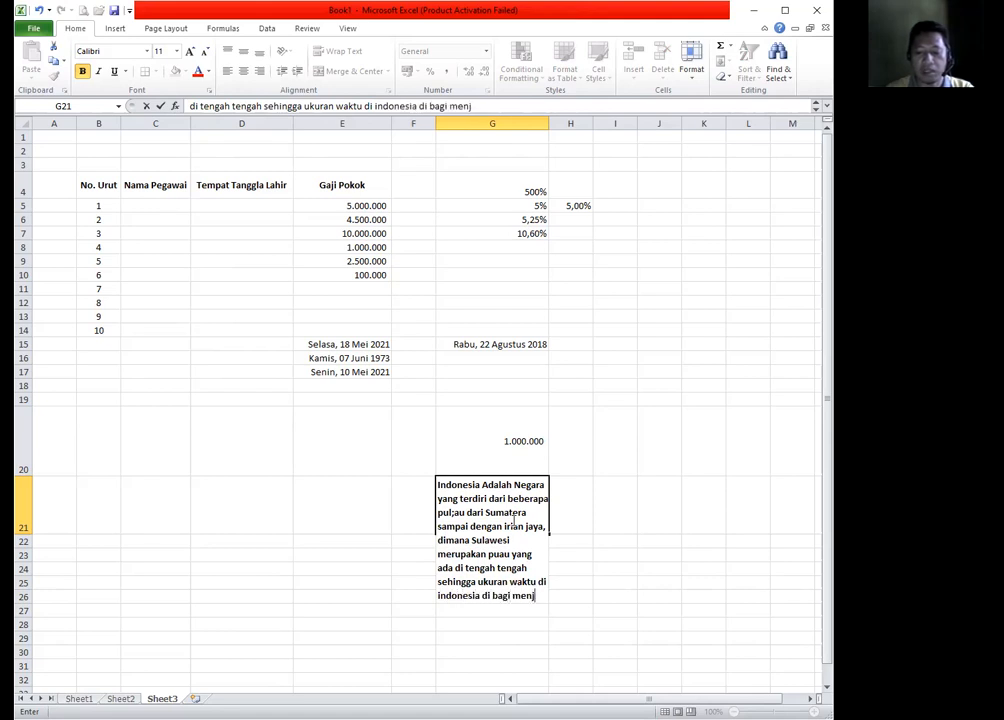
pyautogui.write('adi tiga yaitu indones')
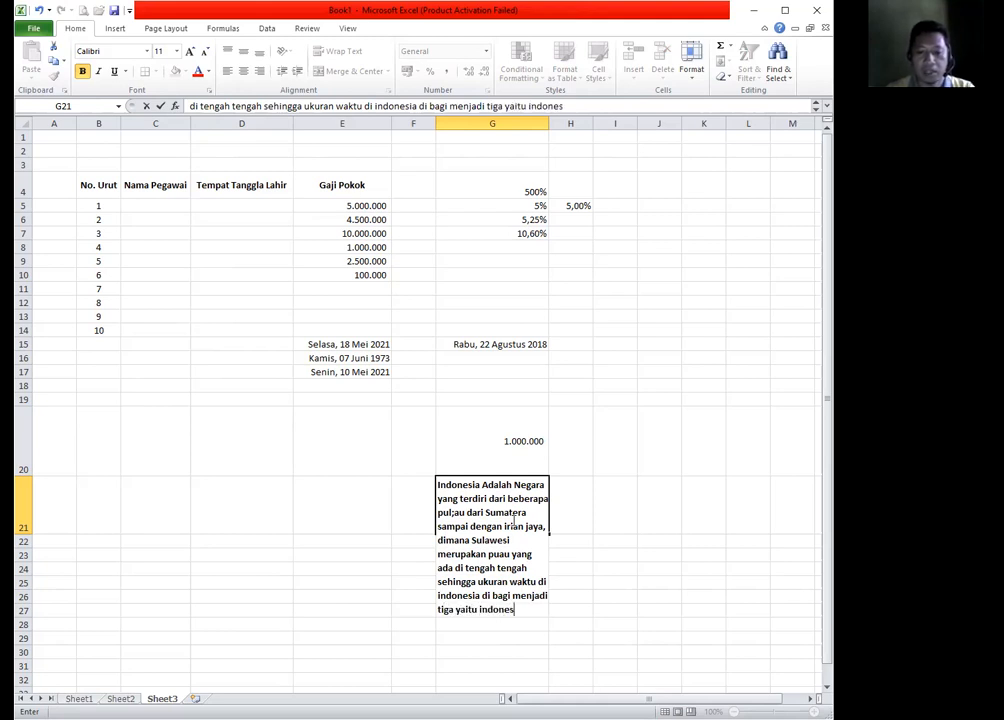
pyautogui.write('ia barat')
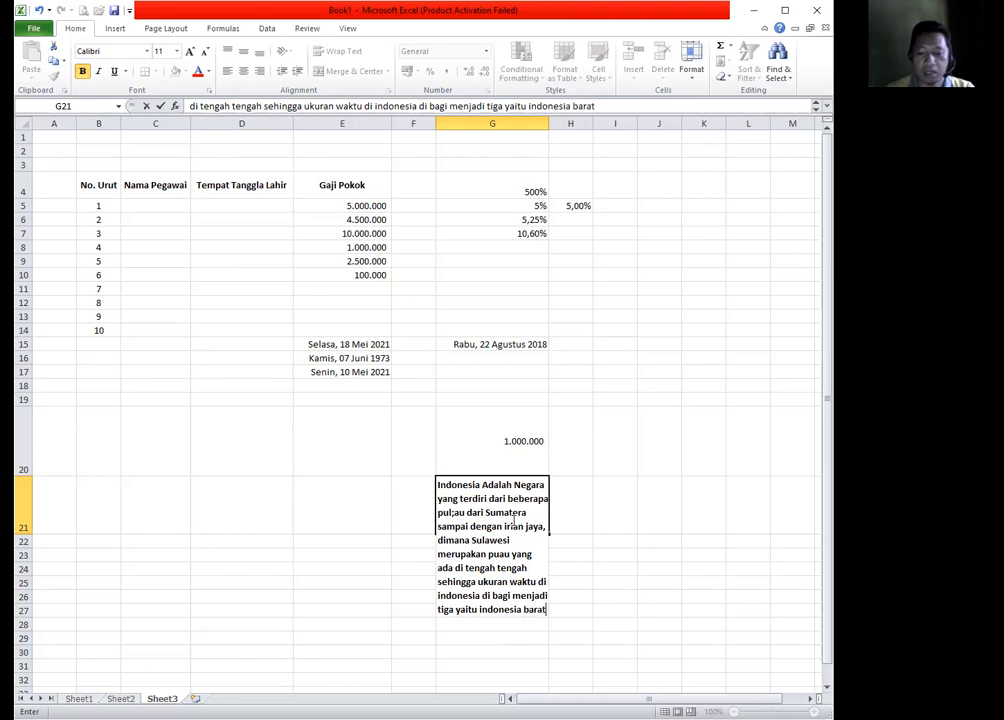
pyautogui.write(', indones')
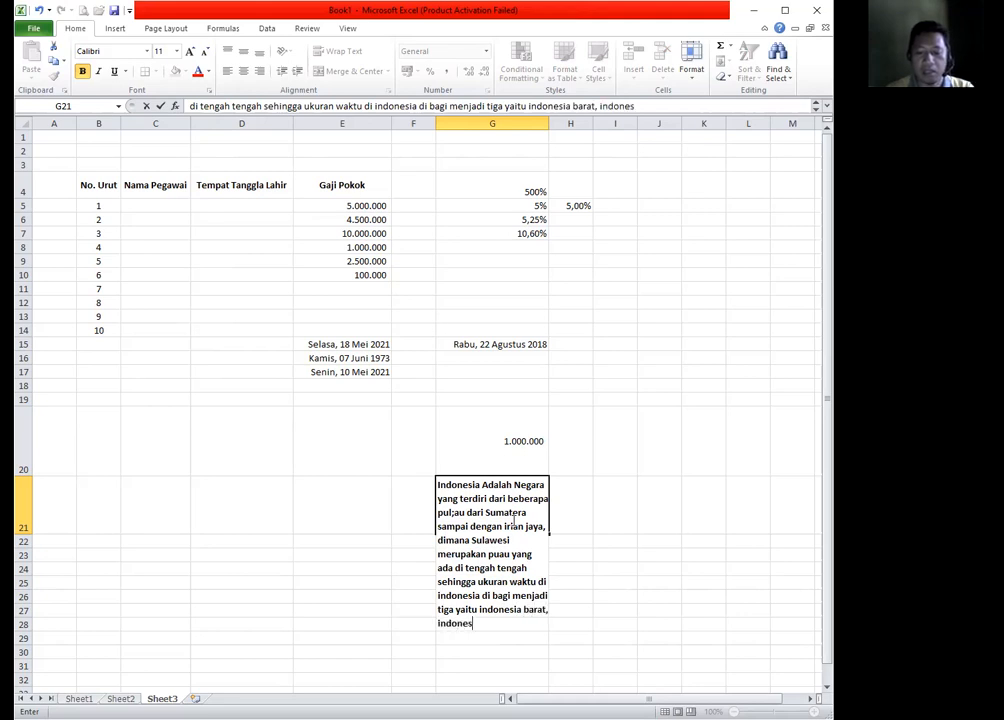
pyautogui.write('ia tengah da')
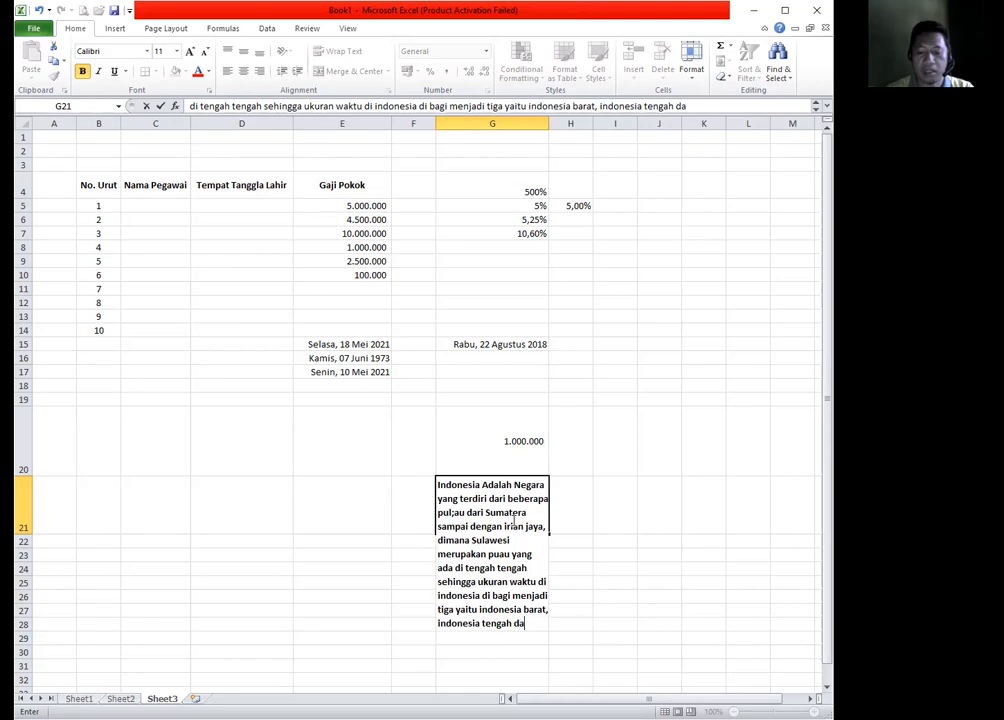
pyautogui.write('n indonesia')
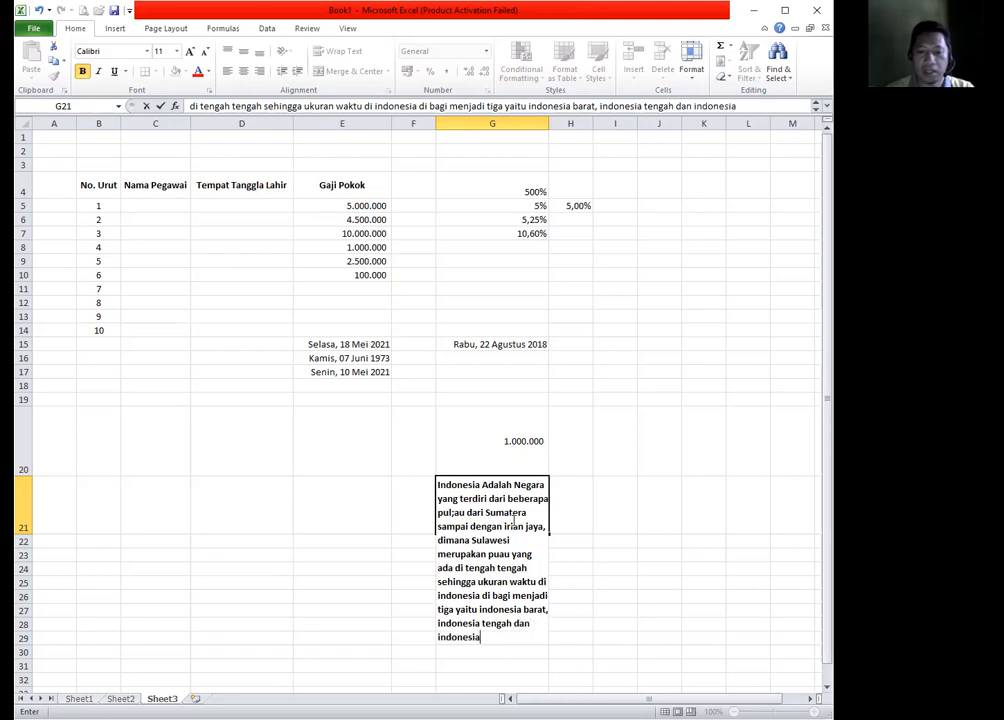
pyautogui.write(' Barat')
pyautogui.press('Return')
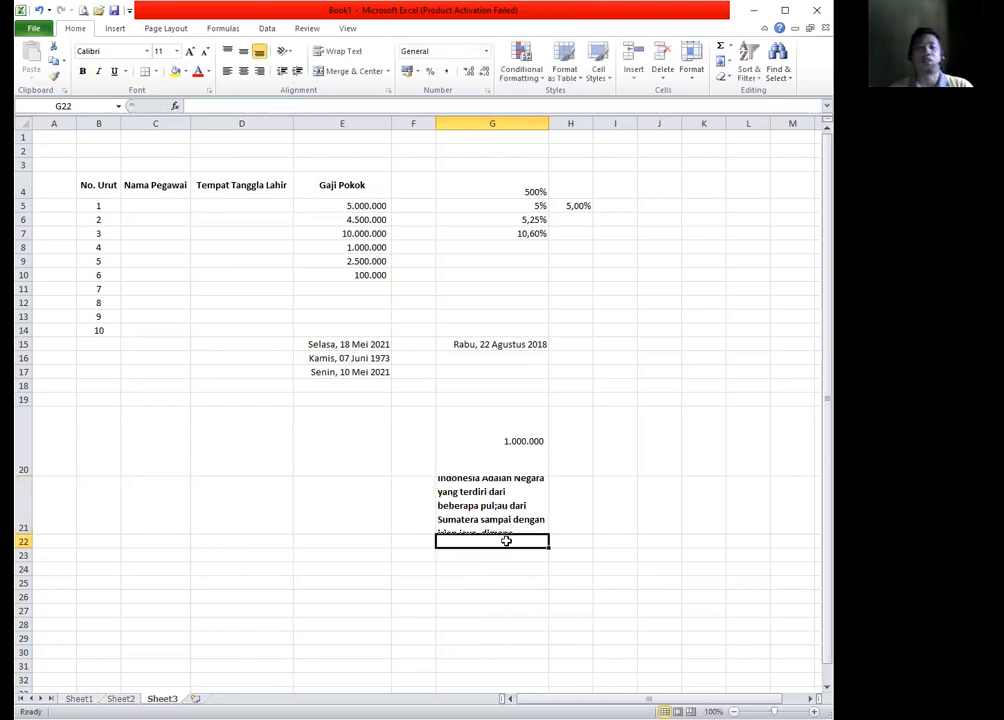
# Increase the height of row 21 enough to fit the whole wrapped paragraph in G21
pyautogui.click(508, 515)
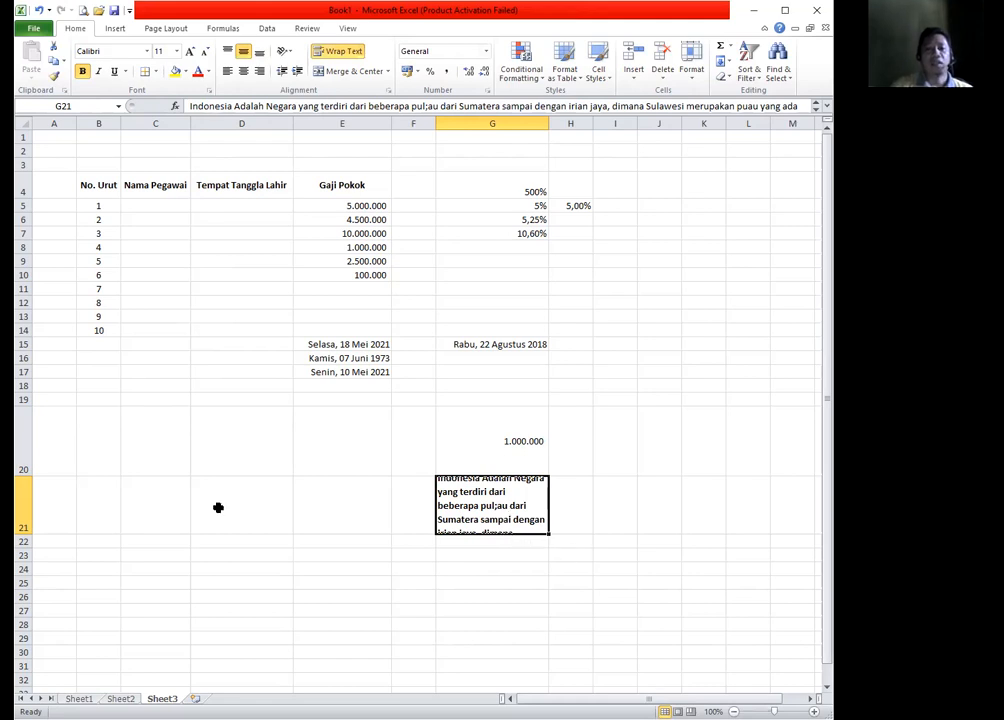
pyautogui.moveTo(24, 534); pyautogui.dragTo(34, 657)
pyautogui.click(24, 646)
pyautogui.click(542, 598)
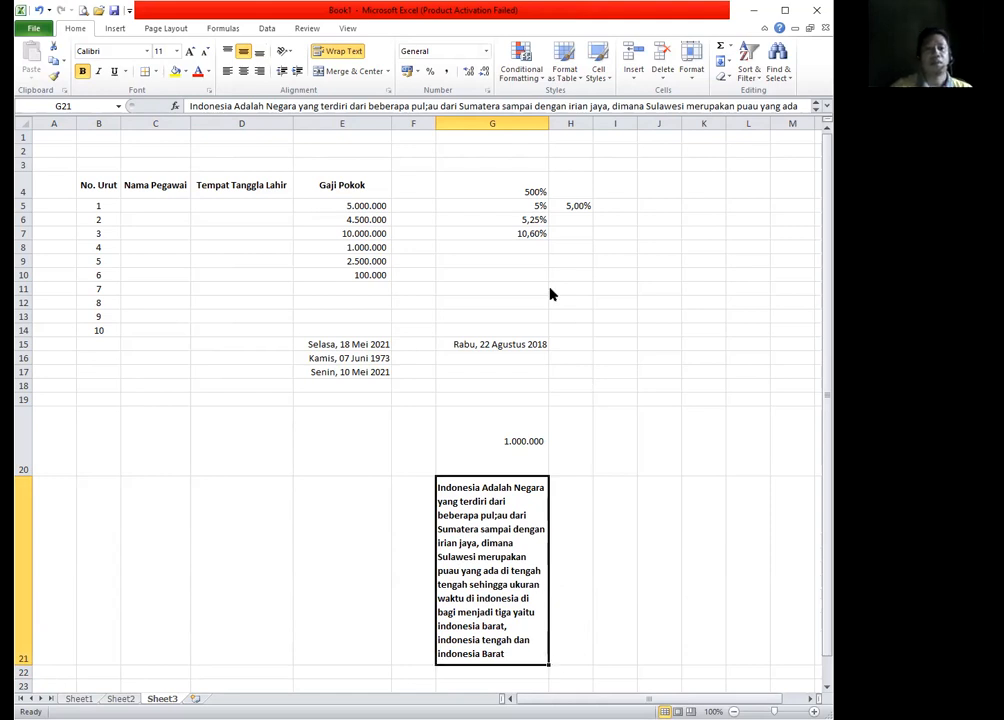
# Set the horizontal text alignment of G21 to Justify in Format Cells
pyautogui.hotkey('ctrl', '1')
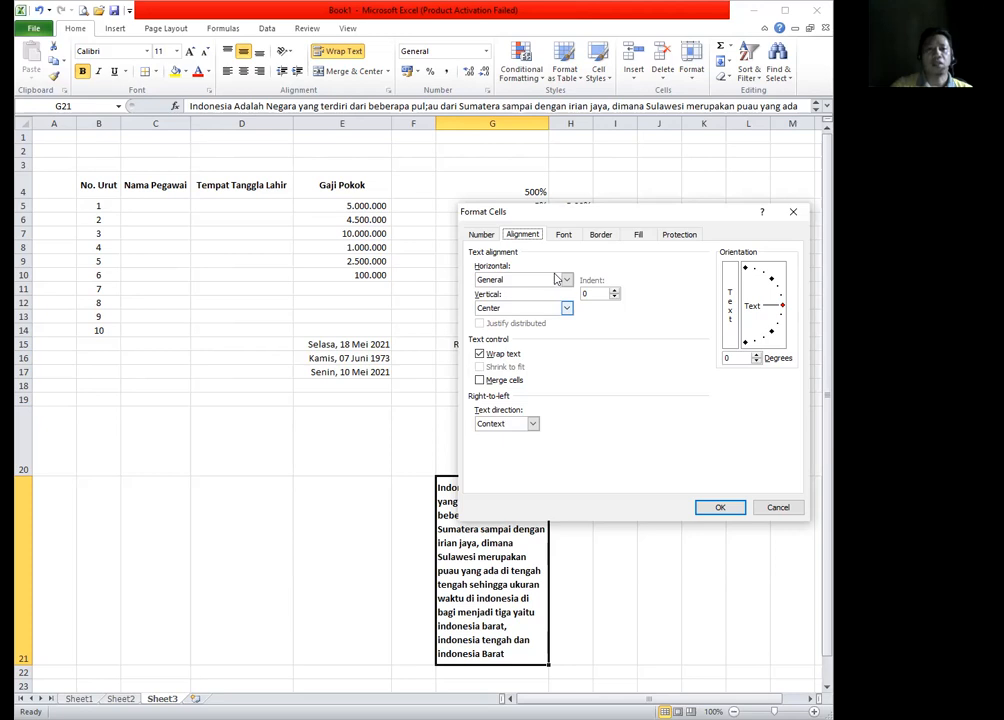
pyautogui.click(565, 280)
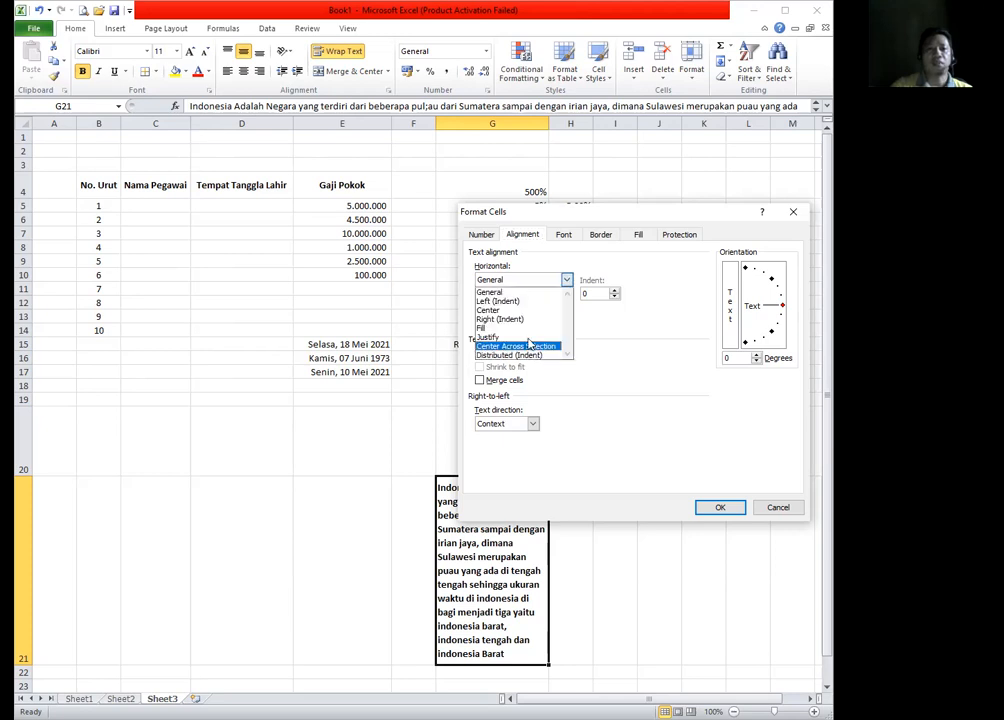
pyautogui.click(528, 338)
pyautogui.click(720, 506)
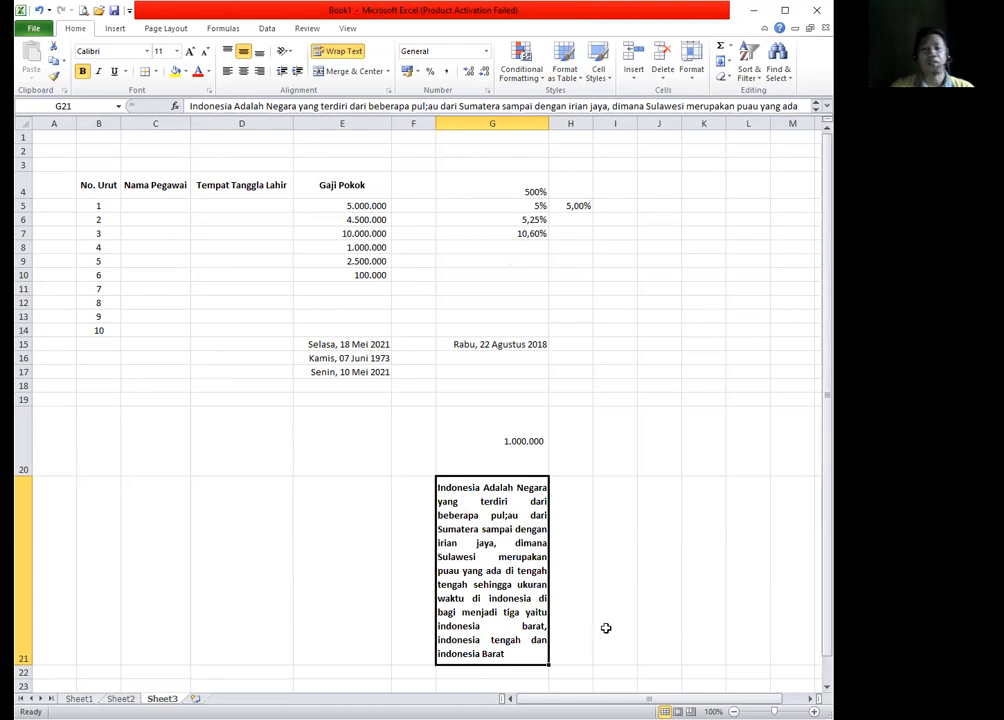
# Try Merge & Center on G21:K21 and undo the merge, keeping the range selected
pyautogui.moveTo(548, 499); pyautogui.dragTo(701, 495)
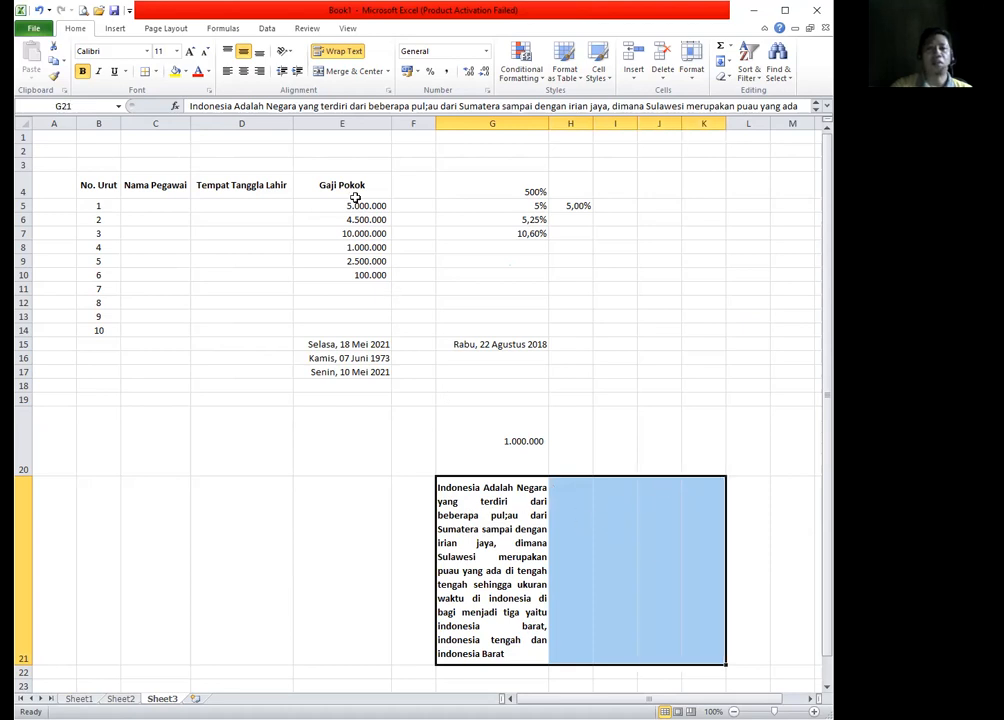
pyautogui.click(340, 73)
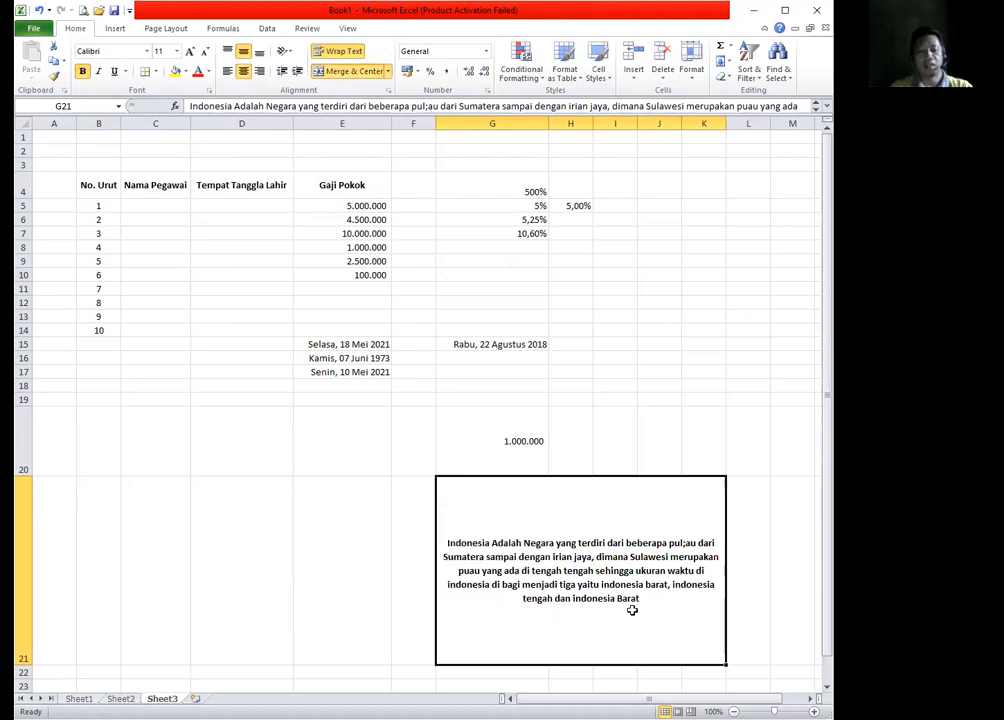
pyautogui.hotkey('ctrl', 'z')
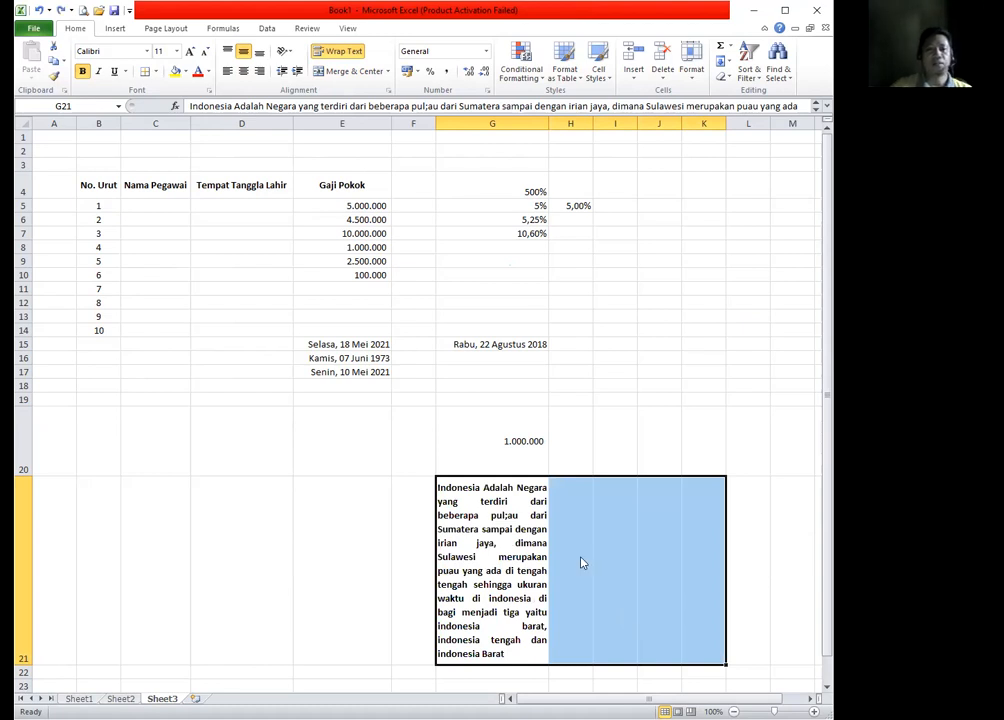
# Merge G21:K21 with horizontal Justify and vertical Top alignment in Format Cells, and shrink row 21 to fit the paragraph
pyautogui.hotkey('ctrl', '1')
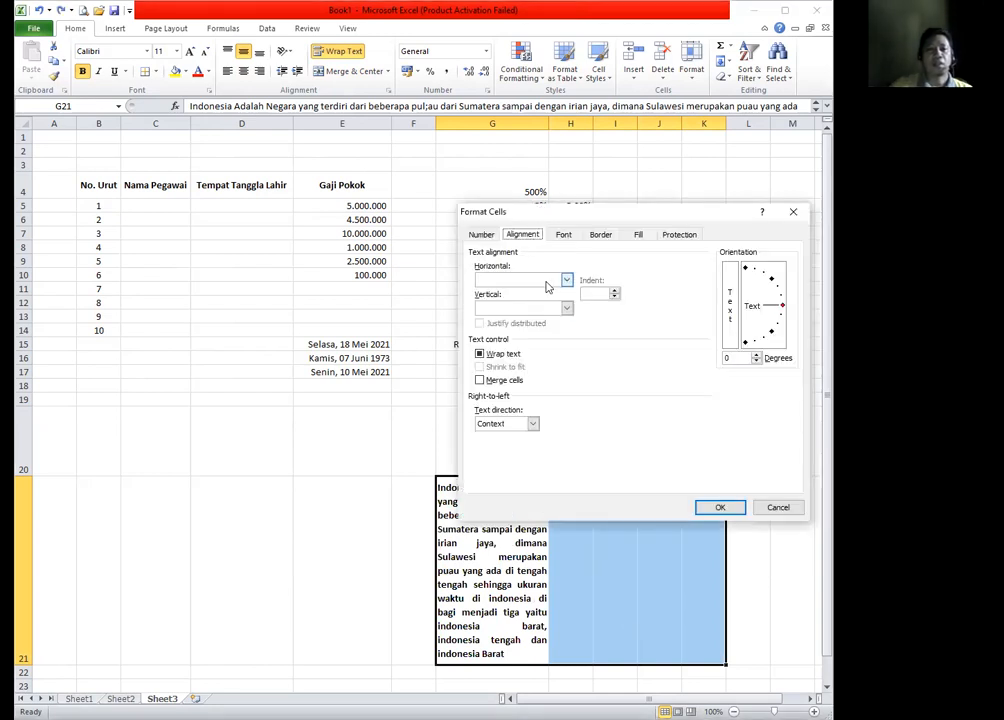
pyautogui.click(547, 287)
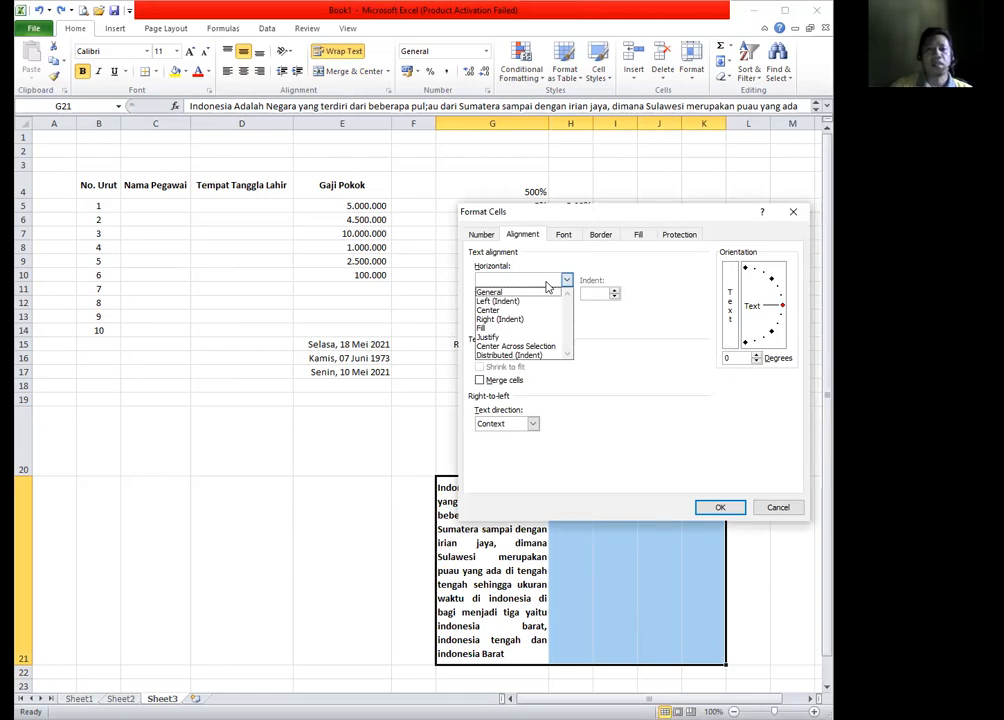
pyautogui.click(513, 338)
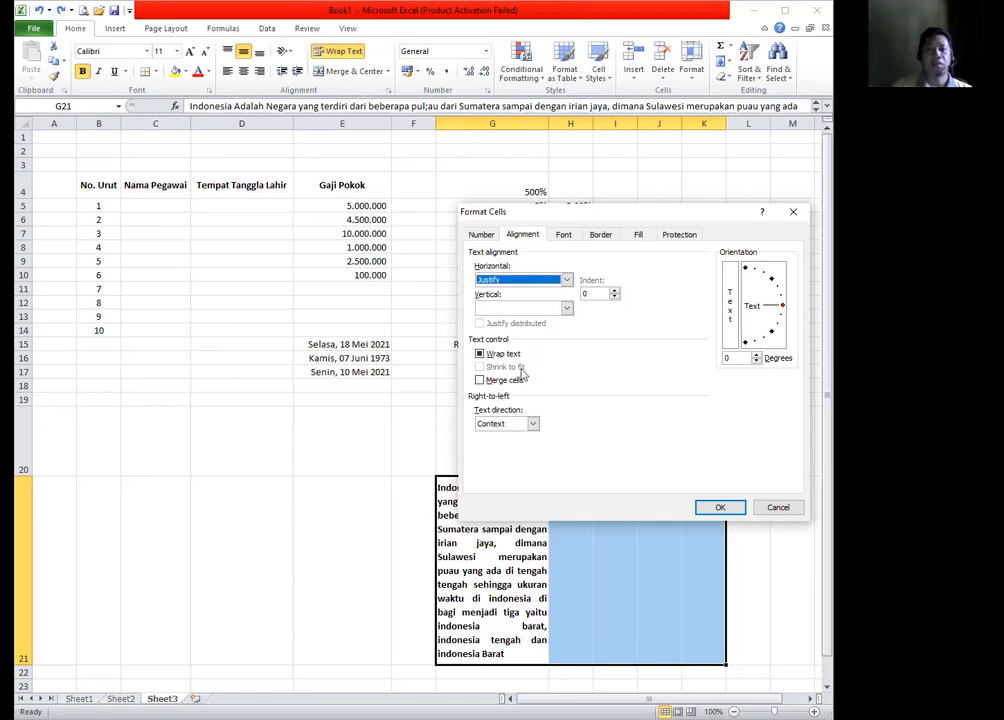
pyautogui.click(481, 384)
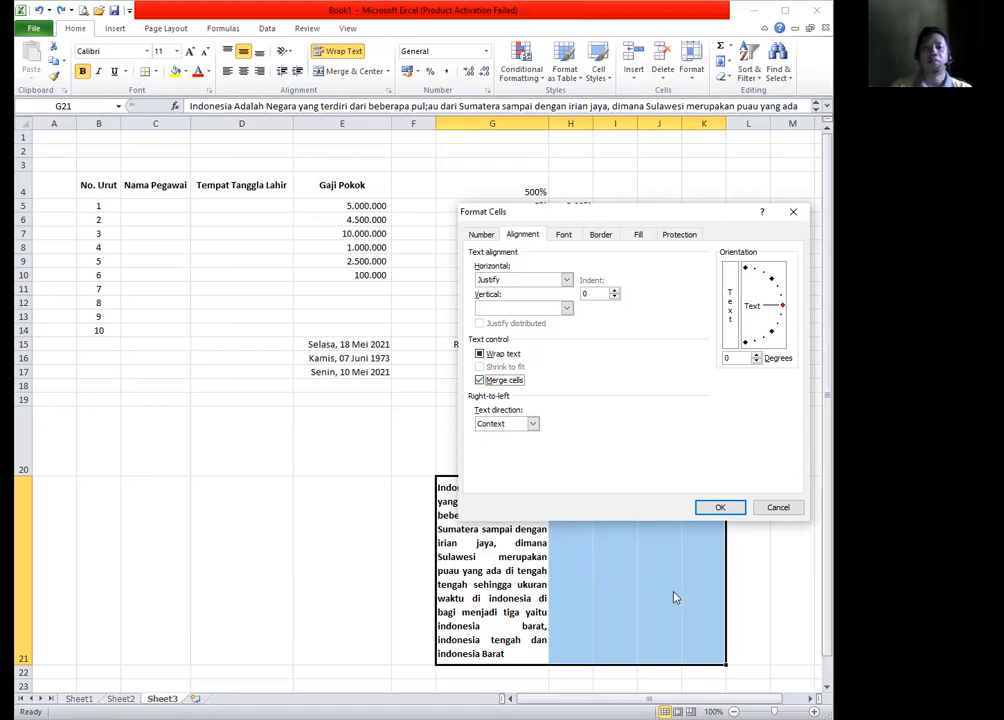
pyautogui.click(567, 307)
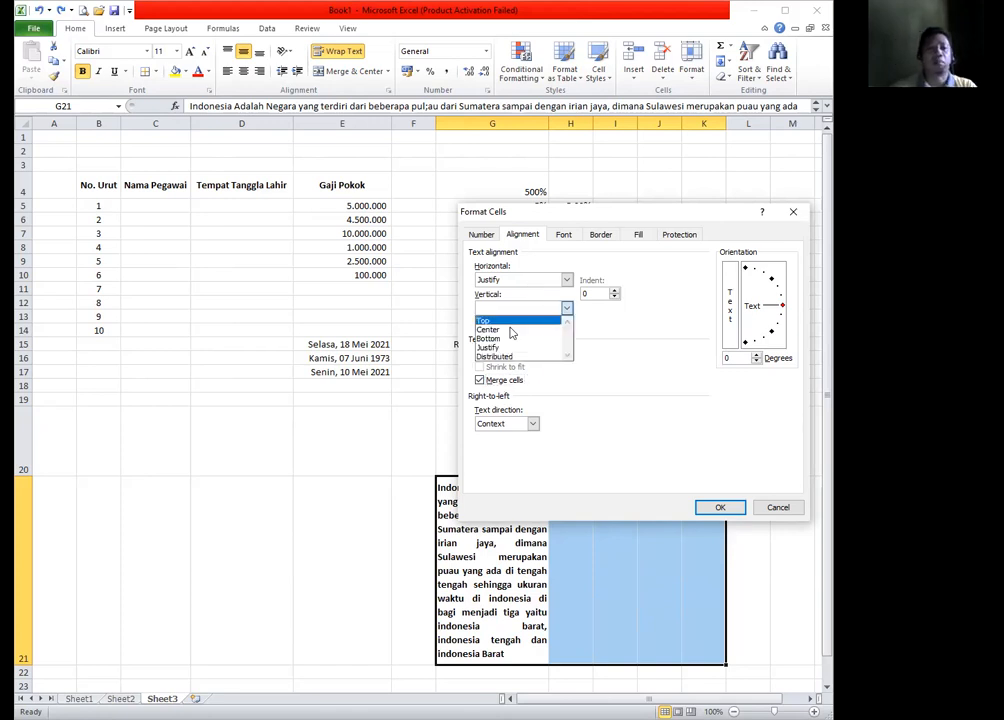
pyautogui.click(505, 316)
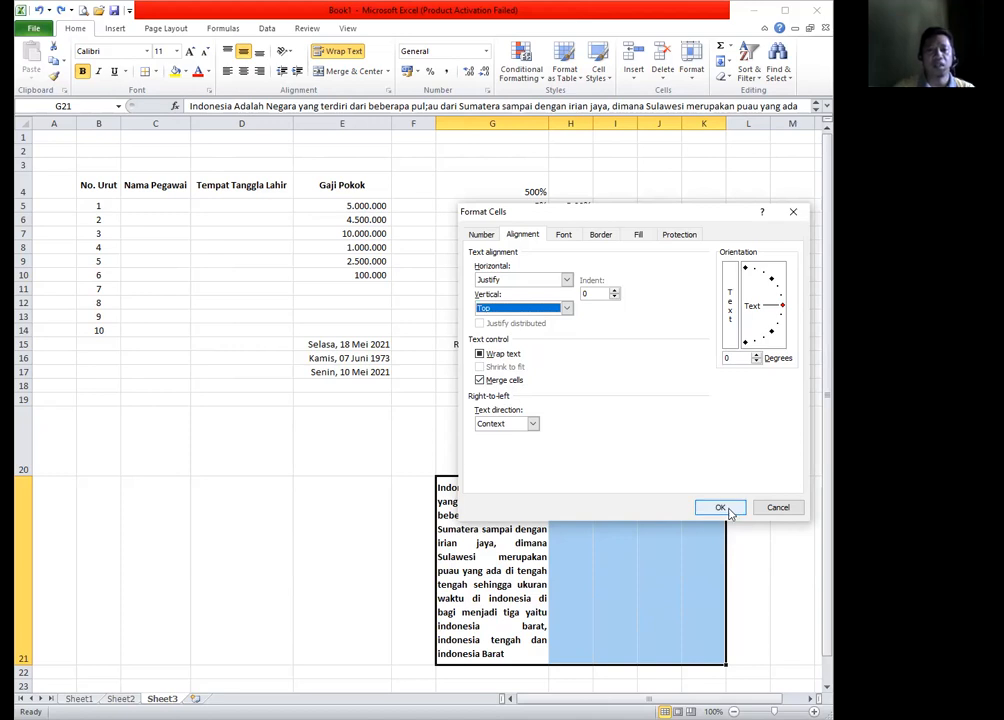
pyautogui.press('Return')
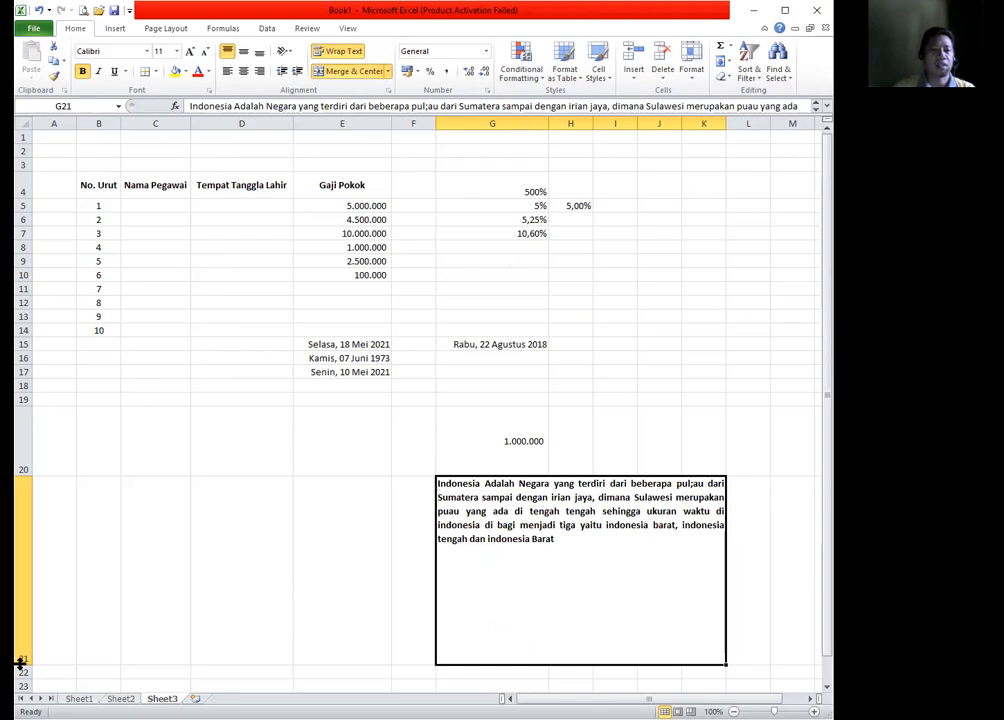
pyautogui.moveTo(36, 576); pyautogui.dragTo(38, 551)
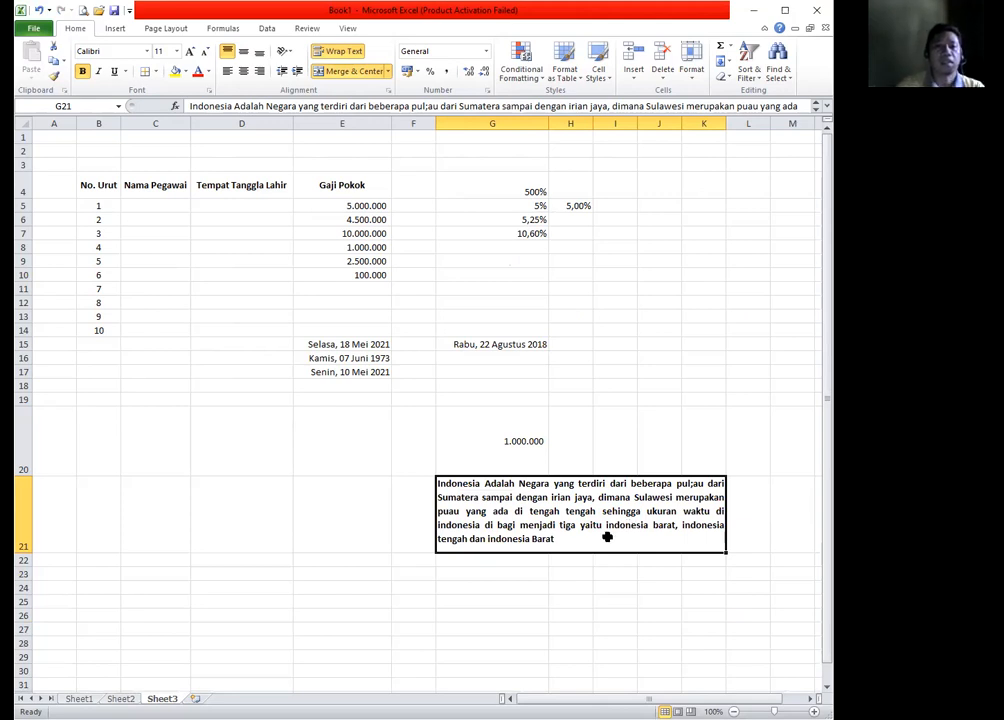
pyautogui.click(473, 449)
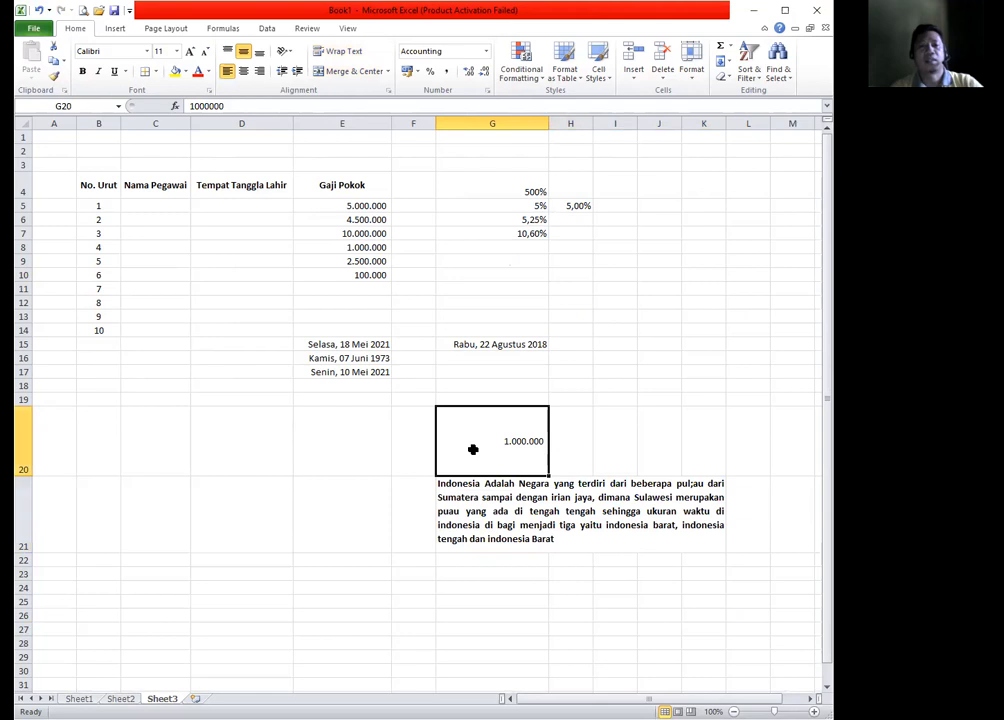
pyautogui.hotkey('ctrl', '1')
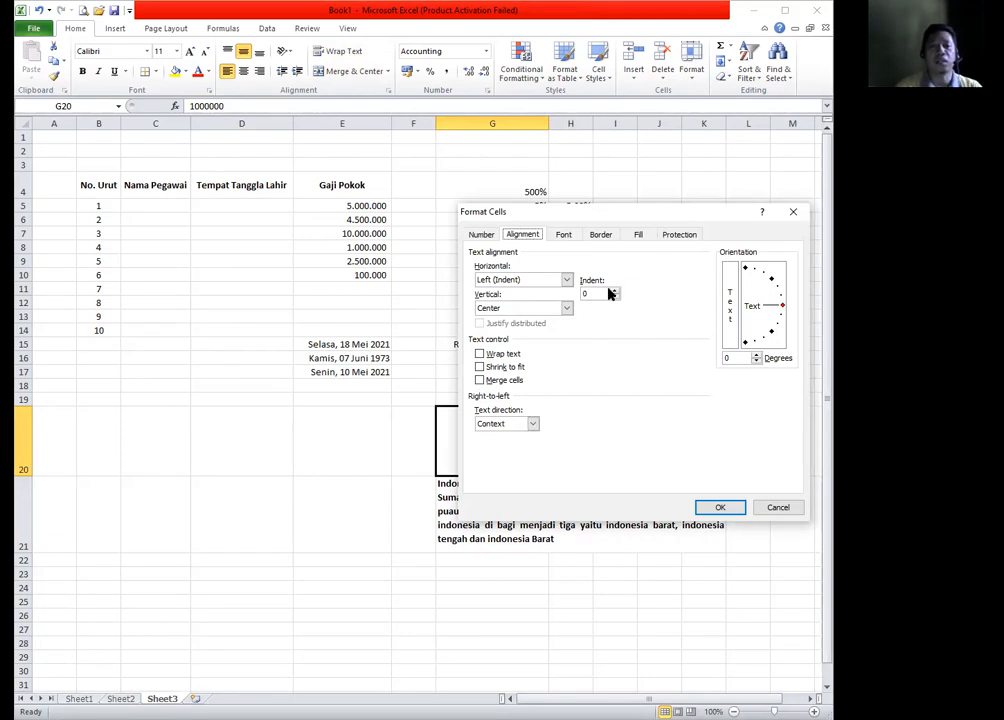
pyautogui.click(778, 512)
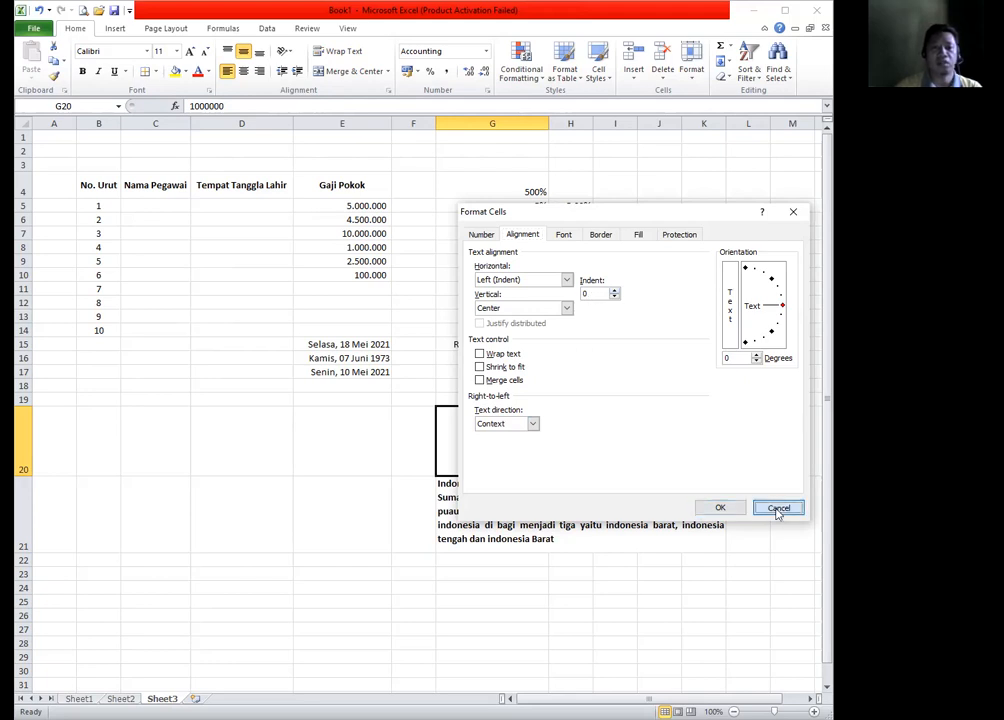
# Enter the heading "Nama Pegawai" in G23, two rows below the merged paragraph
pyautogui.click(496, 549)
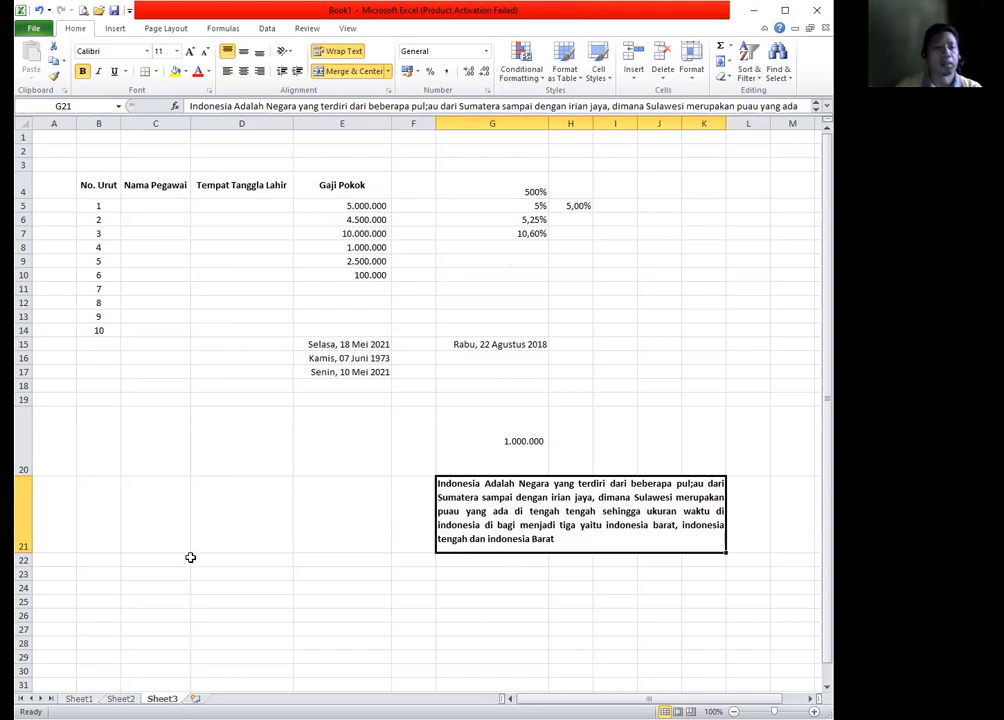
pyautogui.scroll(-1, 184, 549)
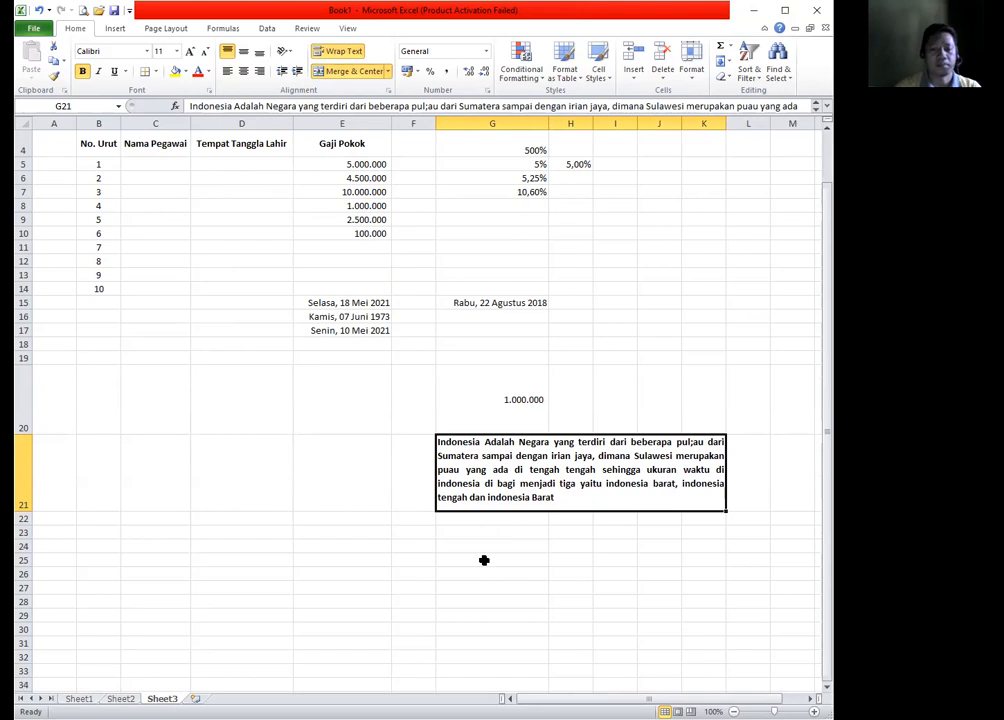
pyautogui.press('Down')
pyautogui.press('Down')
pyautogui.write('Nama ')
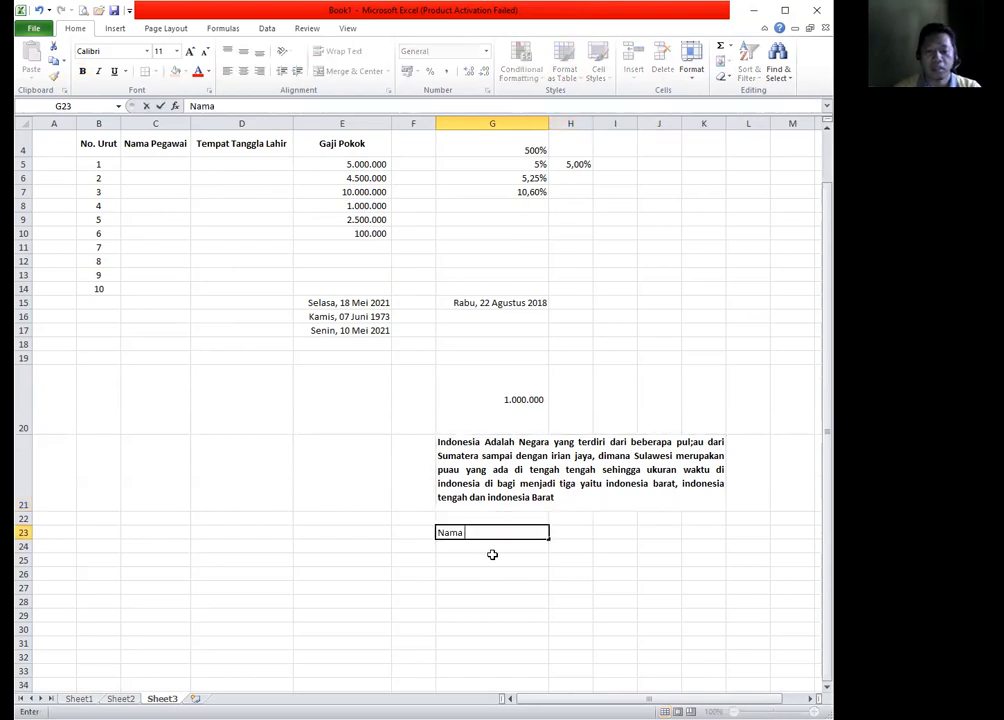
pyautogui.write('Pegawa')
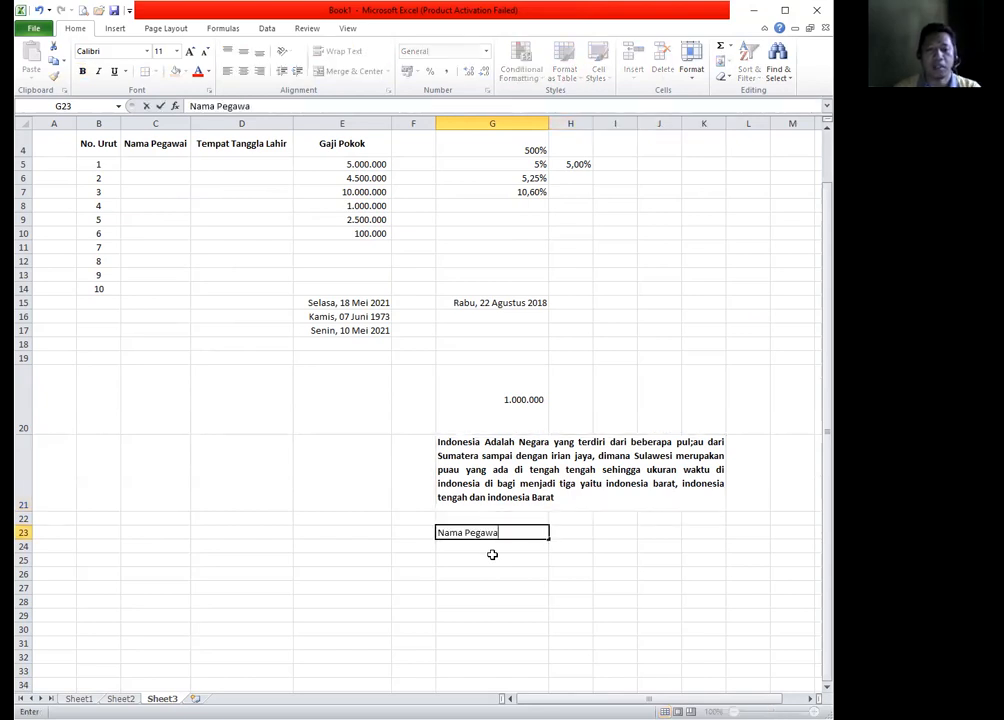
pyautogui.write('i')
pyautogui.press('Return')
# Enter four employees' first names in G24:G27 under the heading, one name per cell
pyautogui.write('A')
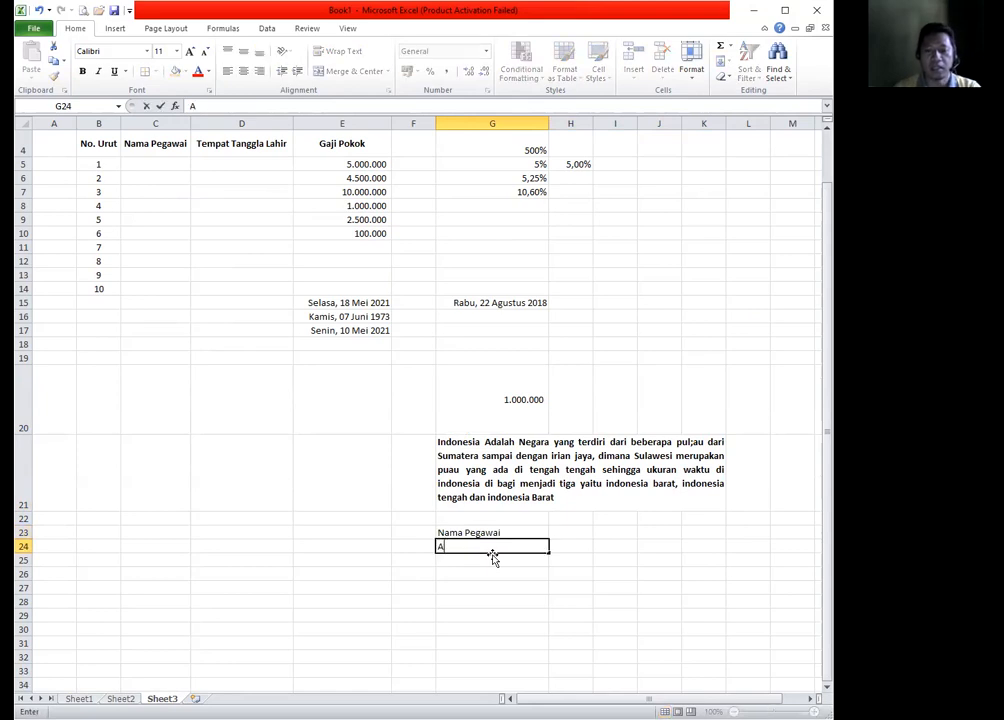
pyautogui.write('ndi')
pyautogui.press('Return')
pyautogui.write('R')
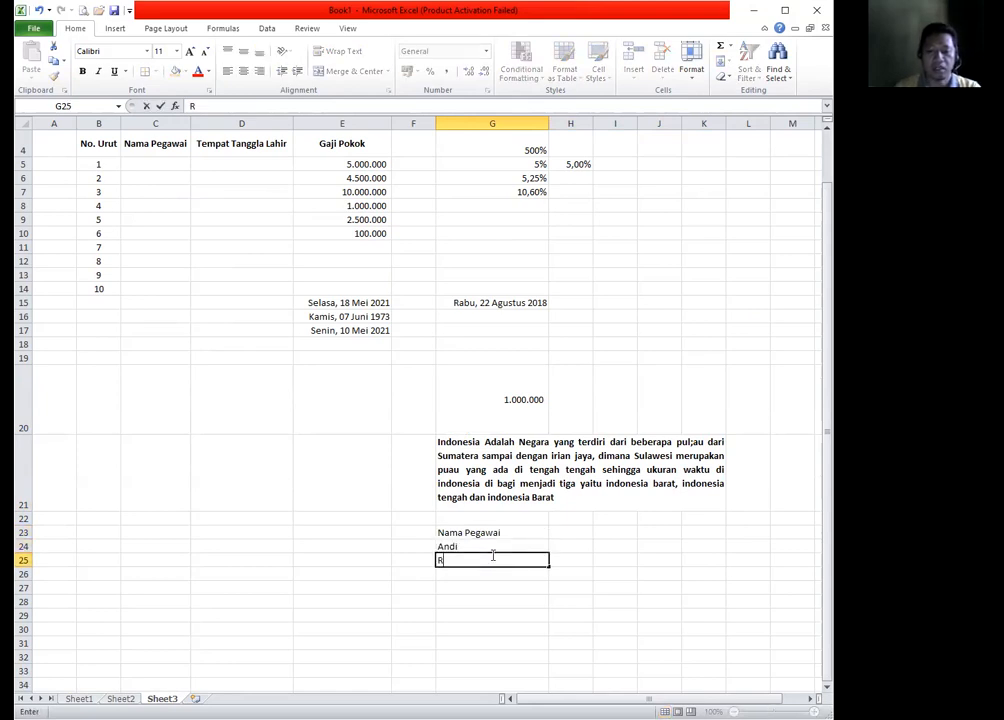
pyautogui.write("oni'Des")
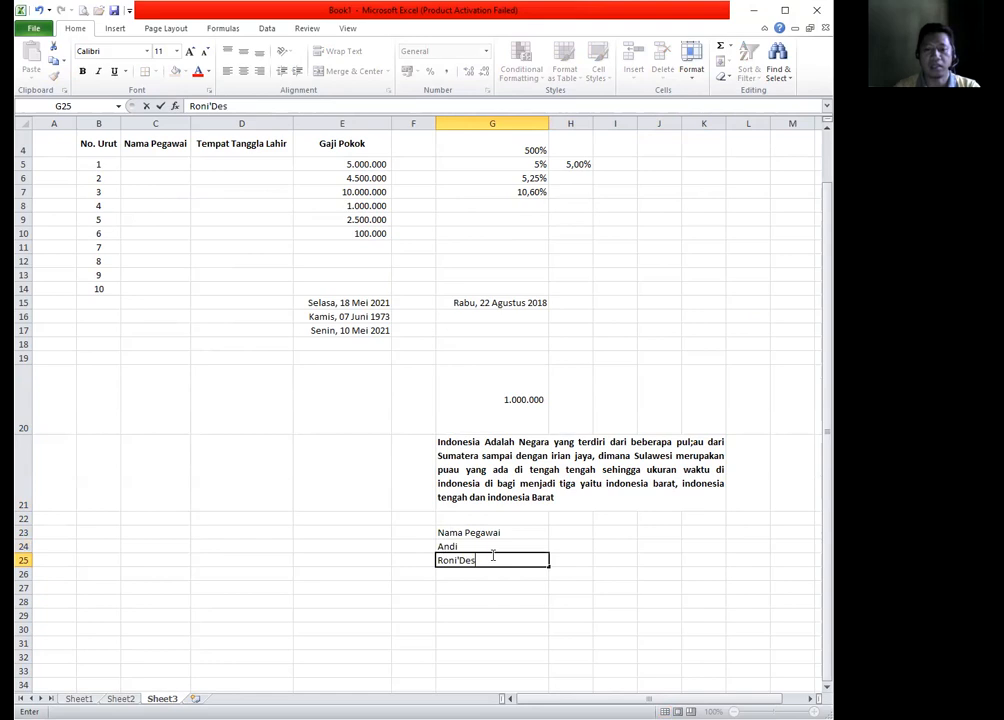
pyautogui.write('i')
pyautogui.press('Return')
pyautogui.click(492, 558)
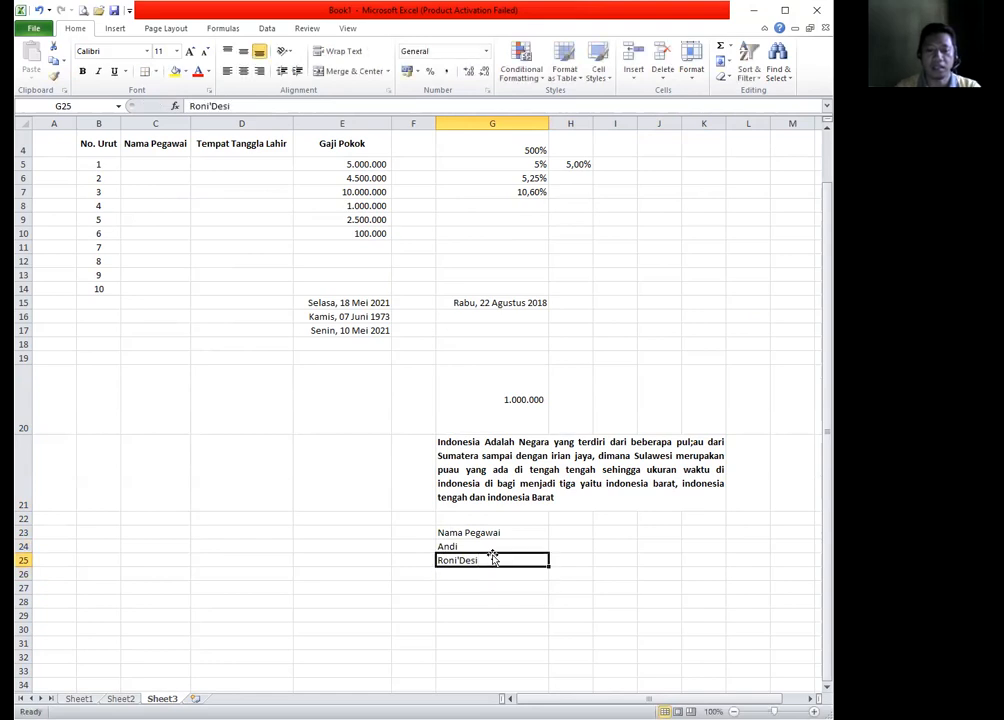
pyautogui.write("Roni'")
pyautogui.press('Return')
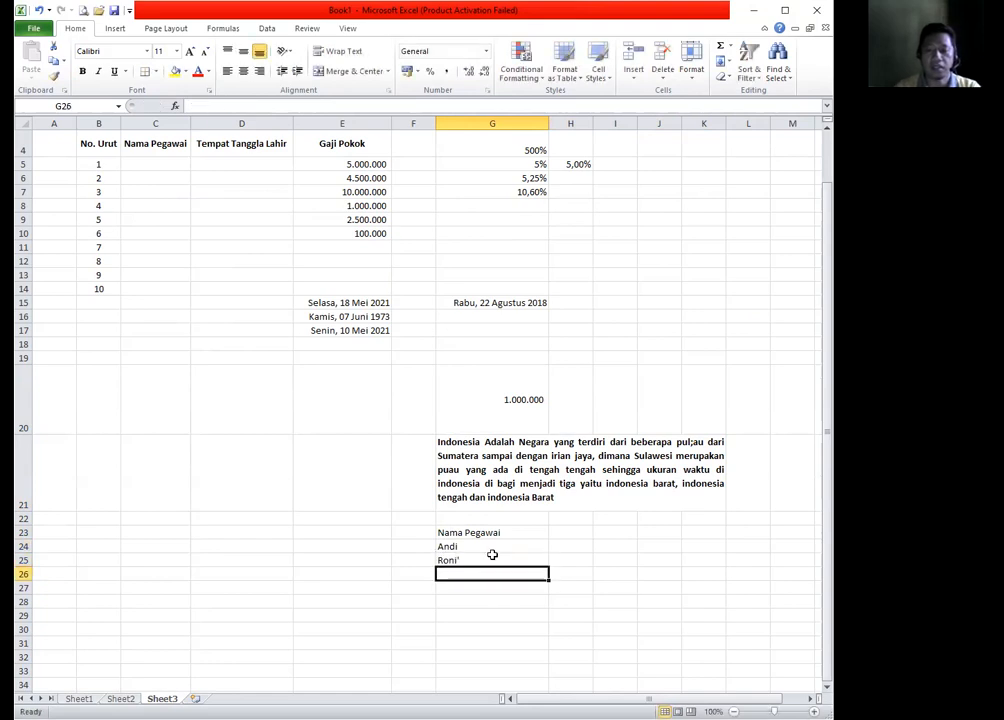
pyautogui.write('Desi')
pyautogui.press('Return')
pyautogui.write('Anton')
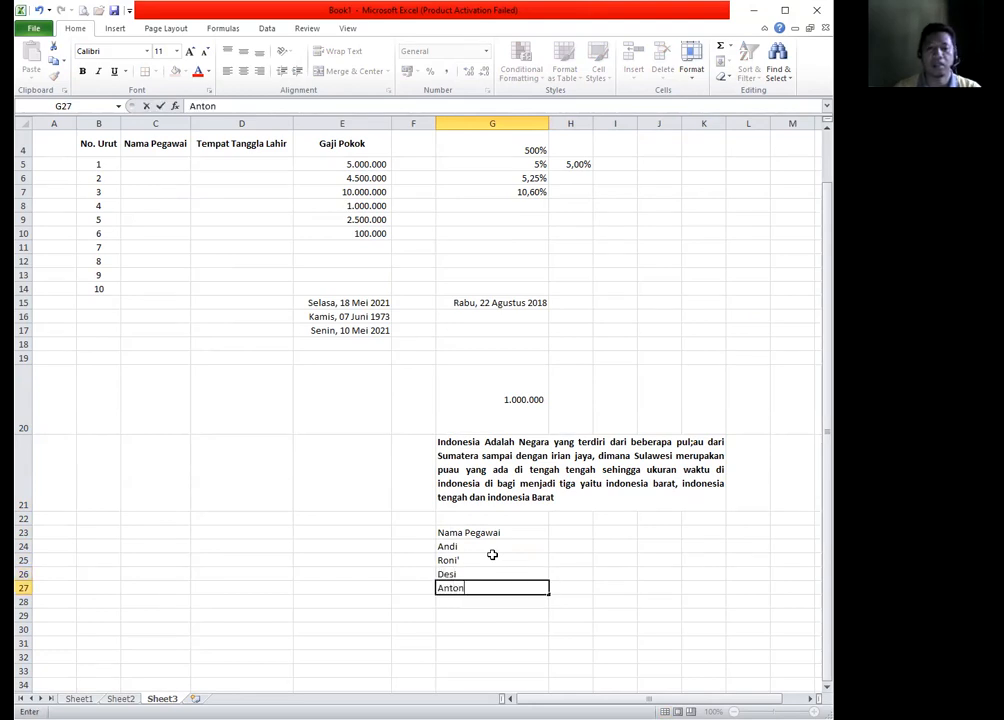
pyautogui.press('Return')
# Set a Left (Indent) alignment with an indent of 2 for the employee names in G24:G27
pyautogui.moveTo(457, 547); pyautogui.dragTo(462, 588)
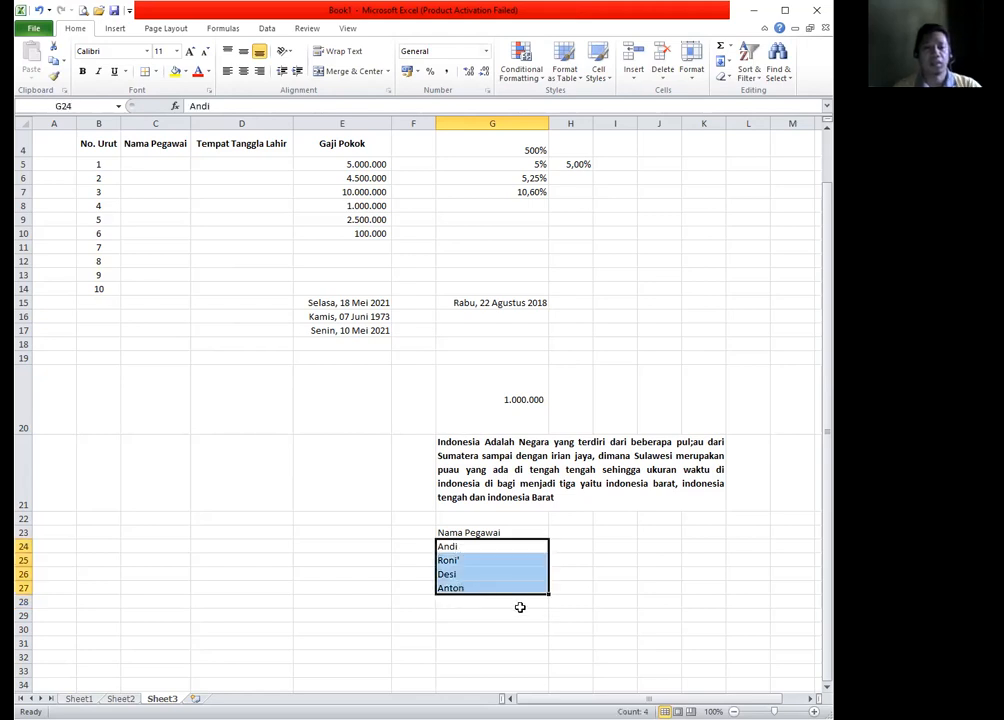
pyautogui.moveTo(455, 543); pyautogui.dragTo(462, 588)
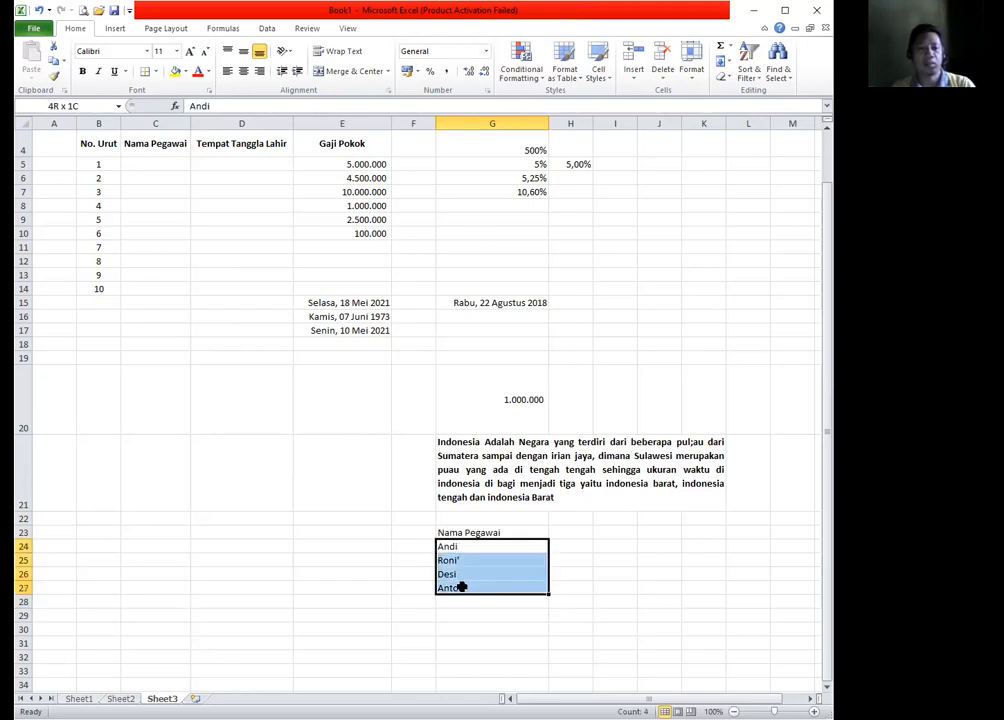
pyautogui.hotkey('ctrl', '1')
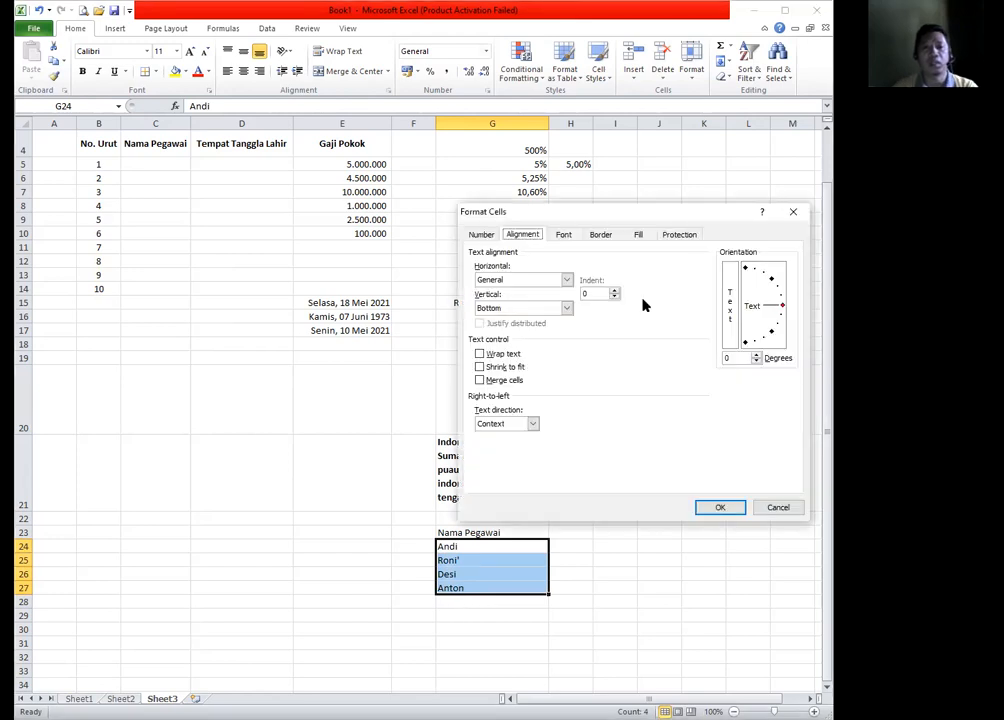
pyautogui.click(614, 292)
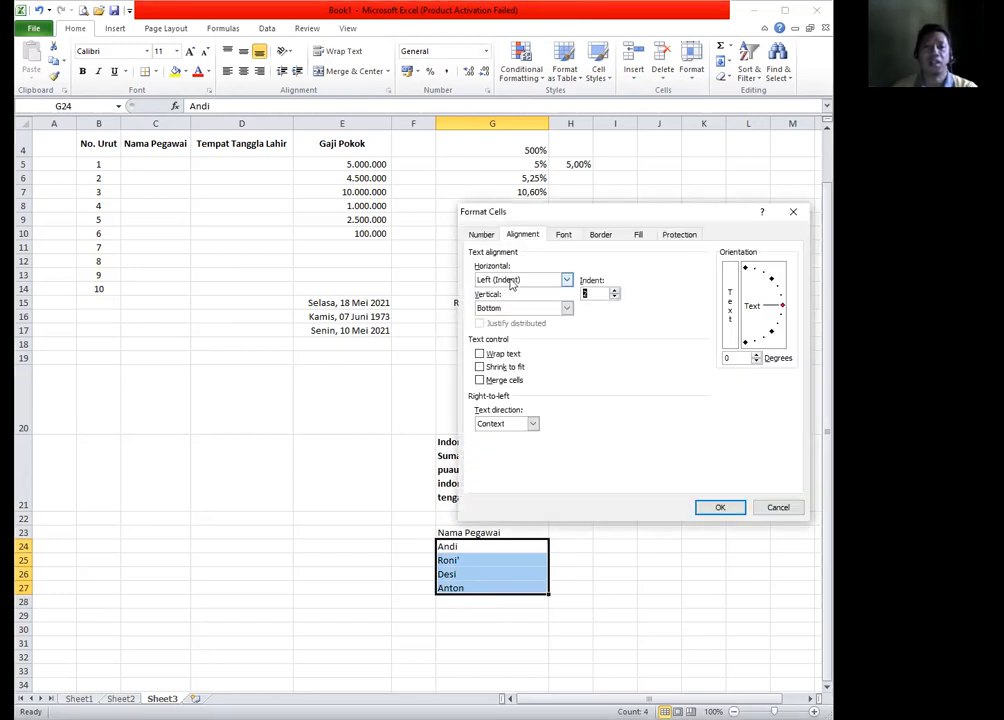
pyautogui.click(737, 511)
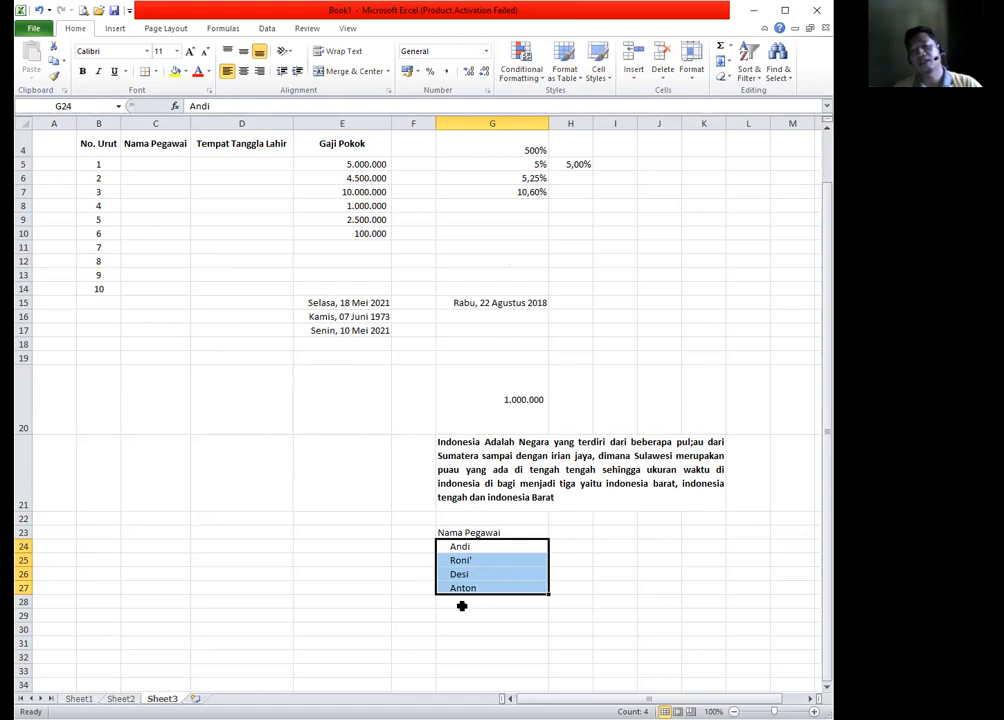
pyautogui.click(500, 548)
pyautogui.click(482, 575)
pyautogui.click(475, 550)
pyautogui.click(474, 561)
pyautogui.click(472, 575)
pyautogui.click(469, 590)
# Set the indent of the employee names in G24:G27 back to 0 in Format Cells
pyautogui.moveTo(477, 545); pyautogui.dragTo(483, 590)
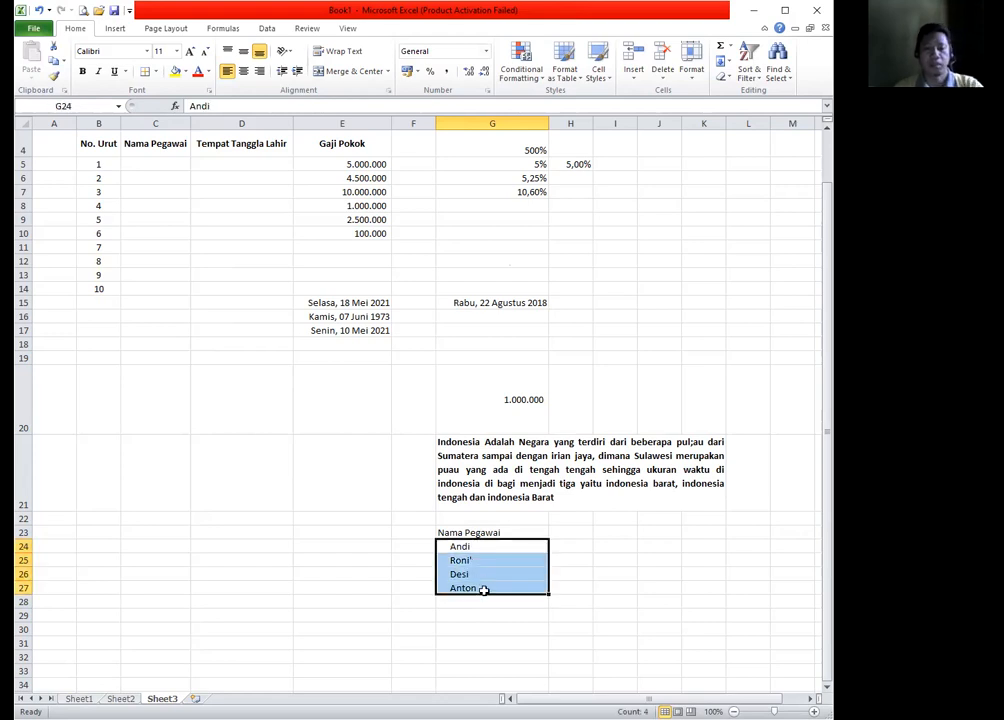
pyautogui.click(549, 536)
pyautogui.click(614, 297)
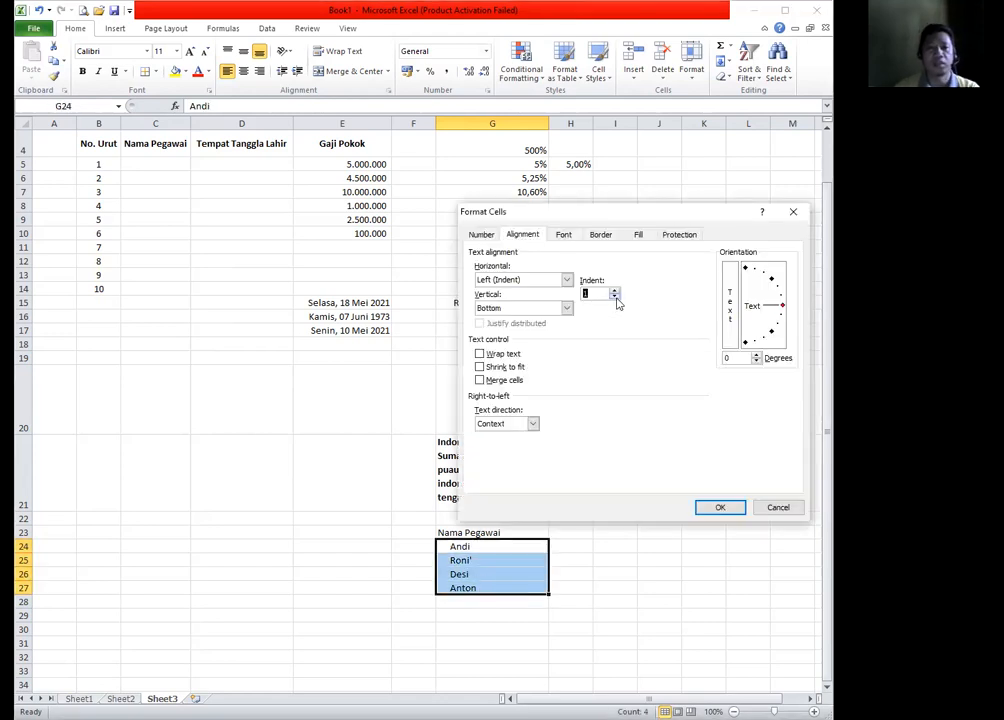
pyautogui.click(711, 510)
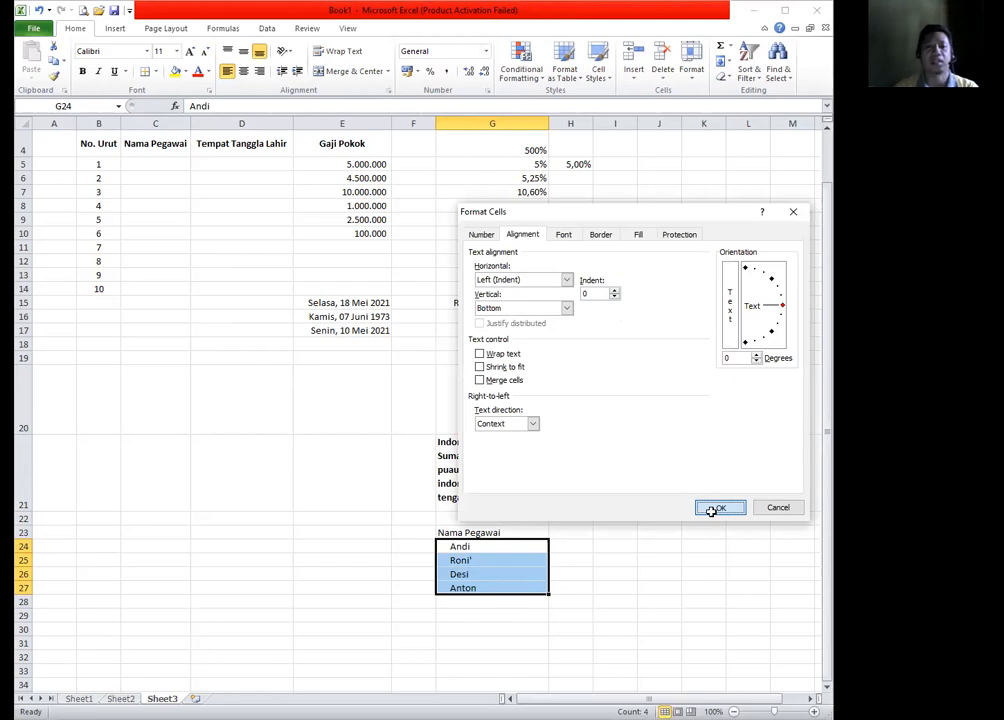
pyautogui.click(502, 588)
# Rotate the number in G20 to an orientation of -44 degrees in Format Cells
pyautogui.click(518, 417)
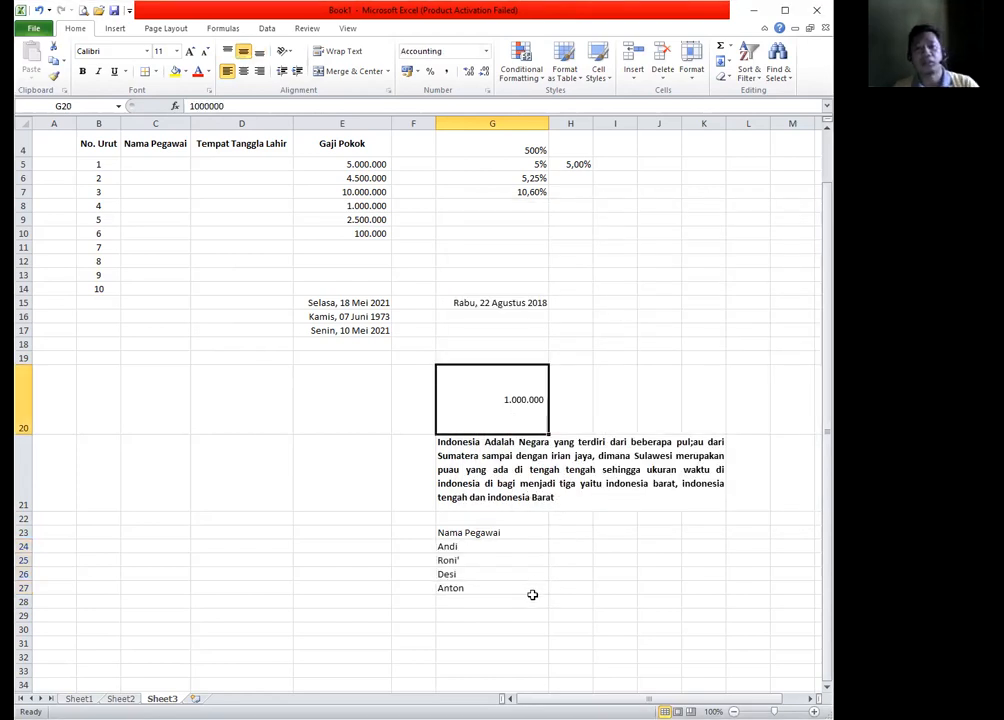
pyautogui.hotkey('ctrl', '1')
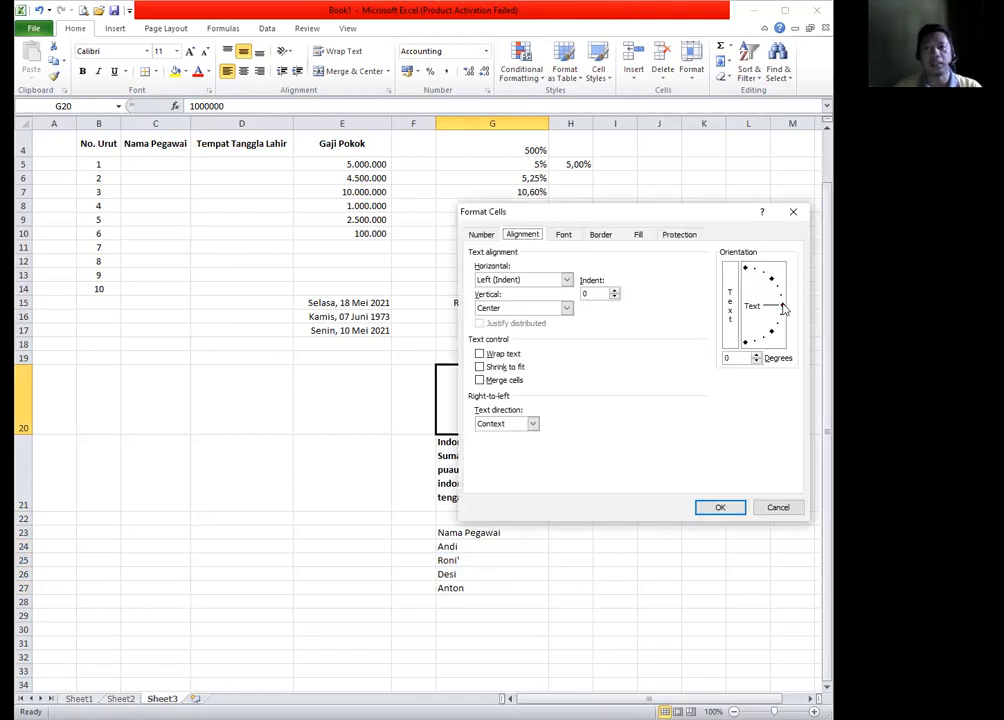
pyautogui.click(783, 307)
pyautogui.click(717, 506)
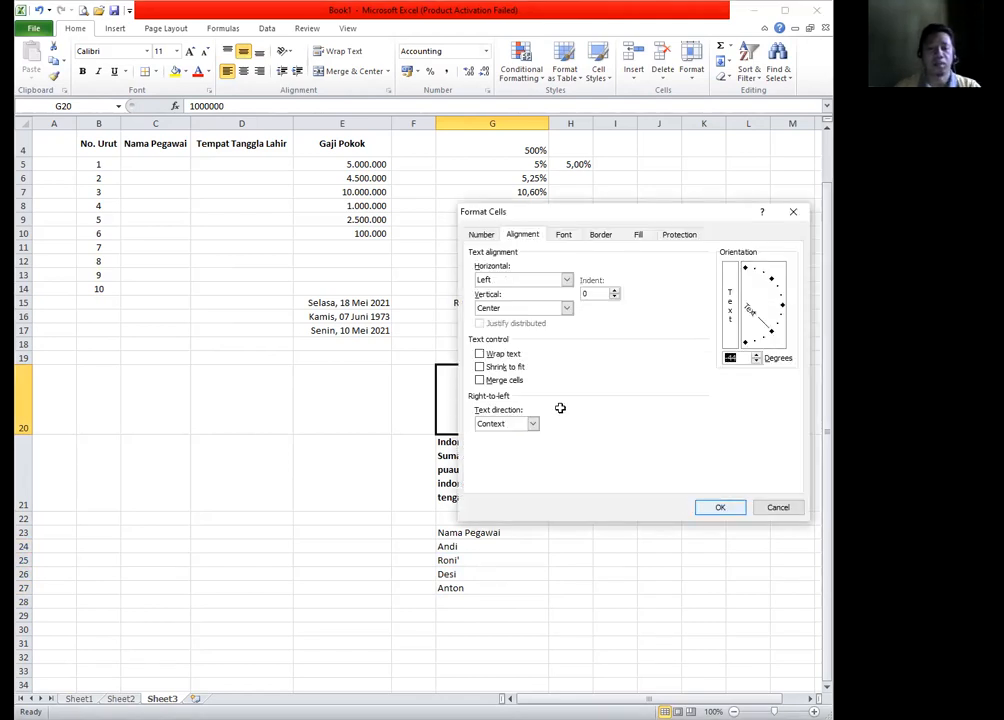
pyautogui.press('Return')
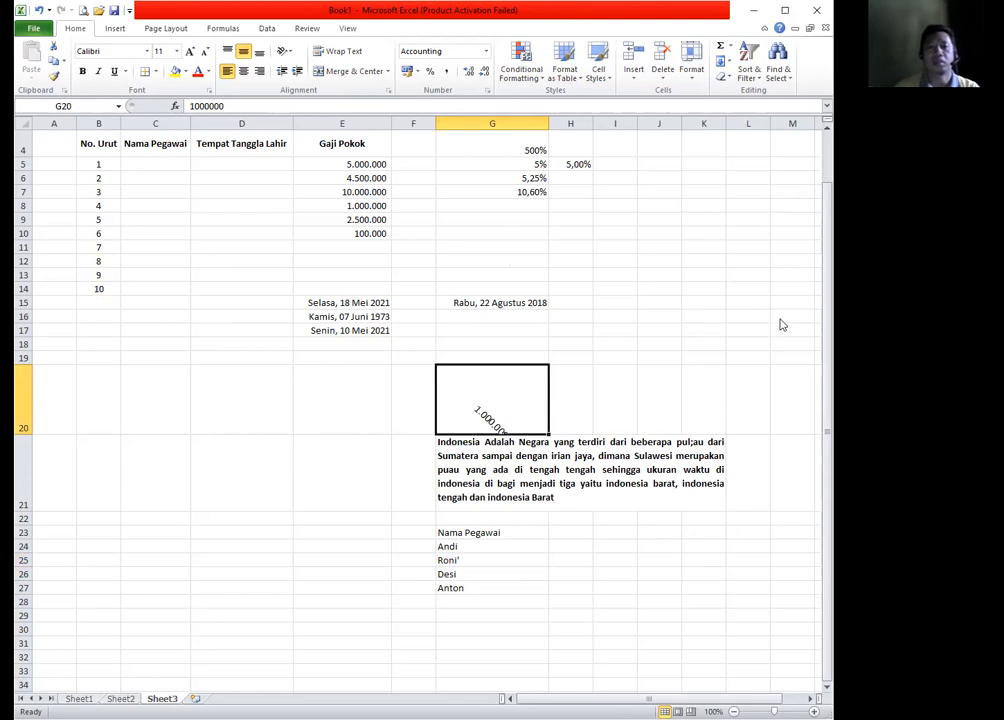
# Restore the text orientation of G20 to 0 degrees and select I20
pyautogui.hotkey('ctrl', '1')
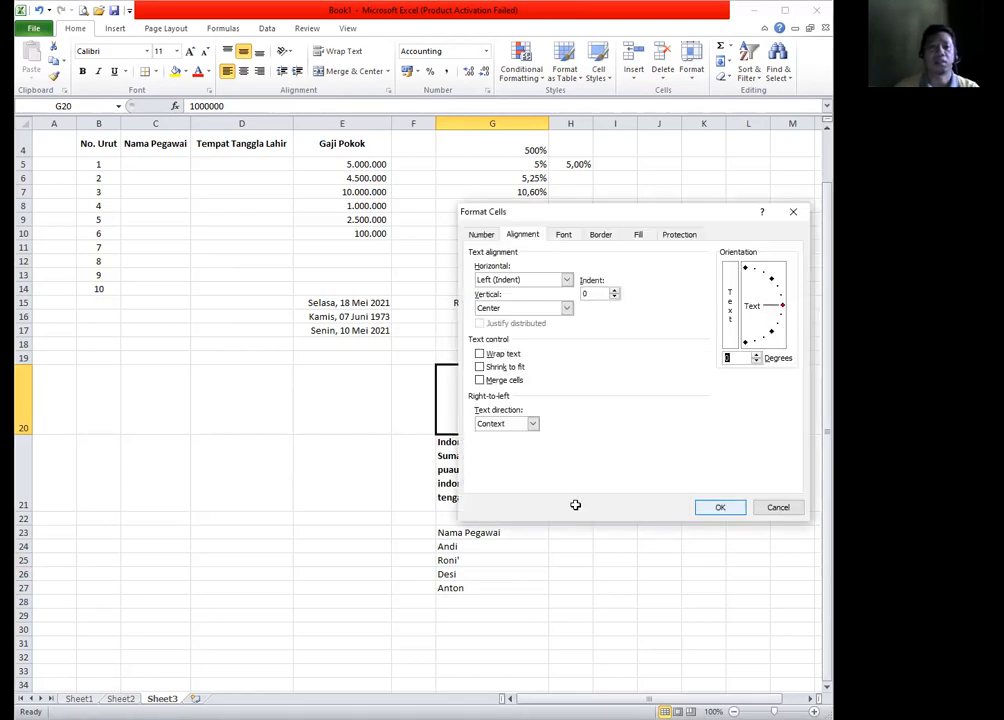
pyautogui.press('Escape')
pyautogui.click(612, 382)
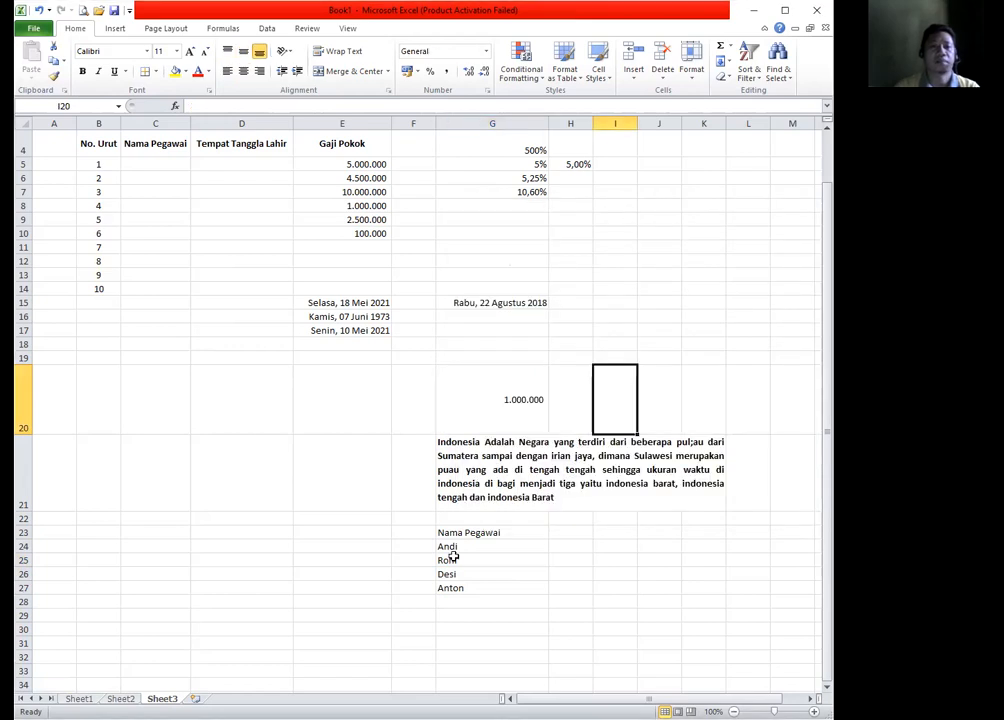
# Examine the Font and Border settings of the paragraph in G21 in Format Cells, leaving the dialog without changes
pyautogui.click(320, 569)
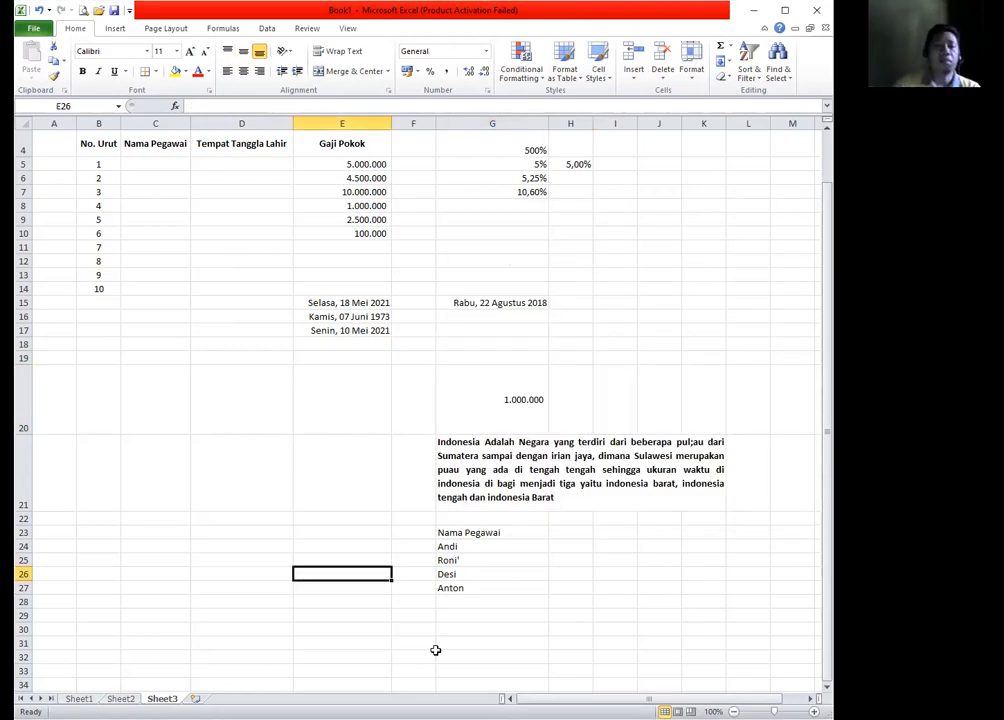
pyautogui.click(465, 442)
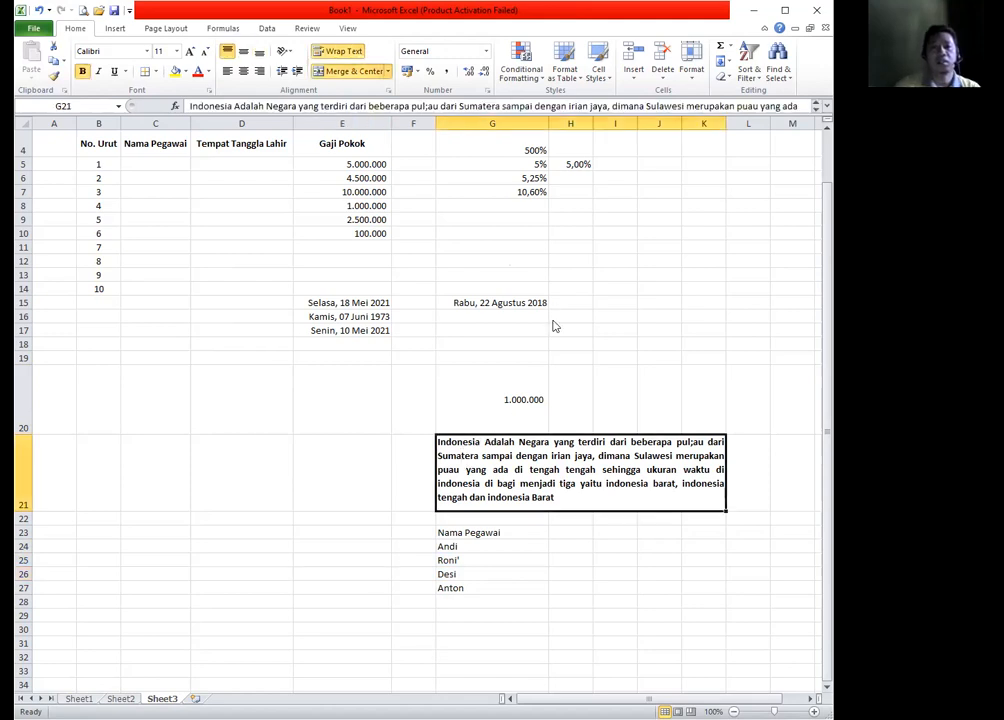
pyautogui.hotkey('ctrl', '1')
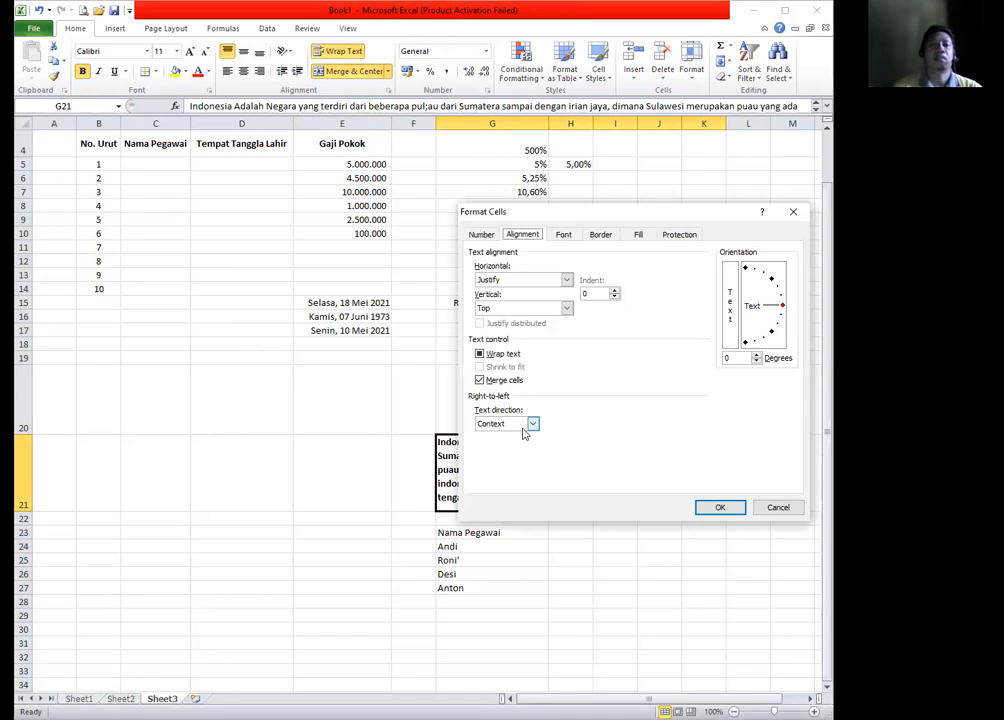
pyautogui.click(563, 234)
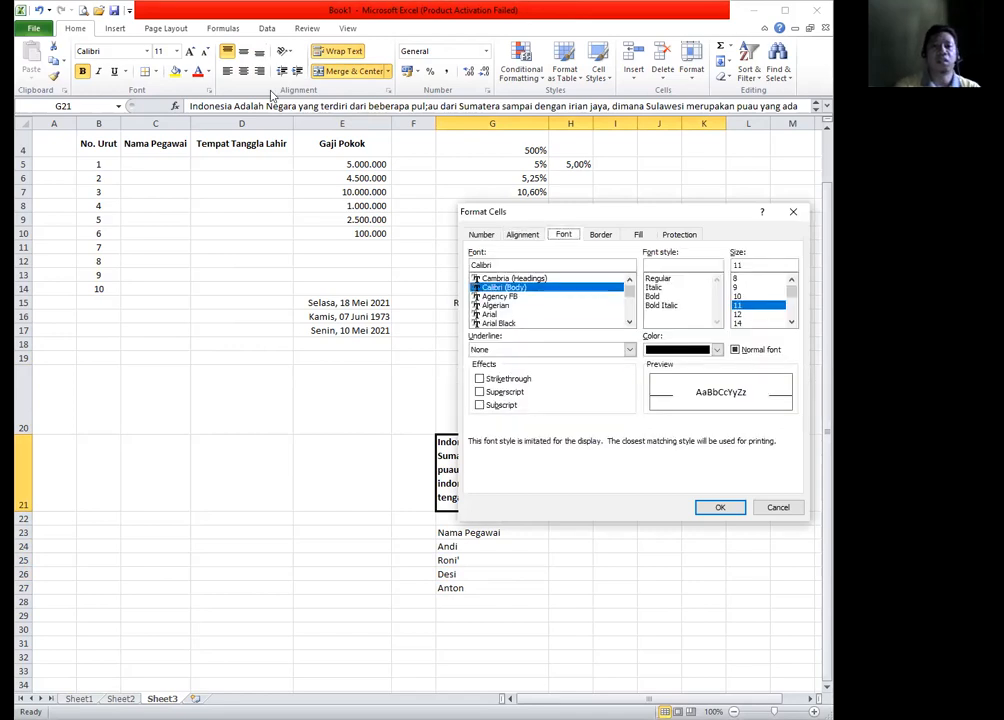
pyautogui.click(601, 236)
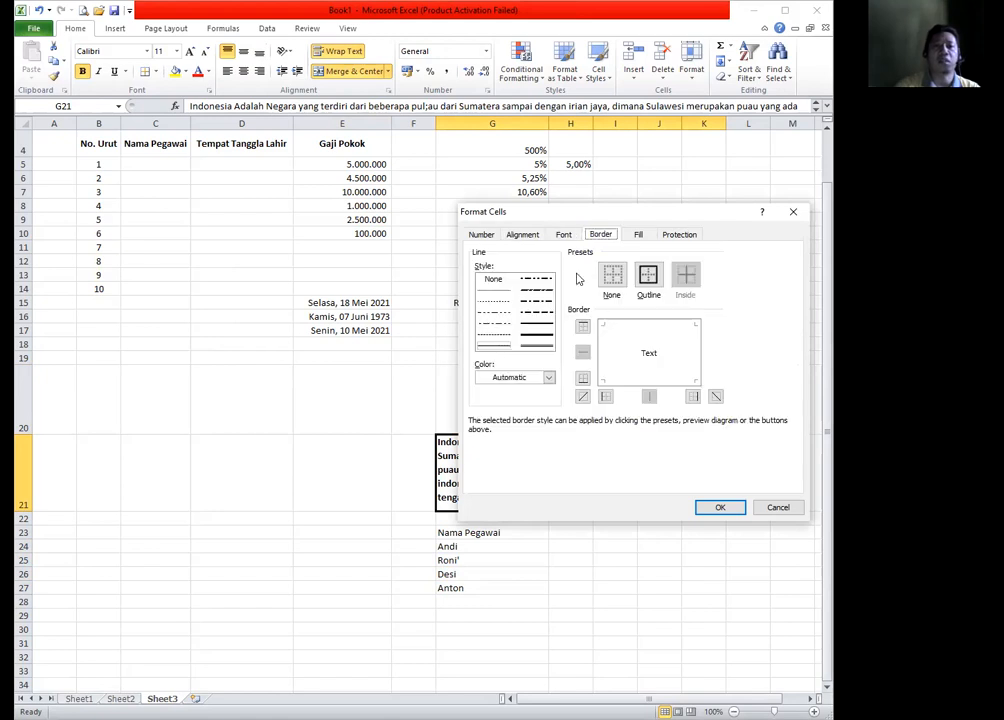
pyautogui.click(584, 377)
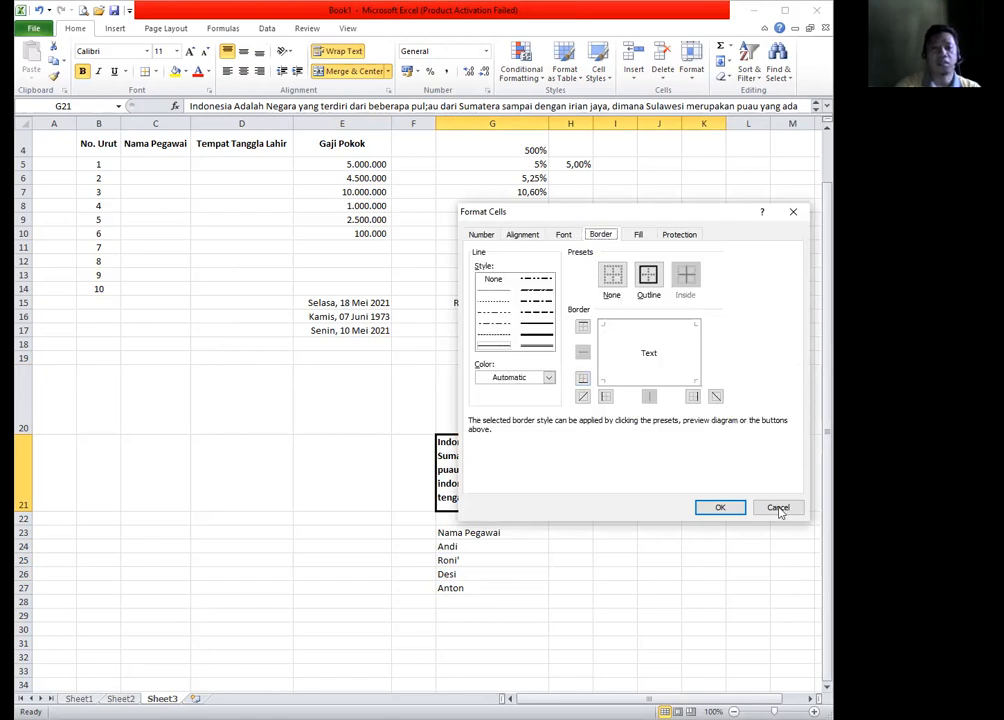
pyautogui.click(265, 477)
pyautogui.scroll(1, 250, 471)
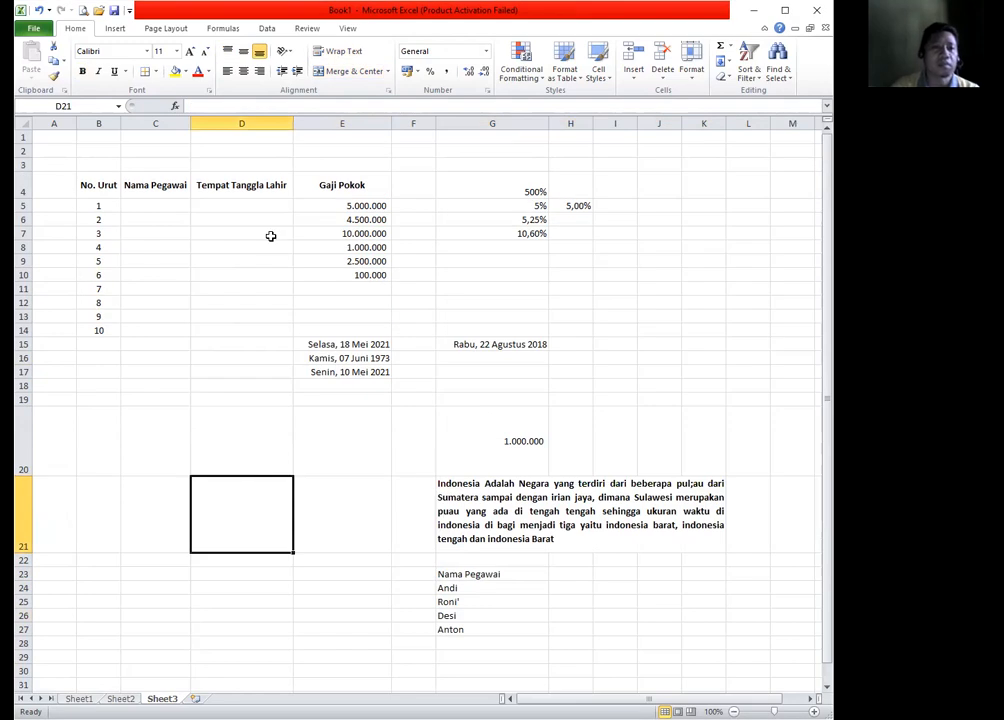
pyautogui.scroll(-1, 285, 280)
pyautogui.scroll(1, 250, 471)
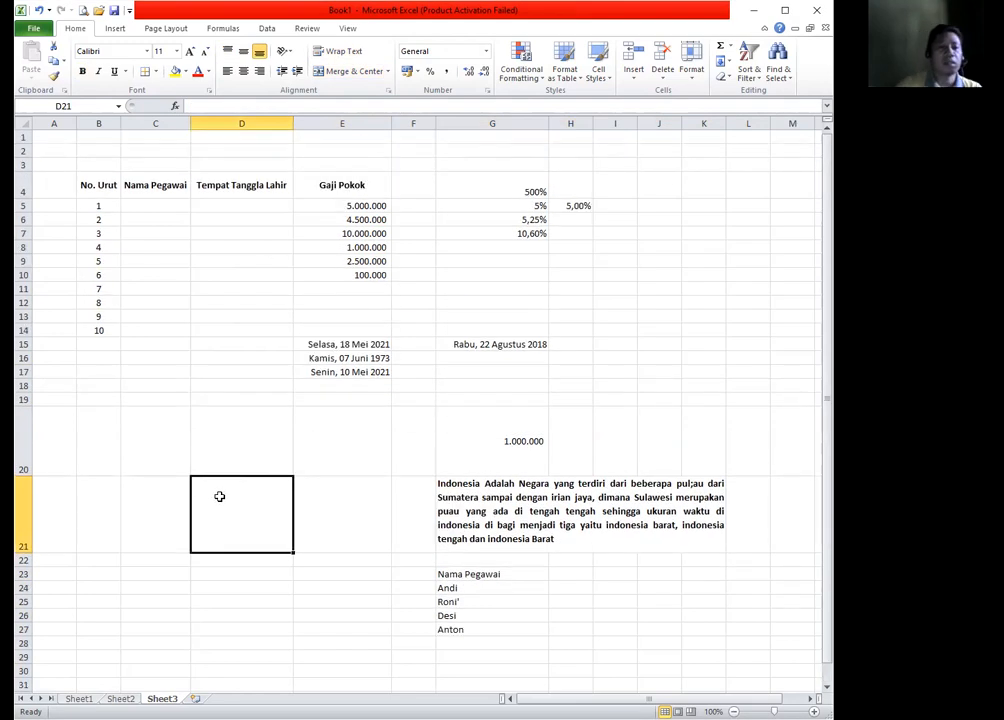
# Add a new worksheet and select the range C5:K27 on it
pyautogui.click(195, 698)
pyautogui.click(192, 318)
pyautogui.click(140, 192)
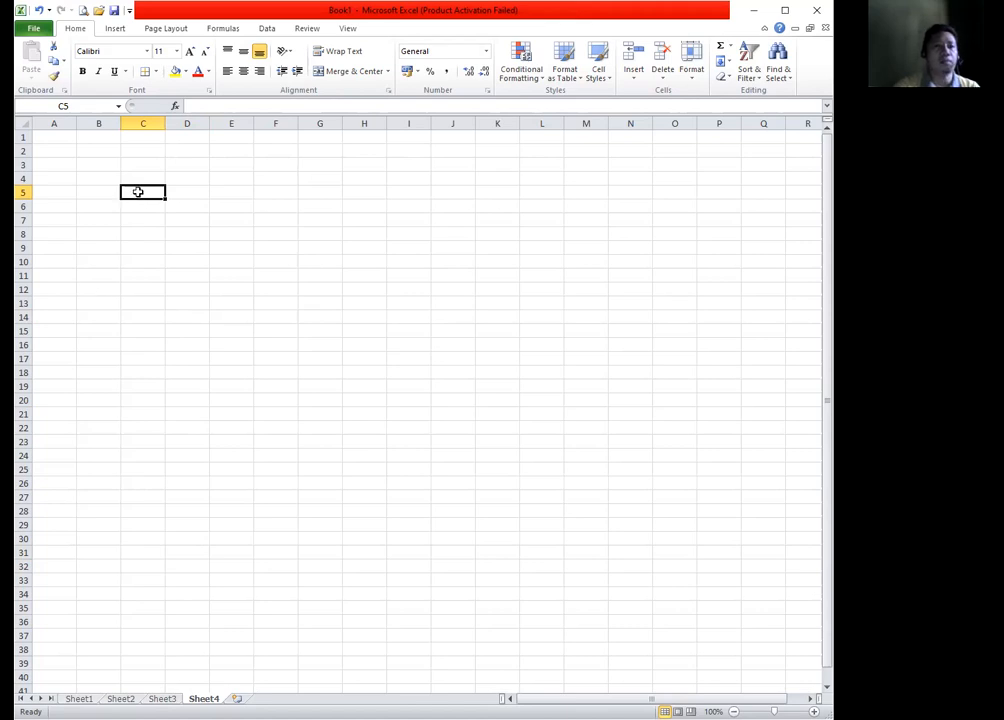
pyautogui.moveTo(141, 191); pyautogui.dragTo(500, 502)
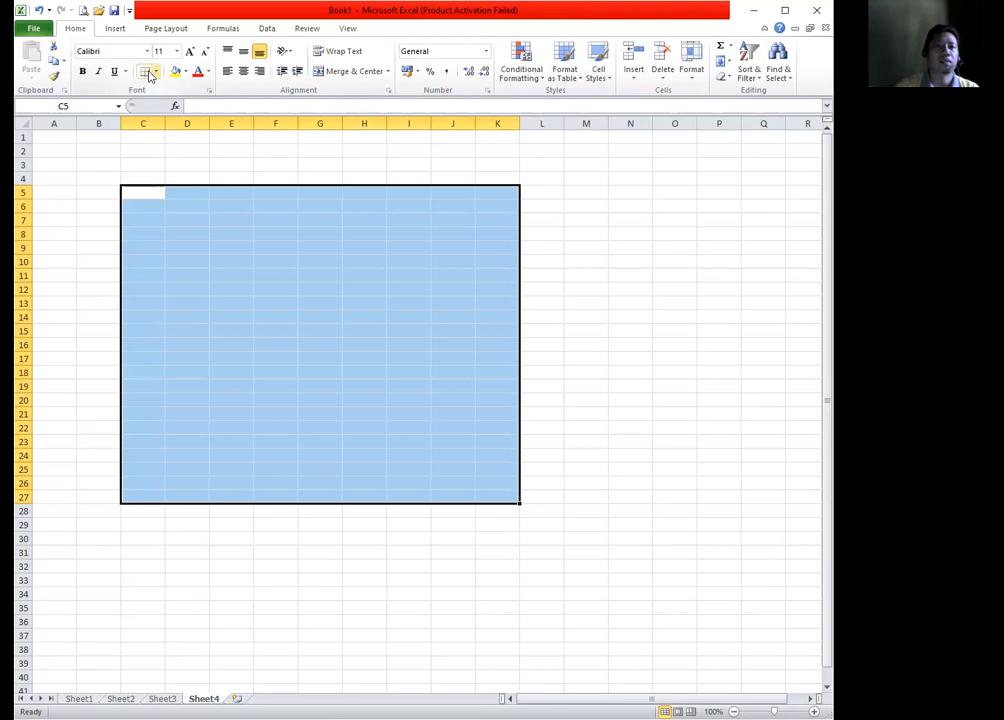
# Try the Outline and Inside border presets on C5:K27 in Format Cells and undo them
pyautogui.hotkey('ctrl', '1')
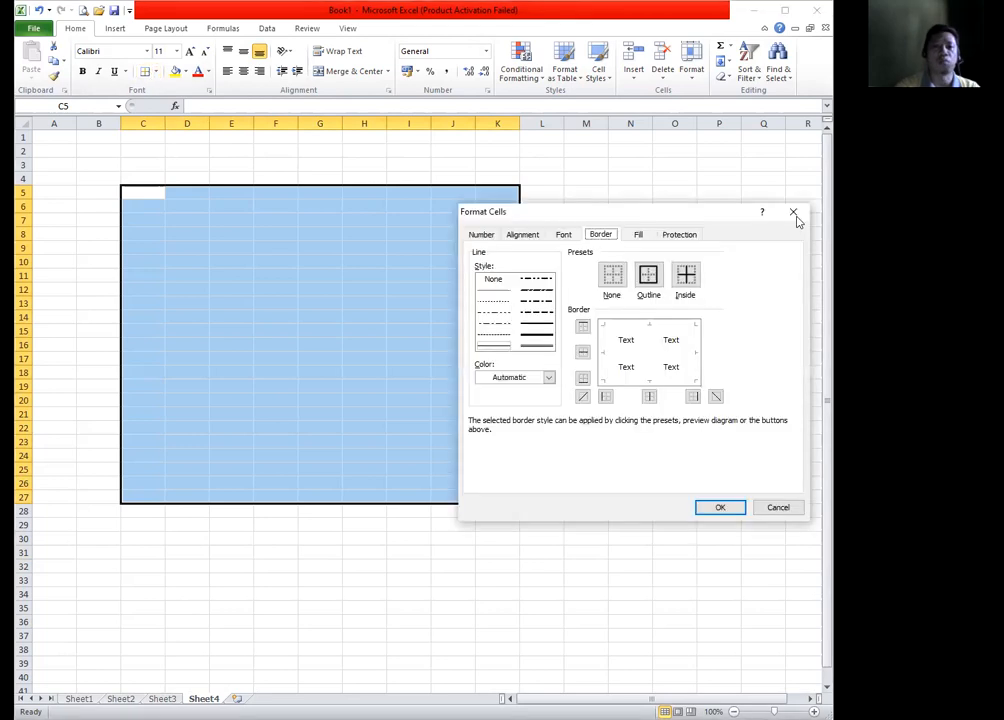
pyautogui.click(652, 283)
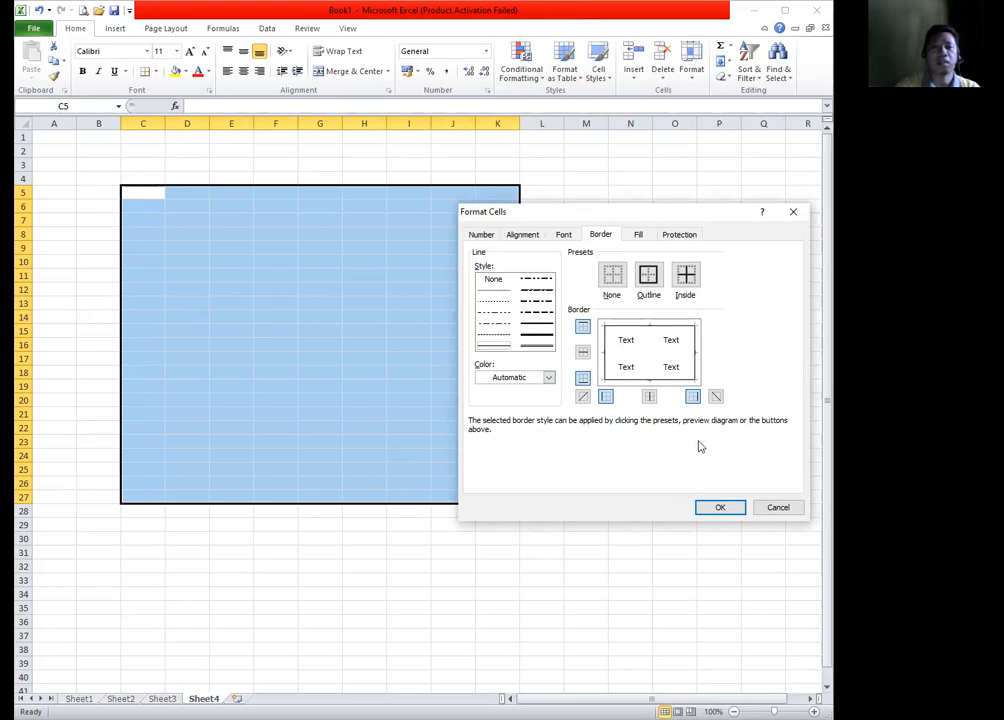
pyautogui.click(686, 275)
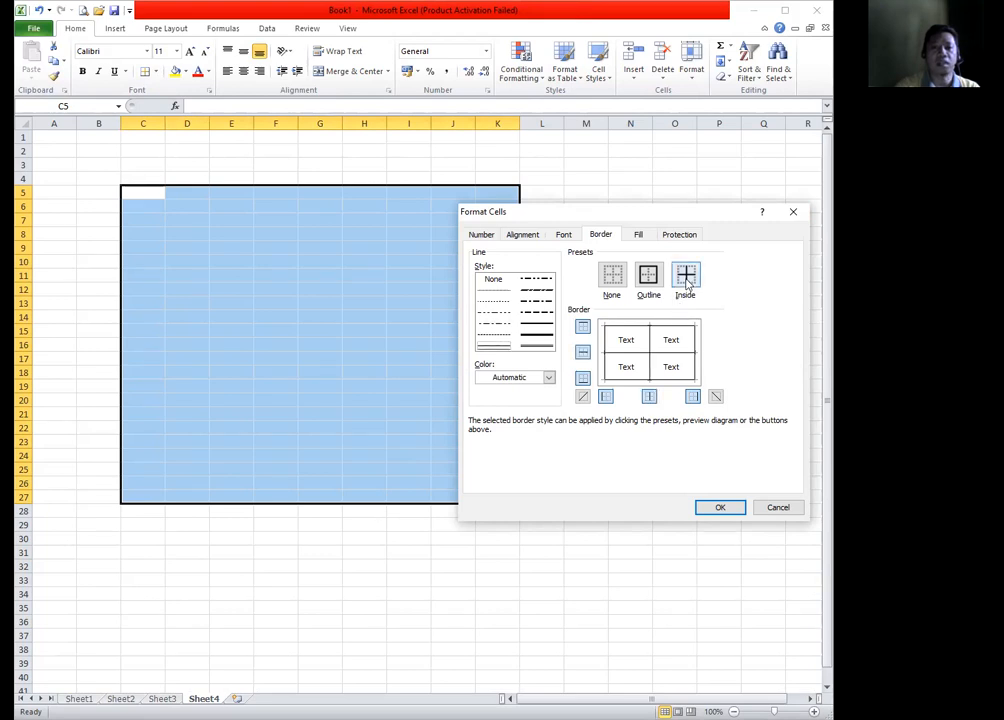
pyautogui.click(726, 509)
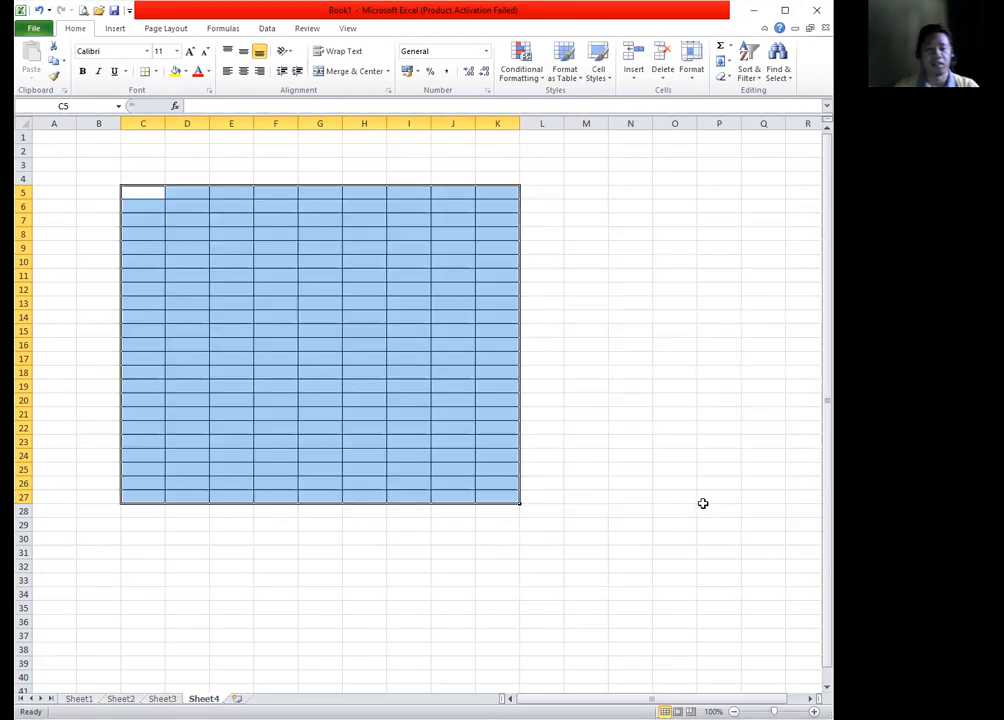
pyautogui.hotkey('ctrl', 'z')
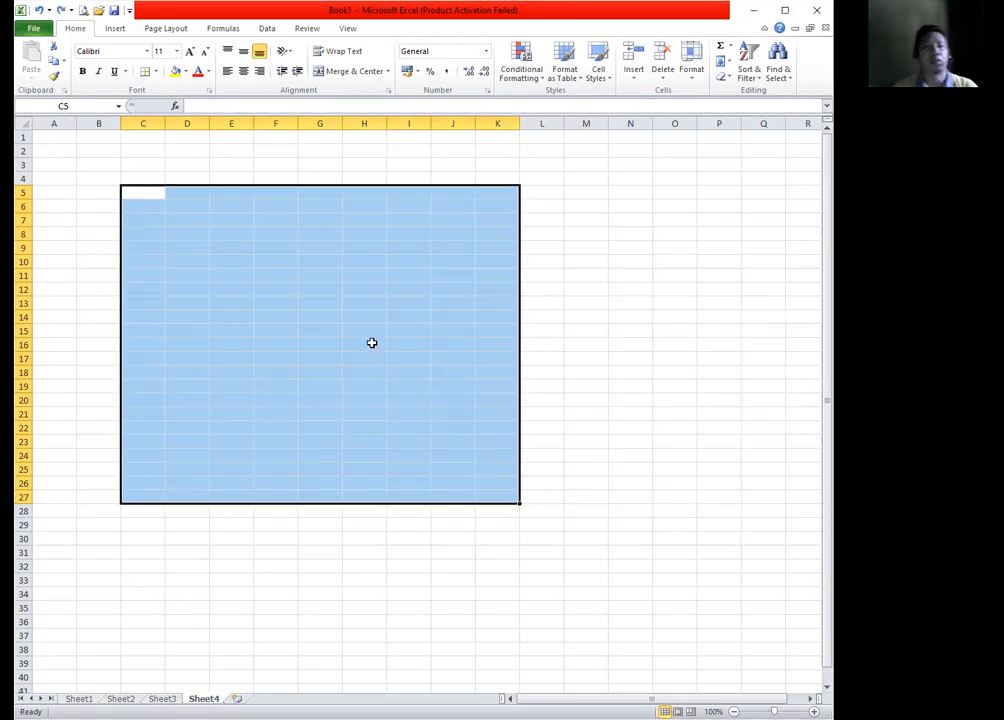
# Apply All Borders to the selected range C5:K27
pyautogui.click(156, 72)
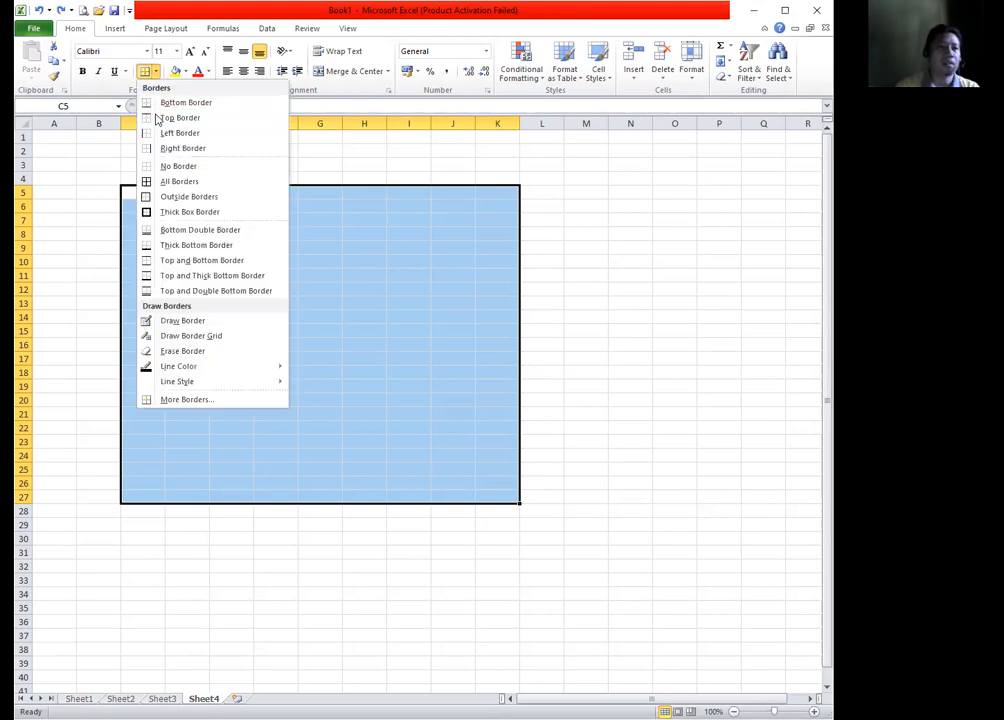
pyautogui.click(180, 182)
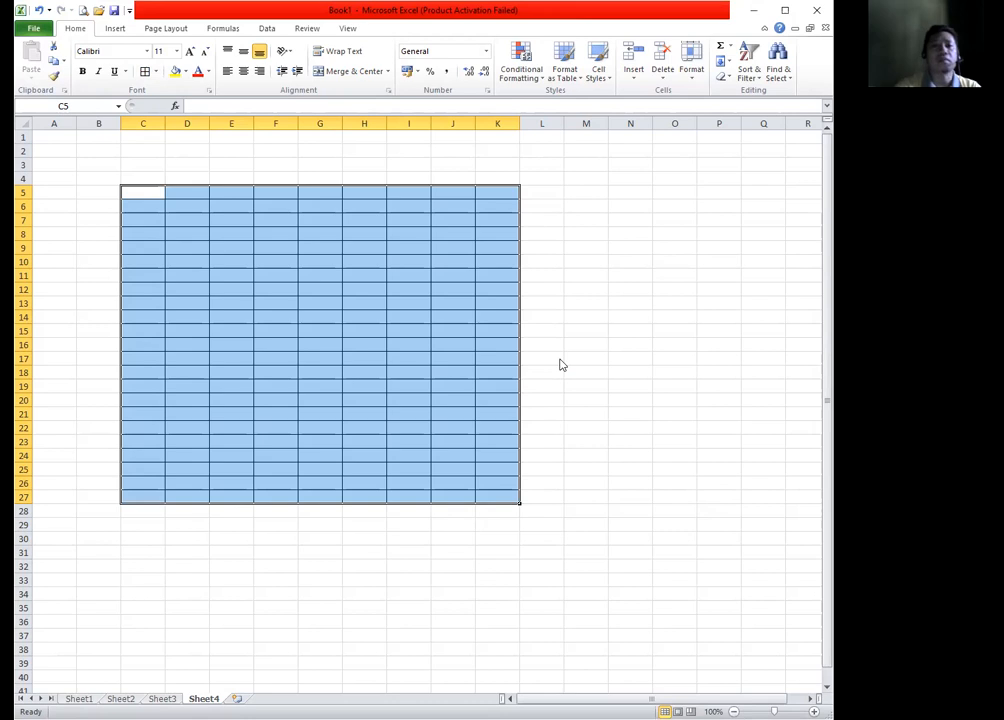
# Change the outline and inside borders of C5:K27 to a thick solid line in Format Cells
pyautogui.hotkey('ctrl', '1')
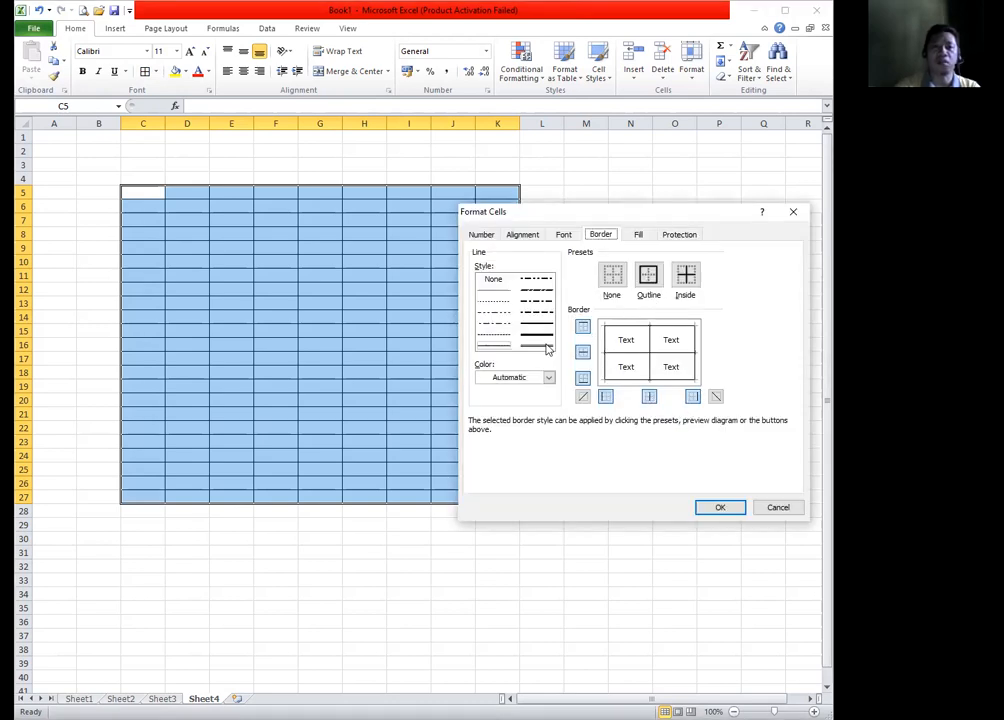
pyautogui.click(648, 276)
pyautogui.click(685, 276)
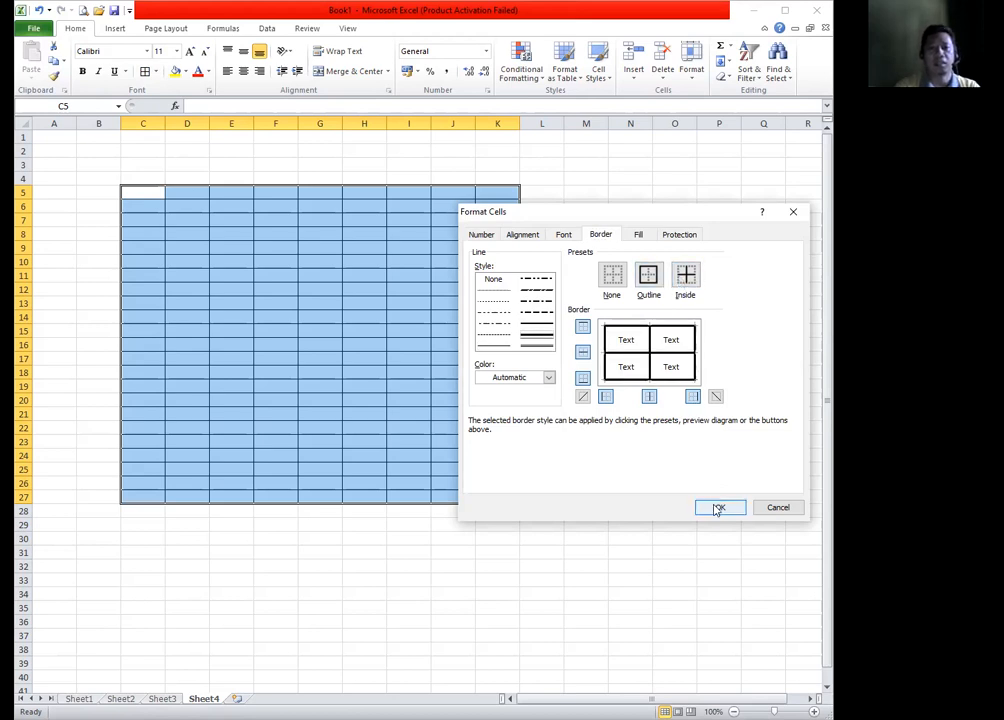
pyautogui.click(705, 502)
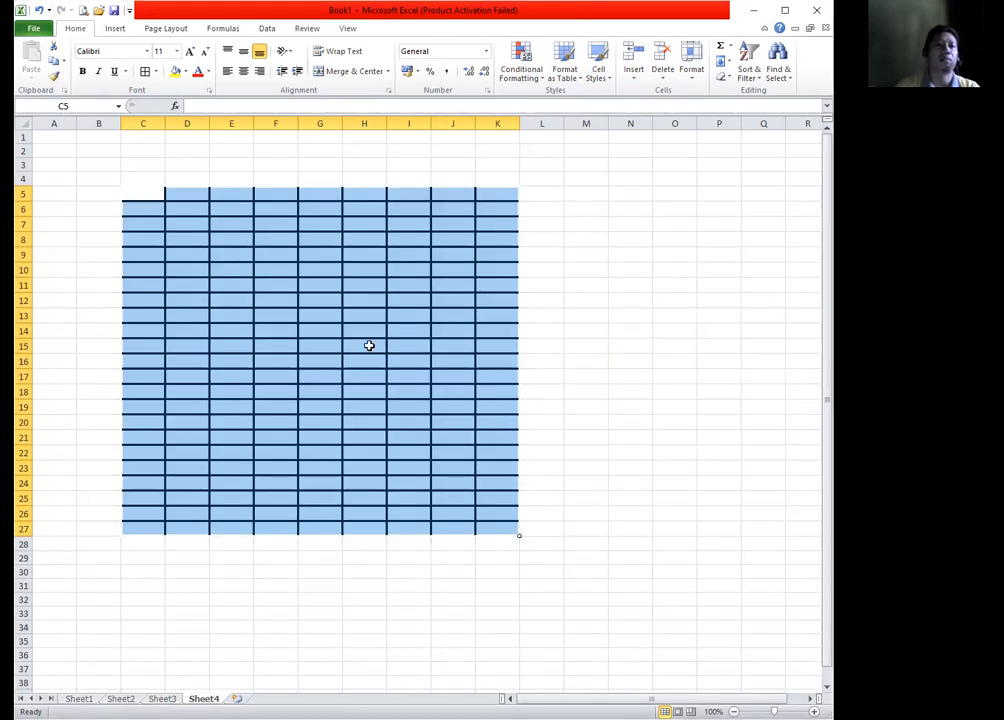
# Give C5:K27 a thin outside border and make all its outline and inside borders thin in Format Cells
pyautogui.click(157, 72)
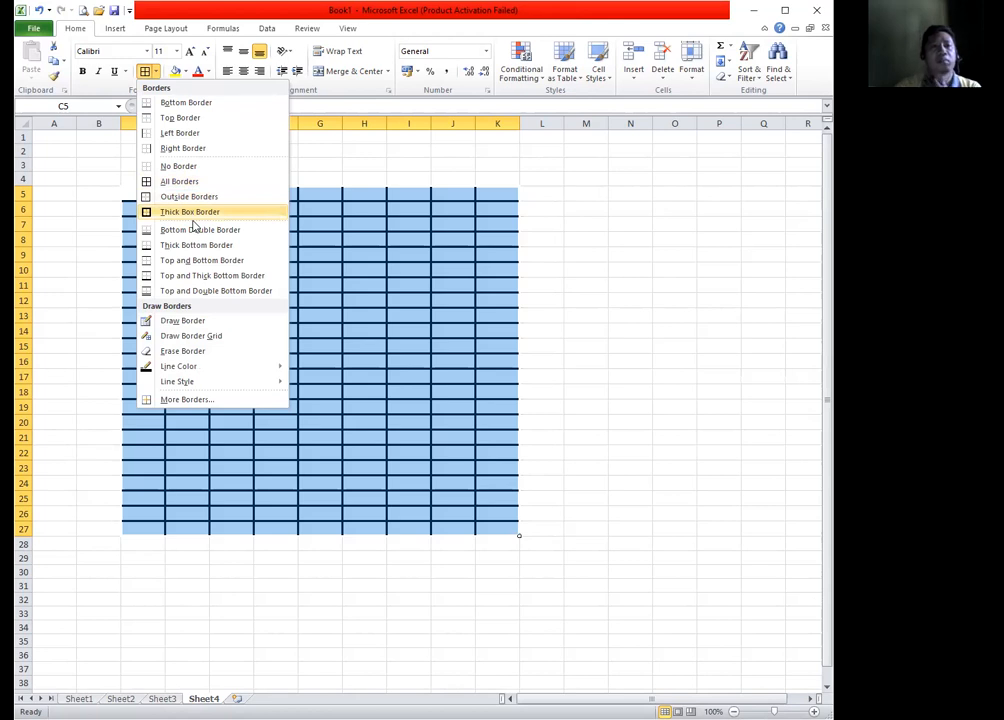
pyautogui.click(193, 212)
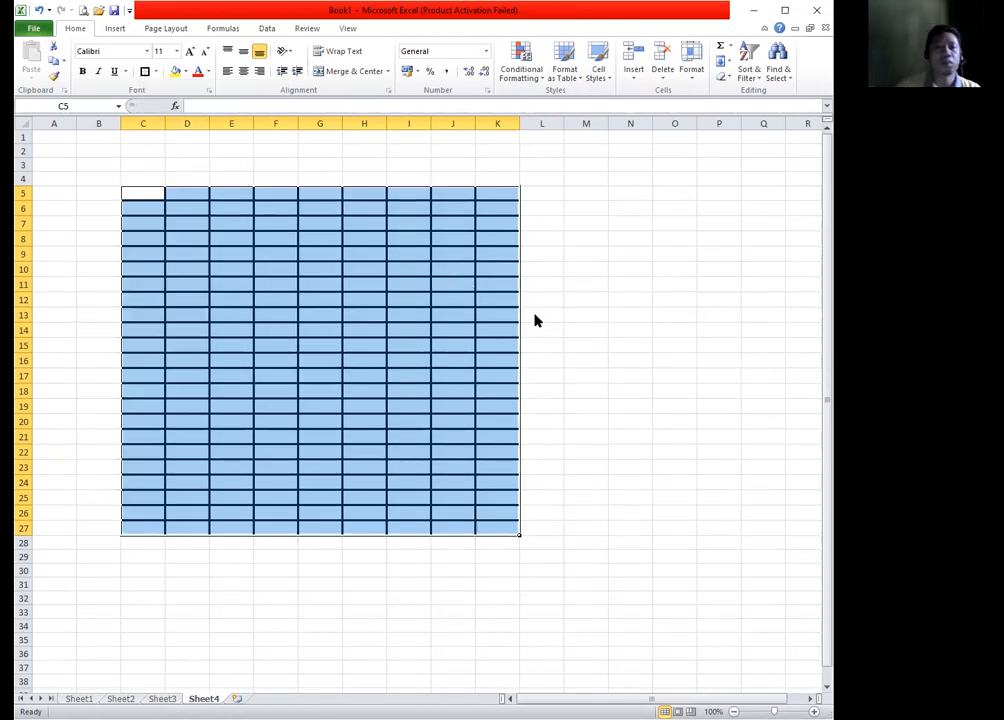
pyautogui.hotkey('ctrl', '1')
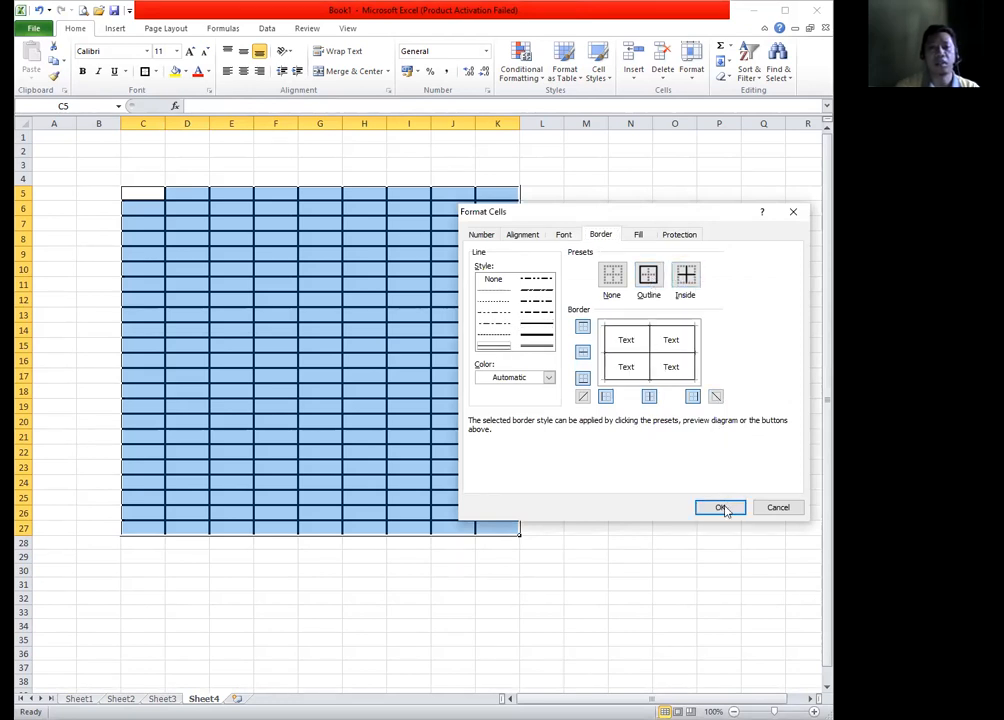
pyautogui.press('Return')
pyautogui.click(586, 358)
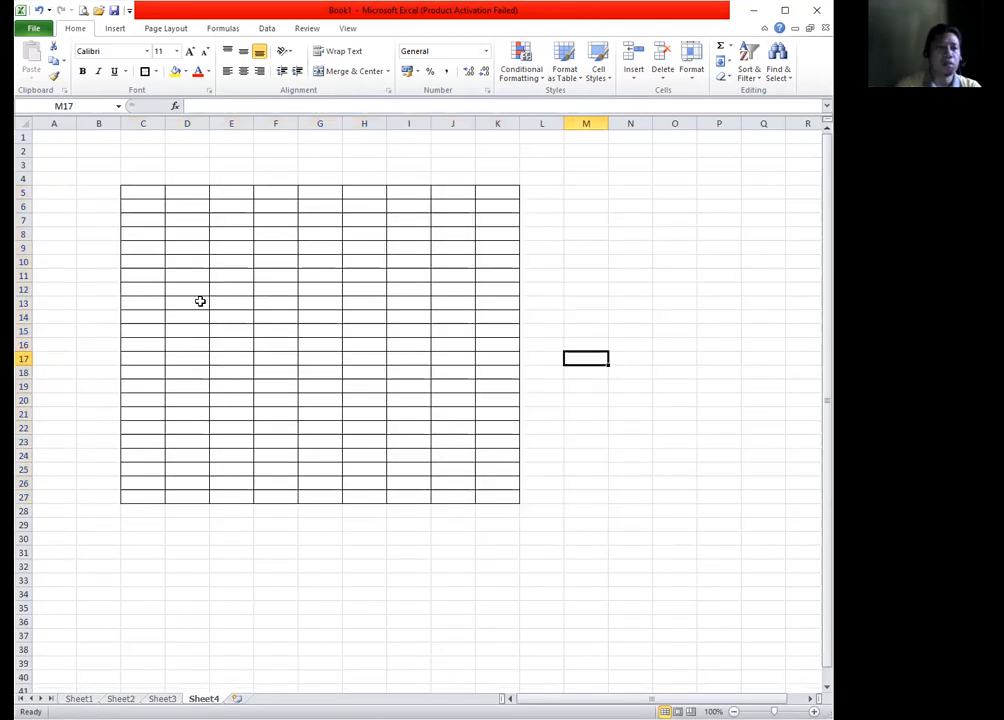
# Replace the bottom border of the table's header row C5:K5 with a double line in Format Cells
pyautogui.moveTo(135, 189); pyautogui.dragTo(497, 195)
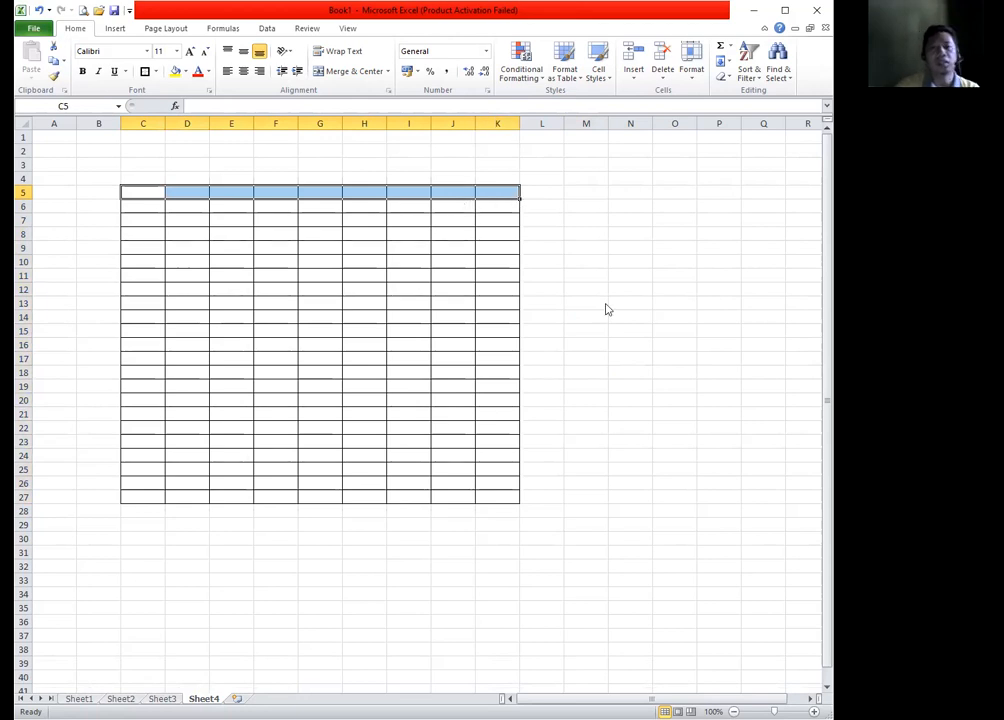
pyautogui.hotkey('ctrl', '1')
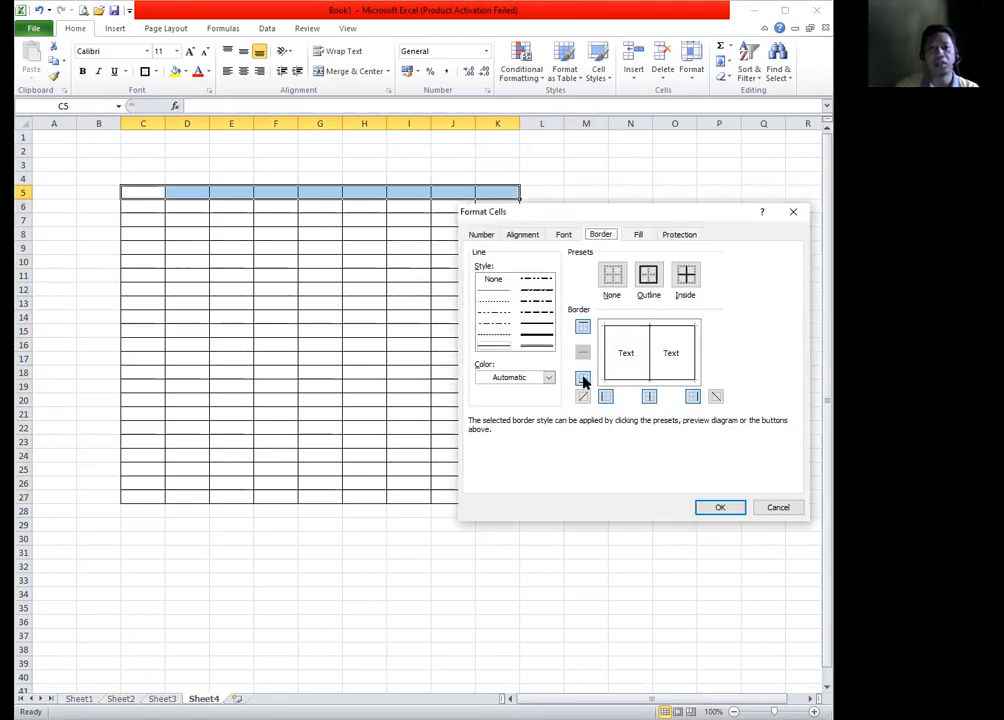
pyautogui.click(583, 379)
pyautogui.click(539, 347)
pyautogui.click(583, 379)
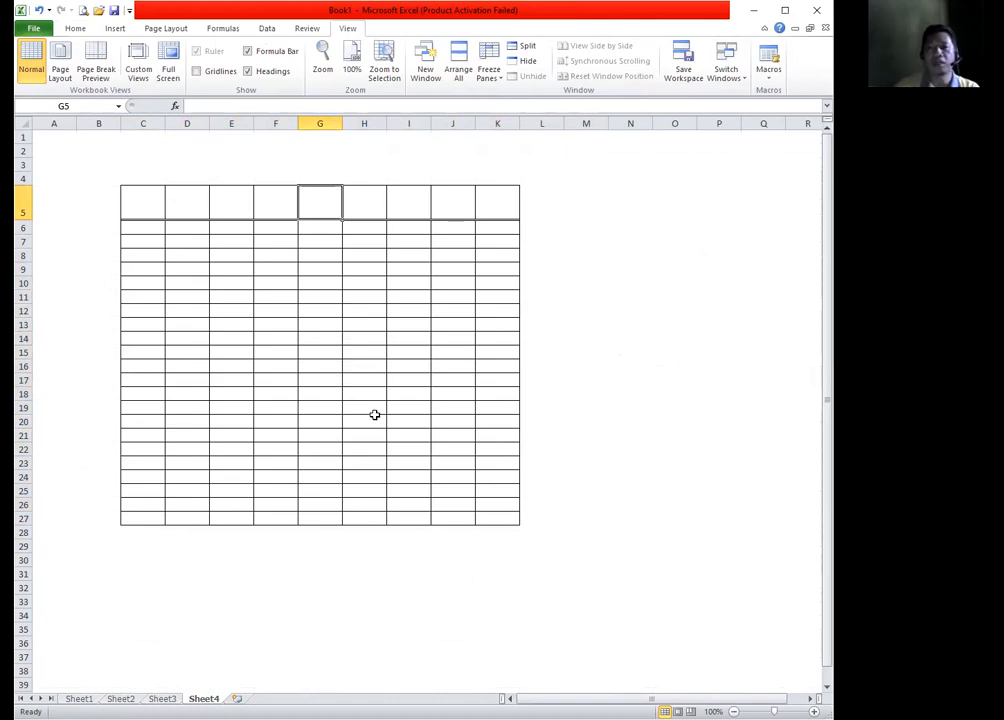
pyautogui.click(401, 364)
pyautogui.click(150, 205)
pyautogui.click(231, 255)
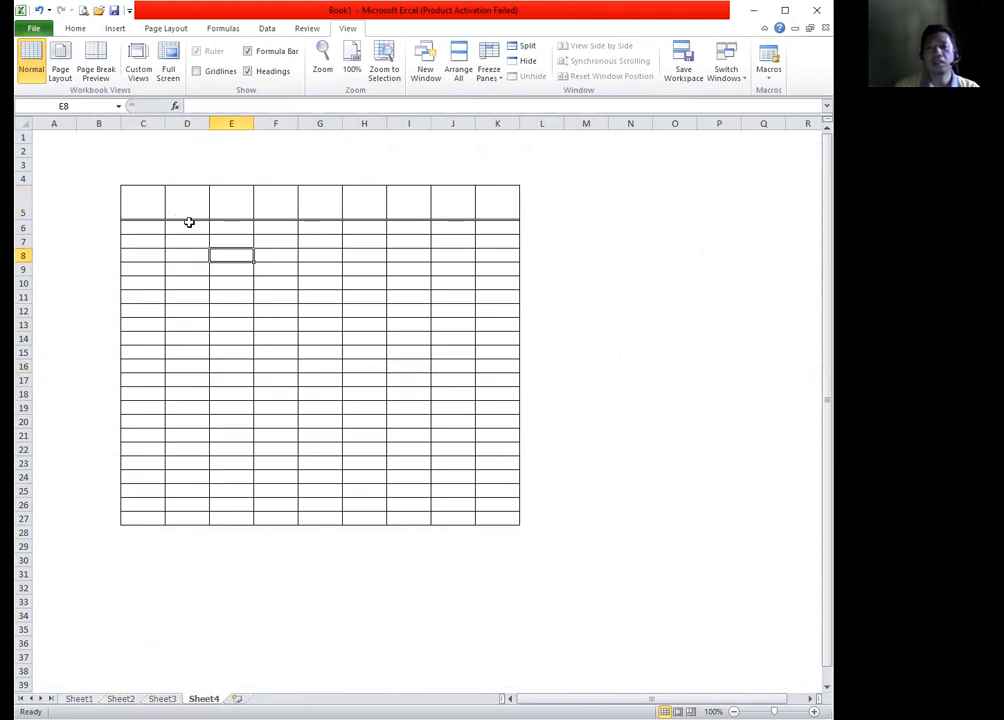
pyautogui.click(292, 259)
pyautogui.click(214, 233)
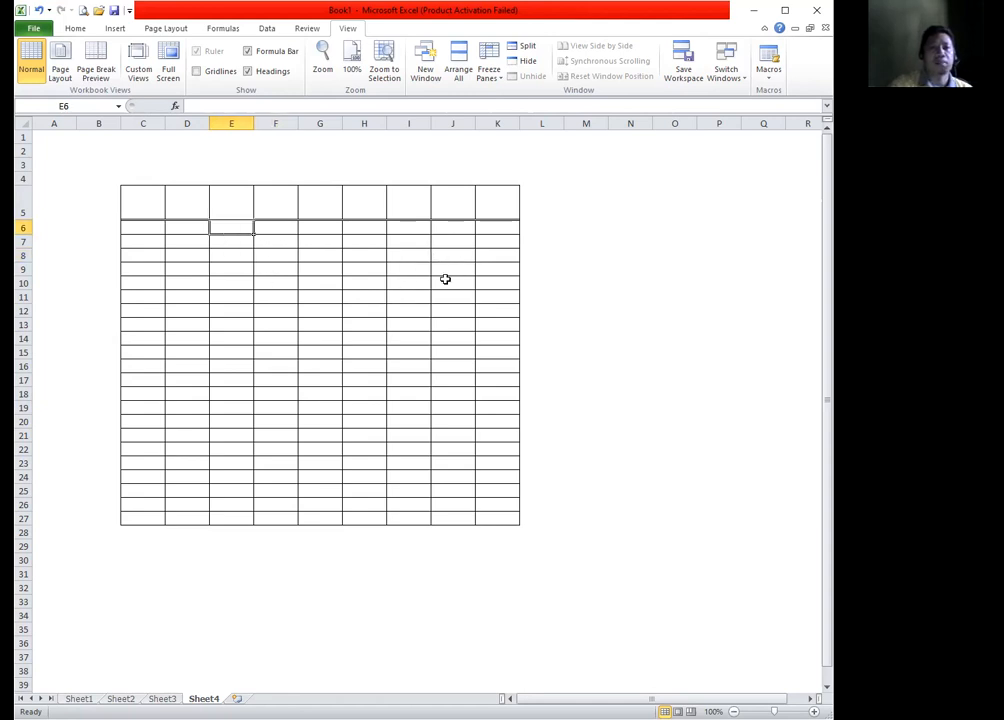
pyautogui.click(545, 282)
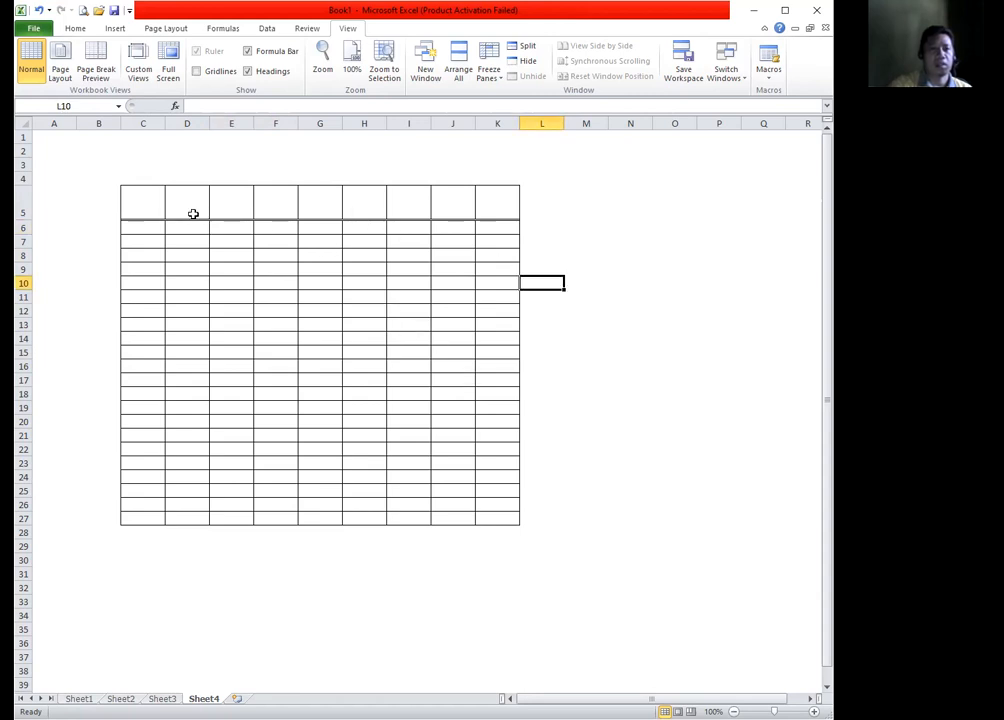
# Set the inside horizontal borders of C5:K27 to a dark red dashed line in Format Cells
pyautogui.moveTo(141, 194); pyautogui.dragTo(508, 526)
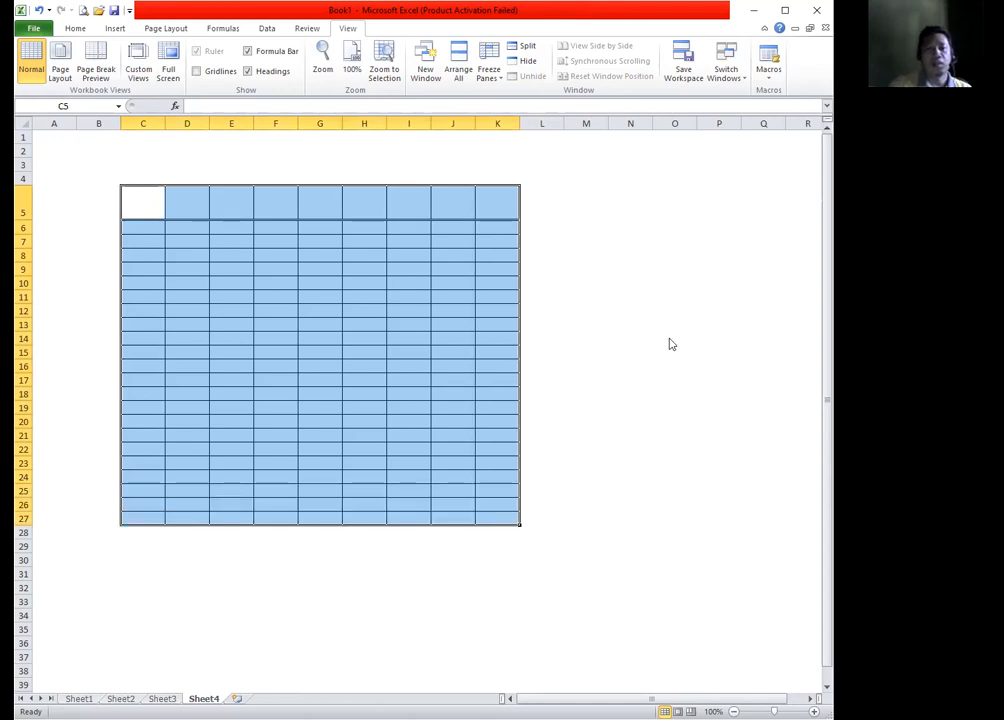
pyautogui.hotkey('ctrl', '1')
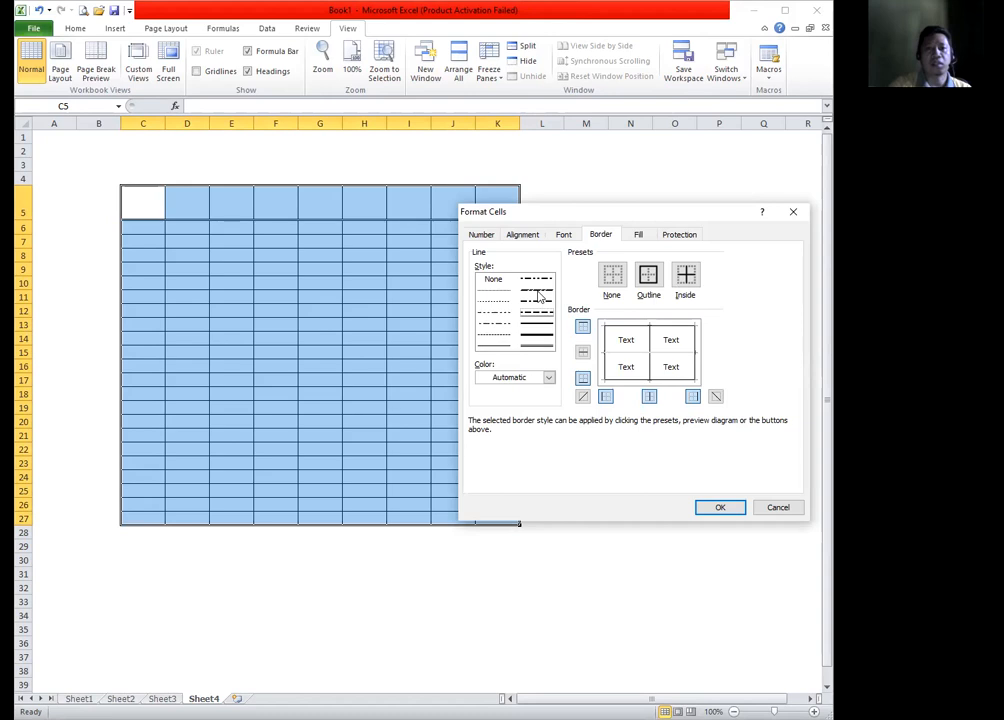
pyautogui.click(549, 378)
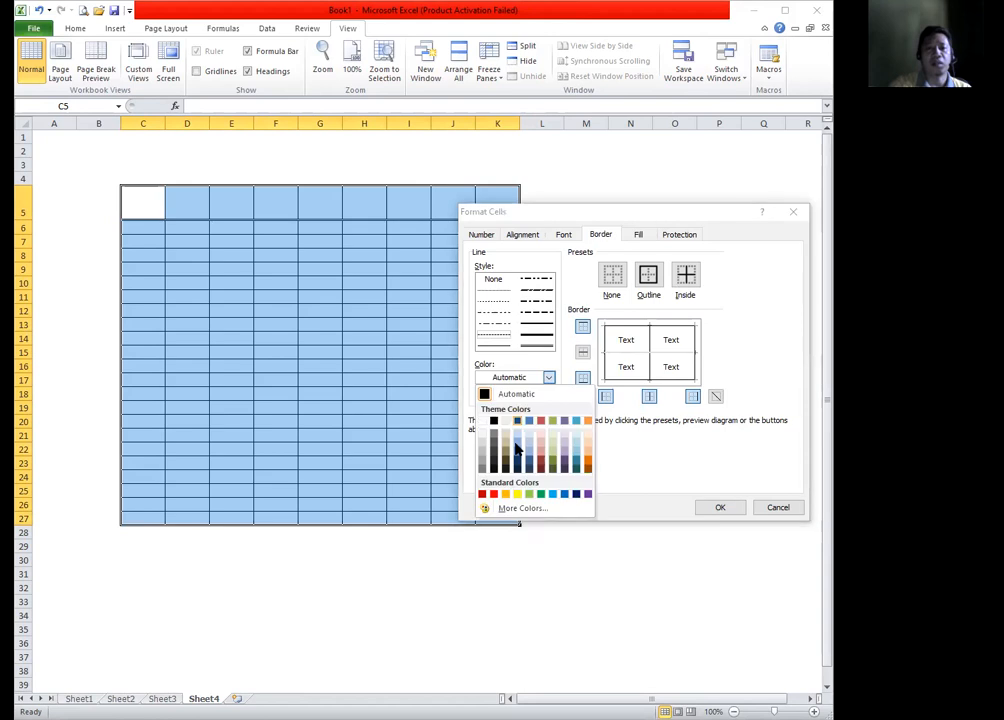
pyautogui.click(483, 495)
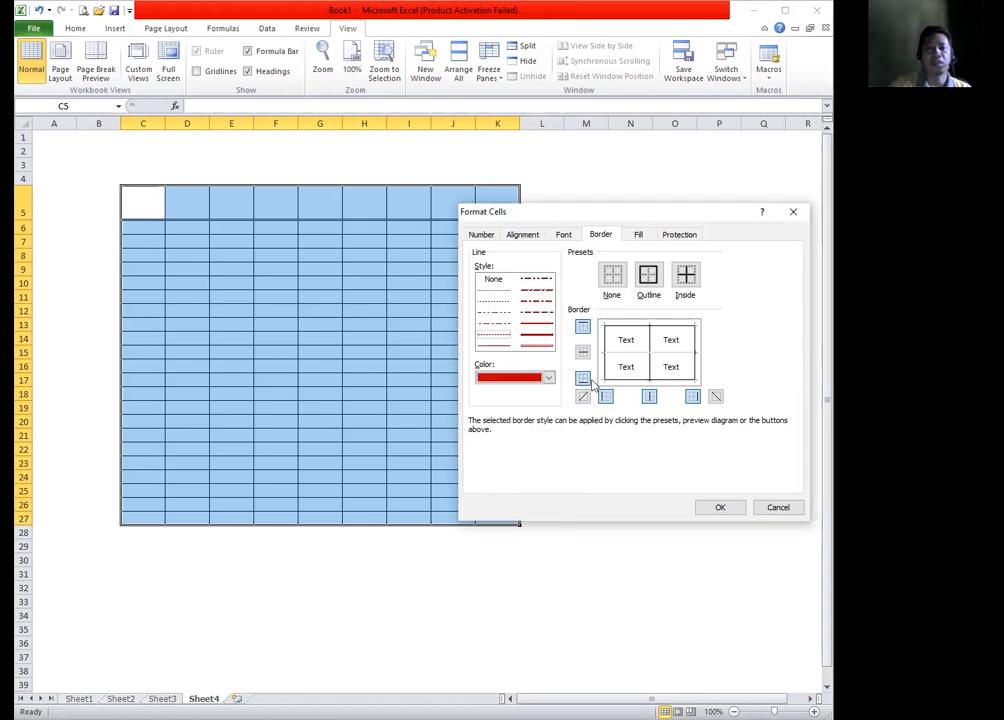
pyautogui.click(582, 352)
pyautogui.click(714, 508)
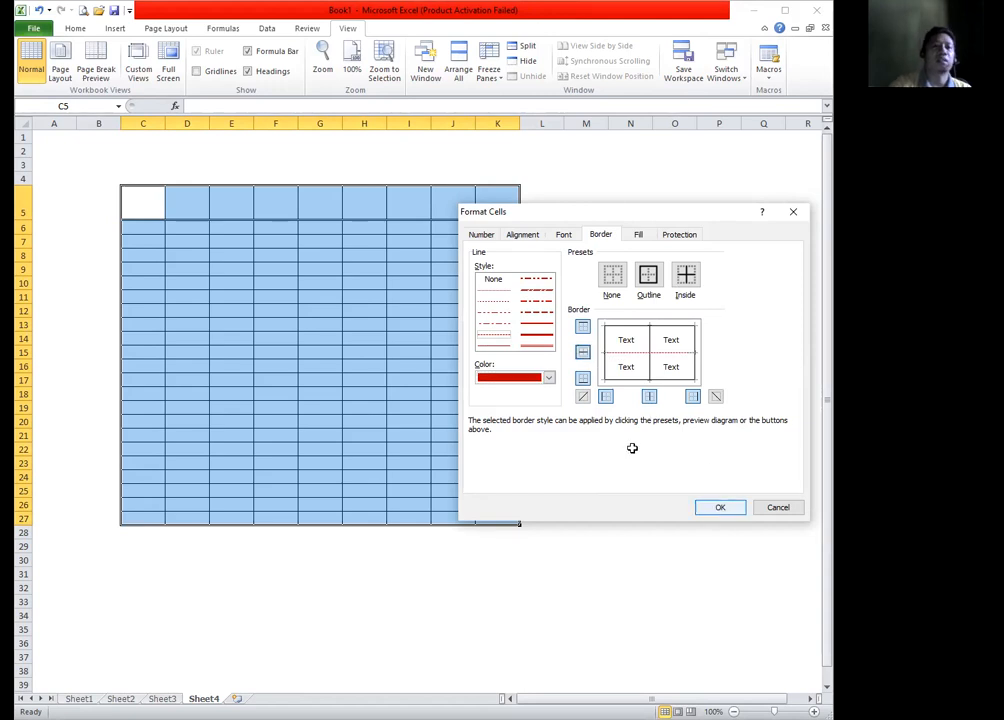
pyautogui.click(631, 447)
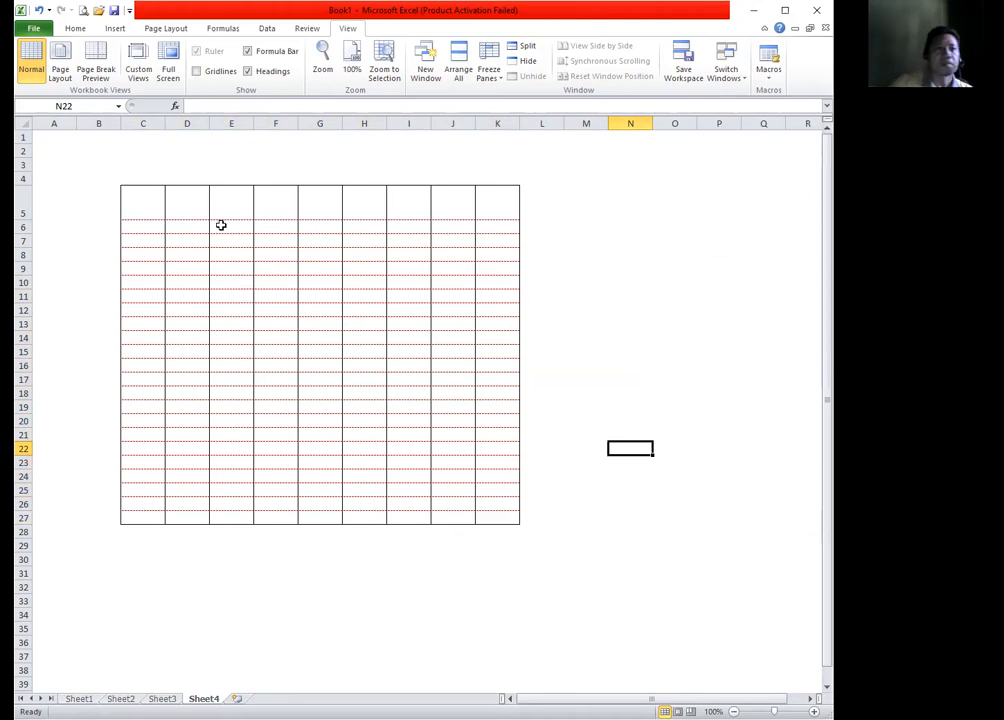
pyautogui.moveTo(150, 205); pyautogui.dragTo(506, 513)
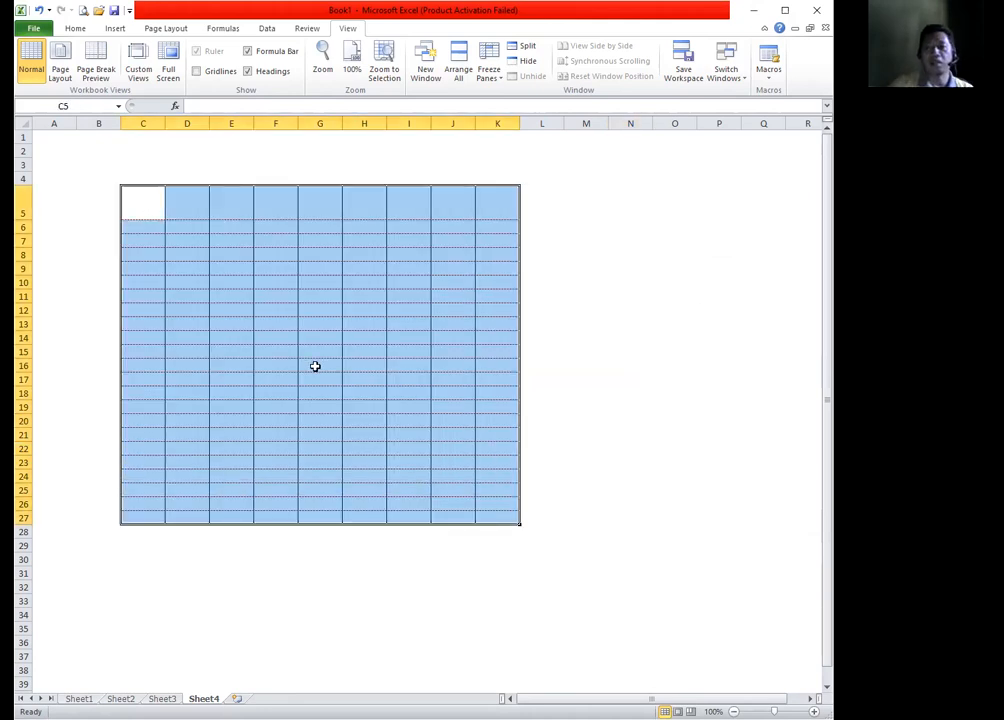
pyautogui.click(510, 281)
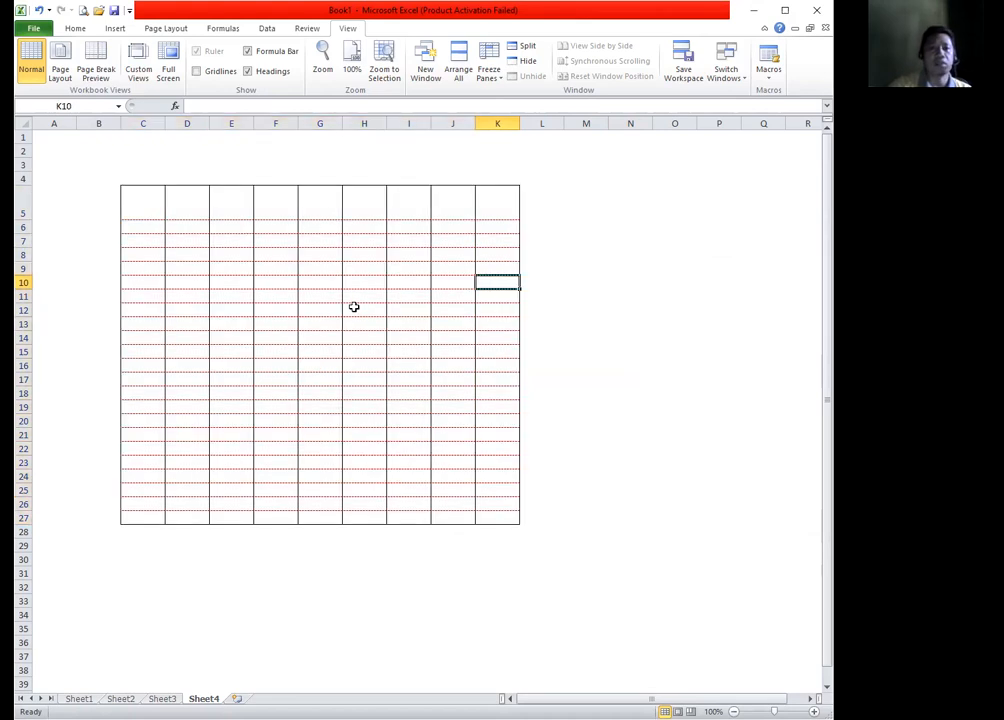
# Rename Sheet1 as Angka
pyautogui.click(163, 699)
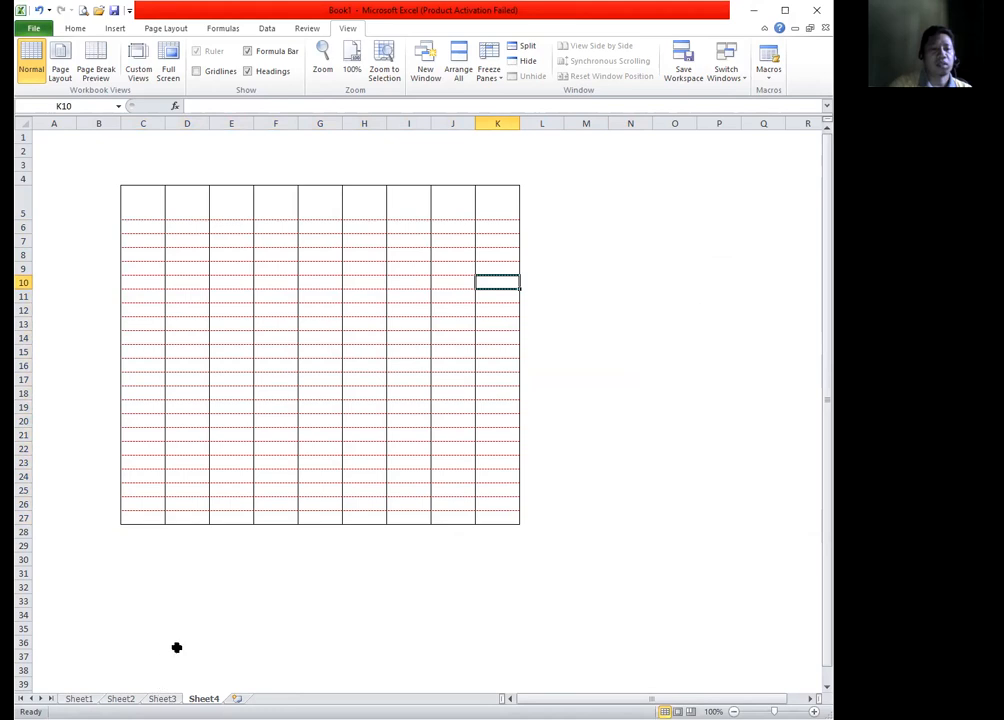
pyautogui.click(111, 701)
pyautogui.click(88, 701)
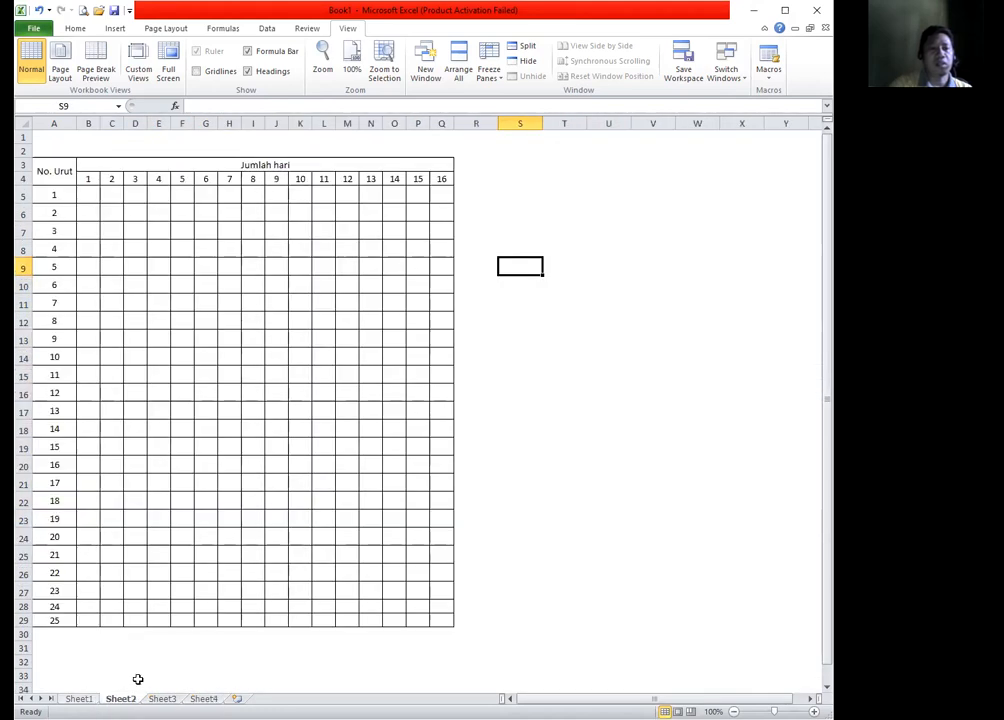
pyautogui.doubleClick(89, 698)
pyautogui.write('A')
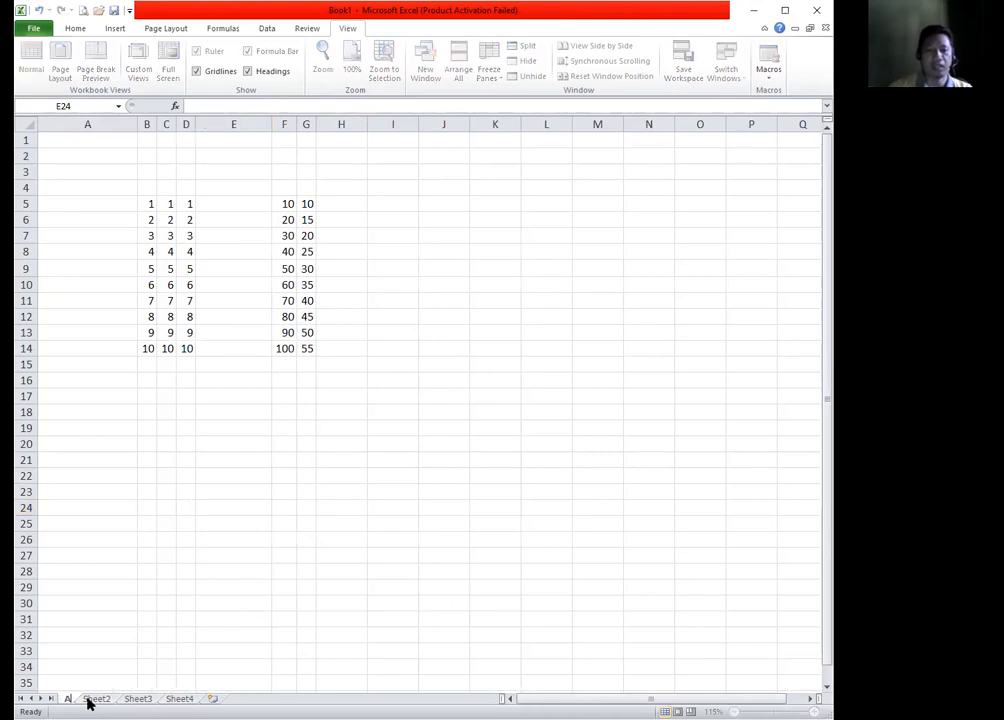
pyautogui.write('ngka')
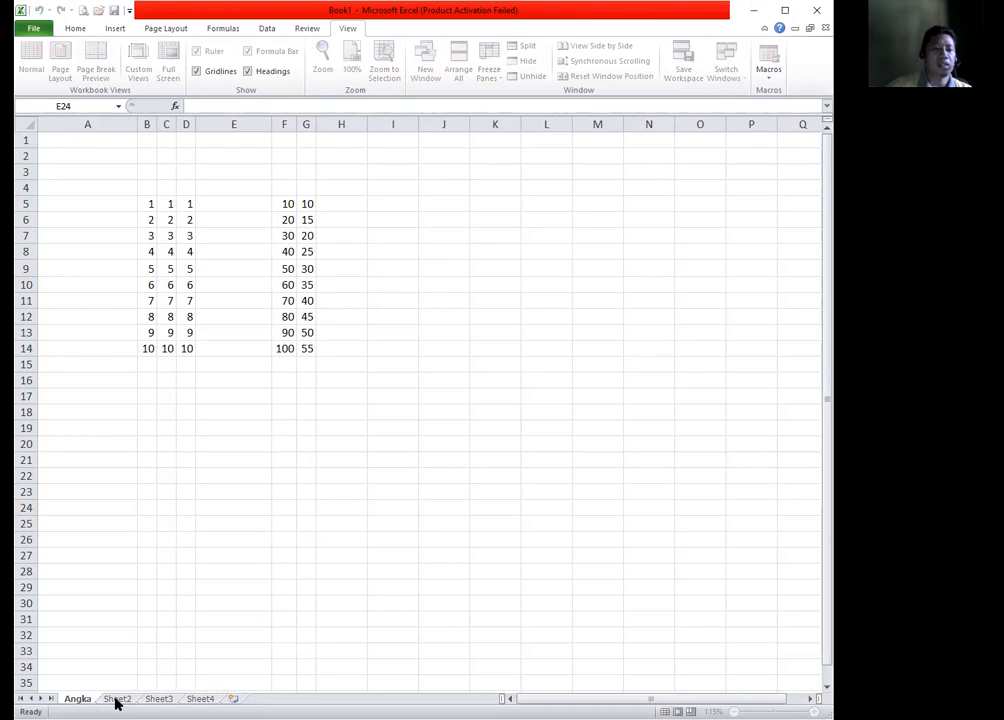
# Rename Sheet2 as Tabel and Sheet3 as Format
pyautogui.click(116, 700)
pyautogui.doubleClick(133, 700)
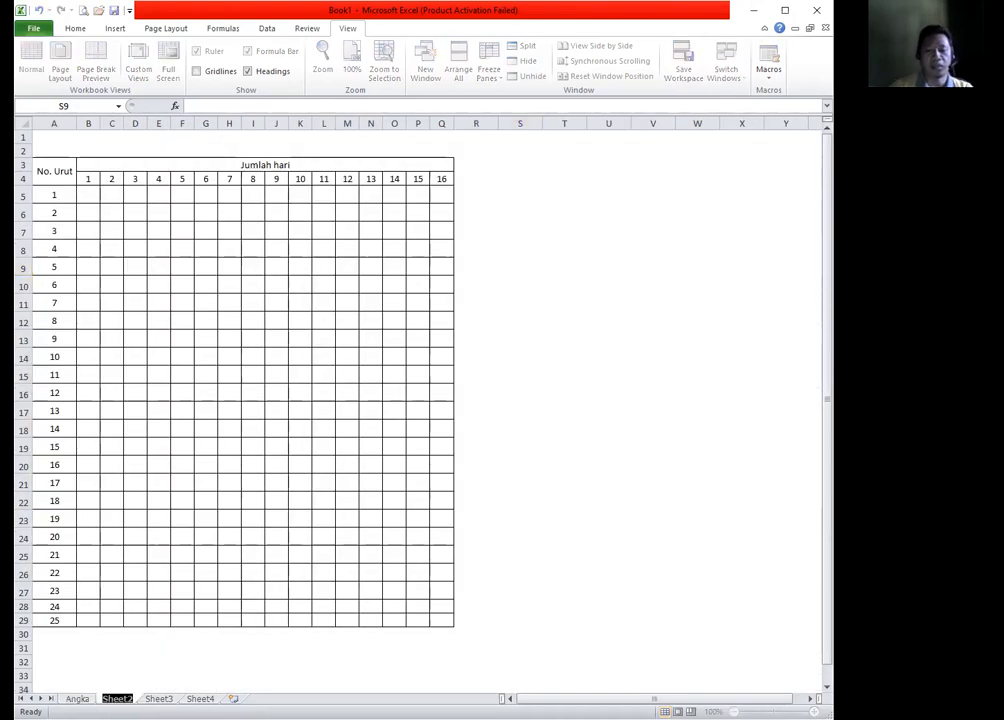
pyautogui.write('Tabel')
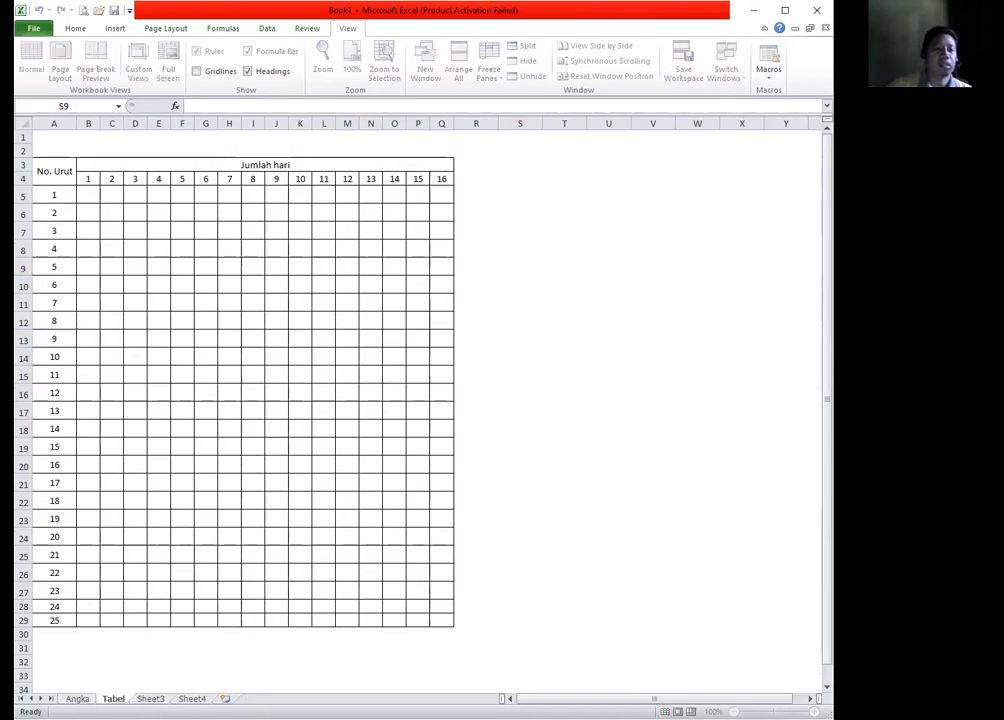
pyautogui.click(151, 699)
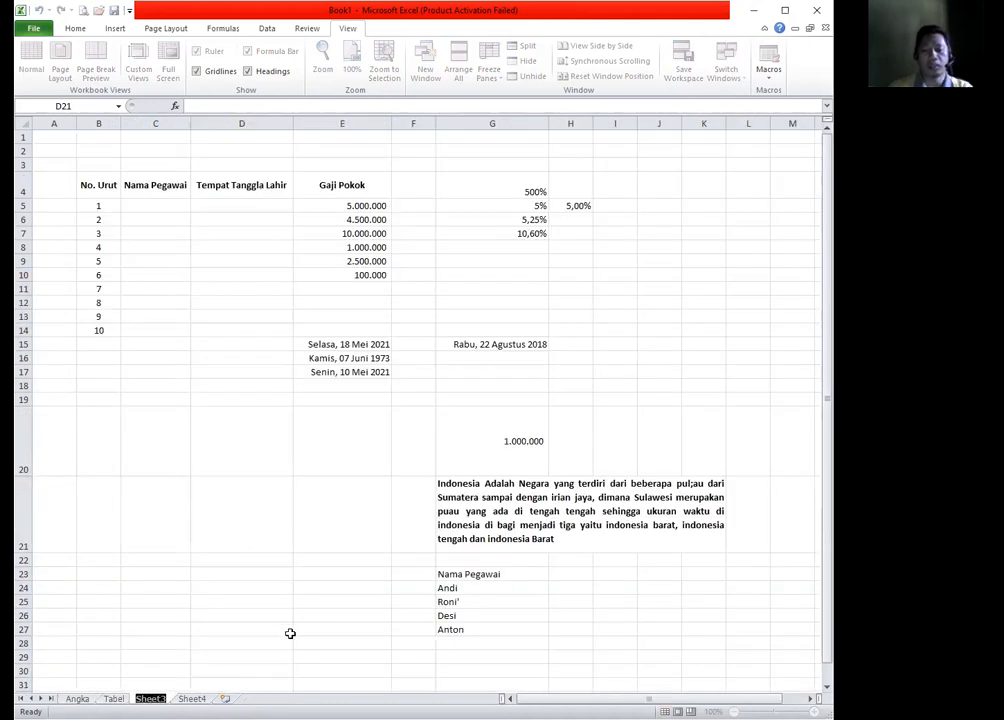
pyautogui.write('Format')
pyautogui.press('Return')
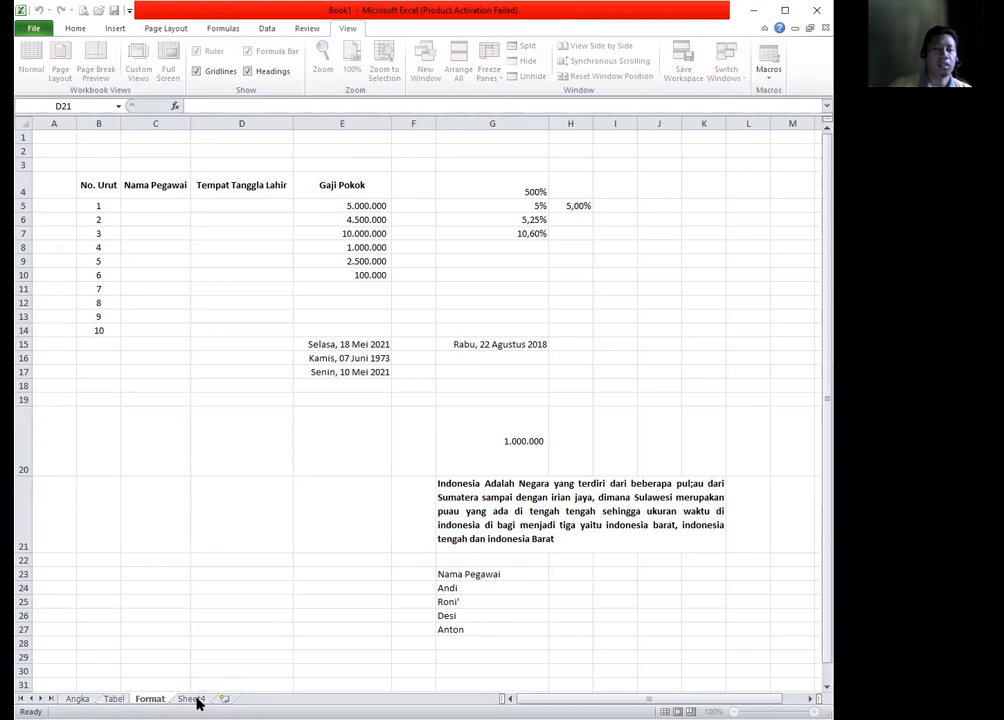
# Rename Sheet4 as Cpntoh Tabel
pyautogui.hotkey('ctrl', 'pagedown')
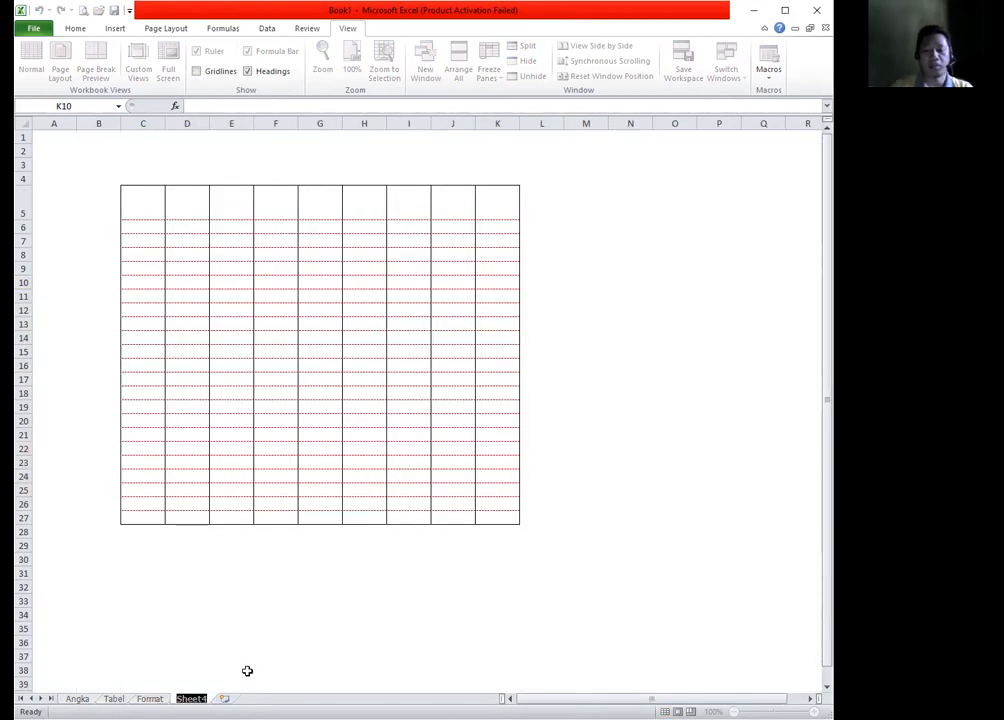
pyautogui.write('c')
pyautogui.write('ont')
pyautogui.write('oh')
pyautogui.write(' Tabl')
pyautogui.press('BackSpace')
pyautogui.write('el')
pyautogui.click(287, 628)
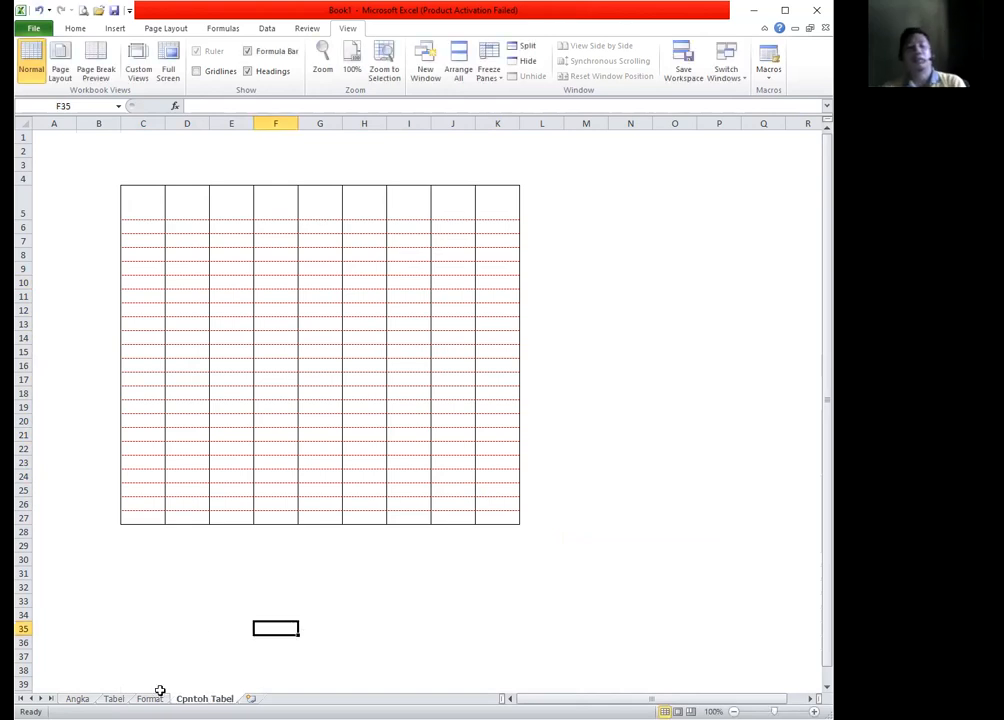
# Set the tab colour of the Format sheet to orange
pyautogui.click(158, 700)
pyautogui.rightClick(158, 703)
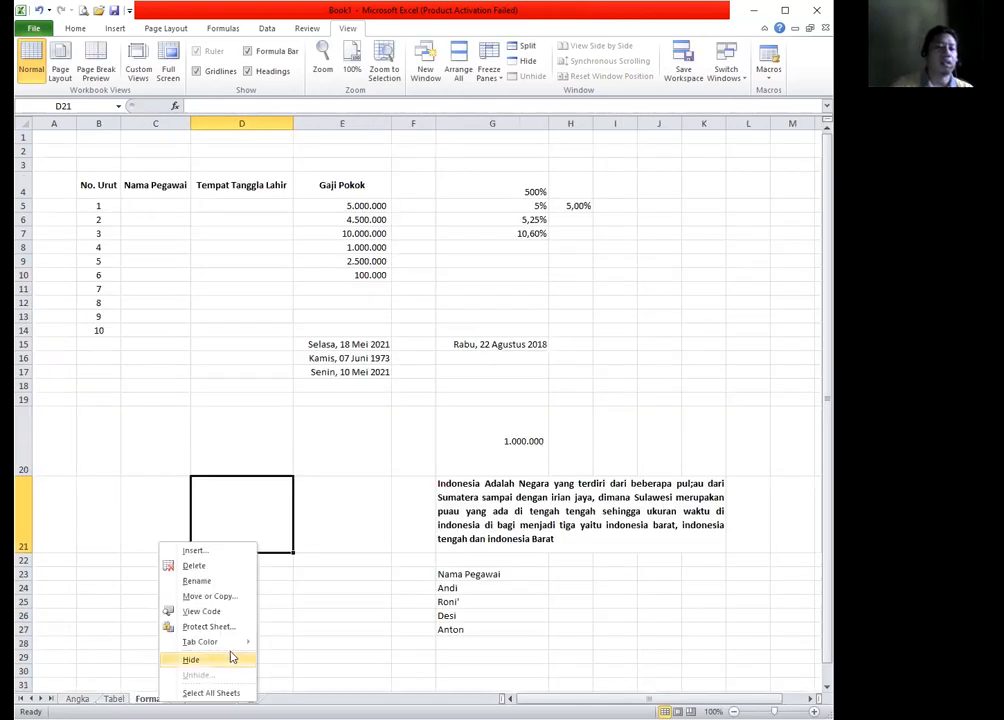
pyautogui.moveTo(232, 641)
pyautogui.click(286, 678)
# Set the tab colour of the Tabel sheet to green, then check the coloured tabs from the Angka sheet
pyautogui.click(111, 700)
pyautogui.rightClick(113, 699)
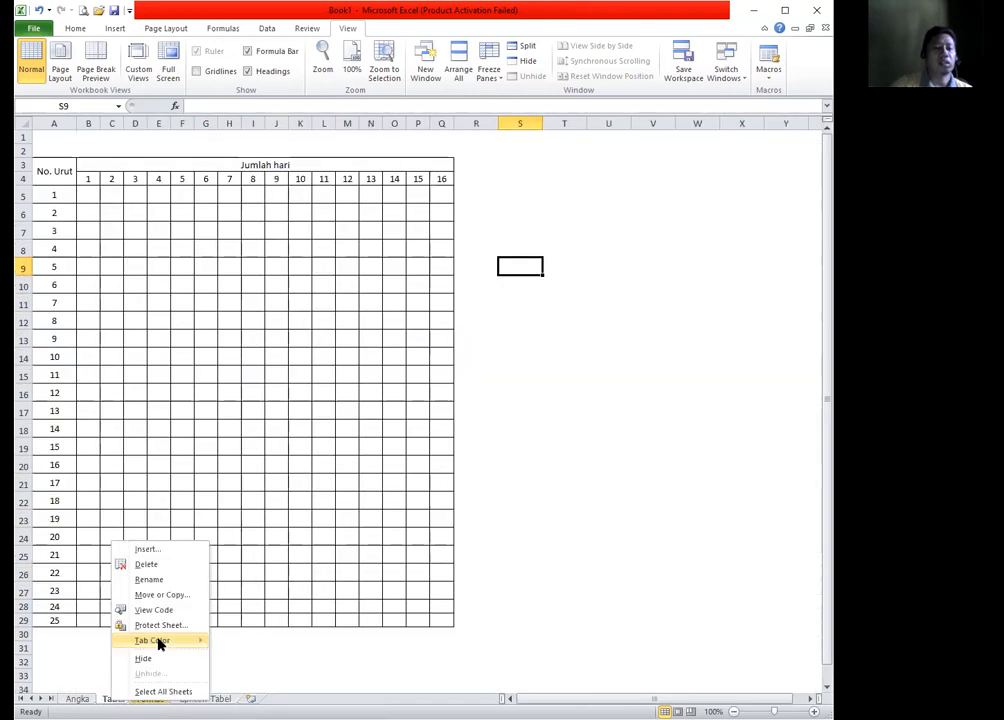
pyautogui.moveTo(158, 643)
pyautogui.click(377, 659)
pyautogui.click(152, 699)
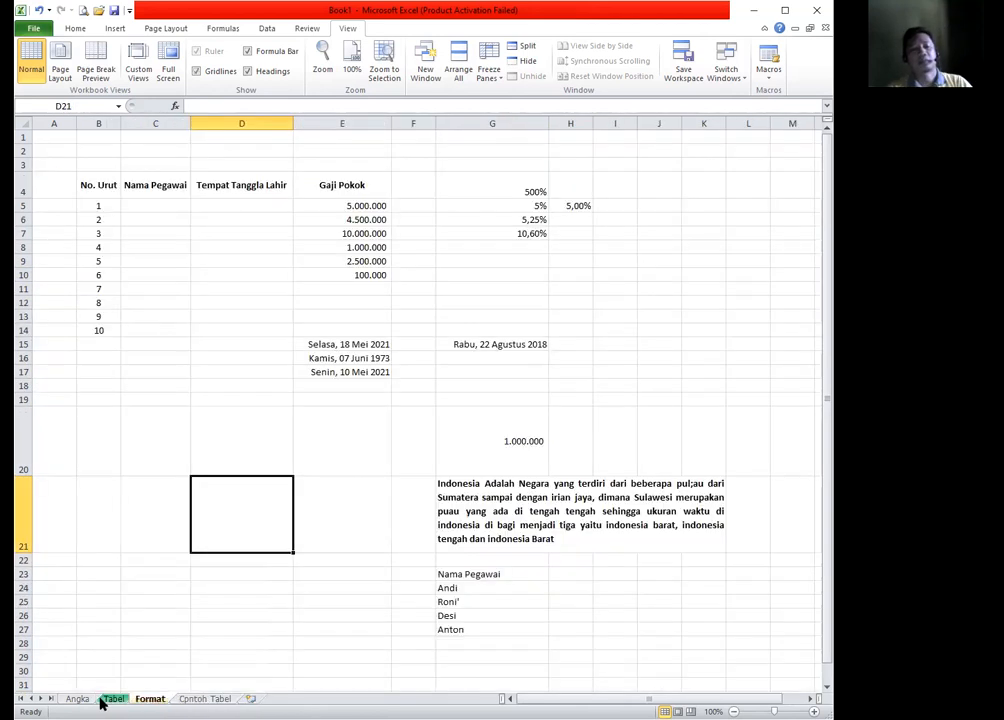
pyautogui.click(104, 701)
pyautogui.click(84, 699)
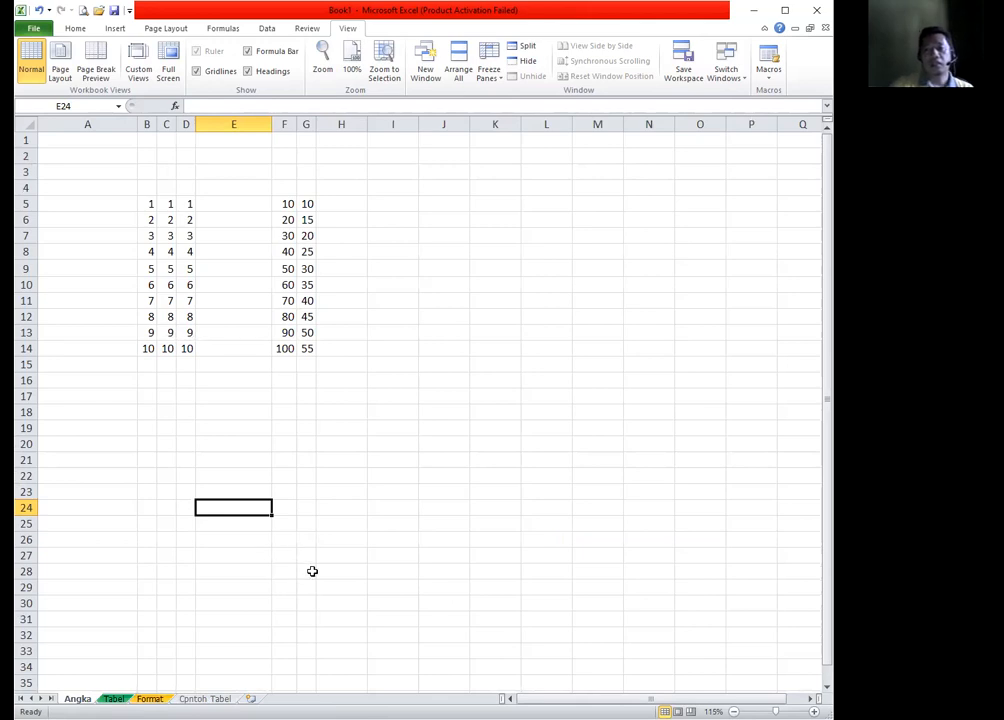
pyautogui.click(388, 432)
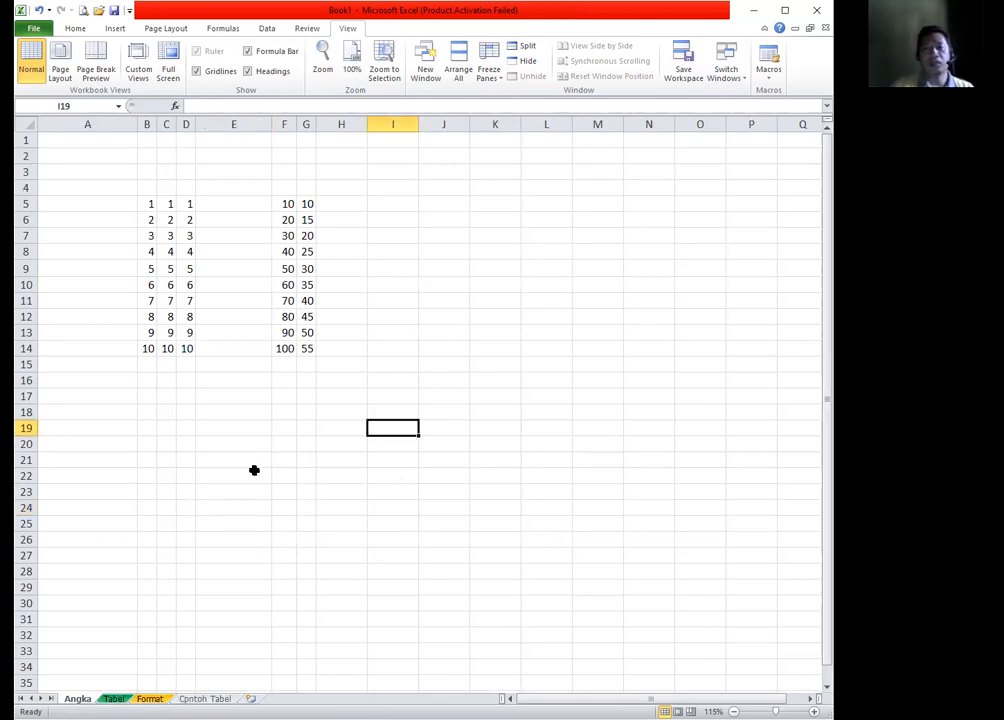
# Open the print preview of the Cpntoh Tabel sheet and set its page orientation to landscape
pyautogui.click(222, 699)
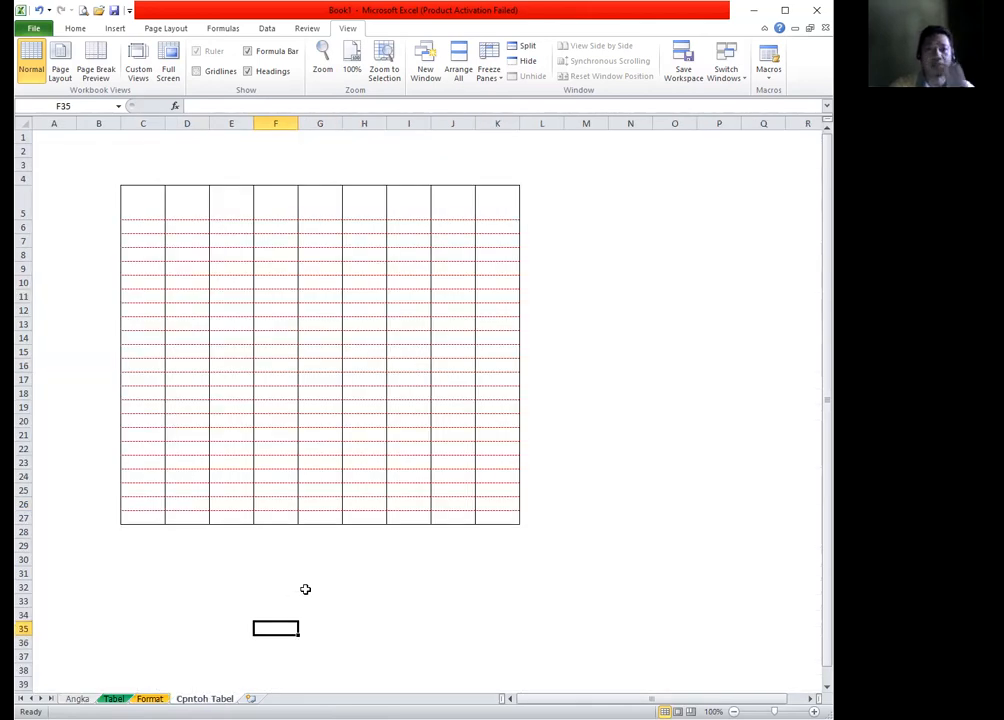
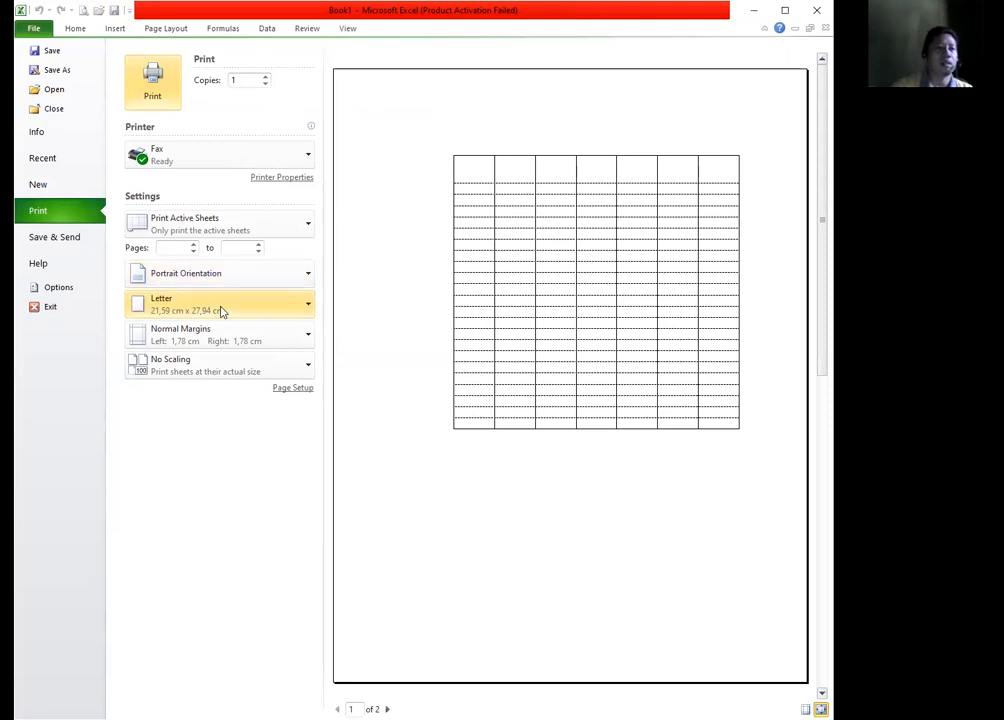
pyautogui.click(294, 390)
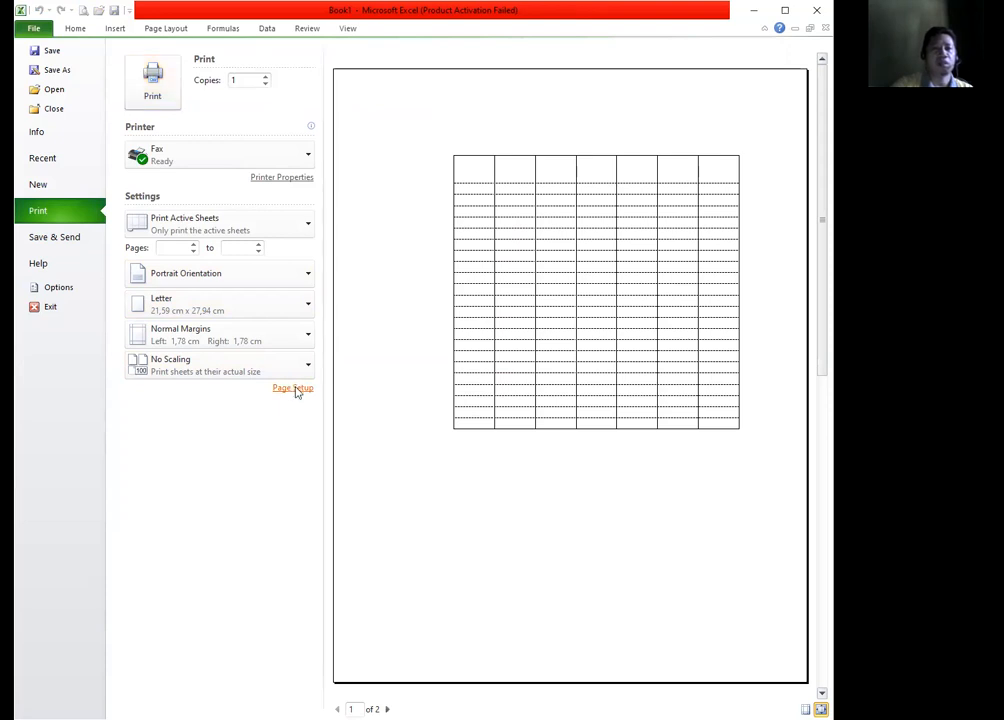
pyautogui.click(656, 271)
pyautogui.click(694, 504)
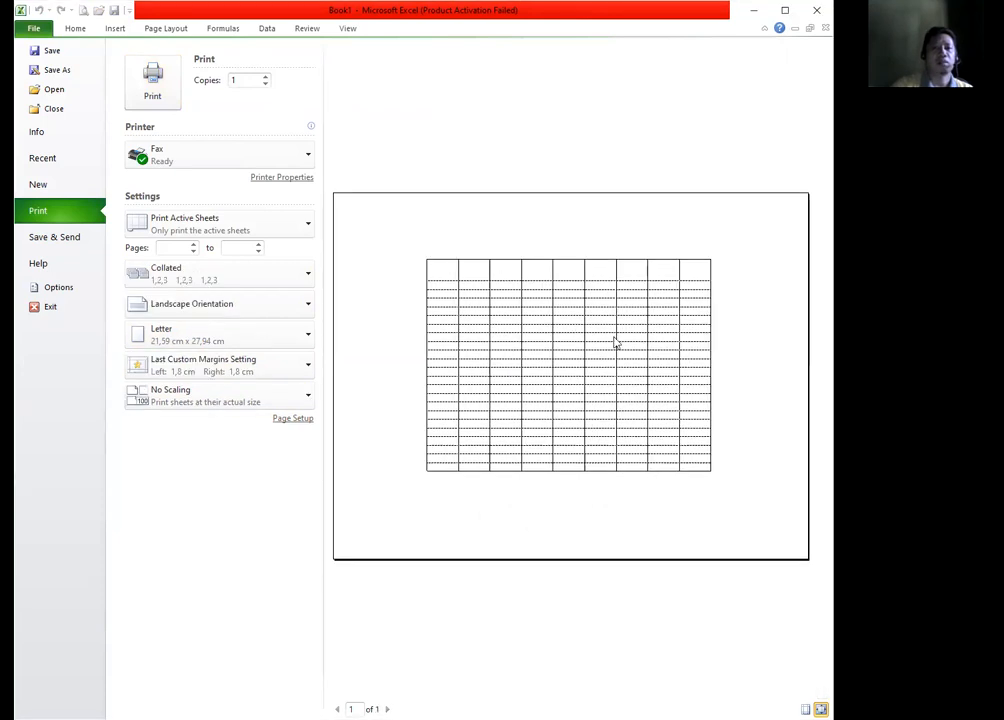
# Set the page orientation back to portrait in Page Setup
pyautogui.click(290, 418)
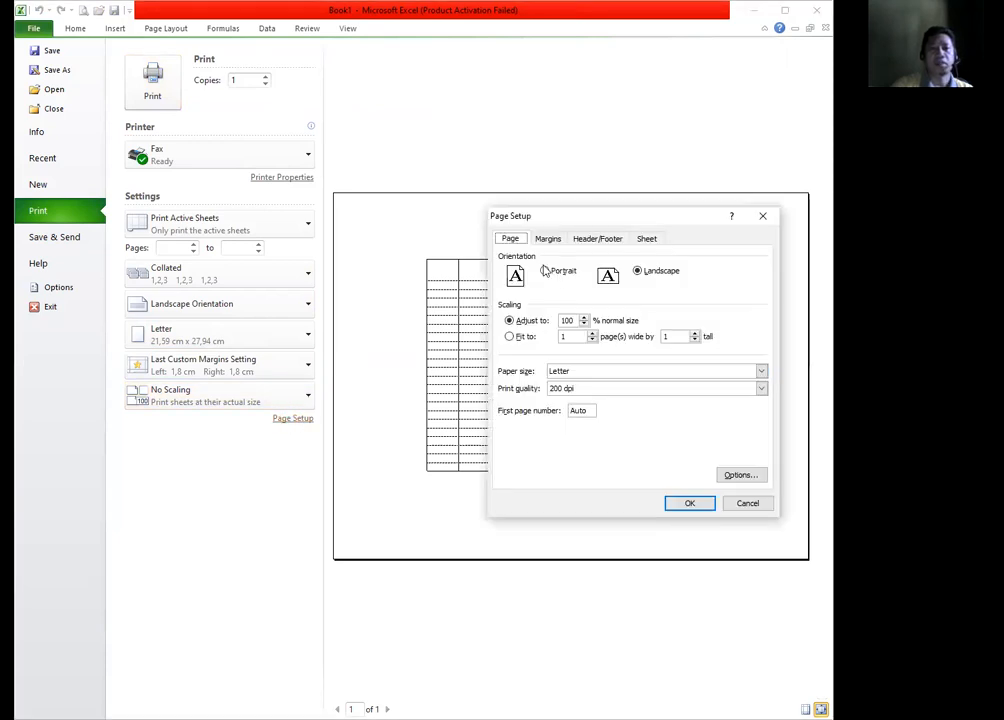
pyautogui.click(545, 271)
pyautogui.click(692, 505)
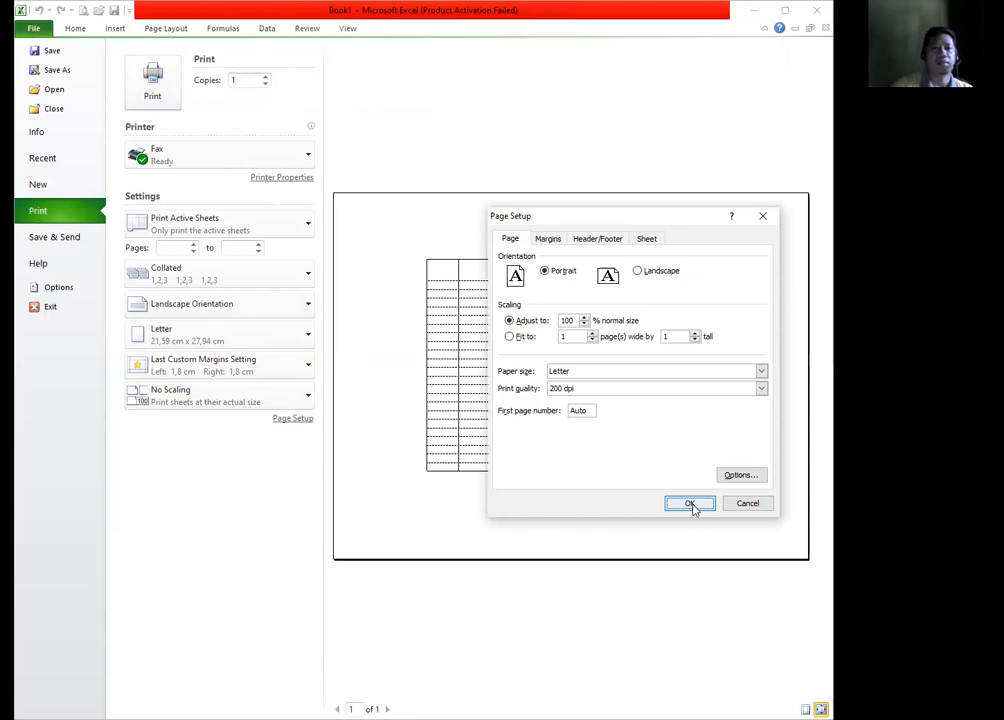
# Centre the printed table horizontally on the page in Page Setup
pyautogui.click(293, 419)
pyautogui.click(547, 238)
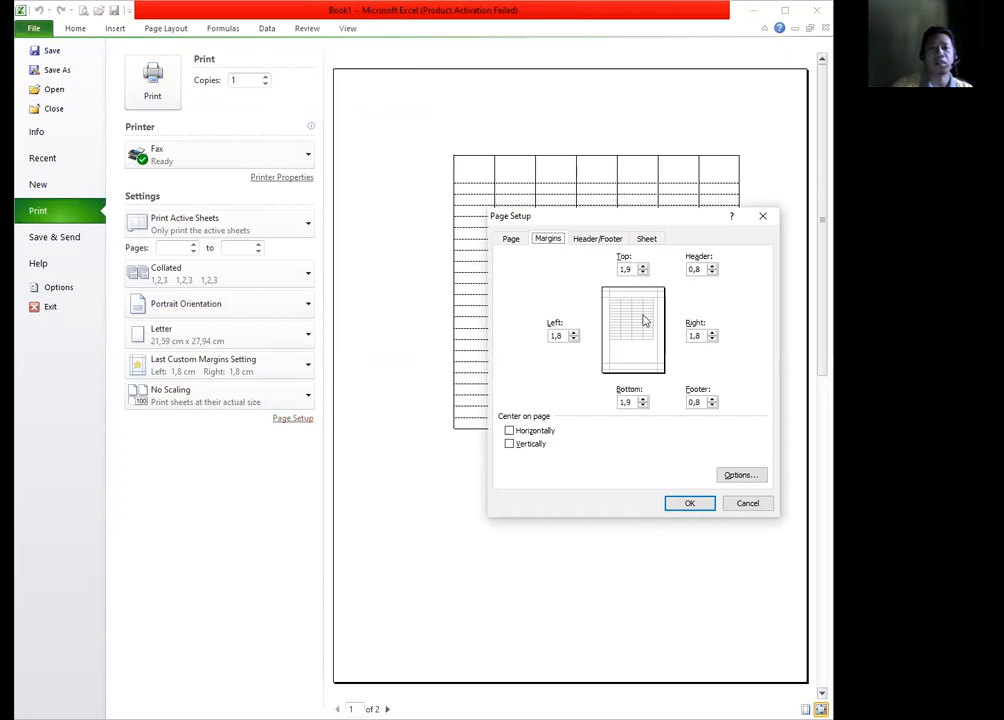
pyautogui.click(510, 431)
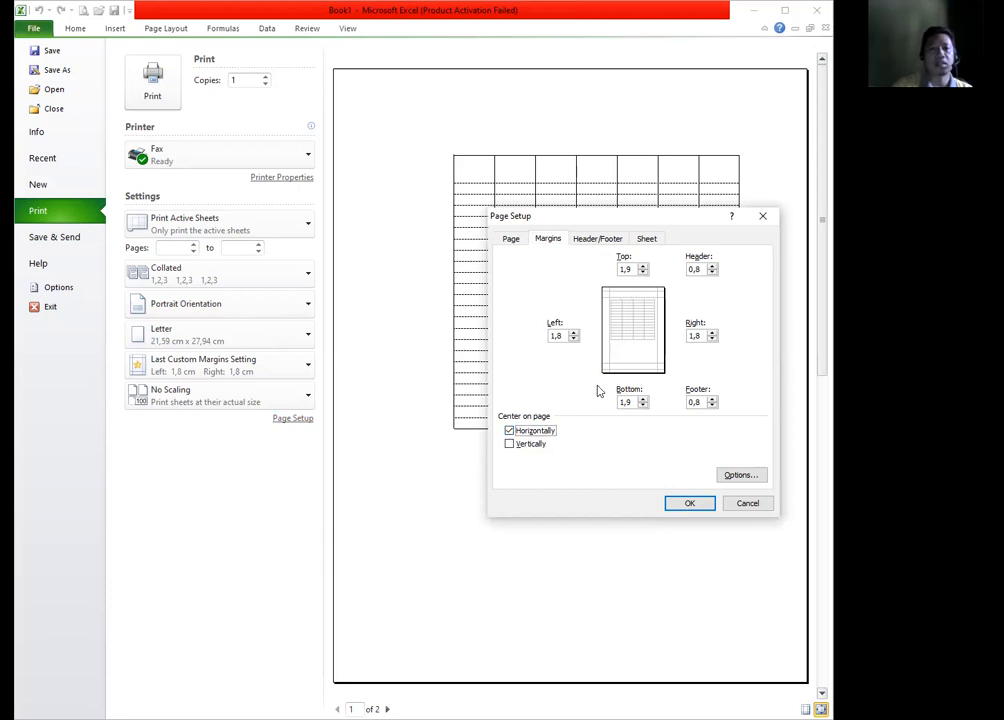
pyautogui.press('Return')
# Turn off horizontal centring and centre the printed table vertically on the page instead
pyautogui.click(303, 418)
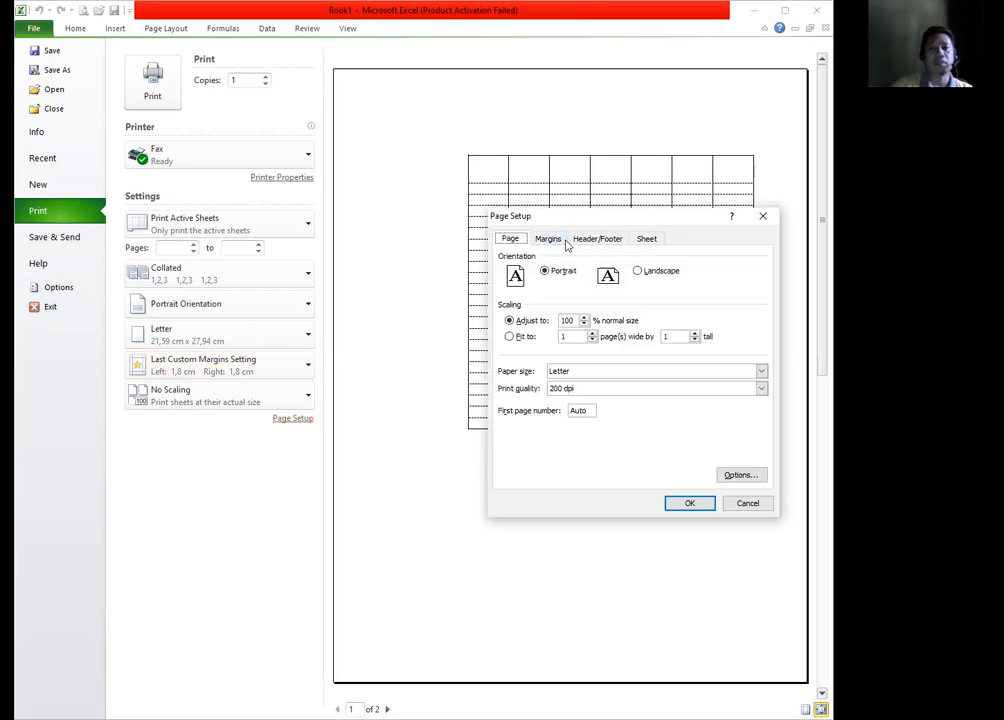
pyautogui.click(548, 240)
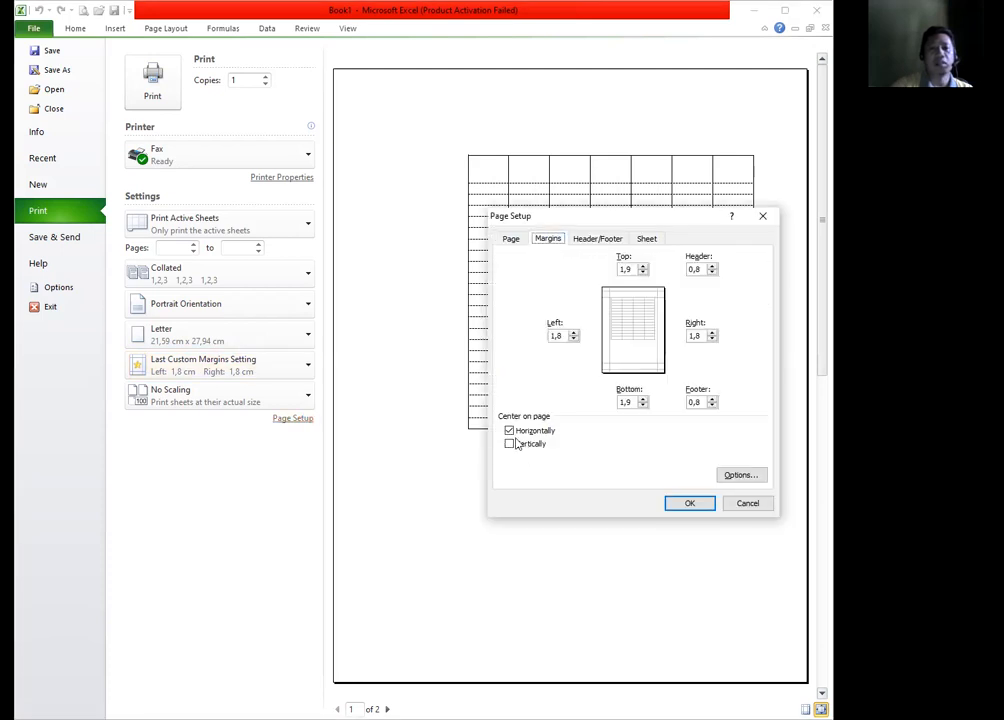
pyautogui.click(510, 431)
pyautogui.click(510, 444)
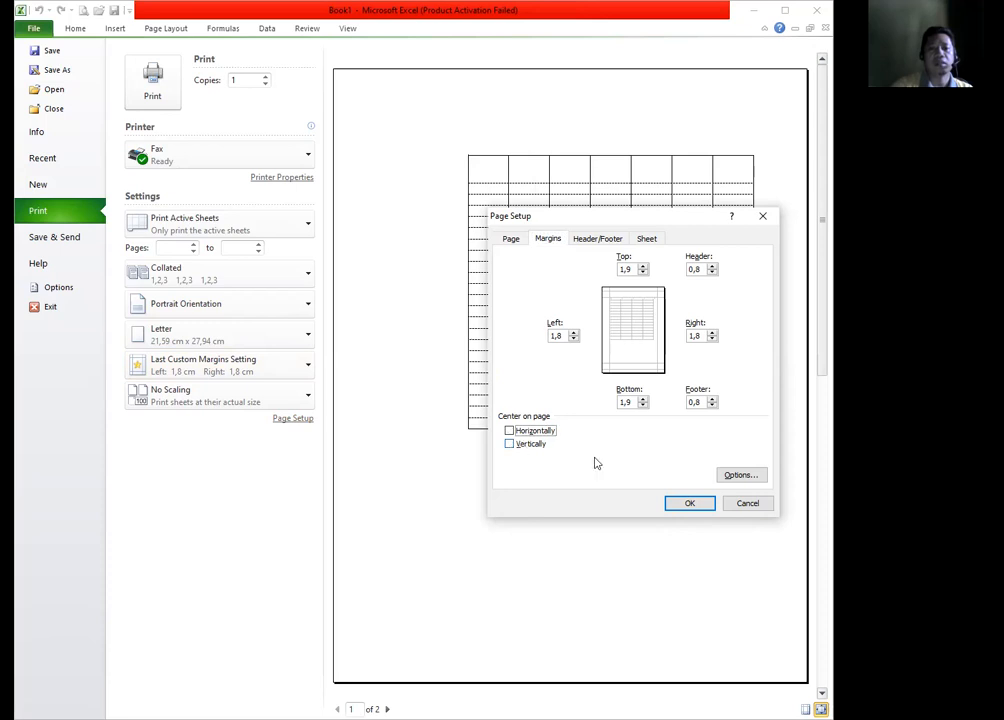
pyautogui.click(688, 503)
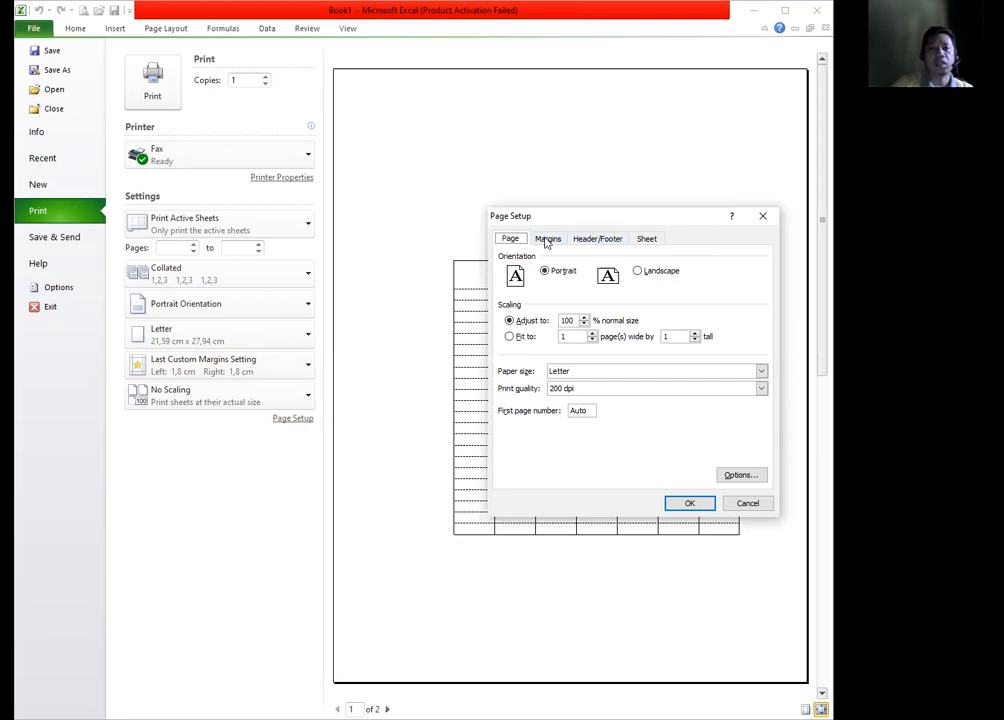
# Choose the preset footer "Page 1 of ?" for the printed page in Page Setup
pyautogui.click(549, 243)
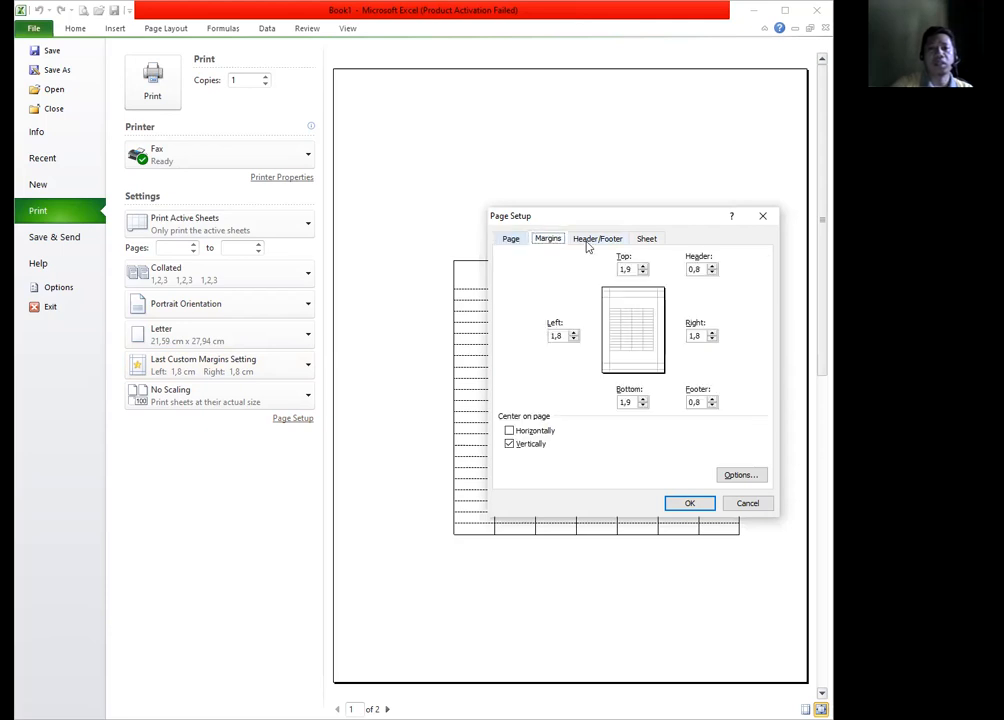
pyautogui.click(590, 241)
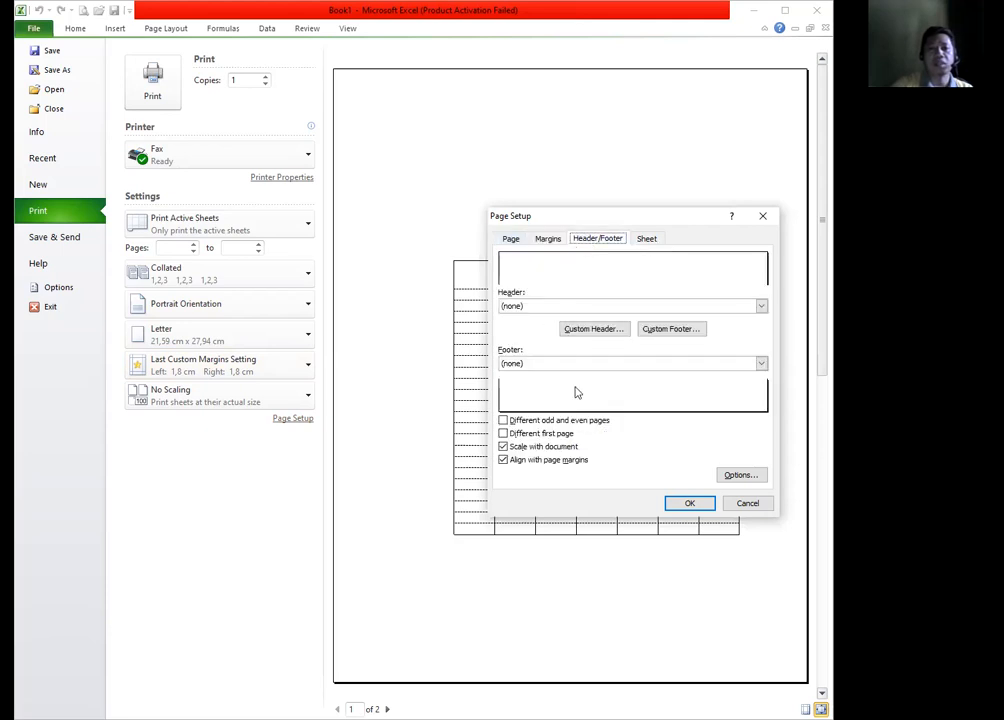
pyautogui.click(758, 366)
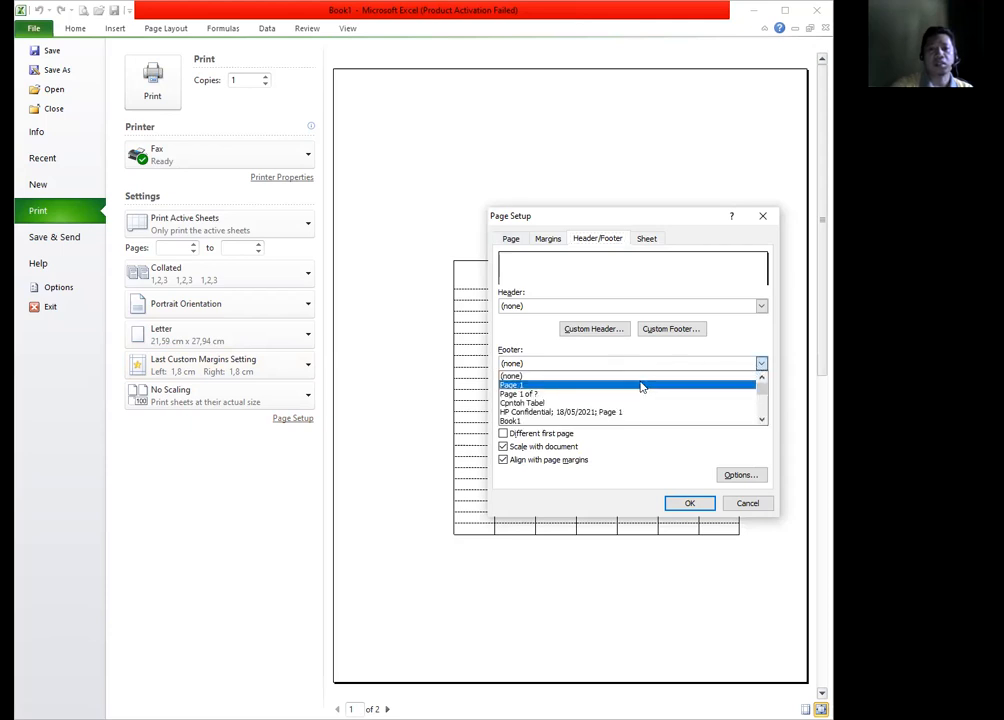
pyautogui.click(641, 386)
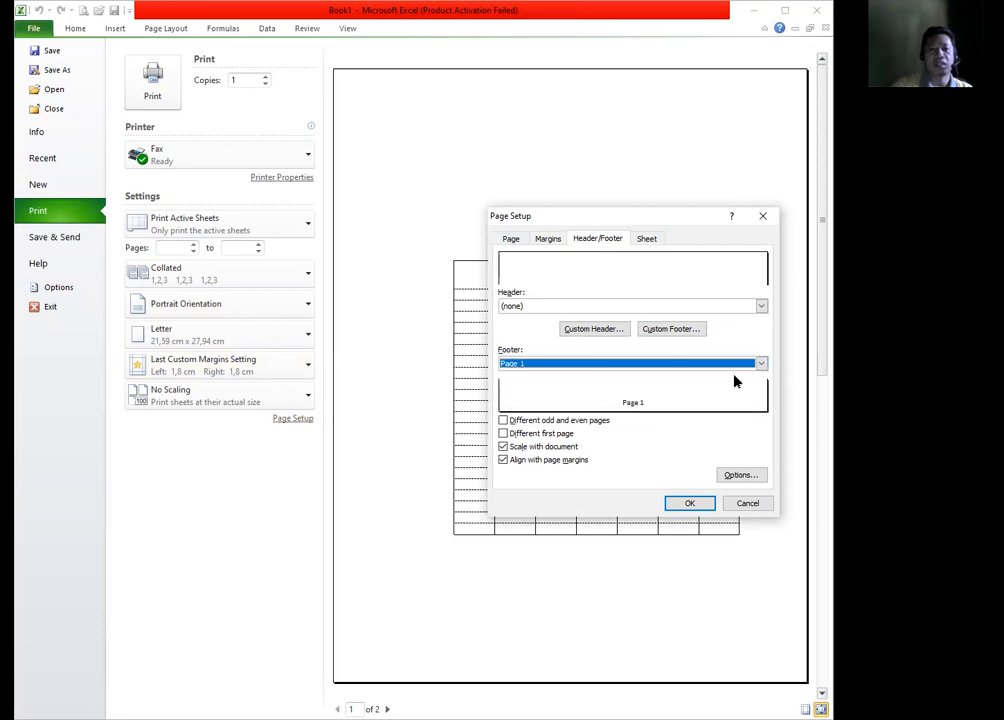
pyautogui.click(760, 364)
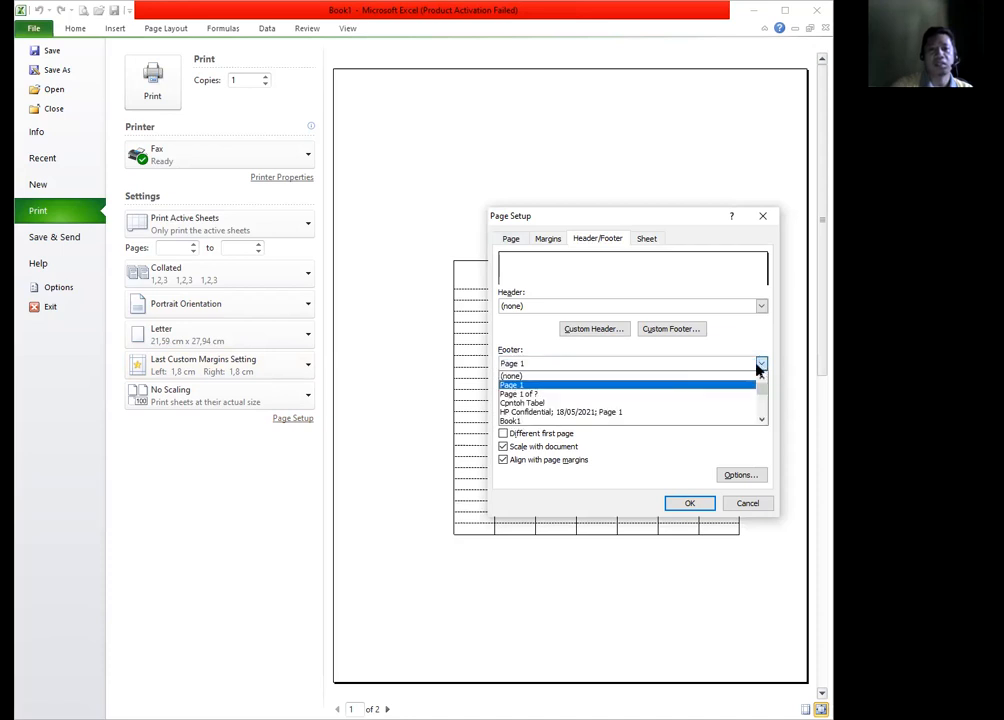
pyautogui.click(570, 395)
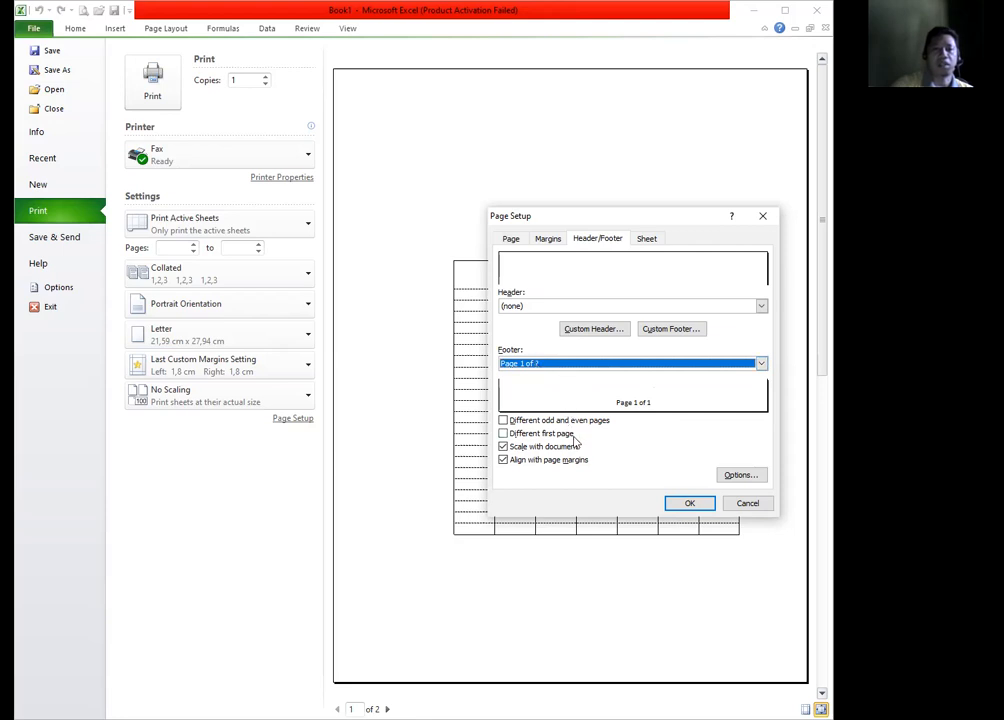
# Customise the footer by adding the text "Halaman :" to its left section
pyautogui.click(672, 330)
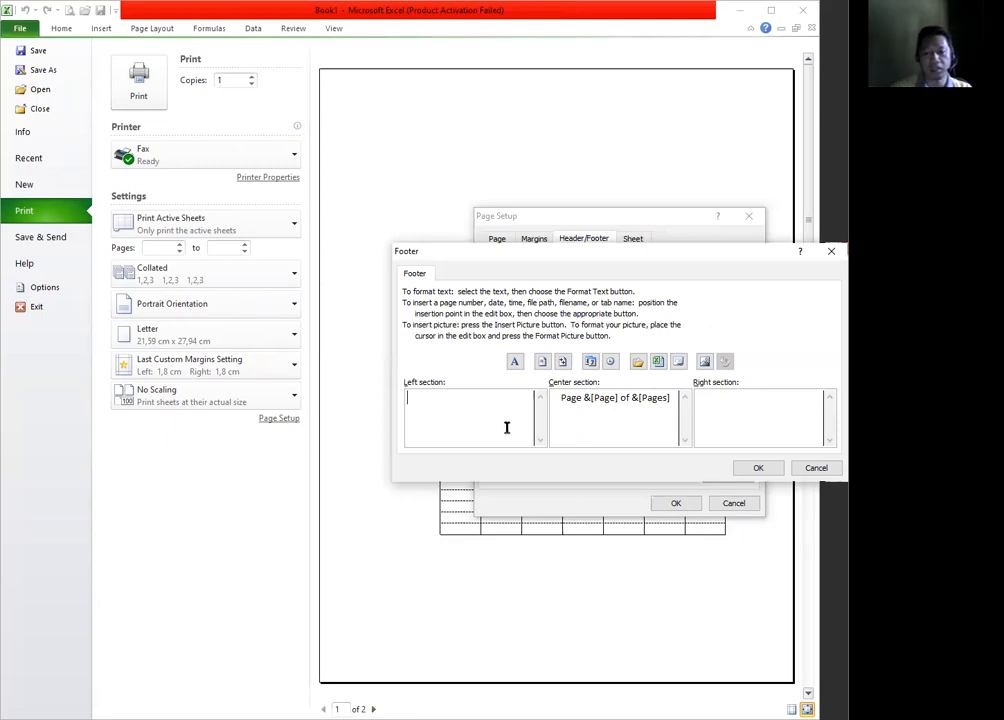
pyautogui.write('Hakla')
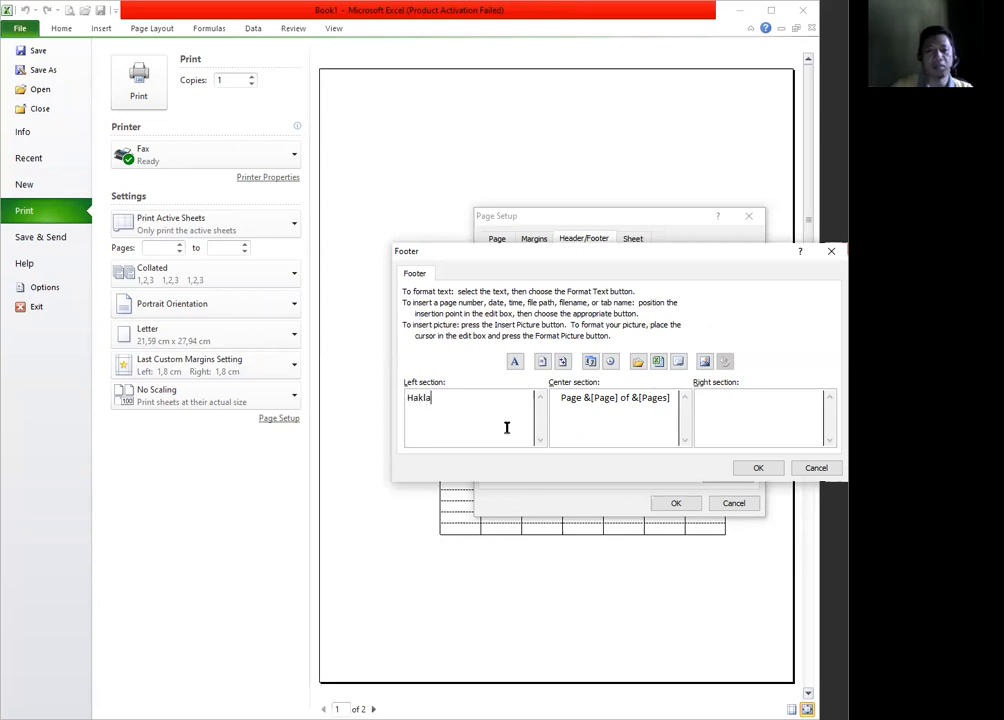
pyautogui.write('aman :')
pyautogui.click(753, 467)
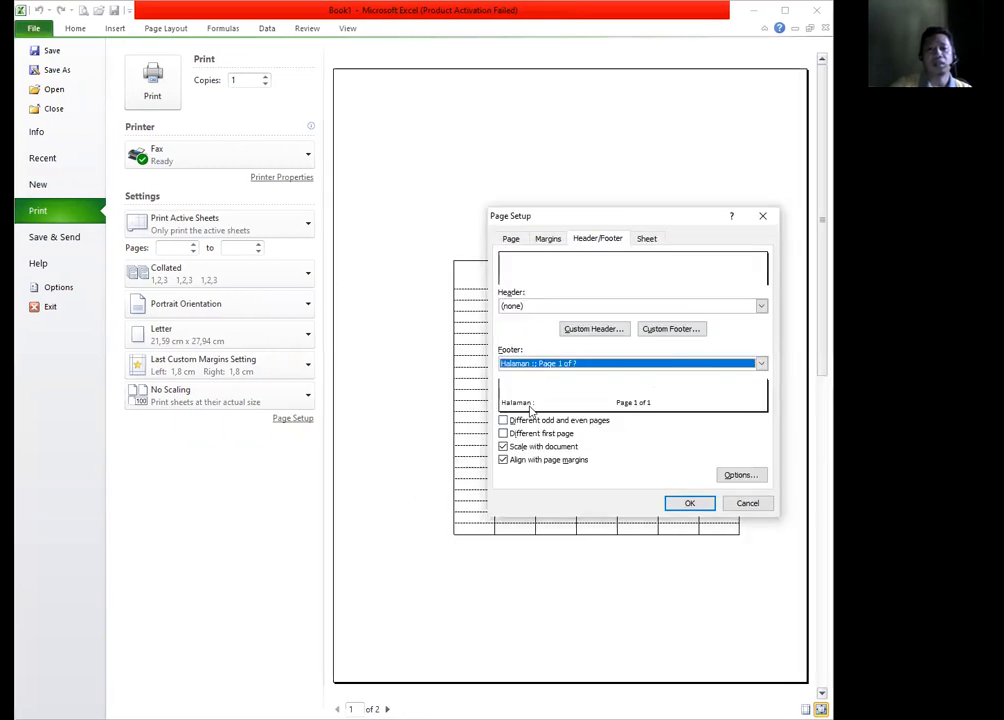
# Replace the custom footer's left-section text with the time field and insert the date field in its right section
pyautogui.click(675, 331)
pyautogui.press('BackSpace')
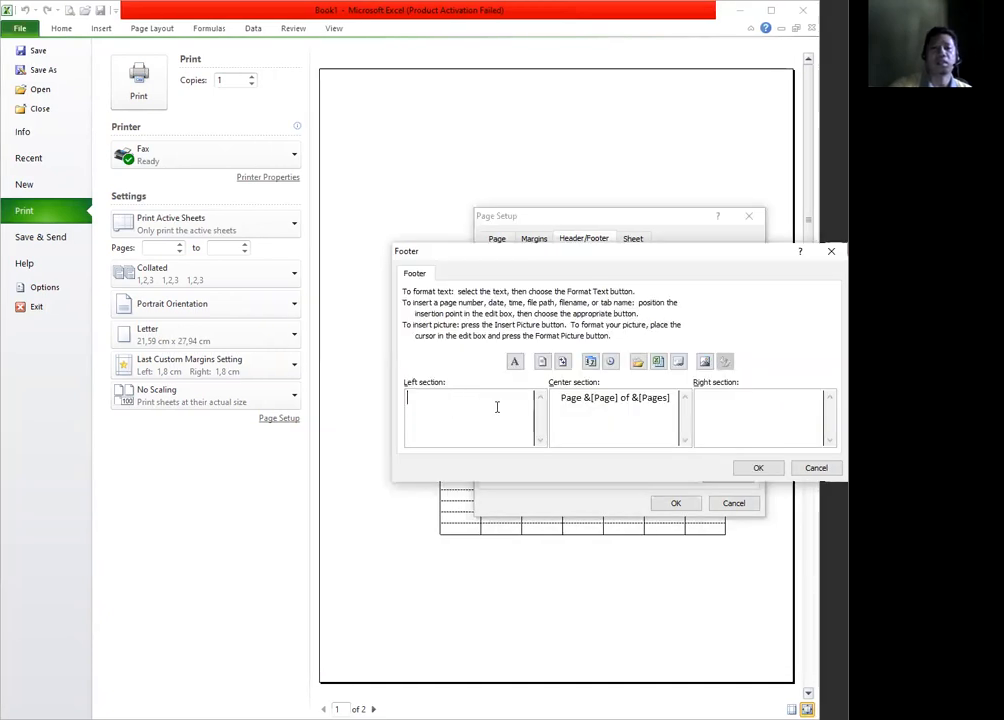
pyautogui.click(610, 362)
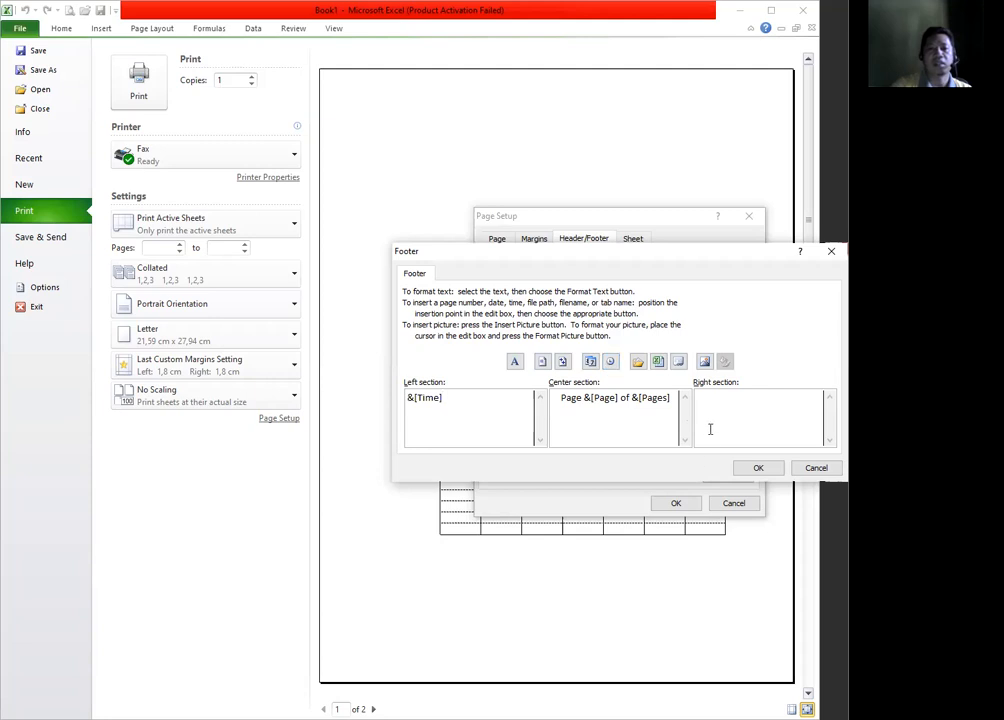
pyautogui.click(734, 404)
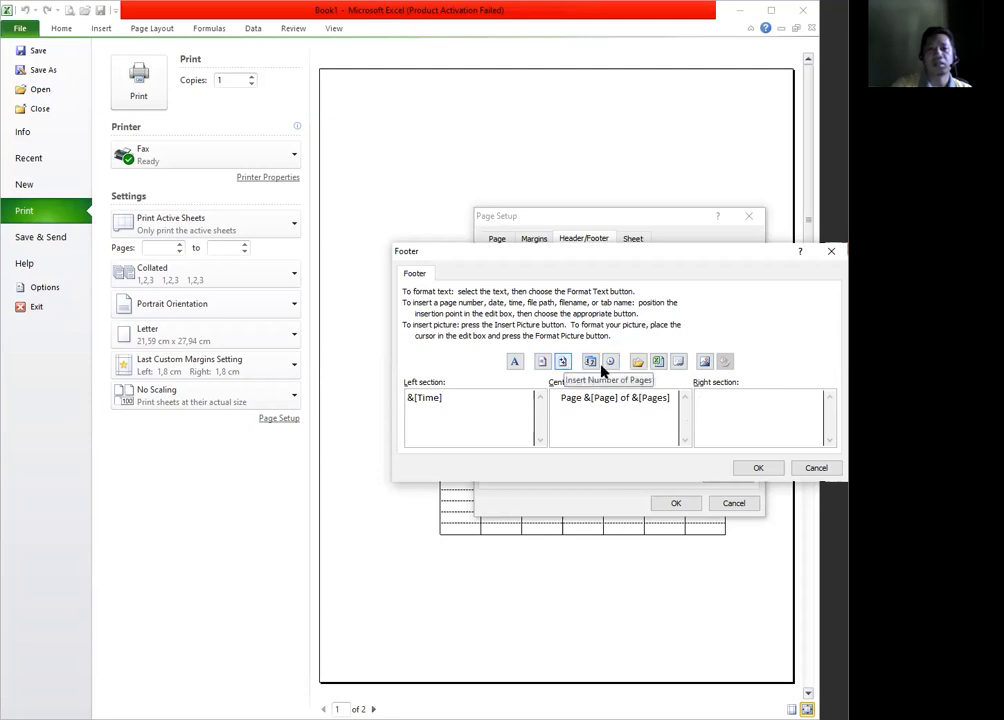
pyautogui.click(752, 468)
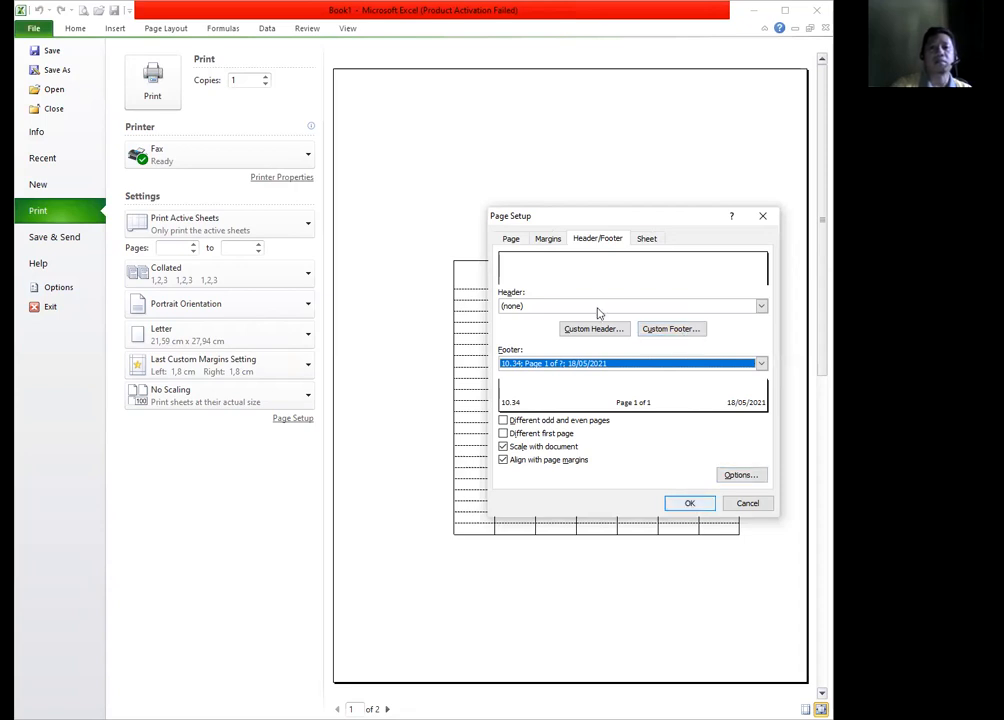
# Look through the sheet, margin, page and footer settings in Page Setup and discard the footer changes
pyautogui.click(640, 241)
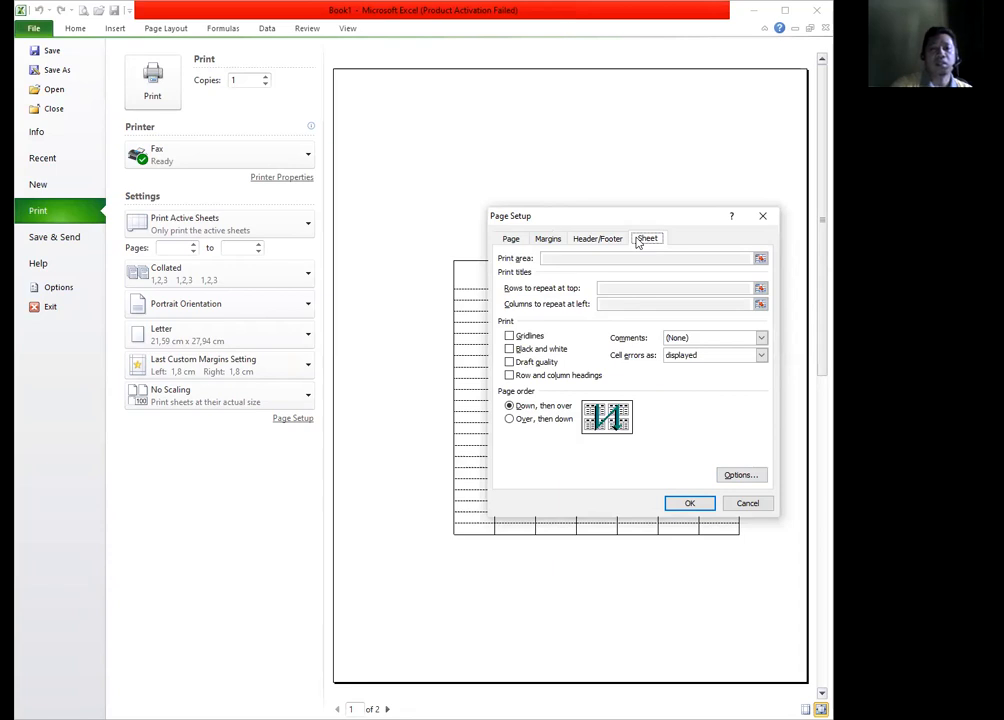
pyautogui.click(547, 240)
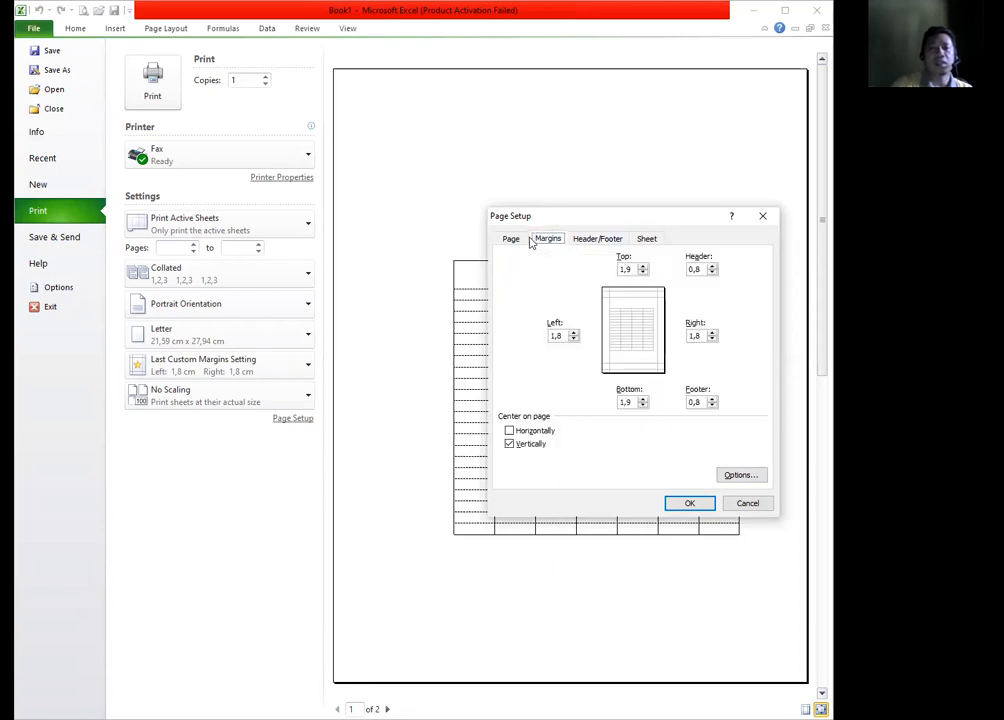
pyautogui.click(511, 240)
pyautogui.click(592, 240)
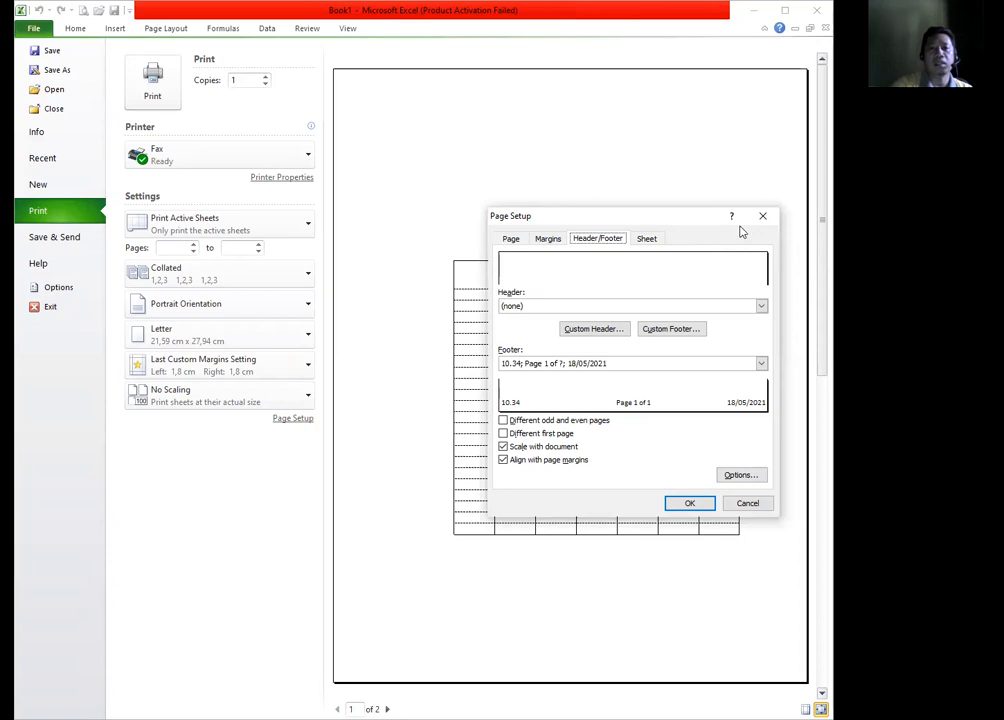
pyautogui.click(748, 504)
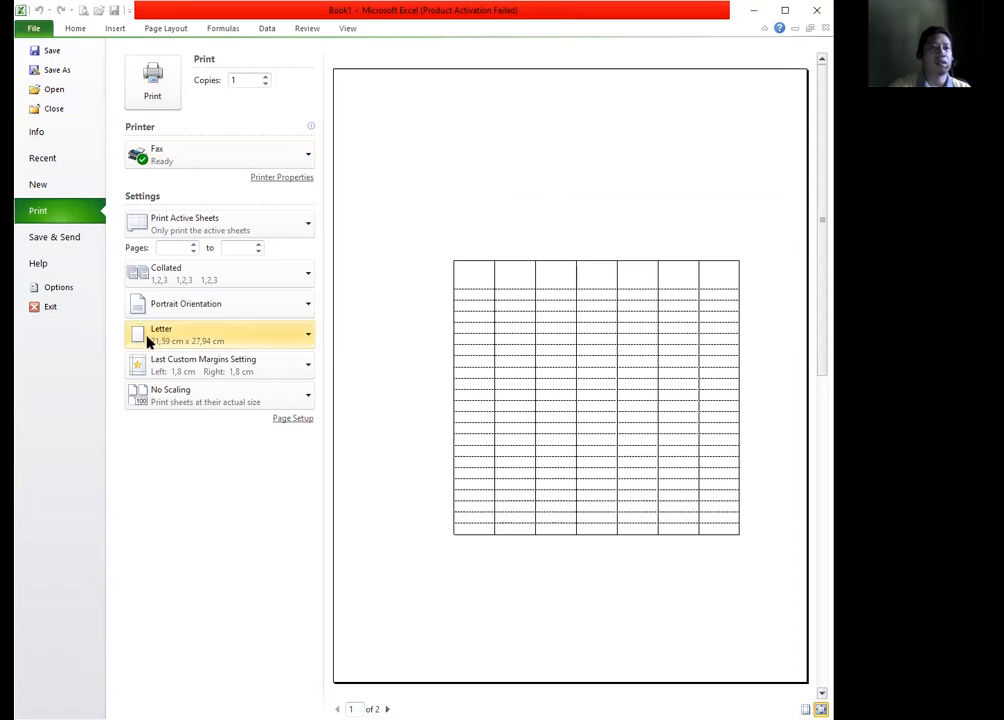
# Return to the worksheet and copy the table C5:K27 to the adjoining area starting at cell L5
pyautogui.click(75, 28)
pyautogui.click(476, 375)
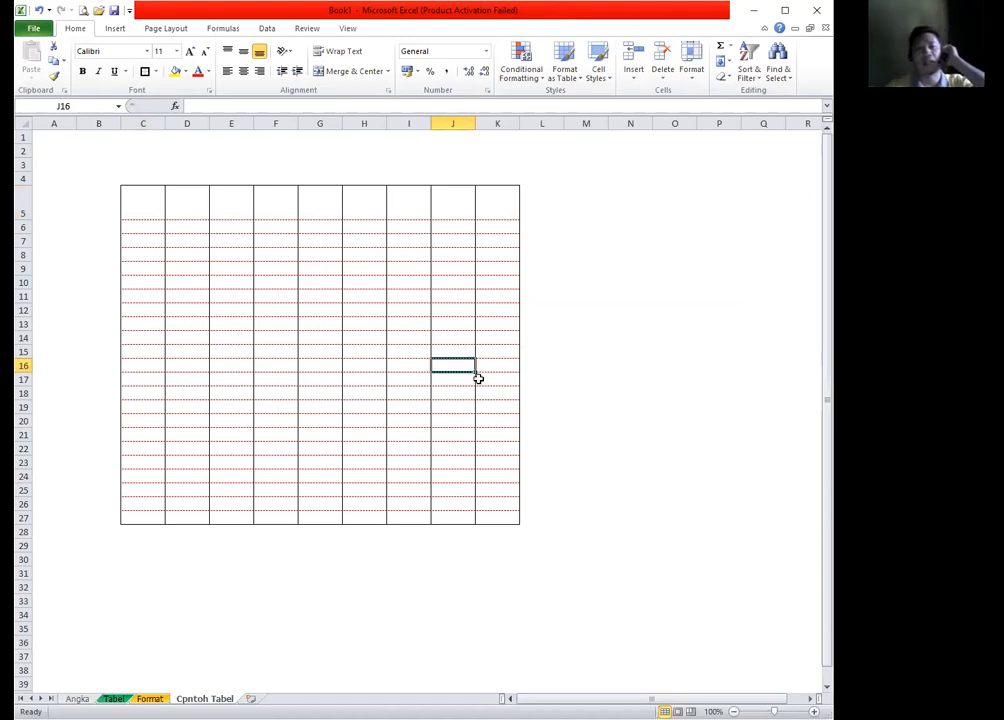
pyautogui.moveTo(130, 195); pyautogui.dragTo(542, 520)
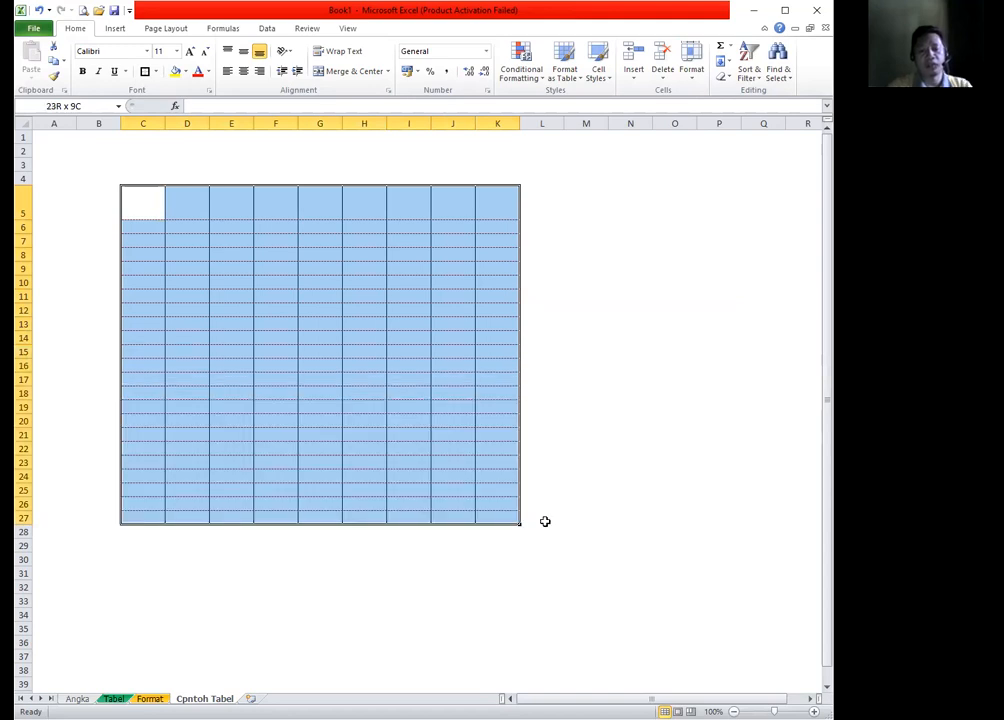
pyautogui.hotkey('ctrl', 'c')
pyautogui.click(543, 196)
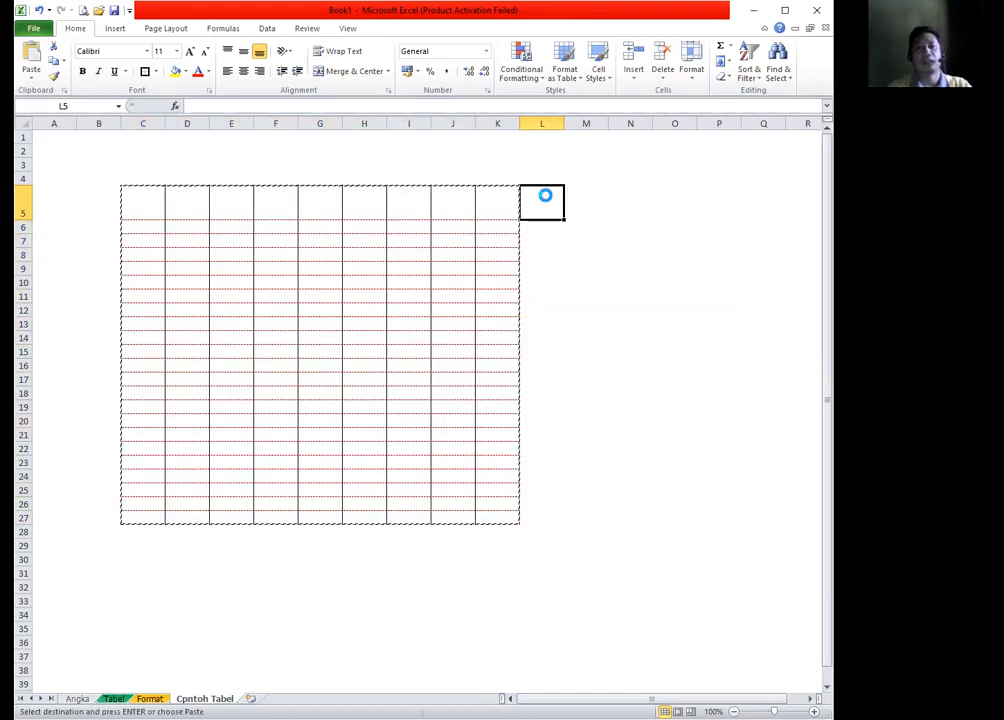
pyautogui.hotkey('ctrl', 'v')
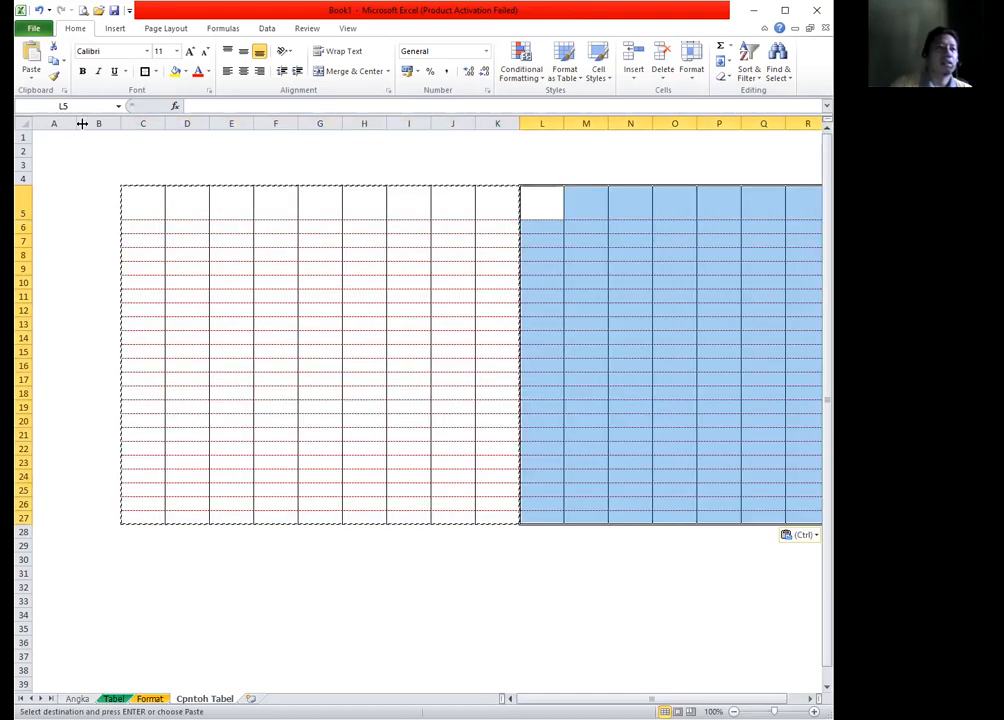
# Delete the empty column B beside the table
pyautogui.click(98, 200)
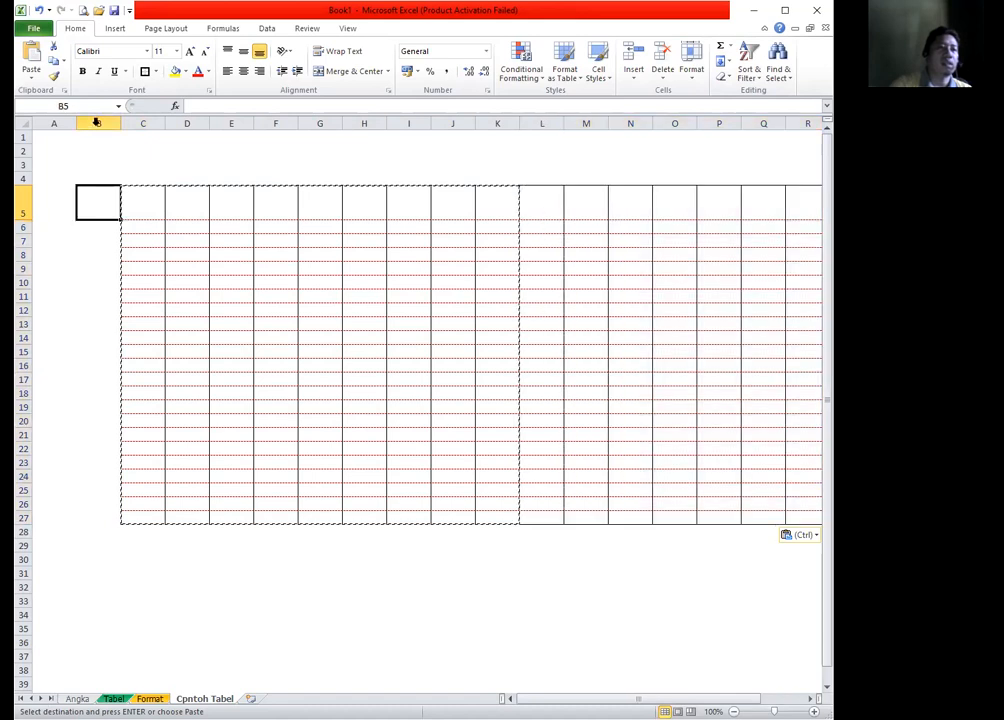
pyautogui.rightClick(98, 123)
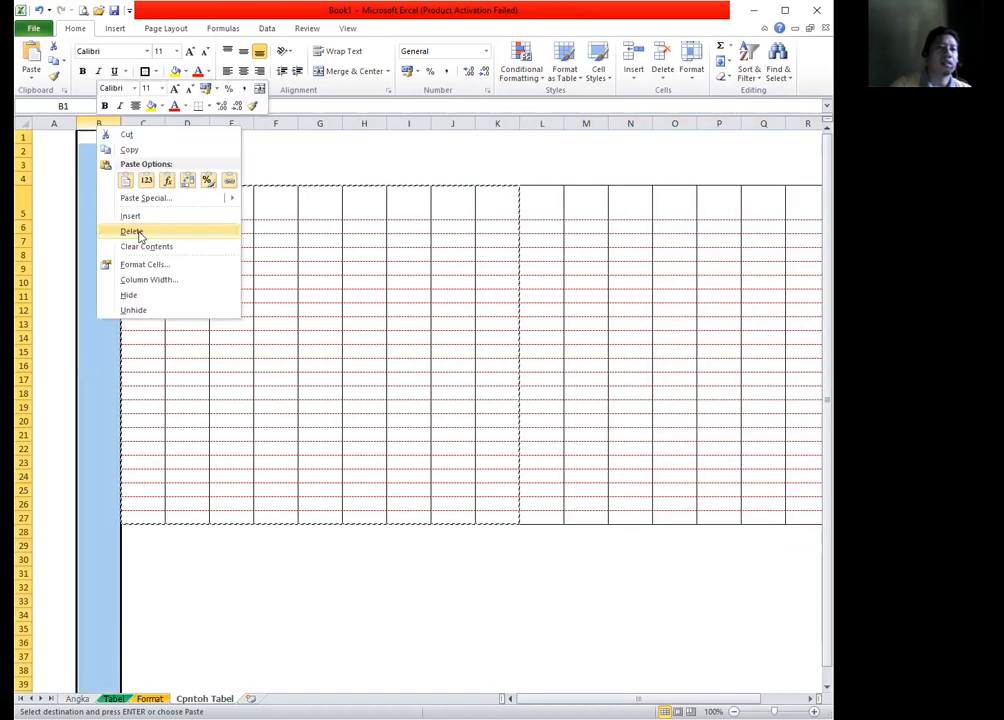
pyautogui.click(137, 231)
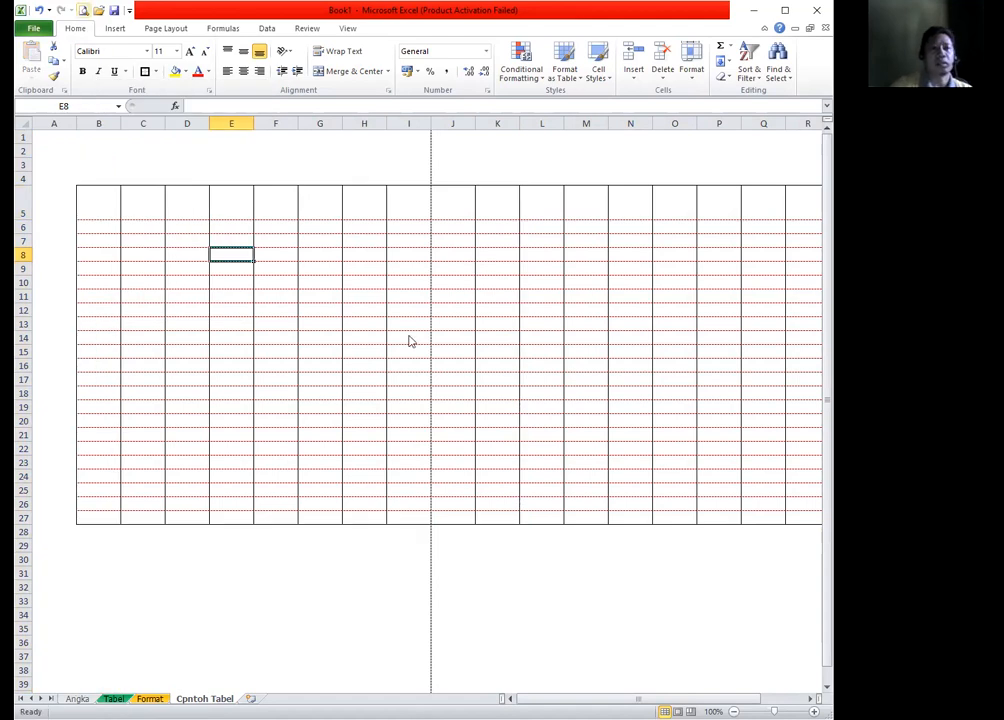
# Check the widened table's pages in the print preview and set the page orientation to landscape
pyautogui.hotkey('ctrl', 'p')
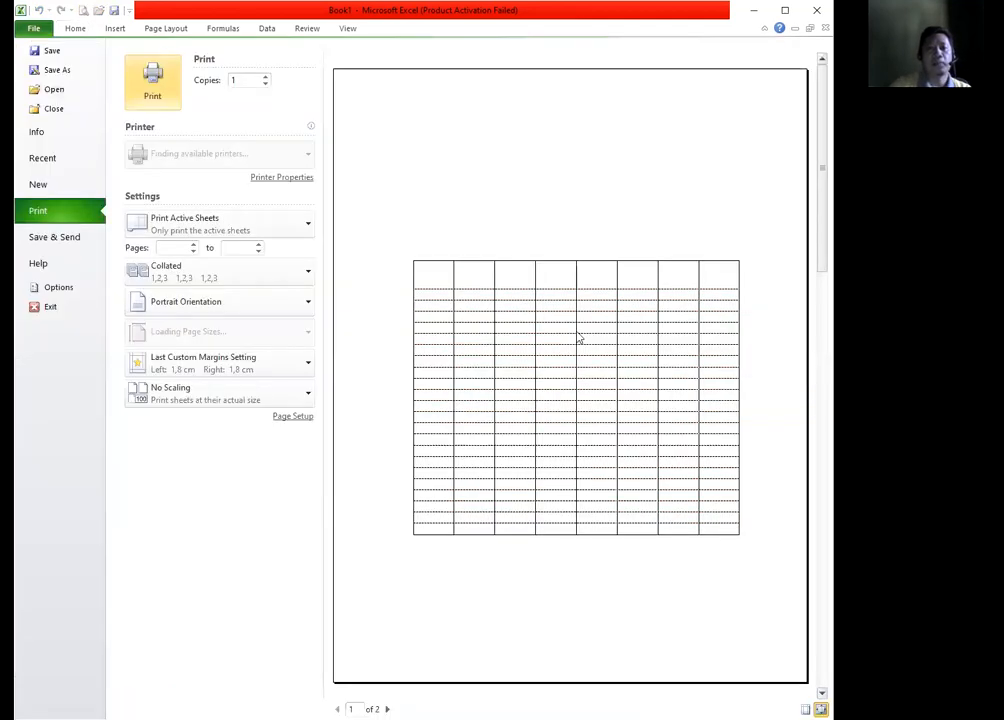
pyautogui.click(388, 708)
pyautogui.click(388, 708)
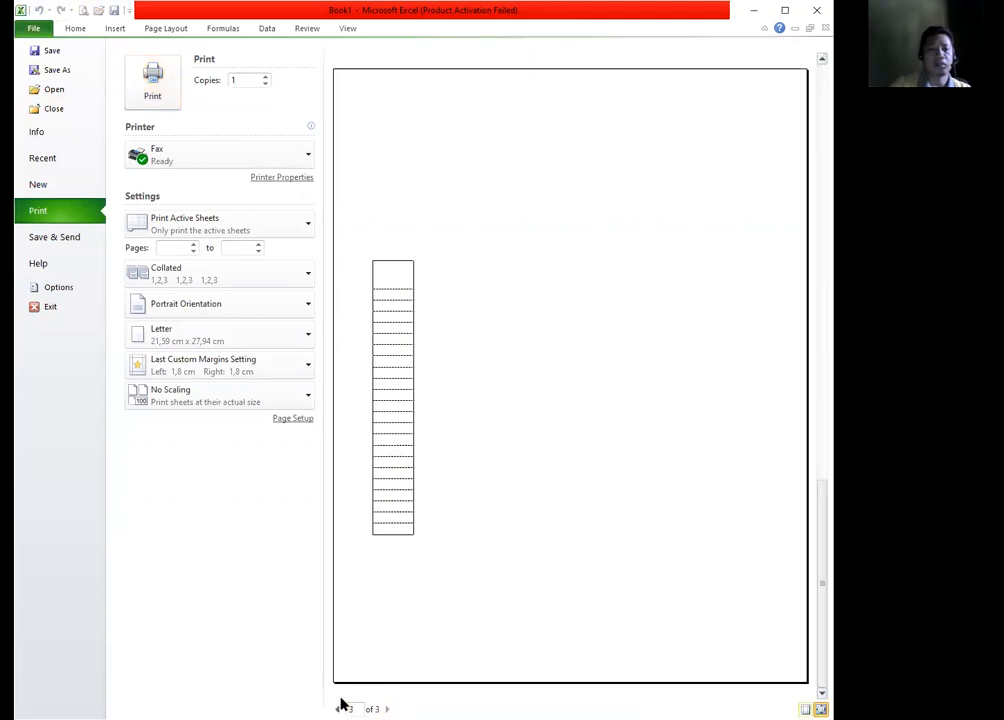
pyautogui.click(338, 708)
pyautogui.click(338, 708)
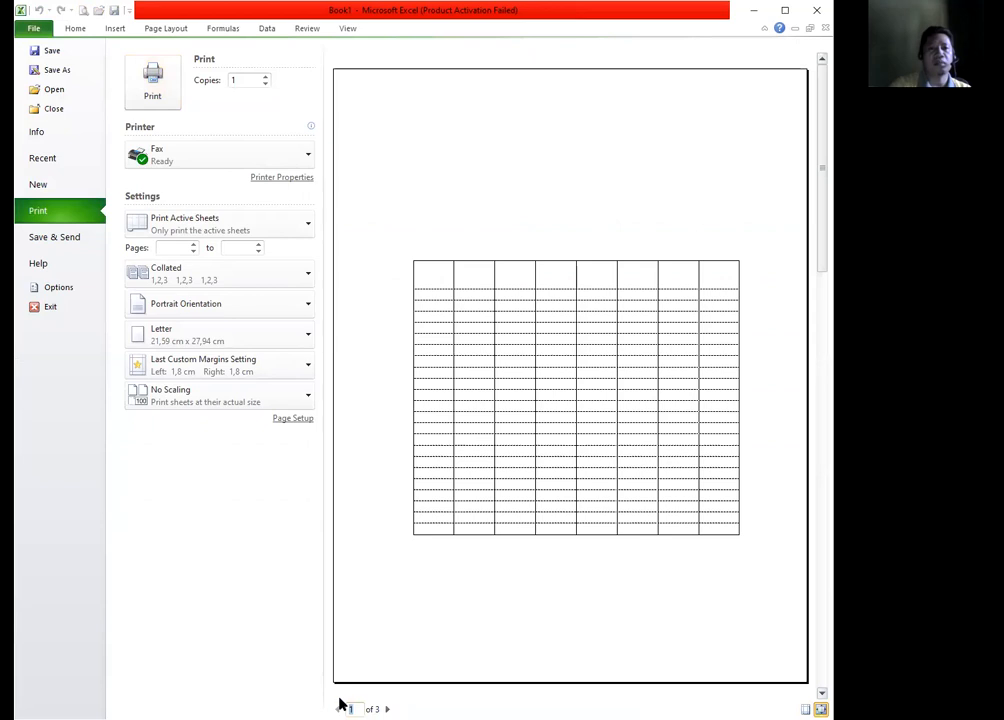
pyautogui.click(293, 420)
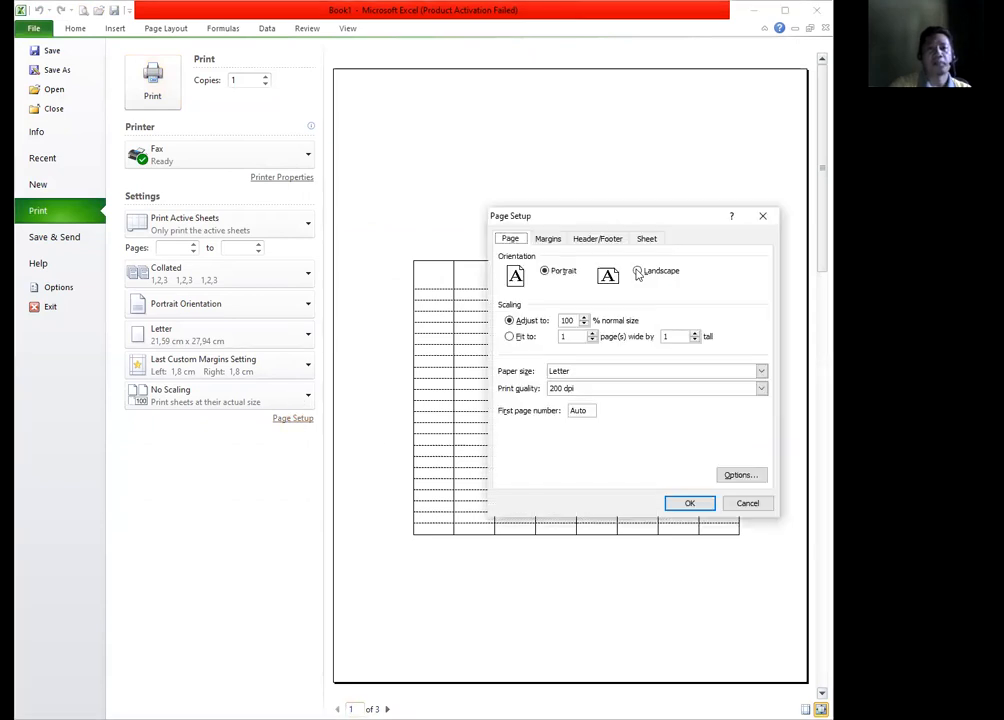
pyautogui.click(638, 271)
pyautogui.click(688, 503)
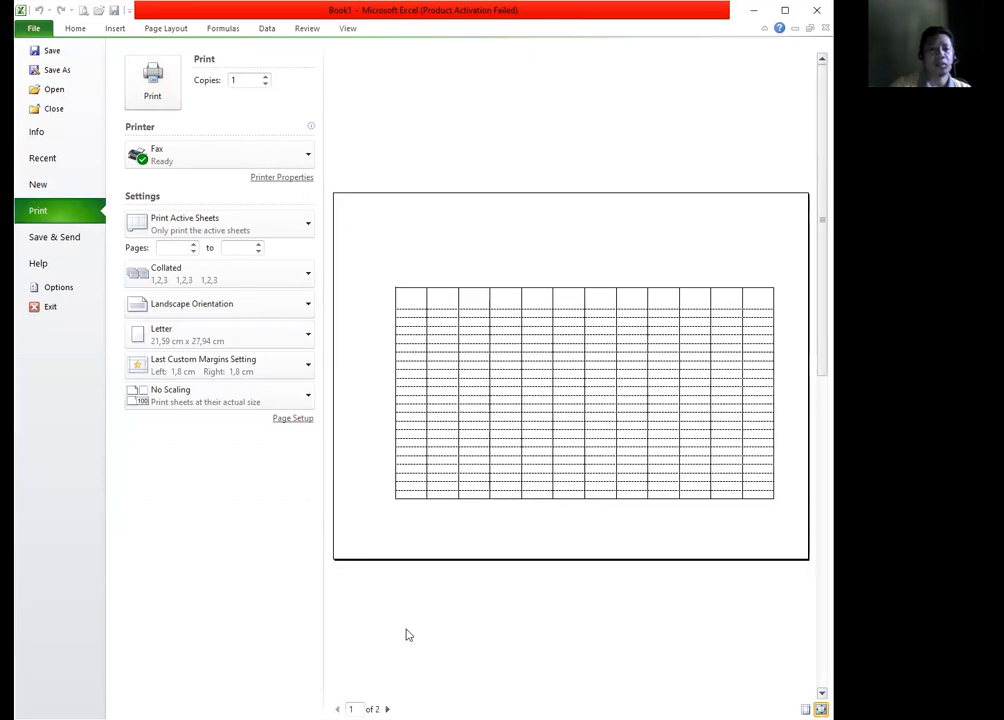
# Set the paper size to Folio (21,59 cm x 33,02 cm) and check how the table splits across the pages
pyautogui.click(387, 708)
pyautogui.click(337, 708)
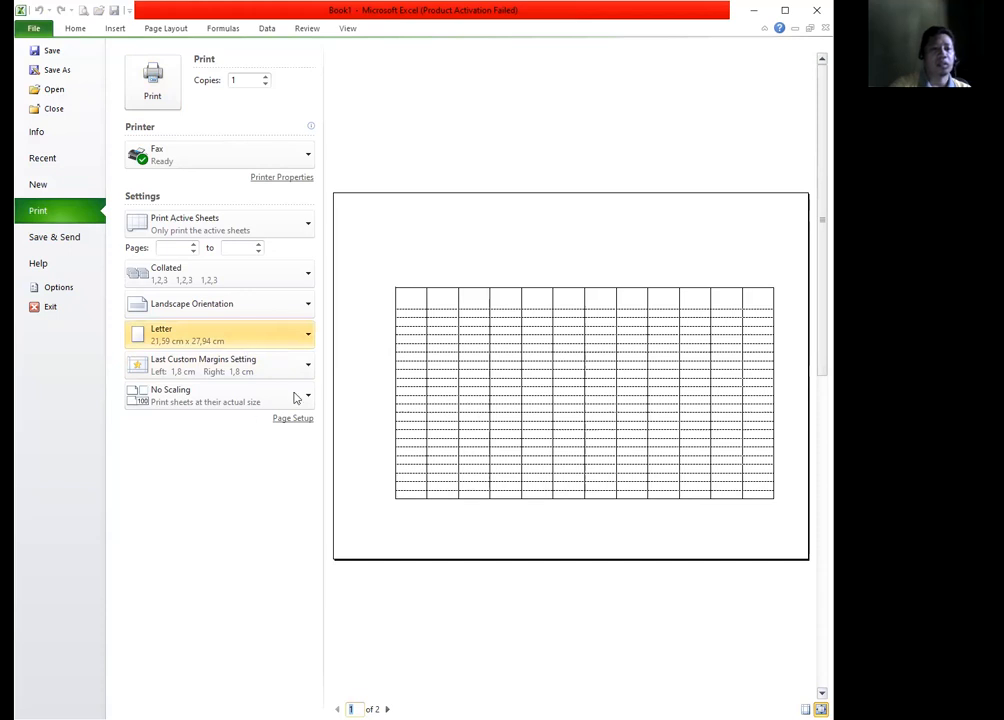
pyautogui.click(290, 335)
pyautogui.click(246, 424)
pyautogui.click(266, 644)
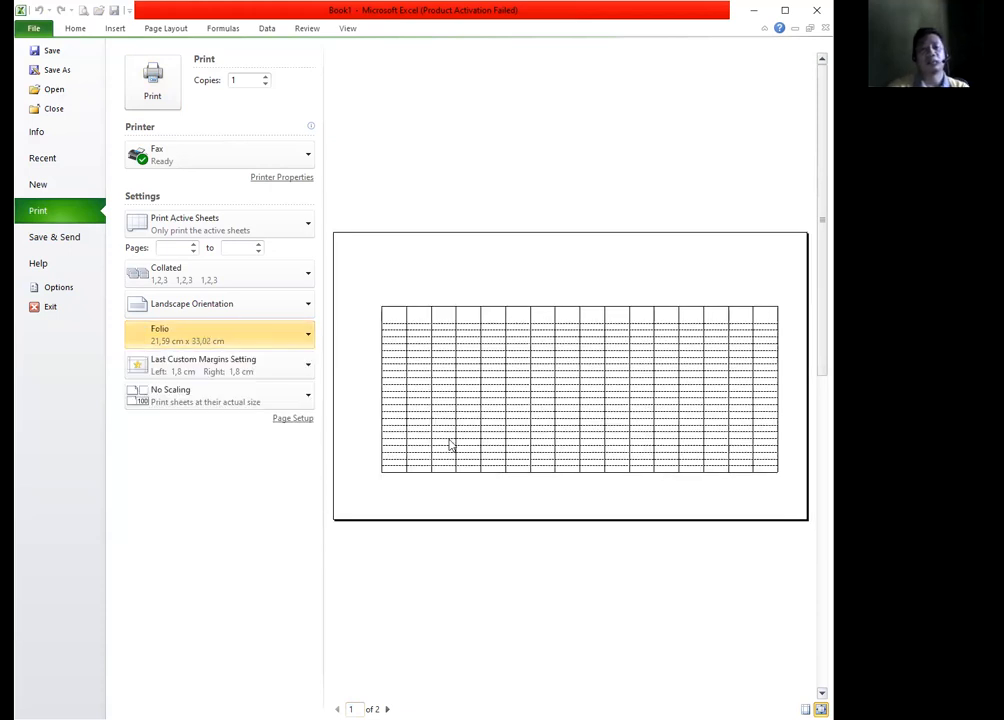
pyautogui.click(387, 707)
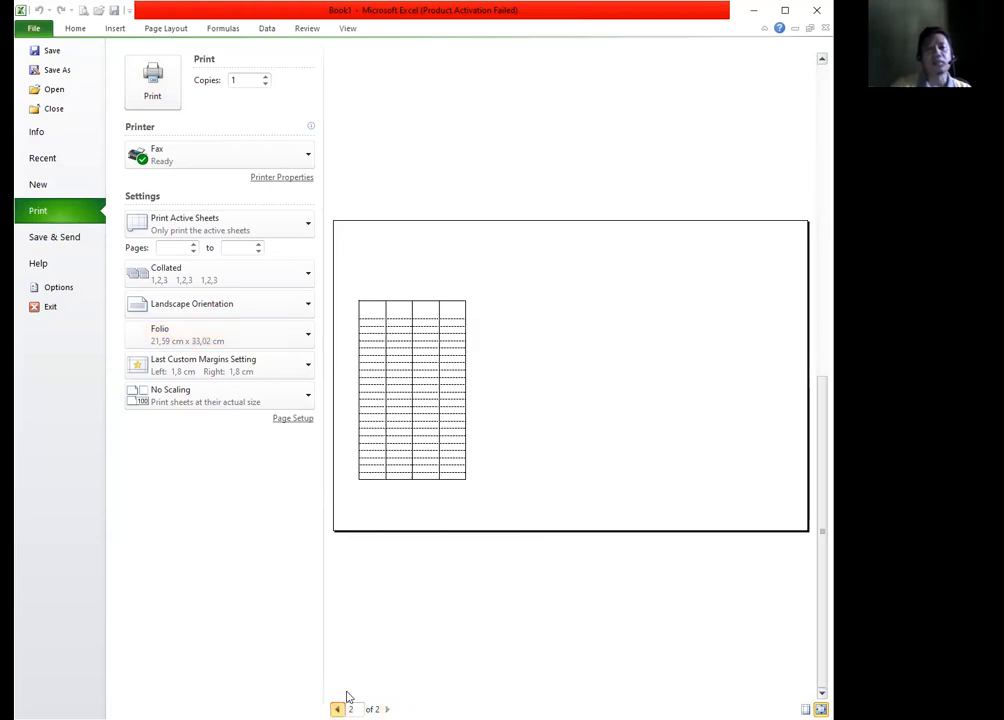
# Turn off vertical centring for the printed page and narrow the left margin to 1,04 cm and the right margin to 1,12 cm
pyautogui.click(299, 419)
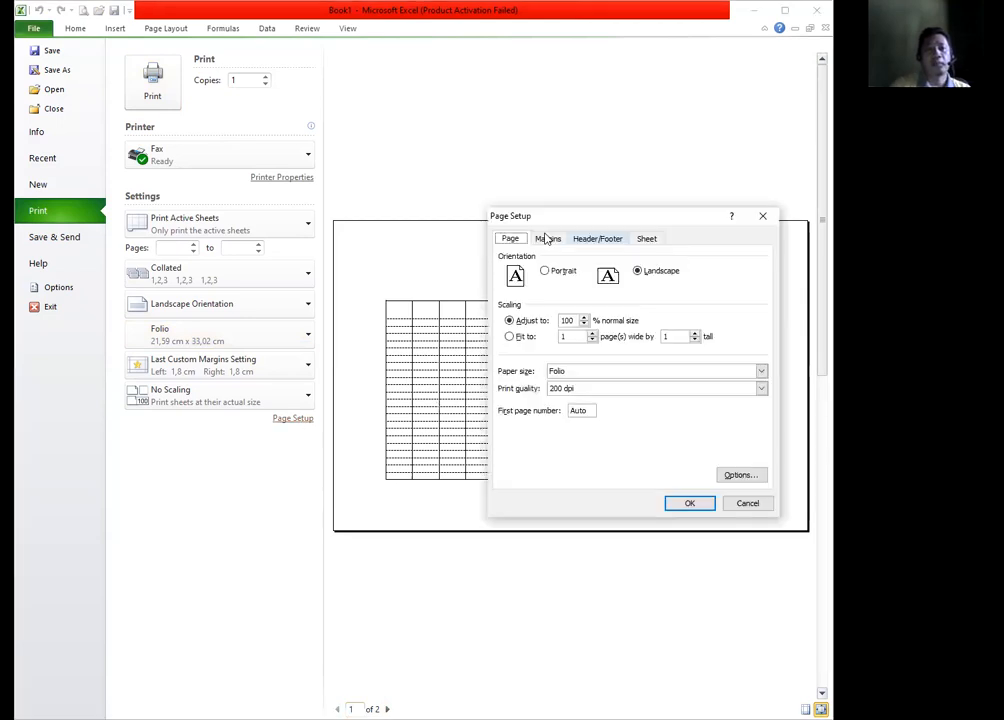
pyautogui.click(552, 240)
pyautogui.click(582, 242)
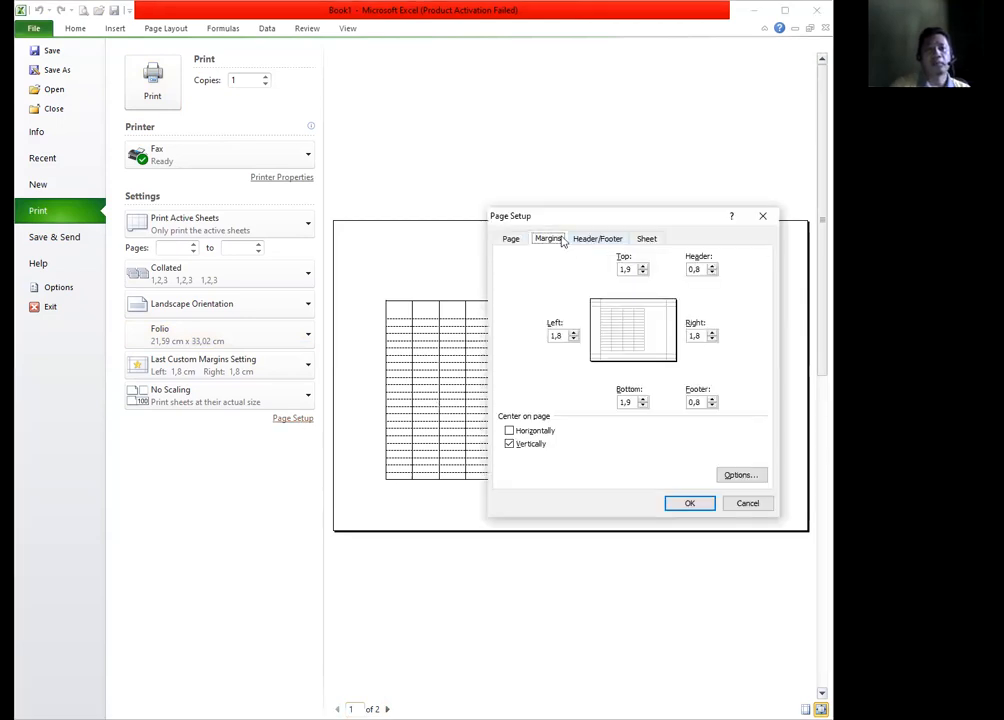
pyautogui.click(509, 241)
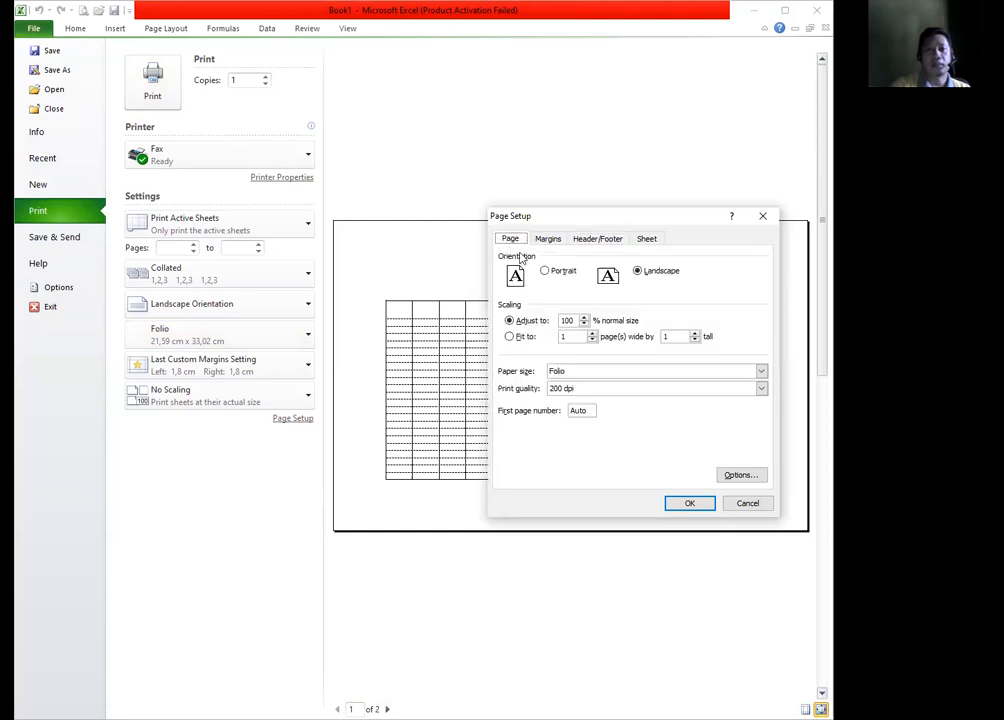
pyautogui.click(550, 240)
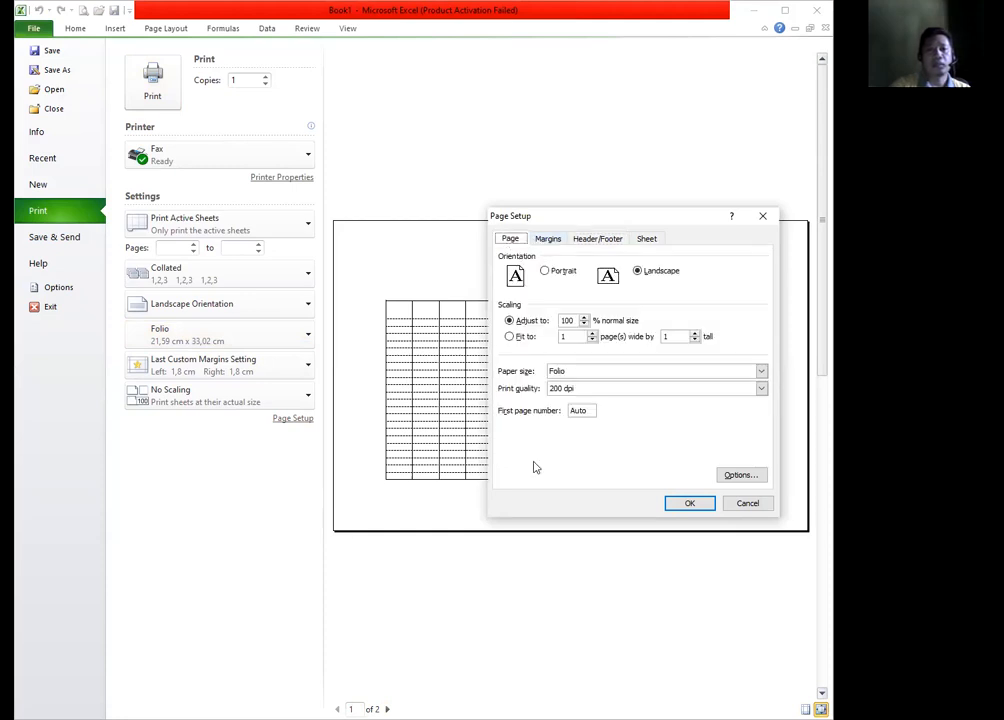
pyautogui.click(509, 431)
pyautogui.click(688, 503)
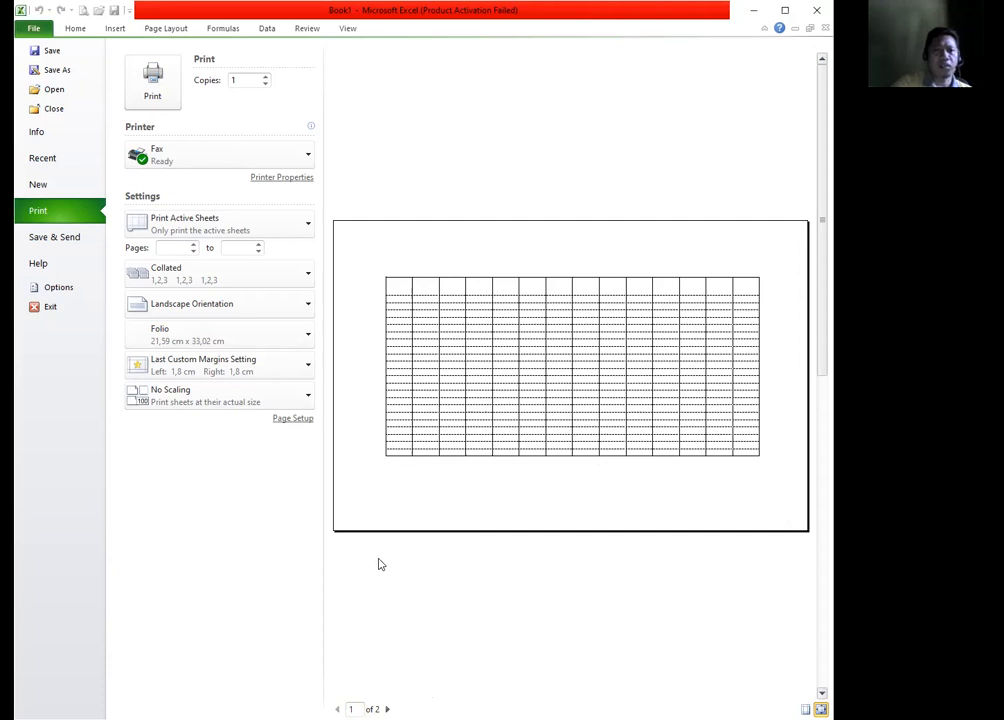
pyautogui.click(820, 708)
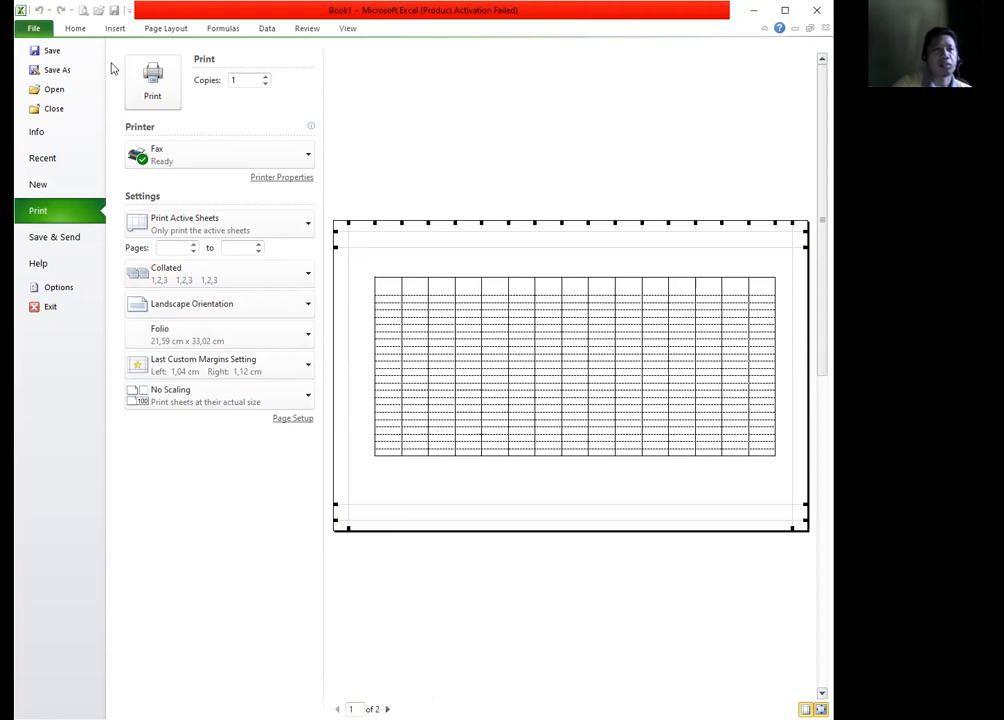
# Delete the empty column A beside the table and check both pages in the print preview
pyautogui.click(77, 32)
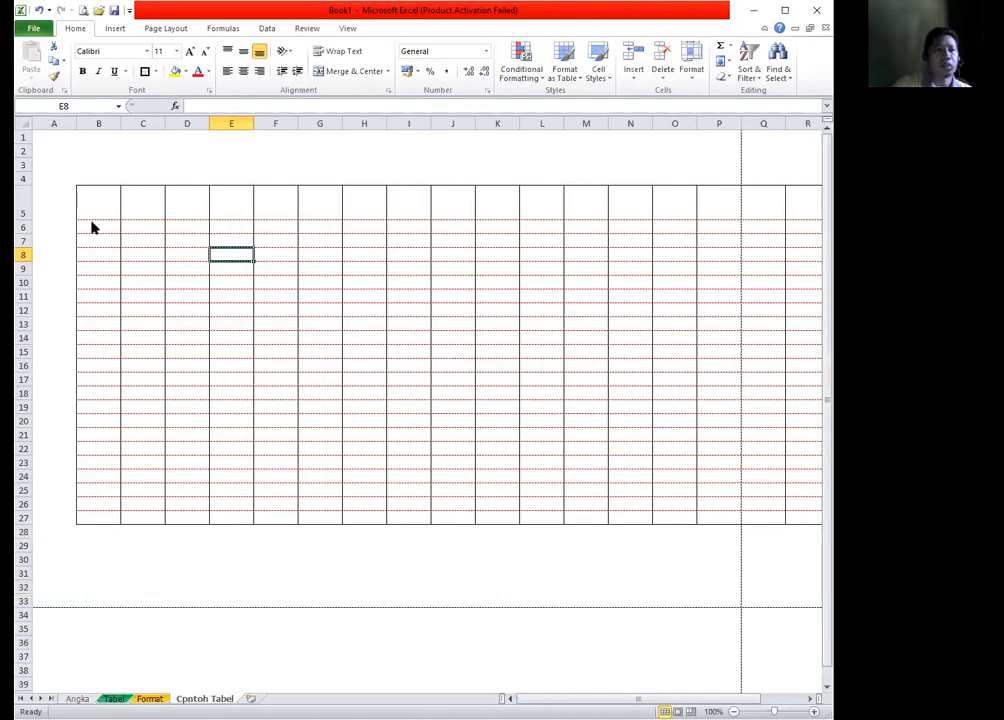
pyautogui.rightClick(50, 123)
pyautogui.click(85, 15)
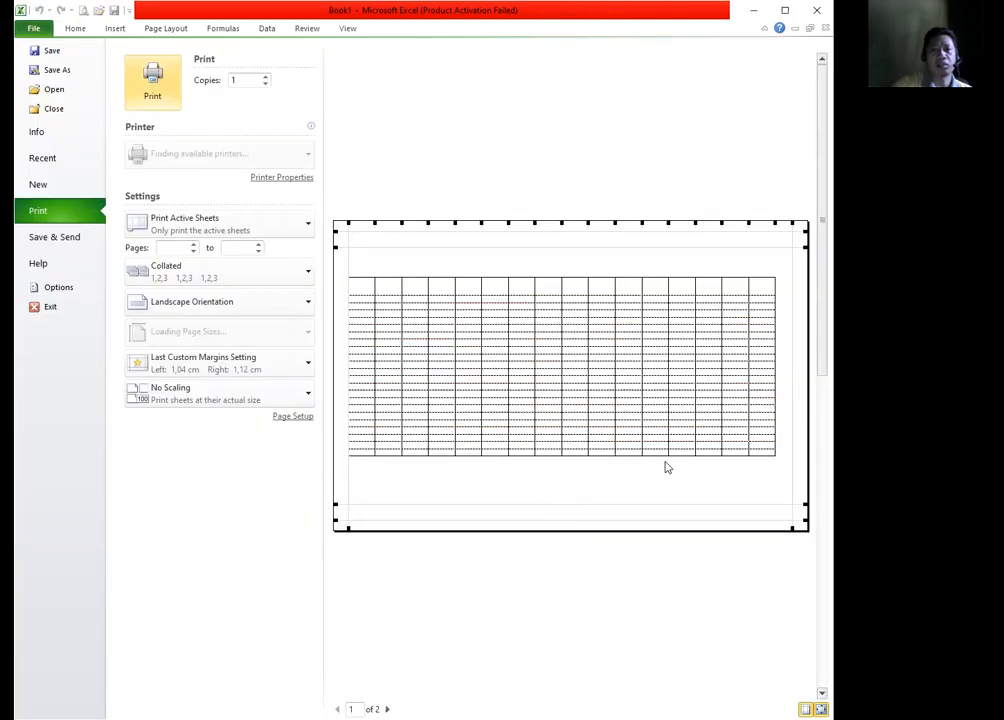
pyautogui.click(387, 708)
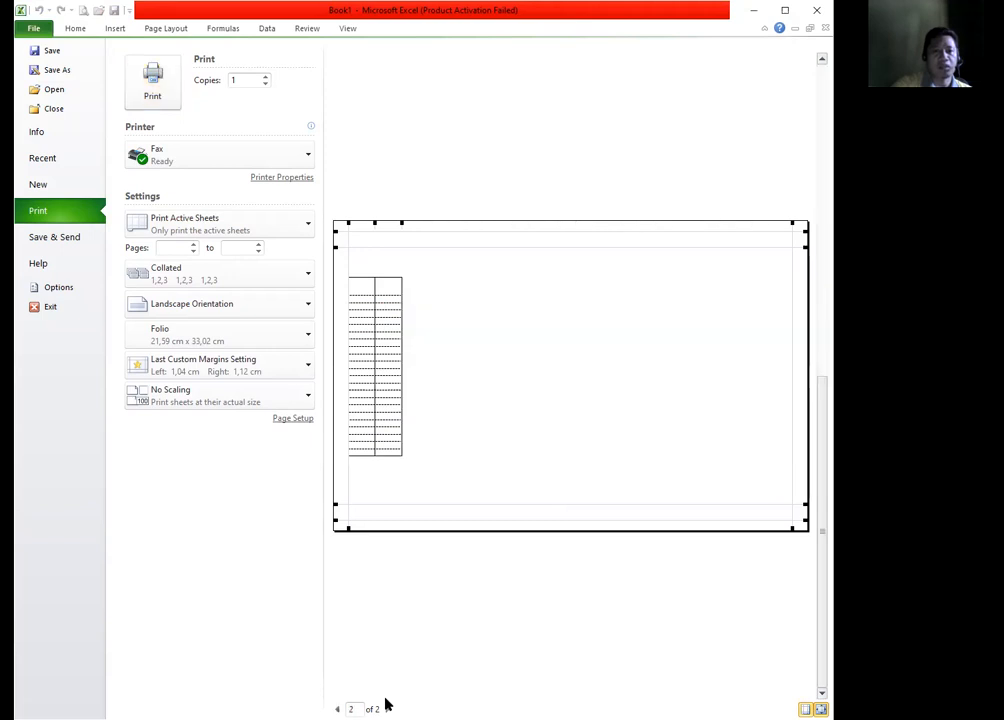
pyautogui.click(337, 708)
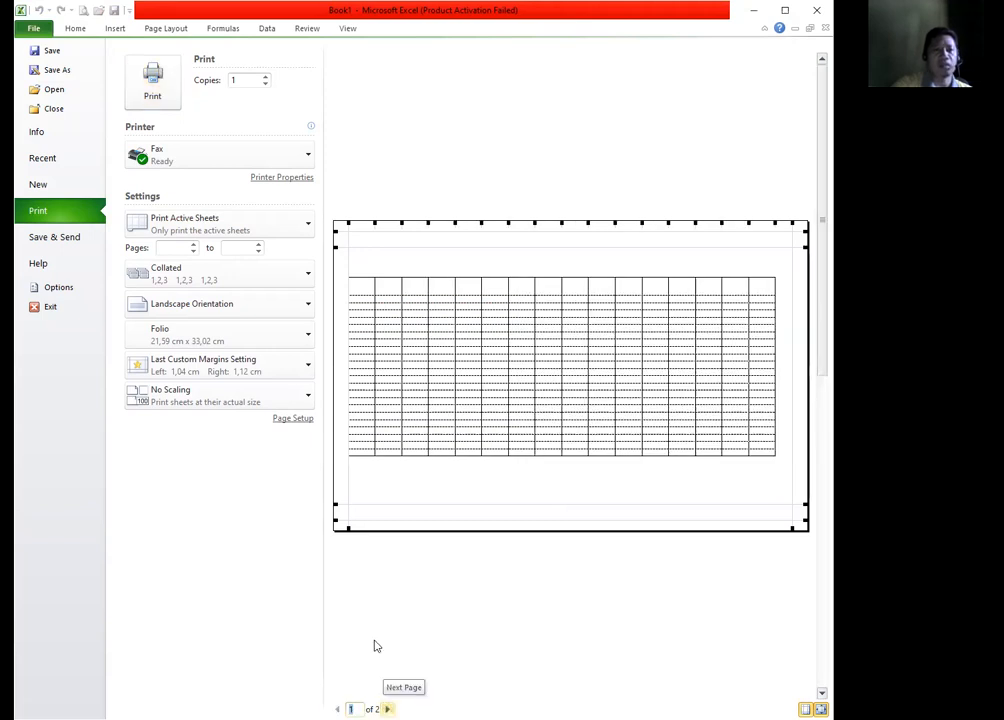
# Reduce the print scaling so the whole table fits on one page, and return to the worksheet to view its page break
pyautogui.click(294, 419)
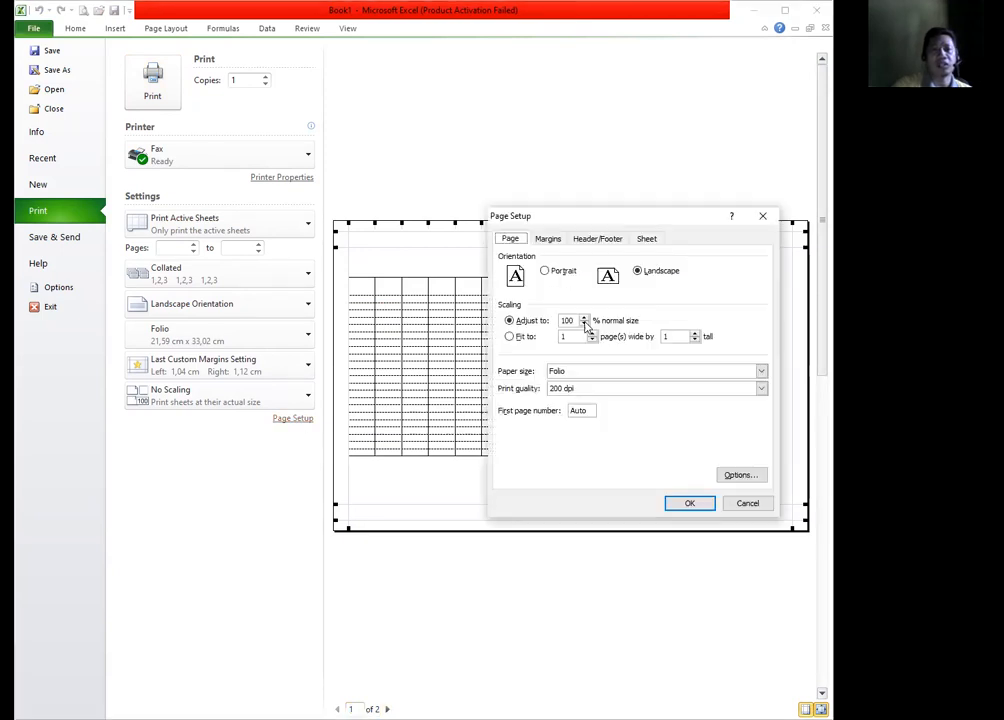
pyautogui.click(584, 324)
pyautogui.click(586, 325)
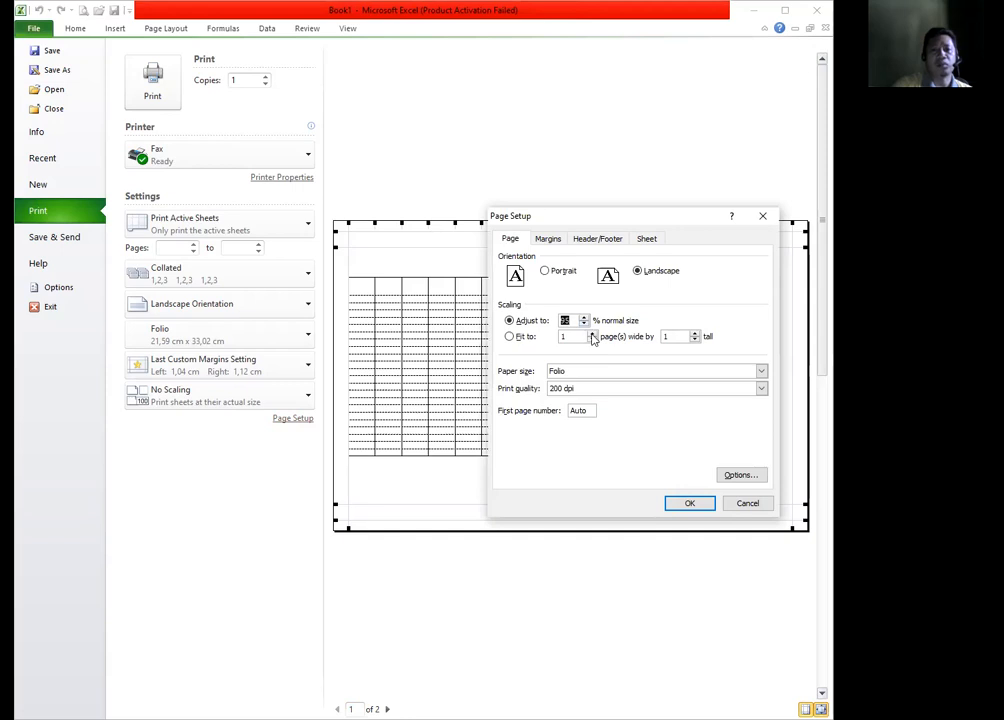
pyautogui.click(691, 503)
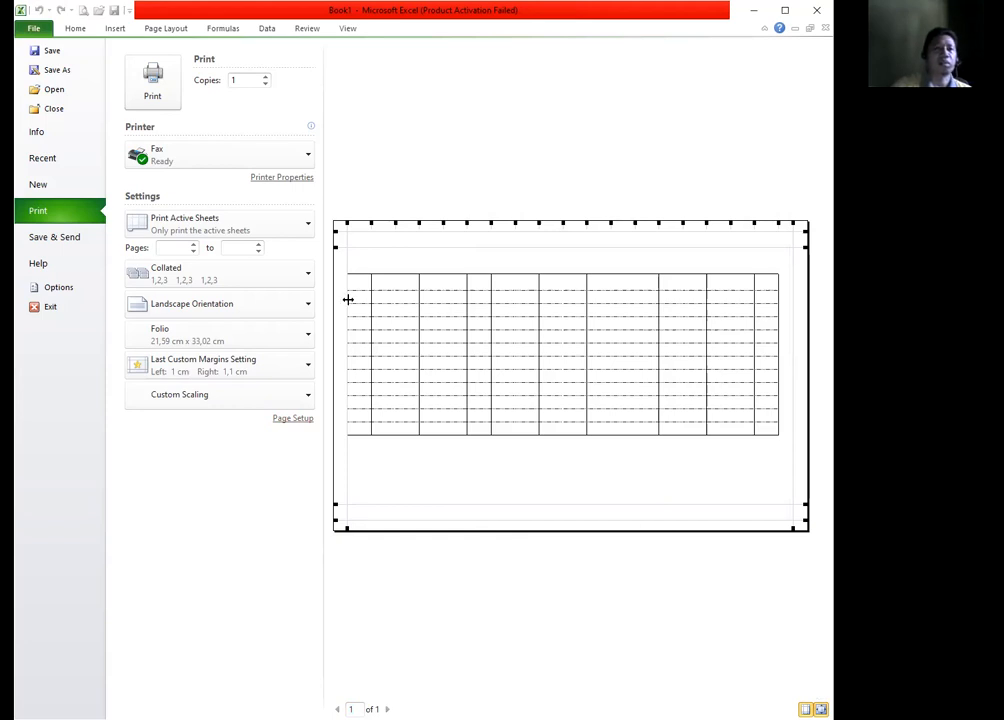
pyautogui.click(76, 32)
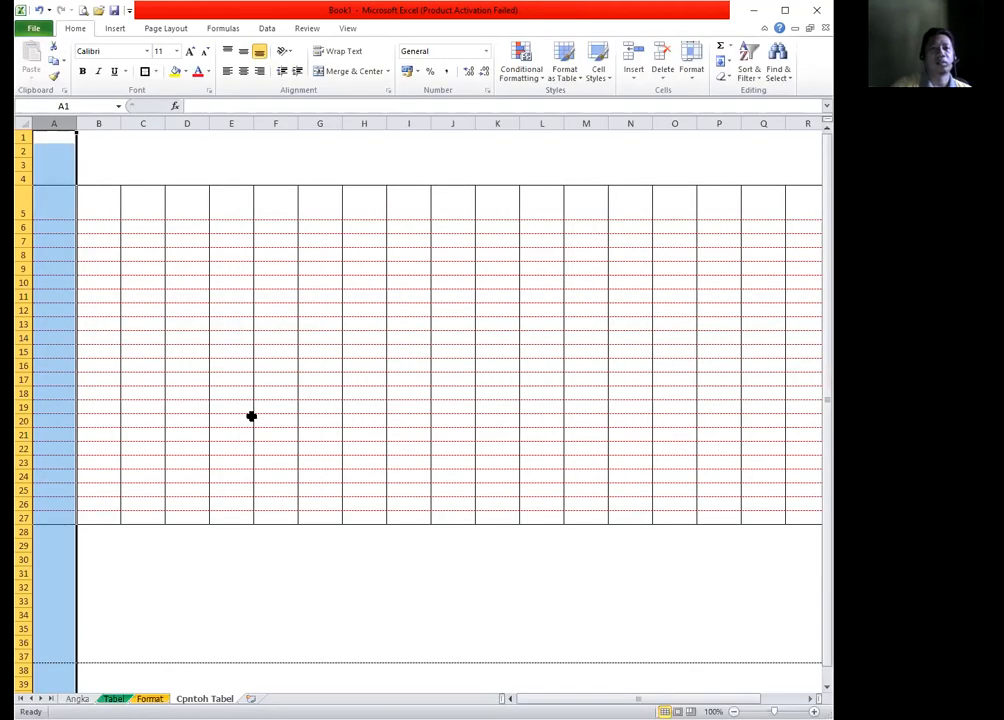
pyautogui.scroll(-2, 331, 459)
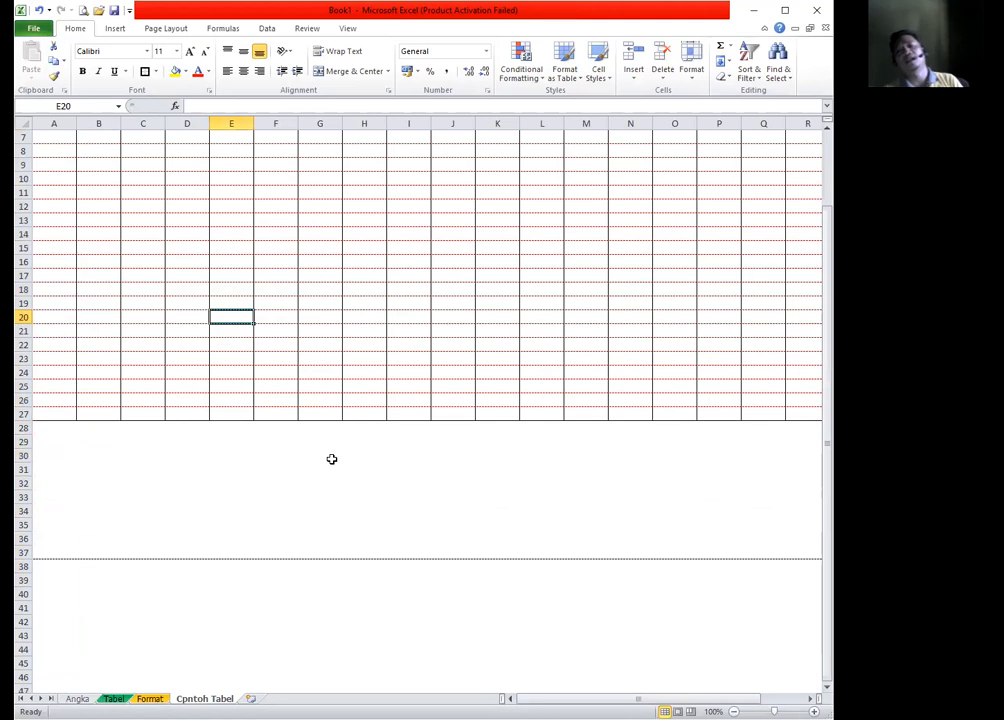
pyautogui.scroll(1, 340, 457)
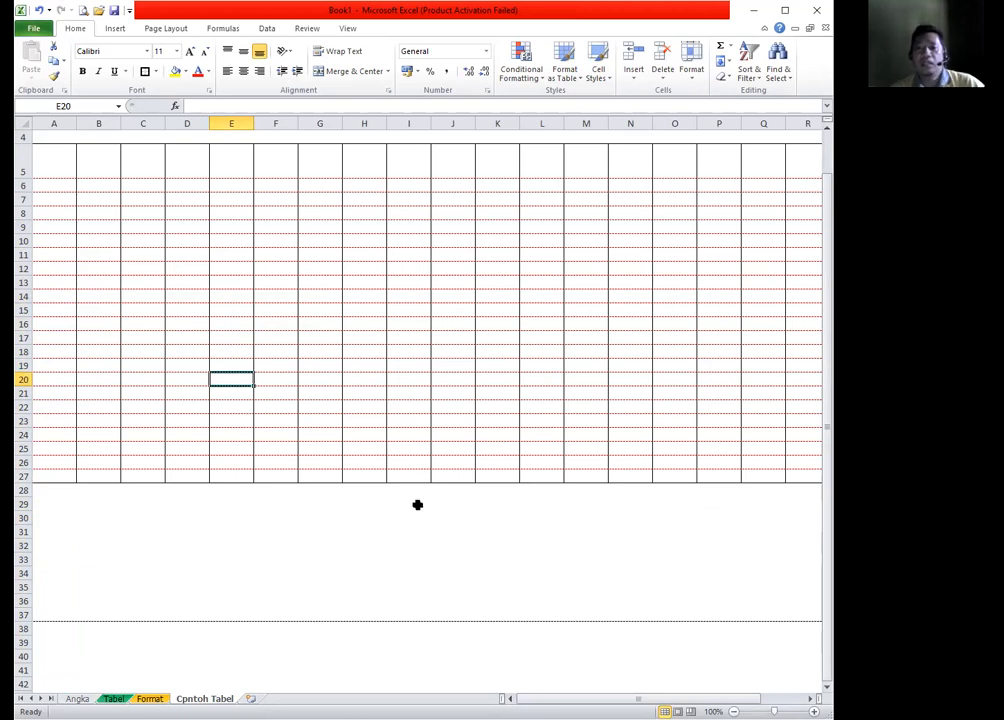
# Look through the Conditional Formatting options, including Highlight Cells Rules, and check the table's far edge in the worksheet
pyautogui.click(362, 408)
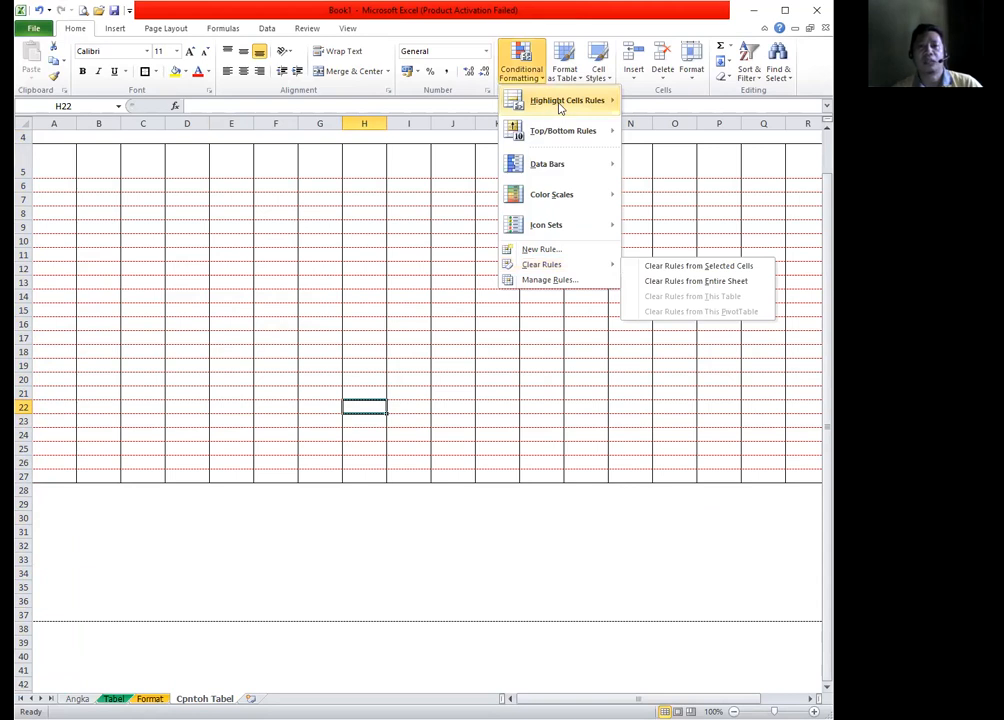
pyautogui.moveTo(561, 108)
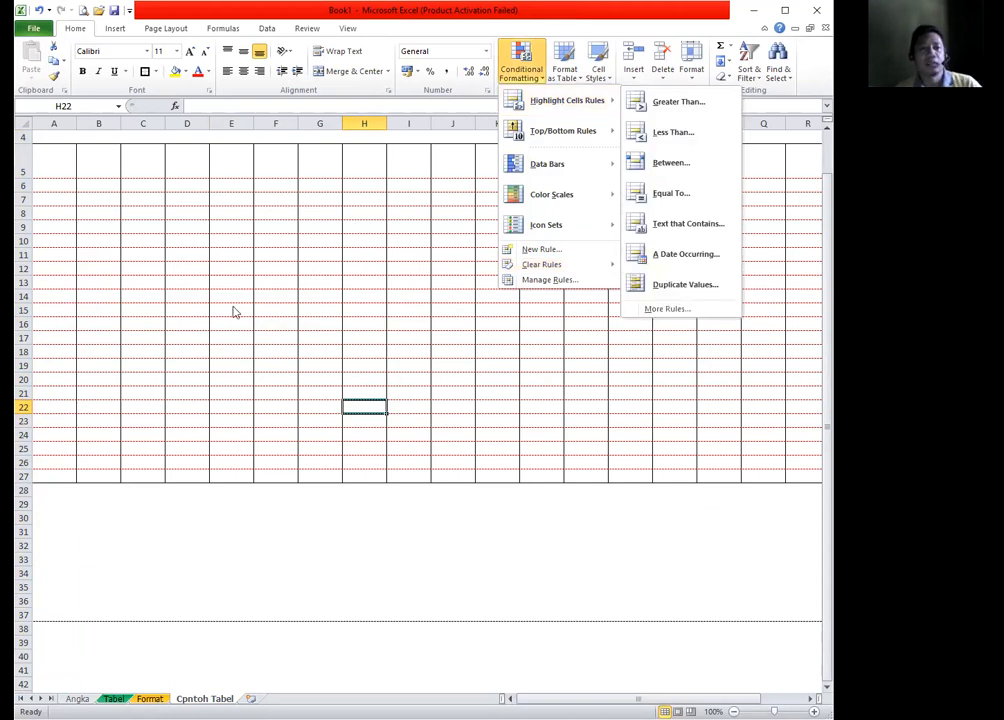
pyautogui.click(803, 700)
pyautogui.moveTo(737, 700); pyautogui.dragTo(522, 681)
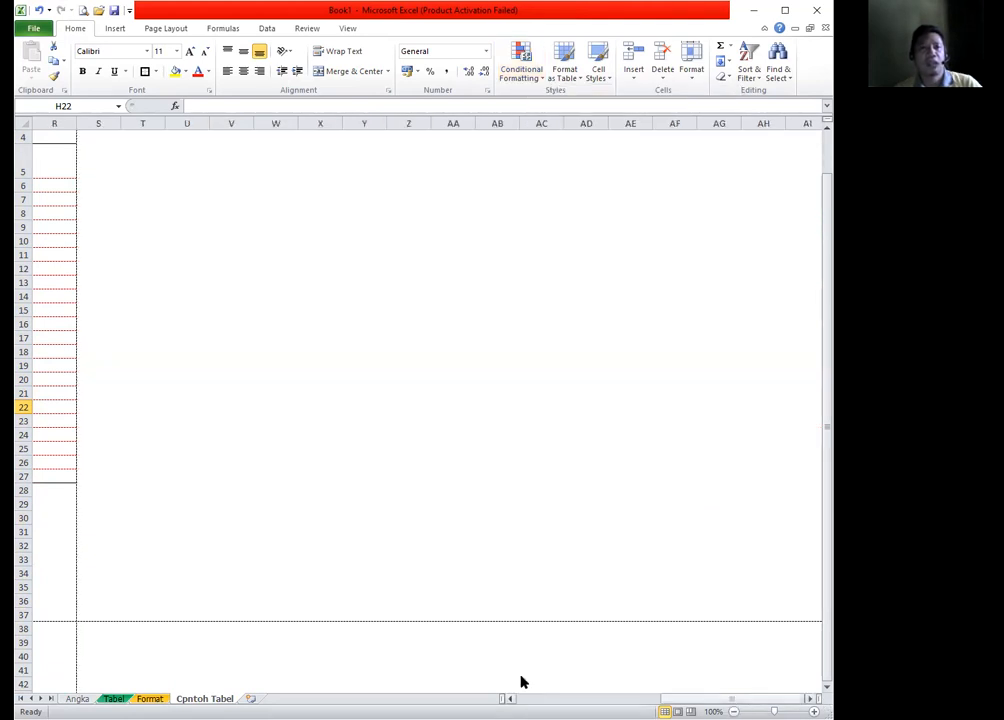
pyautogui.click(321, 530)
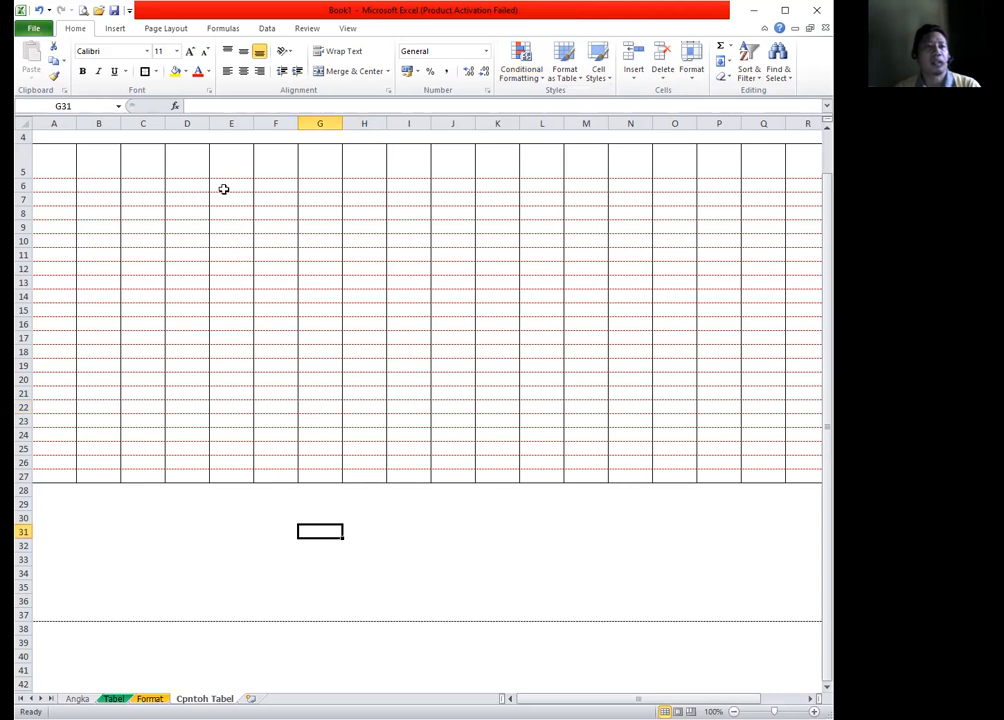
pyautogui.click(224, 189)
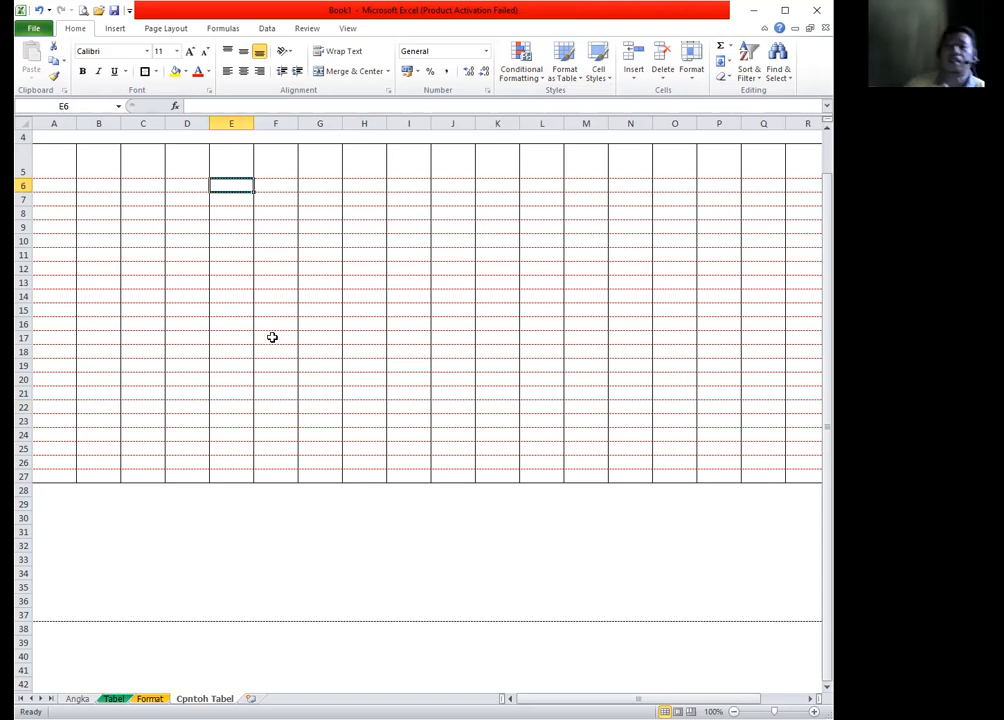
pyautogui.click(527, 83)
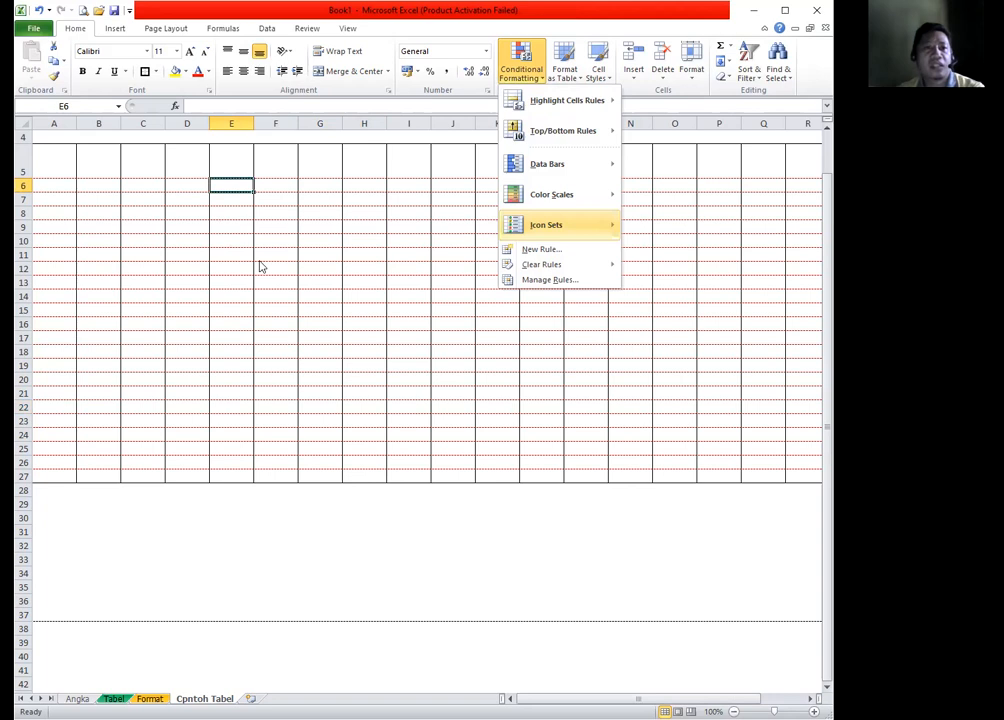
pyautogui.click(255, 204)
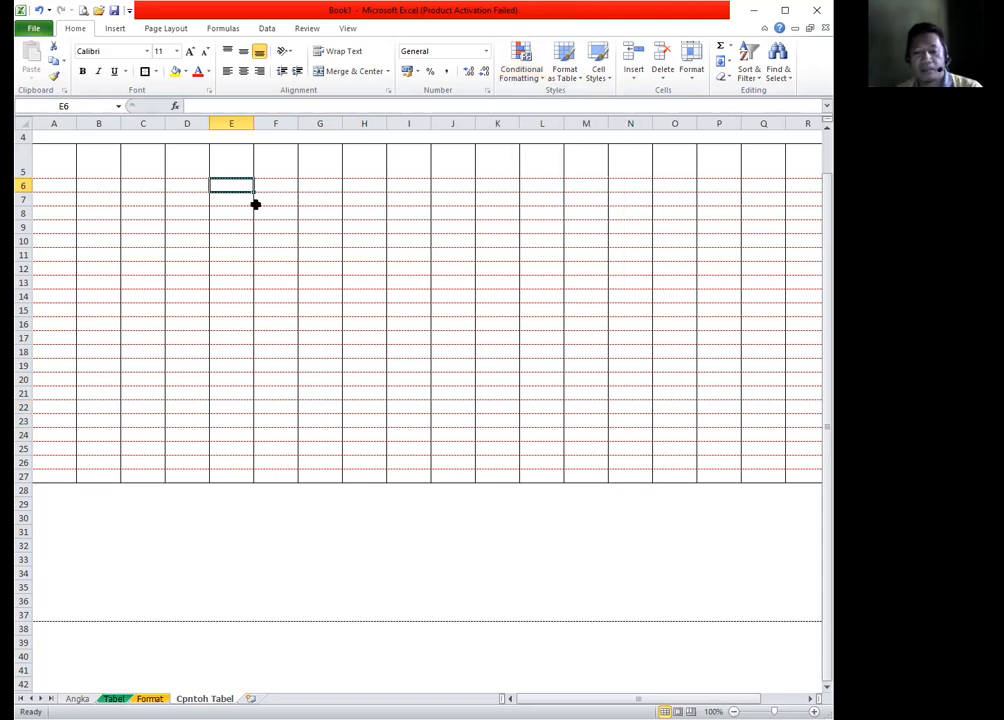
# Enter 100, 90, 55, 25, 98, 35, 76, 80, 25, 67, 68, 87 and 90 down cells E6 to E18
pyautogui.write('100')
pyautogui.press('Return')
pyautogui.write('1')
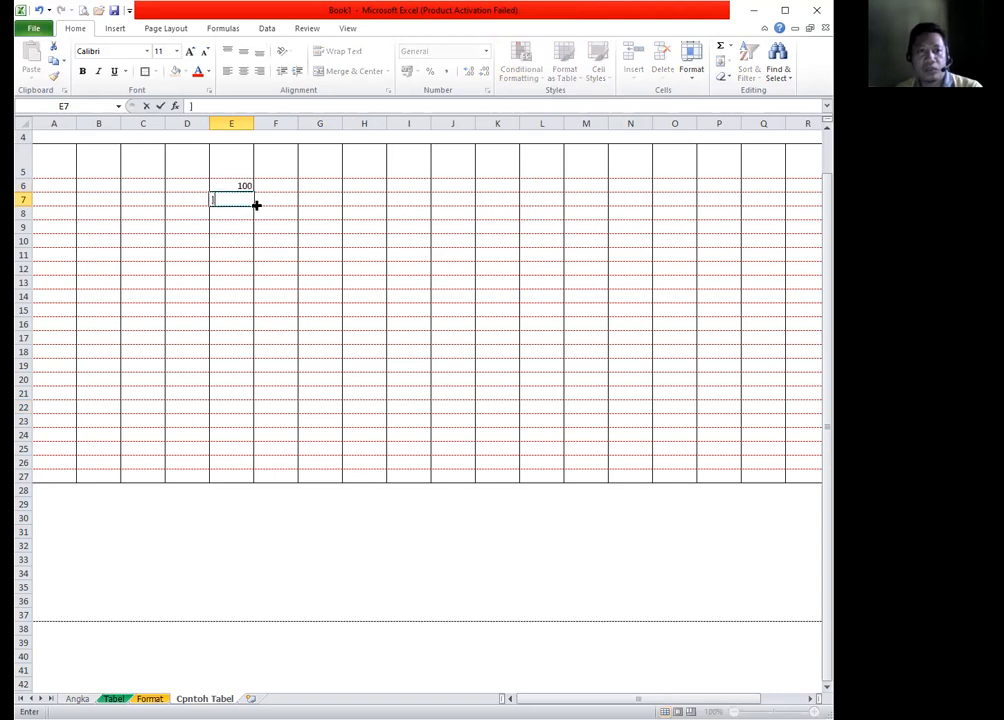
pyautogui.write('90')
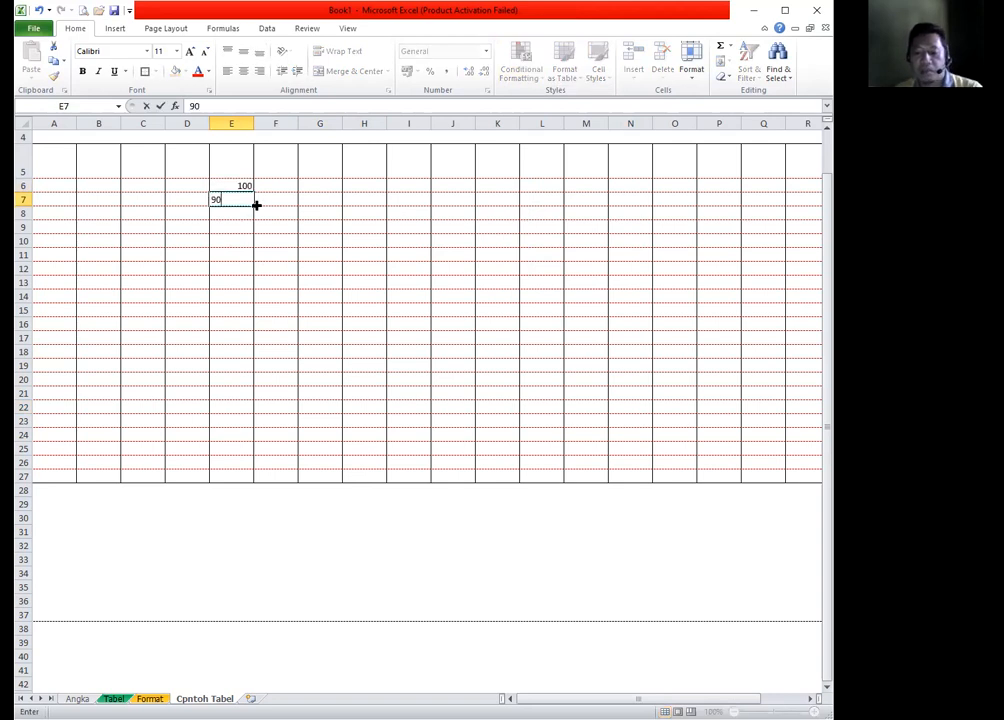
pyautogui.press('Return')
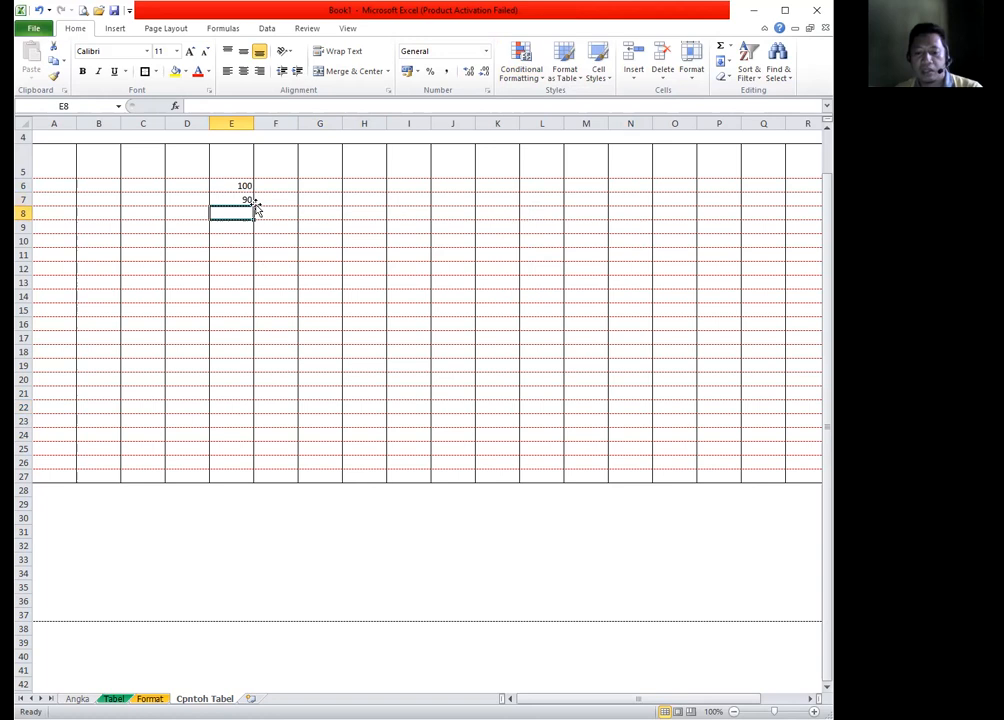
pyautogui.write('55')
pyautogui.press('Return')
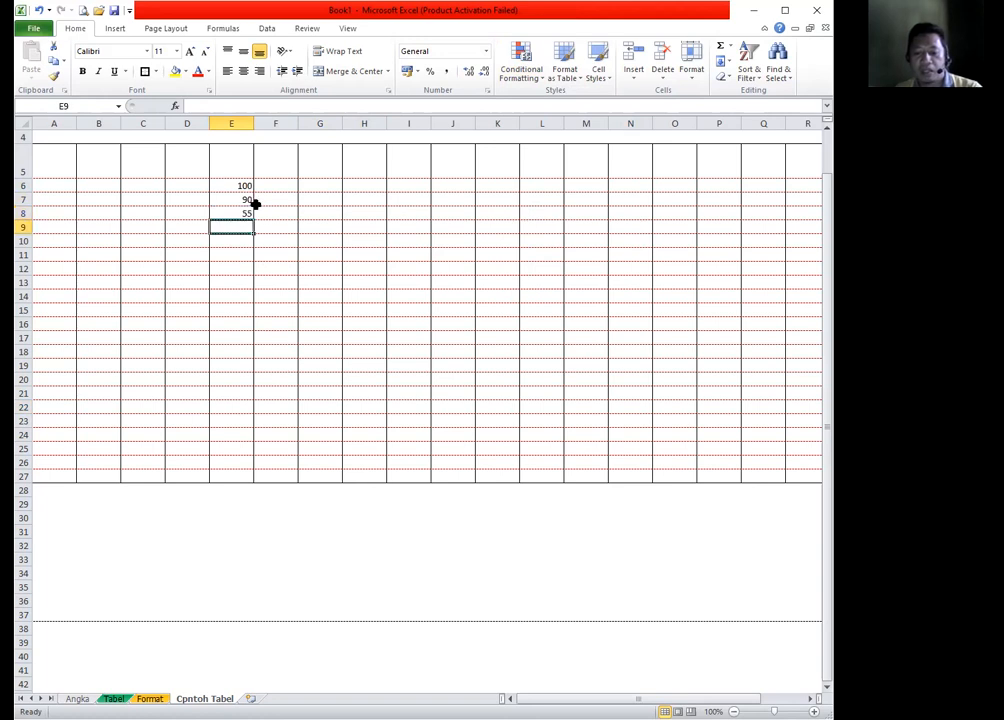
pyautogui.write('25')
pyautogui.press('Return')
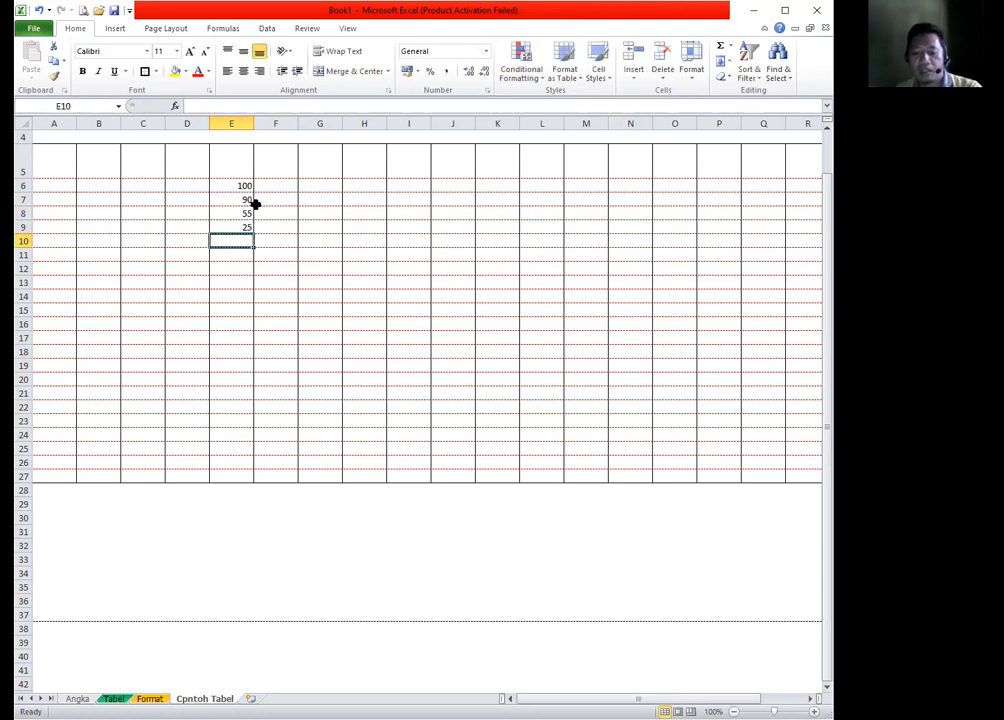
pyautogui.write('98')
pyautogui.press('Return')
pyautogui.write('35')
pyautogui.press('Return')
pyautogui.write('76')
pyautogui.press('Return')
pyautogui.write('80')
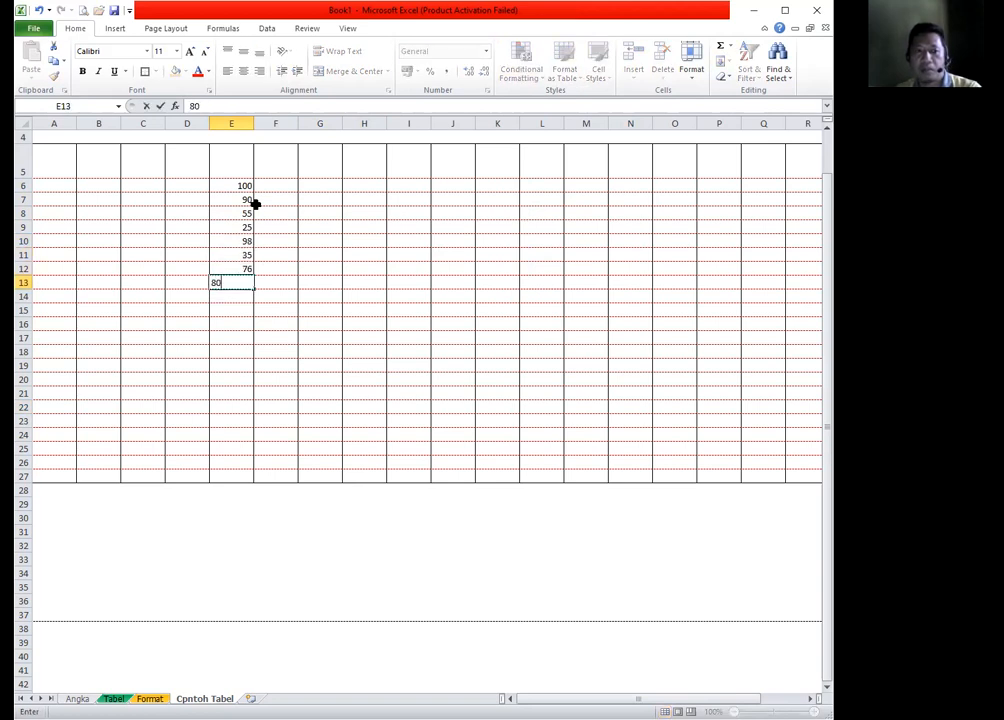
pyautogui.press('Return')
pyautogui.write('25')
pyautogui.press('Return')
pyautogui.write('67')
pyautogui.press('Return')
pyautogui.write('68')
pyautogui.press('Return')
pyautogui.write('87')
pyautogui.press('Return')
pyautogui.write('90')
pyautogui.press('Return')
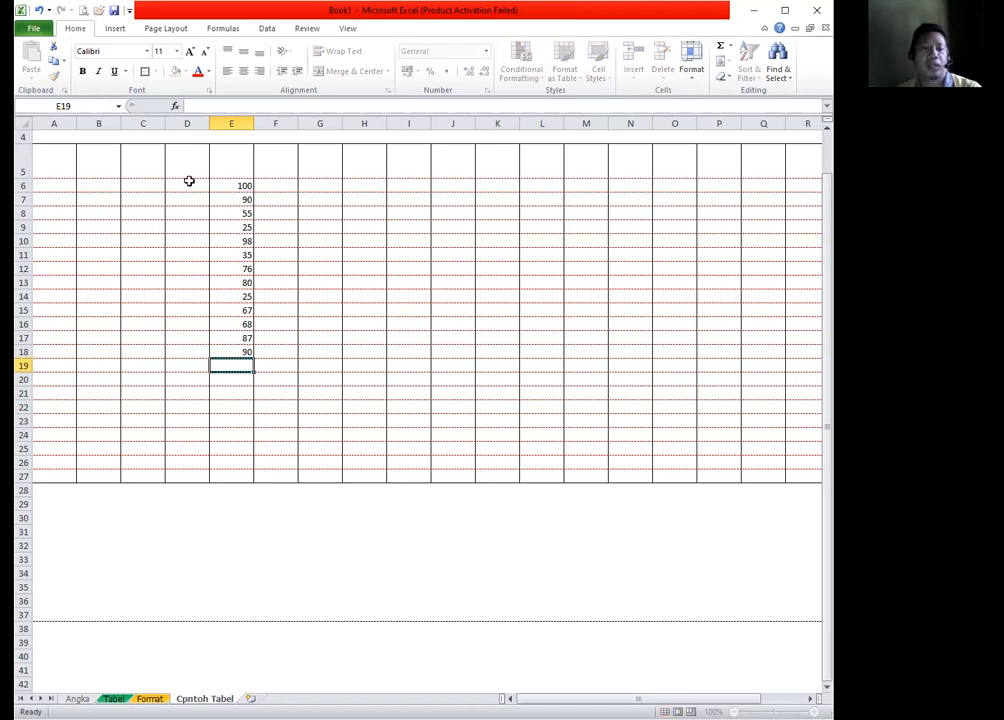
# Highlight values greater than 70 in cells E6 to E18 with Green Fill with Dark Green Text using conditional formatting
pyautogui.moveTo(226, 189); pyautogui.dragTo(252, 352)
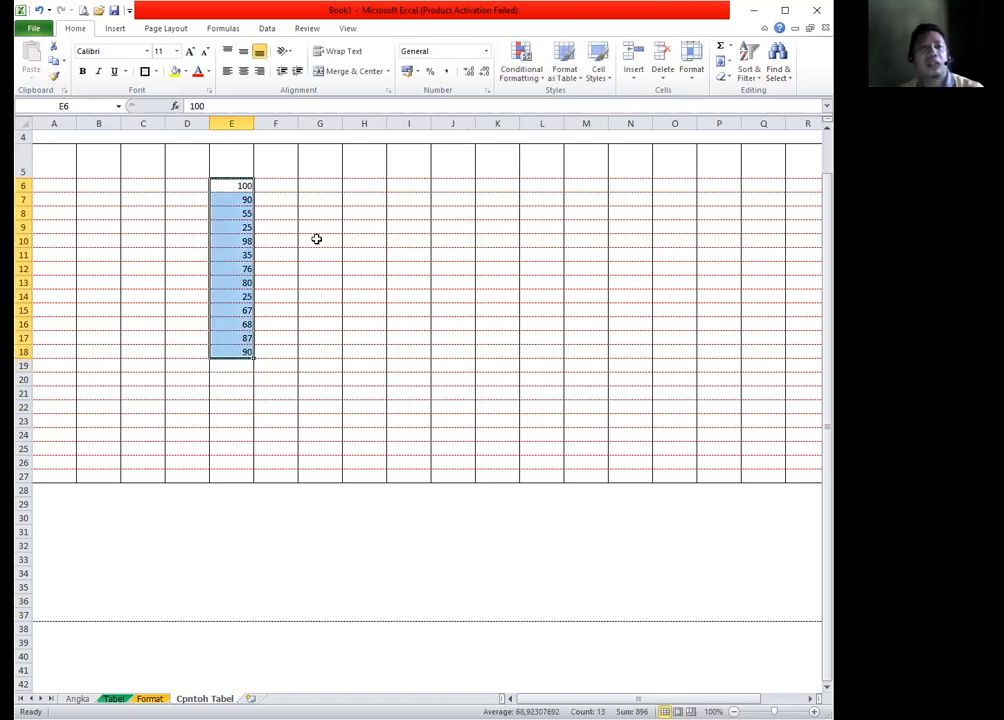
pyautogui.click(521, 68)
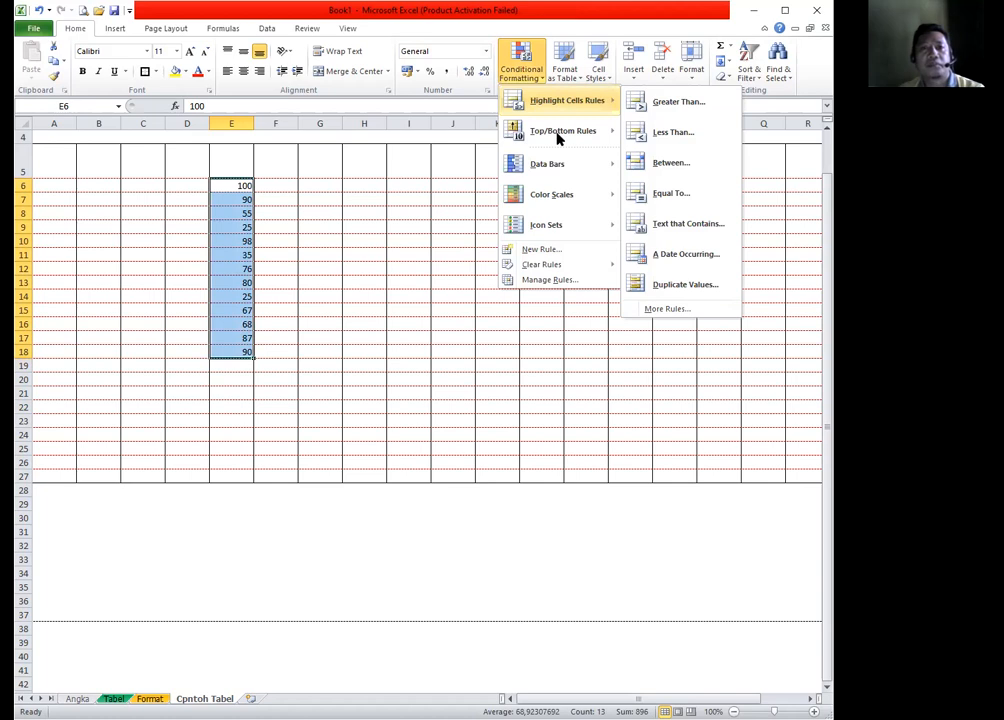
pyautogui.moveTo(560, 135)
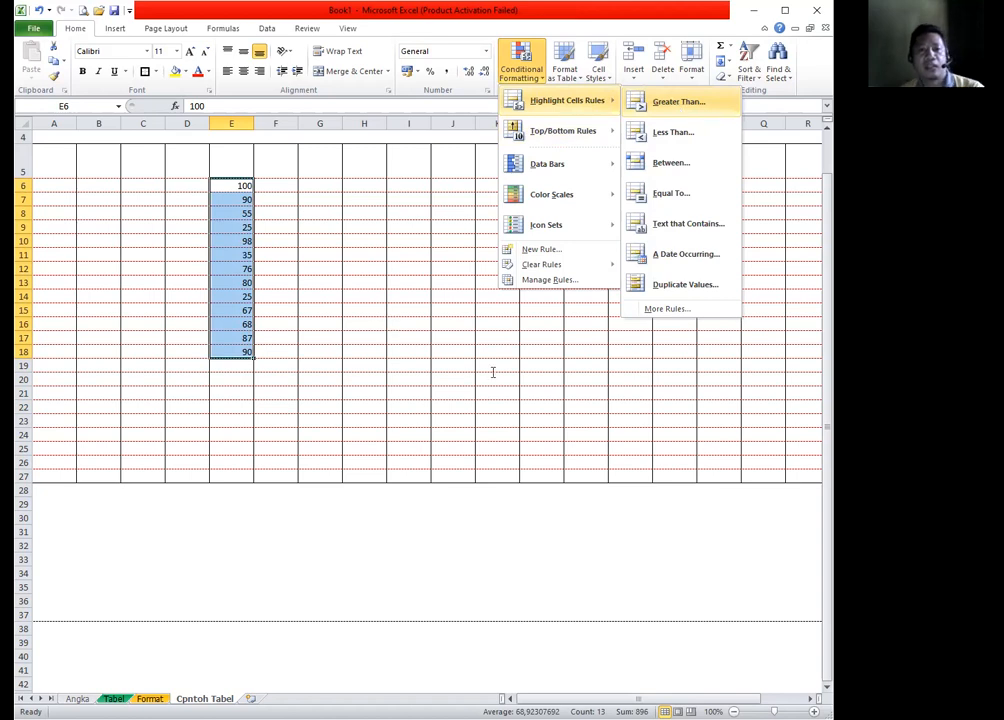
pyautogui.click(679, 103)
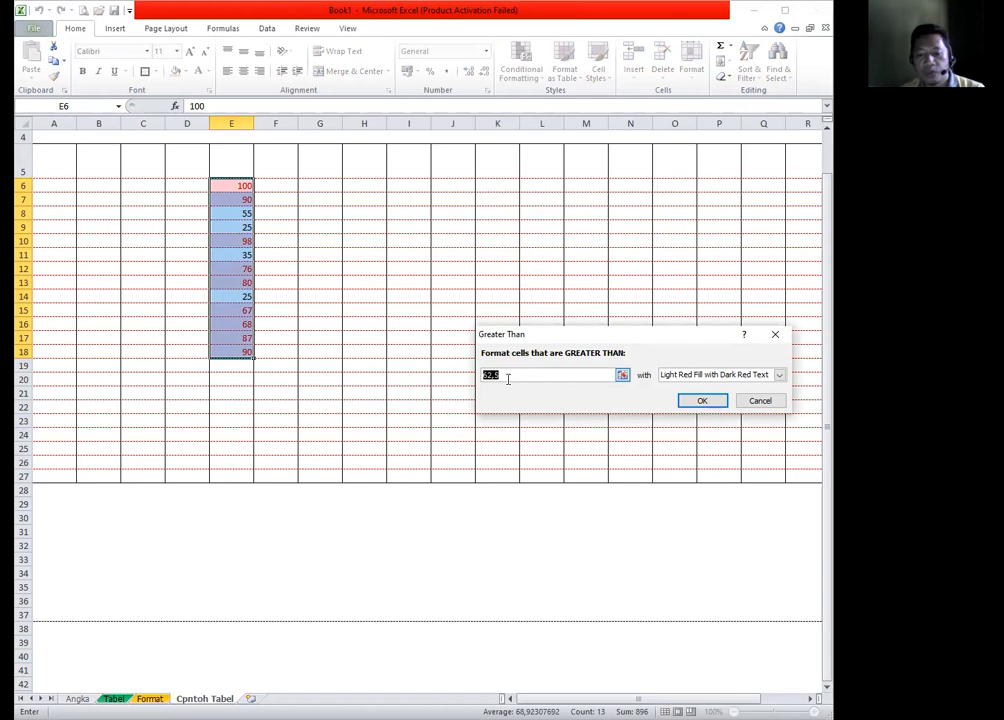
pyautogui.write('70')
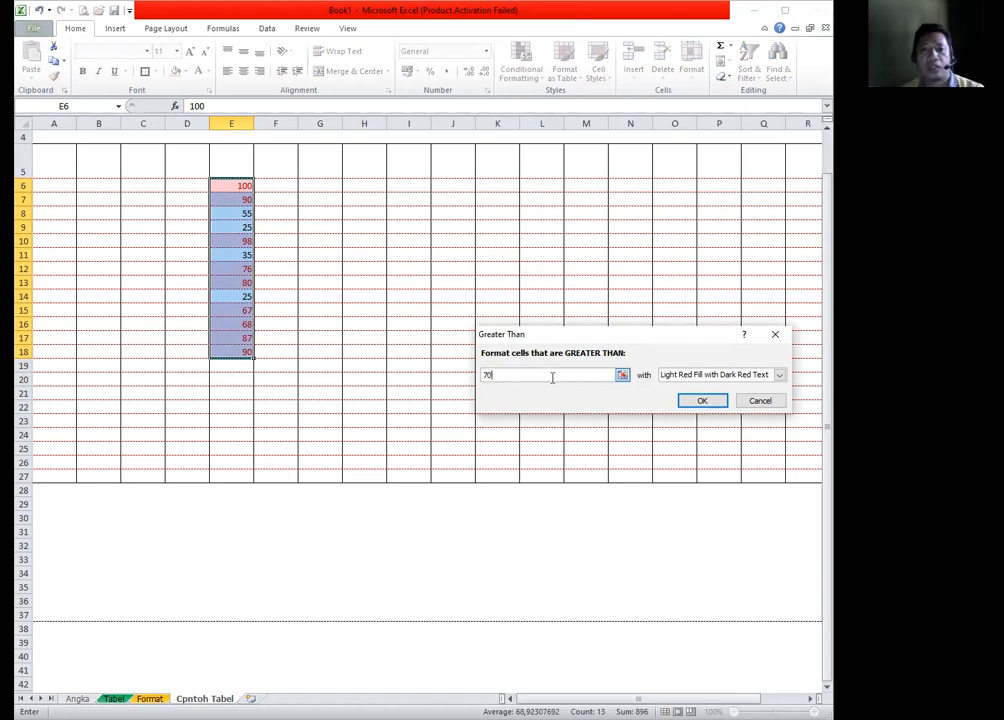
pyautogui.click(779, 377)
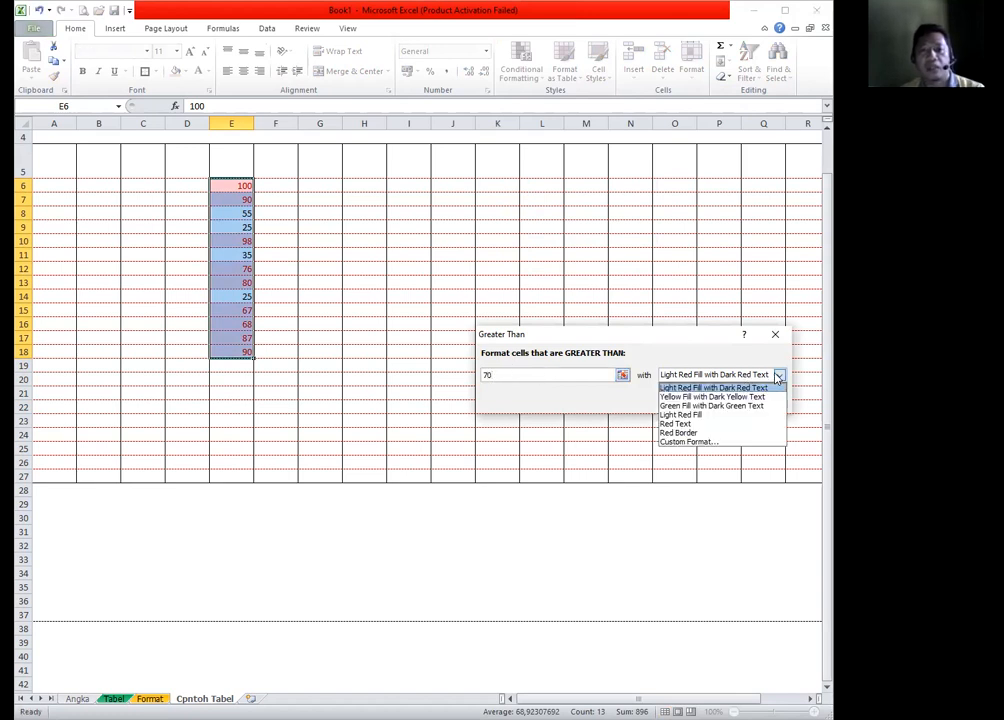
pyautogui.click(721, 406)
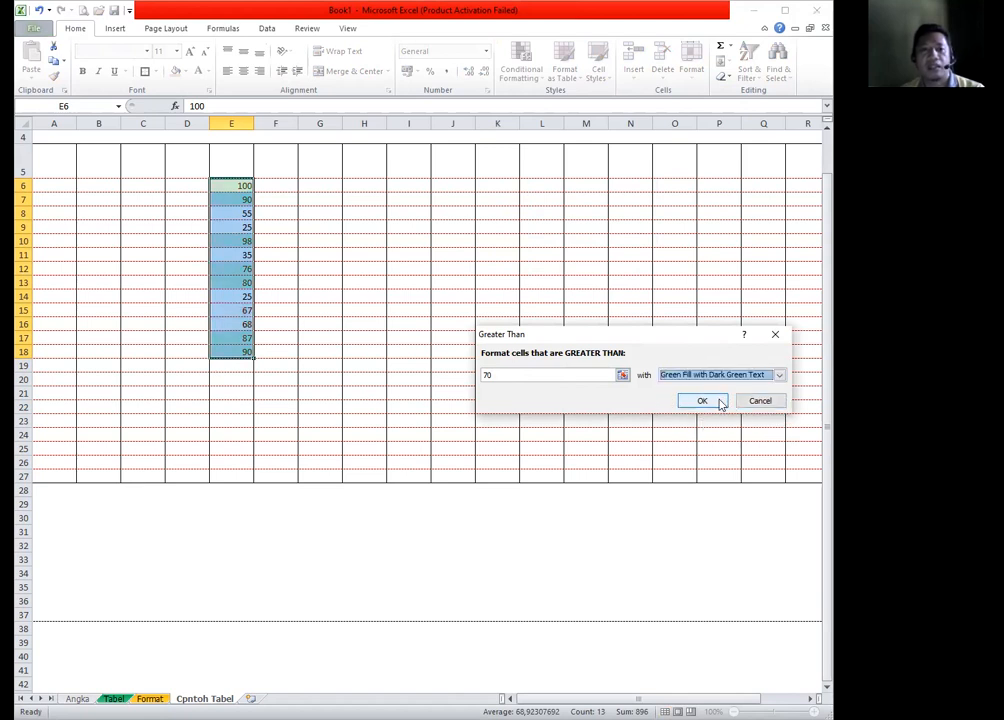
pyautogui.click(721, 404)
pyautogui.click(453, 379)
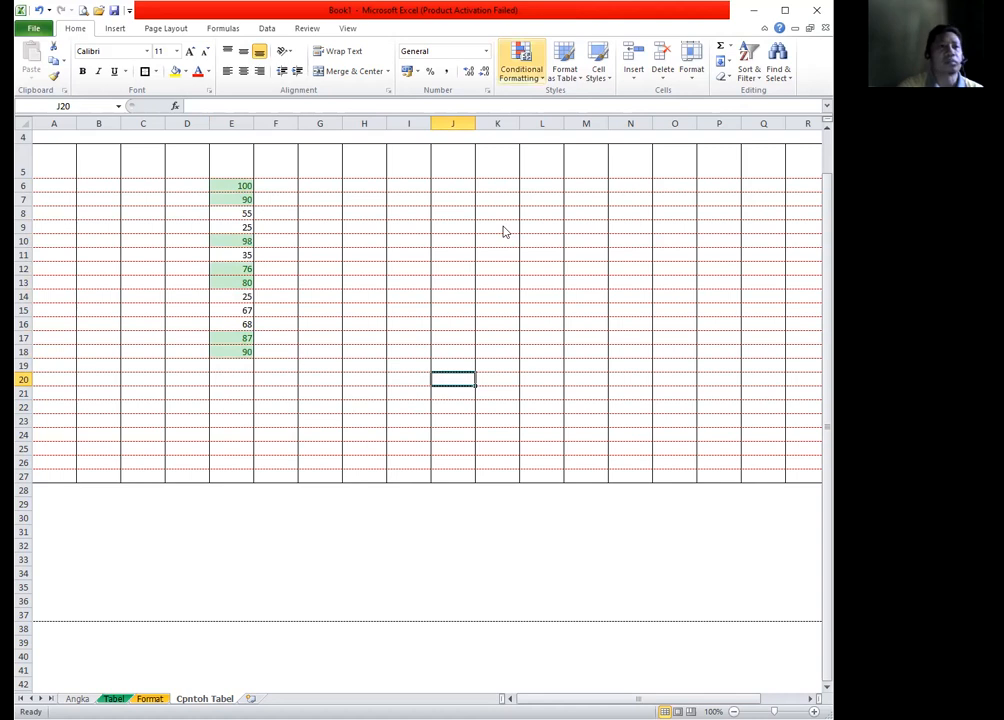
# Apply blue gradient-fill data bars to the table range starting at A5, covering the numbers in column E
pyautogui.moveTo(45, 160); pyautogui.dragTo(545, 478)
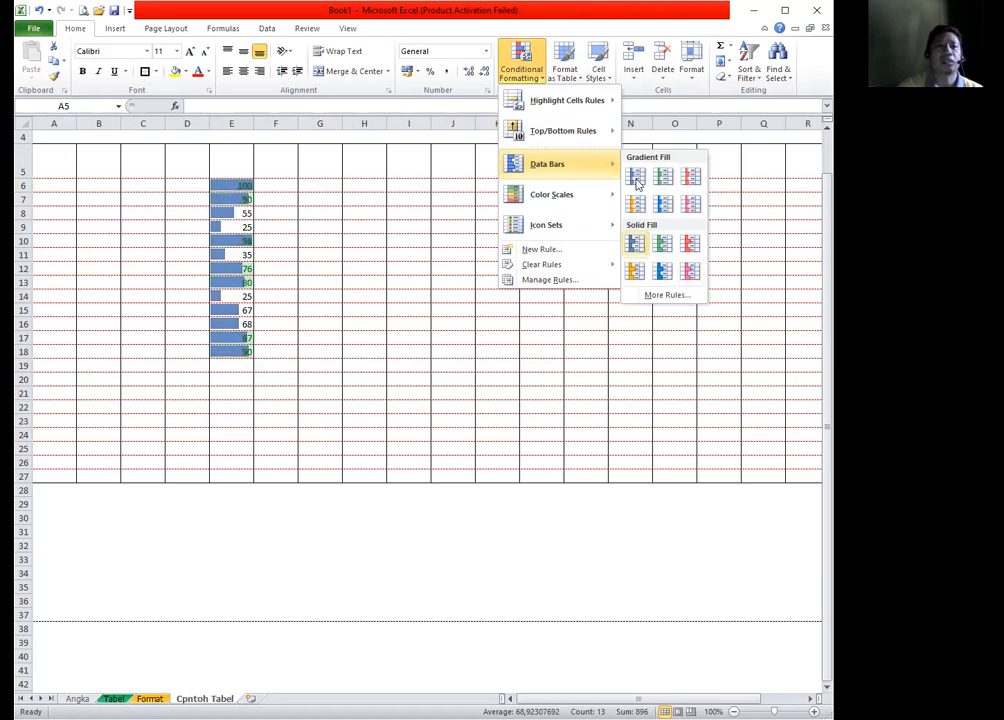
pyautogui.click(290, 295)
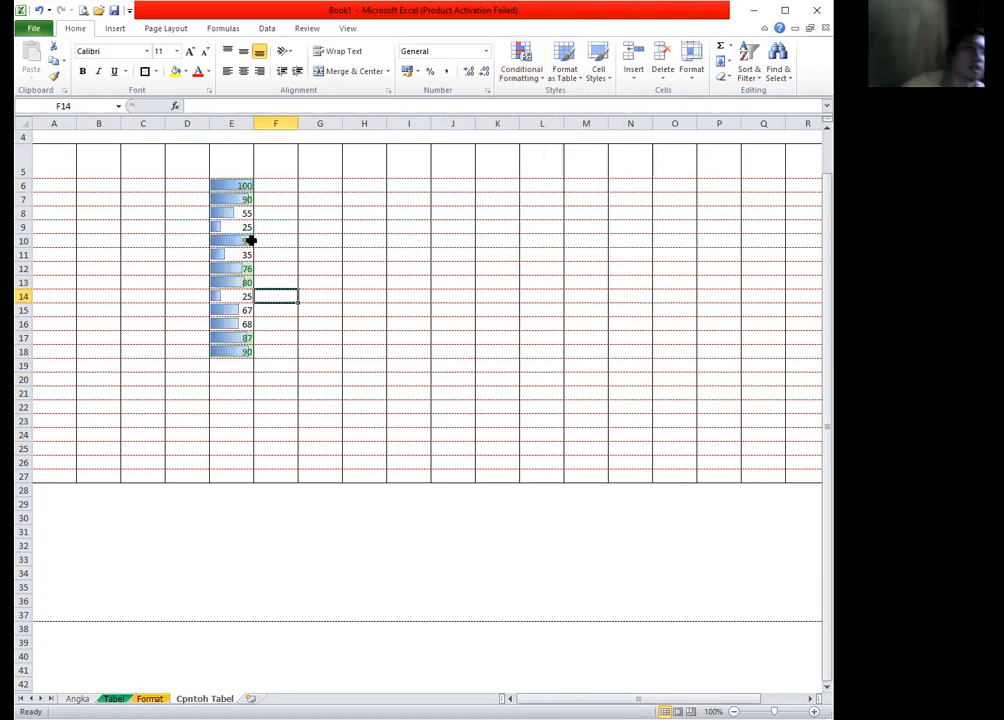
pyautogui.scroll(-2, 234, 335)
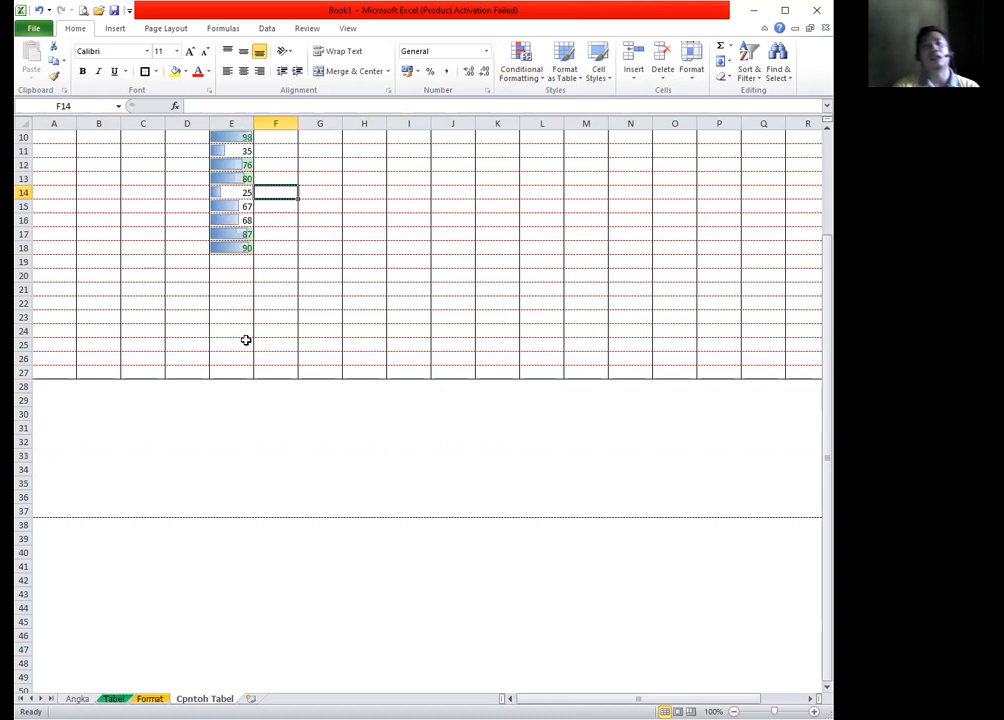
pyautogui.scroll(3, 245, 340)
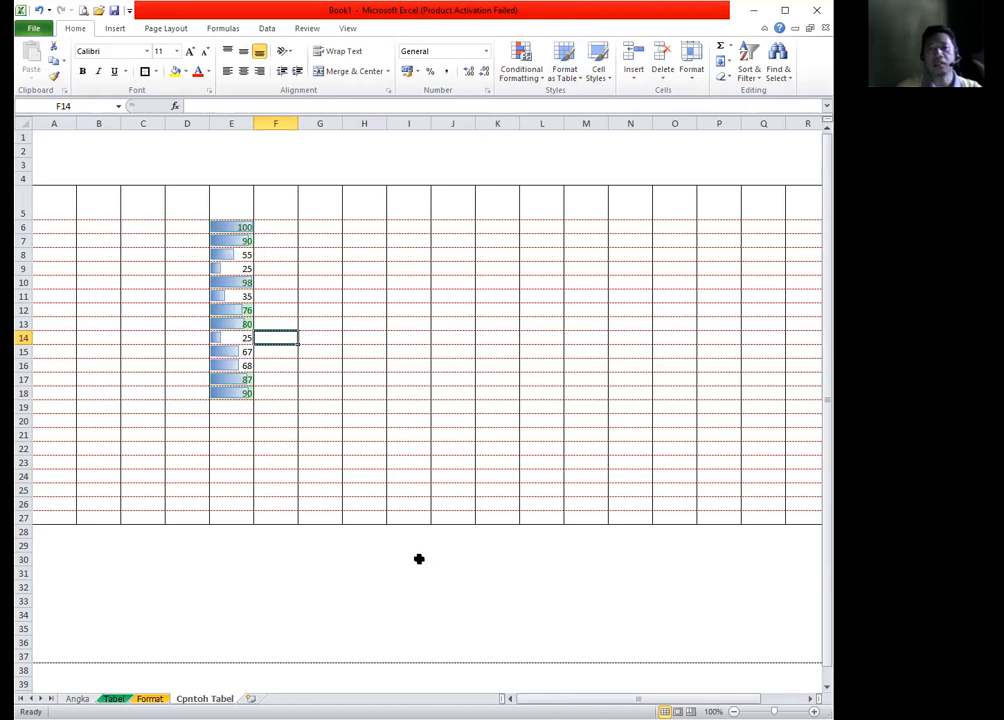
# Switch to the Angka sheet and select the empty cell I12 beside the number columns
pyautogui.click(77, 699)
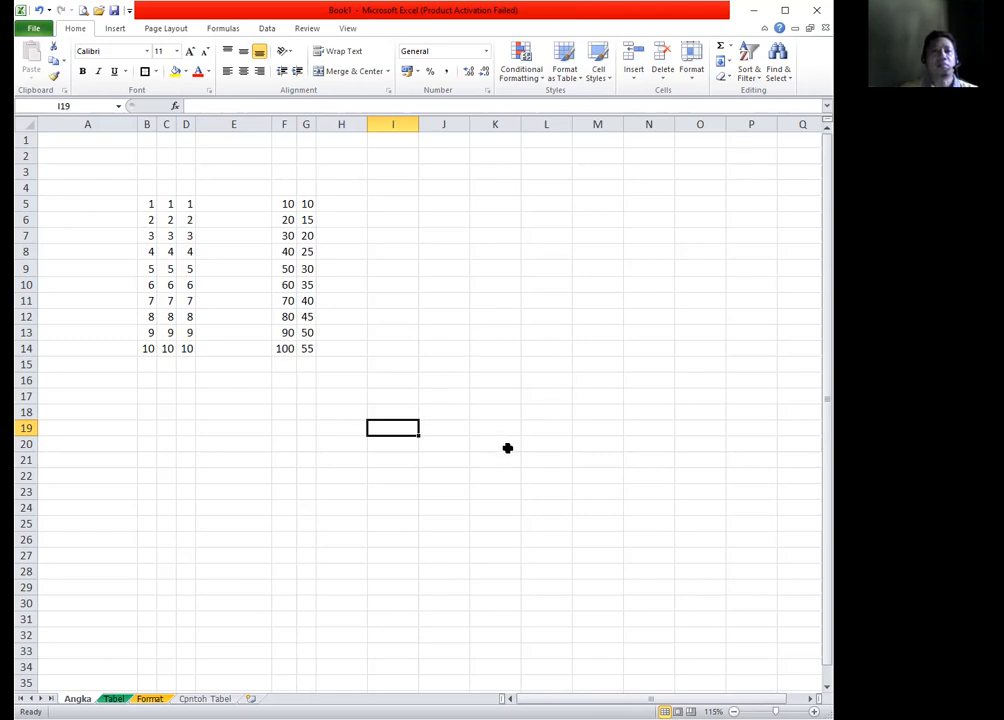
pyautogui.click(408, 318)
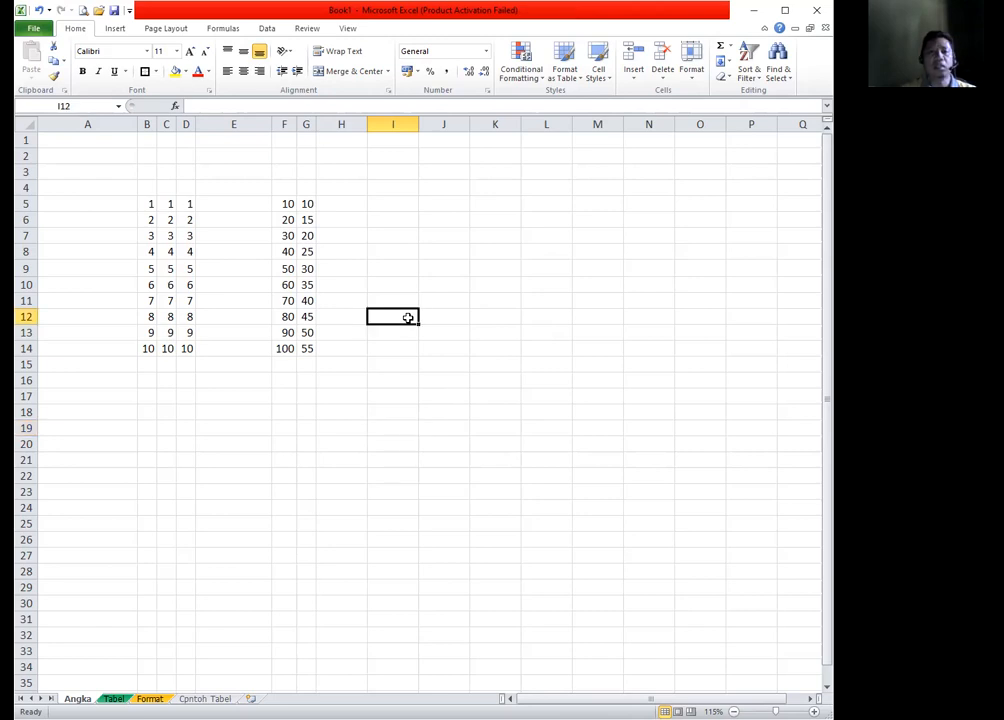